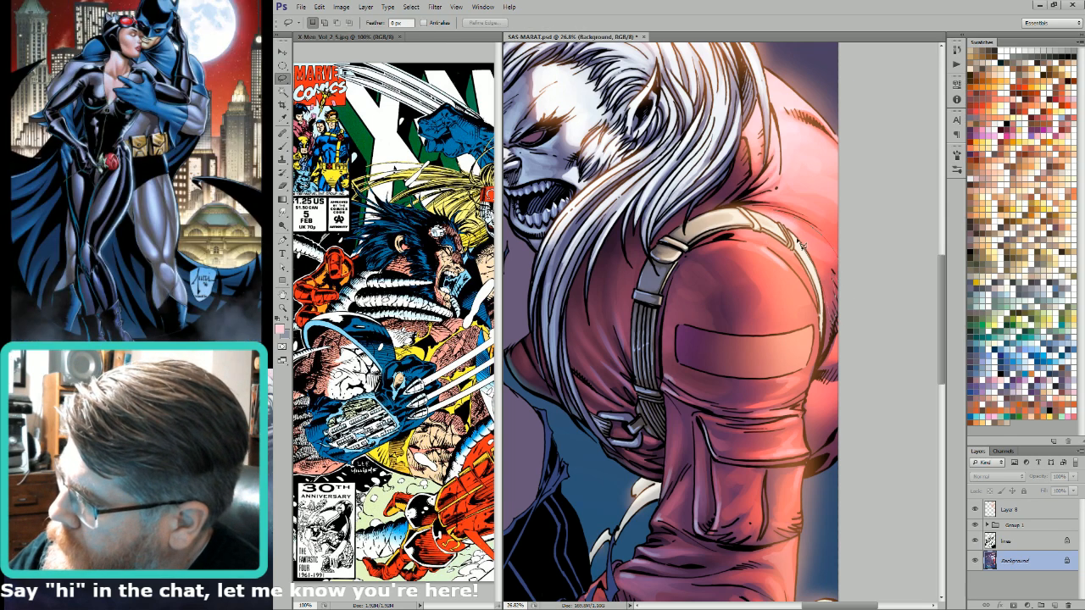
Step: Lasso the jacket areas on both sides of the strap over the shoulder, using the Alpha 4 flats channel to exclude the strap
drag(765, 222, 759, 239)
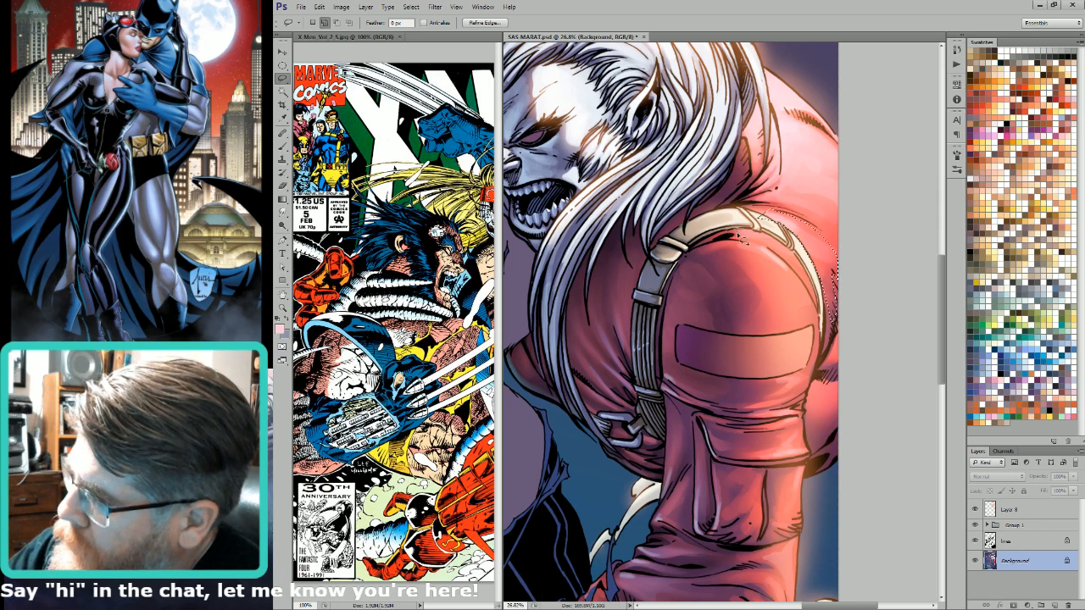
mouse_move(757, 222)
mouse_down()
mouse_move(731, 256)
mouse_move(812, 323)
mouse_move(757, 251)
mouse_up()
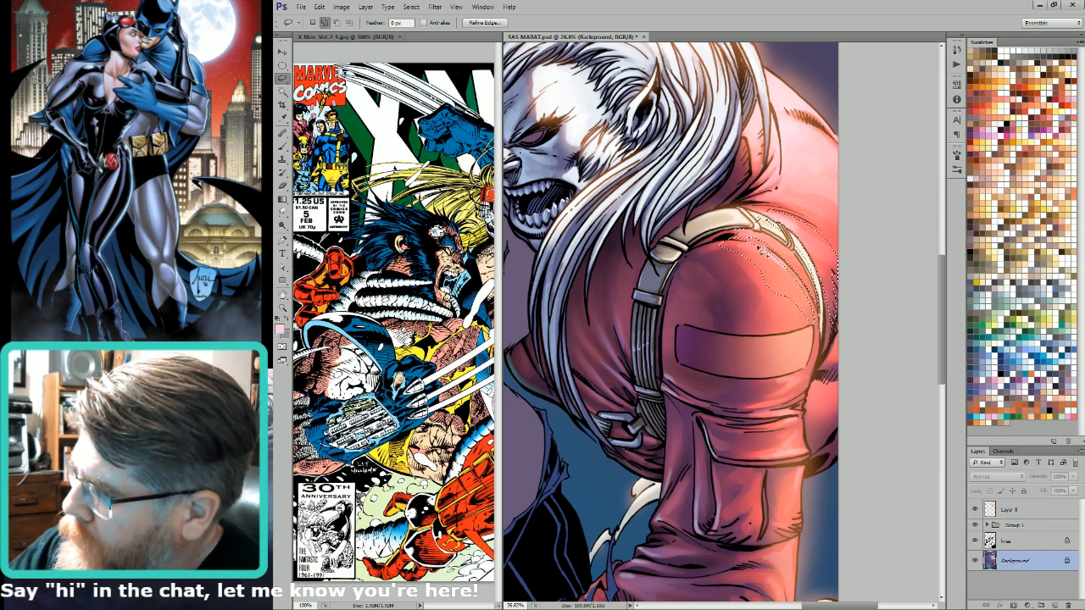
key(ctrl+9)
key(w)
key(ctrl+2)
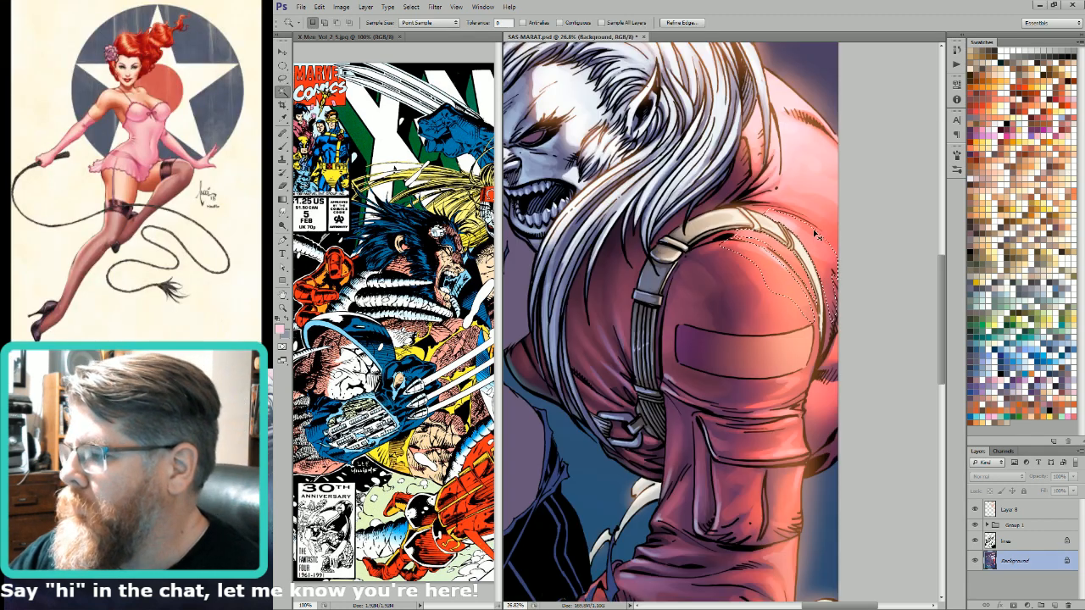
key(l)
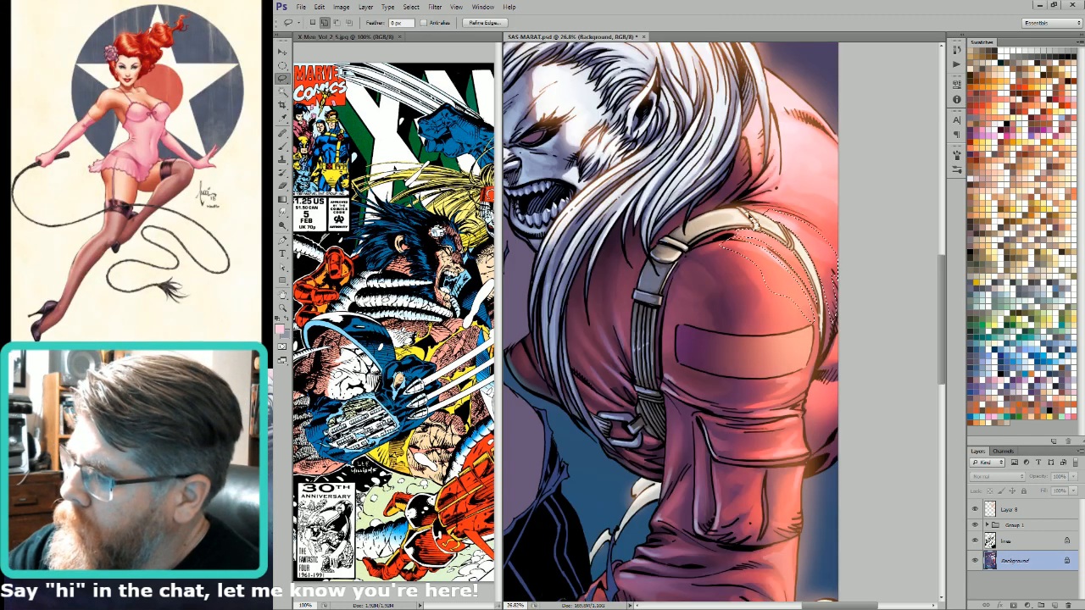
key(ctrl+9)
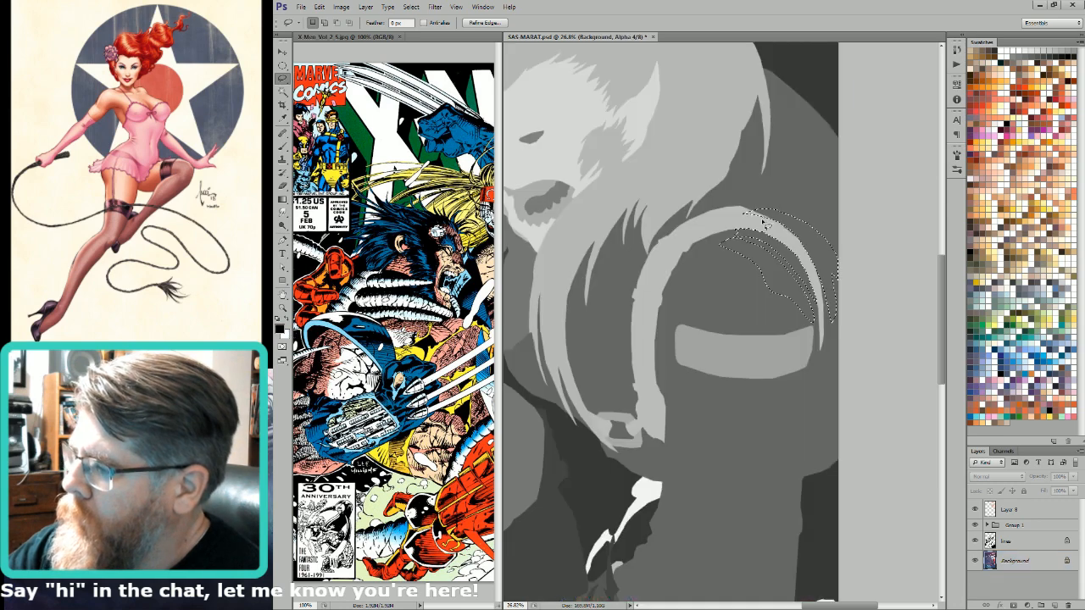
key(w)
key(ctrl+2)
Step: Hide the selection edges and lighten the selected shoulder area with a pale pink radial gradient in Lighten mode at 40% opacity
key(ctrl+h)
key(g)
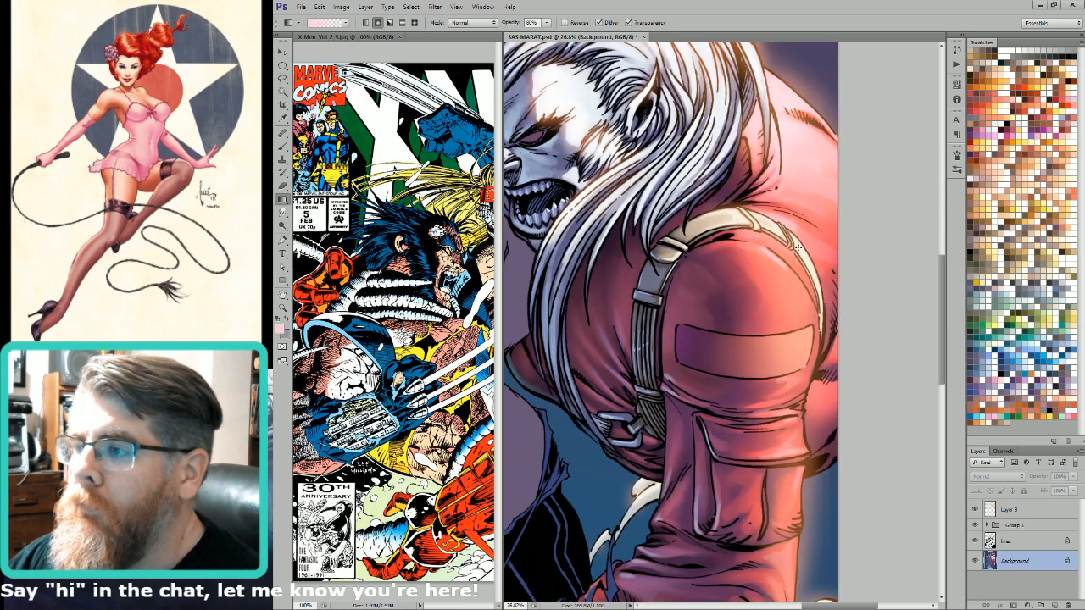
key(alt+shift+g)
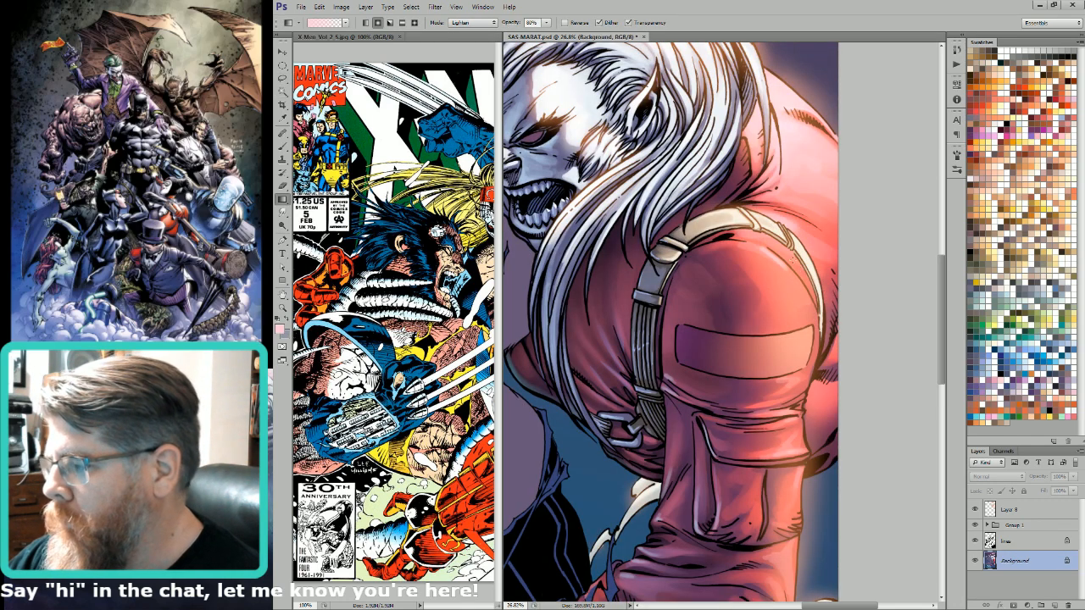
drag(745, 271, 805, 229)
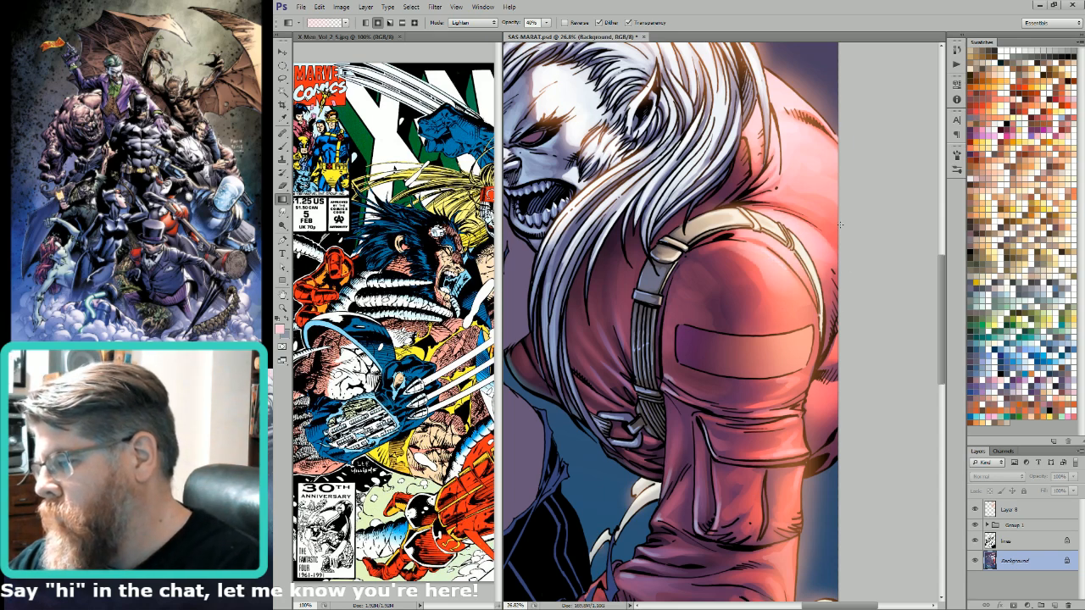
Step: Lasso the upper back of the jacket behind the hair and lighten it with the pale pink radial gradient
key(l)
mouse_move(784, 192)
mouse_down()
mouse_move(826, 211)
mouse_move(839, 169)
mouse_move(792, 179)
mouse_move(797, 162)
mouse_up()
key(g)
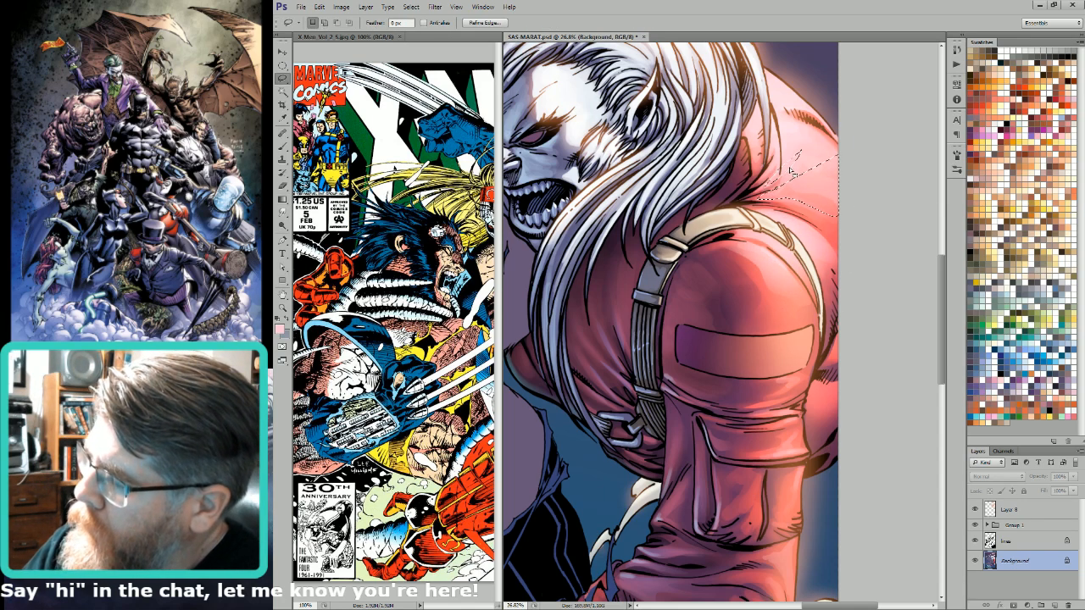
key(l)
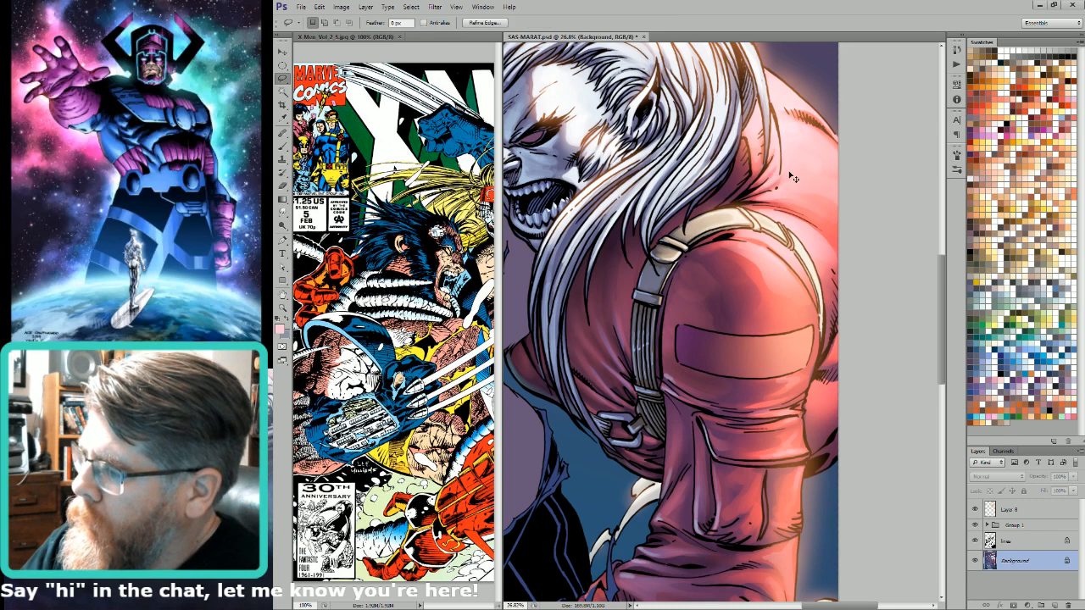
mouse_move(769, 196)
mouse_down()
mouse_move(845, 141)
mouse_move(809, 157)
mouse_up()
key(g)
drag(780, 194, 803, 172)
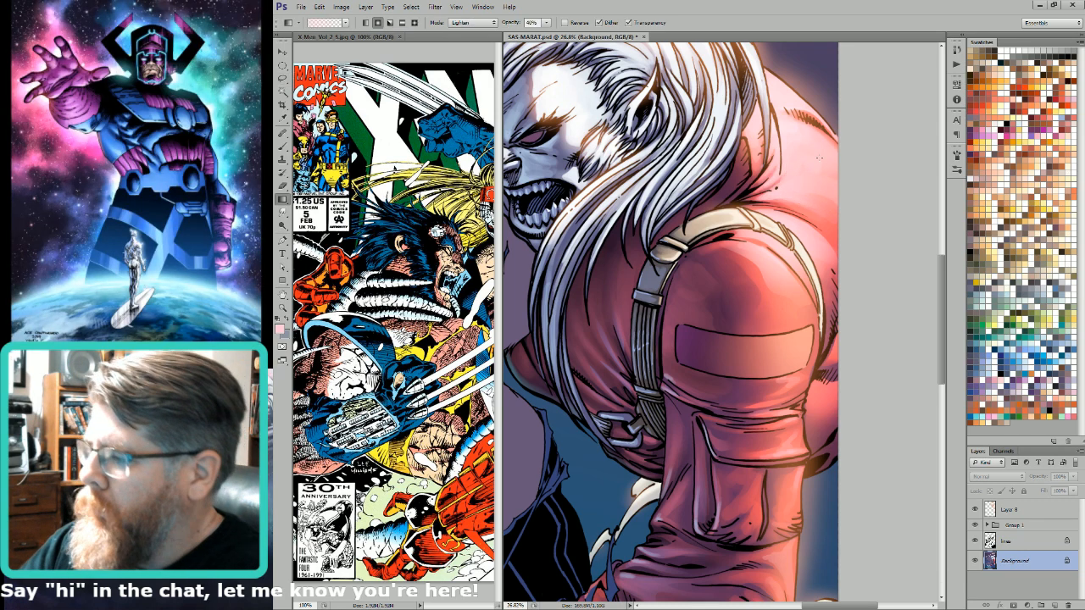
Step: Lasso the lower edge of the sleeve's pocket flap and brighten it with the pale pink gradient
key(ctrl+0)
key(l)
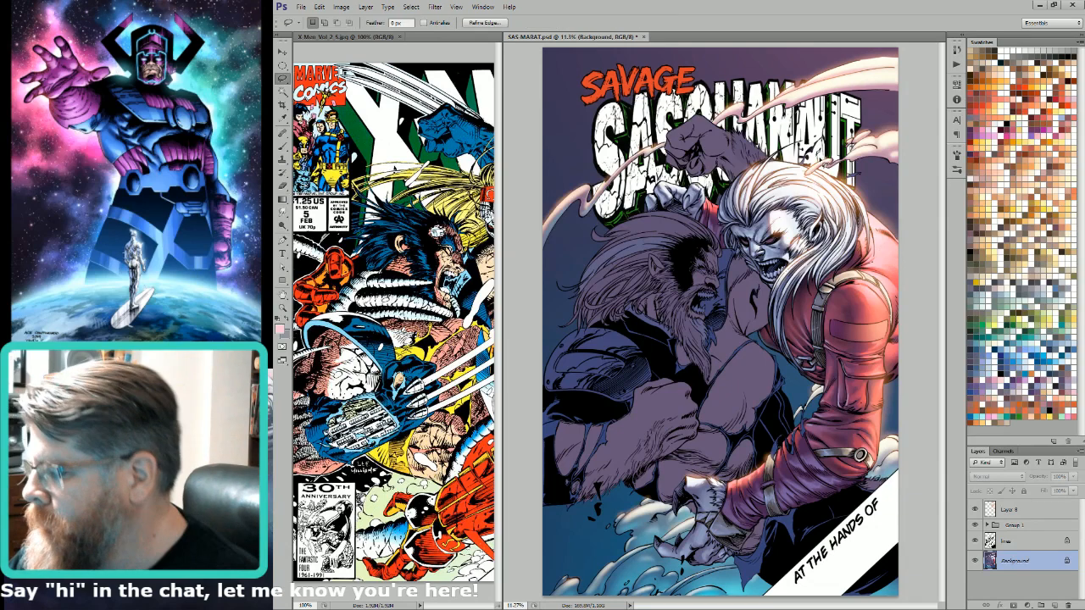
scroll(821, 323, up, 4)
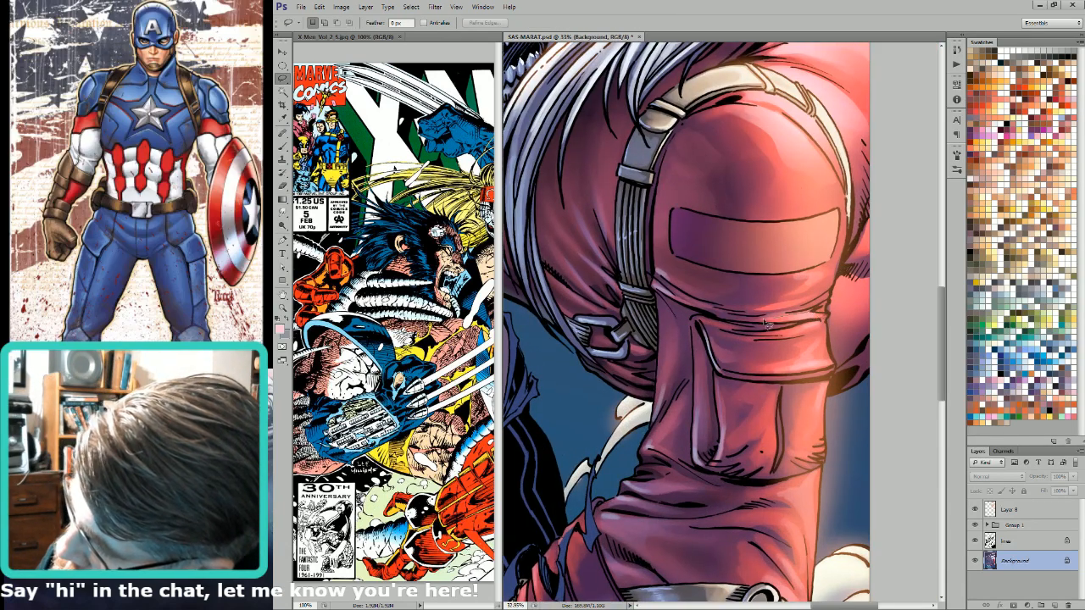
key(g)
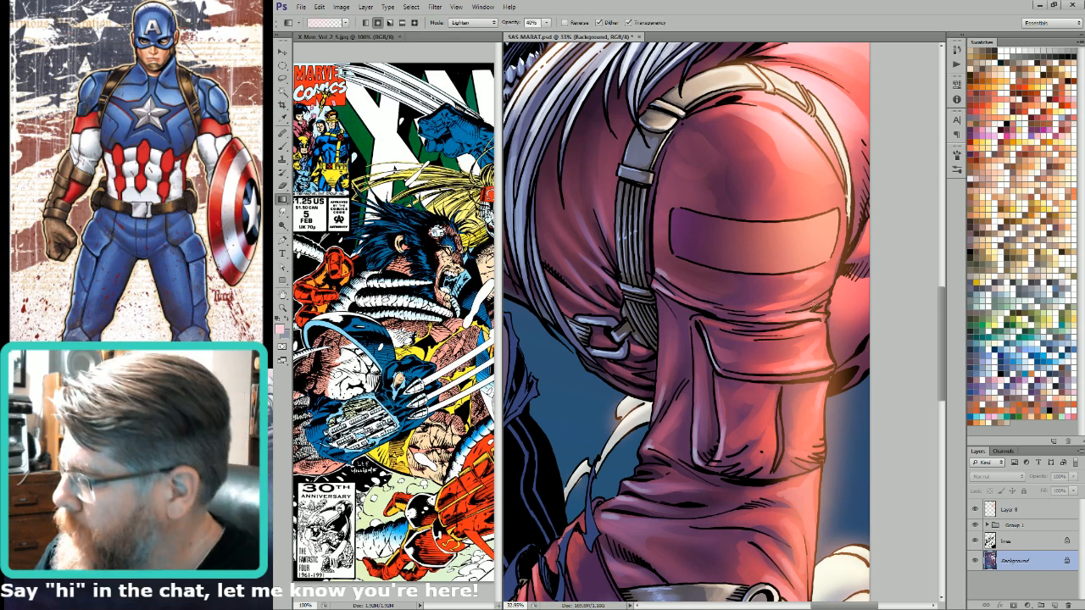
key(l)
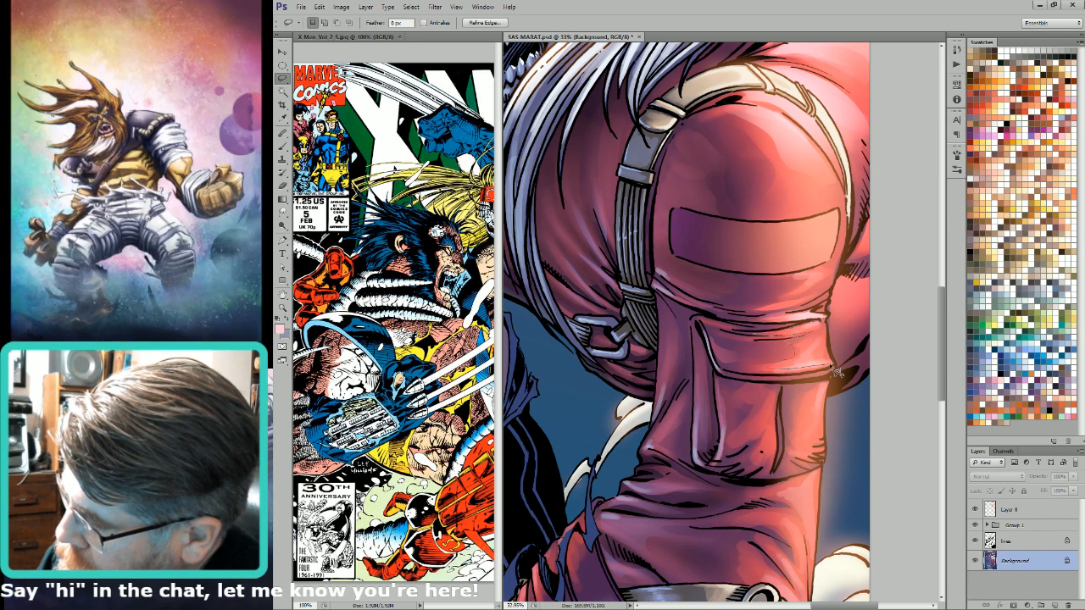
key(g)
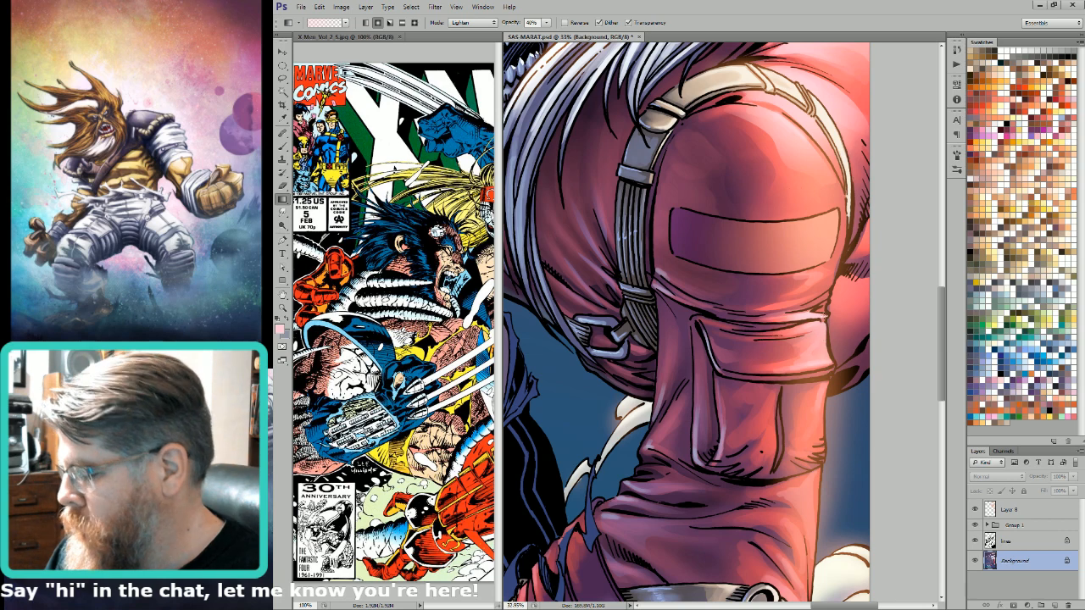
Step: Lasso and brighten the outer side of the sleeve pocket and the fold just above the pocket flap with gradients
key(l)
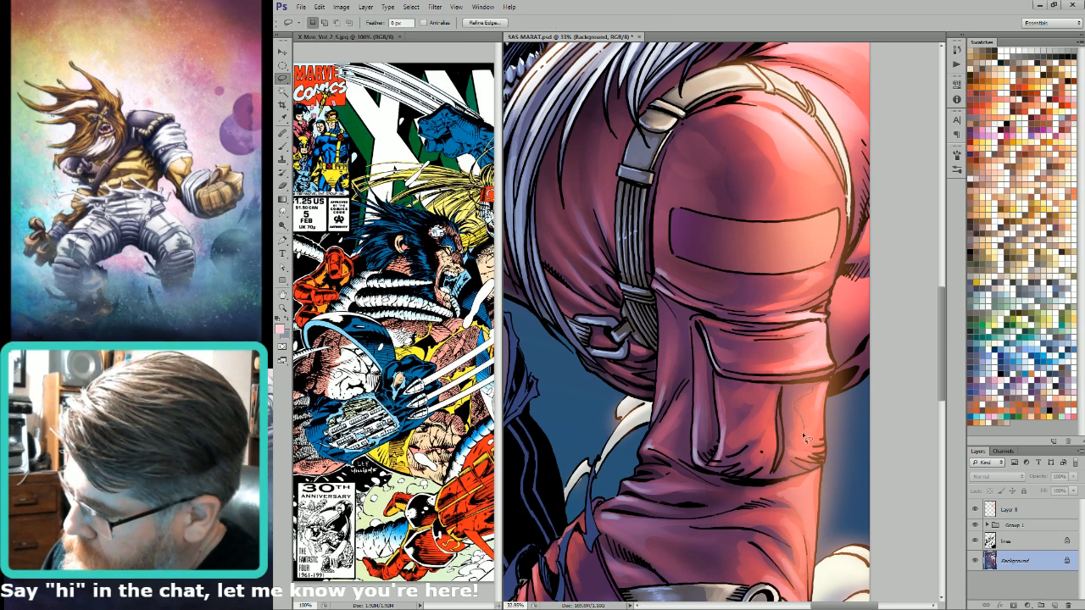
key(g)
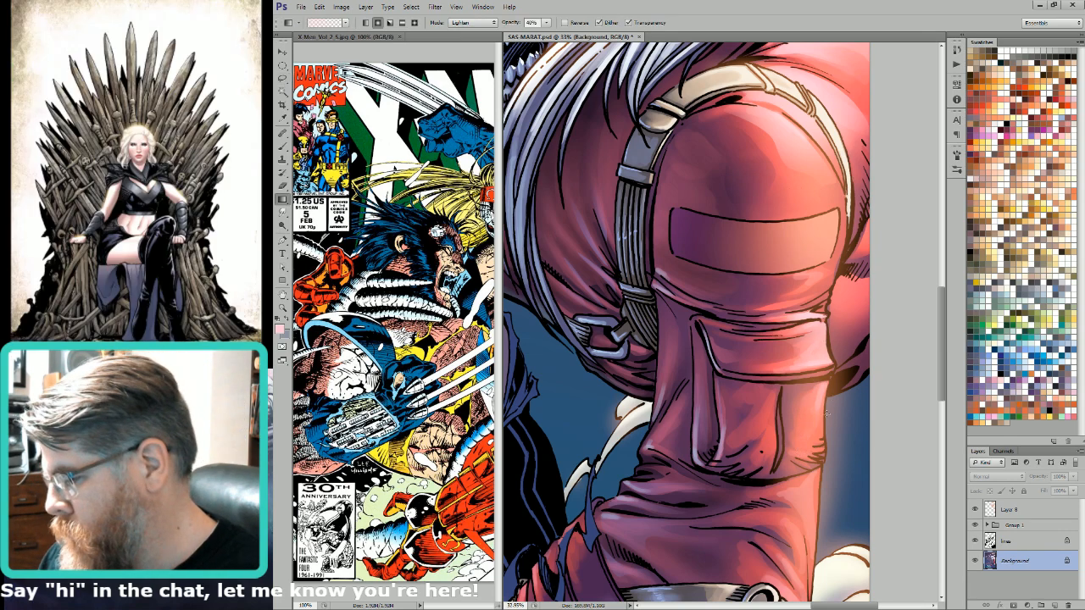
key(l)
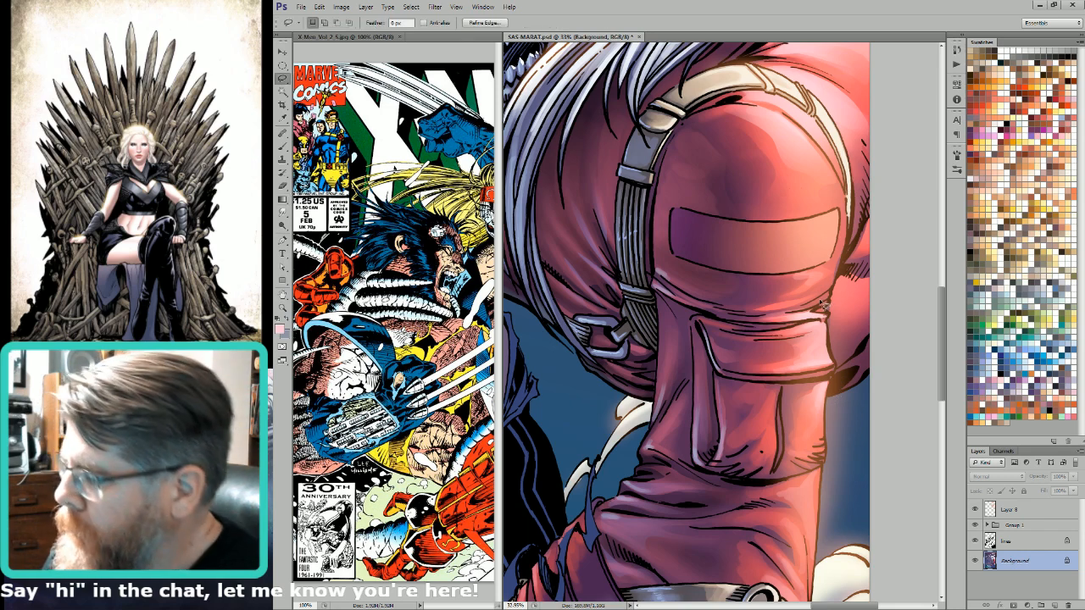
key(g)
key(l)
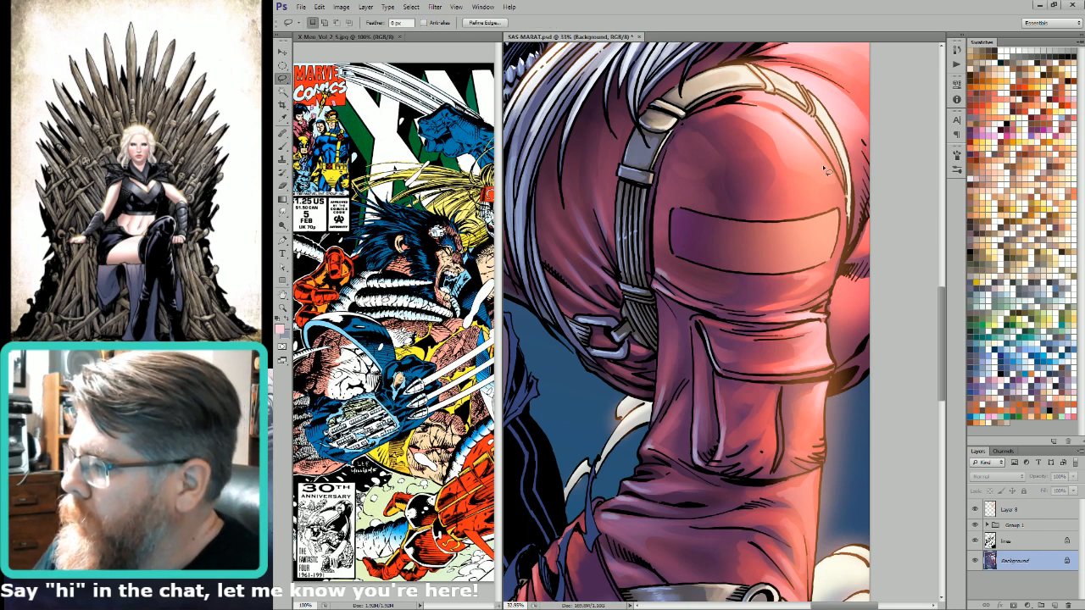
Step: Lasso the outer shoulder above the blank sleeve patch, lighten it with the pale pink gradient, and clear the selection
drag(774, 209, 834, 209)
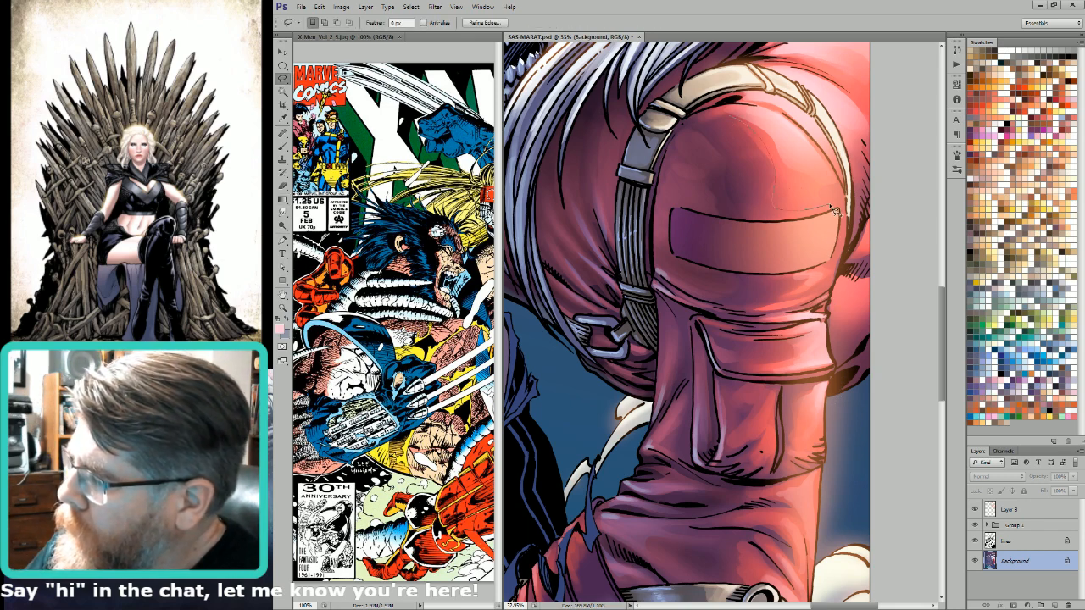
mouse_move(834, 170)
mouse_down()
mouse_move(803, 134)
mouse_move(738, 119)
mouse_up()
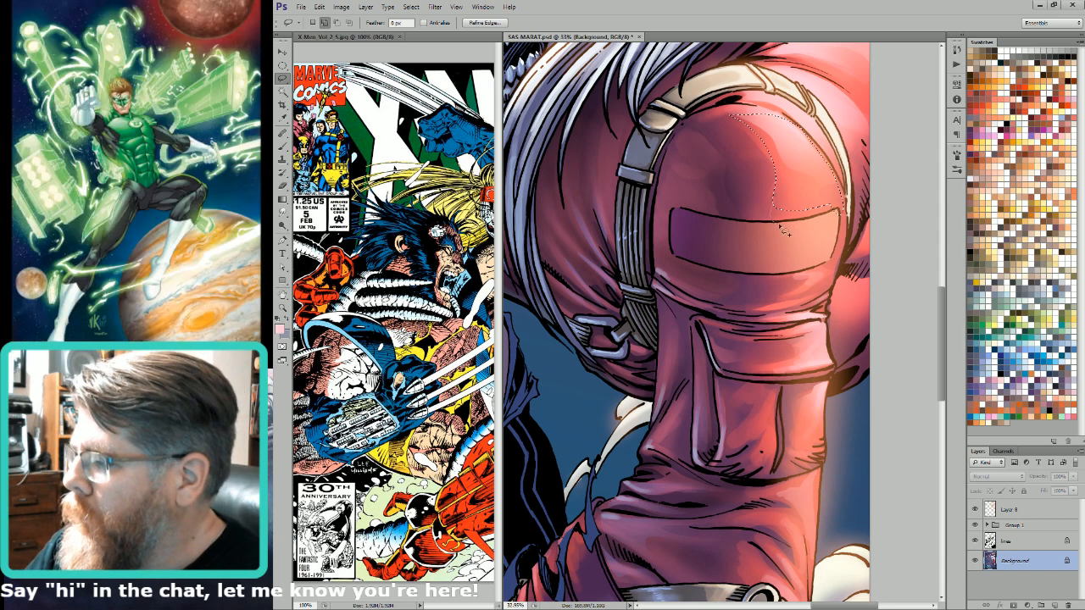
mouse_move(841, 213)
mouse_down()
mouse_move(812, 212)
mouse_move(831, 231)
mouse_up()
key(g)
key(ctrl+h)
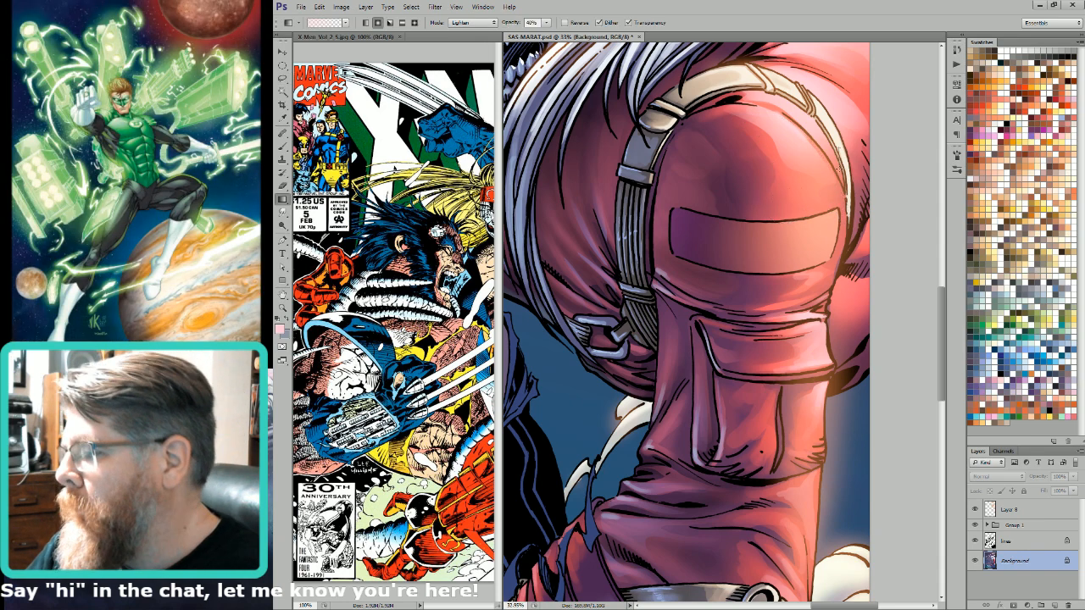
drag(836, 184, 795, 168)
key(ctrl+0)
key(l)
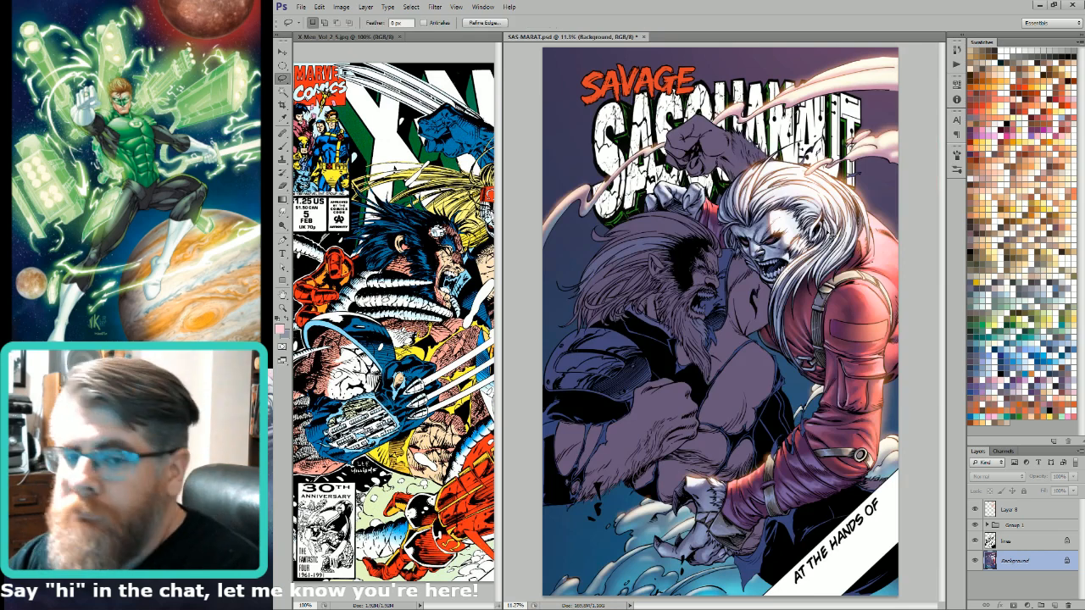
key(ctrl+d)
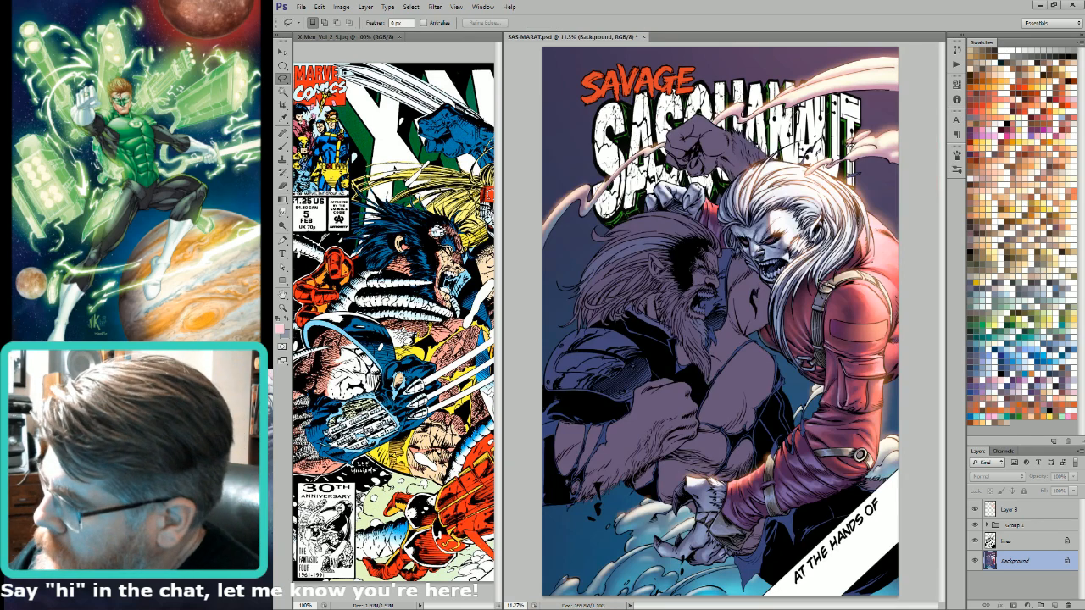
Step: Lasso the jacket's back where it meets the page edge and lighten it with the gradient
drag(900, 323, 903, 326)
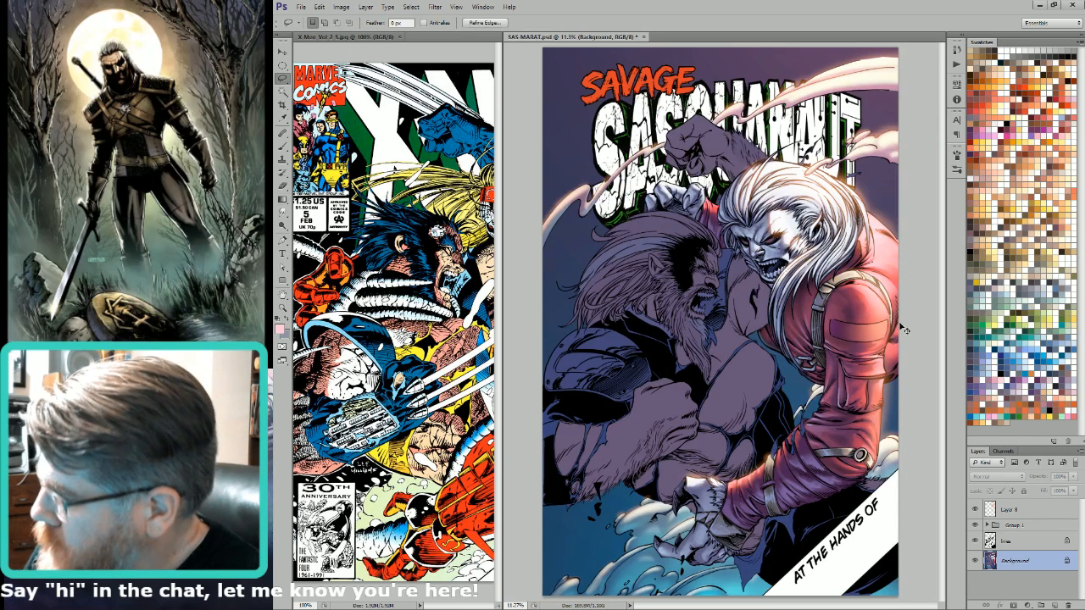
key(g)
key(l)
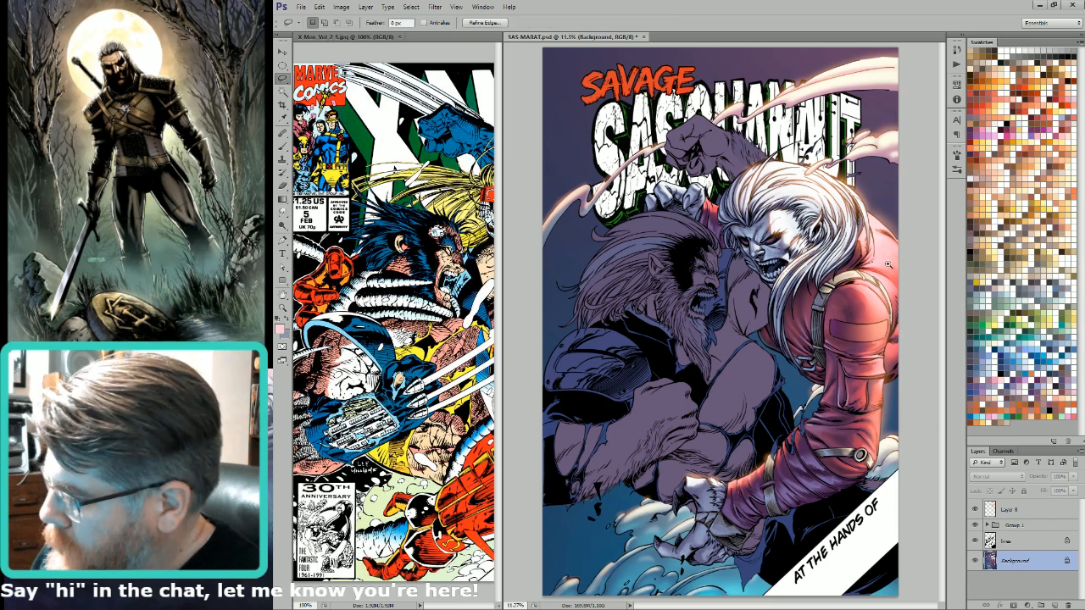
Step: Lasso and highlight the folds of the lower sleeve, outlining its outer edge between the pocket and the elbow strap
drag(888, 265, 810, 471)
mouse_move(783, 347)
mouse_down()
mouse_move(776, 422)
mouse_move(780, 356)
mouse_move(774, 408)
mouse_move(776, 381)
mouse_up()
key(g)
key(l)
drag(839, 461, 856, 269)
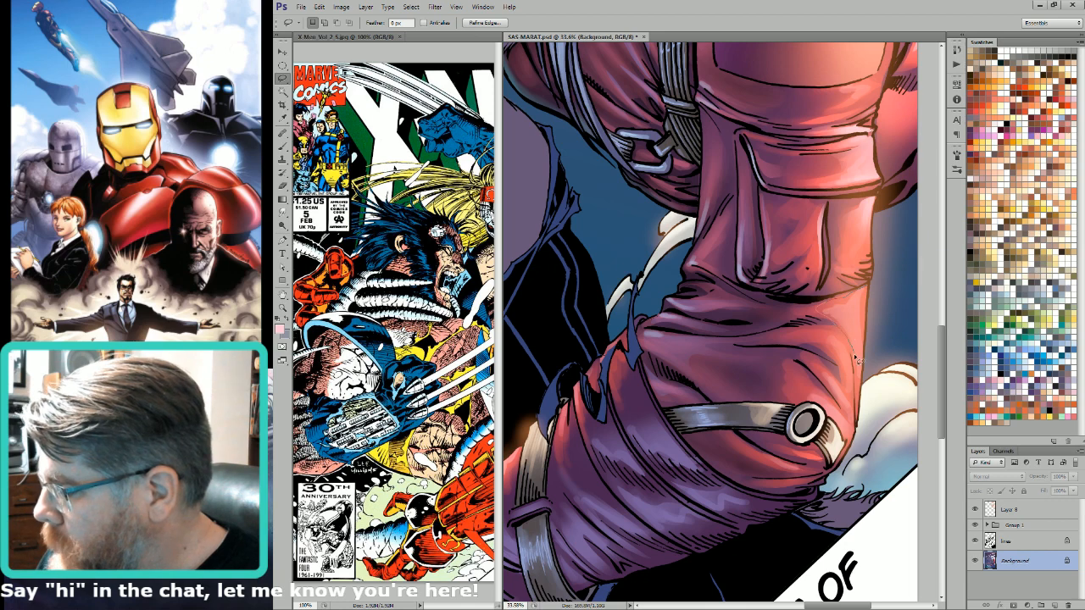
mouse_move(856, 360)
mouse_down()
mouse_move(864, 417)
mouse_move(868, 292)
mouse_move(858, 424)
mouse_move(878, 365)
mouse_up()
Step: Enlarge the brush and paint a pale pink highlight along the selected outer sleeve edge above the elbow
key(b)
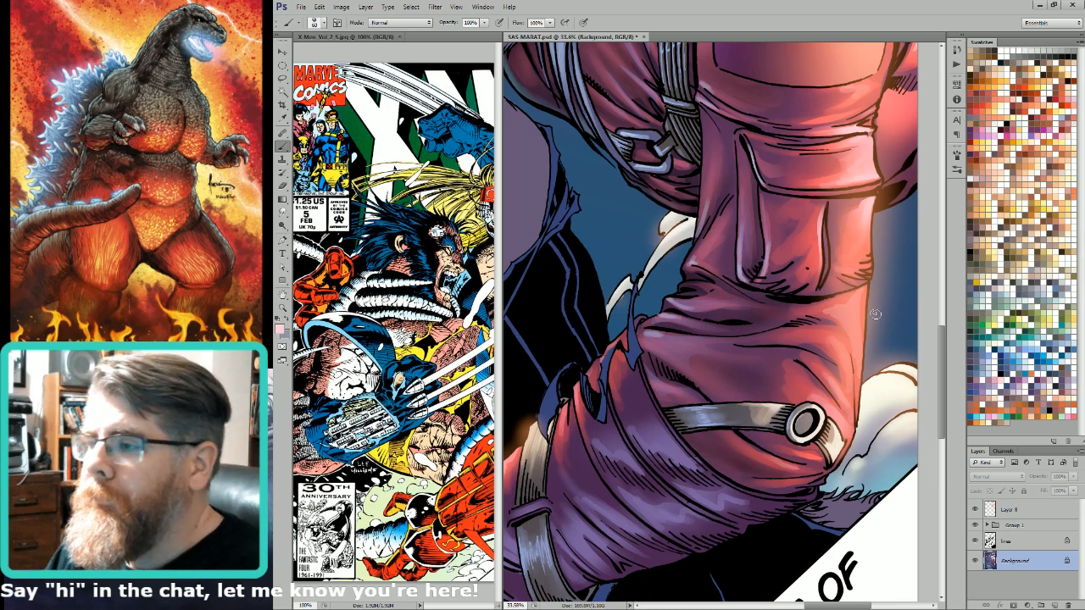
key(bracketright)
key(bracketright)
key(bracketright)
key(bracketright)
key(bracketright)
key(bracketright)
key(bracketright)
mouse_move(868, 294)
mouse_down()
mouse_move(878, 321)
mouse_move(856, 311)
mouse_move(876, 395)
mouse_move(852, 317)
mouse_move(886, 313)
mouse_up()
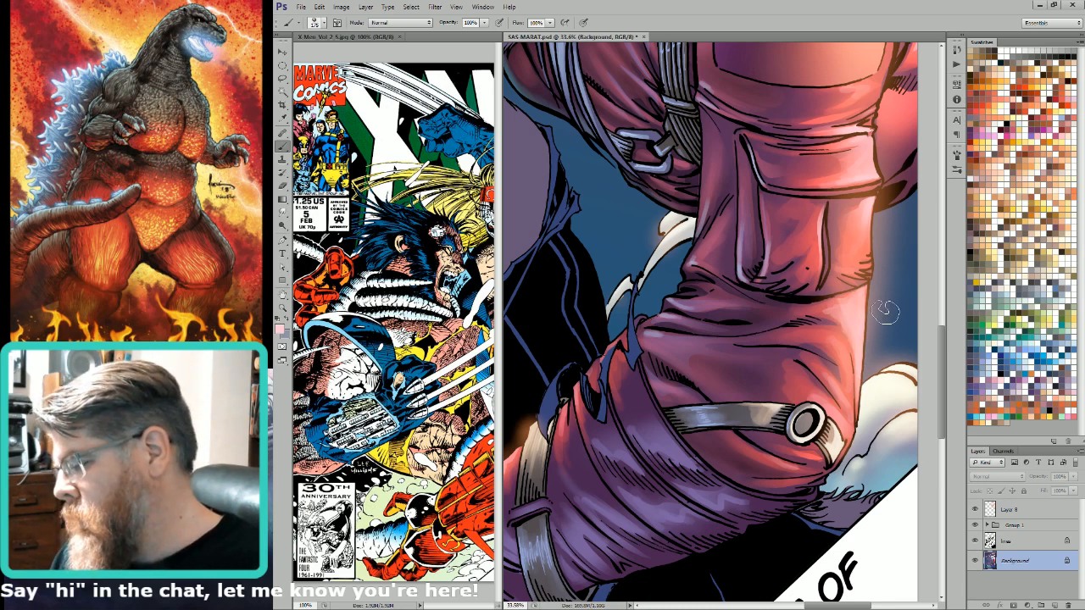
Step: Lasso the sleeve's outer edge below the pocket flap and lighten it with the pale pink gradient
key(g)
key(ctrl+0)
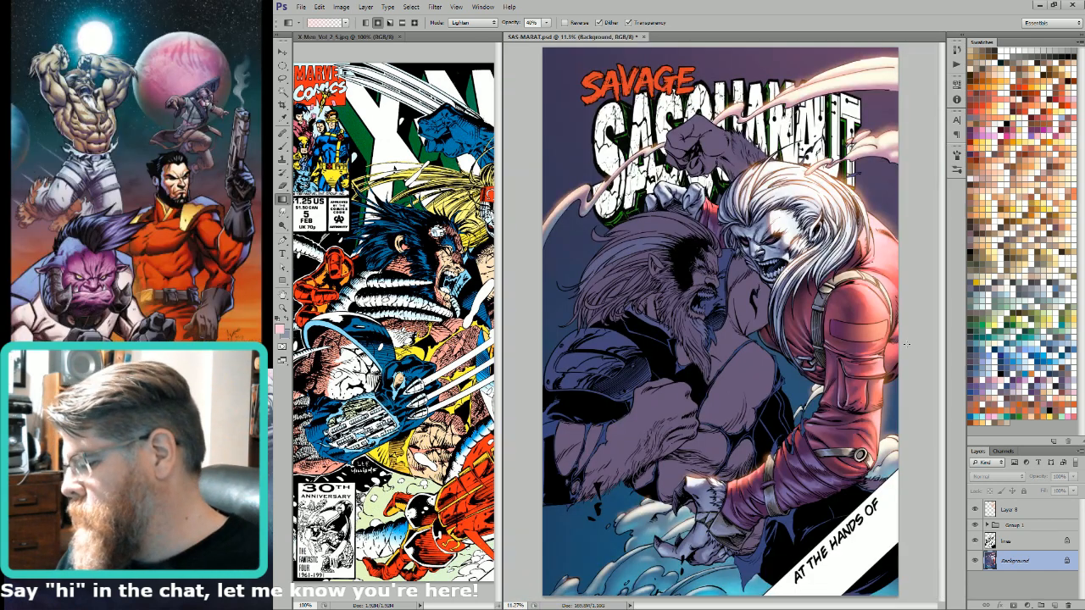
key(l)
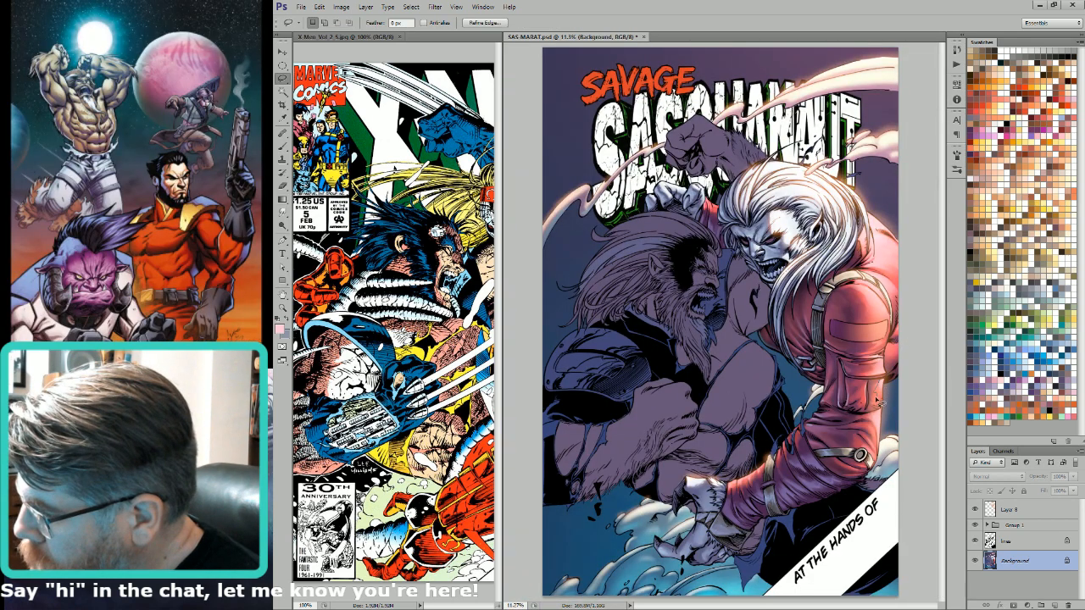
key(g)
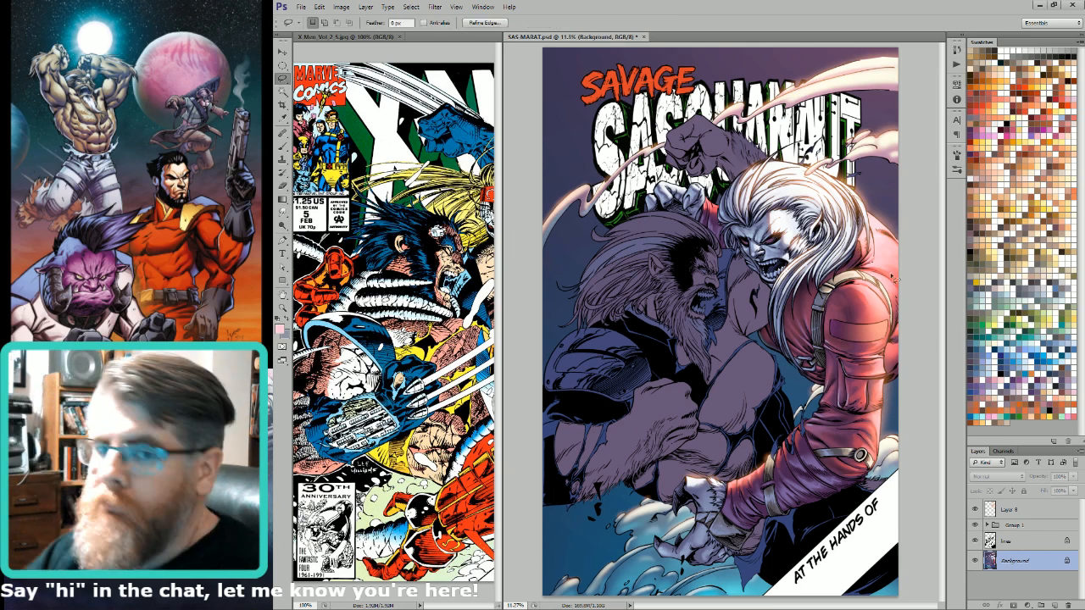
Step: Add a new layer above the line art and clip it to the line art layer
key(b)
key(bracketright)
key(bracketright)
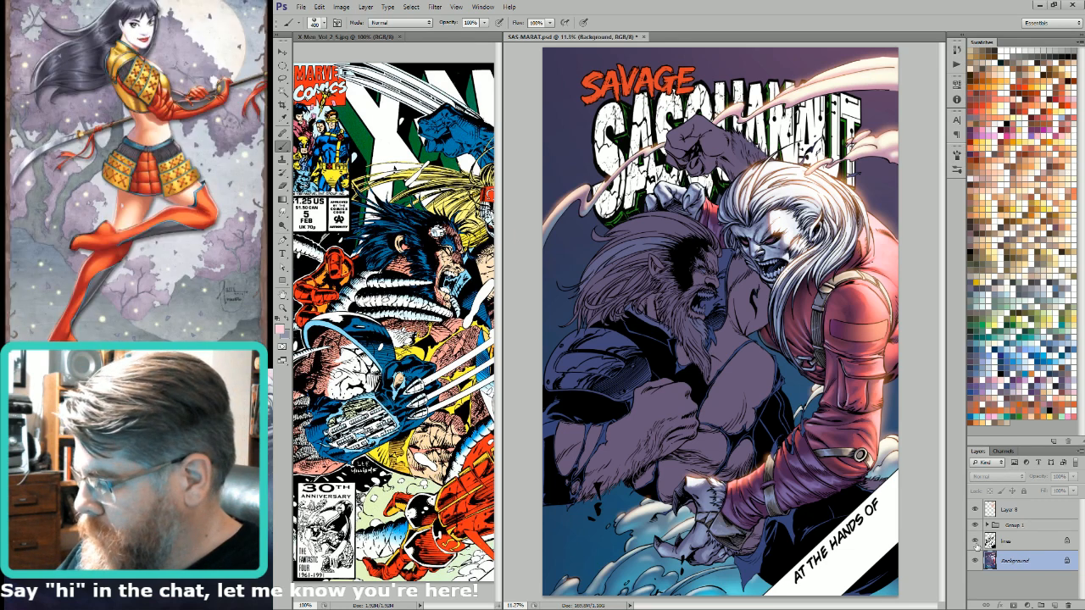
click(1026, 544)
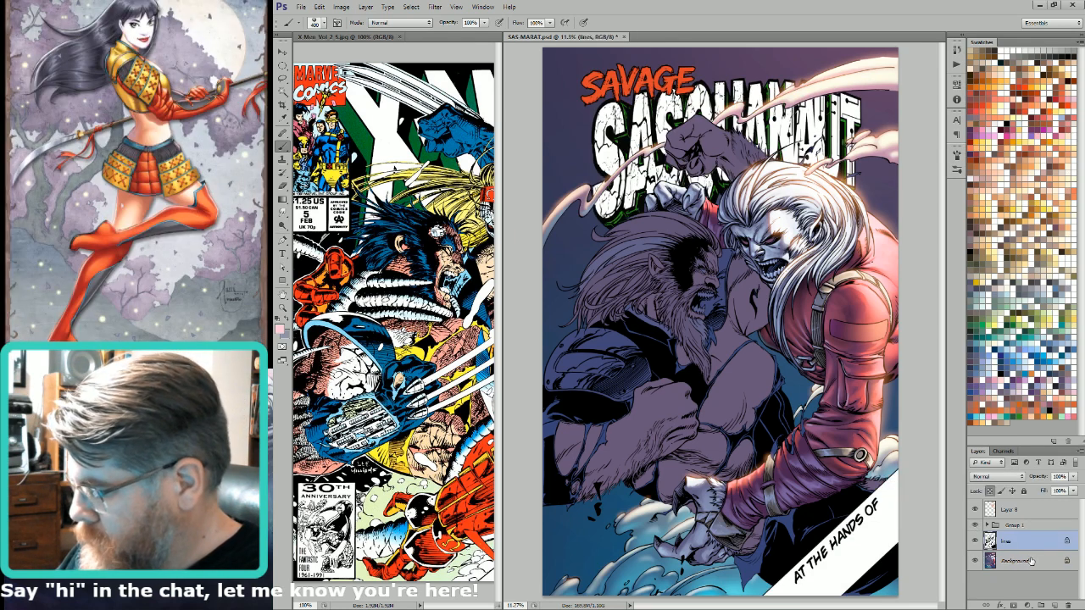
click(1044, 603)
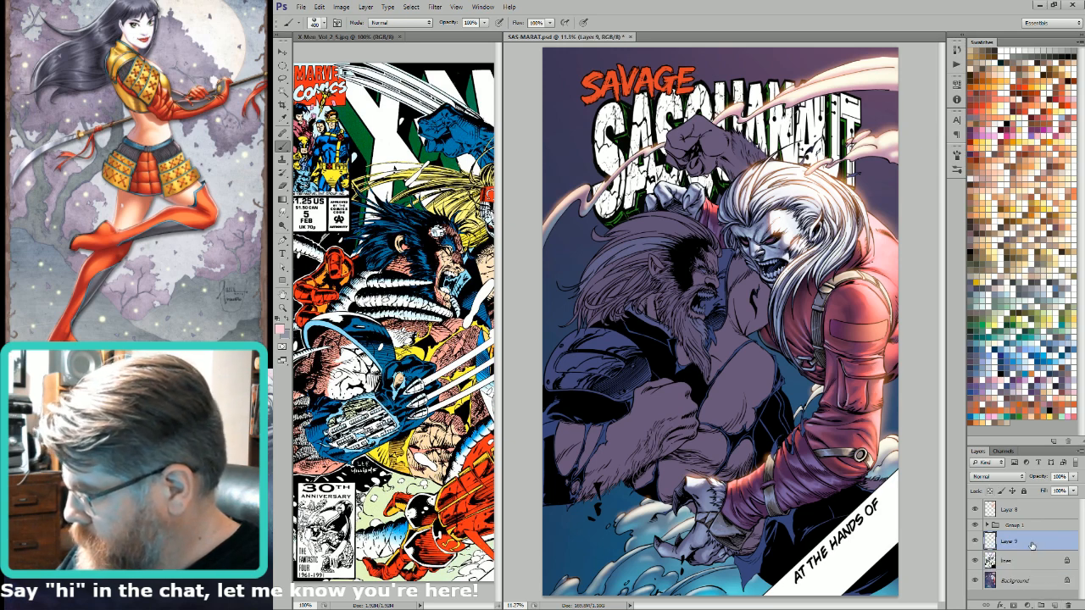
key(ctrl+alt+g)
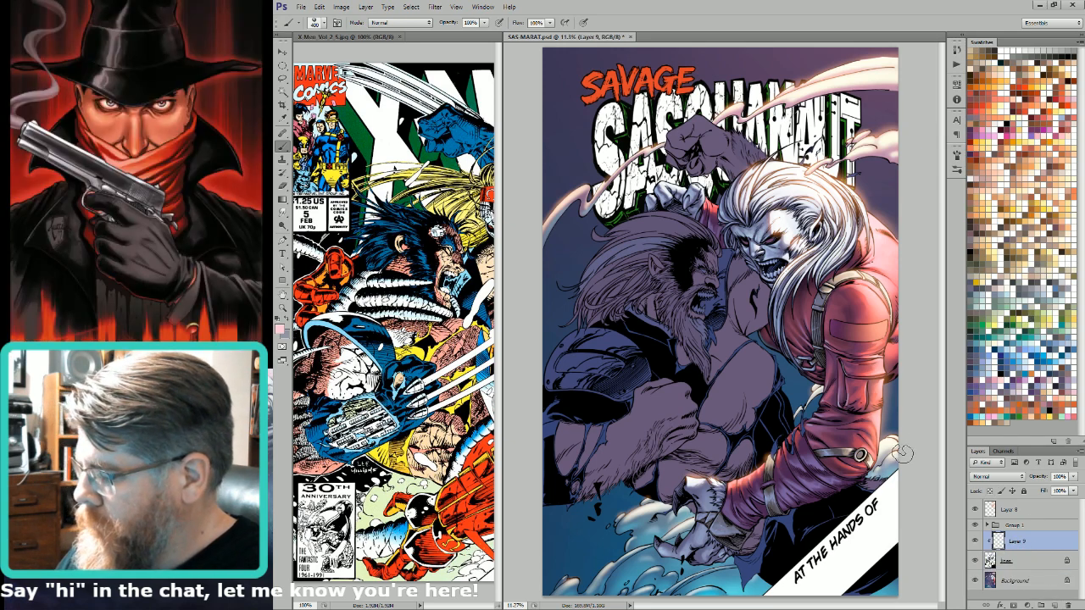
Step: Lasso the cloud beside the sleeve's elbow strap and fill its outlines with a swatch colour on the clipped layer
key(l)
drag(840, 511, 895, 387)
mouse_move(811, 228)
mouse_down()
mouse_move(763, 294)
mouse_move(759, 387)
mouse_up()
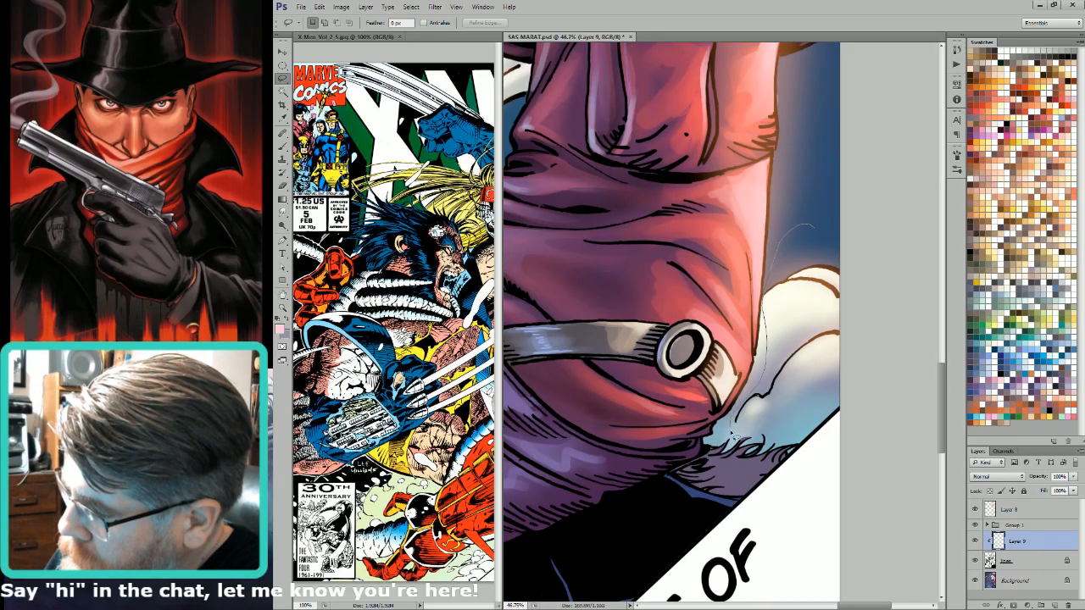
mouse_move(736, 434)
mouse_down()
mouse_move(864, 331)
mouse_move(812, 227)
mouse_up()
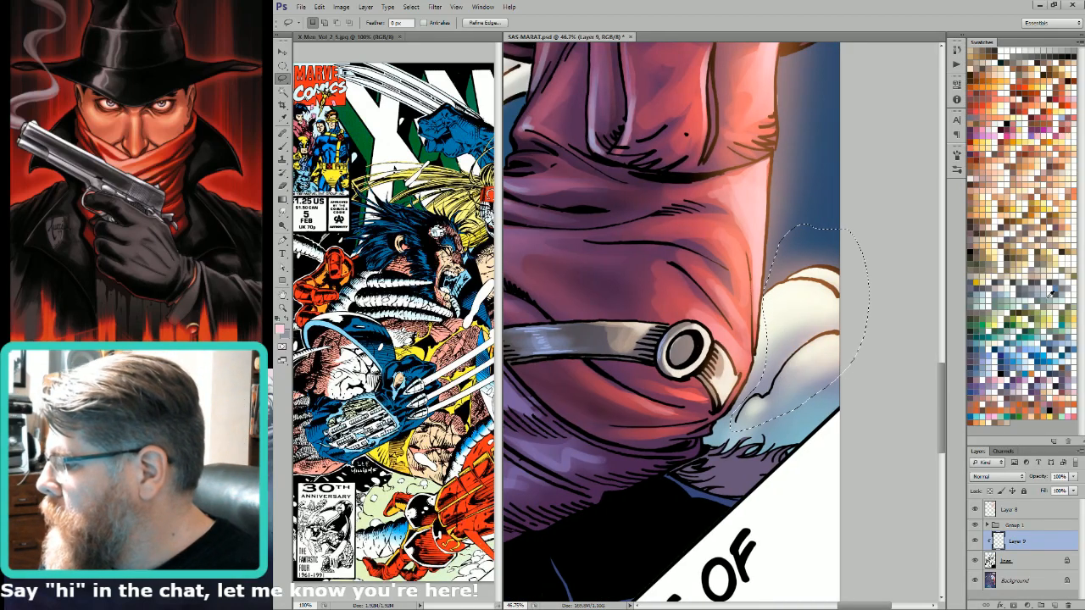
click(1015, 392)
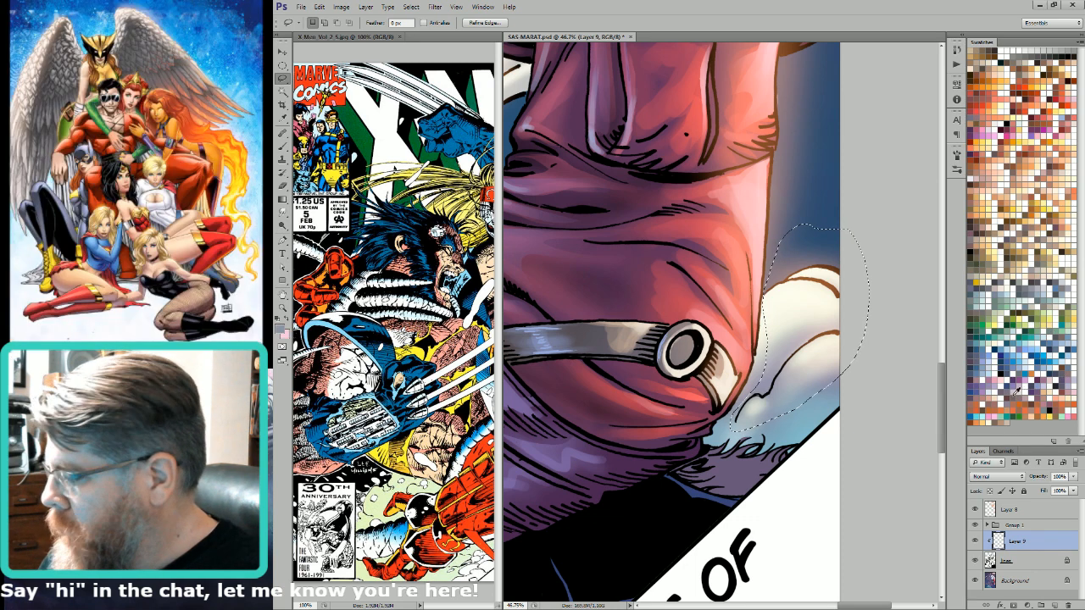
click(1015, 394)
key(alt+BackSpace)
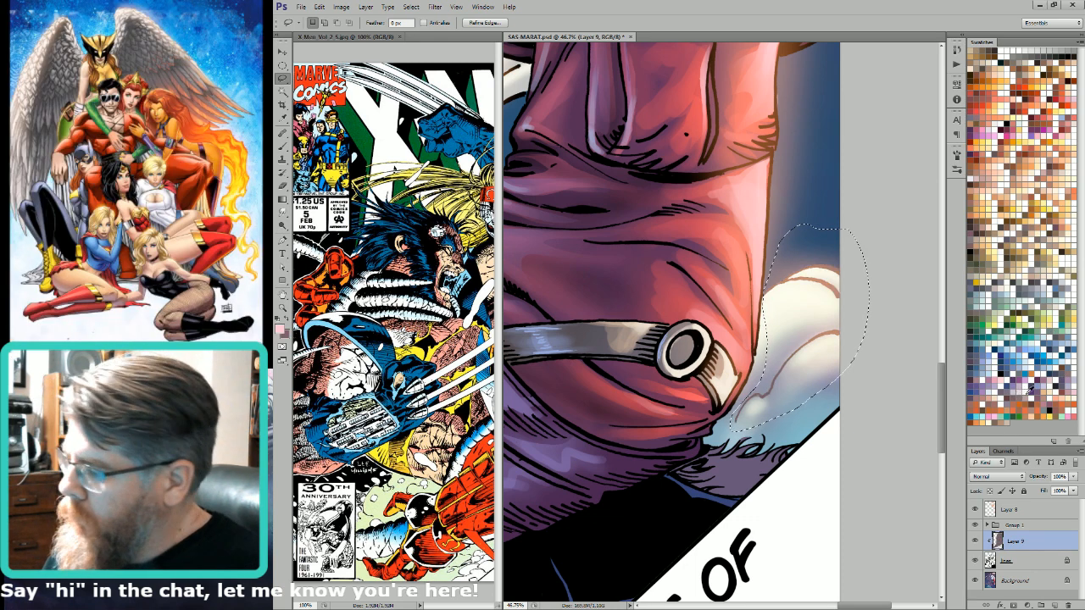
Step: Recolour the outlines of the selected cloud beside the elbow with a dark slate blue swatch and deselect it
click(983, 356)
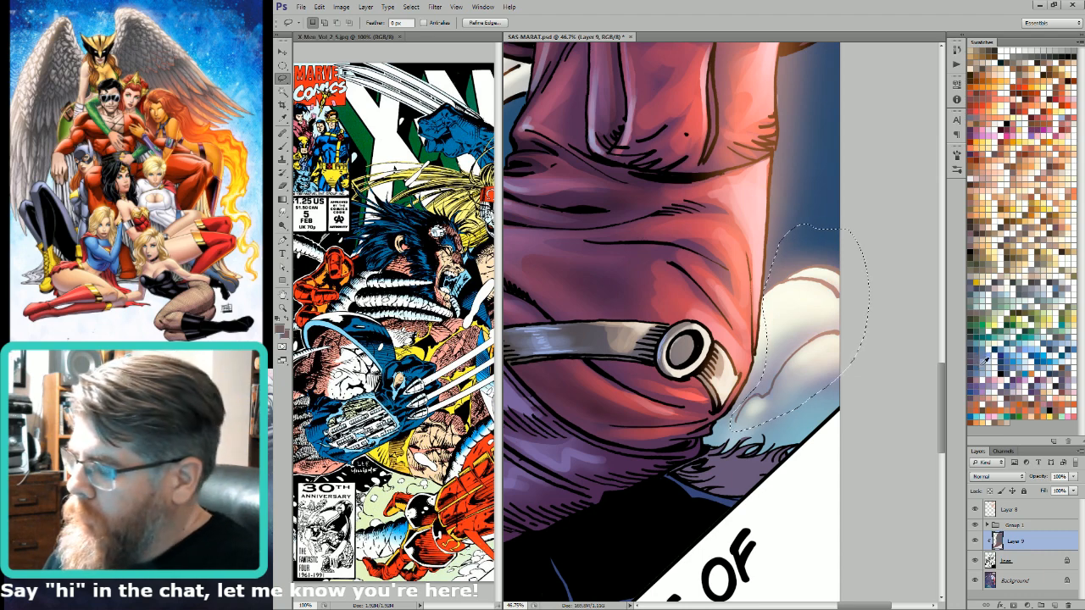
click(975, 364)
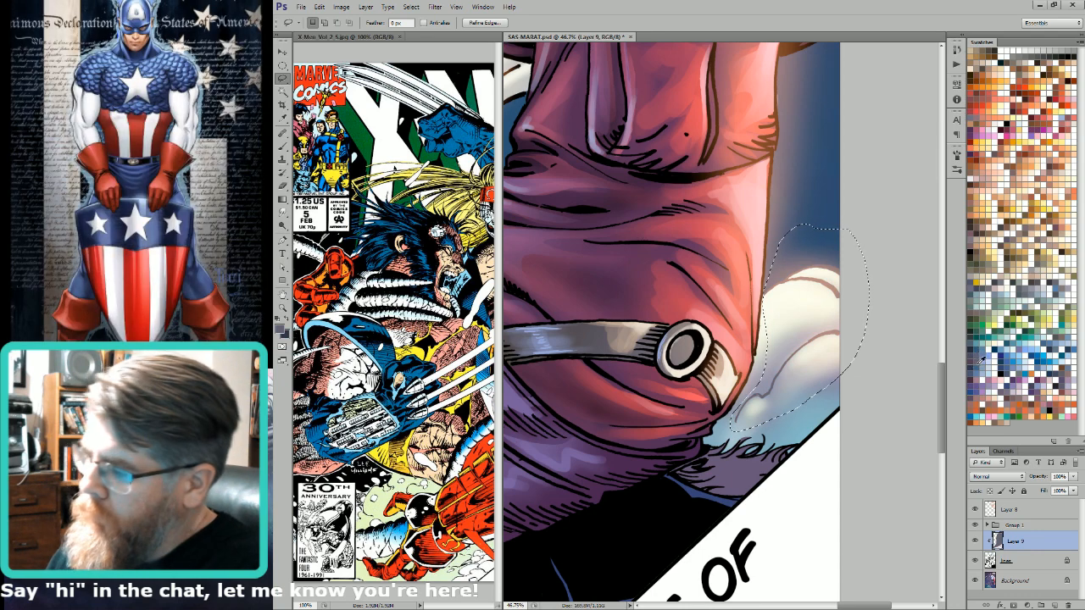
key(alt+BackSpace)
key(ctrl+minus)
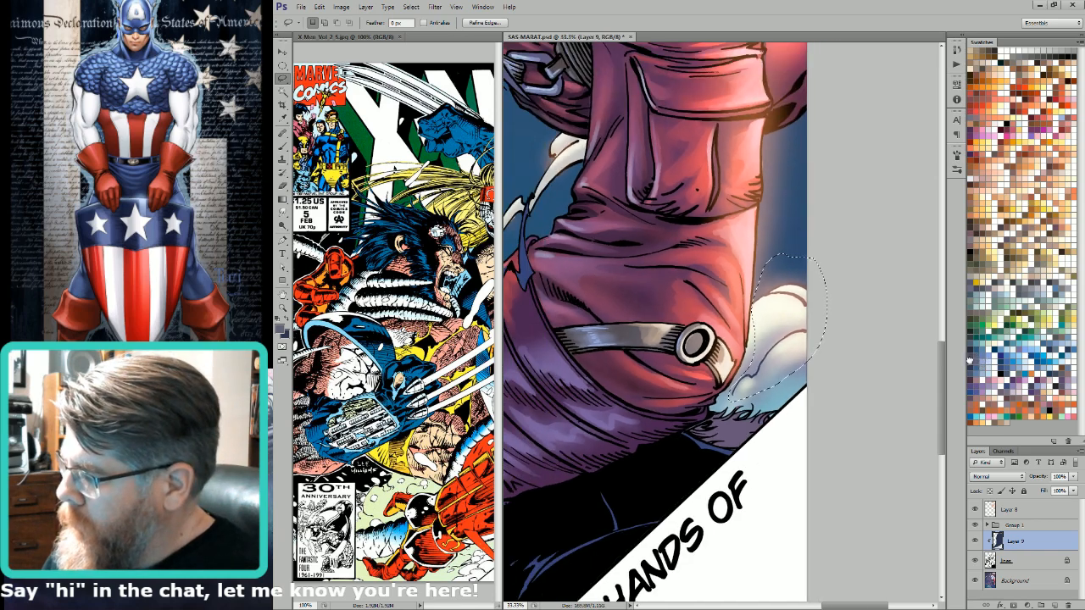
key(ctrl+0)
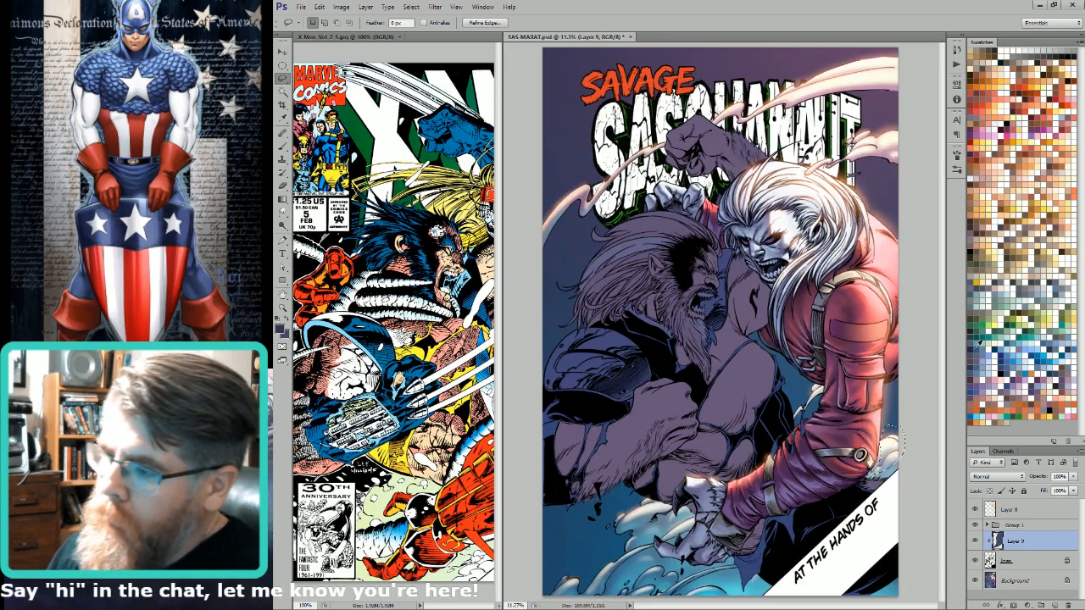
key(ctrl+d)
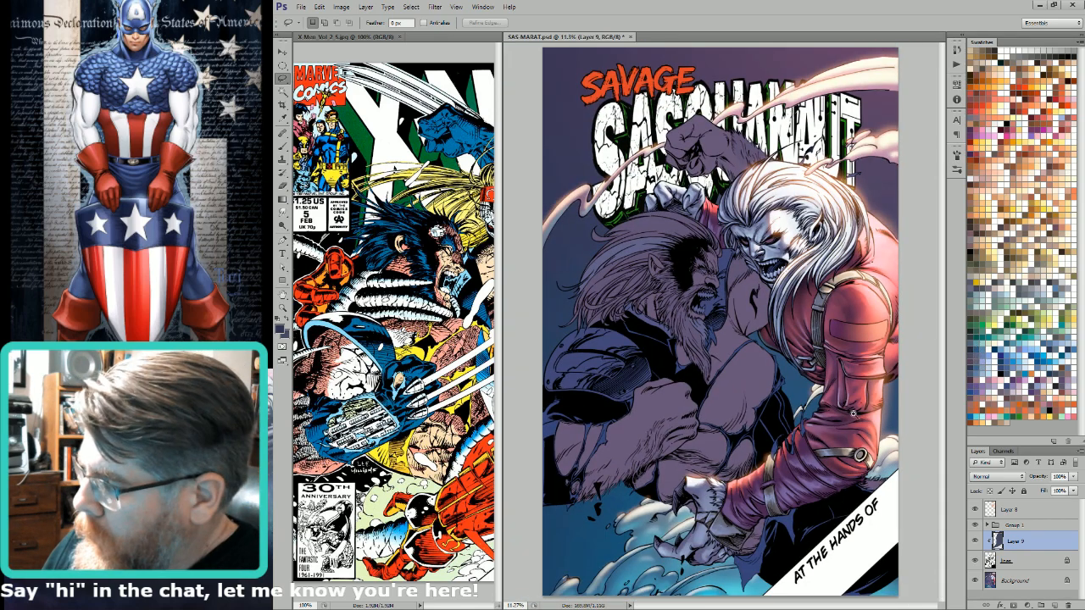
Step: Lasso the cloud wisps between the torn black clothing and the red sleeve and fill their outlines with the same colour
drag(835, 339, 758, 458)
mouse_move(717, 344)
mouse_down()
mouse_move(715, 447)
mouse_move(755, 403)
mouse_move(769, 343)
mouse_move(769, 385)
mouse_move(853, 315)
mouse_move(852, 288)
mouse_move(801, 263)
mouse_move(793, 291)
mouse_move(807, 306)
mouse_up()
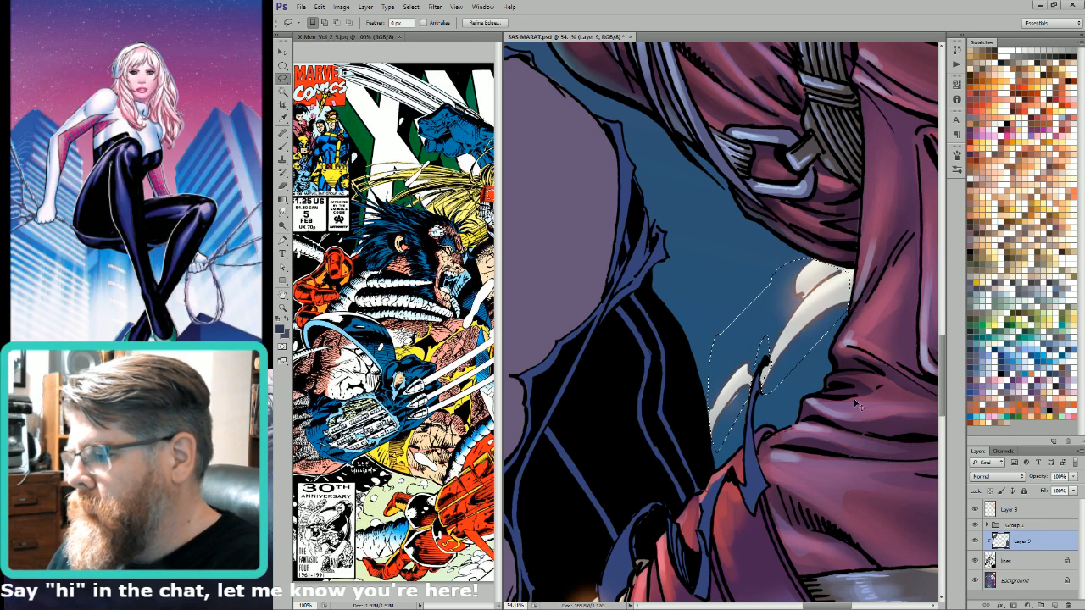
key(ctrl+0)
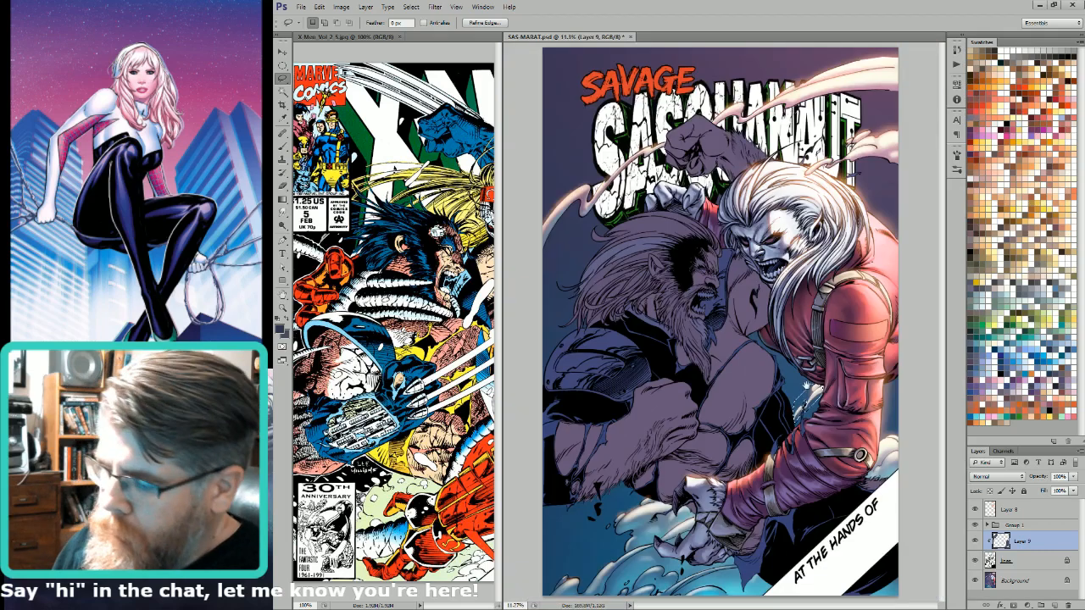
Step: Lasso the clouds along the page's lower edge around the clawed hand, fill their outlines with the slate blue, and deselect
scroll(772, 390, up, 5)
mouse_move(651, 451)
mouse_down()
mouse_move(705, 338)
mouse_move(797, 310)
mouse_move(781, 310)
mouse_move(812, 319)
mouse_move(778, 399)
mouse_move(917, 360)
mouse_move(905, 403)
mouse_move(878, 418)
mouse_move(867, 402)
mouse_move(866, 420)
mouse_move(831, 431)
mouse_move(810, 401)
mouse_move(800, 411)
mouse_move(812, 463)
mouse_move(887, 495)
mouse_move(876, 521)
mouse_up()
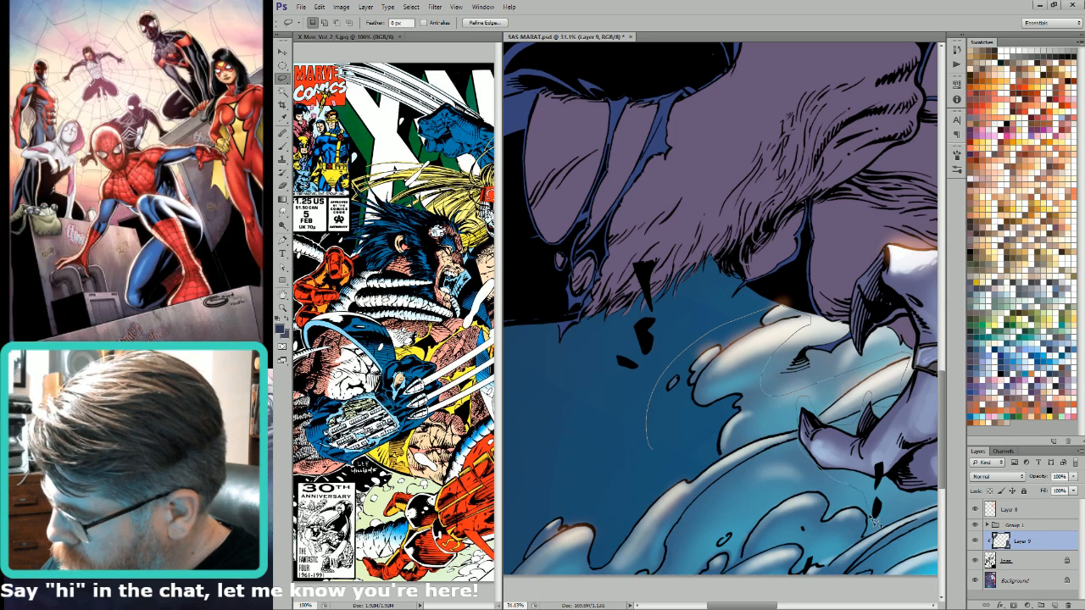
mouse_move(876, 572)
mouse_down()
mouse_move(516, 598)
mouse_move(508, 579)
mouse_up()
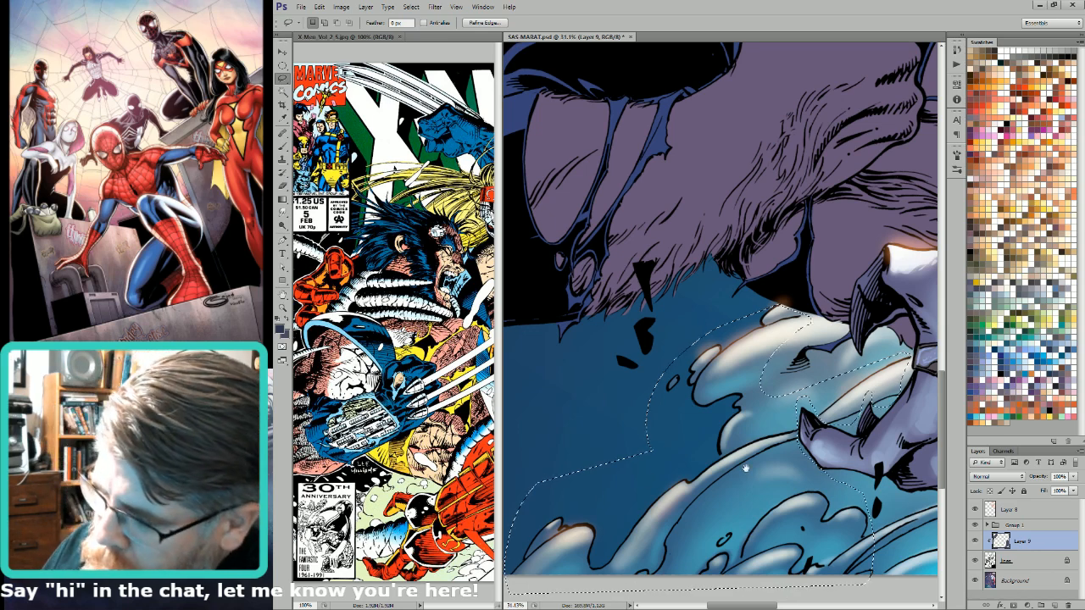
drag(923, 463, 735, 435)
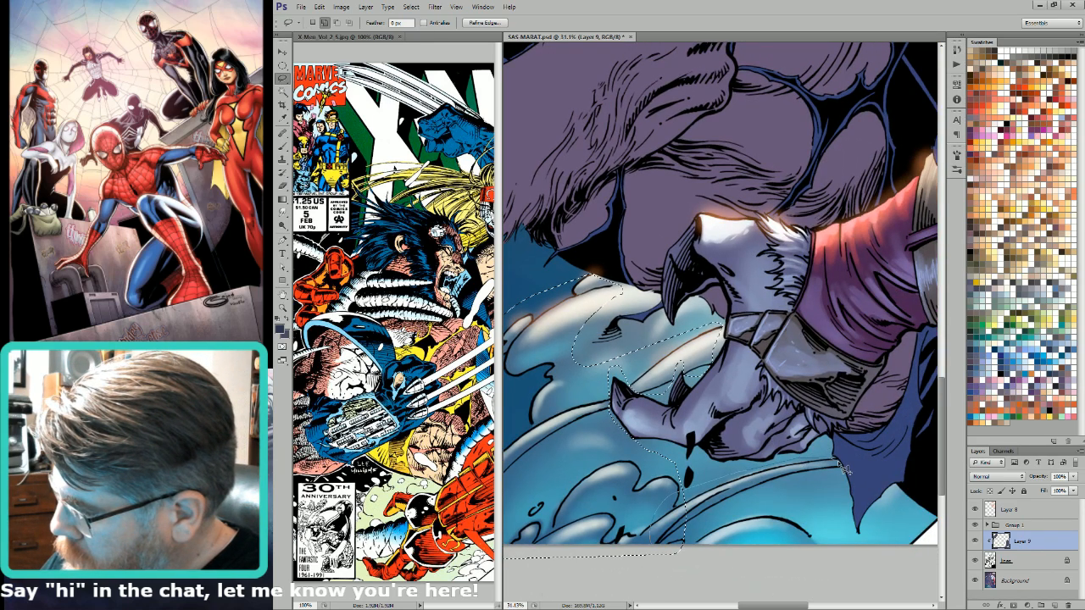
mouse_move(842, 466)
mouse_down()
mouse_move(846, 538)
mouse_move(728, 603)
mouse_move(659, 565)
mouse_up()
key(ctrl+BackSpace)
key(ctrl+0)
key(ctrl+d)
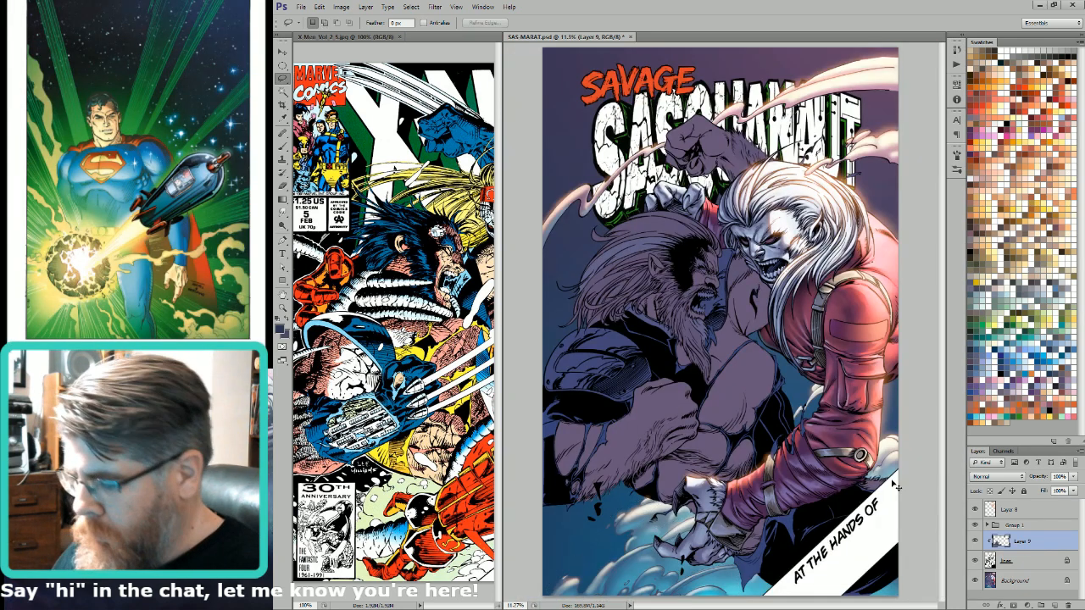
key(w)
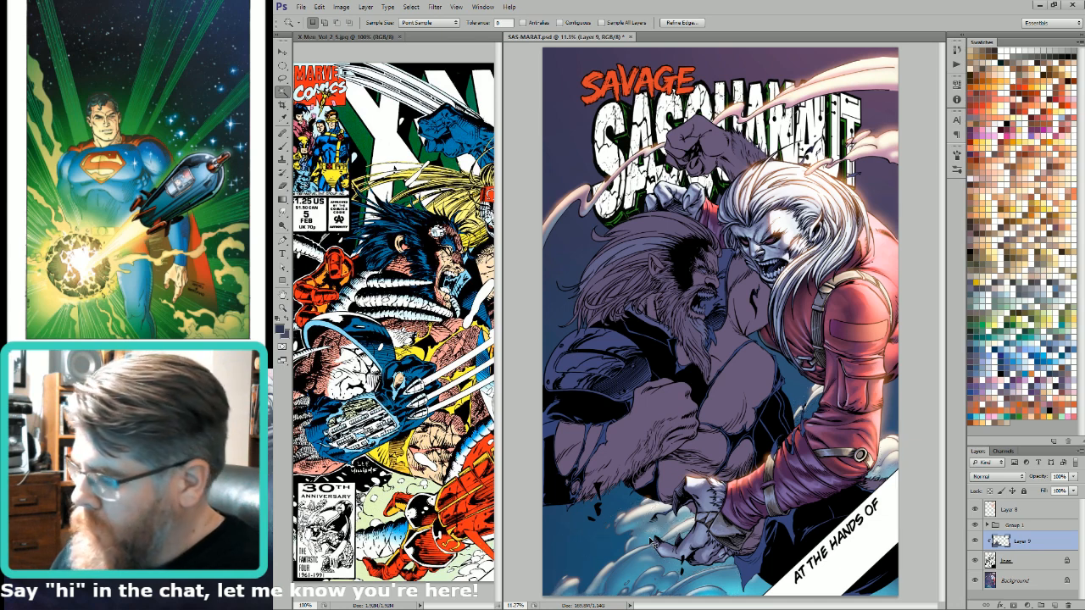
key(i)
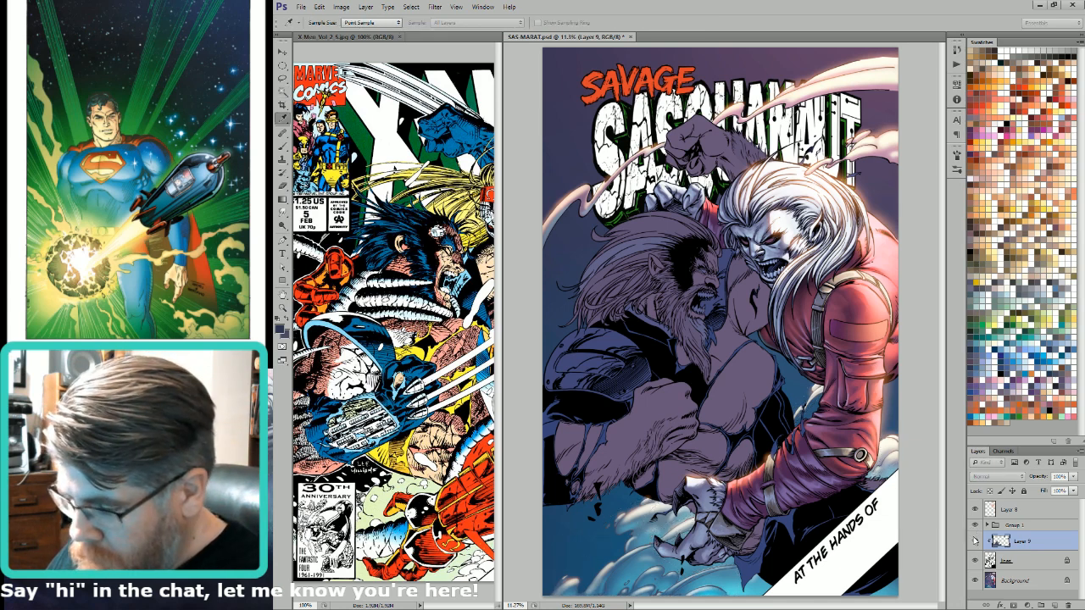
key(w)
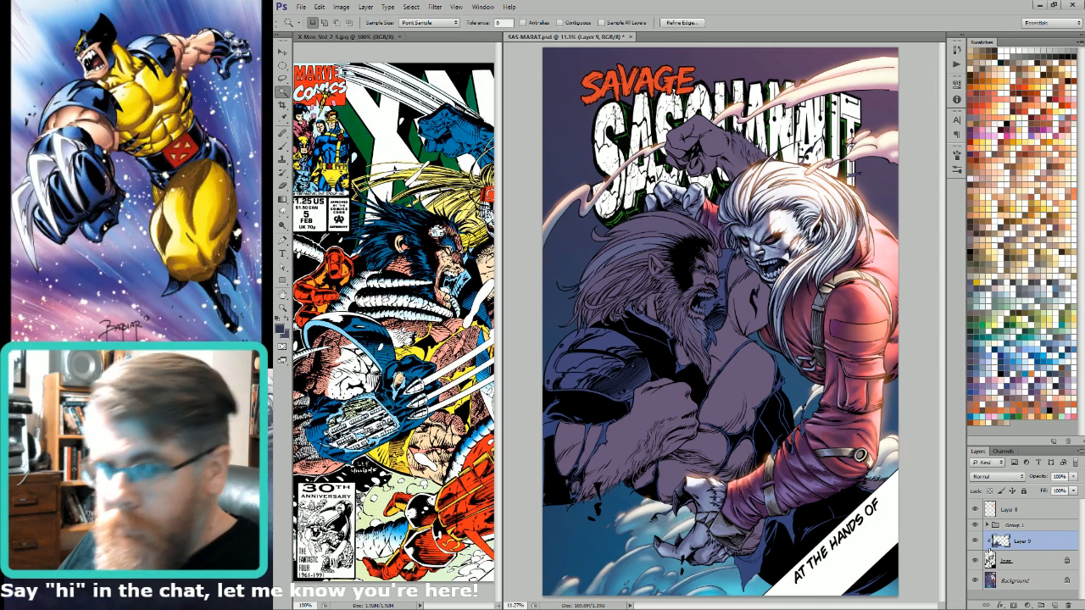
key(ctrl+d)
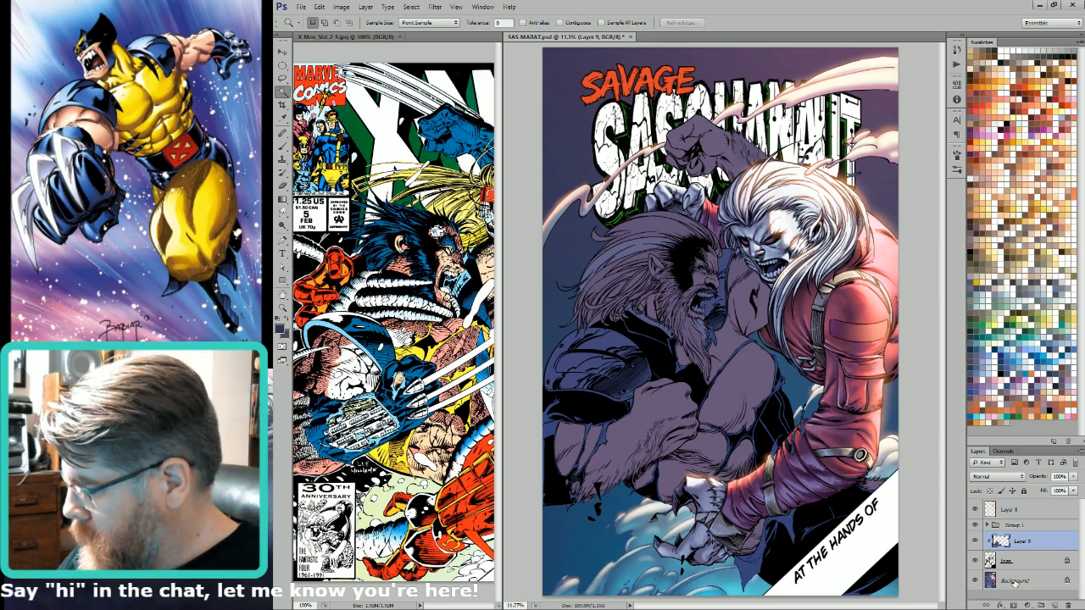
Step: Make the Background layer active and set the lasso feather to 3 px for working on the lower clouds
click(1013, 582)
key(l)
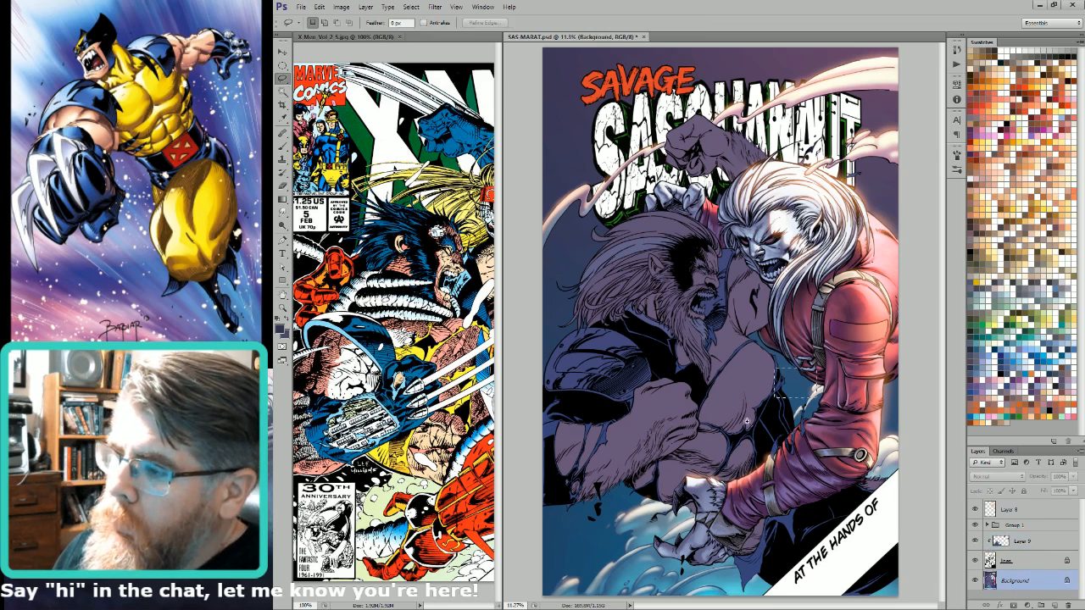
scroll(746, 422, up, 3)
drag(761, 396, 844, 448)
key(Return)
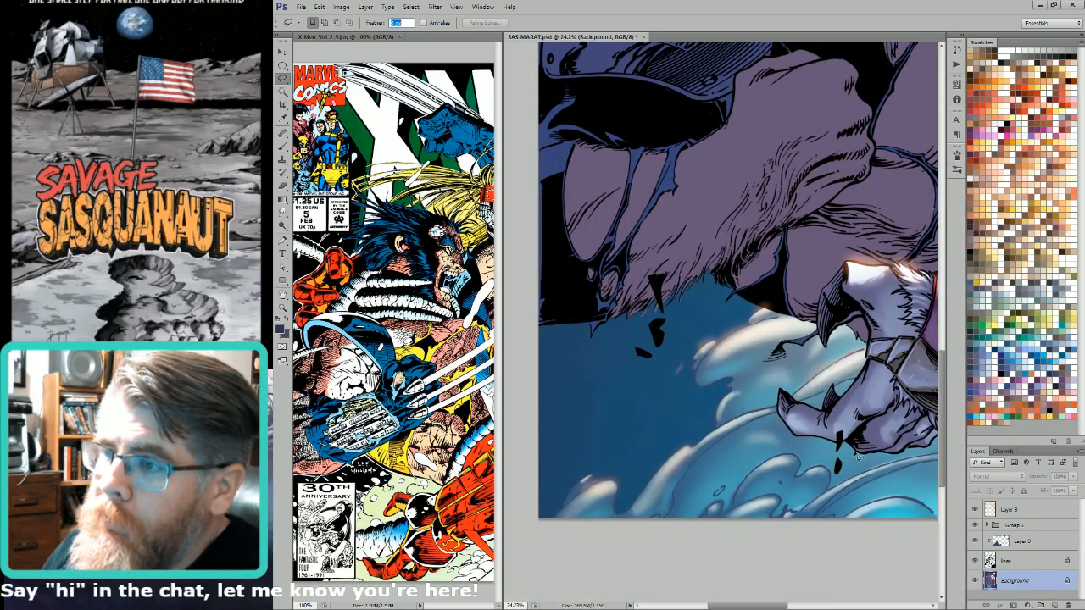
text(3)
key(Return)
drag(790, 418, 885, 449)
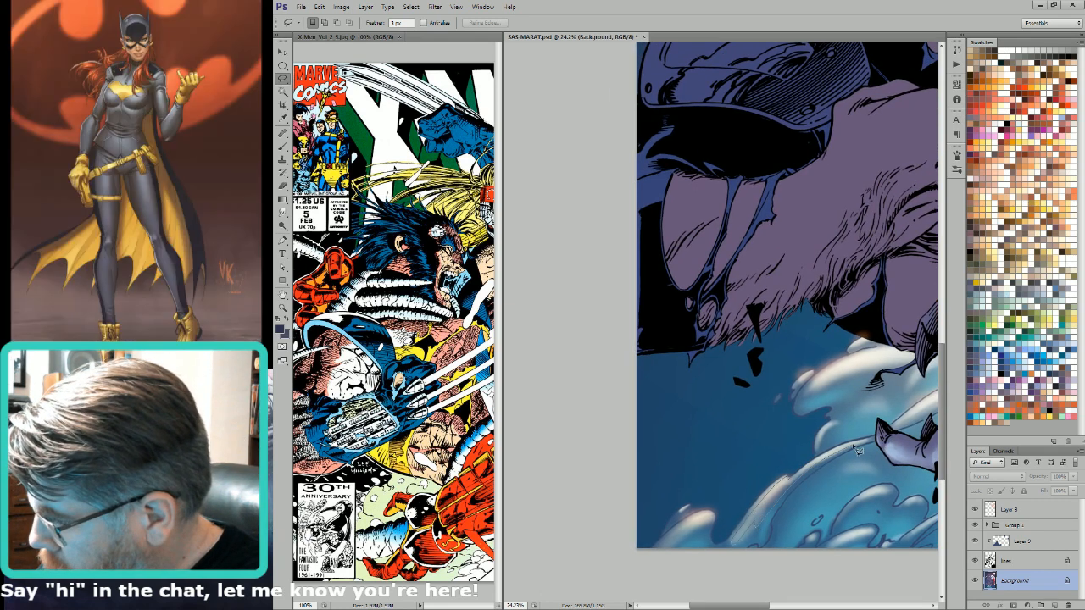
drag(880, 440, 788, 480)
key(ctrl+d)
Step: Hide Layer 8, sample a colour from the lower cloud, and show Layer 8 again
key(i)
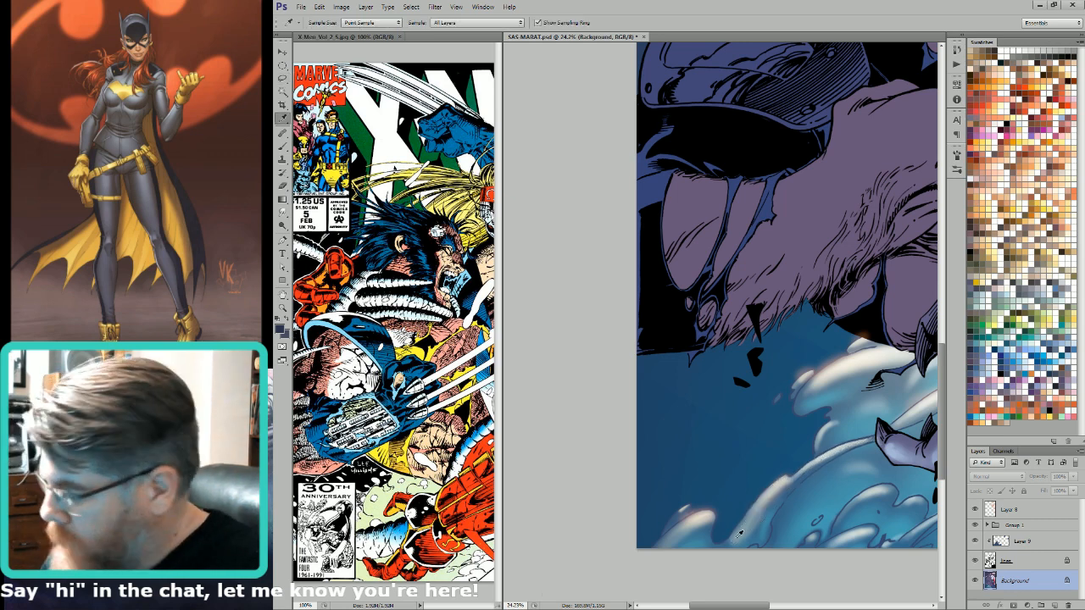
click(974, 509)
click(768, 493)
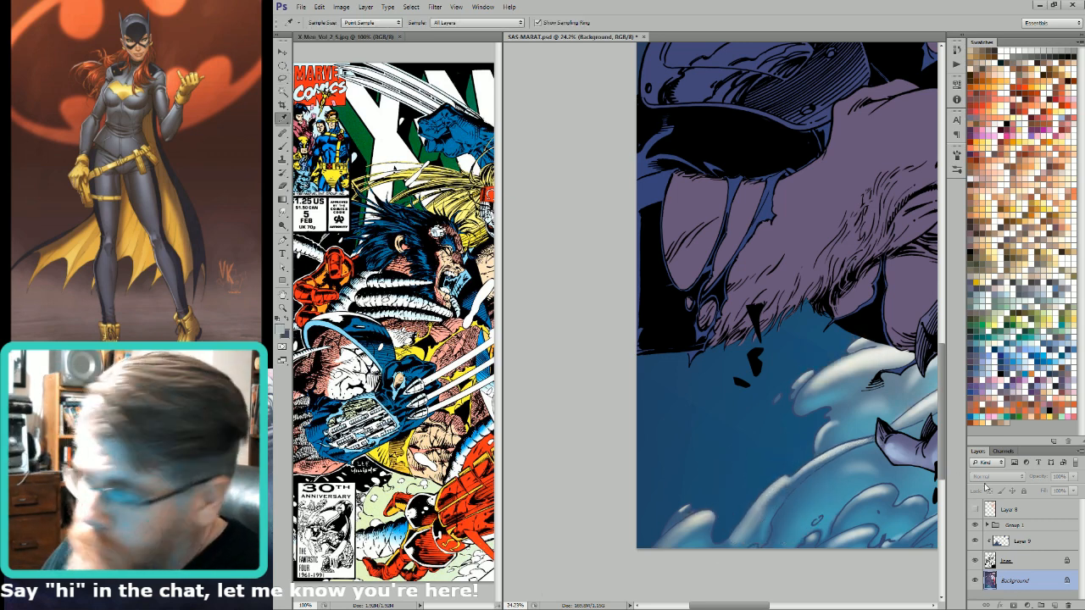
click(975, 511)
Step: Reduce the X-Men reference cover to 66.67% and reposition it to show the central figures, then return to the Sasquatch cover
key(b)
click(467, 450)
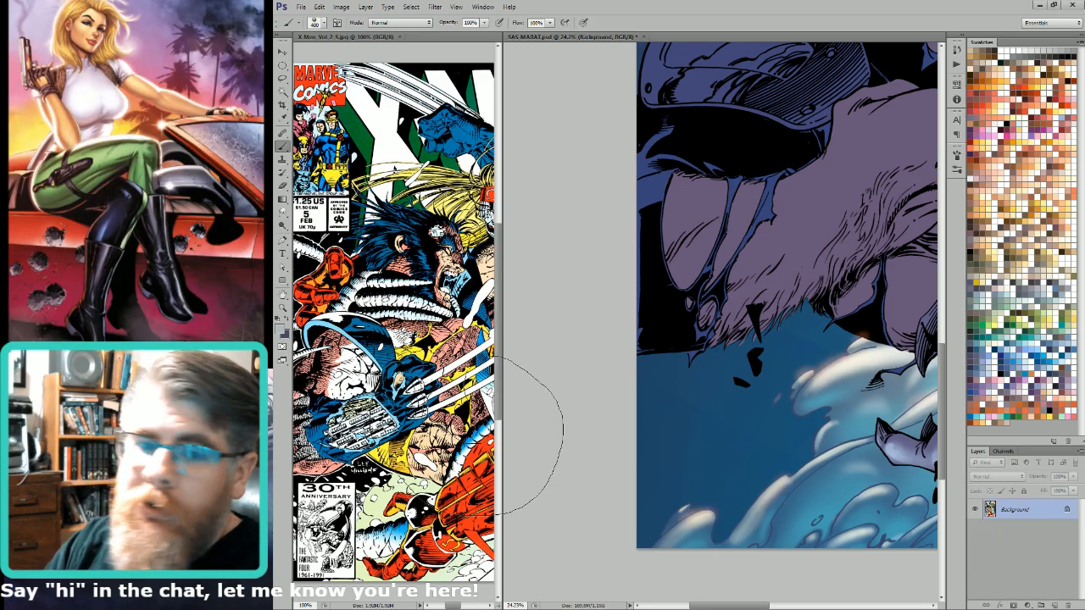
key(ctrl+minus)
drag(471, 350, 423, 346)
click(815, 483)
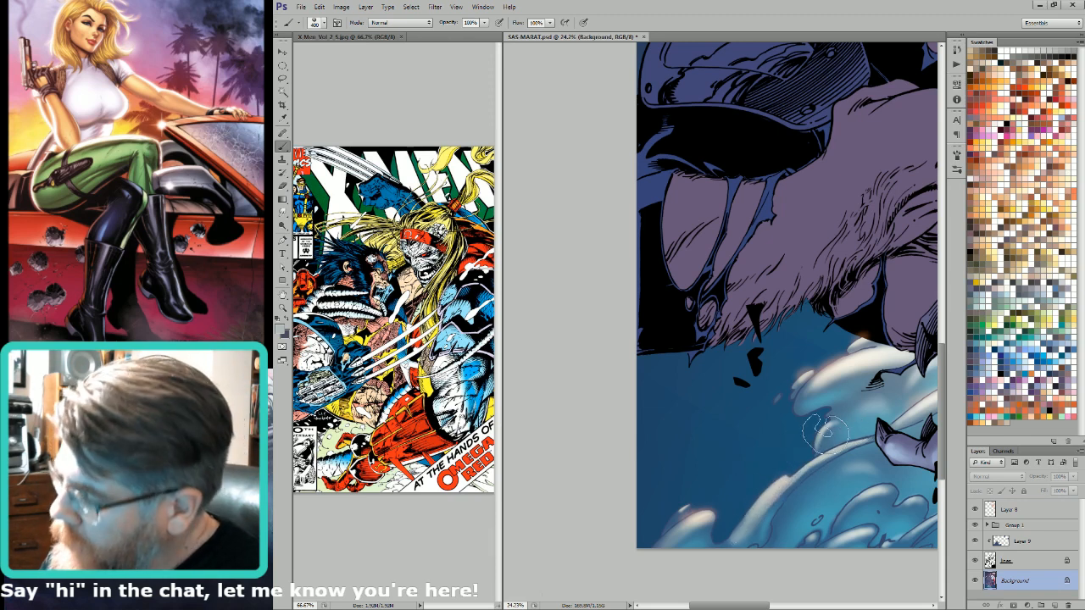
Step: Lasso the cloud shapes beside the clawed hand and lighten them with radial gradients in Lighten mode at 40% opacity
drag(907, 447, 835, 466)
key(l)
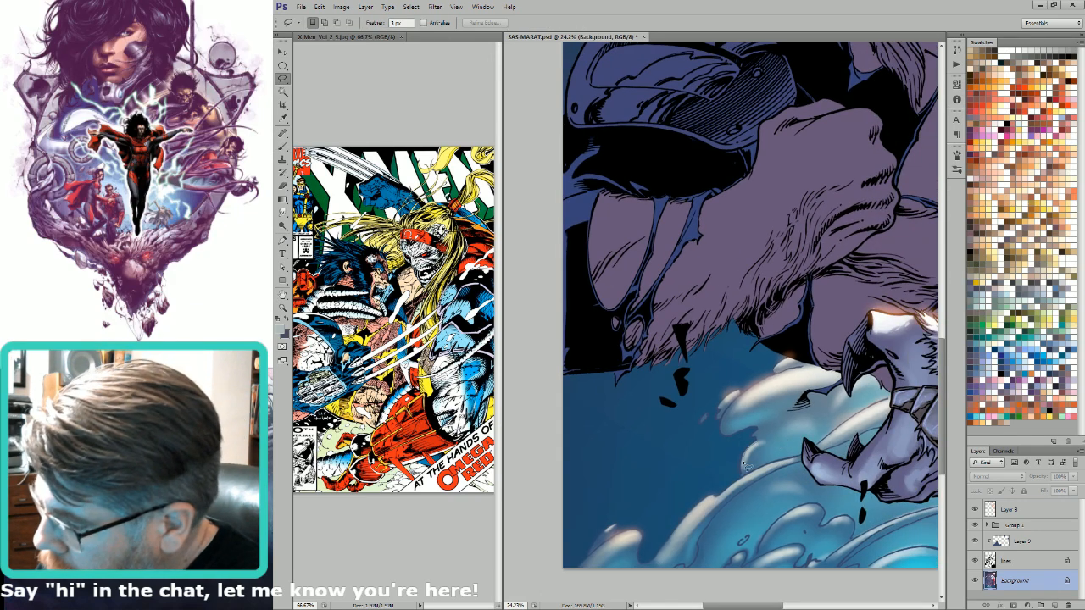
key(g)
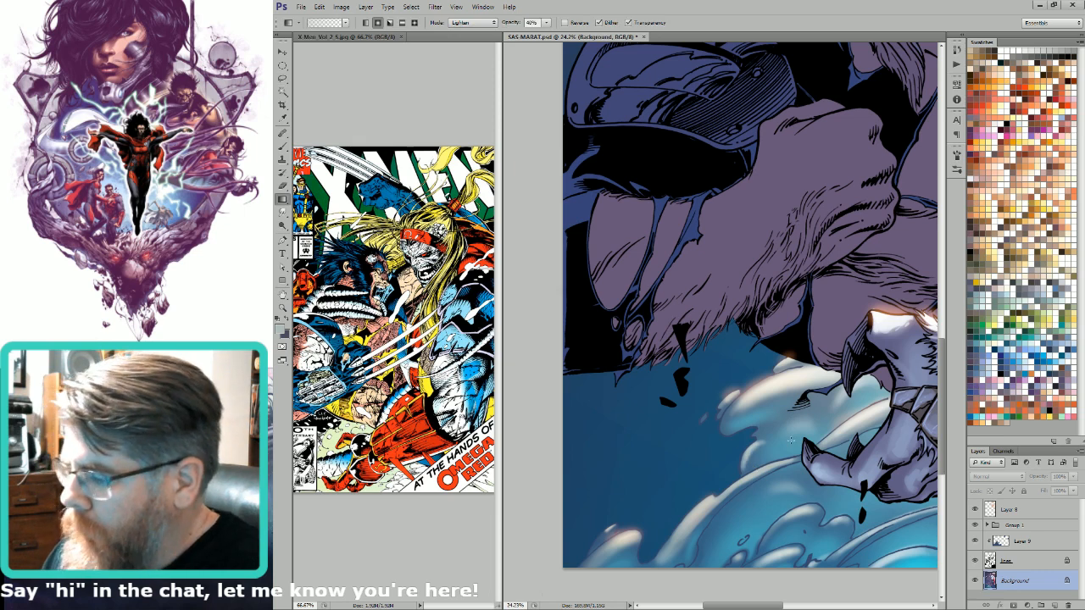
key(l)
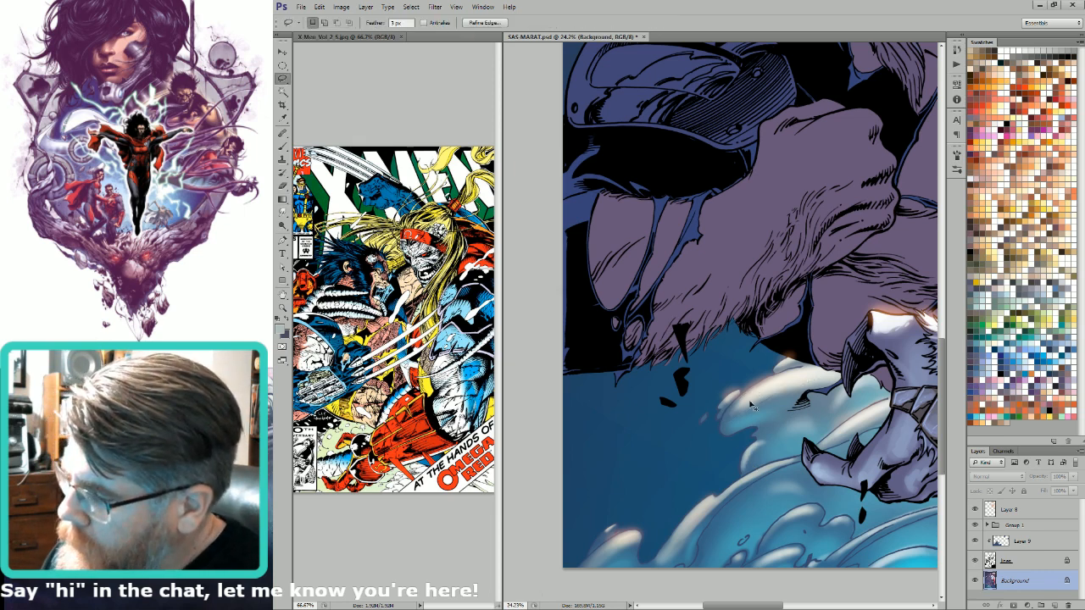
key(g)
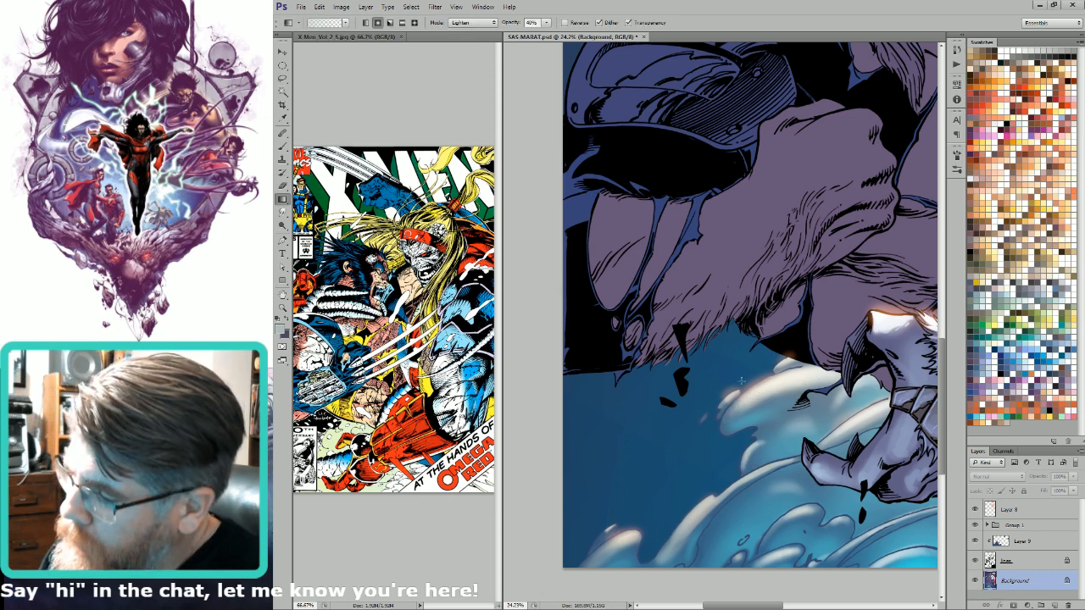
drag(920, 445, 826, 443)
Step: Lasso the cloud curve beneath the clawed hand, consult channel Alpha 4 for the Magic Wand, and return to the RGB composite
key(l)
drag(767, 500, 903, 394)
click(857, 406)
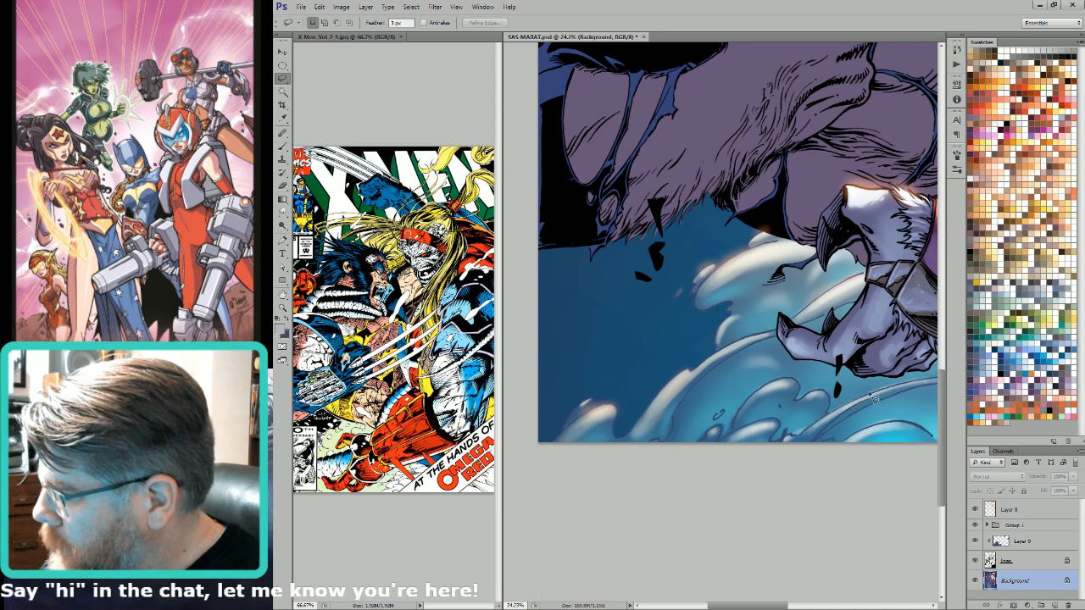
mouse_move(869, 397)
mouse_down()
mouse_move(952, 377)
mouse_move(814, 400)
mouse_move(801, 413)
mouse_up()
key(ctrl+6)
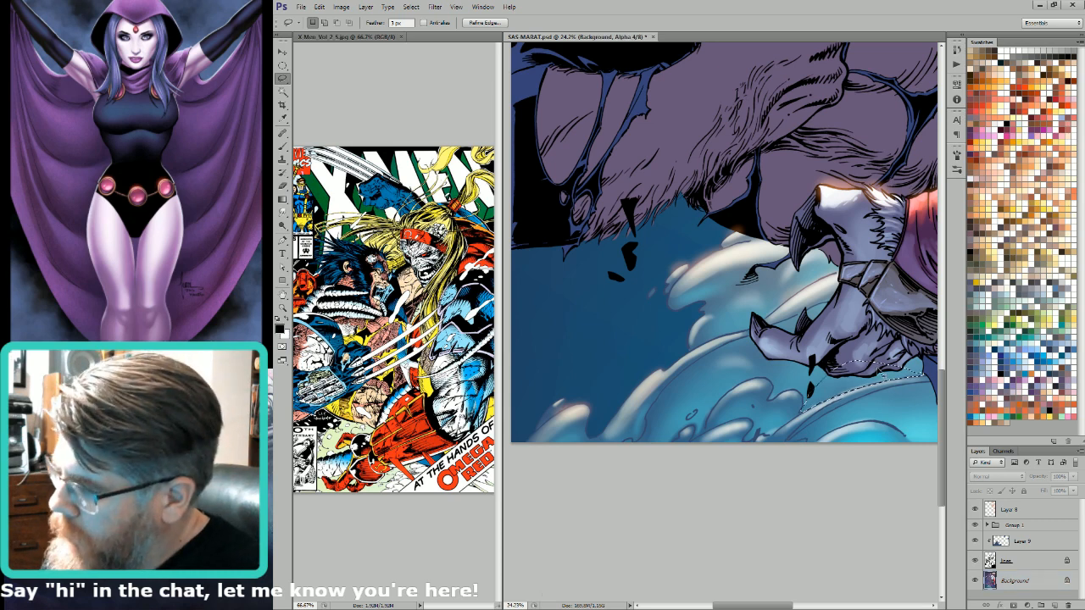
key(w)
key(ctrl+2)
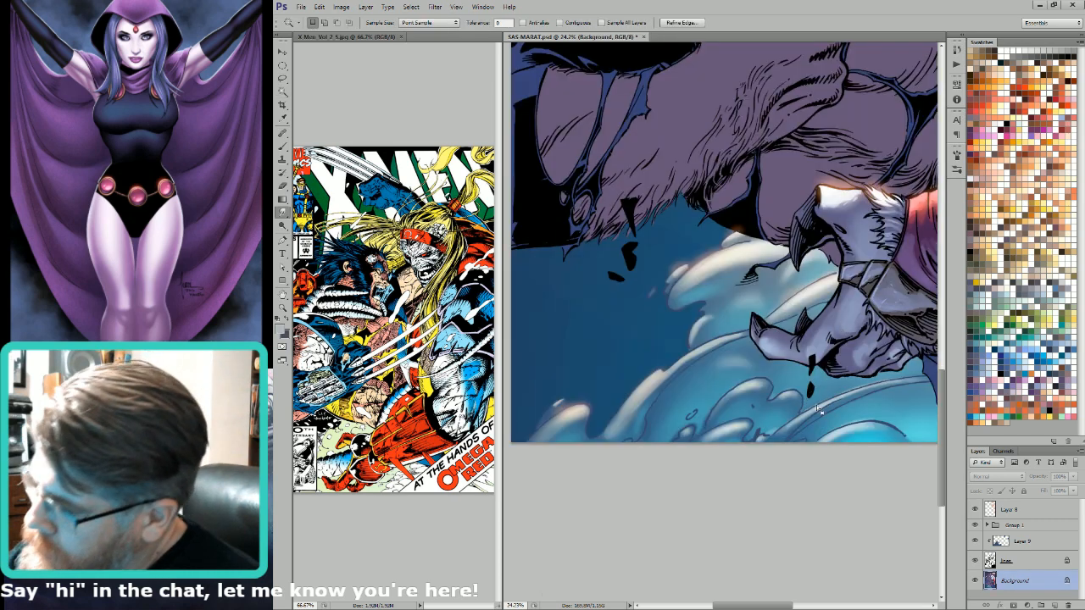
Step: Smudge the cloud edges beneath the clawed hand at 100% strength with a reduced brush size
key(r)
key(0)
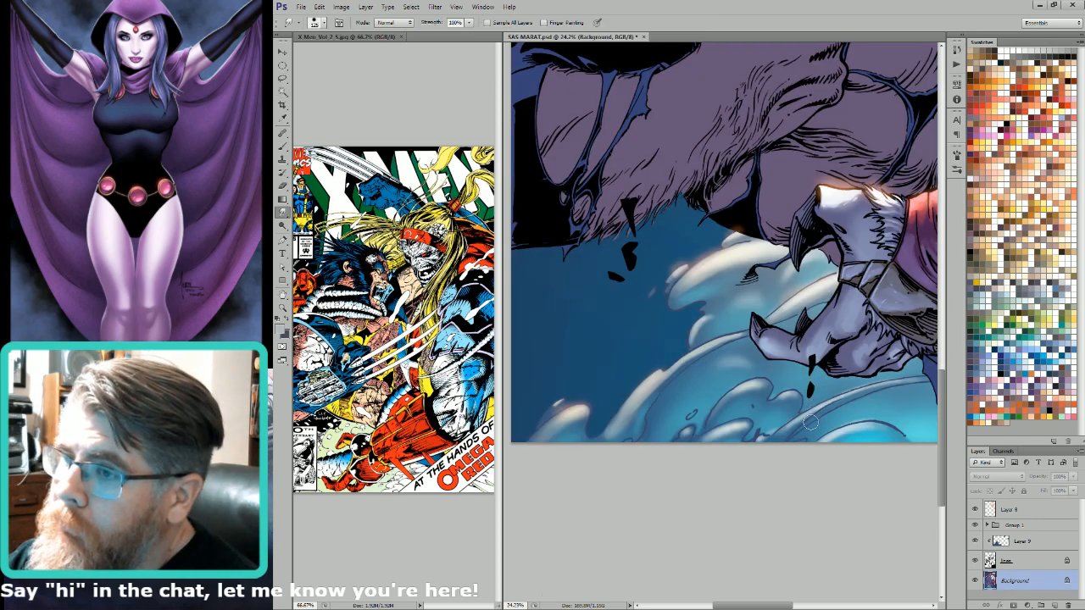
key(bracketleft)
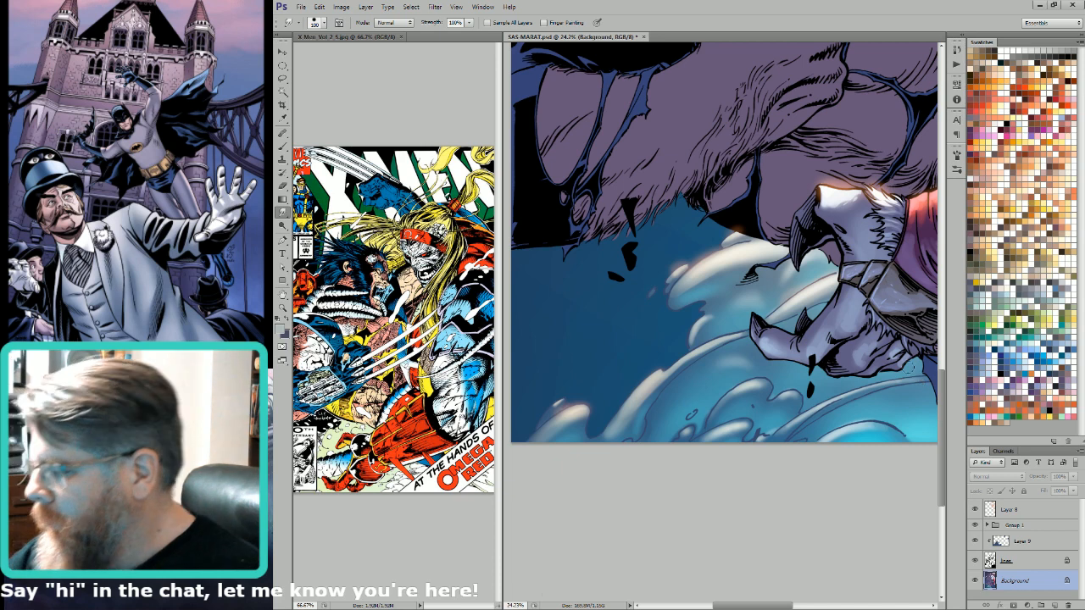
Step: Lasso the cloud curl at the page's lower edge beneath the hand and smudge its shading with a larger brush
key(l)
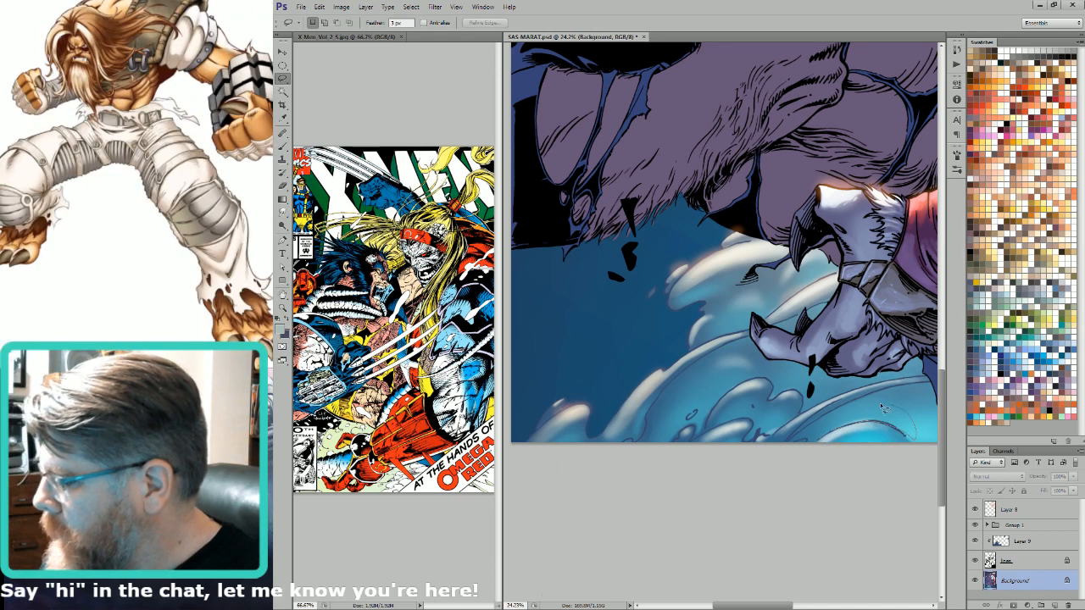
drag(881, 408, 811, 452)
key(r)
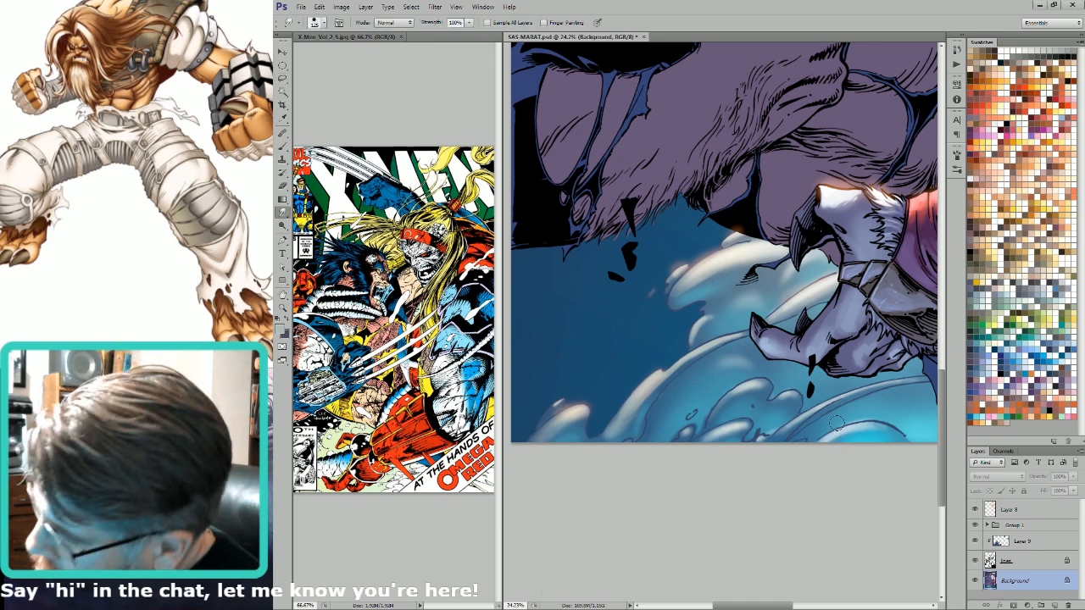
key(])
drag(892, 456, 839, 444)
Step: Lasso the small clouds along the page's lower edge, clear the selection, and smudge their shading at 100% strength
key(l)
drag(685, 397, 828, 385)
key(ctrl+d)
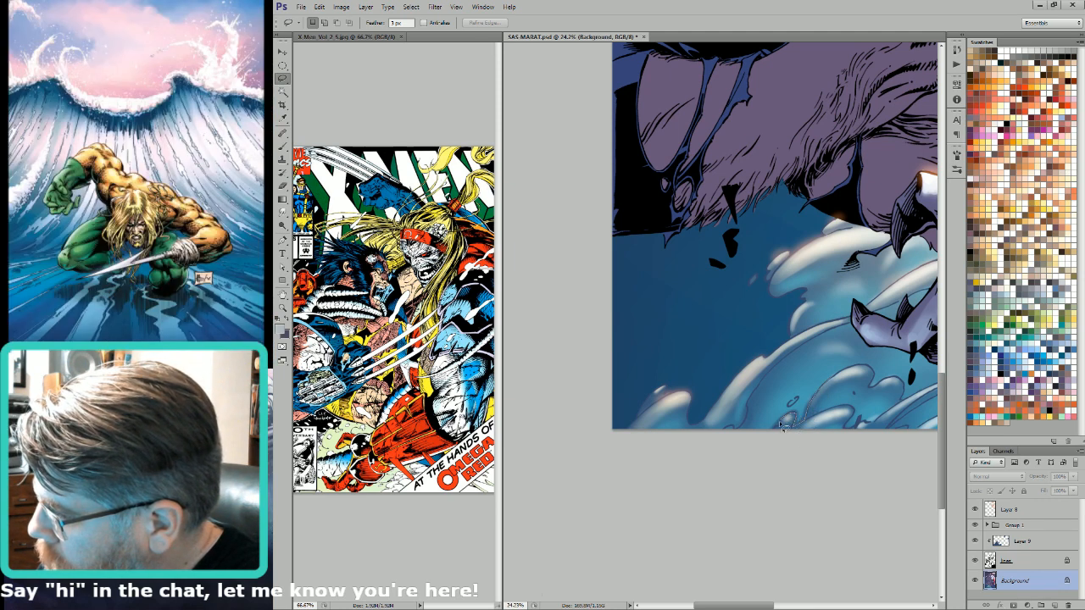
key(t)
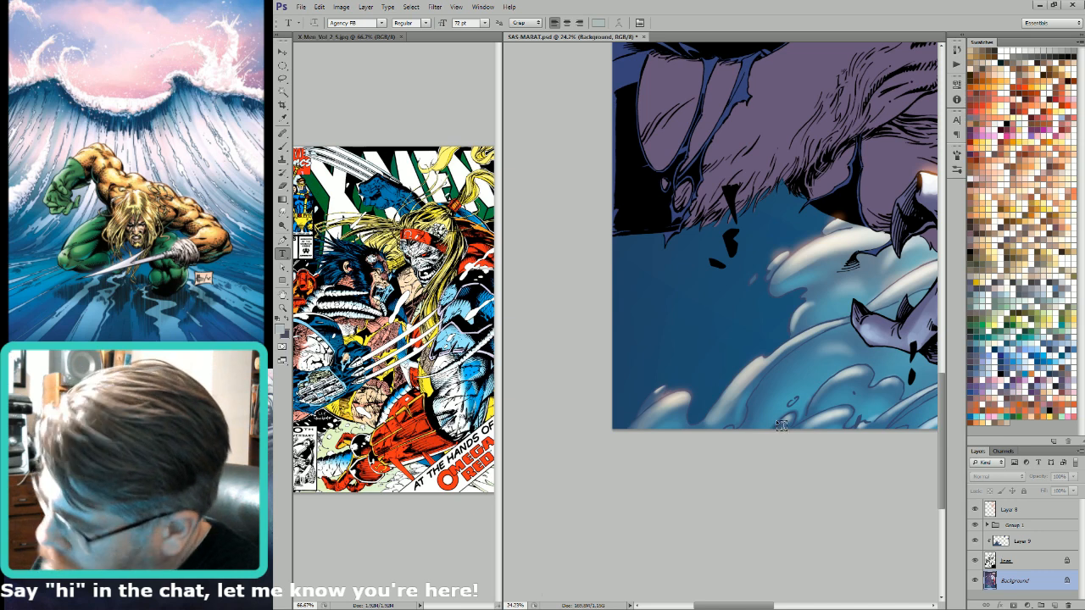
key(r)
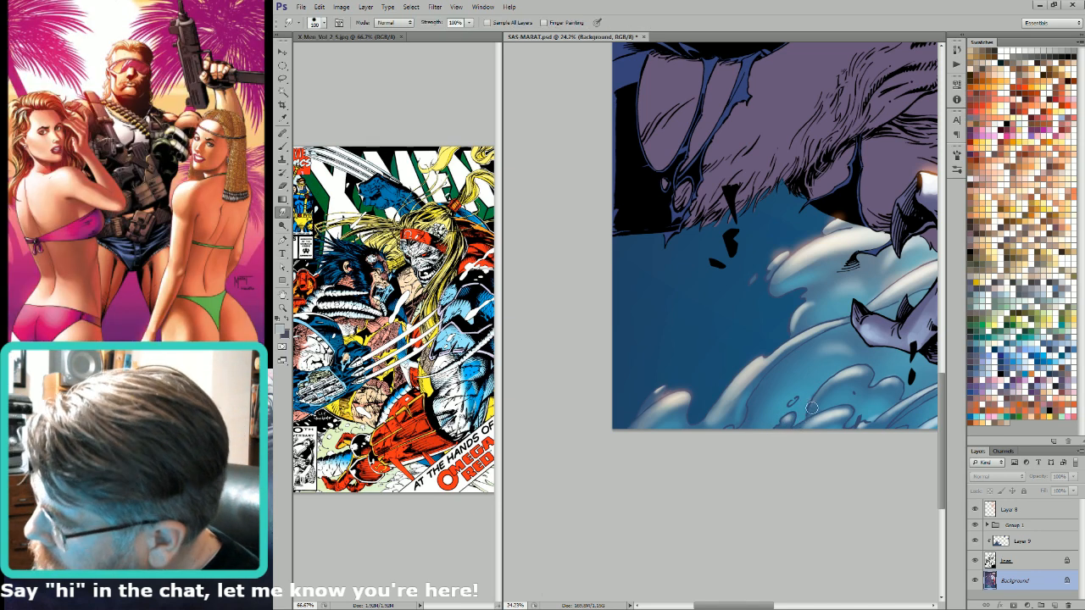
scroll(879, 430, up, 2)
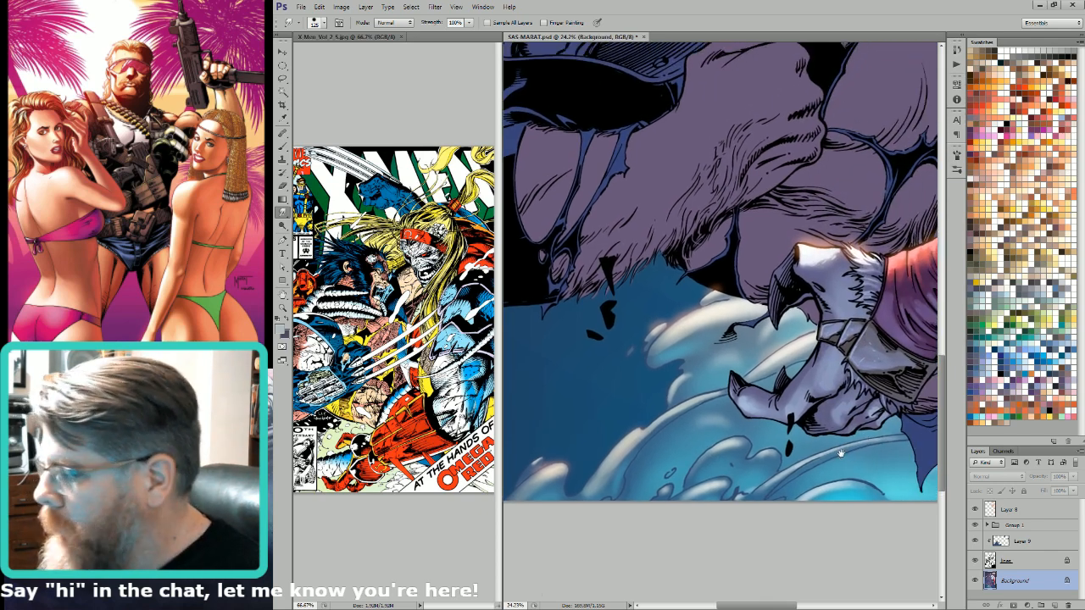
Step: Choose a medium blue swatch as the foreground colour for highlighting the dark beast's torn costume
scroll(892, 450, up, 2)
drag(901, 511, 519, 546)
key(ctrl+minus)
key(ctrl+0)
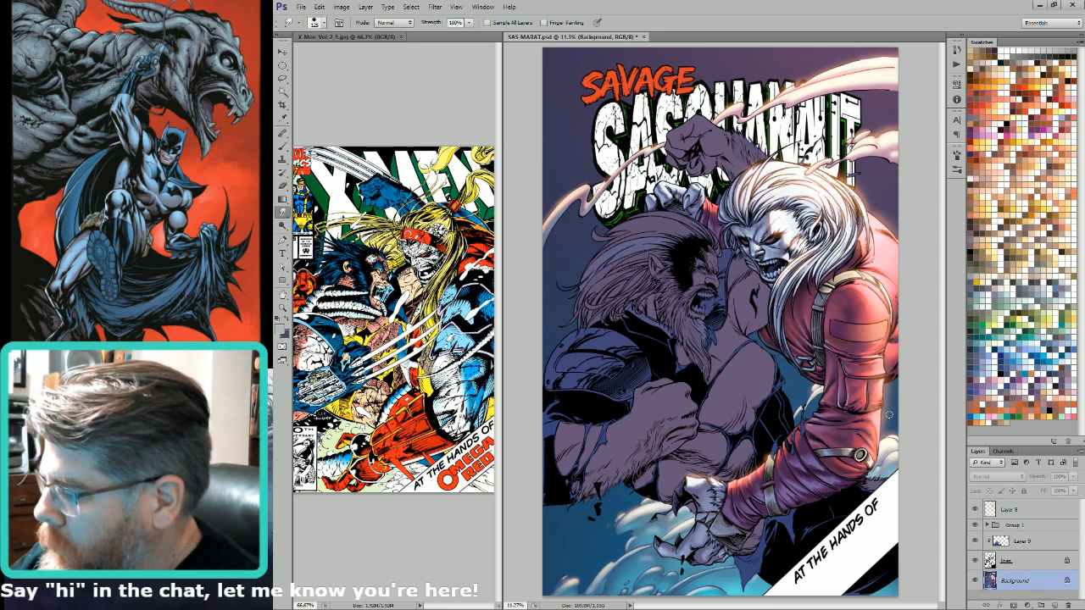
key(w)
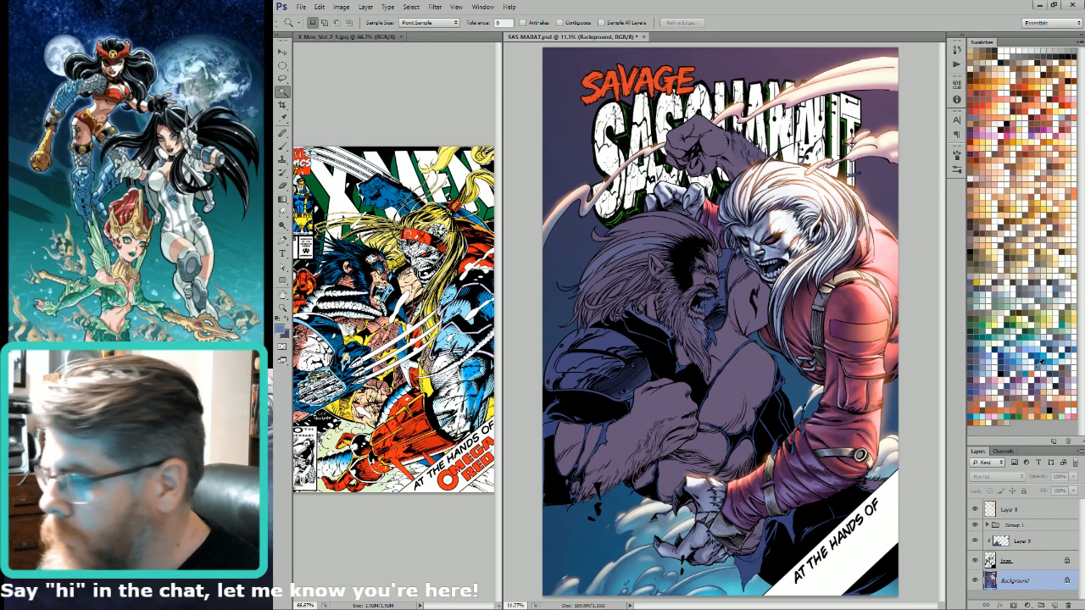
key(l)
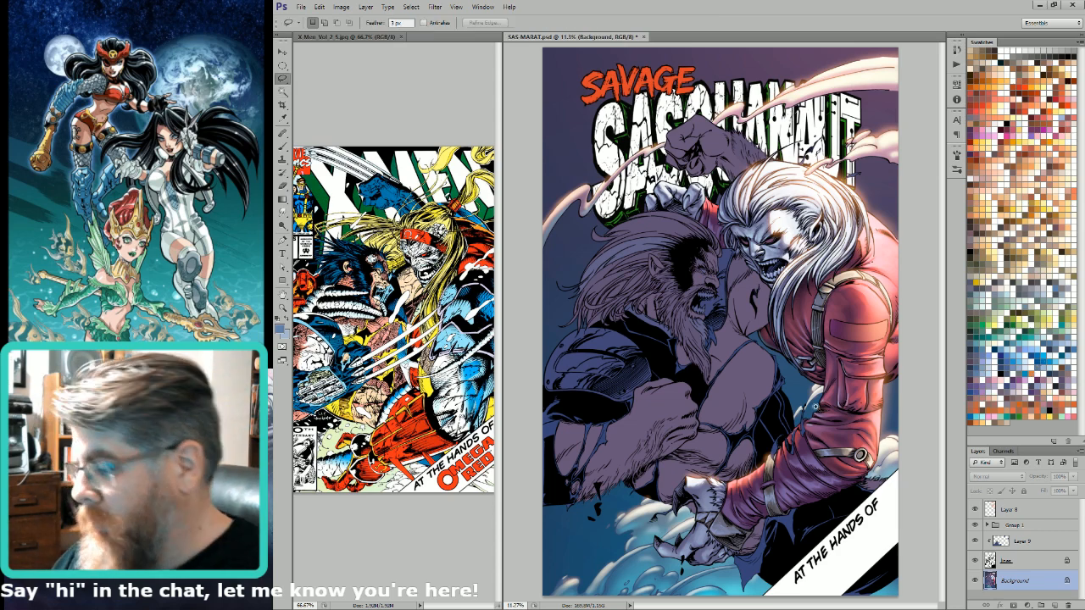
Step: Try a lassoed blue gradient highlight at 40% opacity on the torn costume edge beside the beast's bare muscle
scroll(816, 408, up, 3)
scroll(818, 398, down, 1)
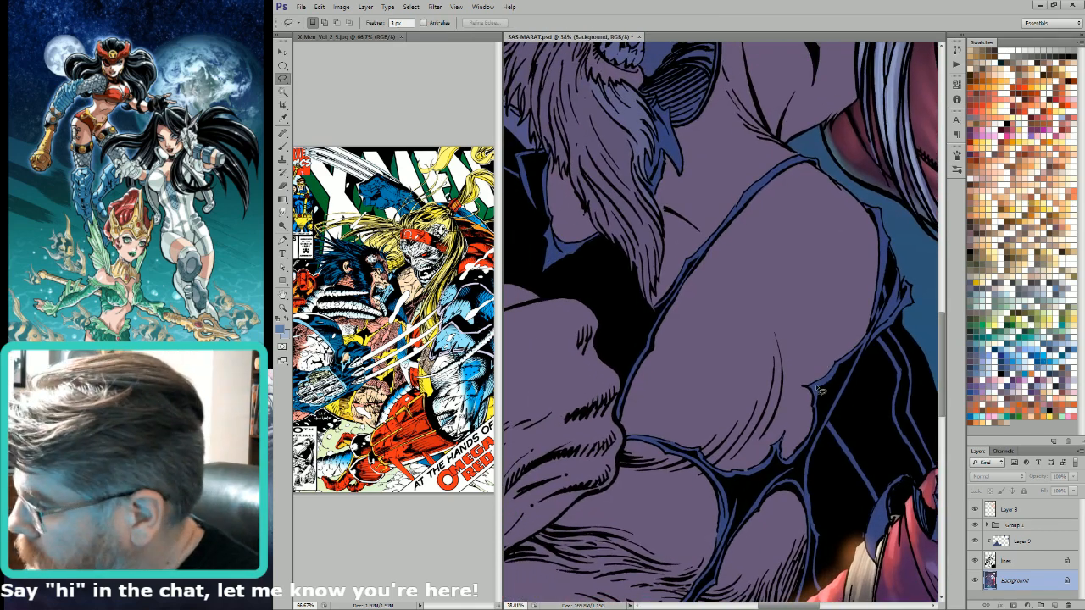
mouse_move(812, 388)
mouse_down()
mouse_move(819, 418)
mouse_move(820, 393)
mouse_move(867, 346)
mouse_move(813, 392)
mouse_up()
key(g)
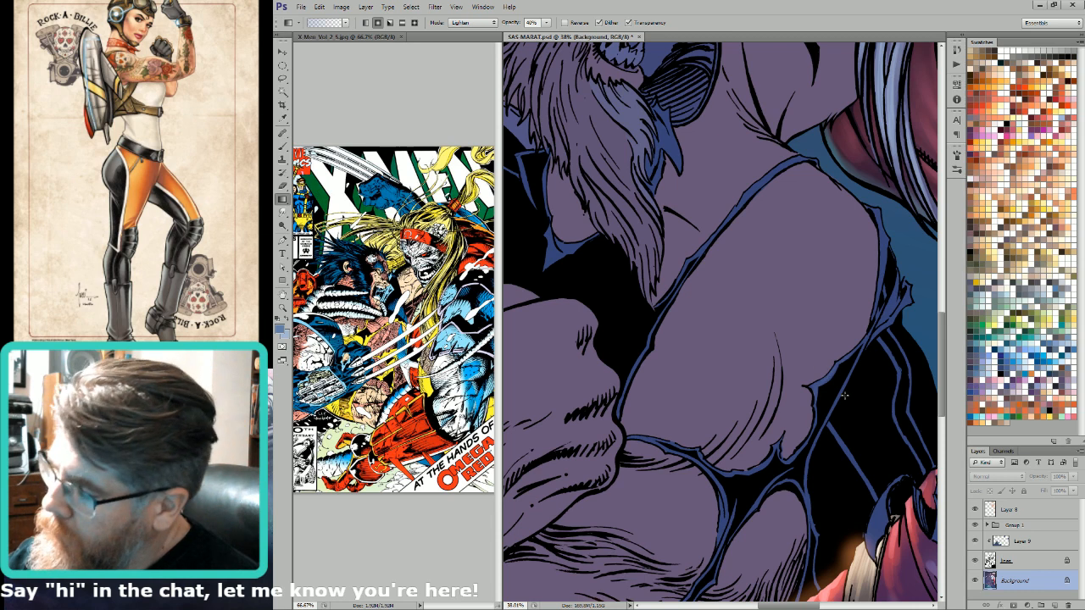
drag(852, 407, 850, 404)
Step: Set the lasso feather to 0 px for hard-edged costume highlights and remove the trial highlight
text(l)
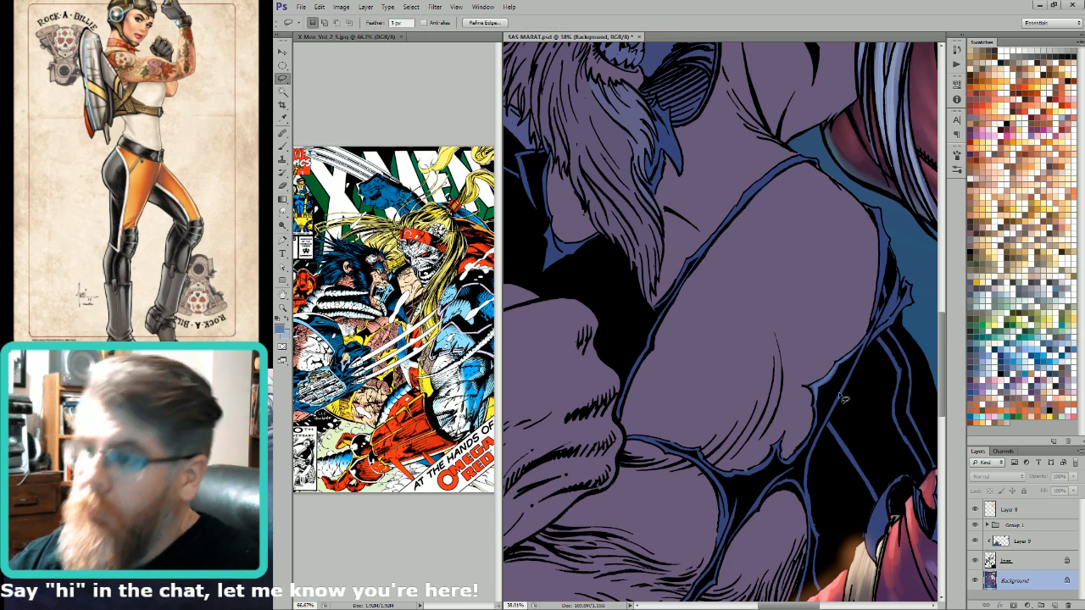
text(9)
key(Return)
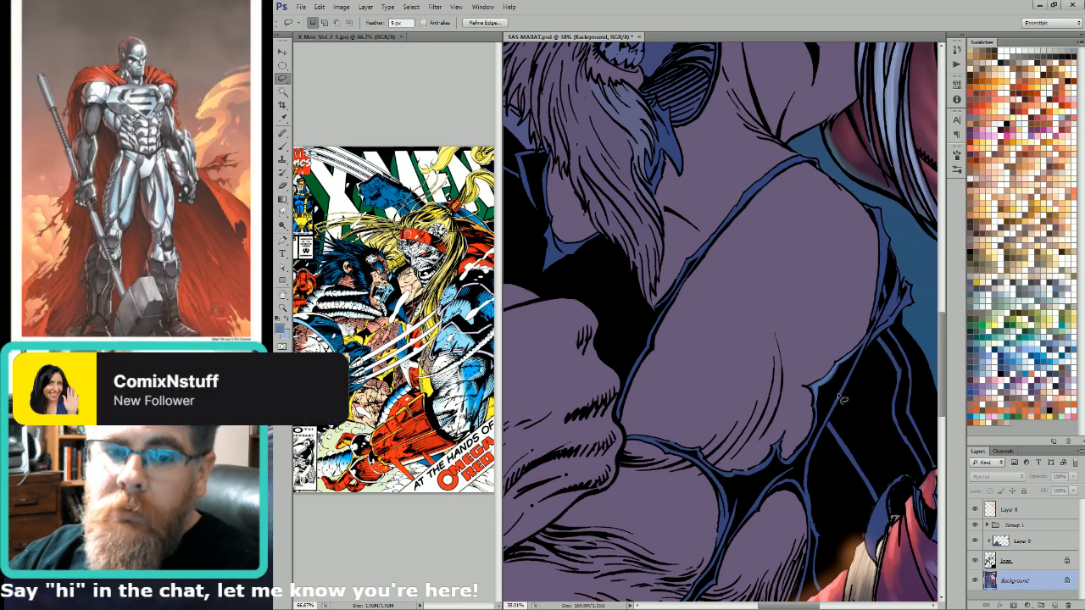
key(Return)
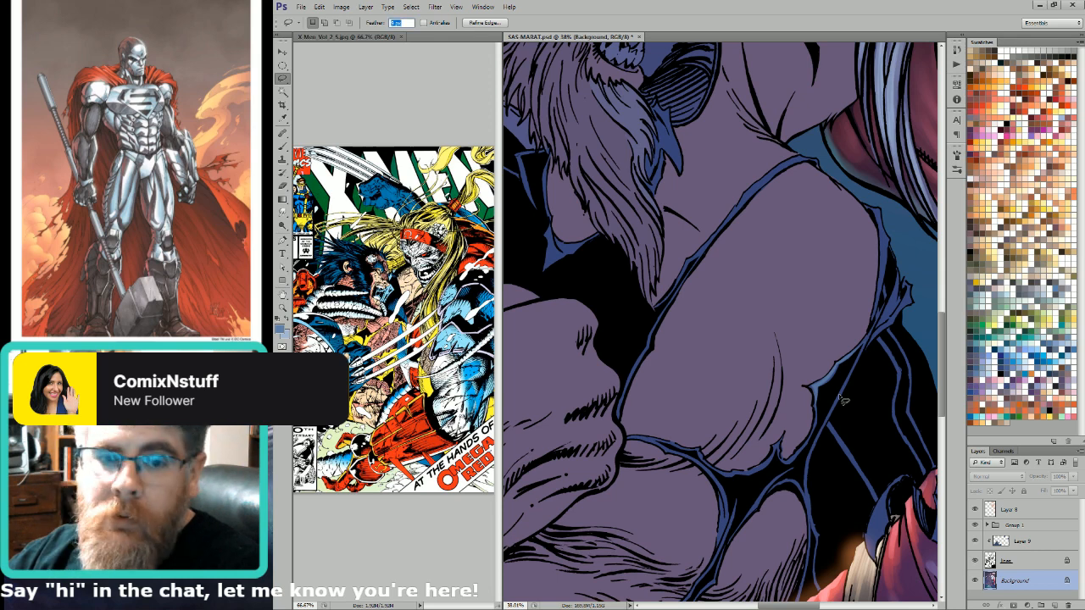
key(Return)
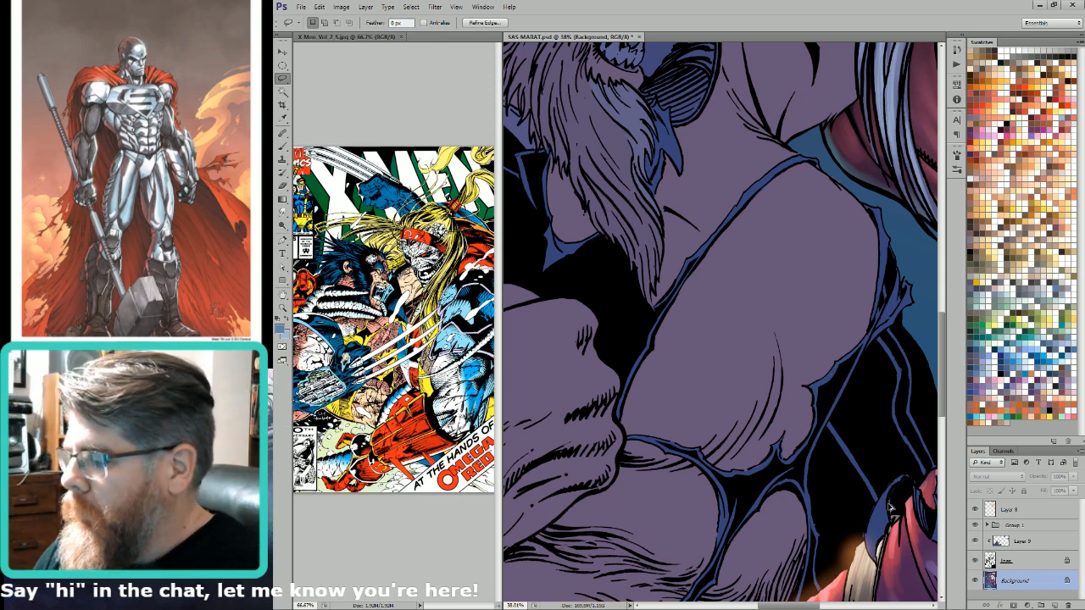
Step: Lasso the torn costume edge beside the beast's bare muscle and highlight it with a blue Lighten gradient at 80% opacity
drag(823, 501, 838, 269)
drag(784, 460, 779, 483)
scroll(788, 470, up, 3)
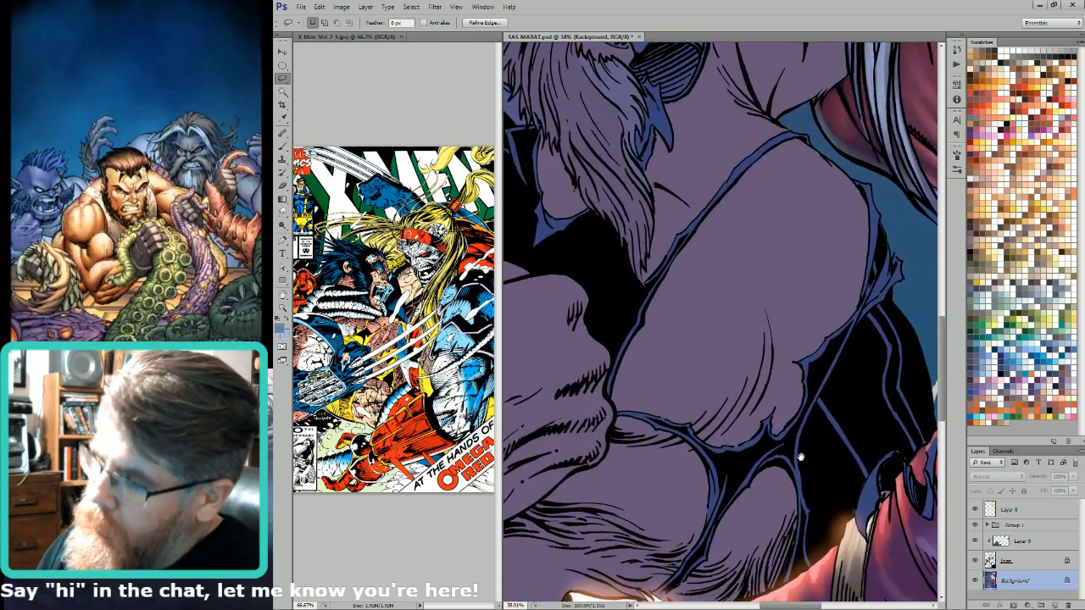
scroll(811, 251, up, 5)
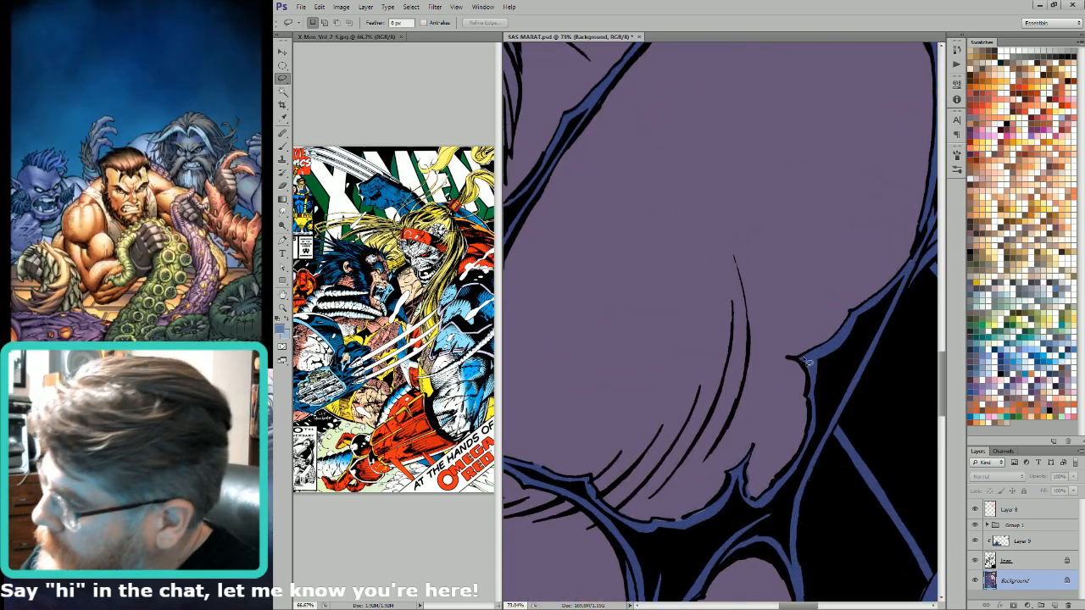
mouse_move(812, 400)
mouse_down()
mouse_move(819, 365)
mouse_move(915, 277)
mouse_move(808, 356)
mouse_move(858, 400)
mouse_up()
key(g)
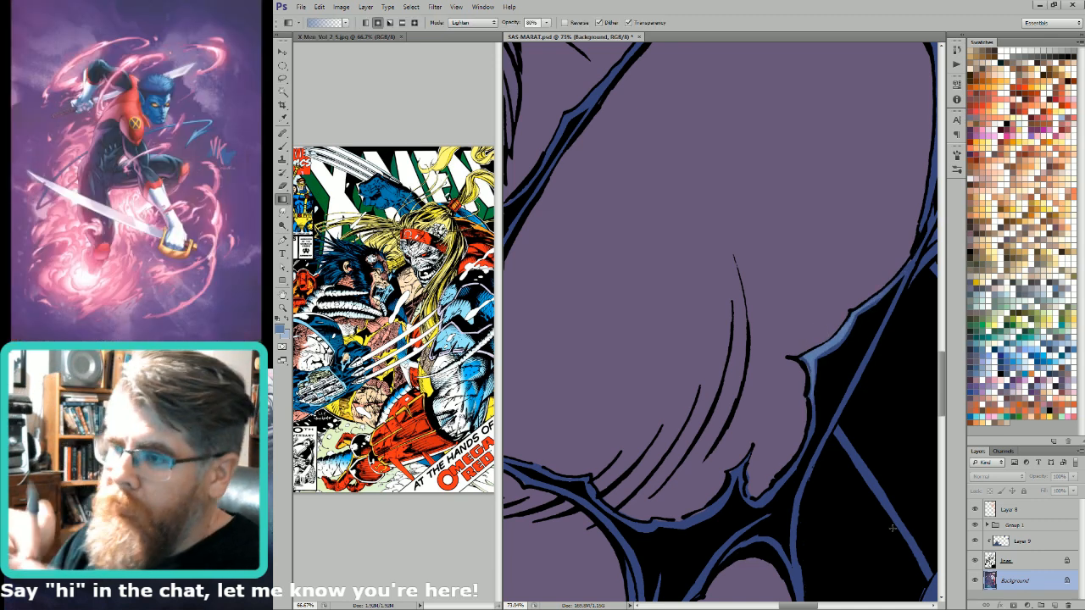
Step: Inspect the clouds and clawed hand near the page's lower edge, then the highlighted torn costume edge above them
drag(713, 550, 858, 211)
drag(723, 472, 839, 140)
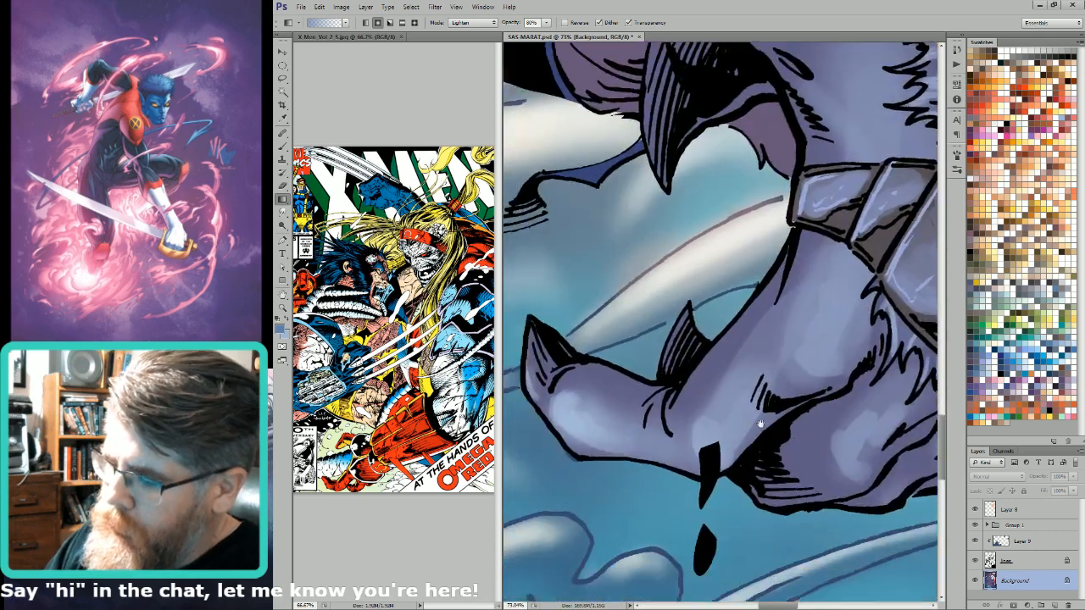
drag(760, 424, 869, 176)
key(ctrl+minus)
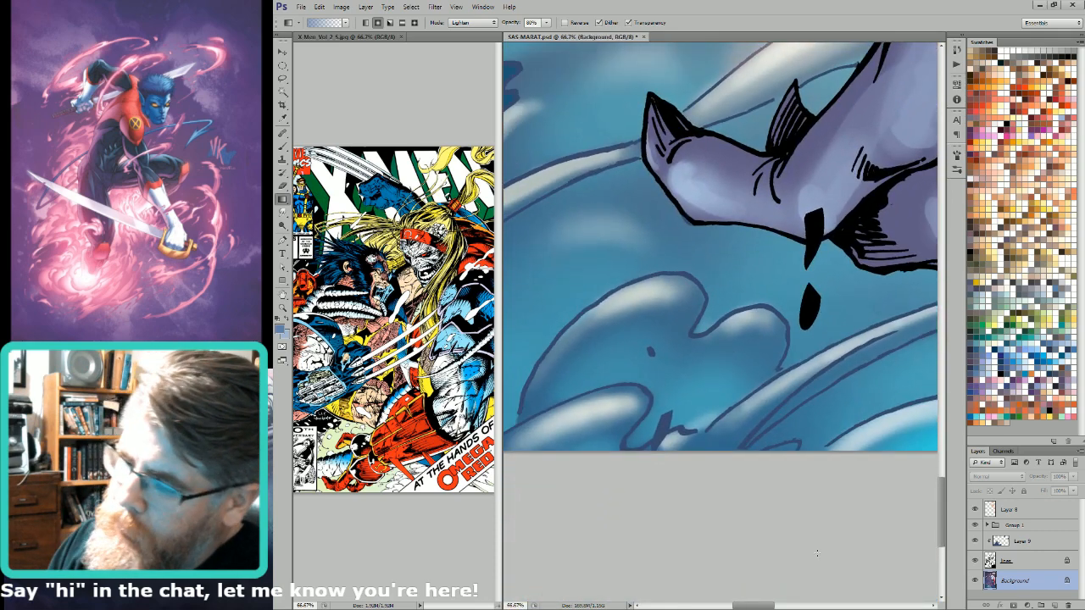
key(ctrl+minus)
key(ctrl+minus)
drag(790, 366, 687, 536)
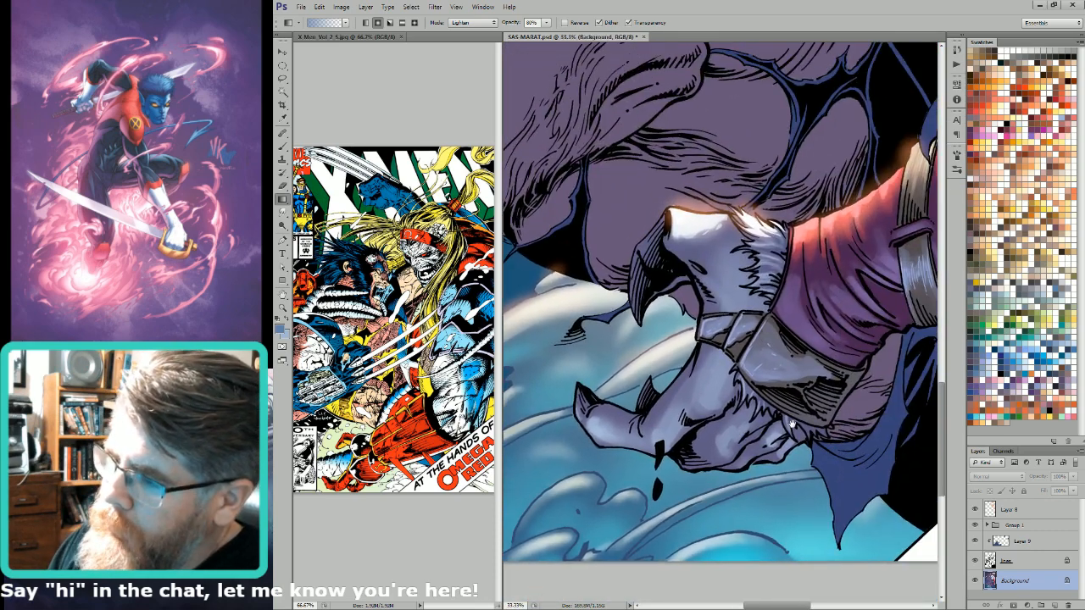
drag(797, 259, 697, 508)
drag(819, 201, 721, 358)
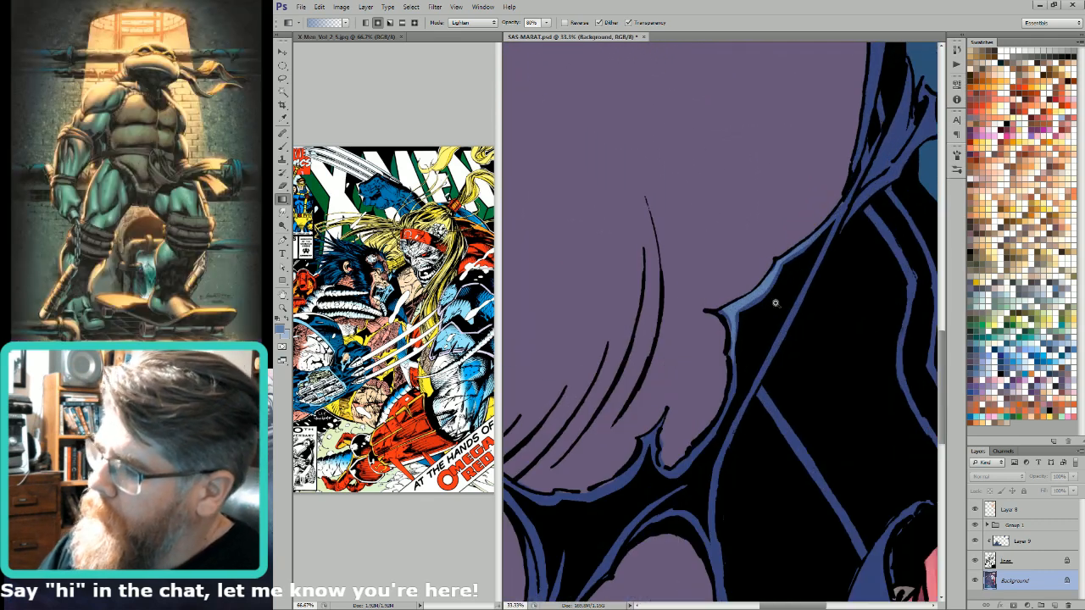
Step: Lasso the upper torn fabric strip bordering the bare muscle's right side and highlight it with the blue 80% Lighten gradient
key(l)
drag(840, 220, 806, 401)
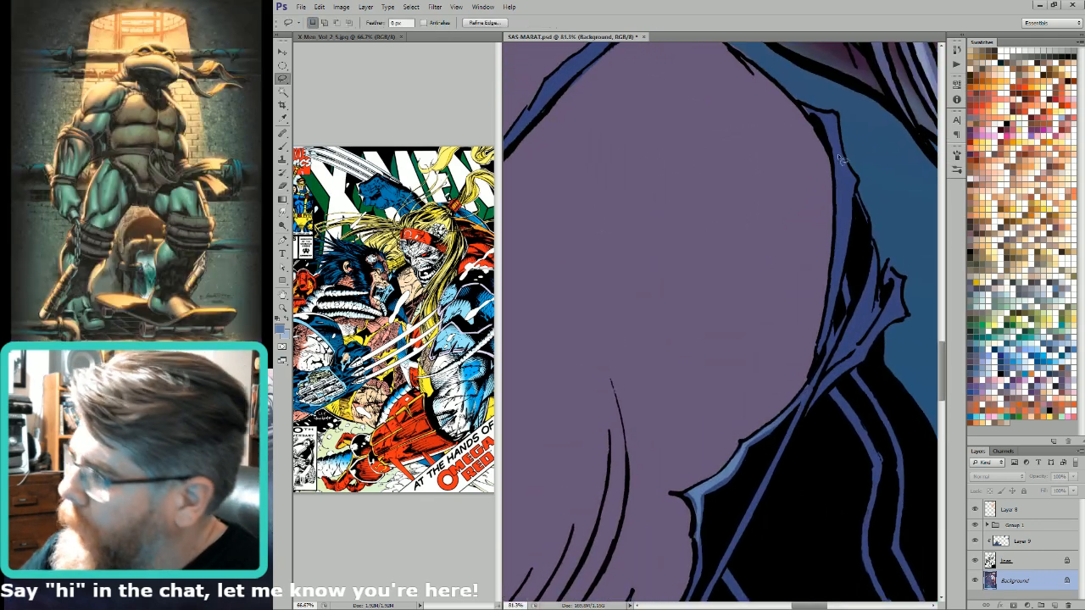
mouse_move(815, 117)
mouse_down()
mouse_move(845, 182)
mouse_move(826, 341)
mouse_move(857, 197)
mouse_move(852, 208)
mouse_move(832, 116)
mouse_up()
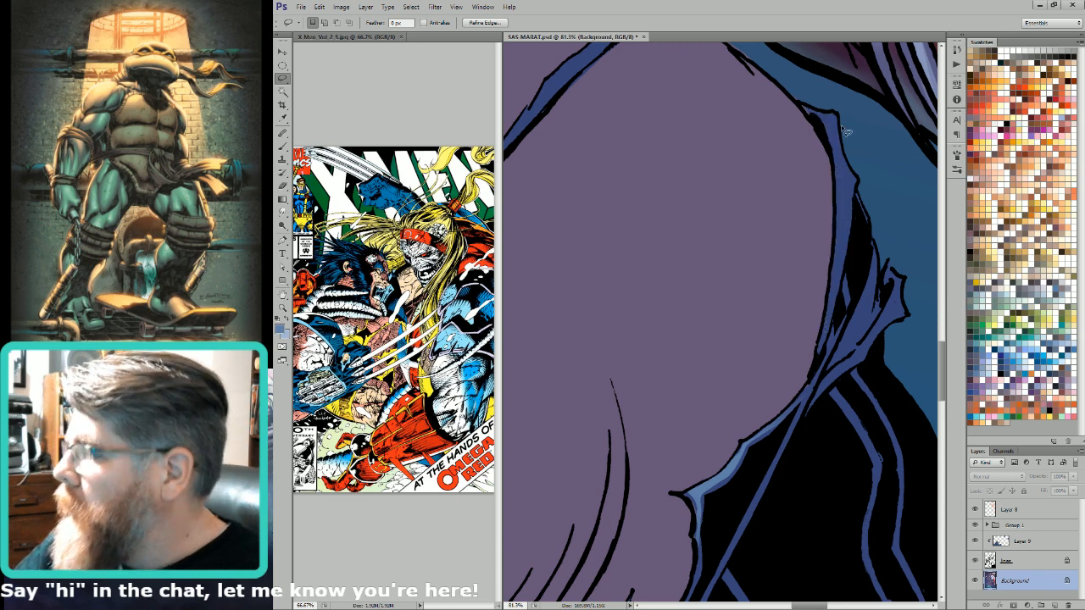
key(g)
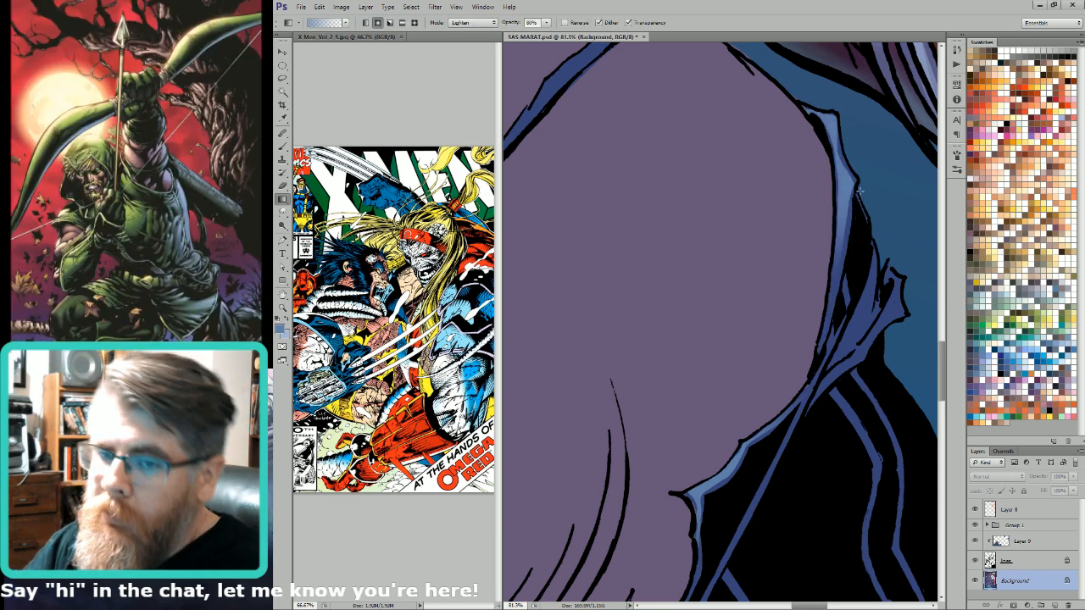
Step: Lasso the gathered torn fabric where the costume strips meet and highlight it with blue Lighten gradients
key(l)
mouse_move(816, 390)
mouse_down()
mouse_move(900, 321)
mouse_move(913, 279)
mouse_move(902, 278)
mouse_move(869, 356)
mouse_move(818, 388)
mouse_up()
key(g)
drag(877, 352, 864, 366)
drag(863, 365, 845, 394)
Step: Sample the beast's purple skin colour and lasso the torn costume edge below the bare muscle to clean up its flat colours
key(l)
drag(813, 461, 898, 309)
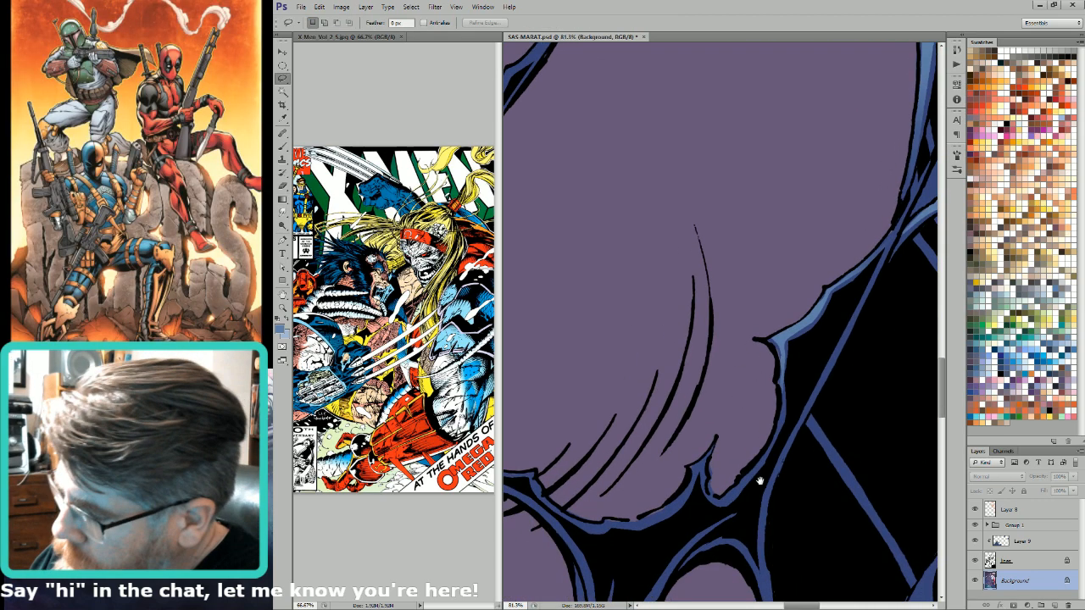
drag(717, 506, 852, 424)
key(i)
click(800, 398)
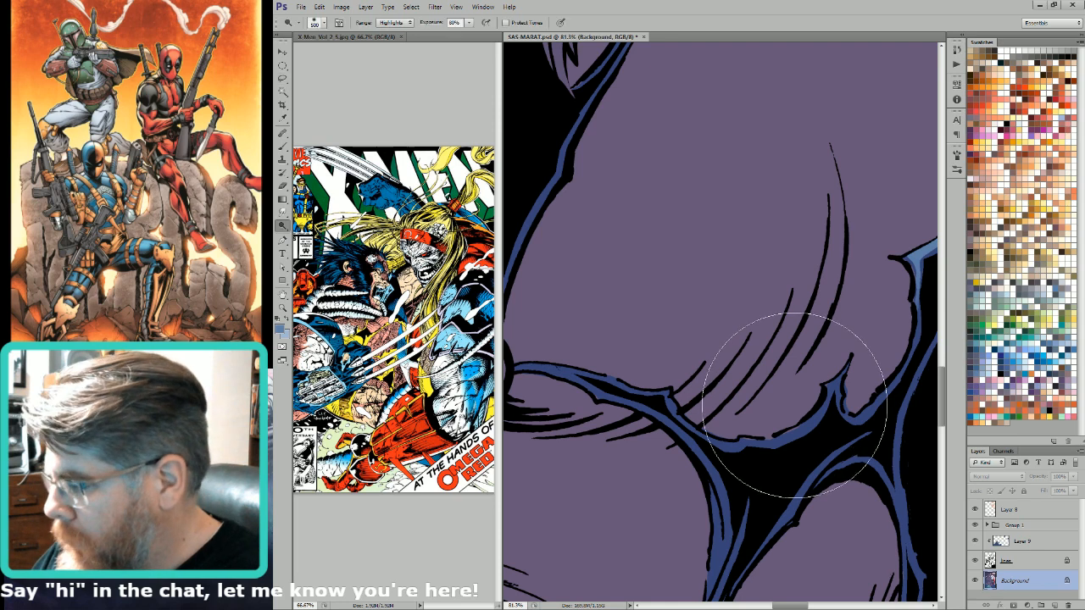
click(797, 405)
key(l)
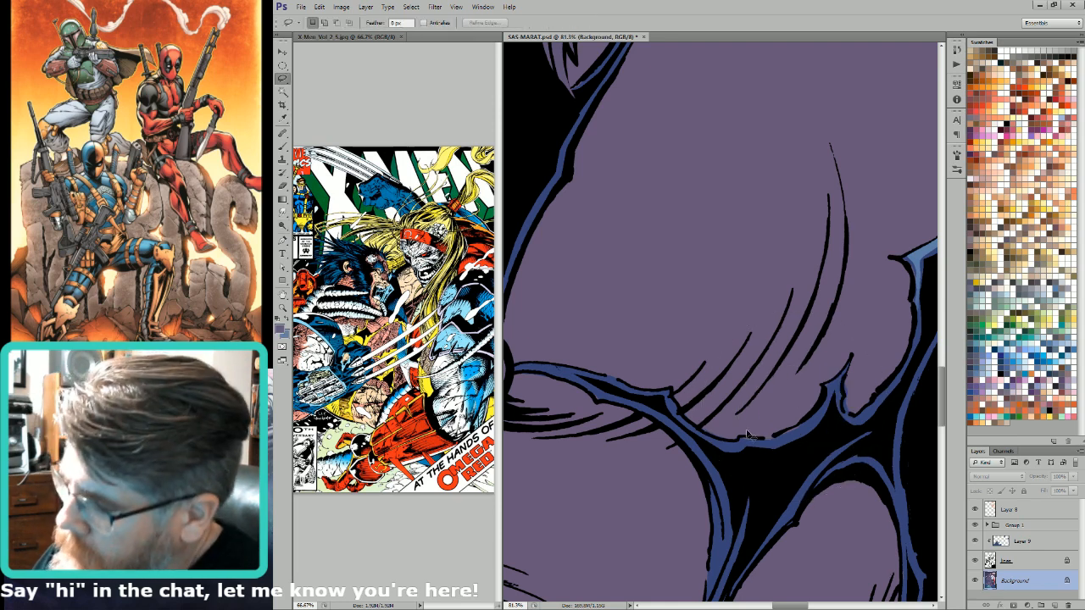
mouse_move(731, 444)
mouse_down()
mouse_move(813, 426)
mouse_move(742, 463)
mouse_up()
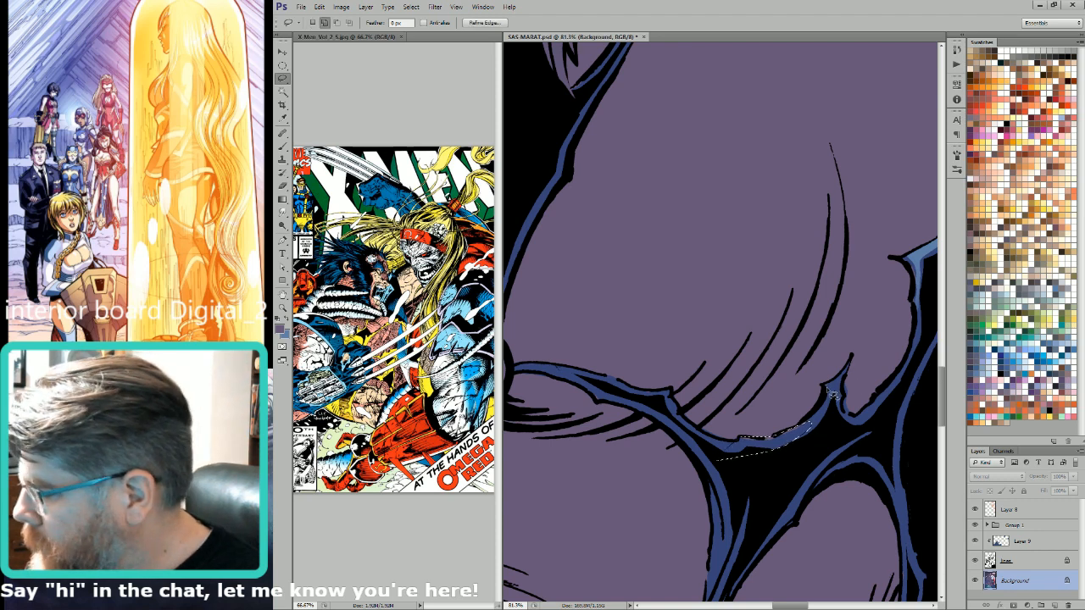
key(i)
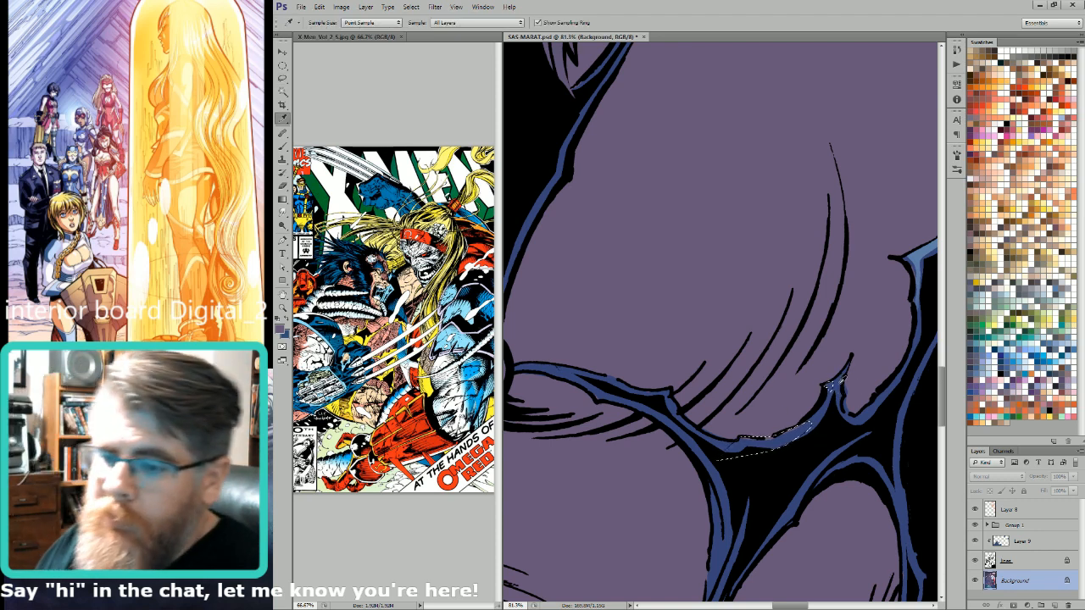
key(ctrl+d)
Step: Lasso the small skin patch beside the pointed costume tip and clean up its flat with the purple skin colour
key(l)
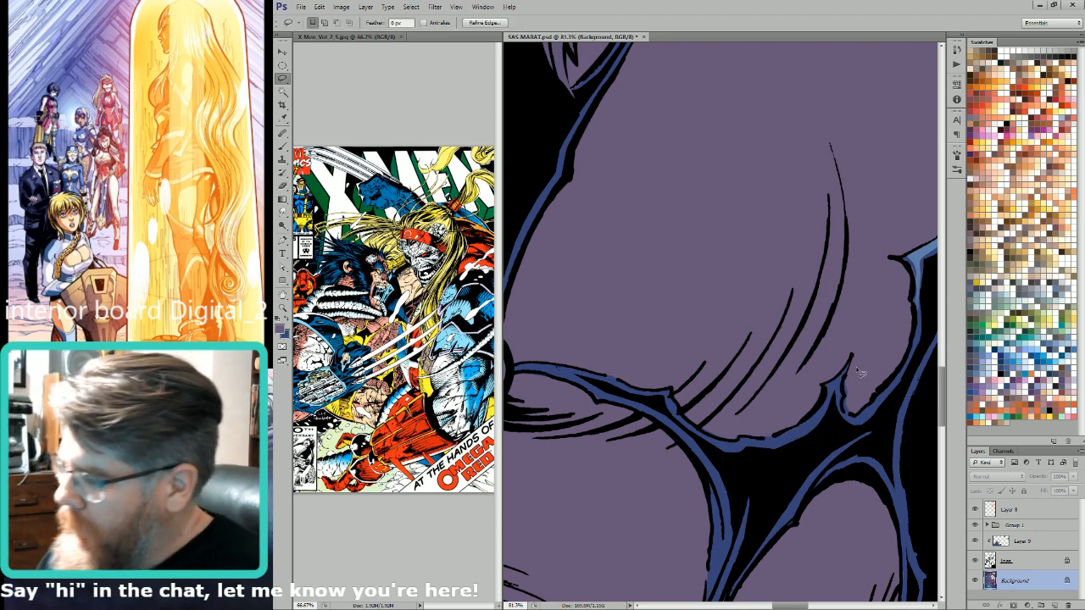
mouse_move(850, 387)
mouse_down()
mouse_move(854, 419)
mouse_move(859, 381)
mouse_move(850, 386)
mouse_up()
key(i)
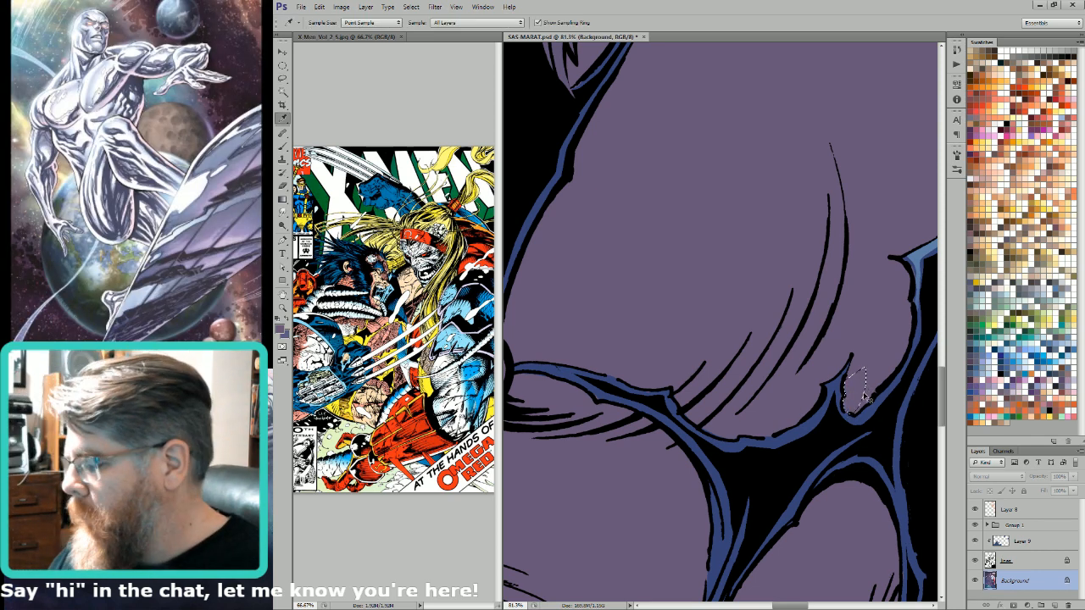
key(l)
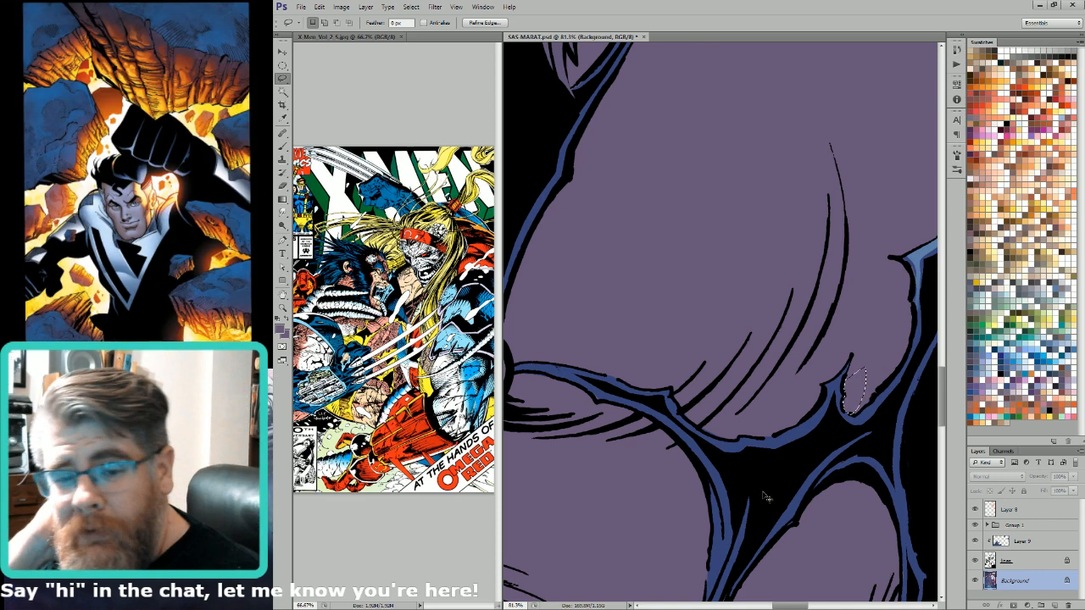
key(ctrl+d)
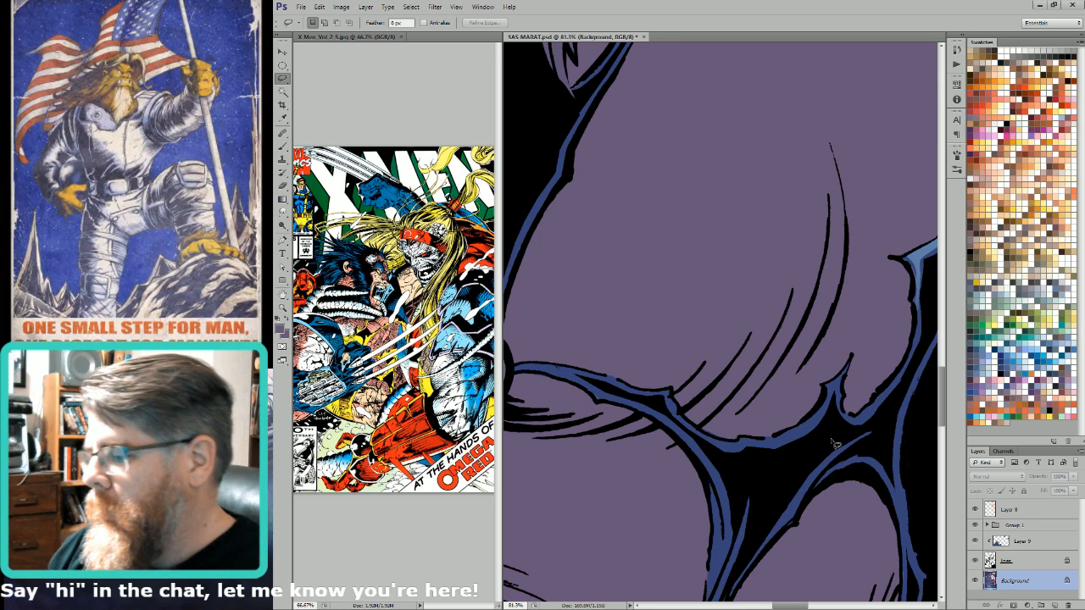
Step: Lasso the narrow sliver inside the torn costume strip near the beast's fist and correct its flat colour
scroll(843, 444, left, 3)
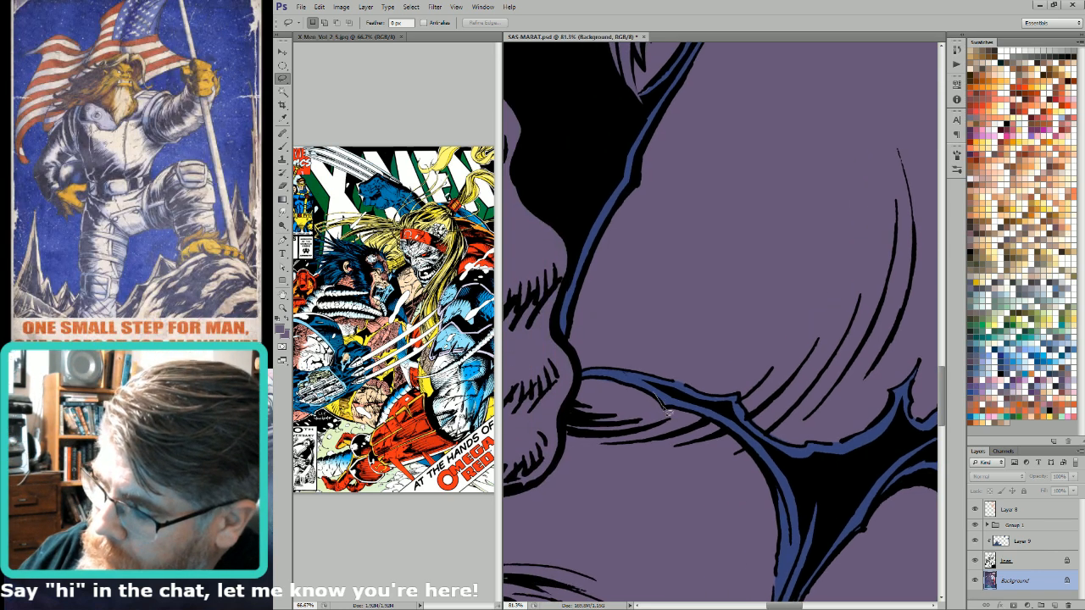
mouse_move(667, 411)
mouse_down()
mouse_move(736, 422)
mouse_move(729, 403)
mouse_move(660, 383)
mouse_up()
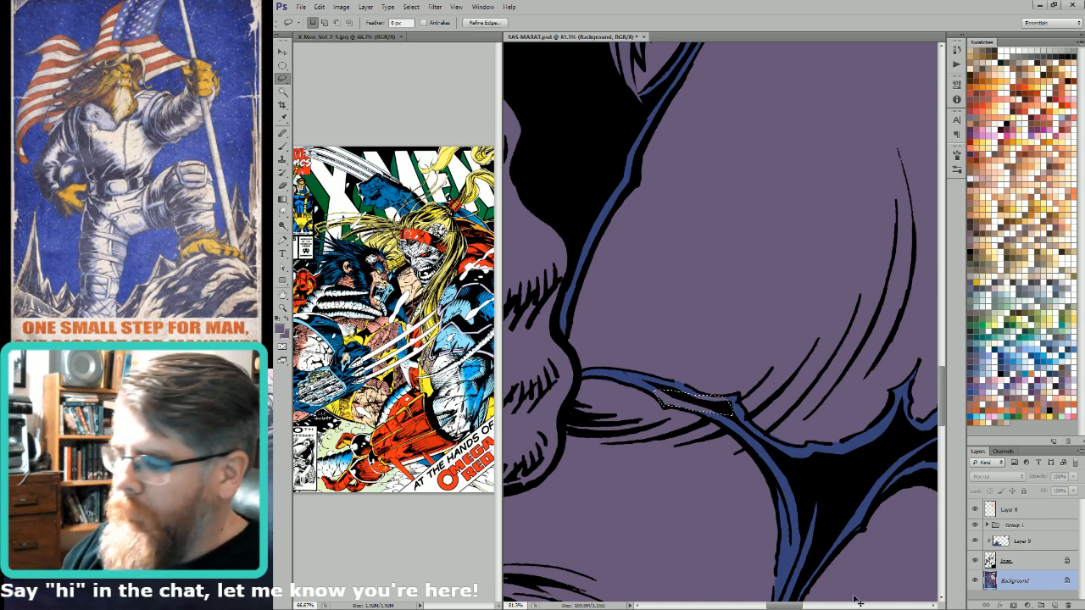
key(o)
key(i)
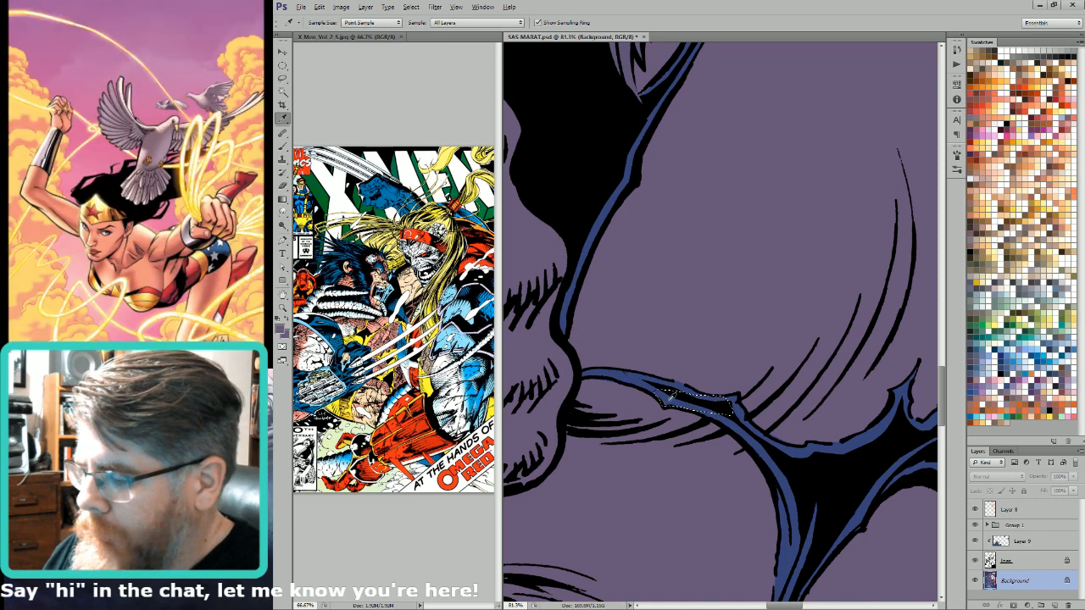
key(ctrl+d)
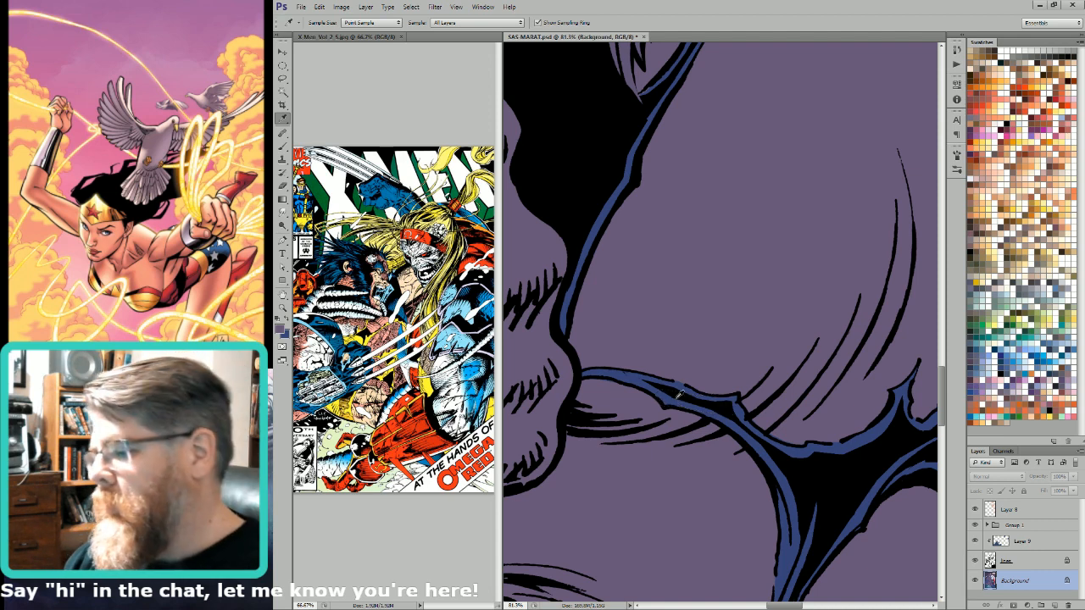
Step: Lasso the underside of the torn strip beside the fist and the strap's lower tip to correct their flats
key(l)
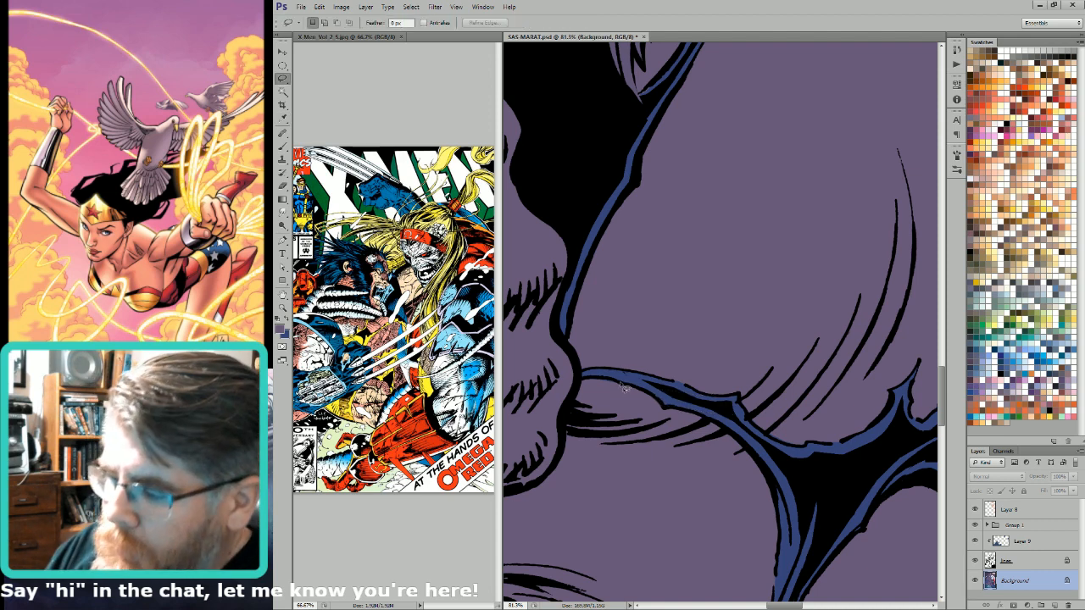
mouse_move(623, 385)
mouse_down()
mouse_move(594, 379)
mouse_move(613, 416)
mouse_move(636, 399)
mouse_move(599, 387)
mouse_up()
key(o)
key(i)
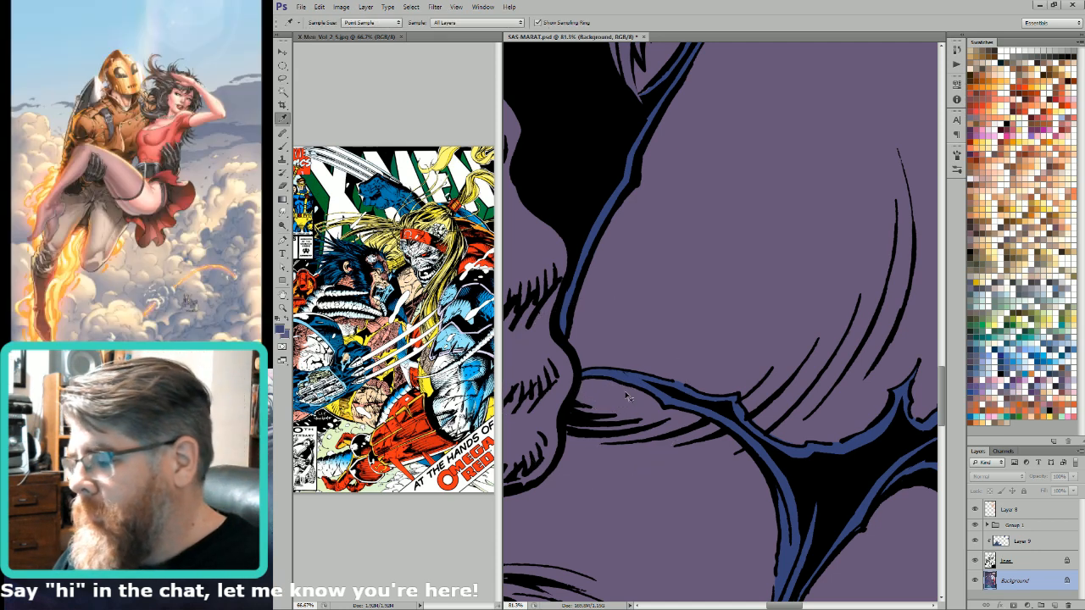
key(l)
drag(866, 514, 868, 471)
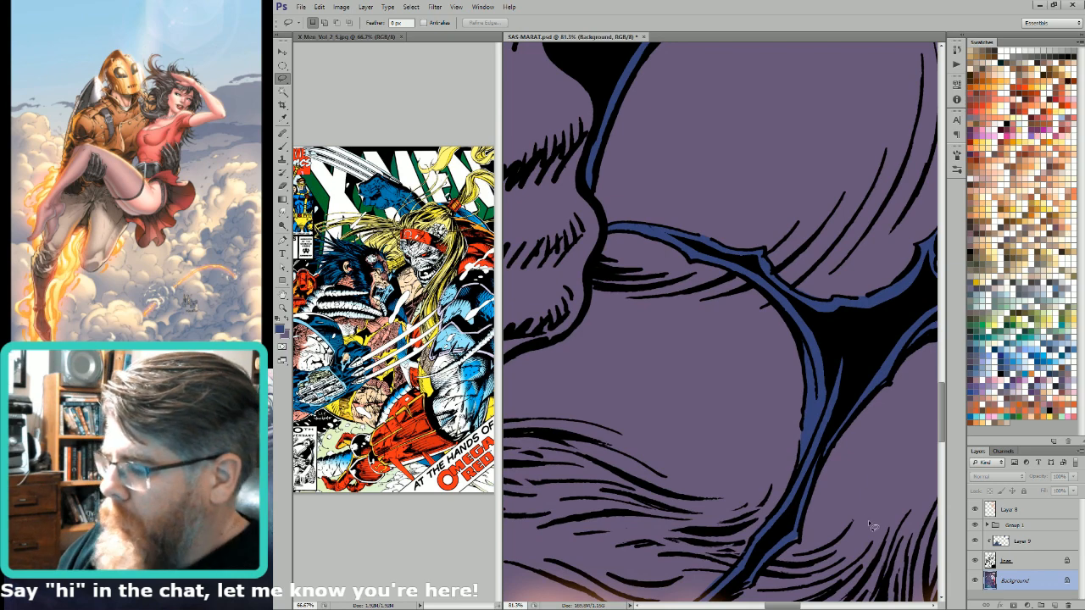
key(i)
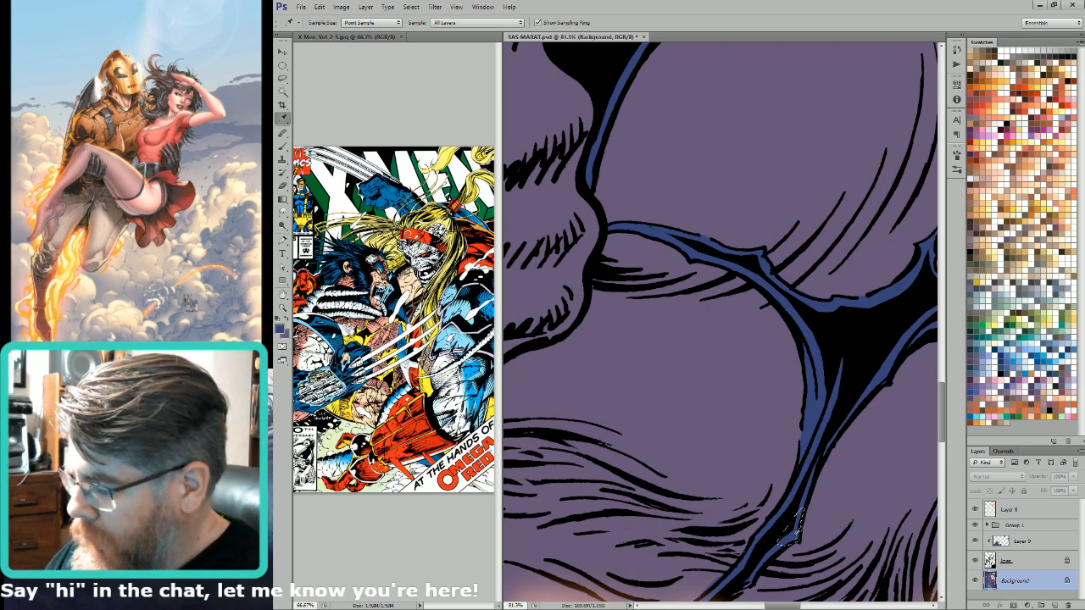
Step: Sample the light blue highlight, lasso the collar point beneath the beast's beard and highlight it with an 80% Lighten gradient
scroll(796, 532, down, 6)
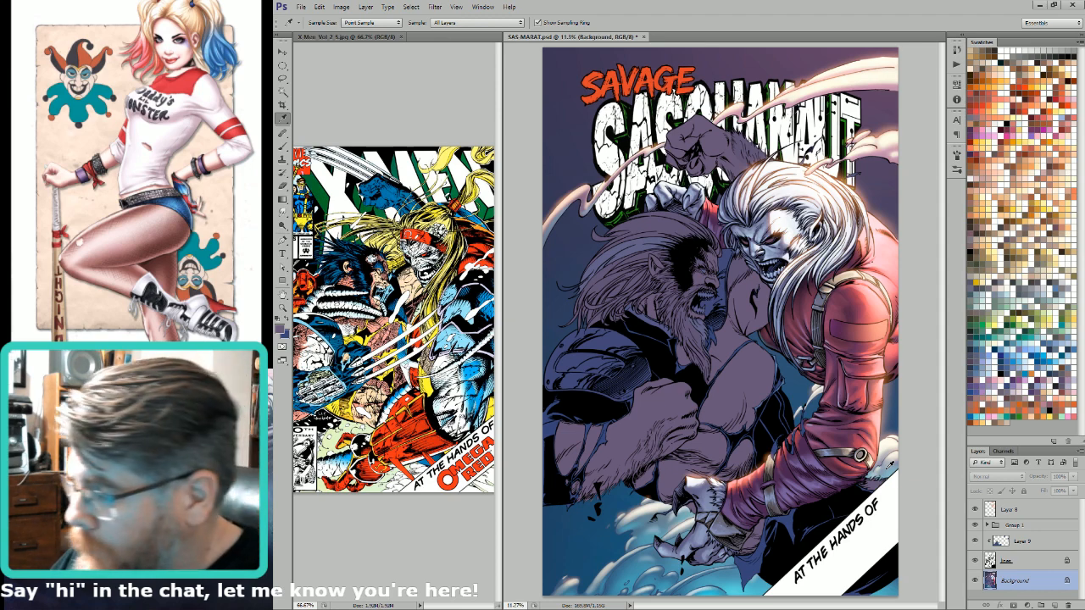
scroll(693, 475, up, 5)
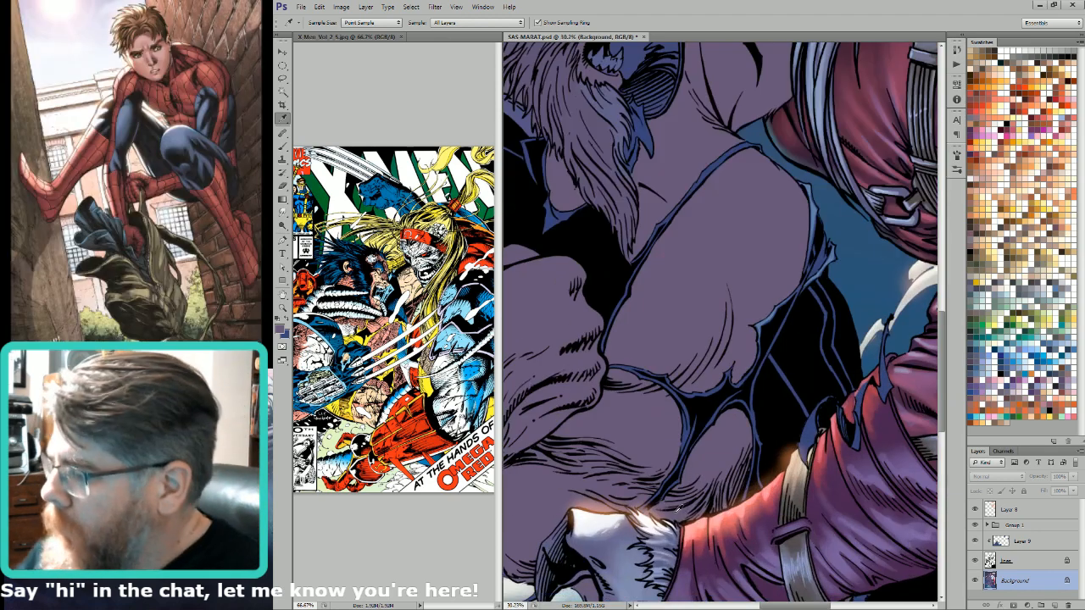
click(807, 185)
key(l)
mouse_move(699, 216)
mouse_down()
mouse_move(809, 322)
mouse_move(825, 354)
mouse_up()
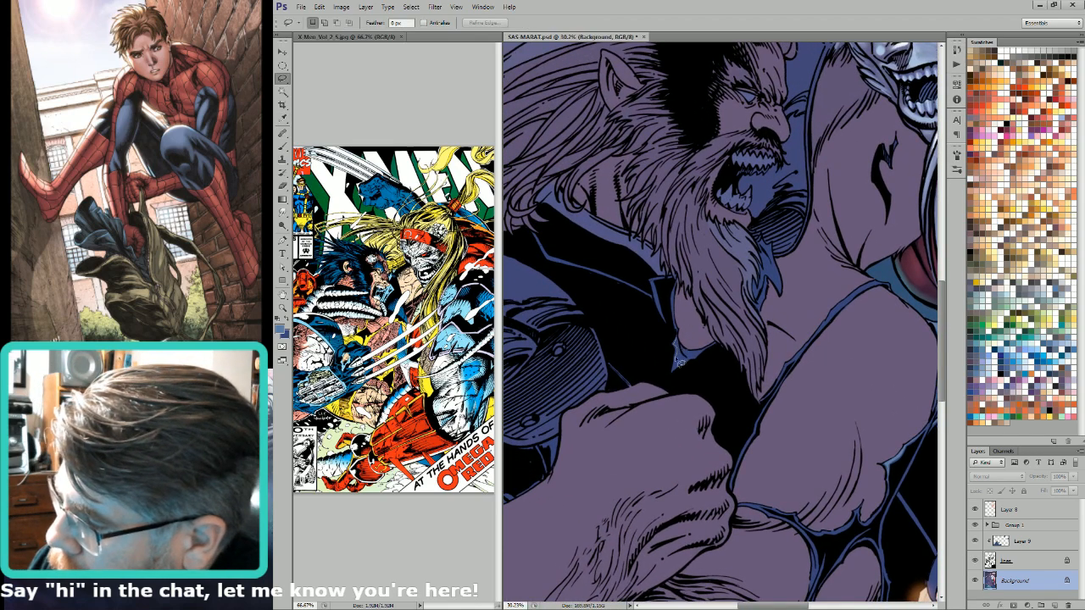
mouse_move(678, 363)
mouse_down()
mouse_move(691, 361)
mouse_move(680, 344)
mouse_move(693, 358)
mouse_move(721, 351)
mouse_move(683, 348)
mouse_up()
key(g)
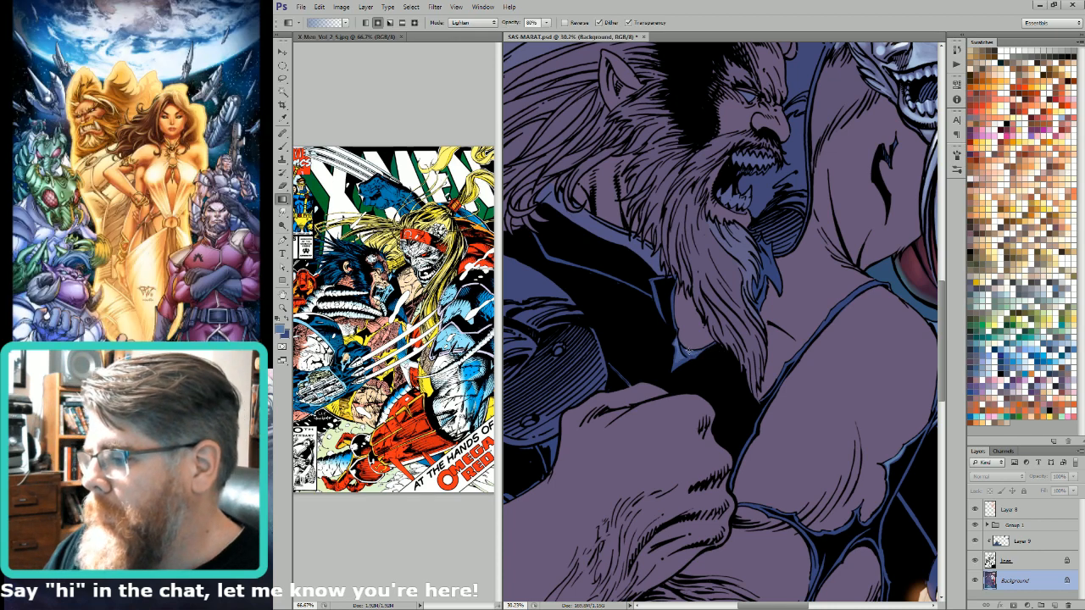
Step: Lasso the torn blue fabric beside the beard and highlight it with the blue 80% Lighten gradient
key(l)
scroll(789, 456, up, 5)
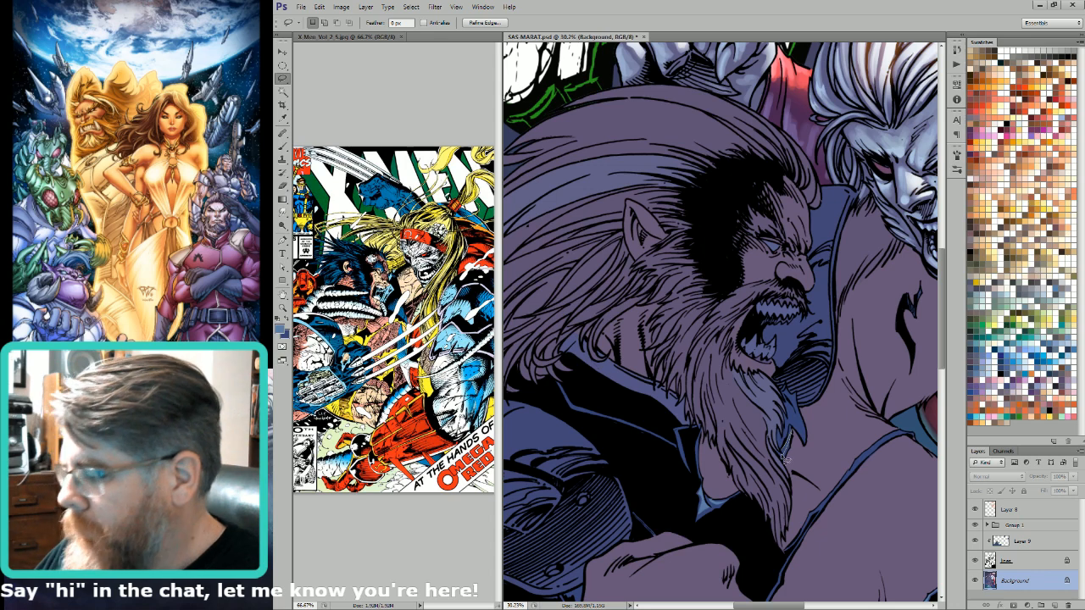
key(g)
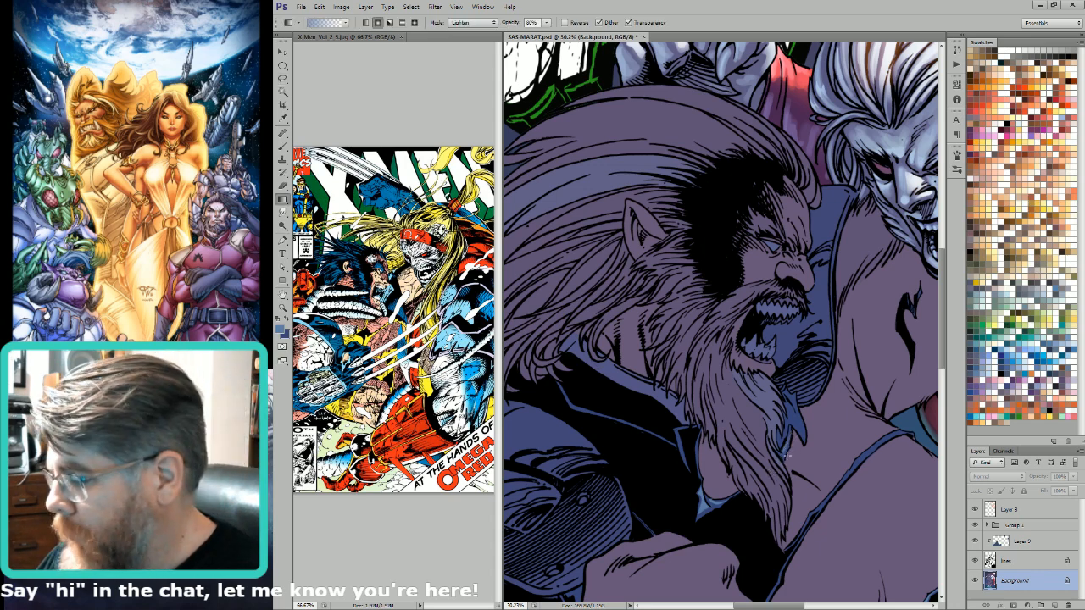
key(l)
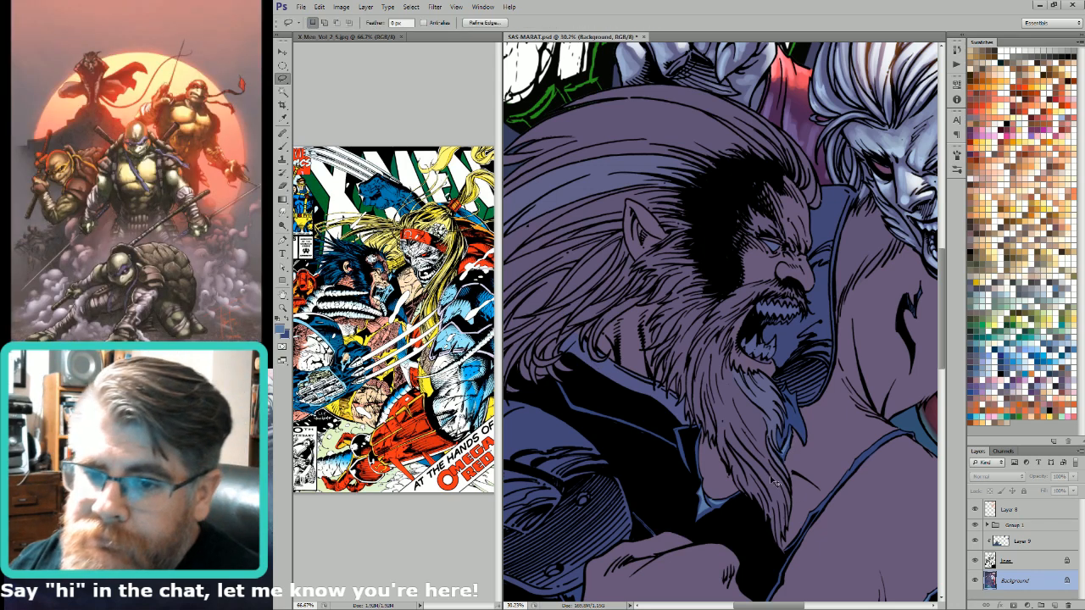
key(ctrl+d)
Step: Lasso the folded collar edge beside the beast's neck and highlight it with the blue Lighten gradient
drag(771, 477, 779, 365)
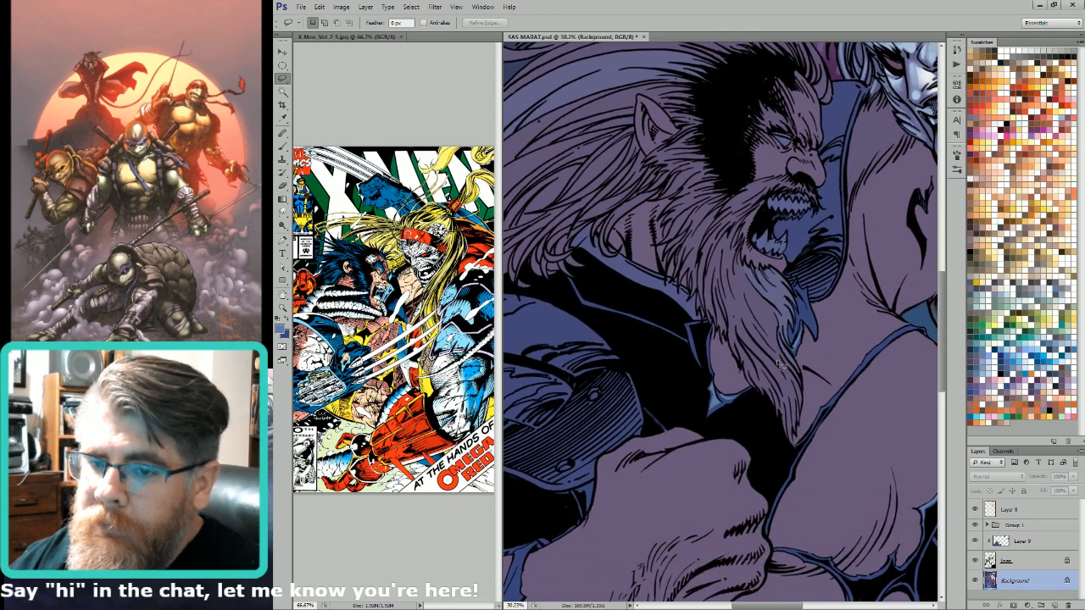
mouse_move(702, 313)
mouse_down()
mouse_move(728, 377)
mouse_move(756, 382)
mouse_move(728, 370)
mouse_move(748, 403)
mouse_move(836, 426)
mouse_move(734, 382)
mouse_up()
key(g)
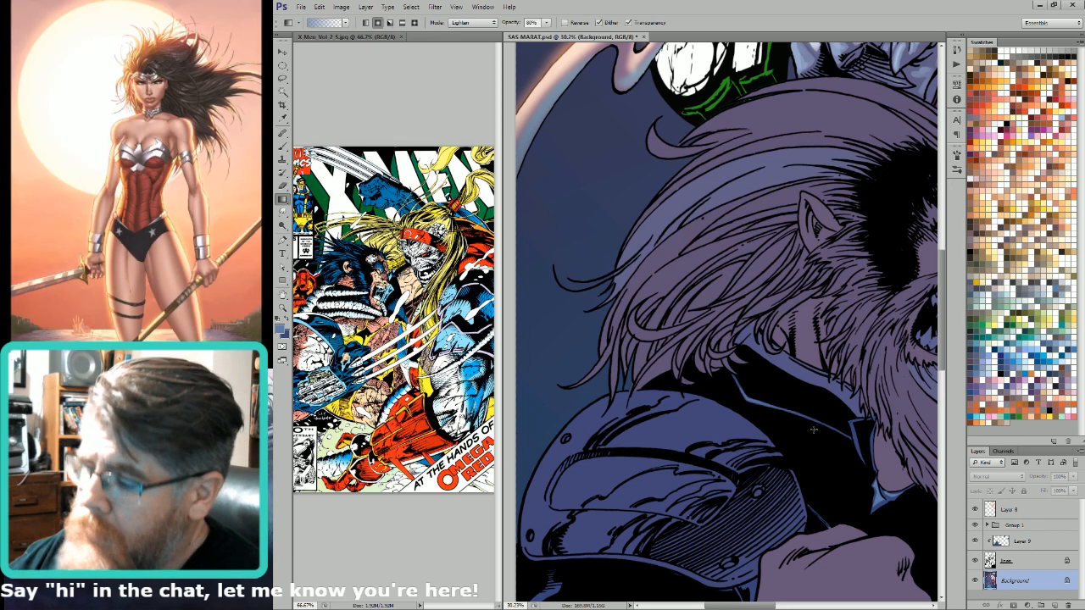
Step: Lasso the torn costume edge running diagonally from the beard along the bare muscle and highlight it with the blue Lighten gradient
key(l)
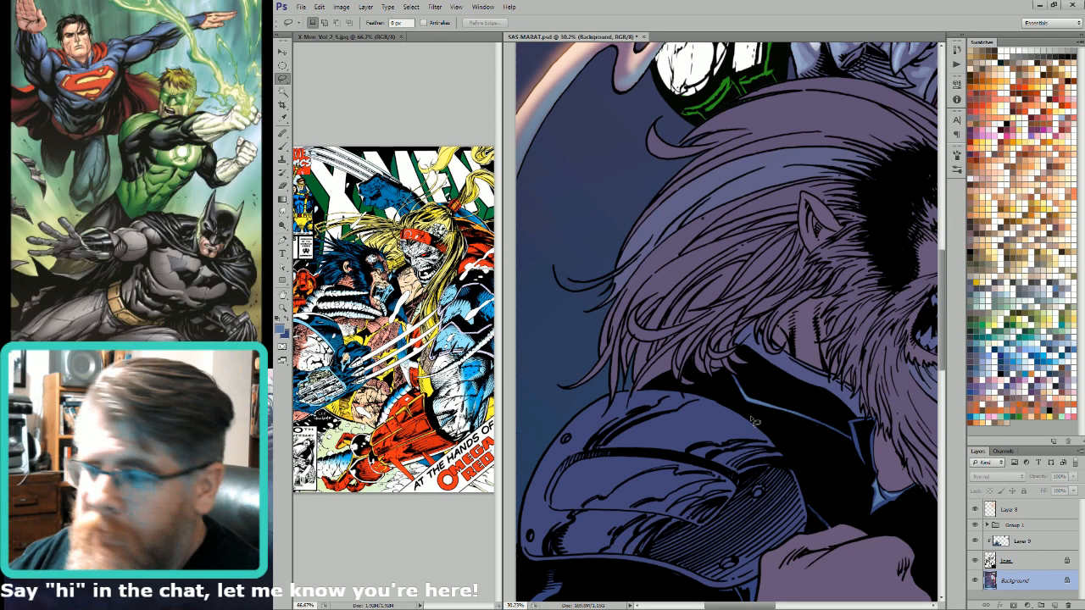
drag(757, 402, 686, 333)
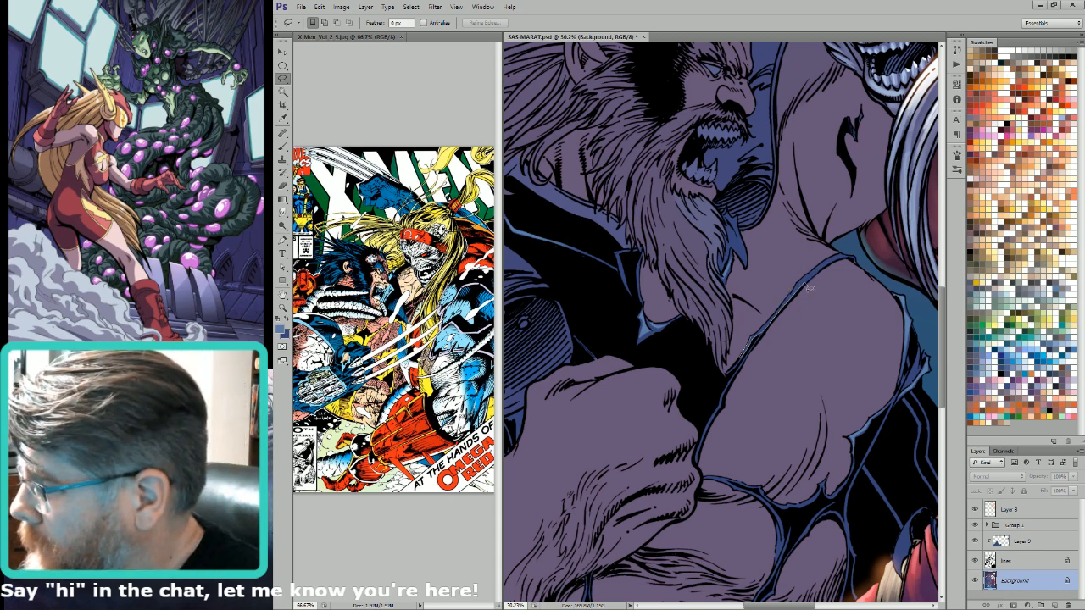
key(w)
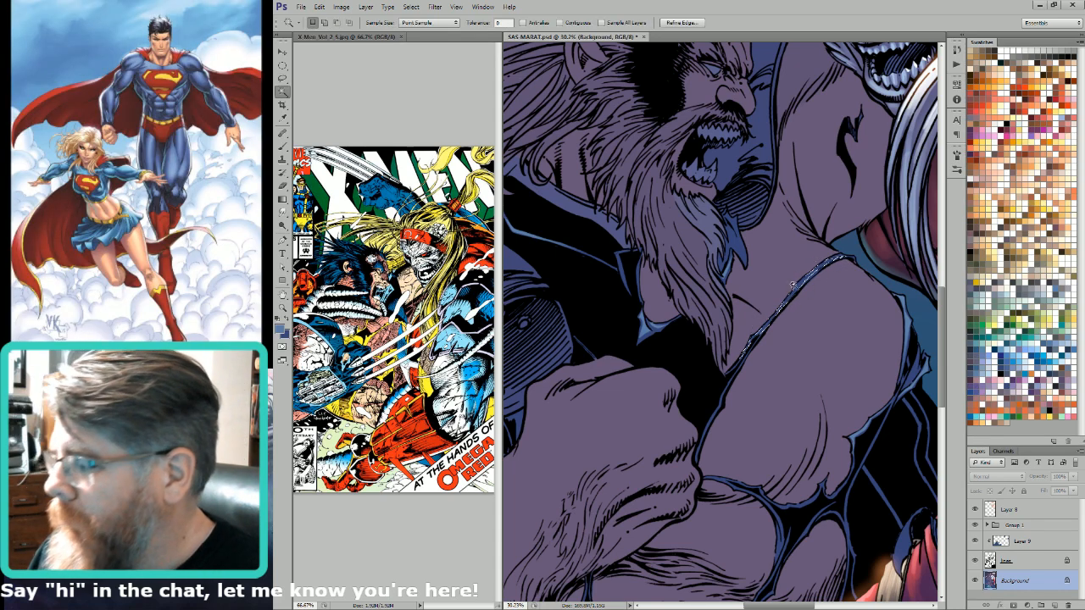
key(g)
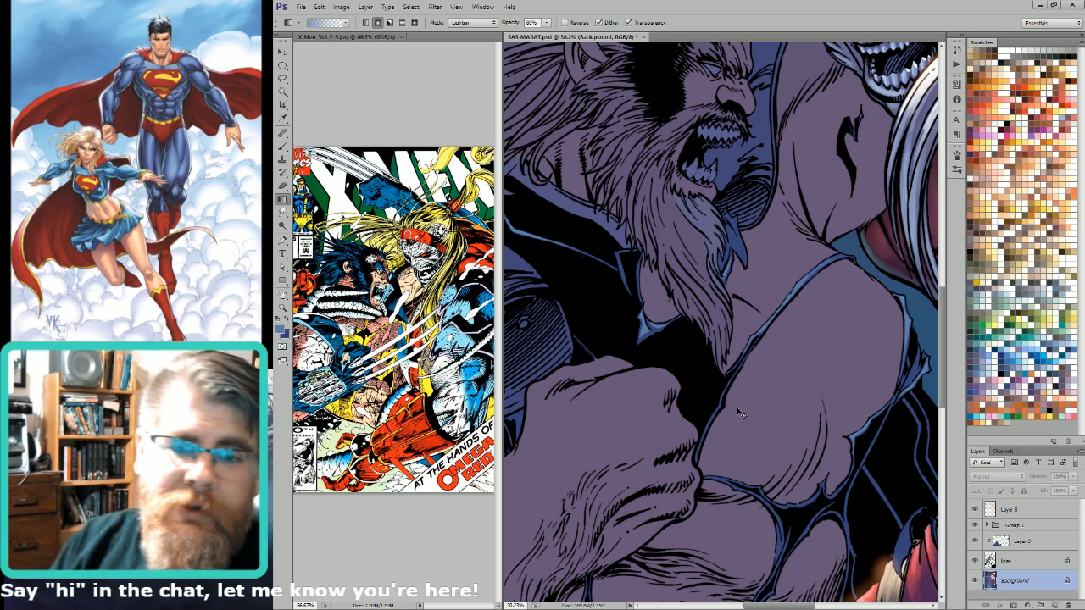
Step: Lasso the inner edge of the torn strip between the lower muscles, highlight it with the Lighten gradient, and review the whole cover
scroll(740, 413, down, 1)
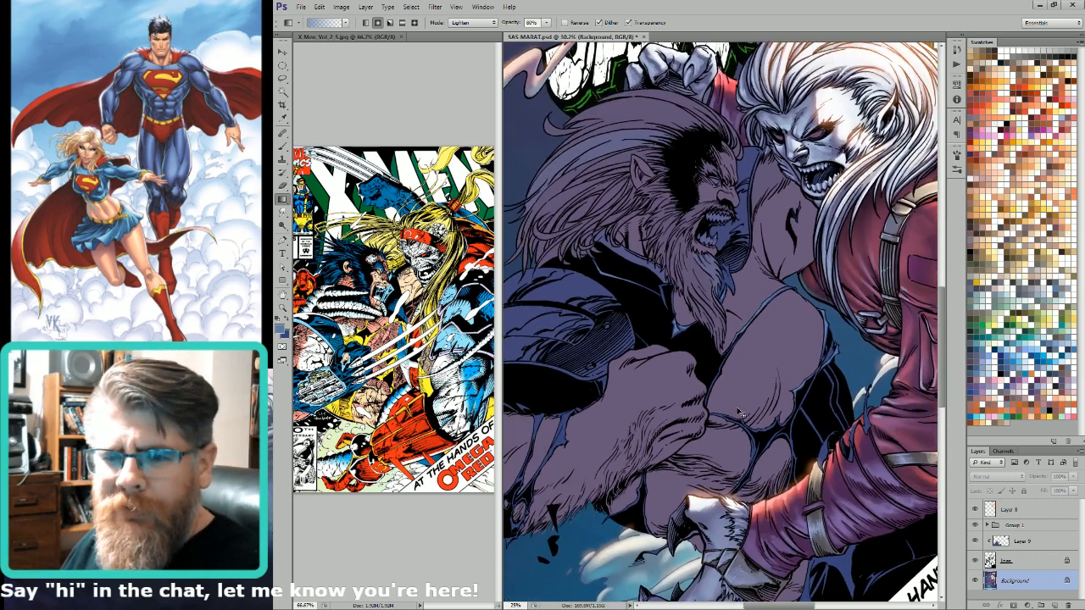
scroll(739, 413, down, 1)
key(l)
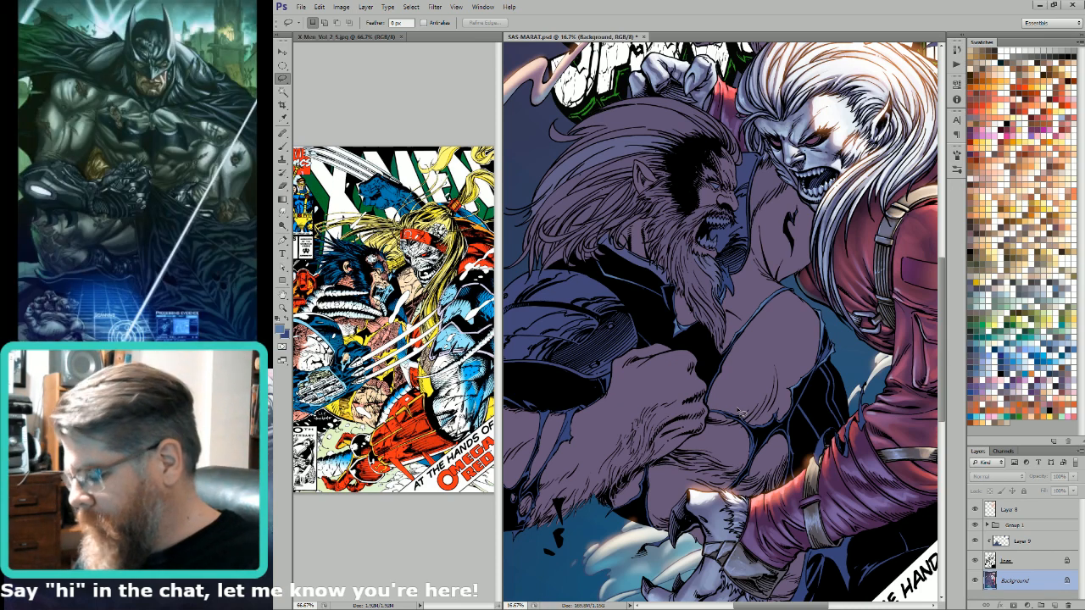
scroll(740, 412, up, 5)
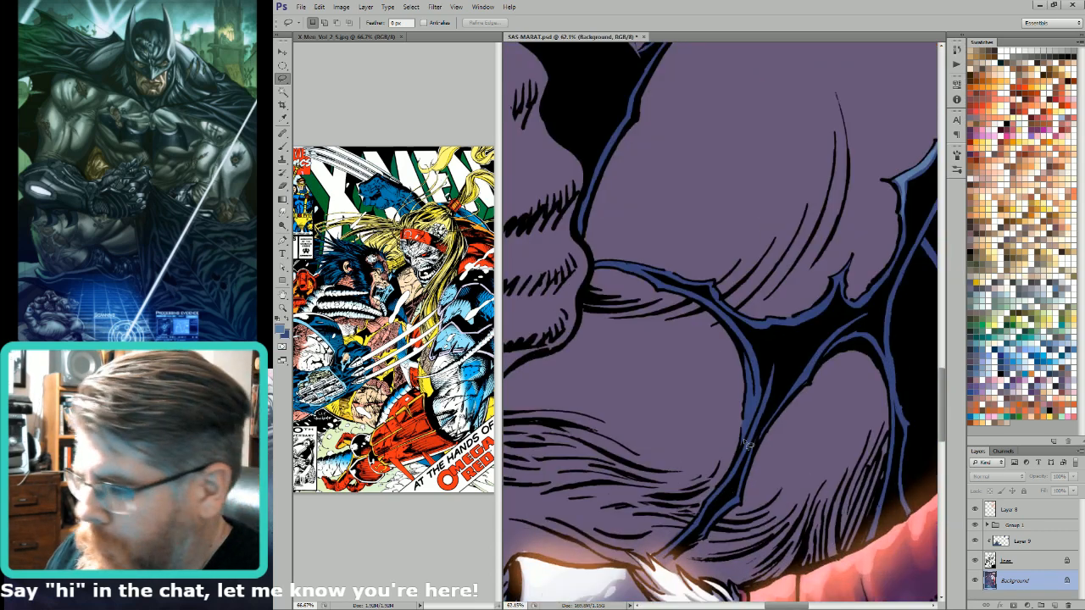
mouse_move(743, 448)
mouse_down()
mouse_move(757, 391)
mouse_move(749, 361)
mouse_up()
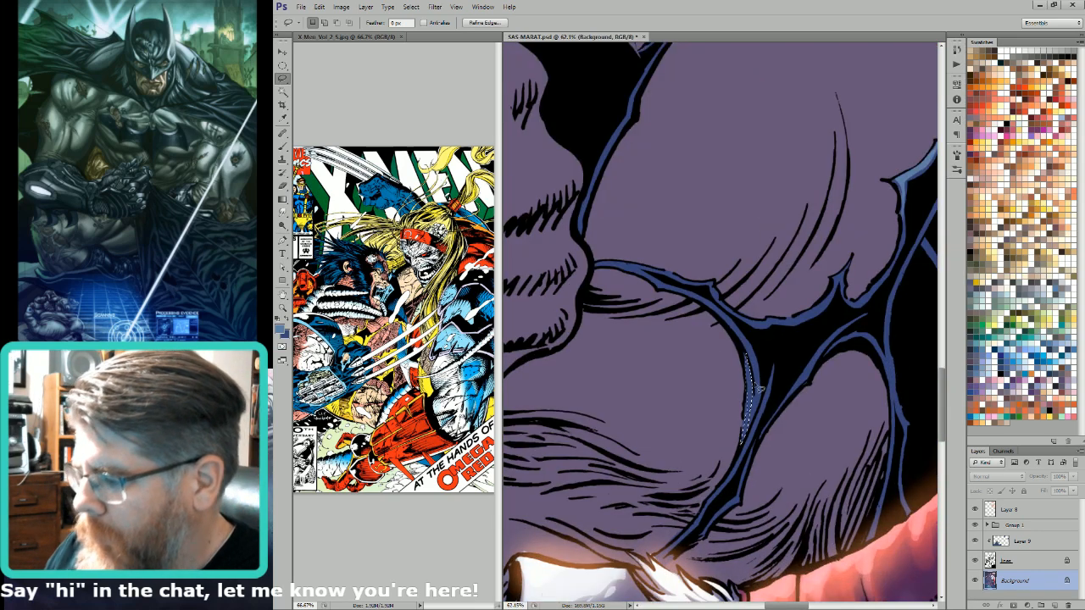
key(g)
key(ctrl+0)
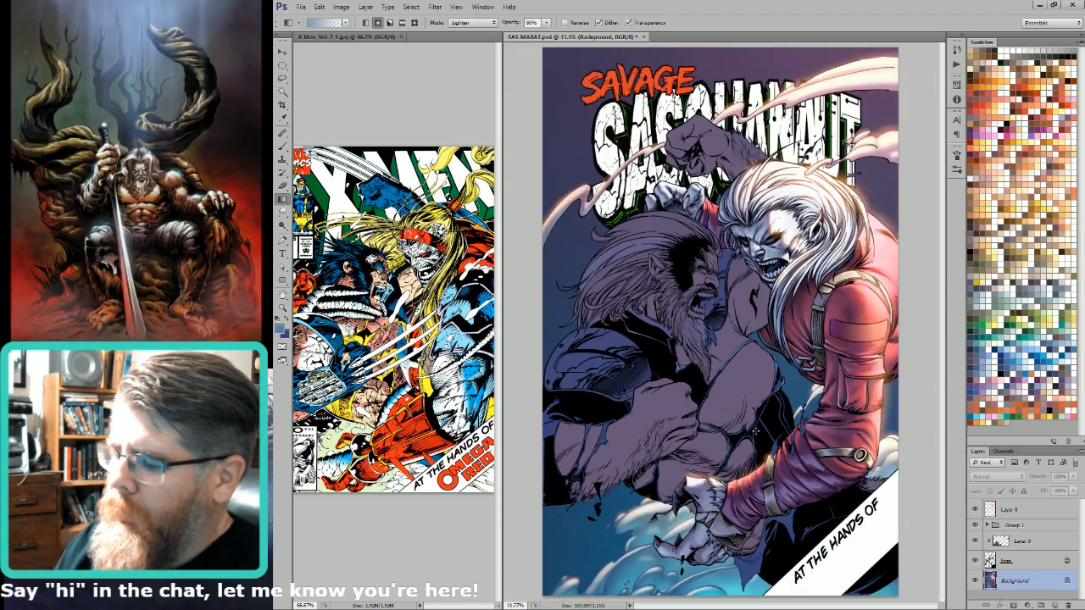
Step: Lasso the remaining torn fabric edges around the lowest muscles above the clawed hand and highlight them with the blue 80% Lighten gradient
scroll(666, 519, up, 5)
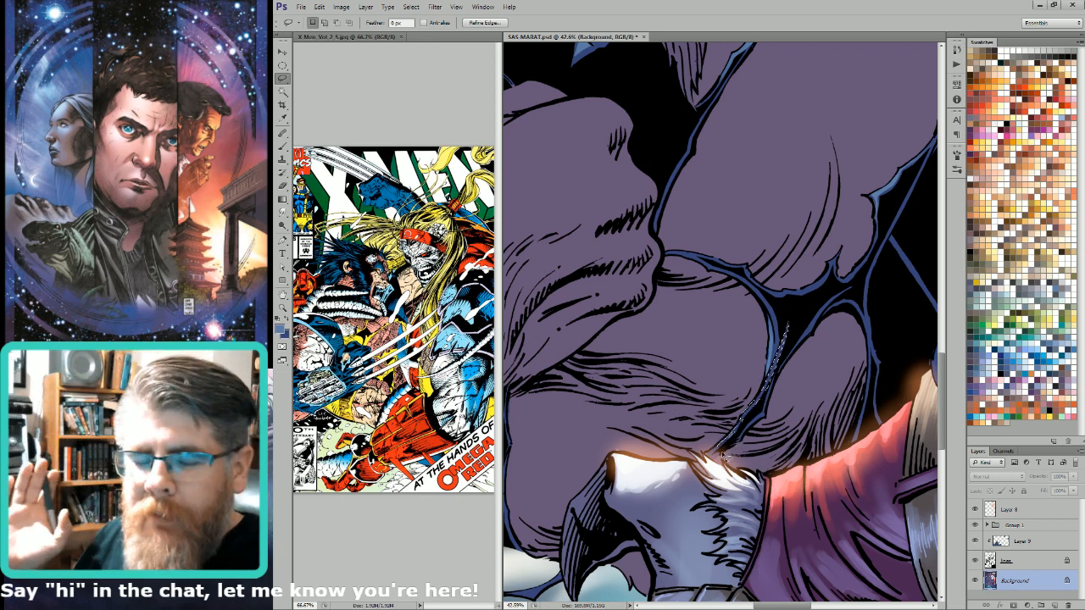
key(g)
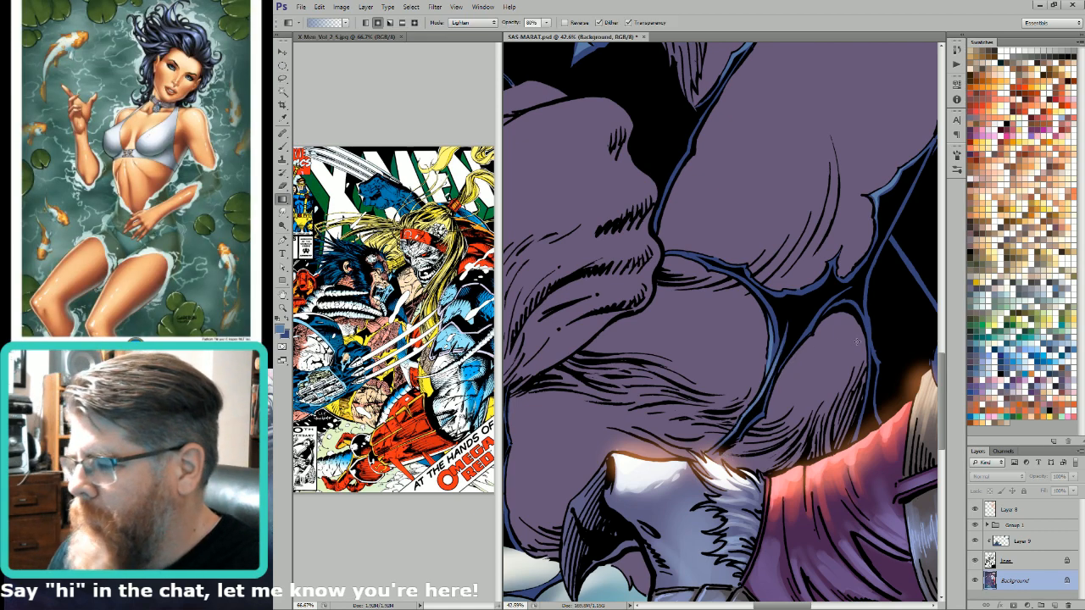
key(l)
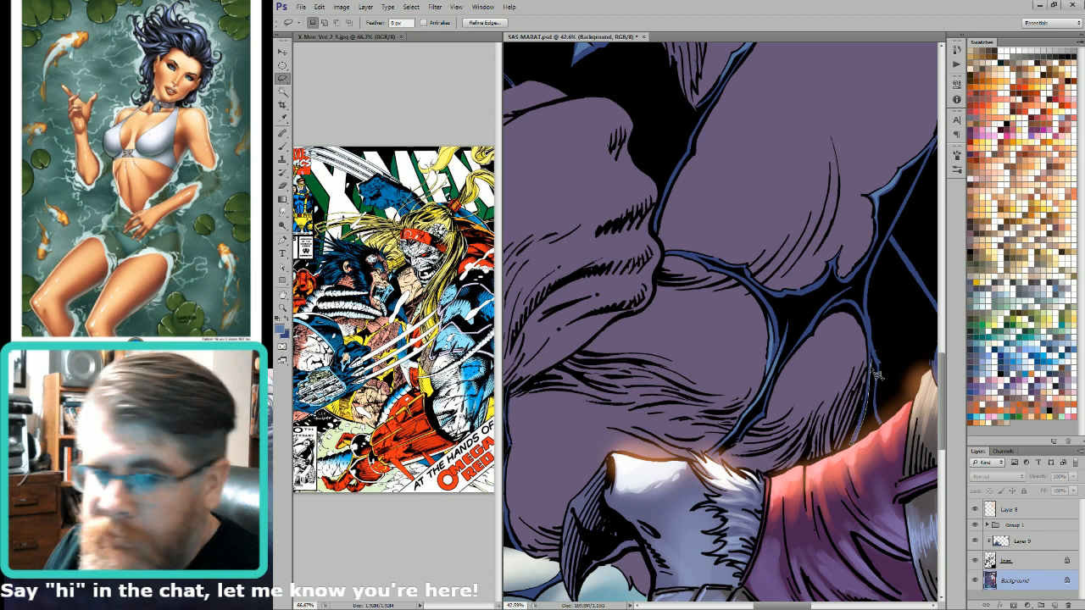
drag(873, 371, 870, 365)
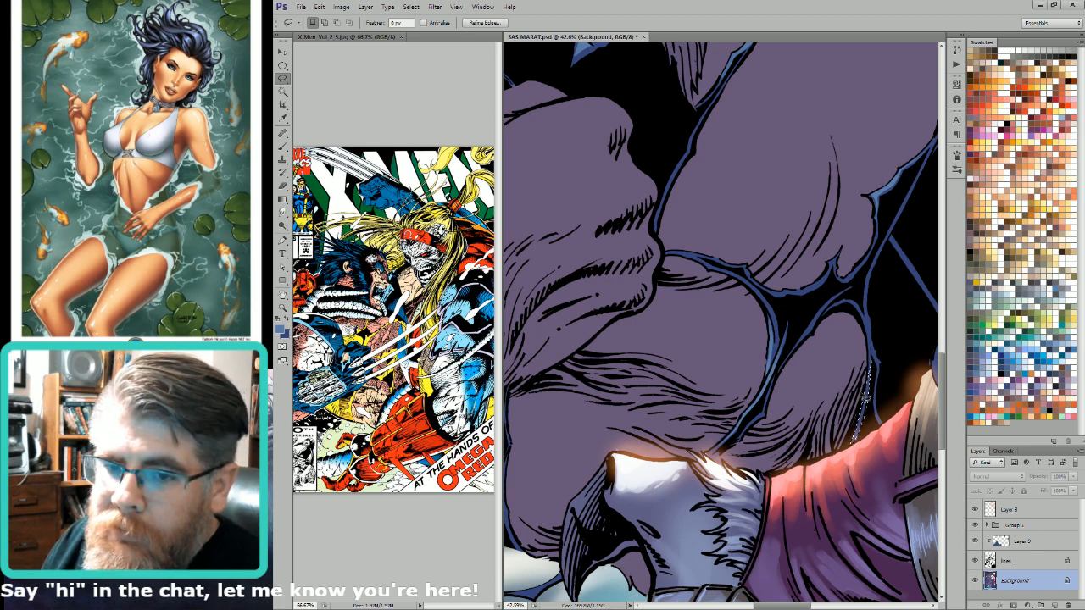
key(g)
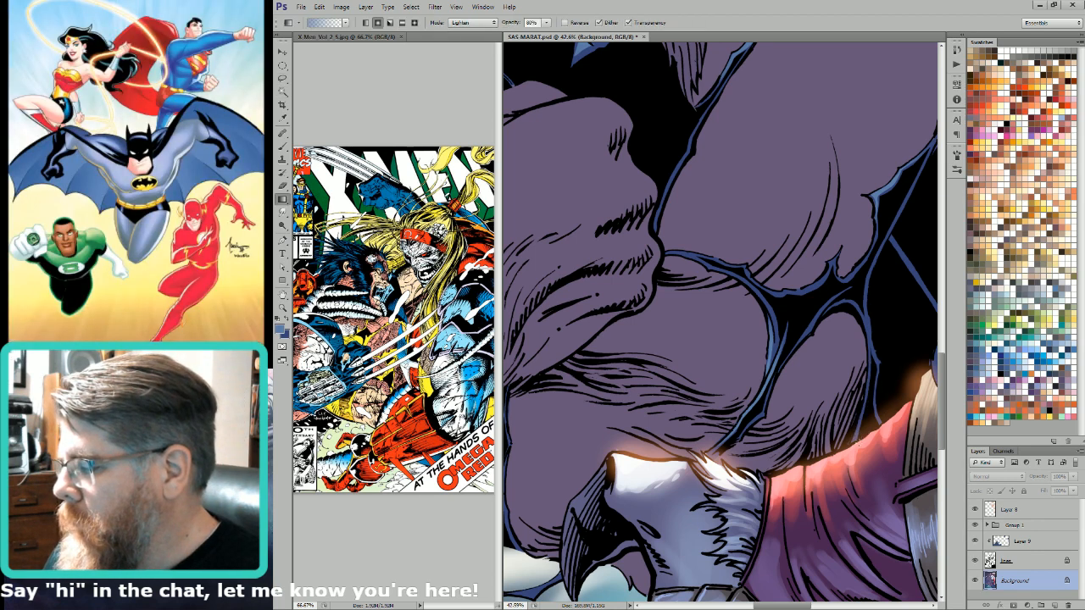
scroll(871, 311, down, 4)
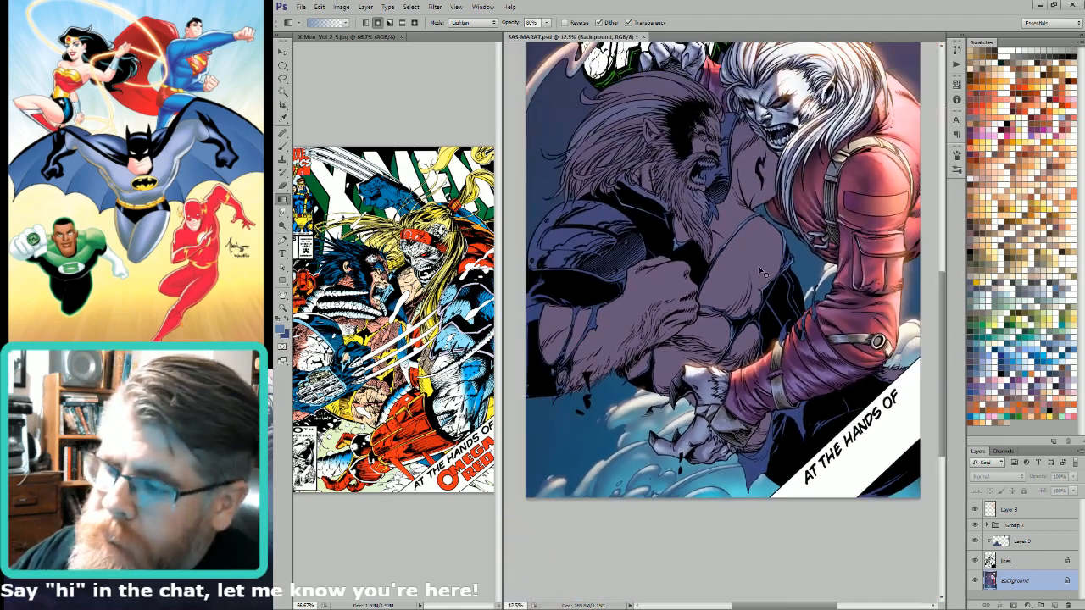
Step: Lasso the upper parts of the two torn strips hanging below the shoulder armour and highlight them with the blue Lighten gradient
scroll(625, 434, up, 4)
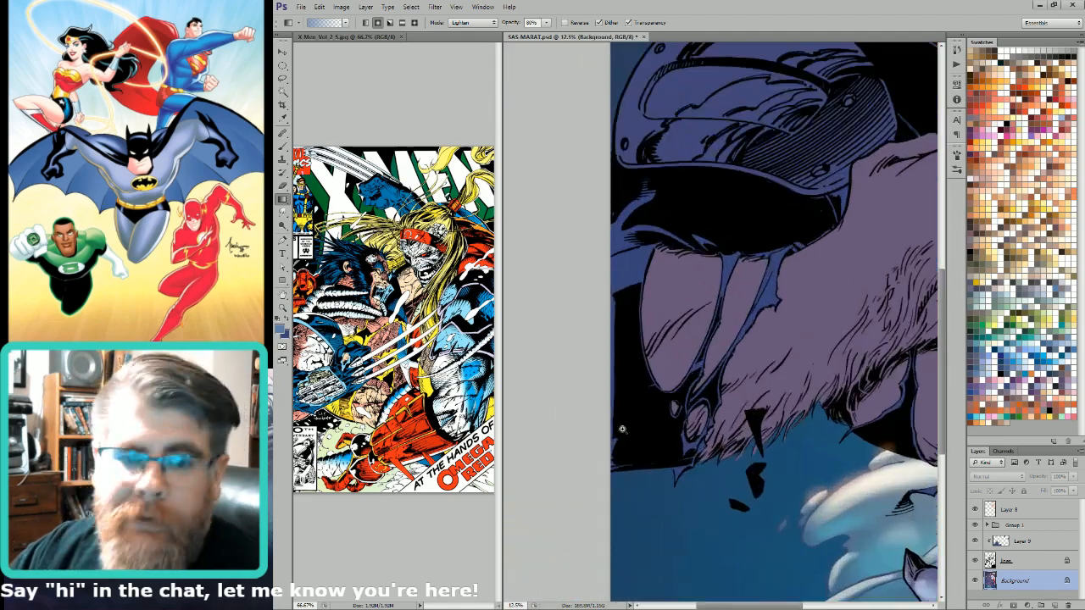
key(l)
drag(816, 329, 828, 390)
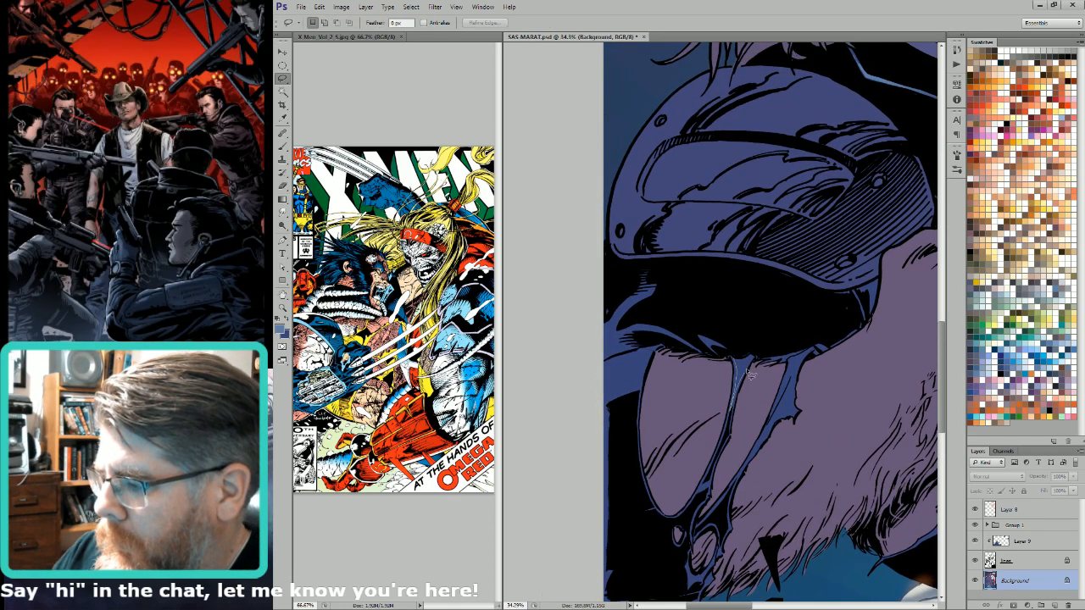
key(g)
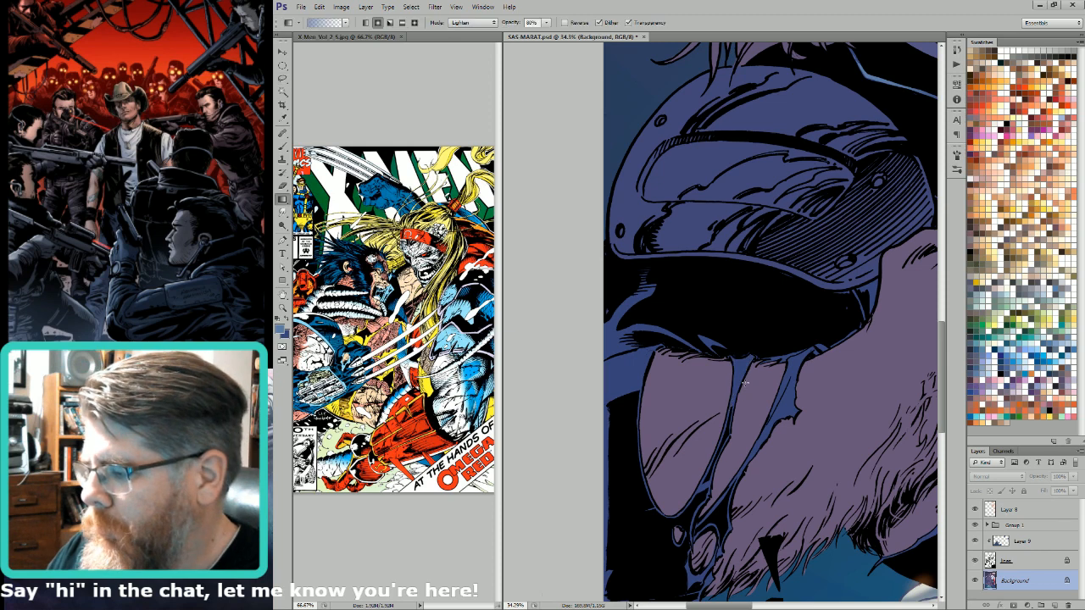
key(l)
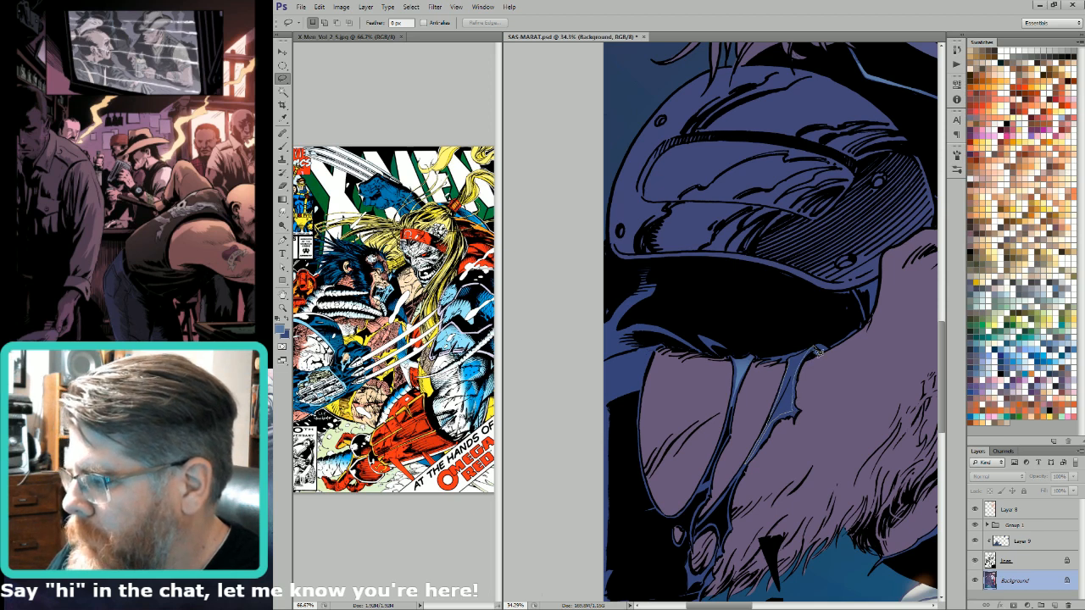
key(g)
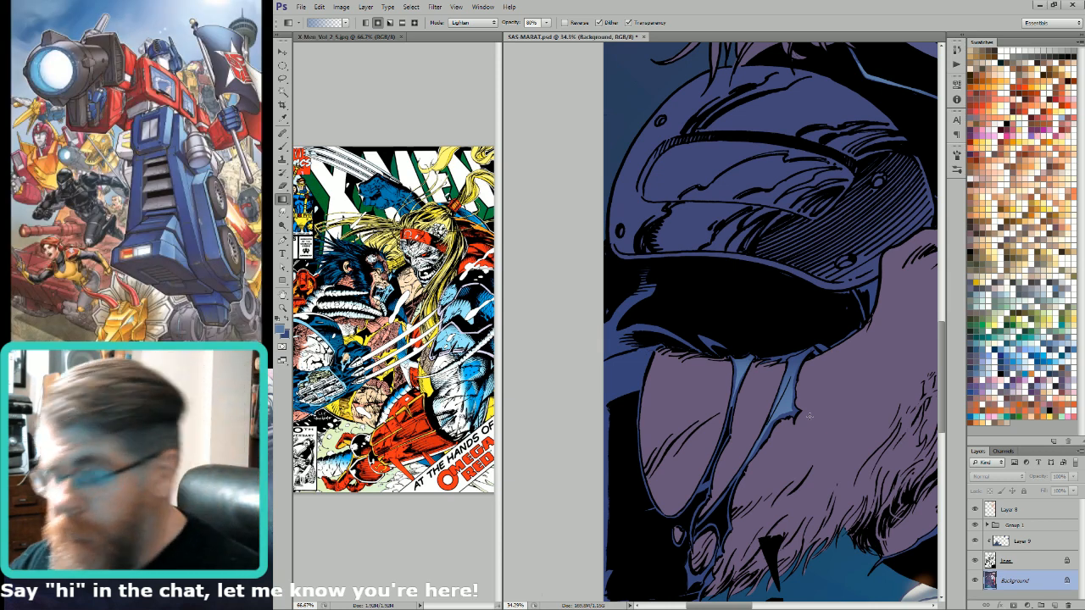
Step: Lasso the blue sleeve band at the canvas edge below the shoulder armour, hide the selection outline, and highlight the band with the Lighten gradient
key(l)
mouse_move(711, 328)
mouse_down()
mouse_move(732, 343)
mouse_move(767, 331)
mouse_move(765, 319)
mouse_move(746, 371)
mouse_move(713, 384)
mouse_move(689, 369)
mouse_move(701, 350)
mouse_move(753, 334)
mouse_up()
key(ctrl+h)
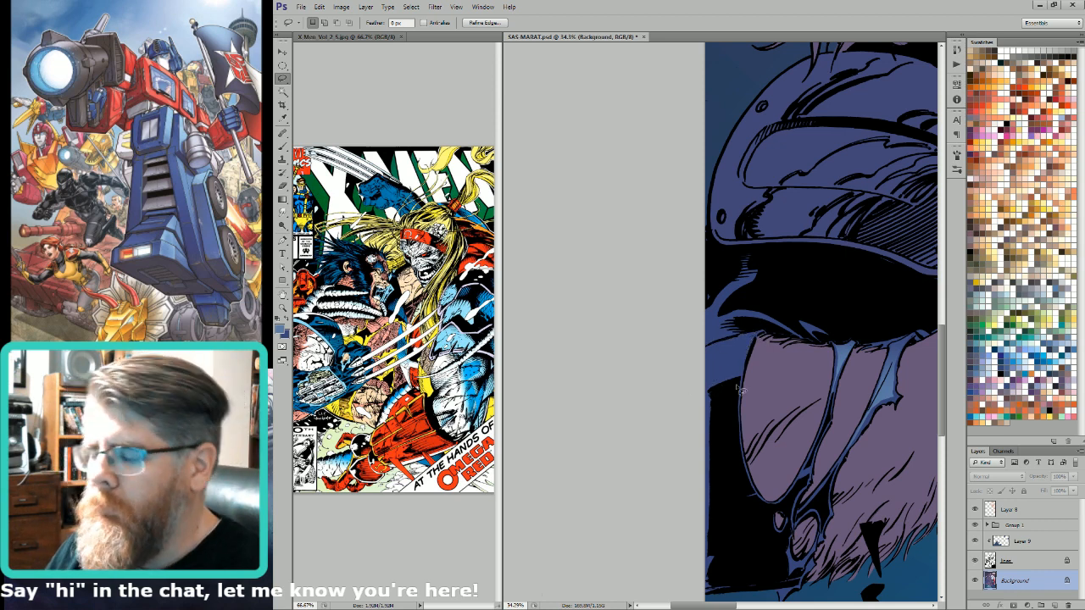
key(b)
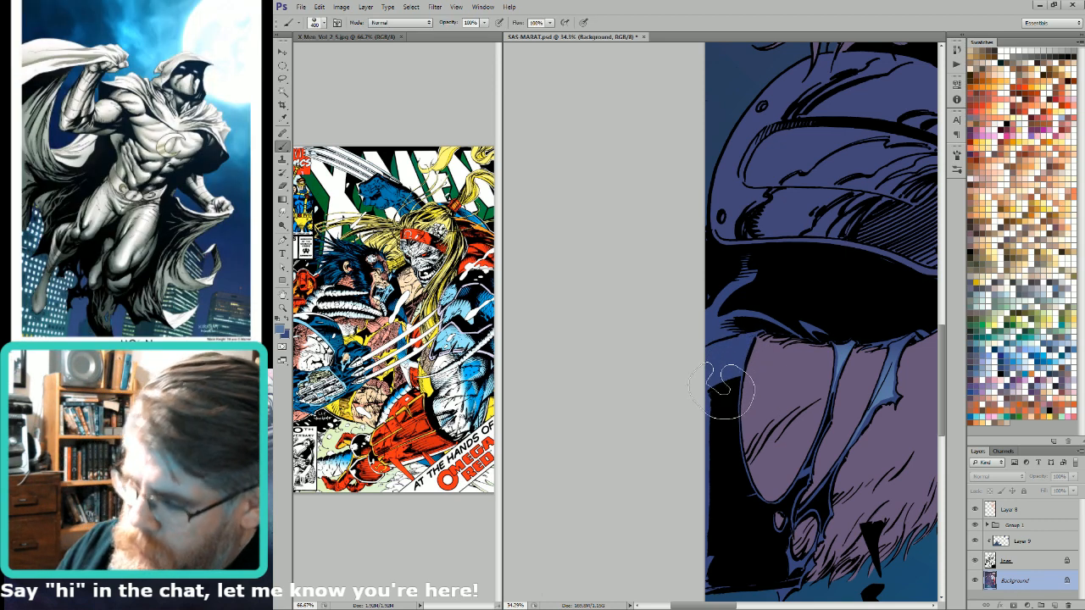
key(g)
drag(741, 333, 742, 332)
drag(737, 393, 694, 391)
drag(734, 355, 732, 417)
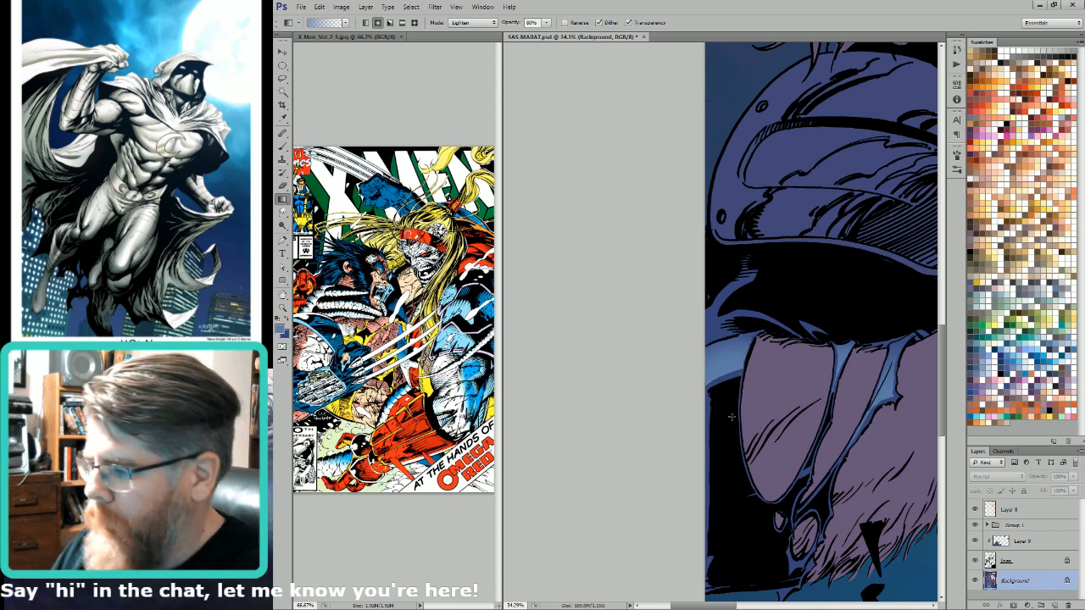
Step: Lasso the lower ends of the torn strips where they converge on the arm and highlight them with the blue Lighten gradient
key(ctrl+minus)
key(l)
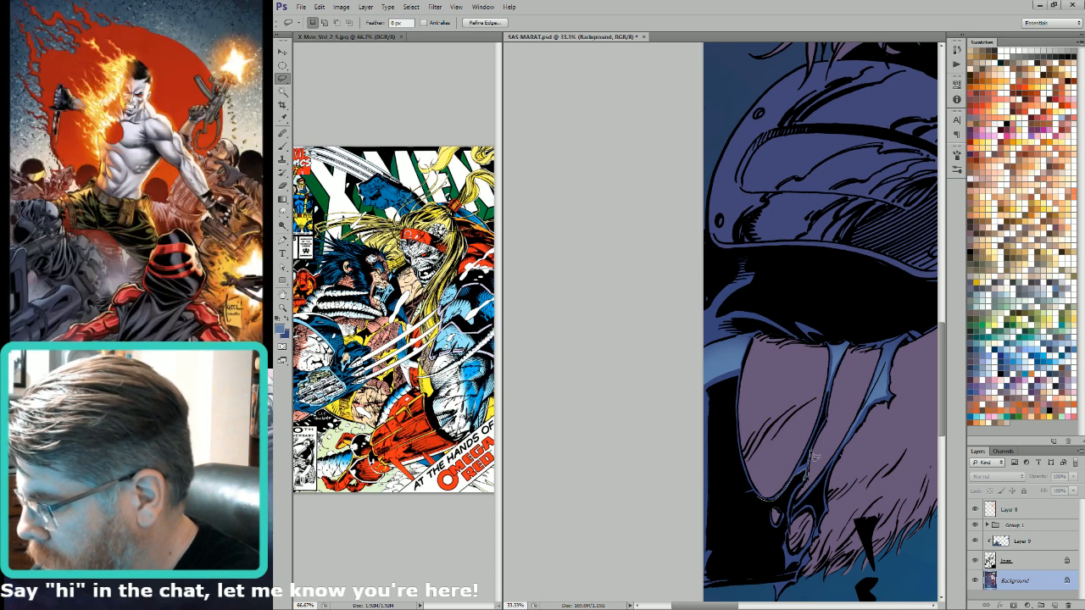
mouse_move(805, 462)
mouse_down()
mouse_move(824, 411)
mouse_move(772, 485)
mouse_move(735, 461)
mouse_move(775, 476)
mouse_up()
key(g)
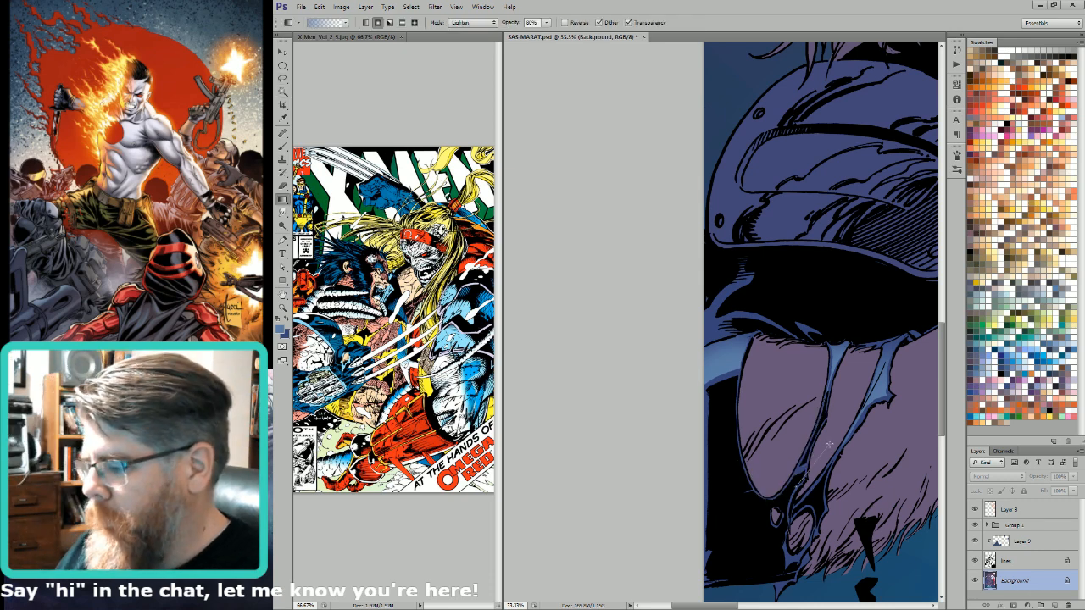
key(l)
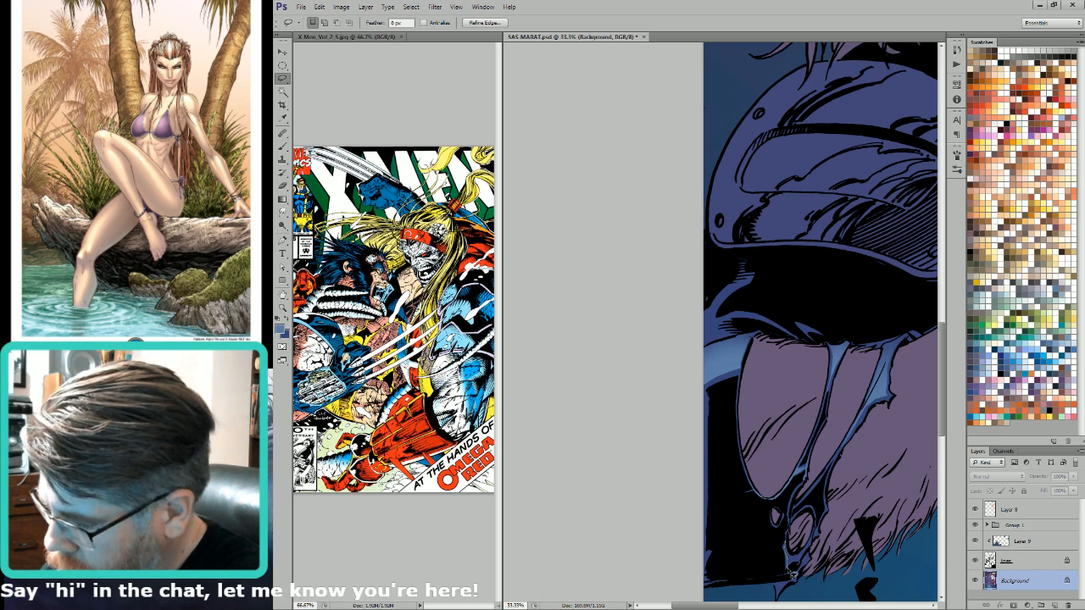
key(g)
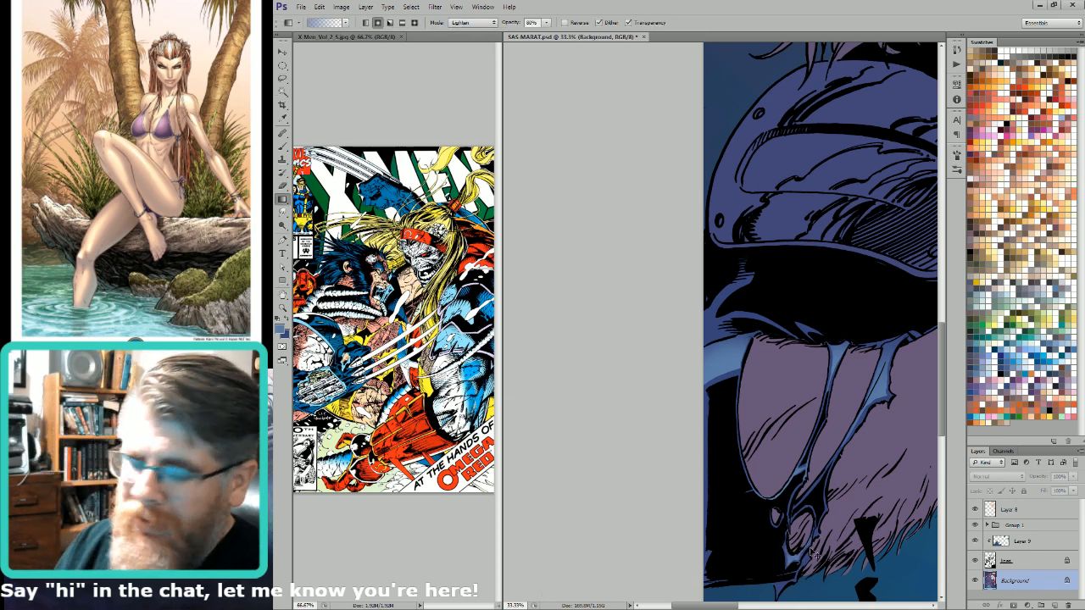
Step: Lasso the ragged tip of the torn sleeve below the small skin holes and highlight it with the blue Lighten gradient
key(l)
drag(835, 523, 813, 396)
key(ctrl+d)
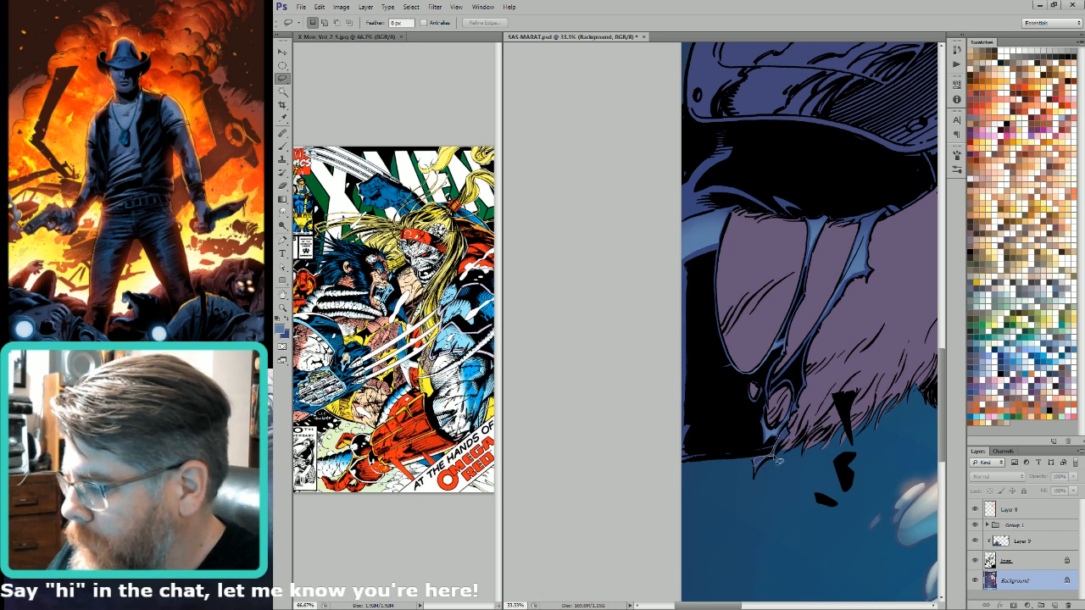
key(g)
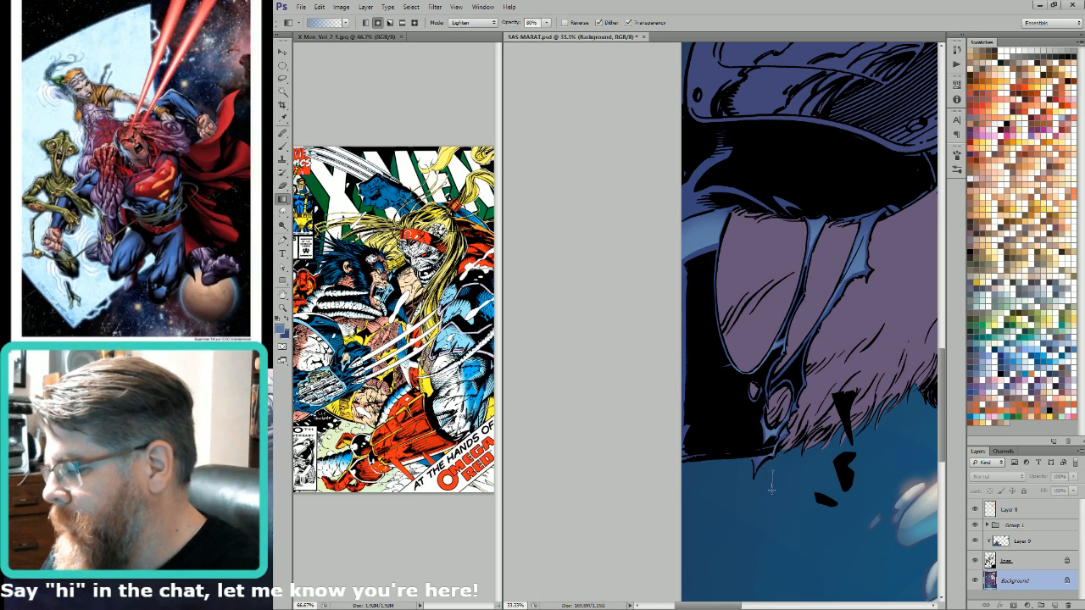
Step: Lasso the curved sleeve folds beneath the shoulder armour near the canvas edge and highlight them with the blue Lighten gradient
key(l)
drag(822, 284, 826, 322)
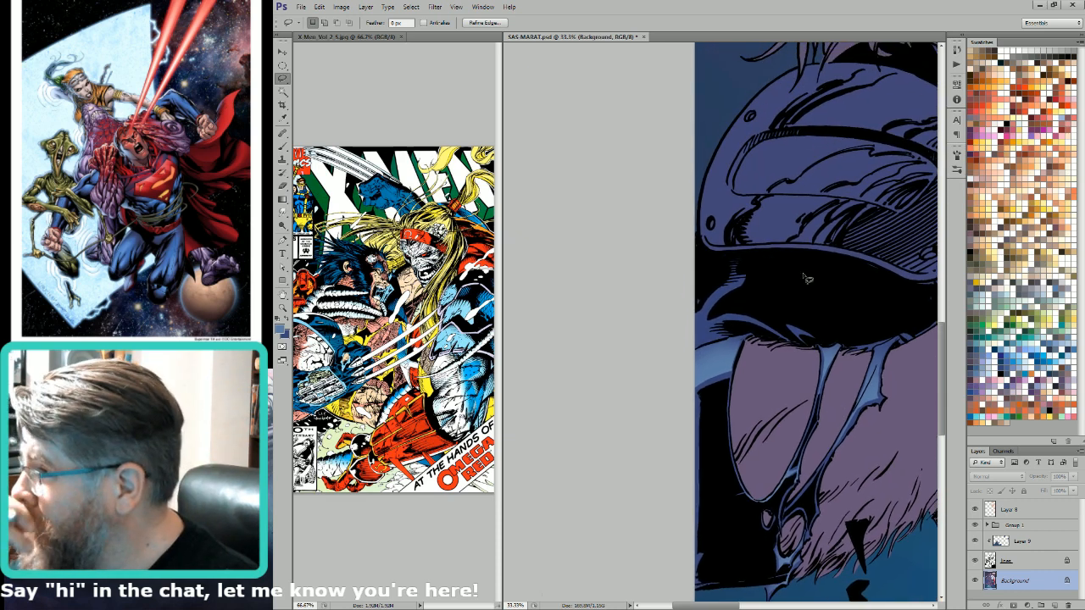
mouse_move(802, 273)
mouse_down()
mouse_move(792, 312)
mouse_move(824, 332)
mouse_move(813, 322)
mouse_move(772, 350)
mouse_move(772, 363)
mouse_move(804, 352)
mouse_move(840, 366)
mouse_move(764, 369)
mouse_up()
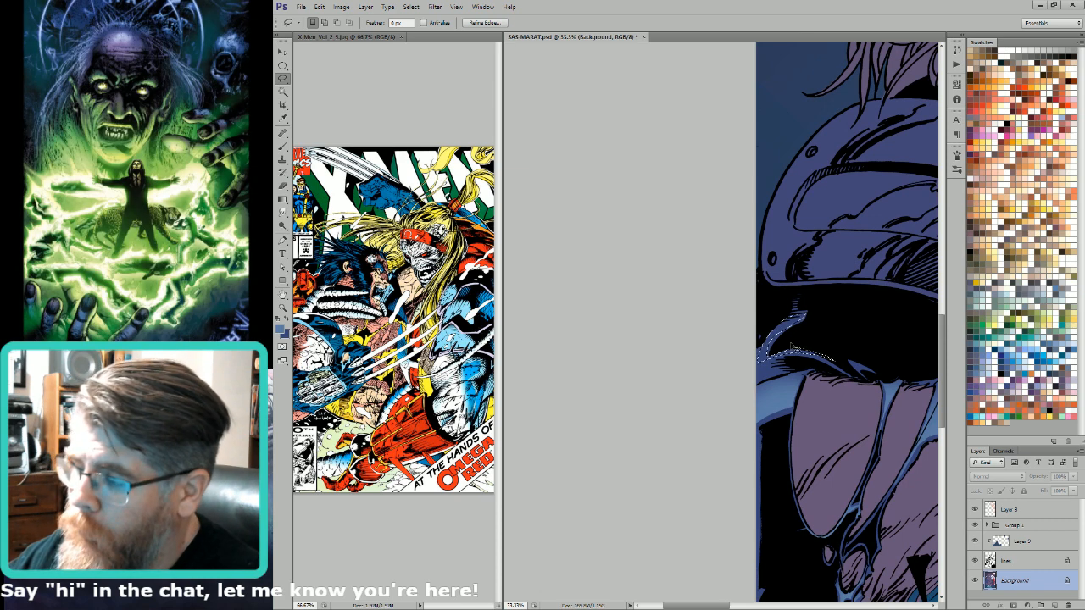
key(g)
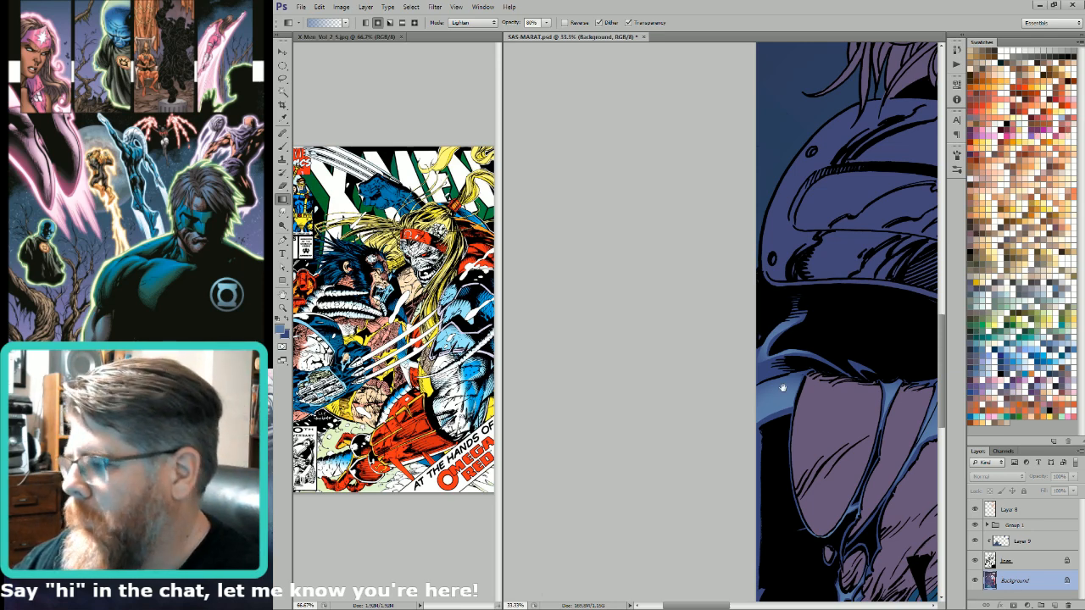
Step: Lasso the small fabric sliver between the armour's lower rim and the raised forearm, highlight it with the Lighten gradient, and deselect
drag(861, 256, 707, 291)
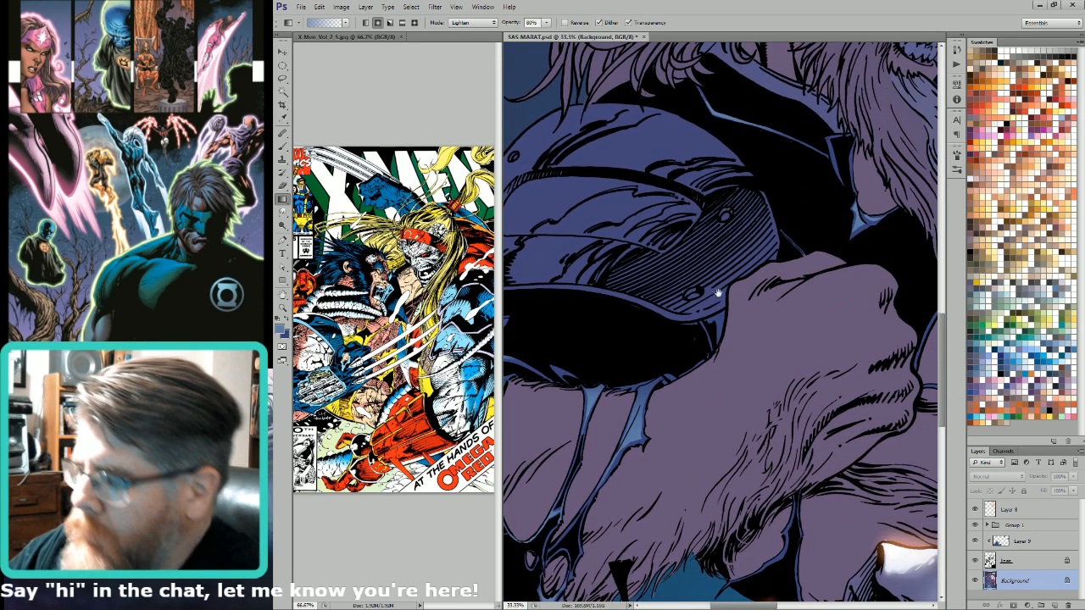
key(l)
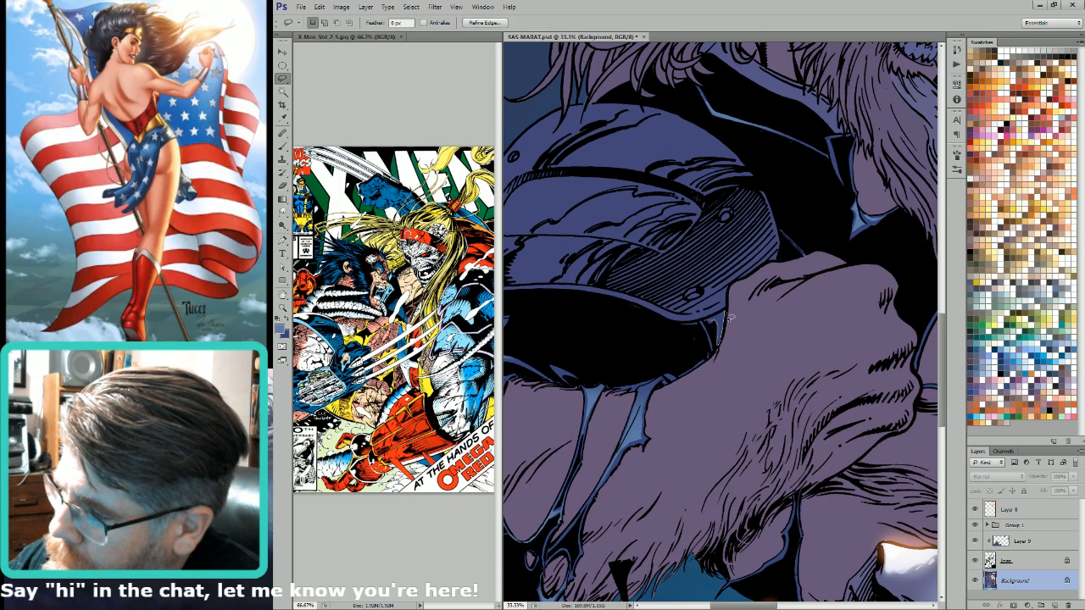
key(g)
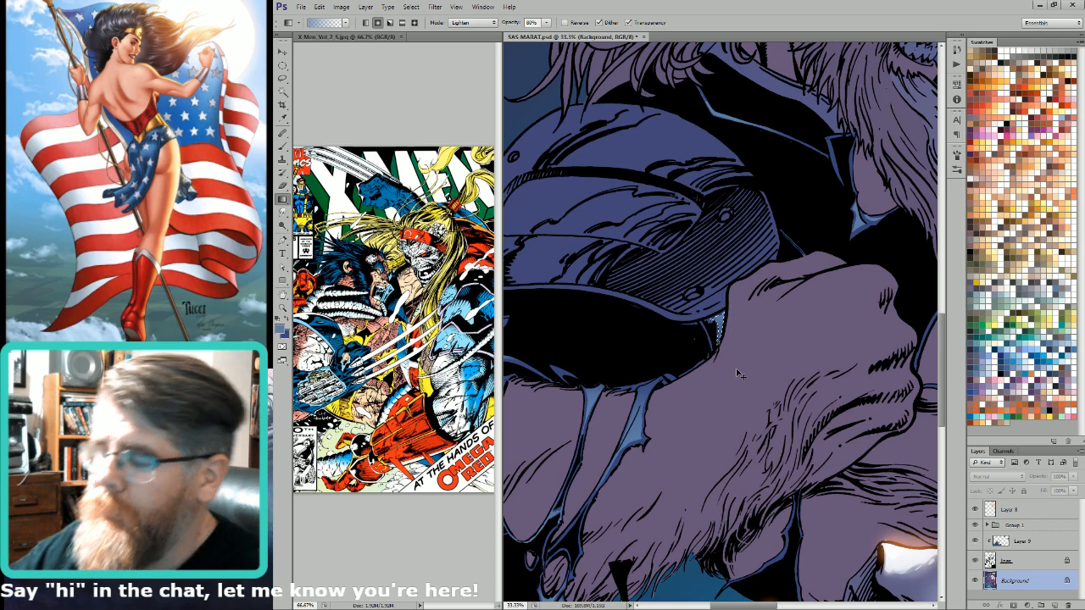
key(ctrl+d)
Step: Lasso the torn fabric edge beneath the hairy forearm, beside the lower muscle, and highlight it with the blue Lighten gradient
key(l)
drag(841, 507, 918, 444)
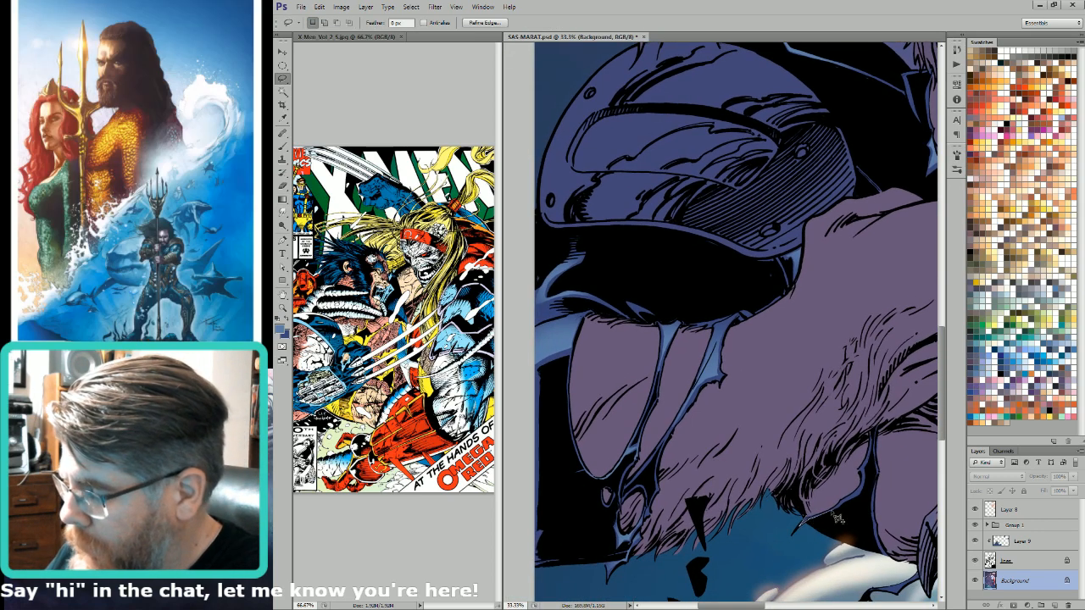
mouse_move(839, 513)
mouse_down()
mouse_move(860, 500)
mouse_move(873, 445)
mouse_move(842, 484)
mouse_up()
key(w)
key(g)
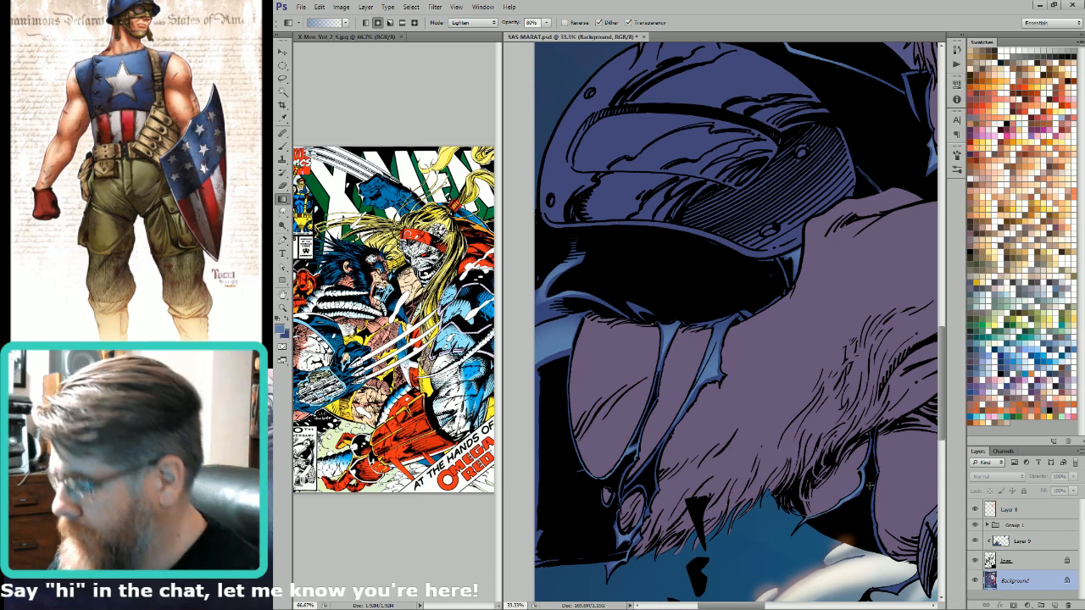
key(ctrl+minus)
Step: Lasso the small torn scrap trailing over the white cloud below the beast, highlight it with the Lighten gradient, and deselect
key(l)
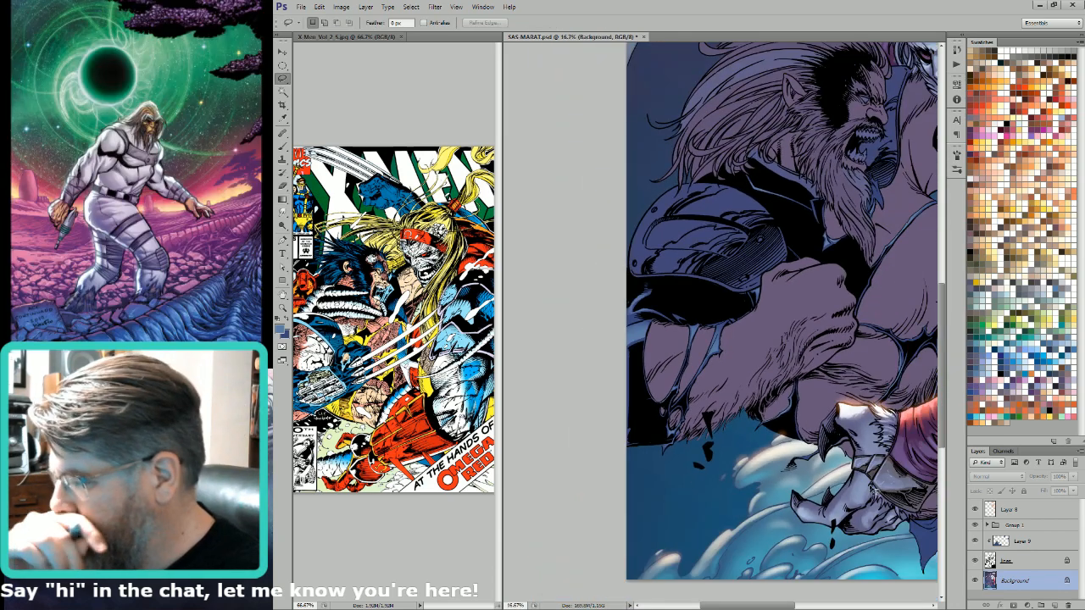
scroll(824, 431, up, 5)
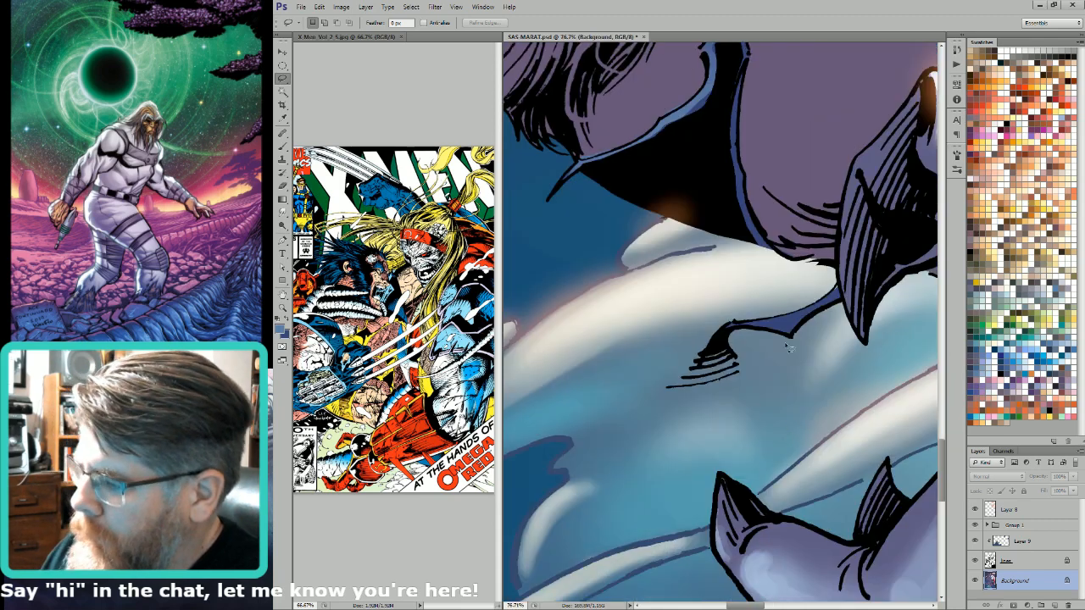
mouse_move(787, 334)
mouse_down()
mouse_move(823, 310)
mouse_move(755, 323)
mouse_move(786, 323)
mouse_move(753, 307)
mouse_move(780, 314)
mouse_up()
key(g)
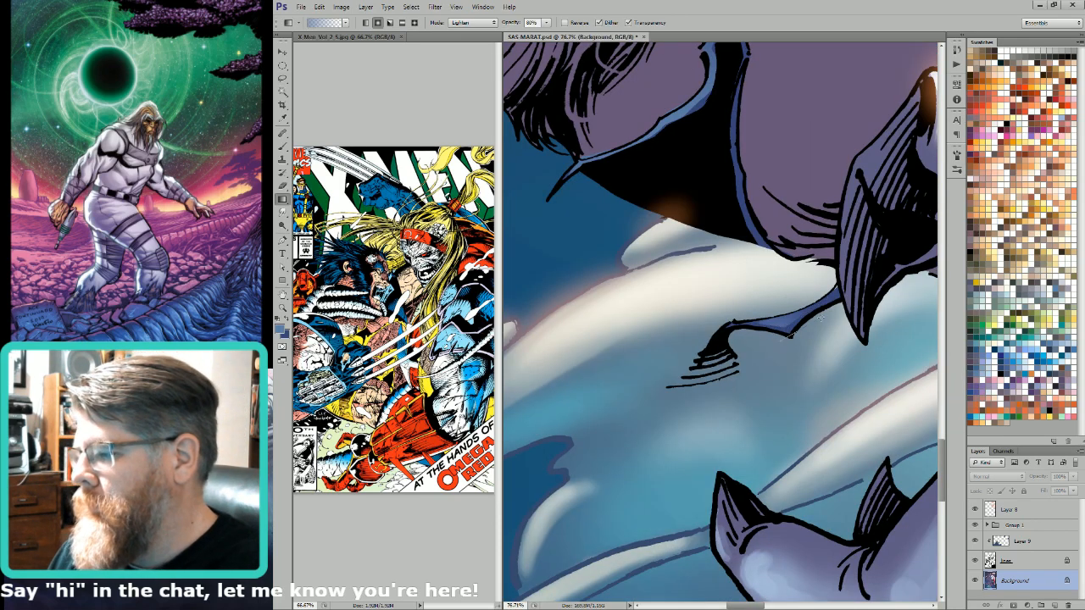
key(ctrl+d)
key(ctrl+0)
Step: Lasso the torn blue scrap above the grey strap on the red sleeve and highlight it with the blue Lighten gradient
key(l)
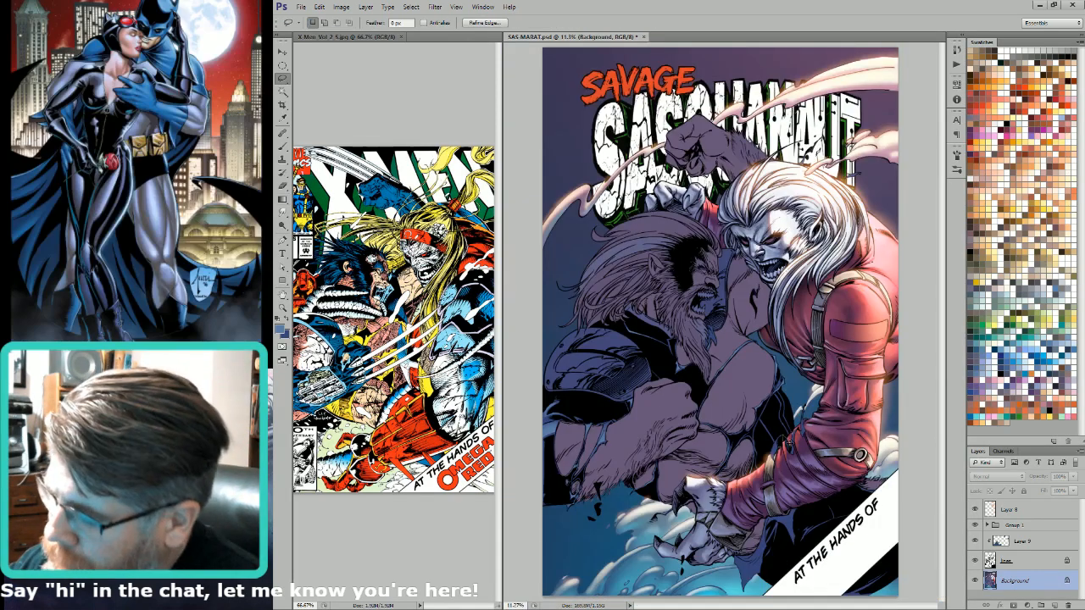
scroll(800, 364, up, 3)
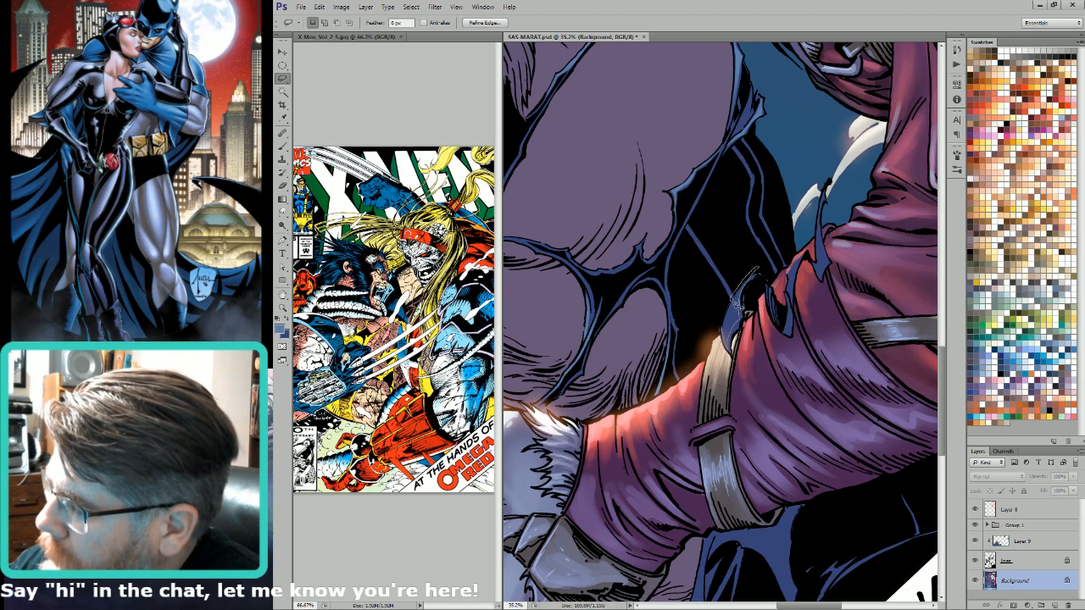
key(g)
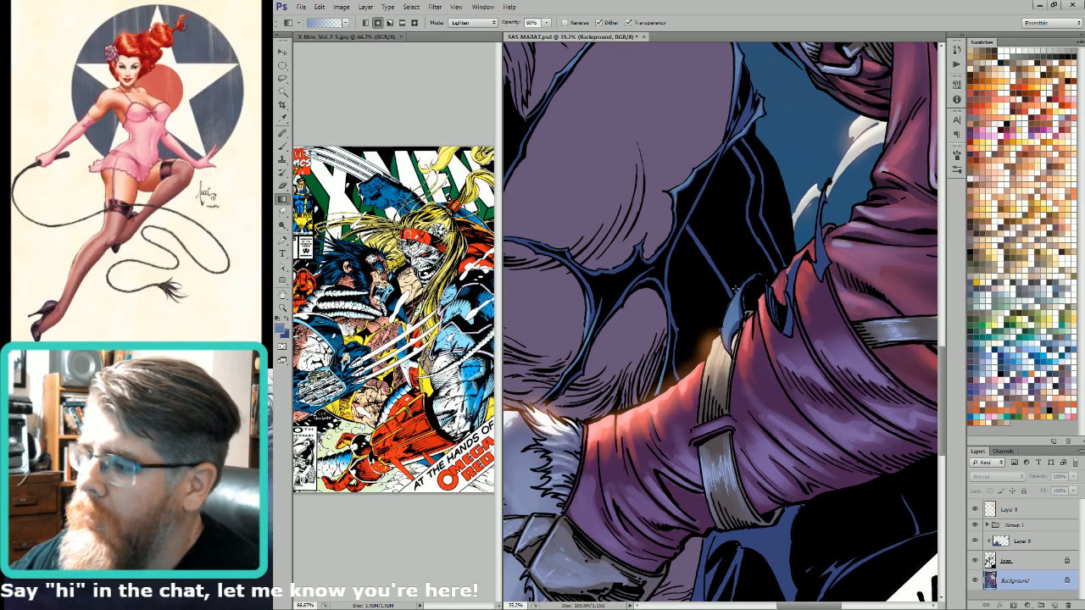
key(l)
drag(578, 196, 755, 370)
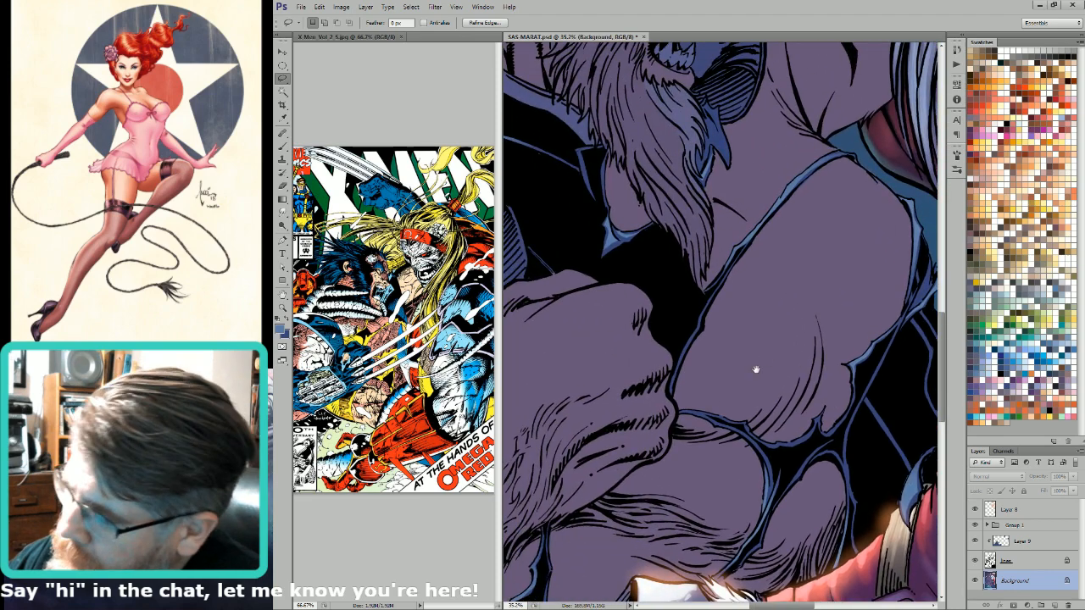
Step: Lasso the torn fabric edge beneath the large chest muscle, remove the skin from the selection, brush in the blue highlight, and deselect
mouse_move(685, 415)
mouse_down()
mouse_move(784, 456)
mouse_move(819, 429)
mouse_move(826, 442)
mouse_move(845, 431)
mouse_move(868, 384)
mouse_move(860, 408)
mouse_move(858, 339)
mouse_up()
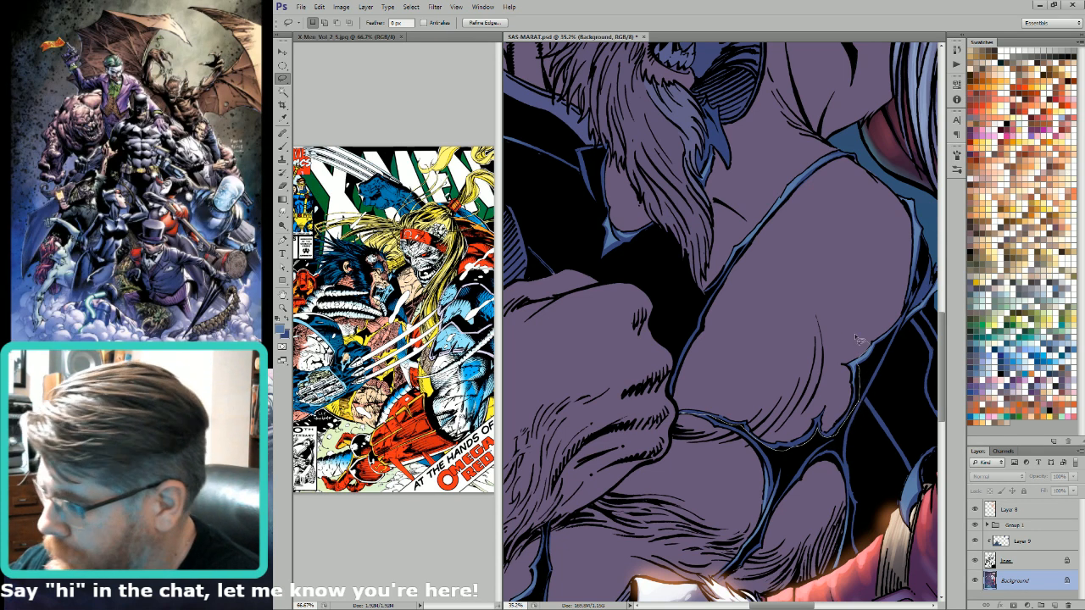
drag(726, 385, 686, 408)
key(w)
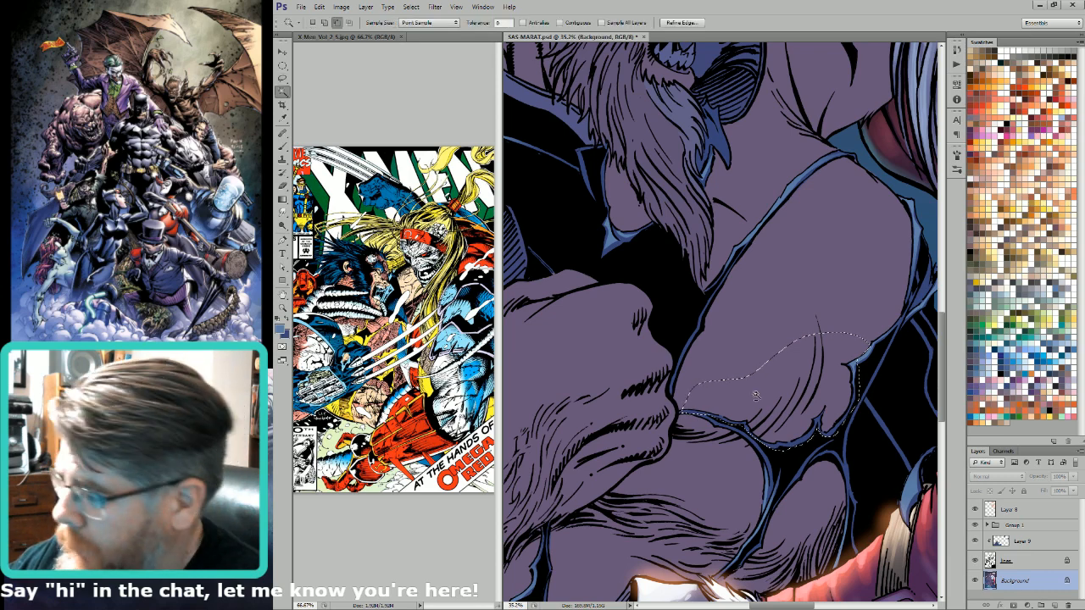
key(ctrl+d)
key(b)
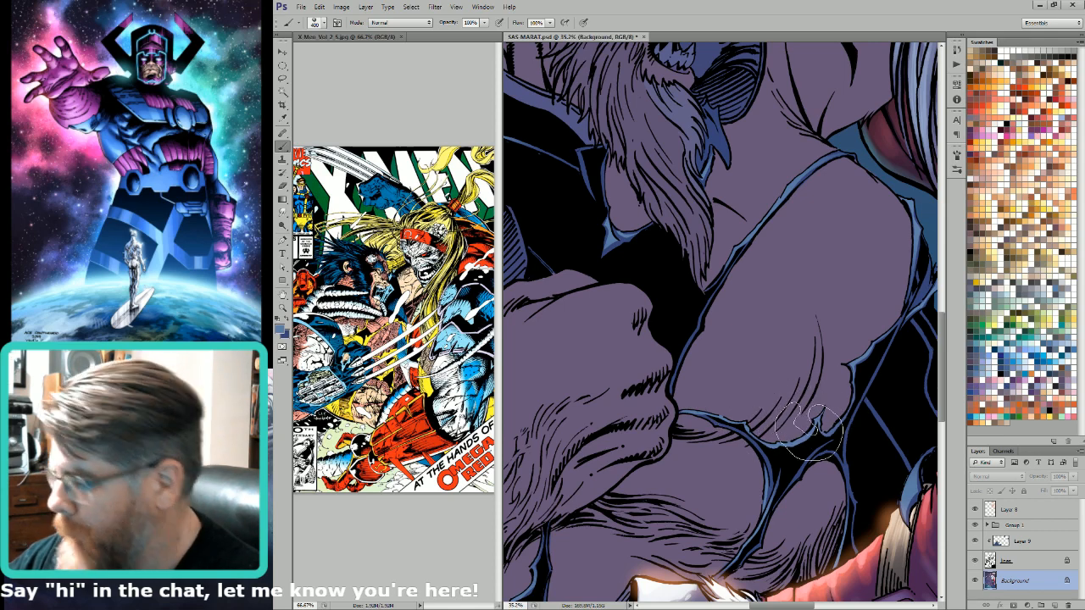
Step: Lasso the torn collar scrap beside the beast's beard, exclude the surrounding skin, and highlight it with the blue Lighten gradient
scroll(814, 409, down, 2)
key(l)
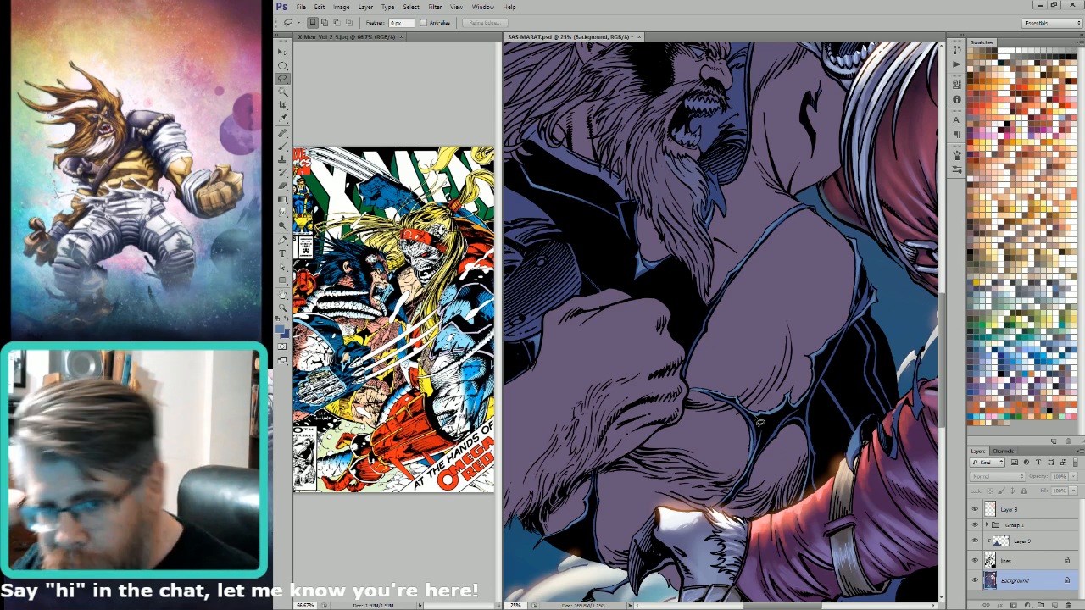
mouse_move(809, 313)
mouse_down()
mouse_move(770, 286)
mouse_move(771, 272)
mouse_up()
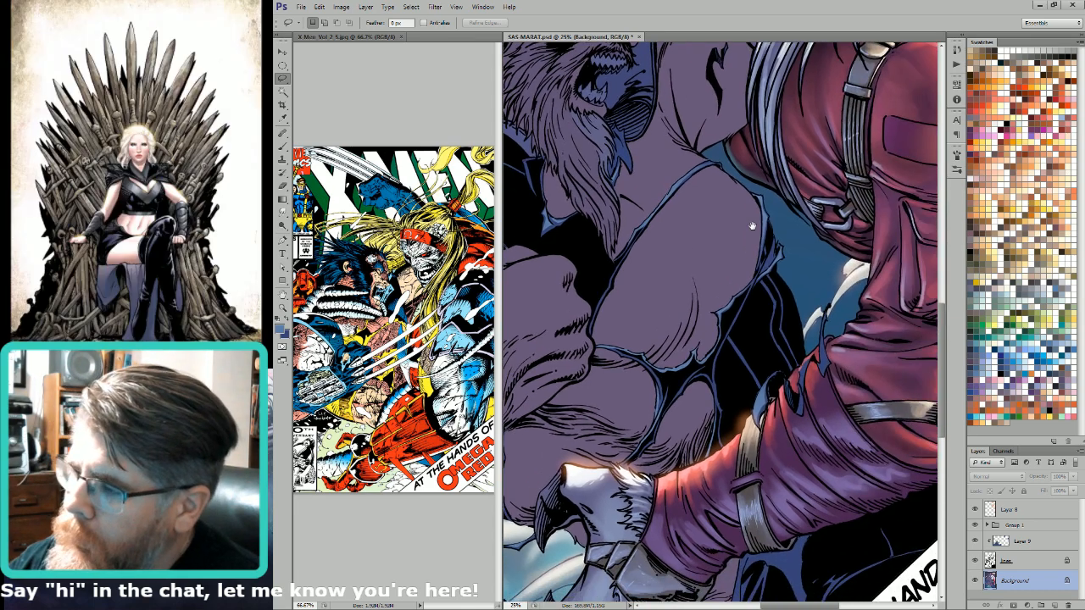
drag(752, 227, 791, 303)
drag(679, 285, 744, 349)
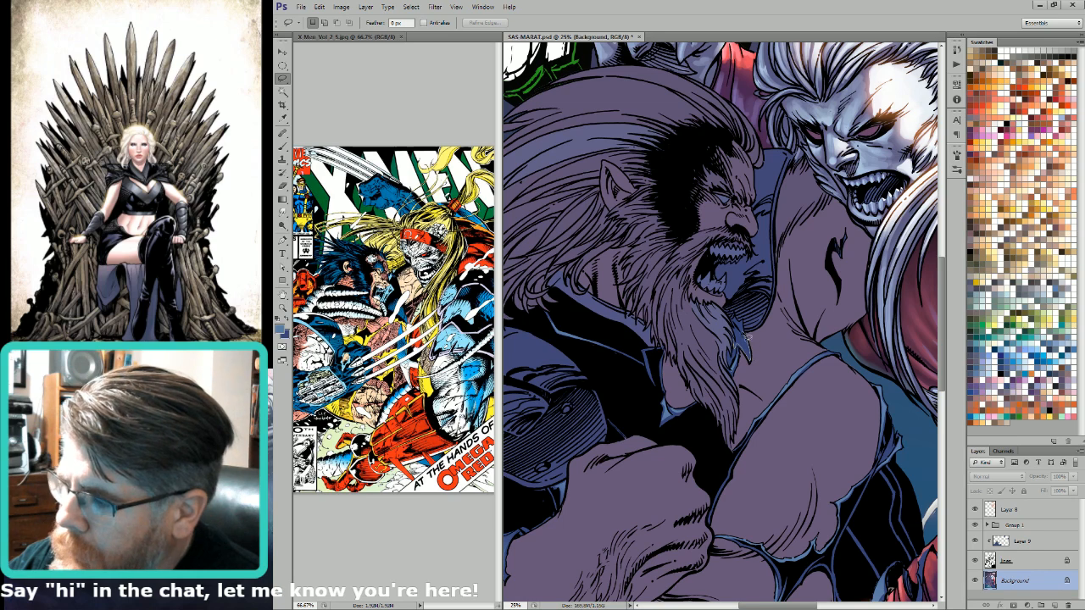
drag(737, 328, 735, 322)
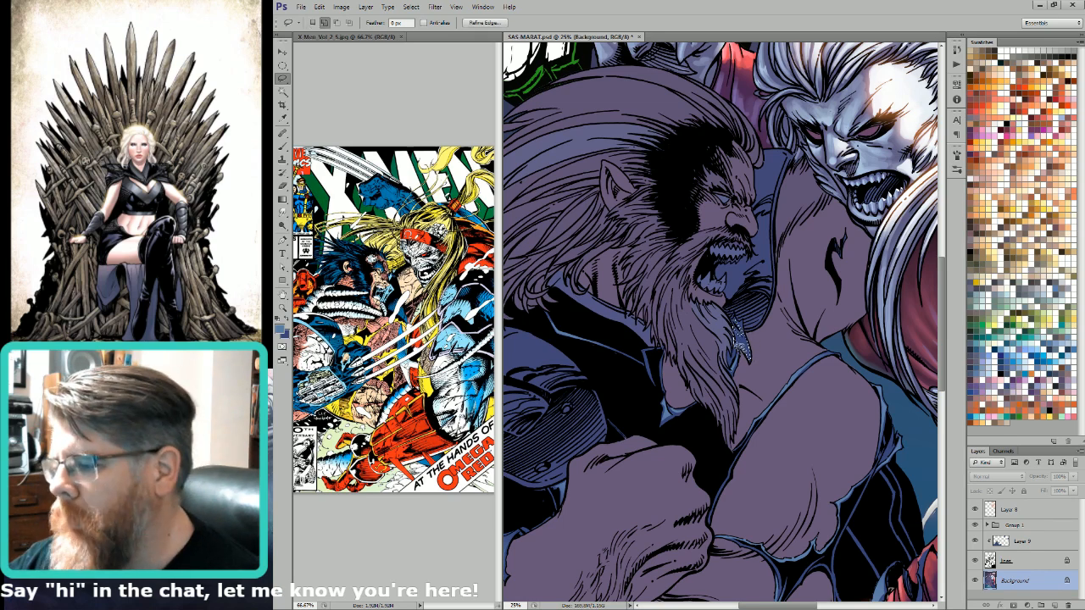
key(w)
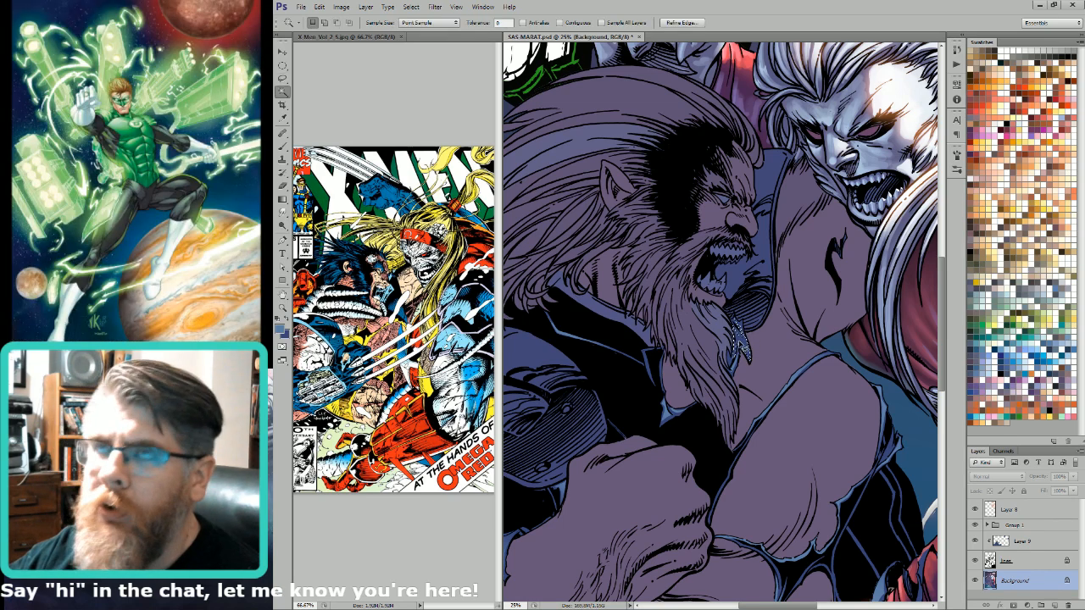
key(g)
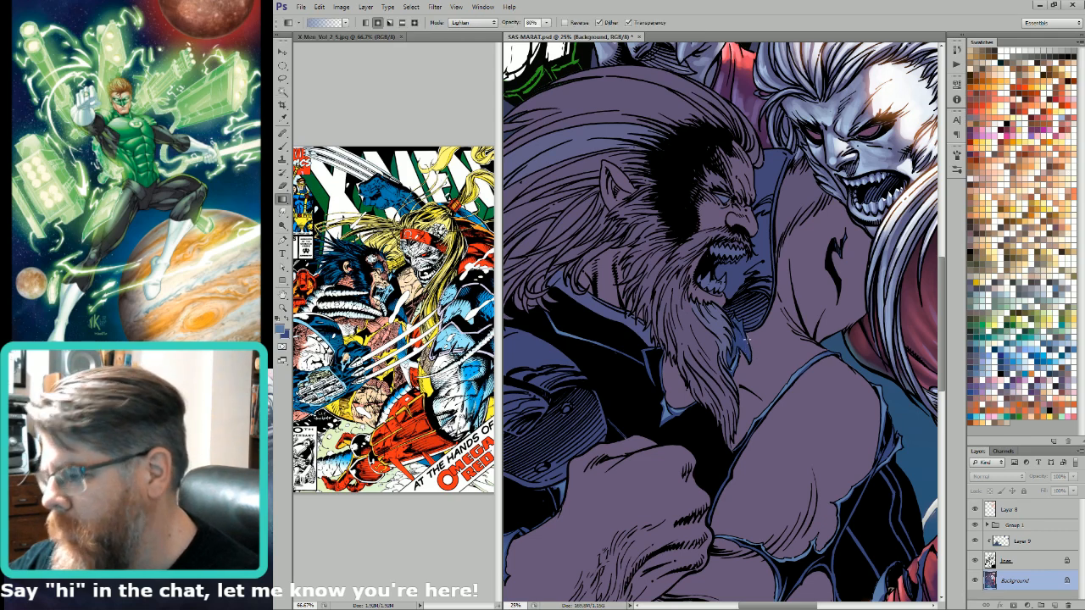
Step: Lasso the pointed collar edge behind the beard, above the clenched fist, and highlight it with the blue Lighten gradient
key(l)
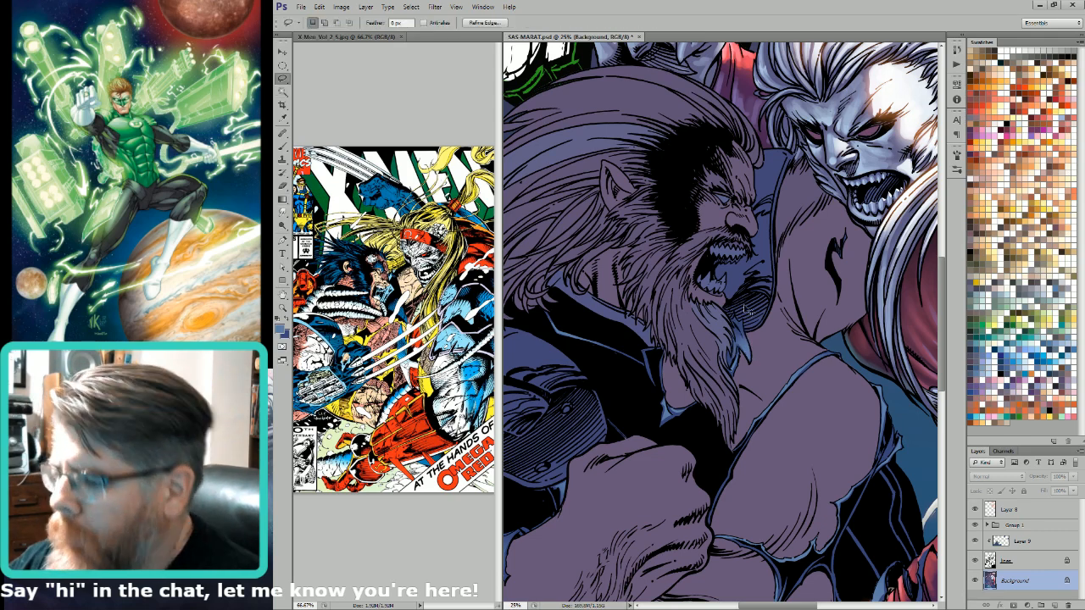
drag(740, 427, 770, 393)
drag(685, 312, 753, 322)
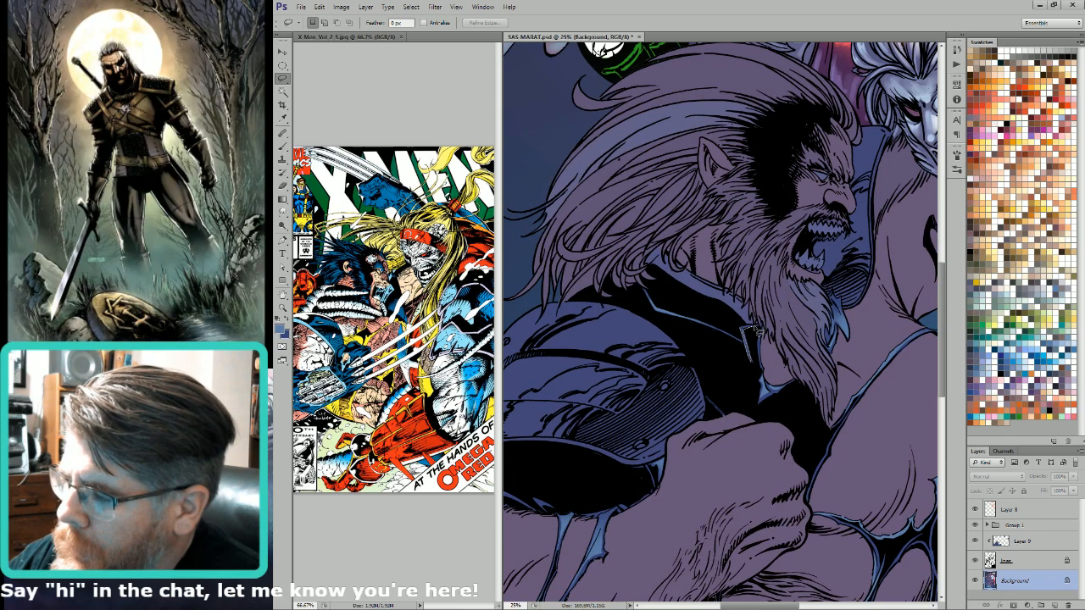
key(g)
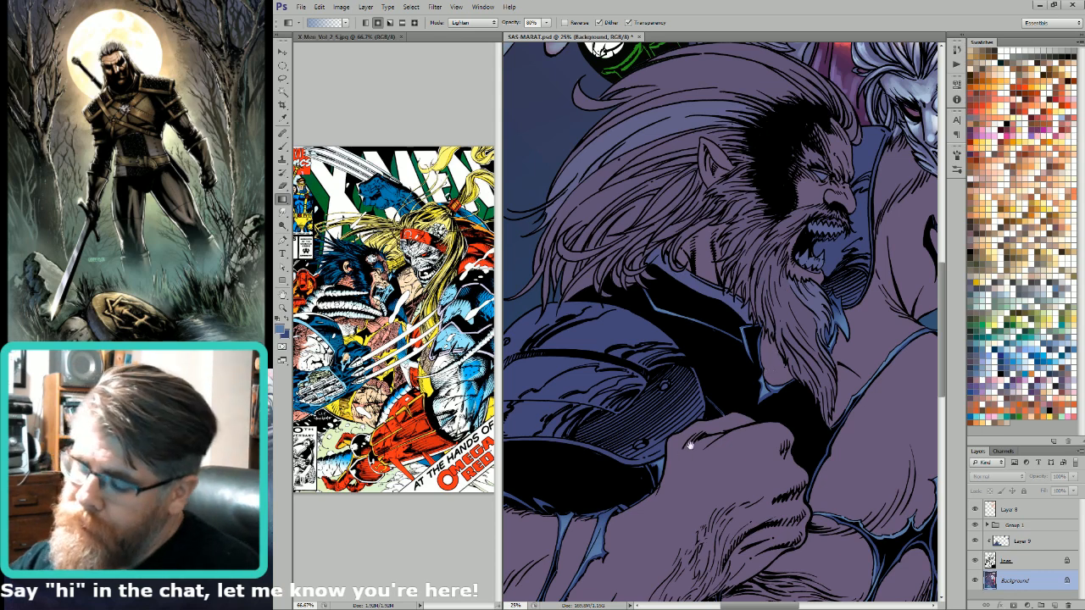
Step: Review the costume highlights across the beast's torso and arm in full-screen and zoomed-out views
drag(691, 444, 783, 283)
key(l)
mouse_move(741, 344)
mouse_down()
mouse_move(776, 341)
mouse_move(782, 317)
mouse_move(793, 327)
mouse_move(734, 294)
mouse_move(769, 320)
mouse_up()
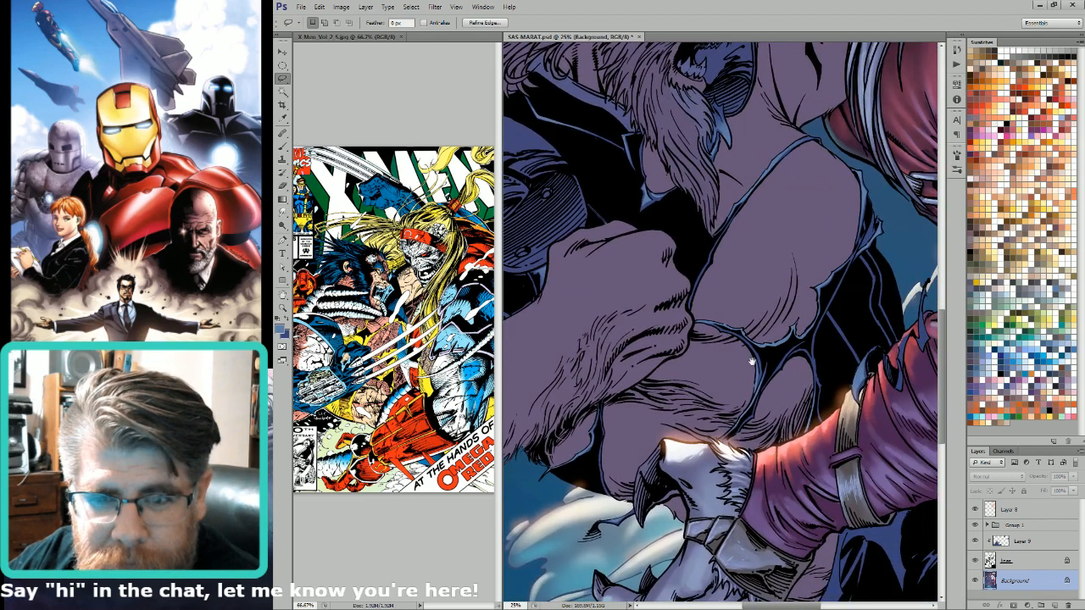
key(space+f)
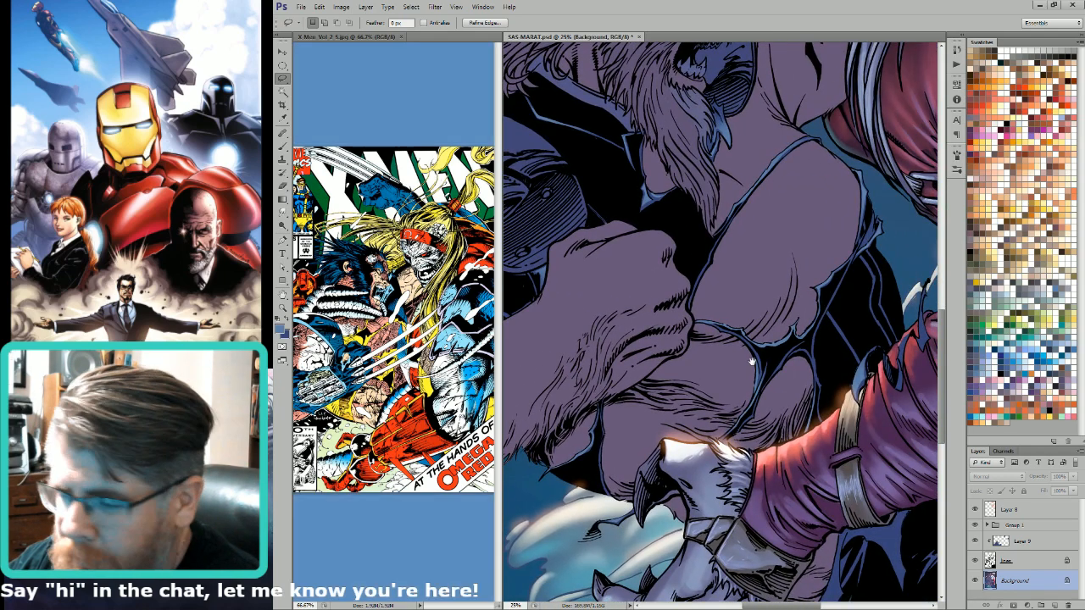
key(f)
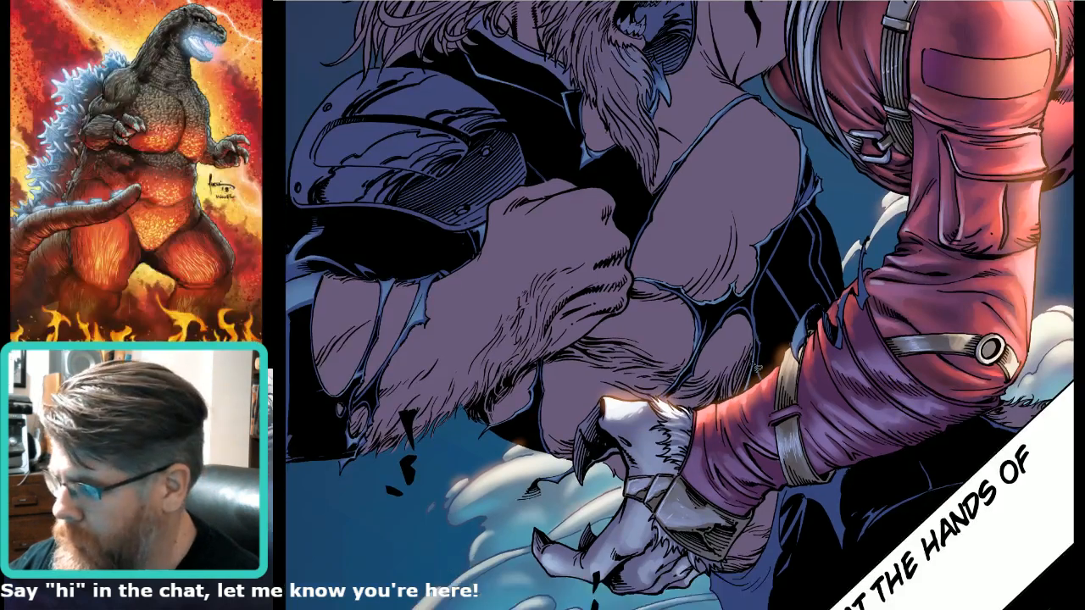
key(f)
scroll(758, 294, down, 3)
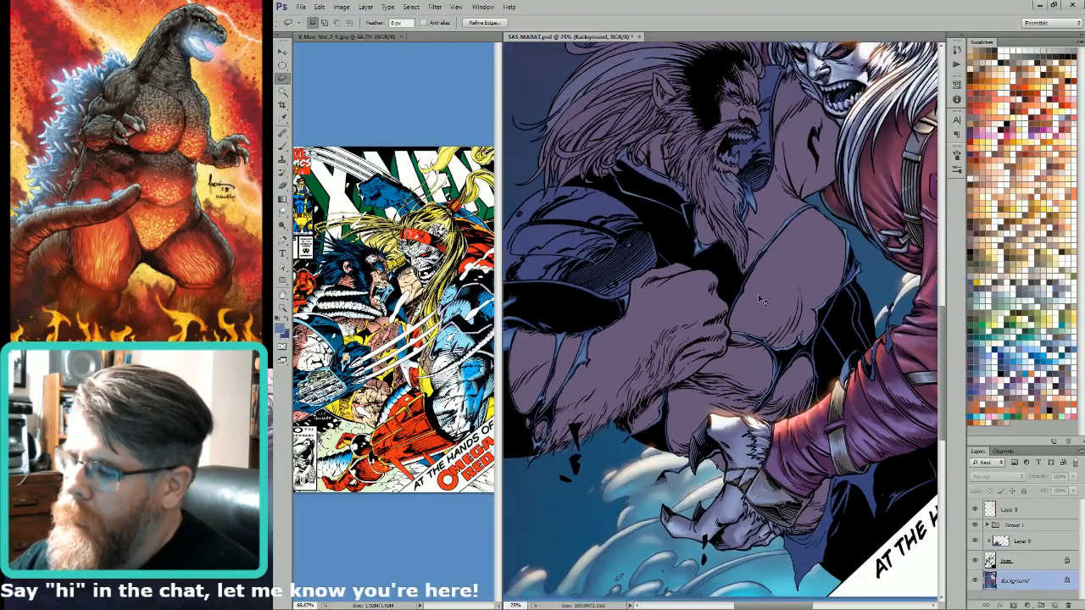
scroll(734, 378, down, 1)
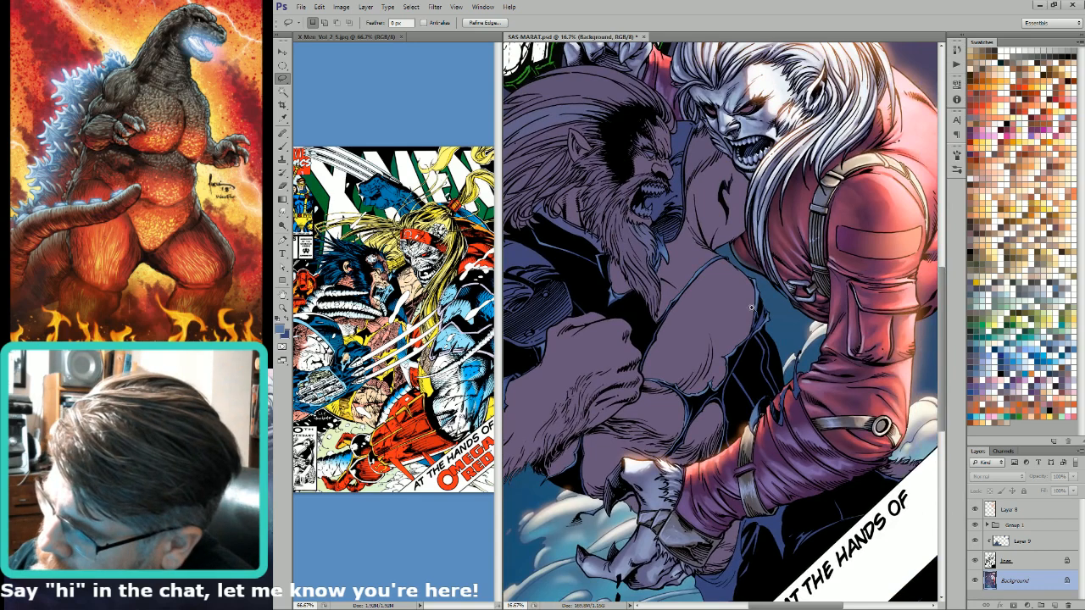
Step: Lasso the thin torn fabric edge beside the lower belly muscle above the red sleeve, subtract the skin, highlight it with the Lighten gradient, and deselect
scroll(750, 308, up, 3)
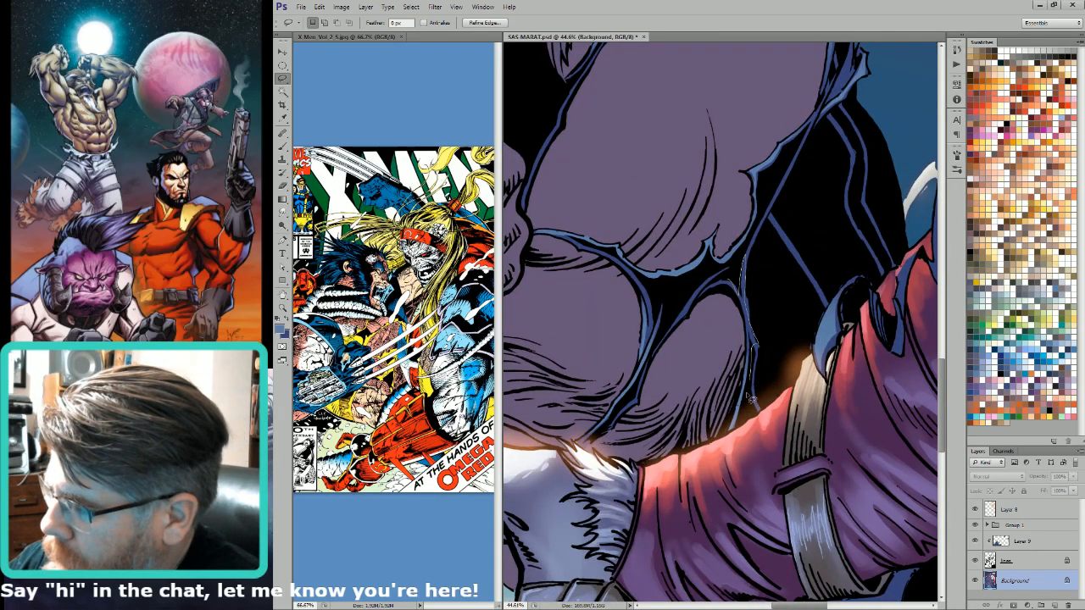
drag(727, 310, 727, 288)
key(w)
alt+click(730, 327)
key(l)
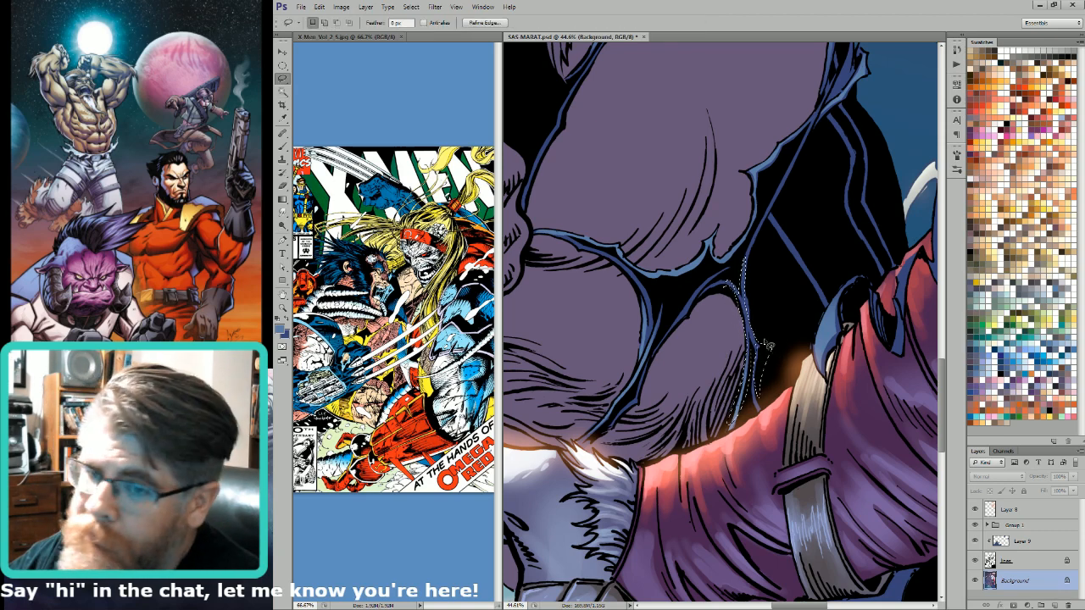
key(g)
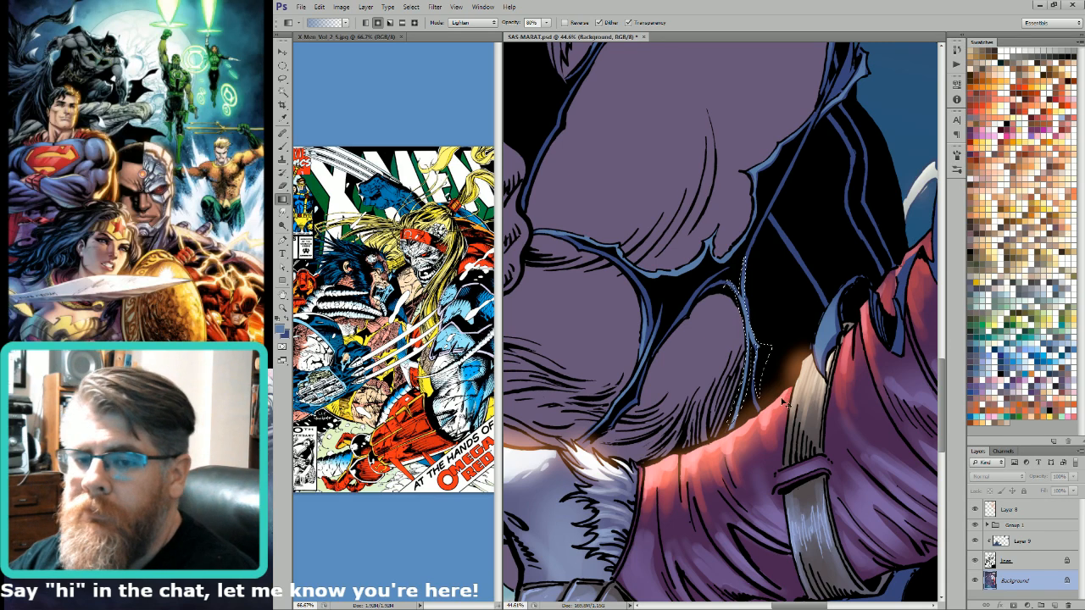
key(ctrl+minus)
key(ctrl+minus)
key(l)
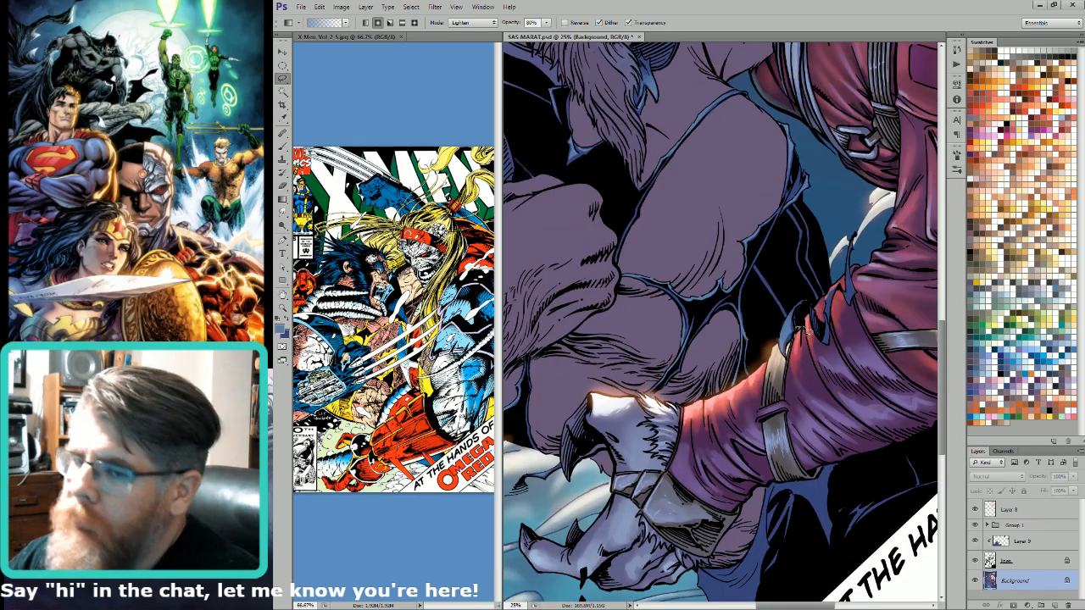
key(ctrl+d)
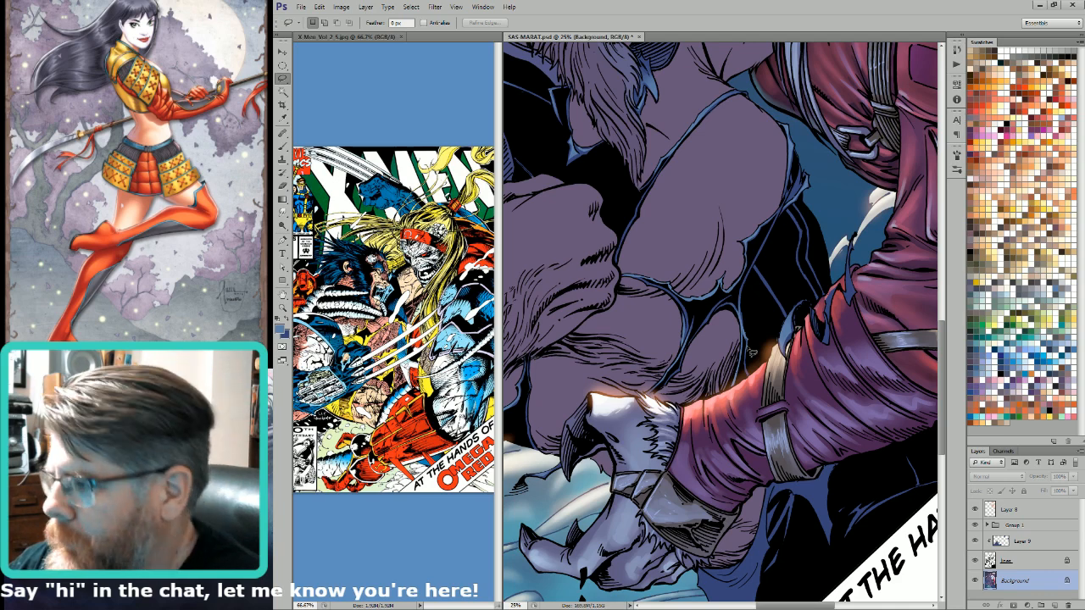
Step: Lasso the torn blue scraps lying over the top of the red sleeve and highlight them with the Lighten gradient
drag(769, 225, 752, 276)
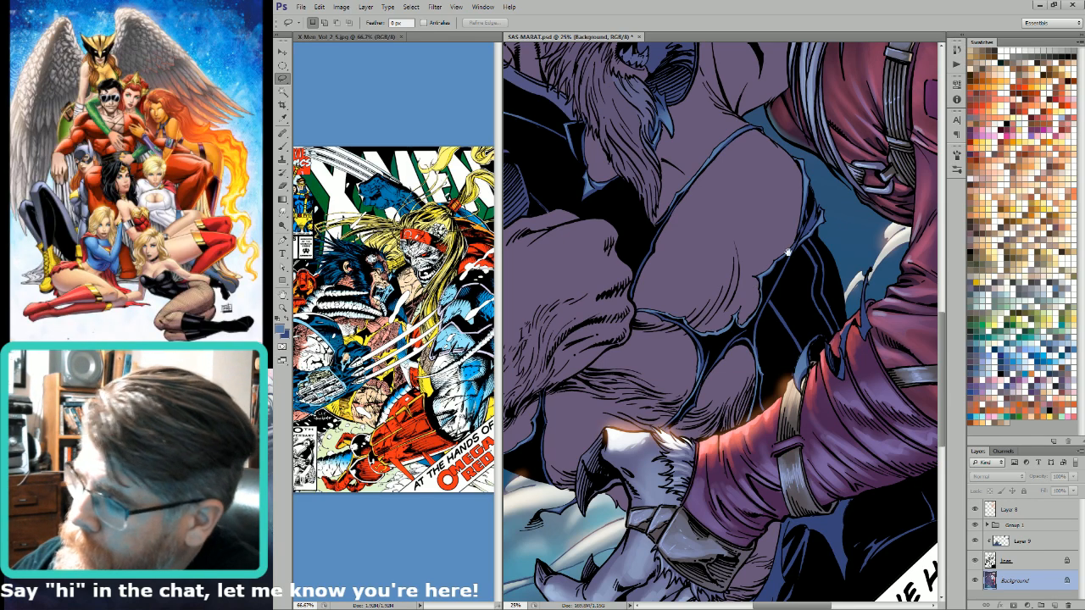
drag(833, 274, 765, 238)
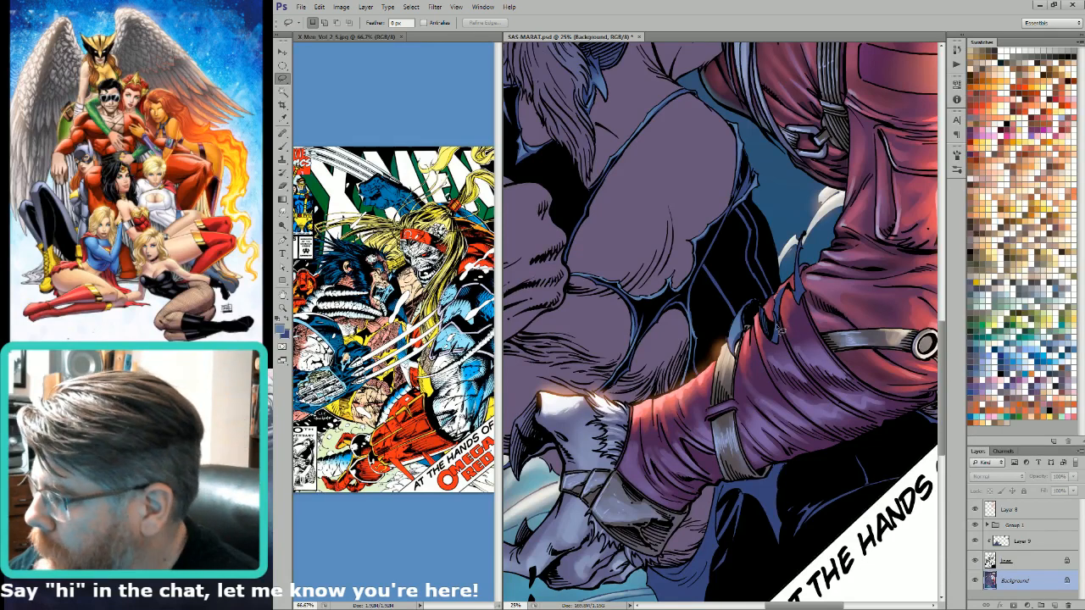
mouse_move(776, 317)
mouse_down()
mouse_move(777, 347)
mouse_move(775, 317)
mouse_up()
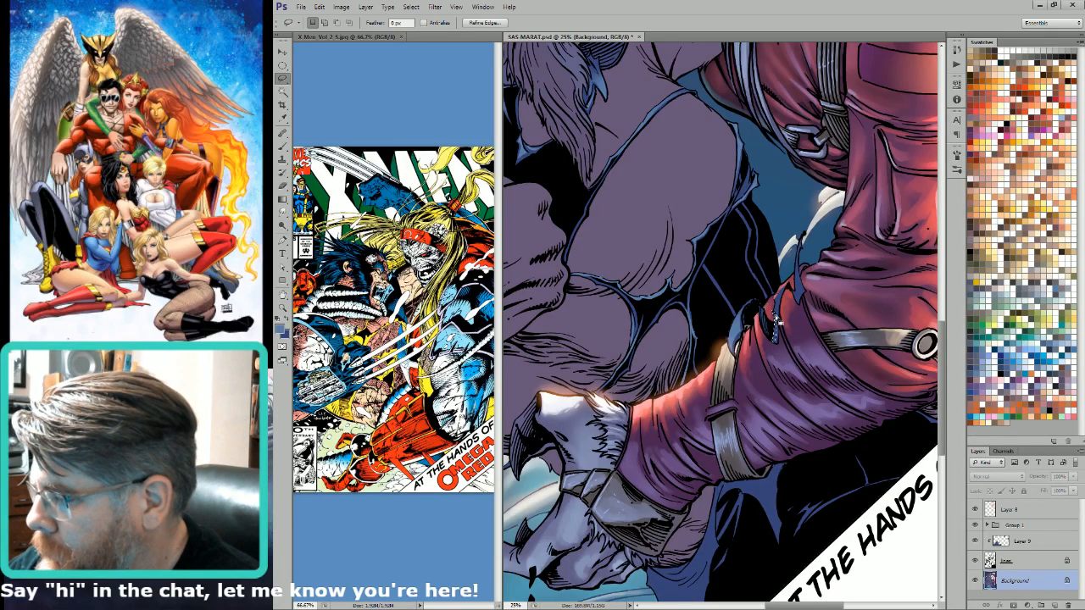
key(g)
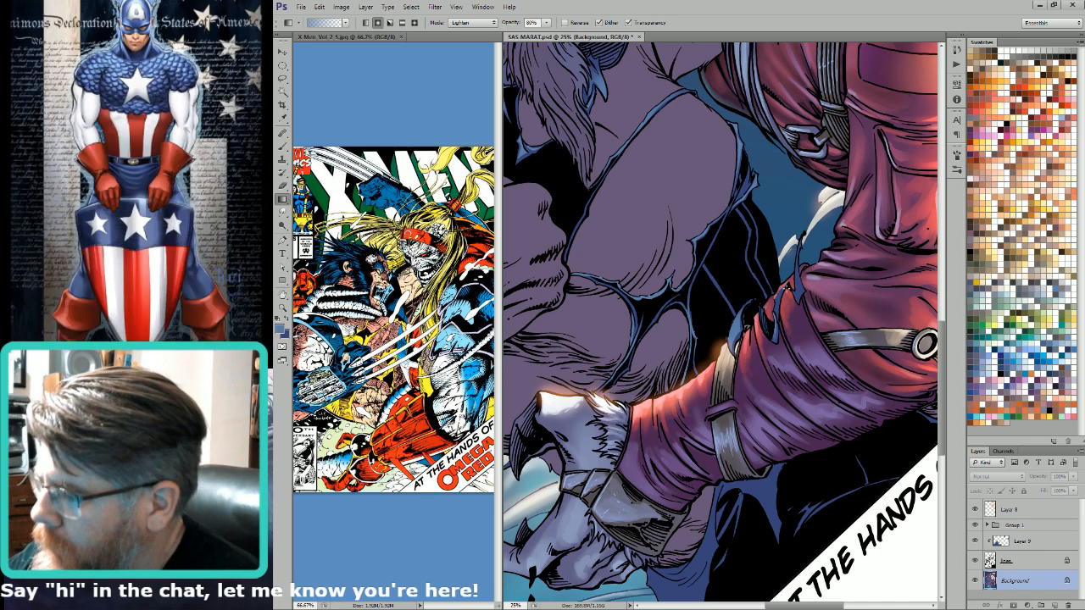
key(l)
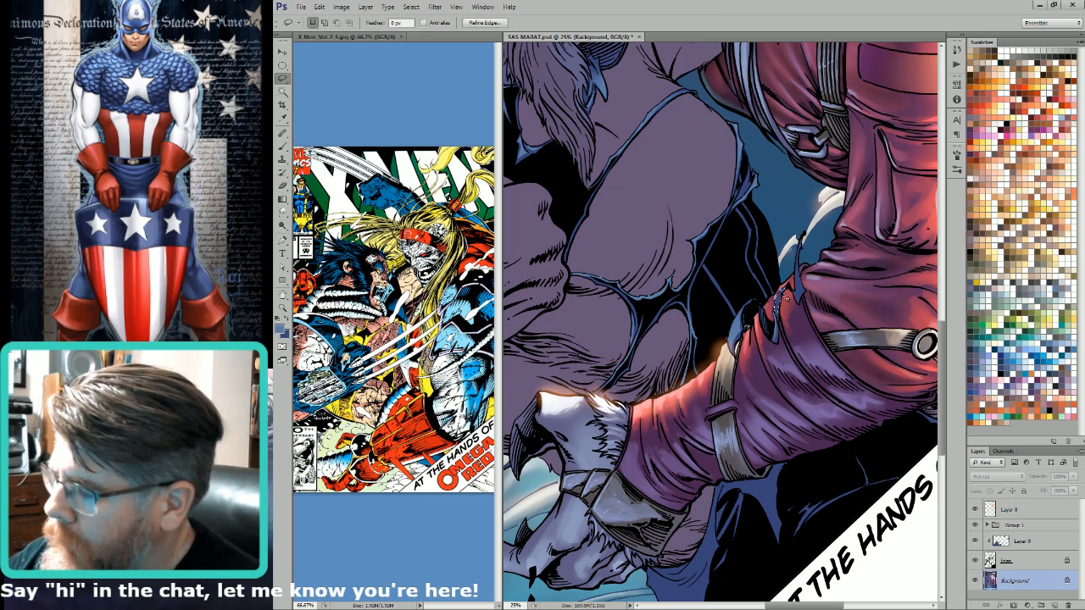
key(g)
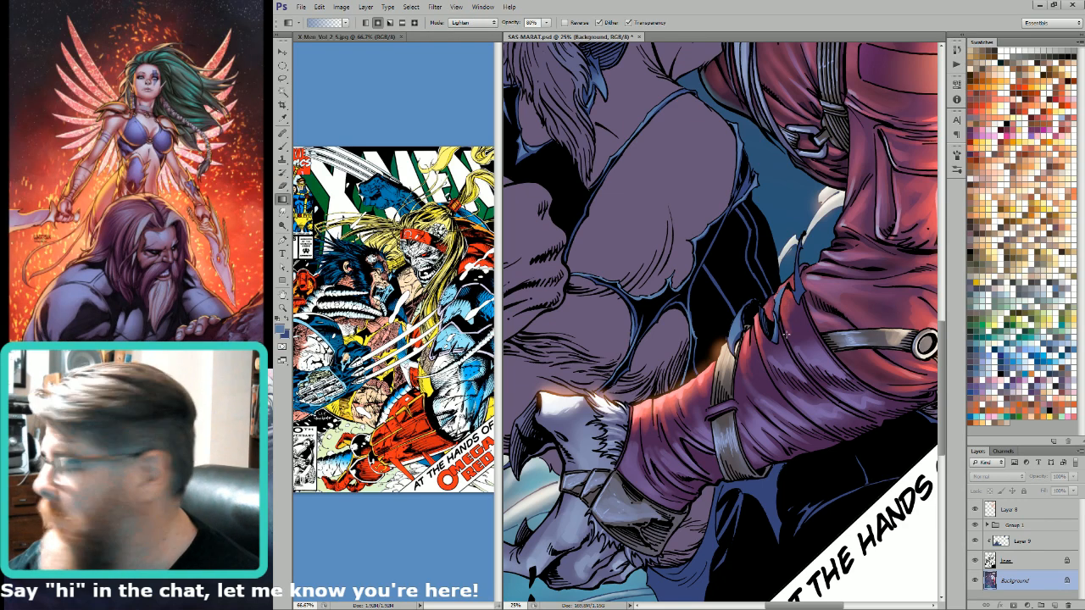
Step: Lasso the narrow torn scrap rising from the red sleeve against the cloud and highlight it with the blue Lighten gradient
key(l)
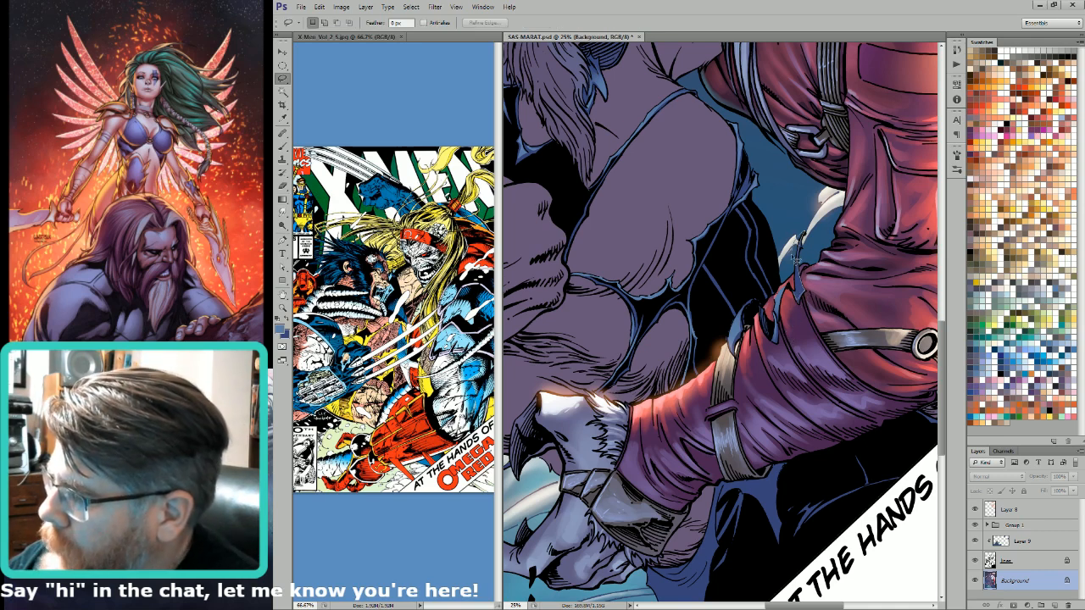
key(w)
key(g)
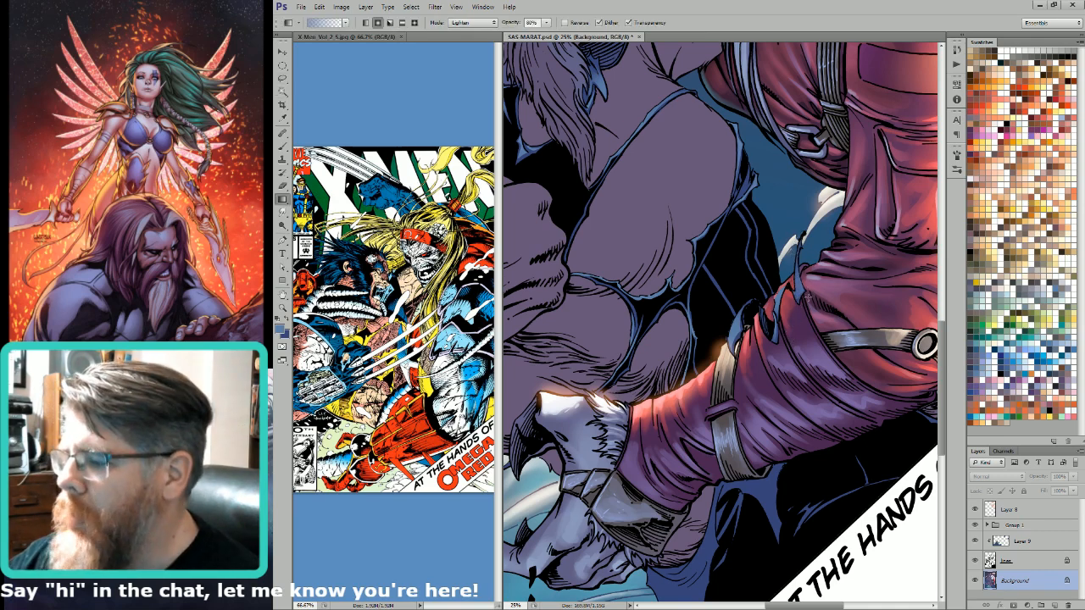
Step: Lasso the large torn fabric point below the clawed hand, exclude unwanted areas from the selection, brush in a soft blue highlight, and deselect
key(l)
drag(721, 568, 806, 342)
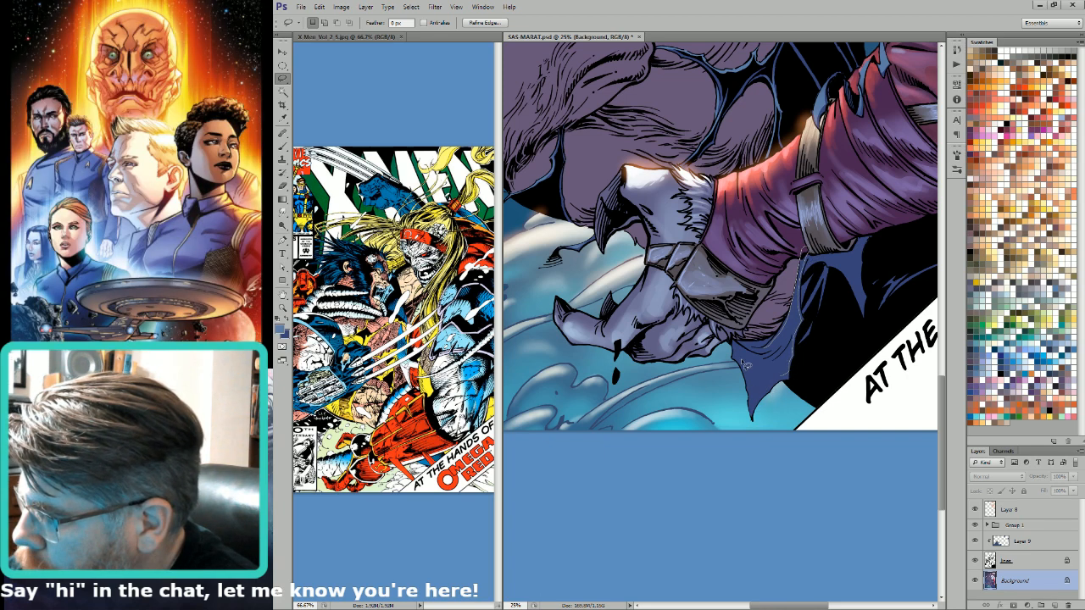
drag(786, 342, 779, 316)
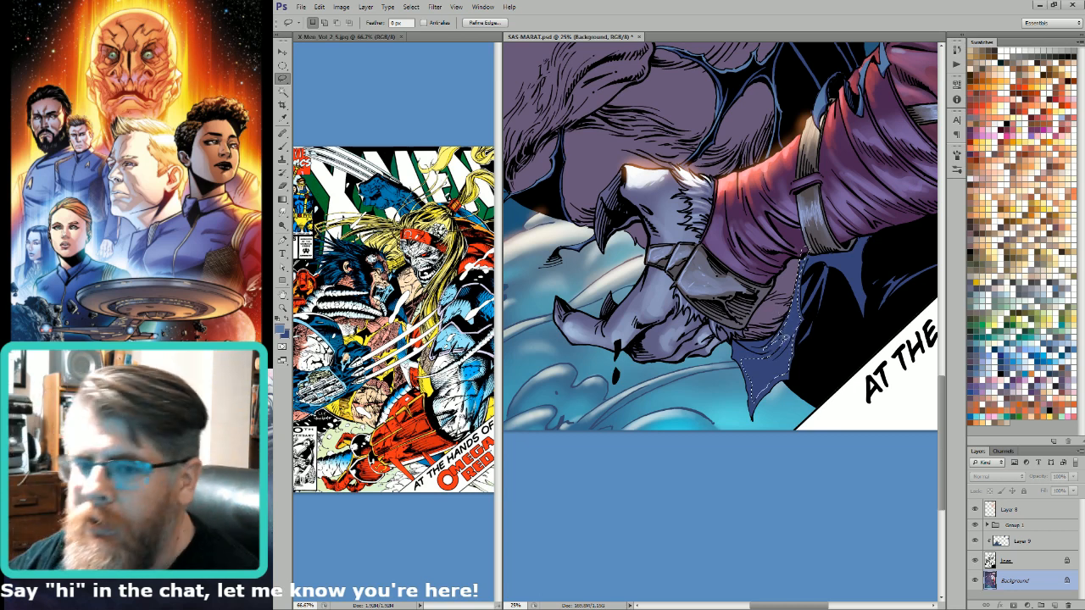
key(w)
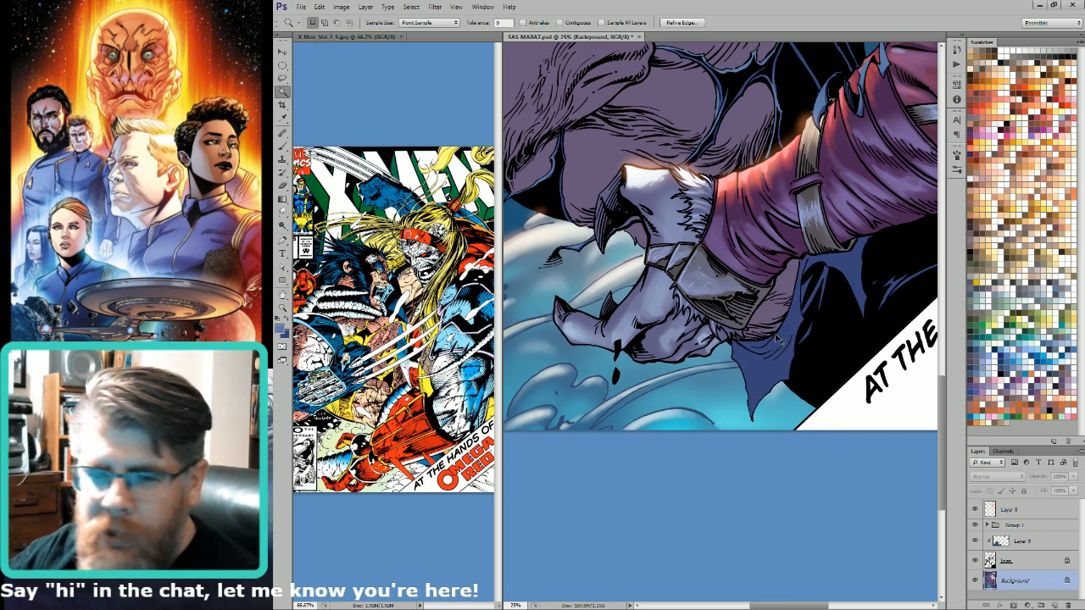
key(b)
mouse_move(799, 301)
mouse_down()
mouse_move(801, 271)
mouse_move(803, 314)
mouse_move(807, 269)
mouse_move(787, 396)
mouse_move(807, 365)
mouse_move(795, 379)
mouse_move(772, 364)
mouse_up()
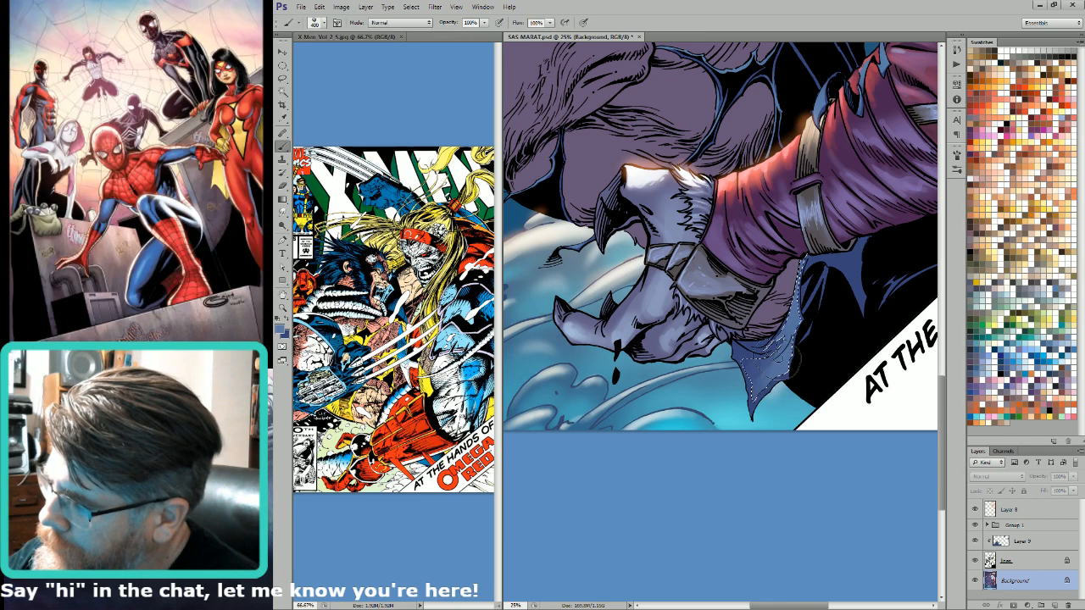
key(ctrl+d)
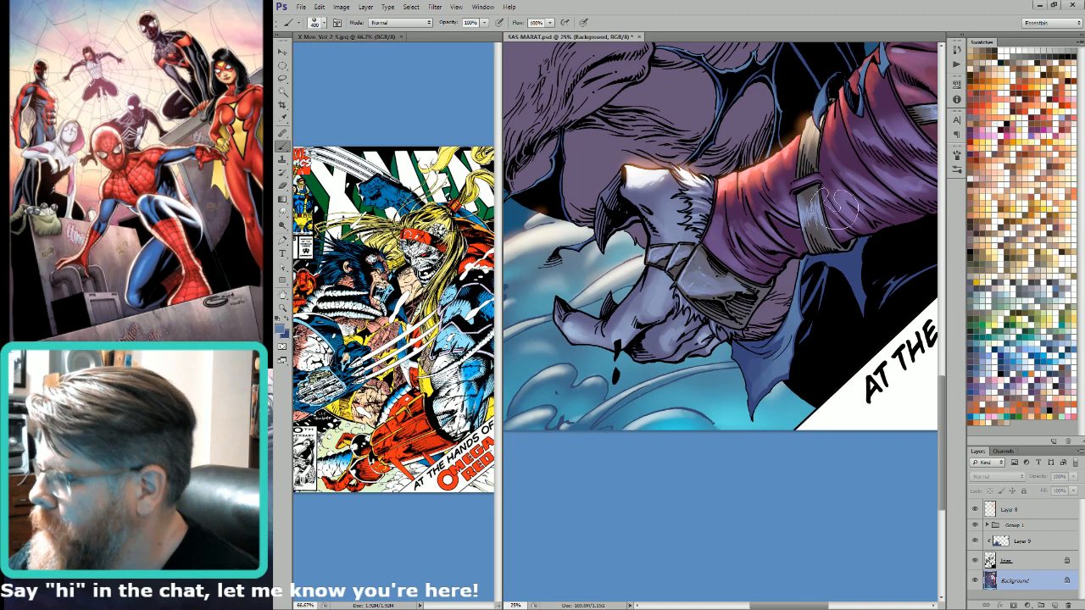
Step: Lasso the torn fabric point hanging below the red sleeve's forearm strap and highlight it with the blue Lighten gradient
key(l)
mouse_move(832, 233)
mouse_down()
mouse_move(821, 267)
mouse_move(852, 339)
mouse_move(849, 285)
mouse_move(805, 257)
mouse_up()
key(g)
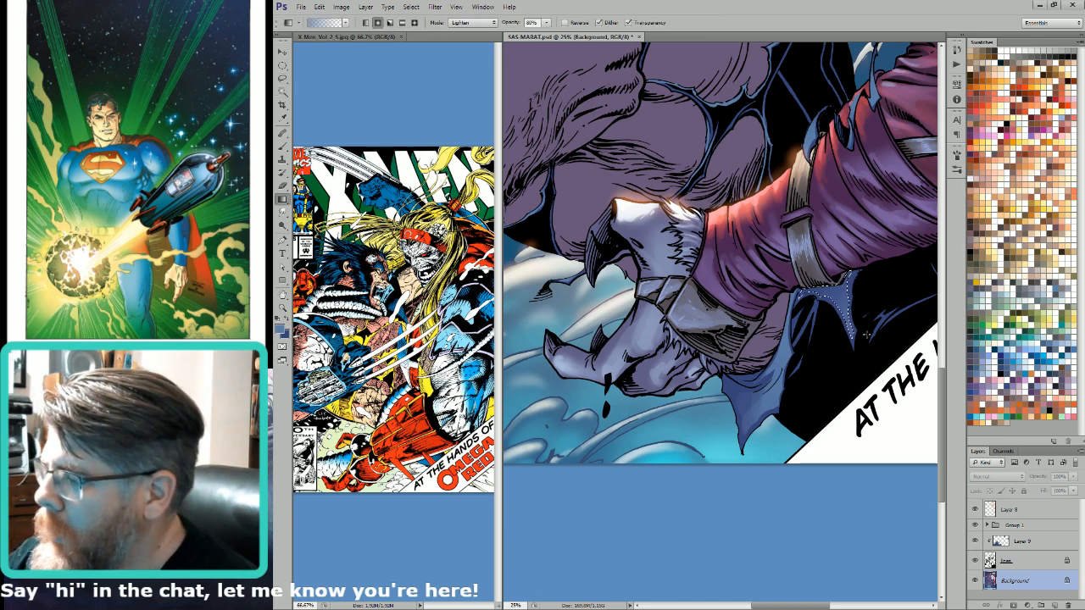
key(l)
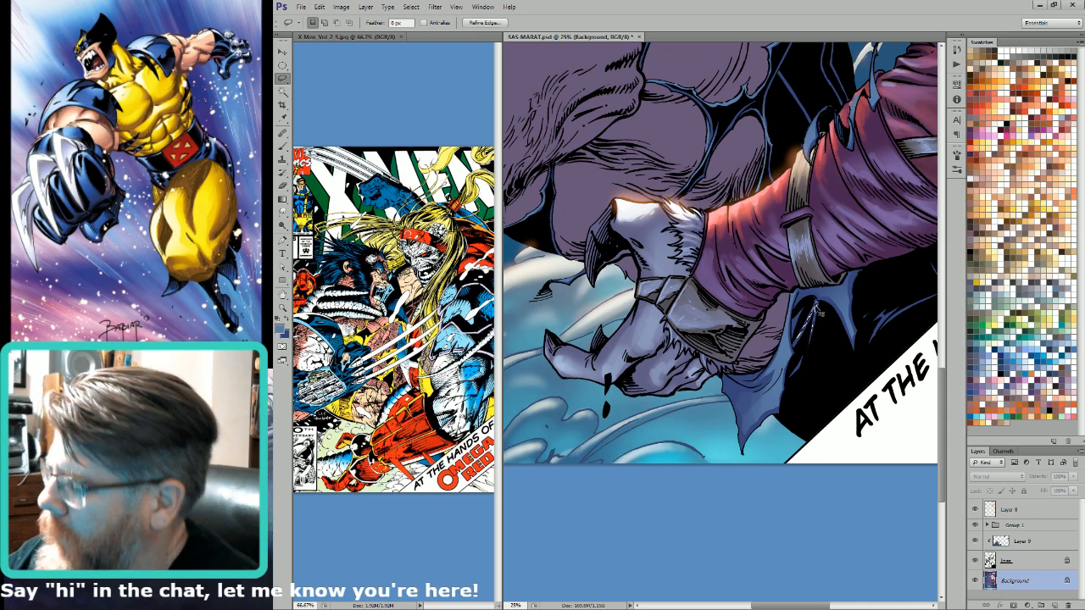
key(g)
drag(816, 298, 826, 322)
Step: Hide Group 1, lasso the torn fabric edge under the fur tuft at the red sleeve's elbow, colour it blue, and deselect
key(l)
drag(916, 255, 726, 403)
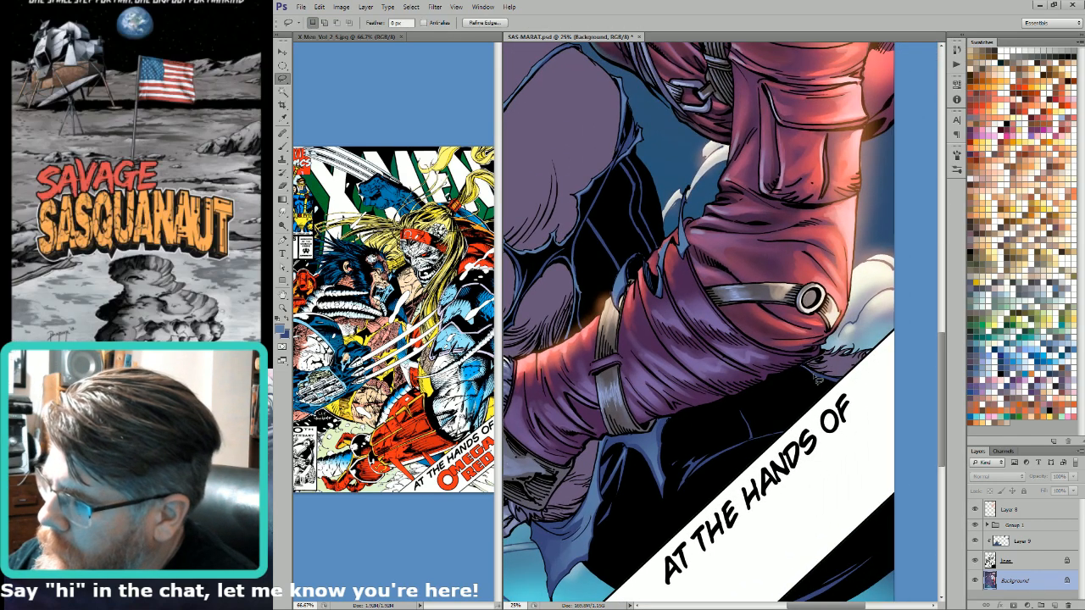
mouse_move(847, 390)
mouse_down()
mouse_move(866, 375)
mouse_move(811, 371)
mouse_up()
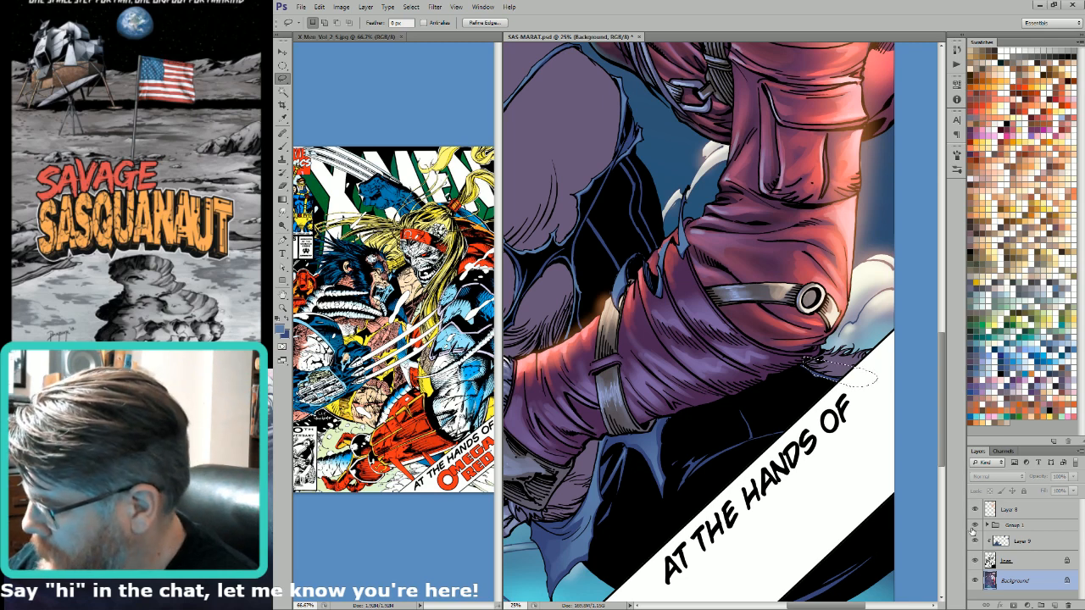
click(975, 526)
key(alt+BackSpace)
key(ctrl+d)
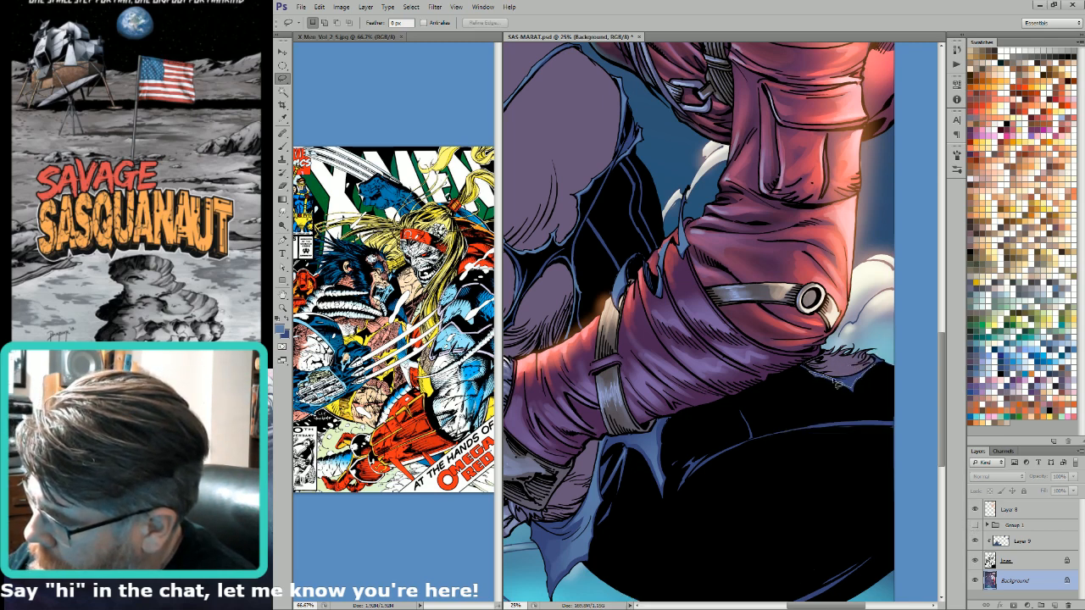
key(g)
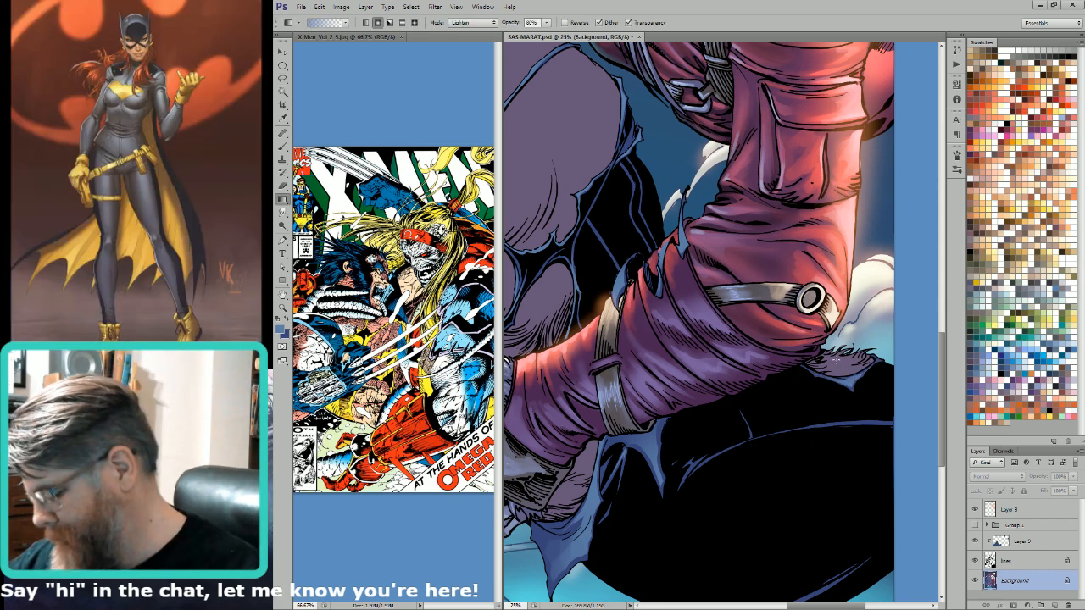
key(l)
Step: Lasso the long curved seam across the dark costume below the red sleeve and highlight it with the Lighten gradient, hiding the selection edges
drag(609, 213, 796, 378)
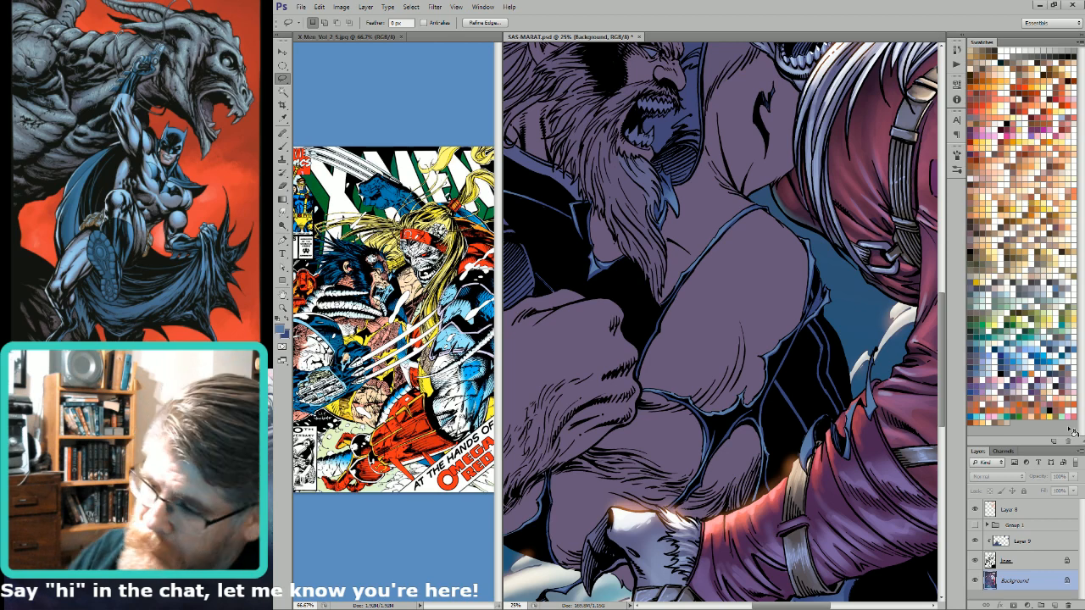
drag(767, 314, 727, 264)
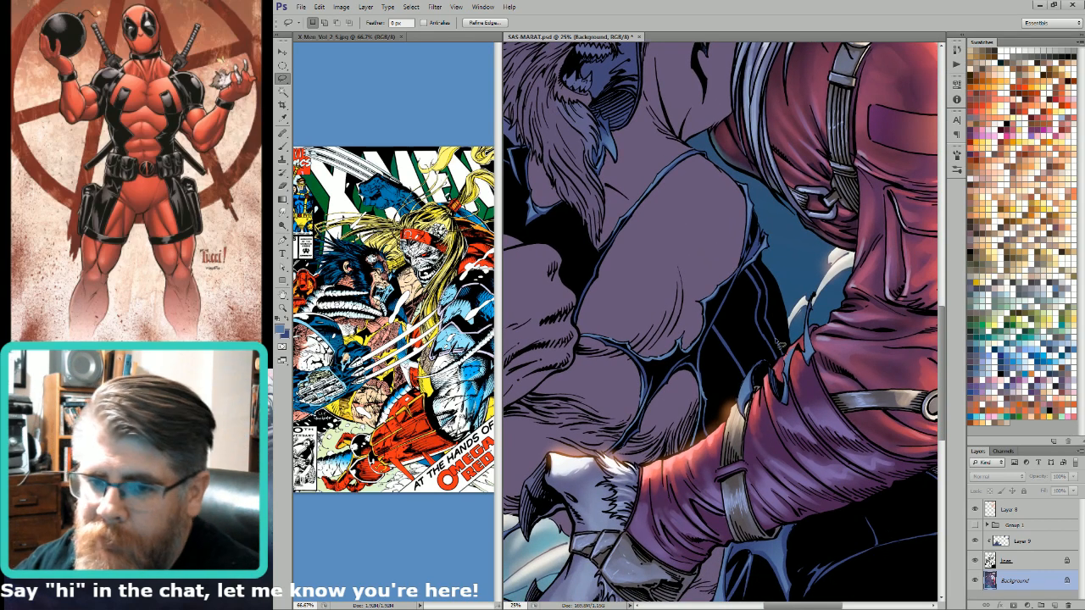
drag(839, 414, 753, 375)
drag(773, 440, 756, 300)
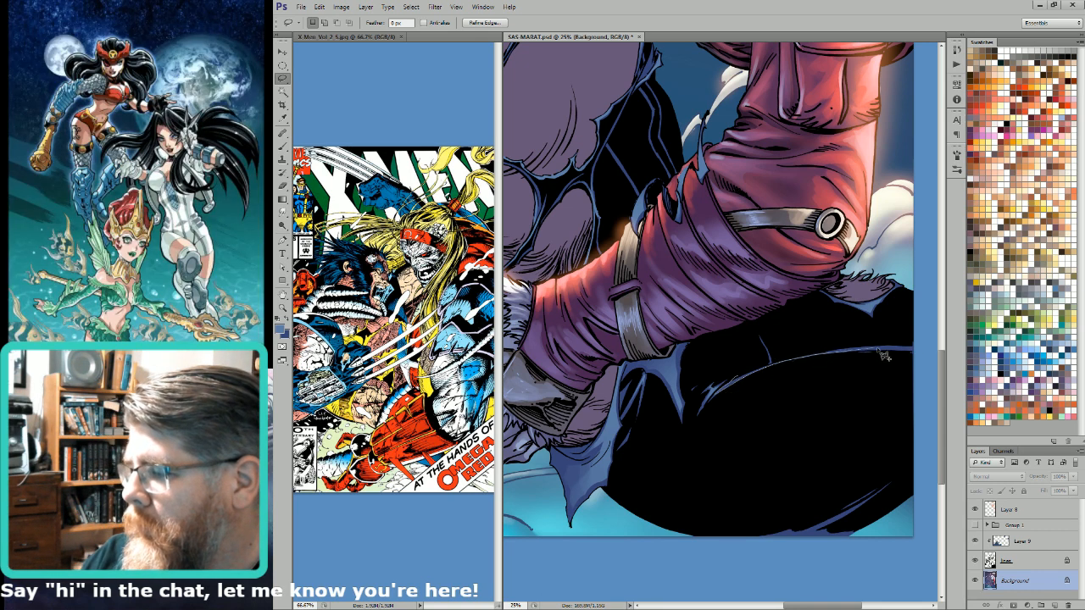
mouse_move(921, 350)
mouse_down()
mouse_move(808, 354)
mouse_move(750, 378)
mouse_move(762, 378)
mouse_up()
key(ctrl+h)
key(g)
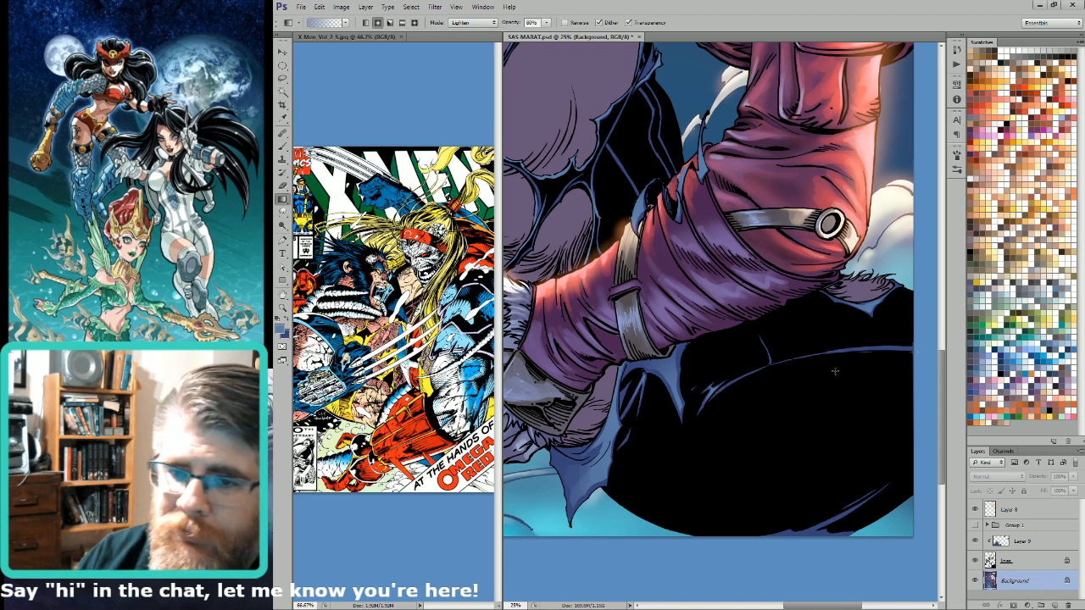
key(ctrl+h)
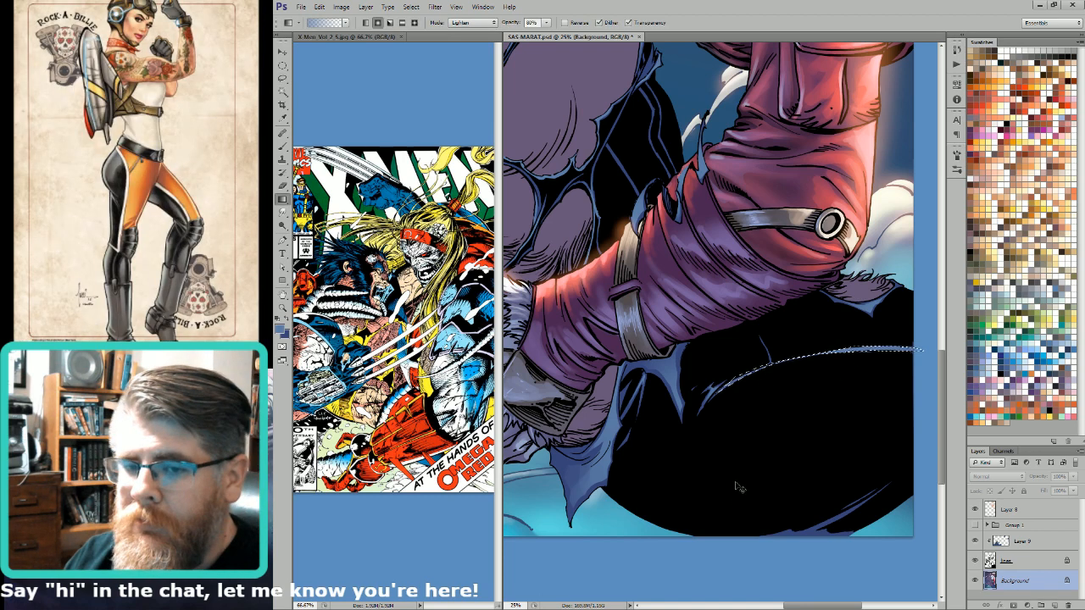
key(ctrl+h)
drag(814, 383, 716, 448)
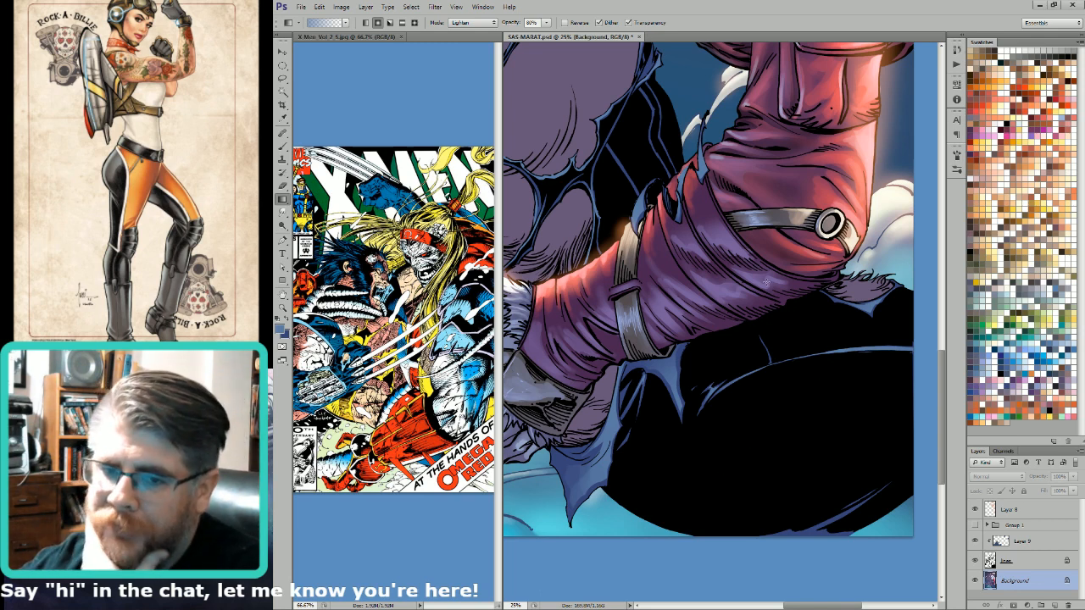
Step: Lasso the narrow torn strip crossing the beast's upper arm below the shoulder armour and highlight it with the Lighten gradient
key(l)
drag(757, 328, 870, 462)
mouse_move(751, 286)
mouse_down()
mouse_move(770, 315)
mouse_move(771, 348)
mouse_up()
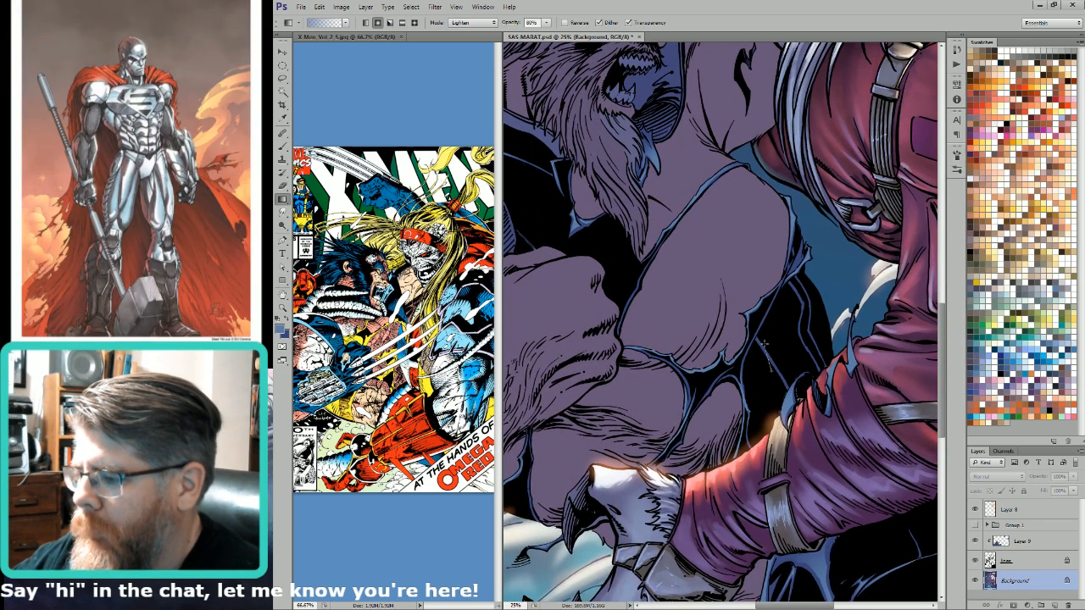
drag(815, 271, 838, 303)
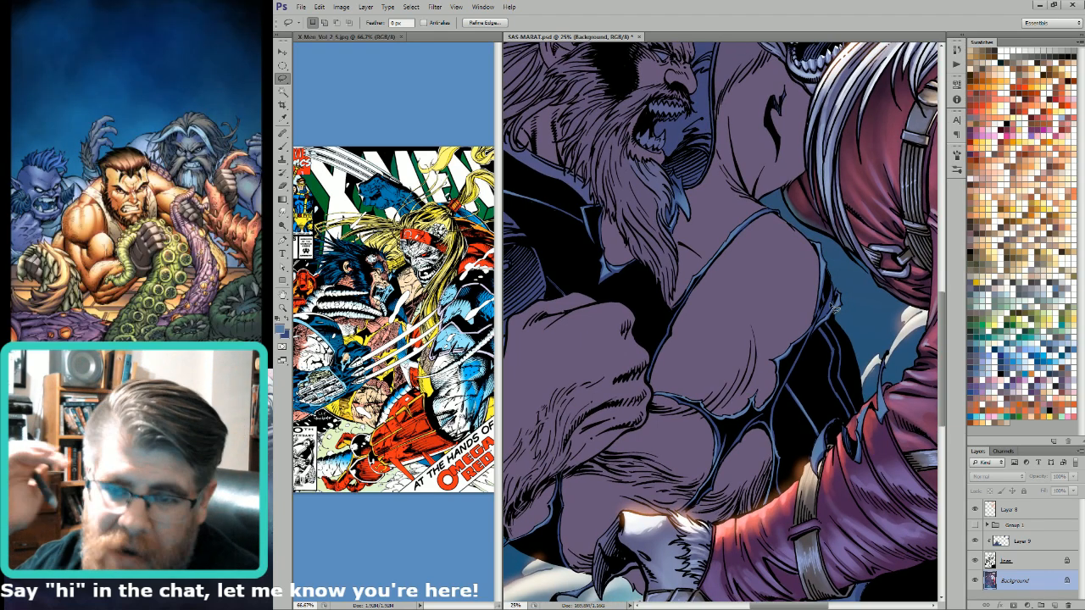
drag(750, 300, 775, 342)
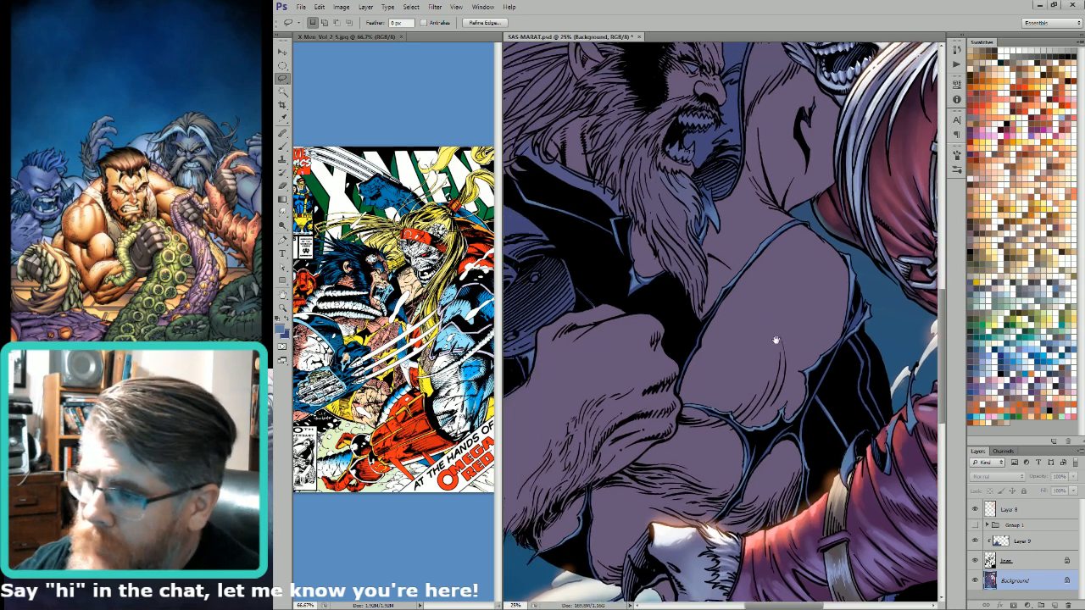
drag(636, 310, 802, 355)
drag(885, 246, 819, 320)
drag(655, 464, 794, 371)
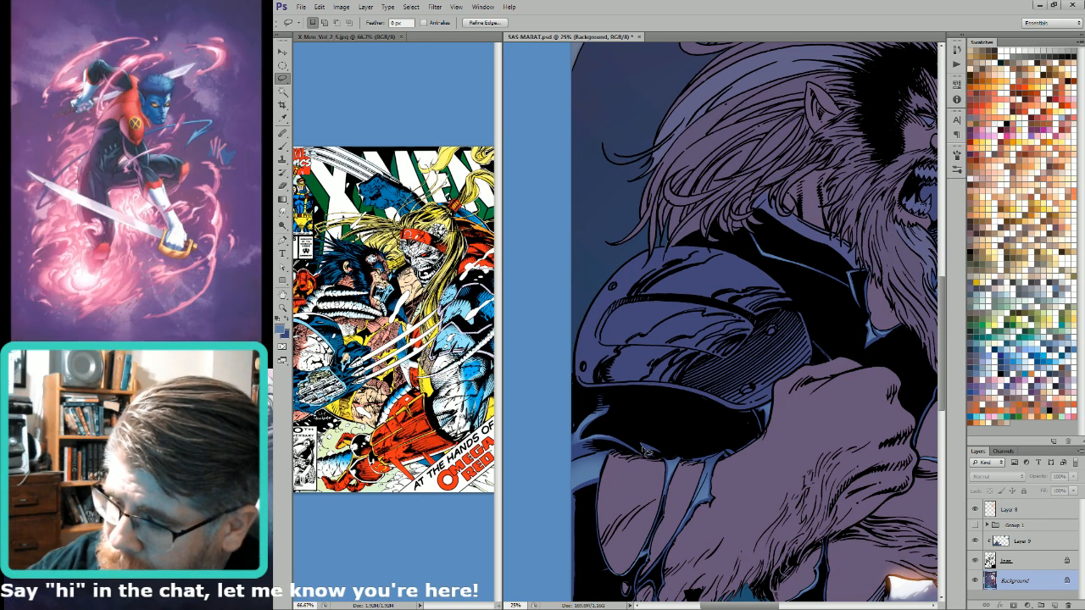
key(g)
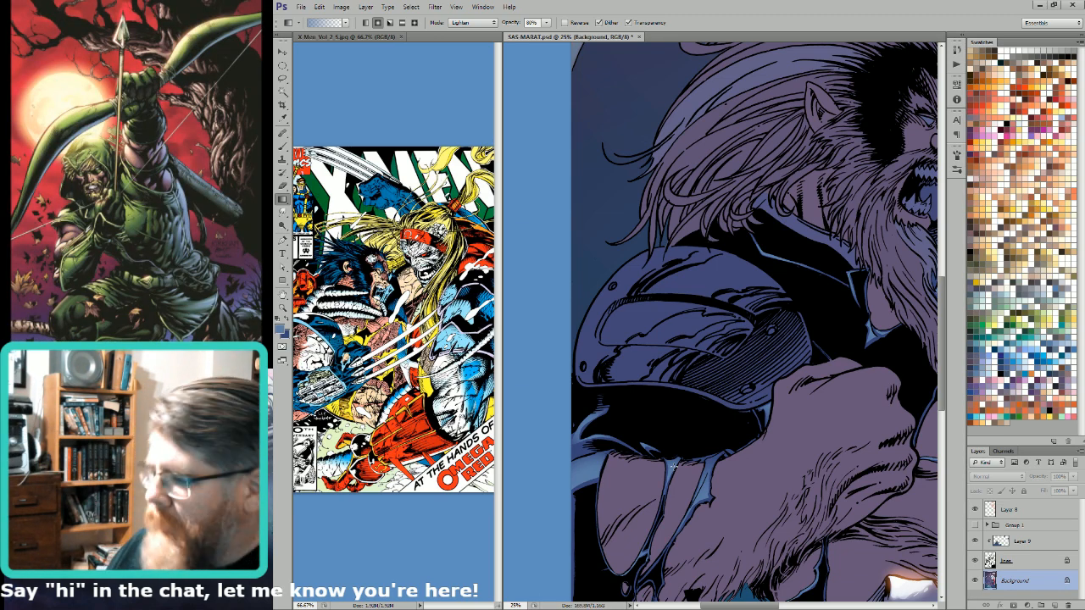
Step: Lasso the seam on the side of the dark costume beside the chest, highlight it with the Lighten gradient, and deselect
drag(935, 196, 801, 315)
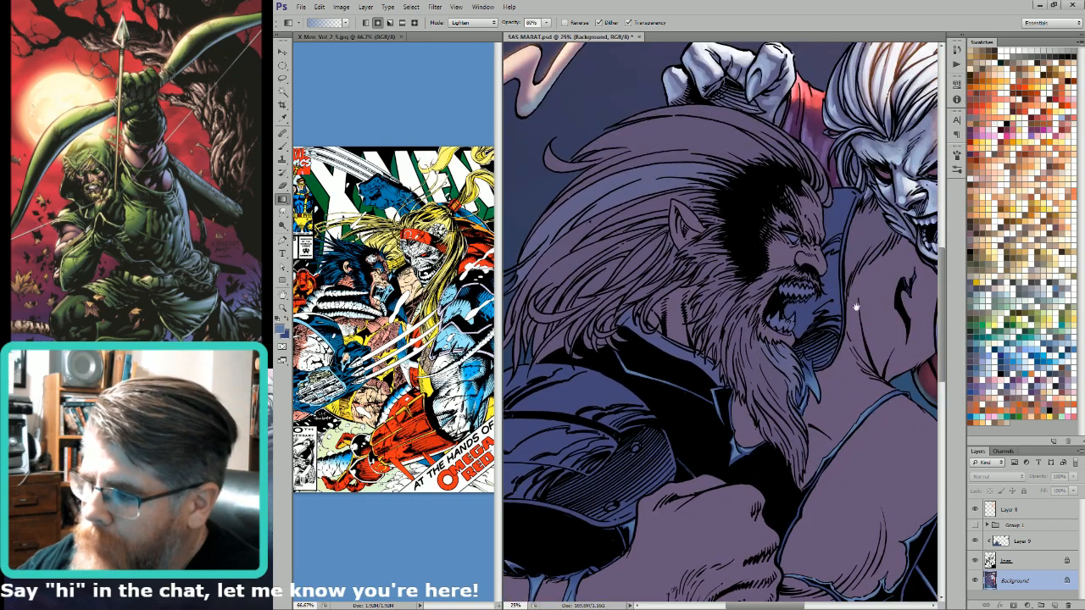
drag(879, 268, 789, 244)
drag(829, 321, 803, 270)
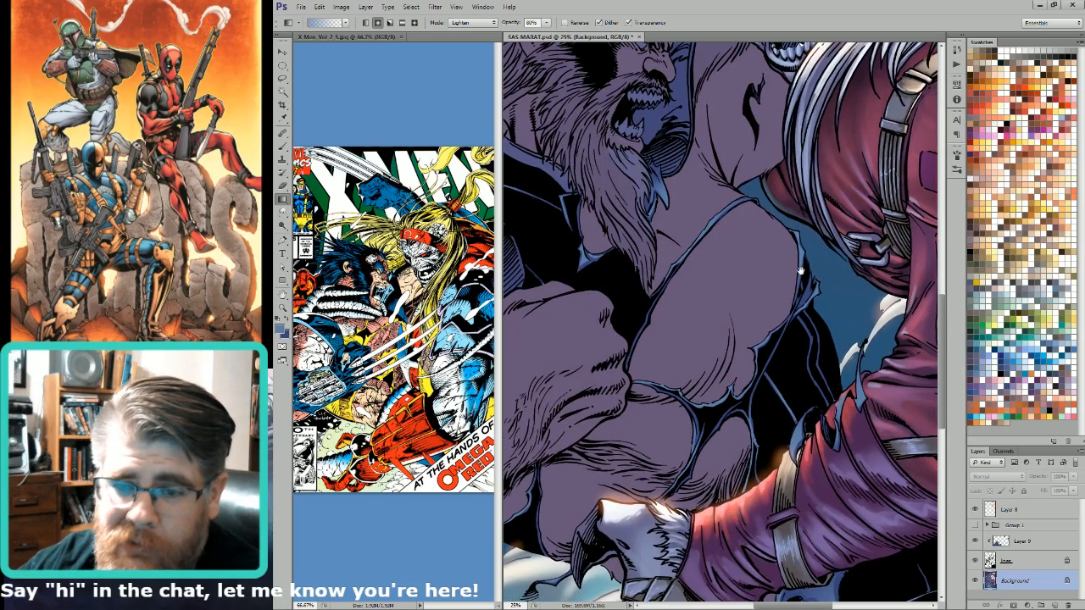
key(l)
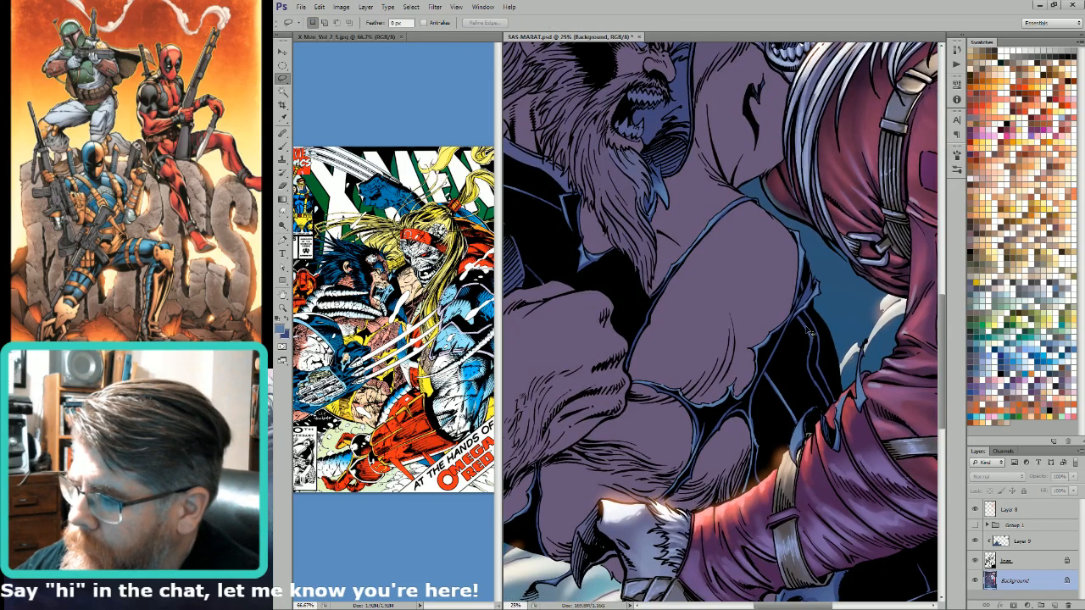
mouse_move(810, 341)
mouse_down()
mouse_move(807, 378)
mouse_move(811, 342)
mouse_move(829, 368)
mouse_up()
key(g)
key(l)
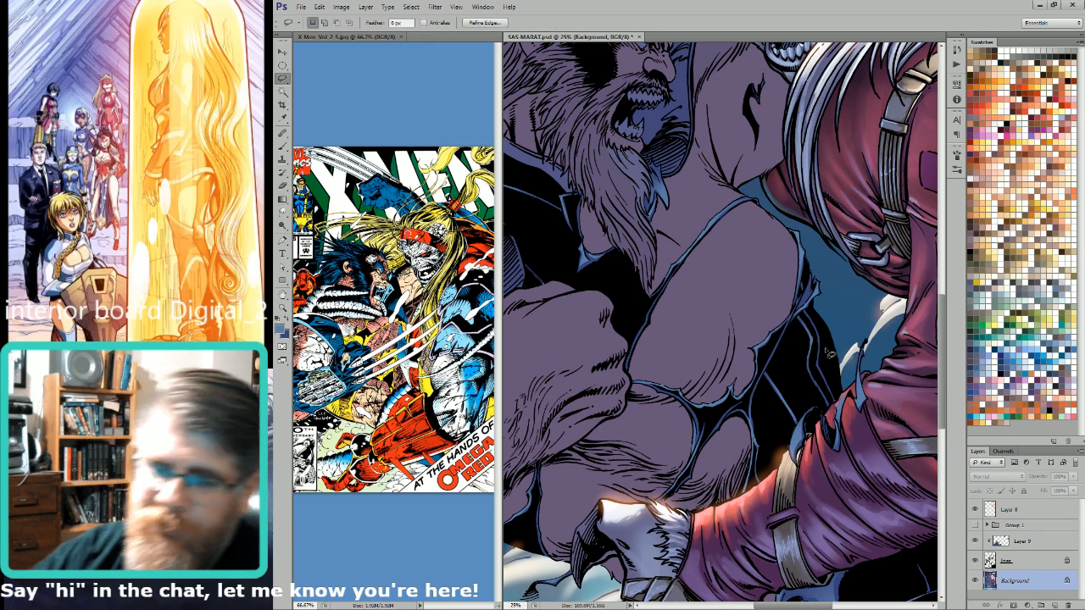
key(ctrl+d)
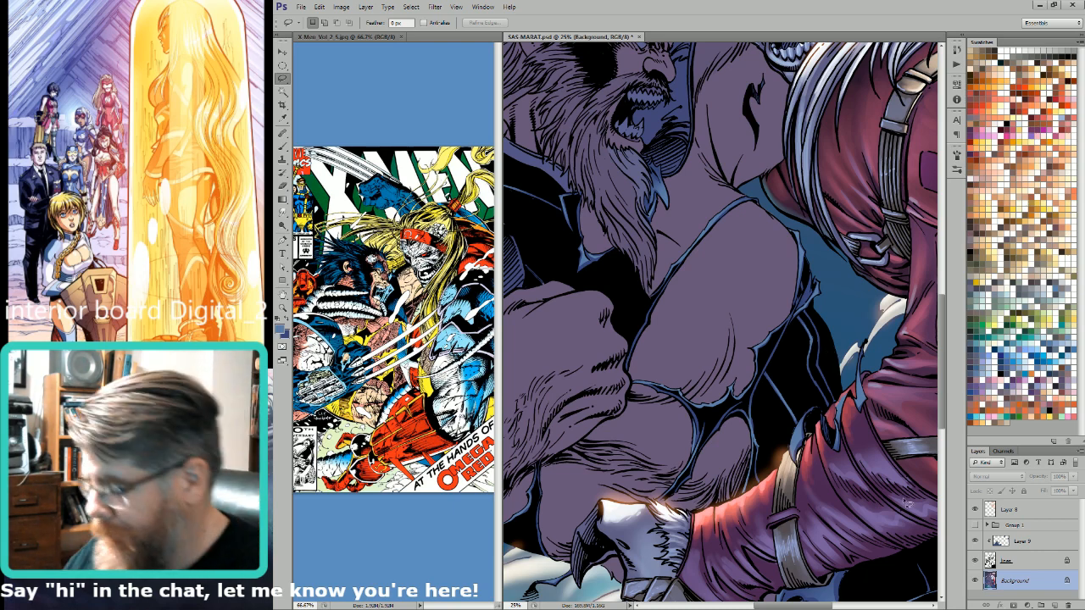
Step: Lasso the torn fabric edge along the chest muscle beside the beard, subtract the skin, and highlight it with the Lighten gradient
drag(841, 349, 712, 252)
drag(818, 451, 811, 223)
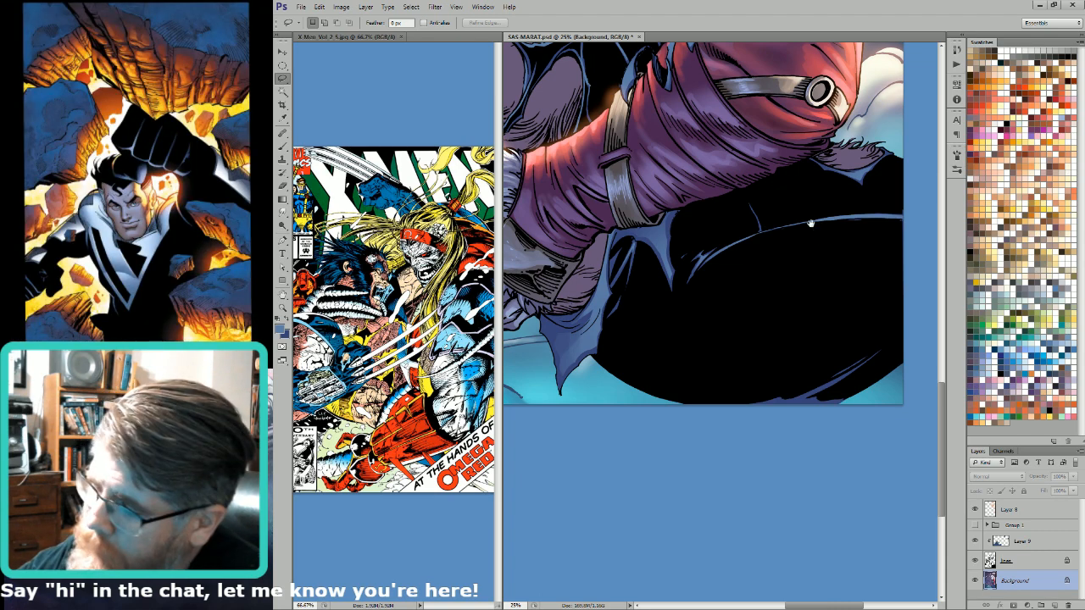
drag(811, 222, 790, 313)
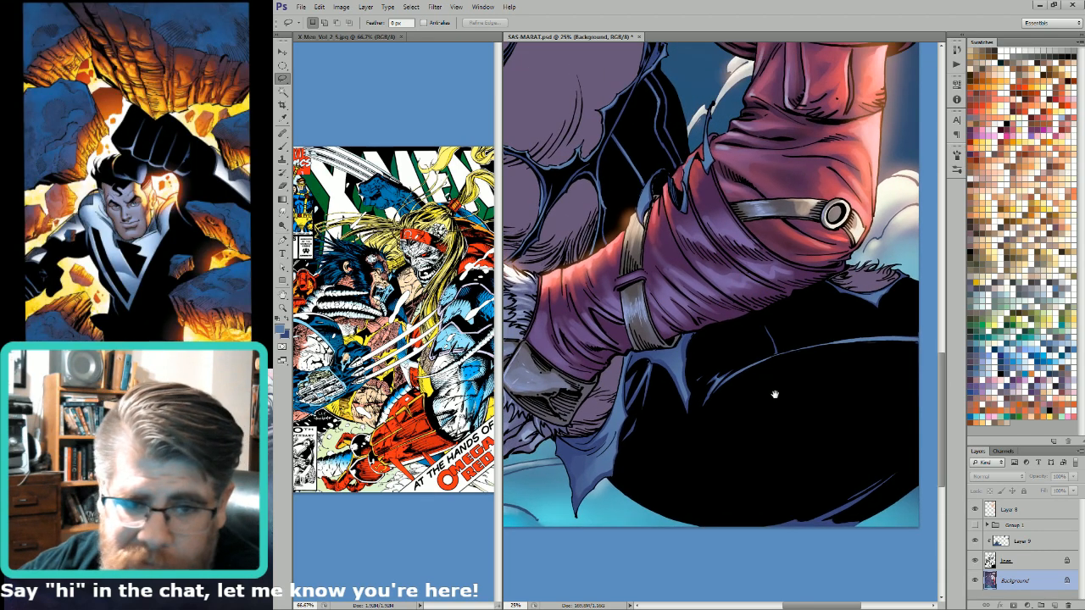
drag(746, 356, 837, 504)
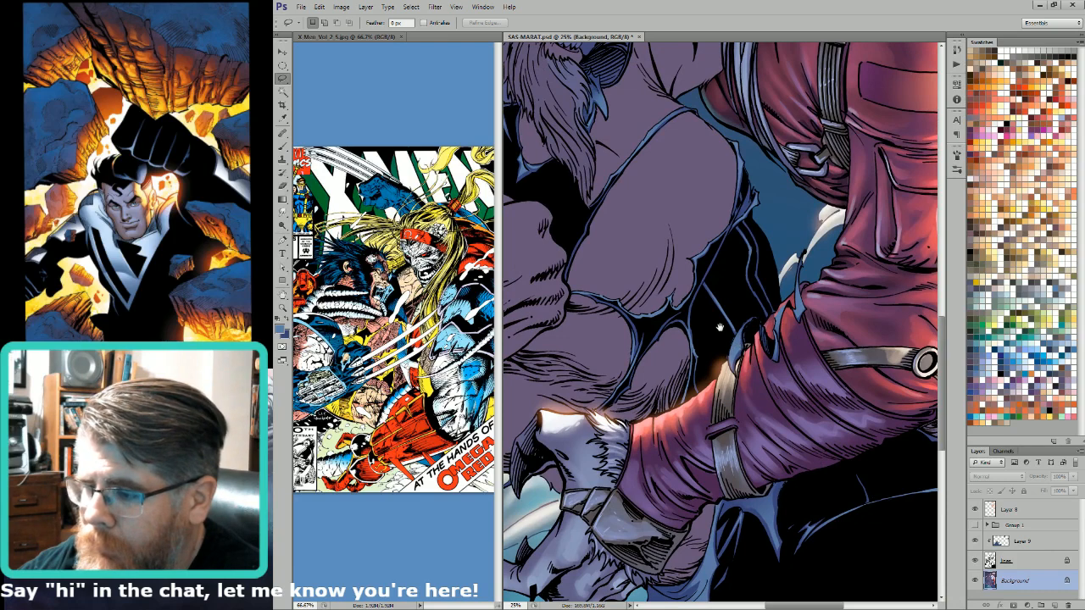
drag(719, 327, 751, 365)
mouse_move(705, 303)
mouse_down()
mouse_move(734, 339)
mouse_move(747, 333)
mouse_up()
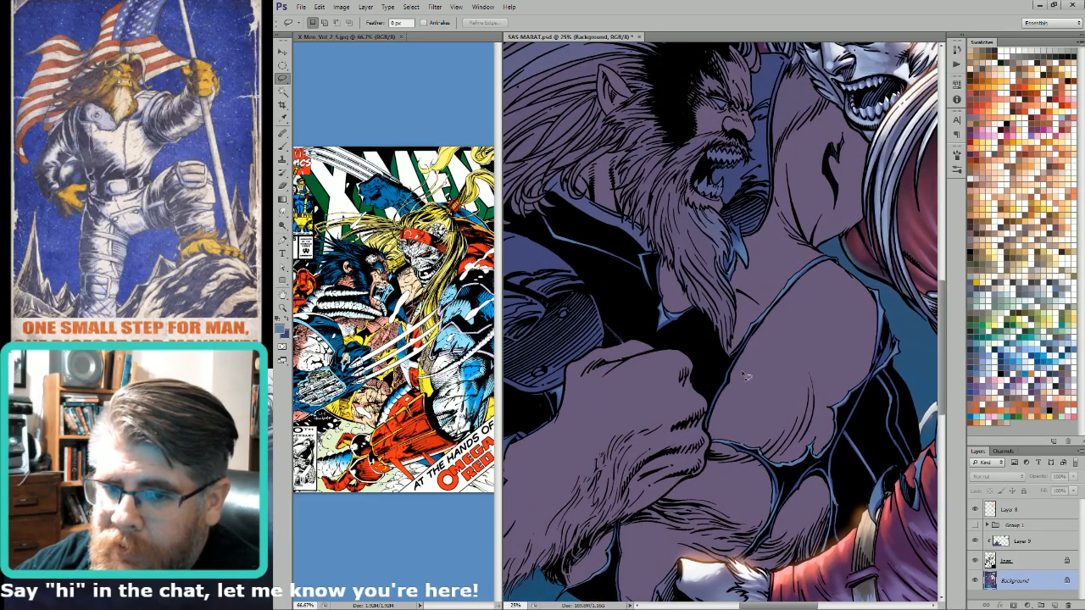
mouse_move(760, 335)
mouse_down()
mouse_move(734, 360)
mouse_move(714, 415)
mouse_move(798, 299)
mouse_up()
key(g)
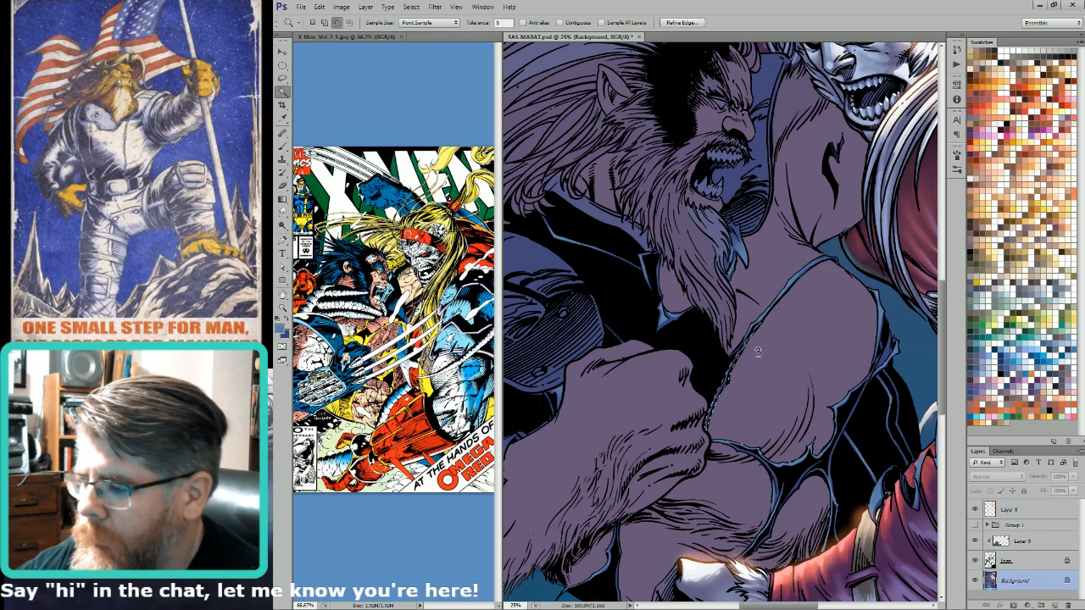
drag(759, 340, 797, 252)
Step: Lasso the torn collar scrap beside the beard, subtract unwanted areas with the Magic Wand, and highlight it with the Lighten gradient
key(l)
drag(751, 212, 787, 306)
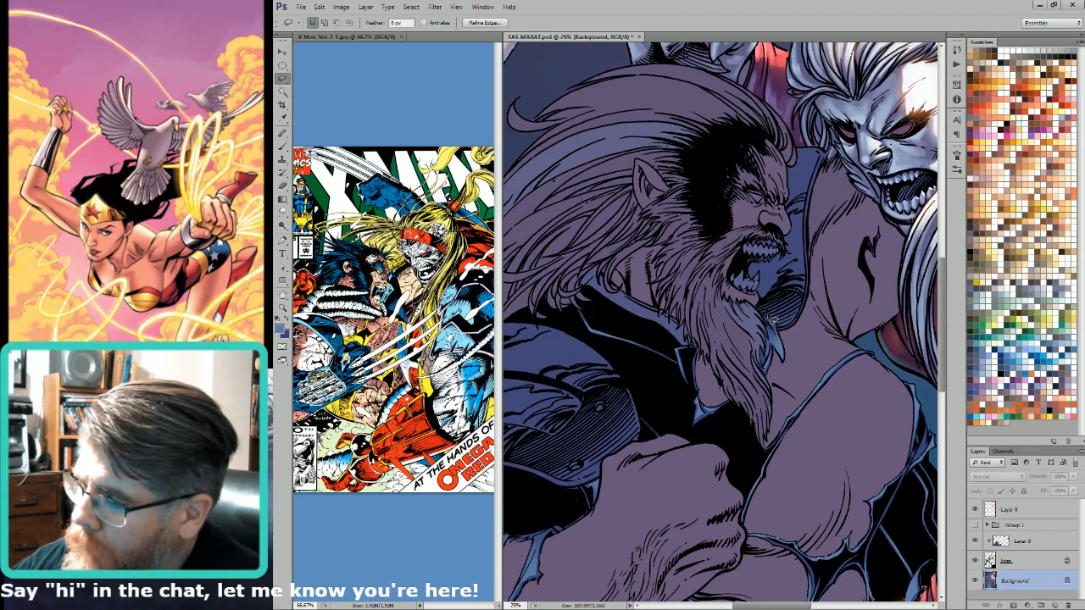
key(w)
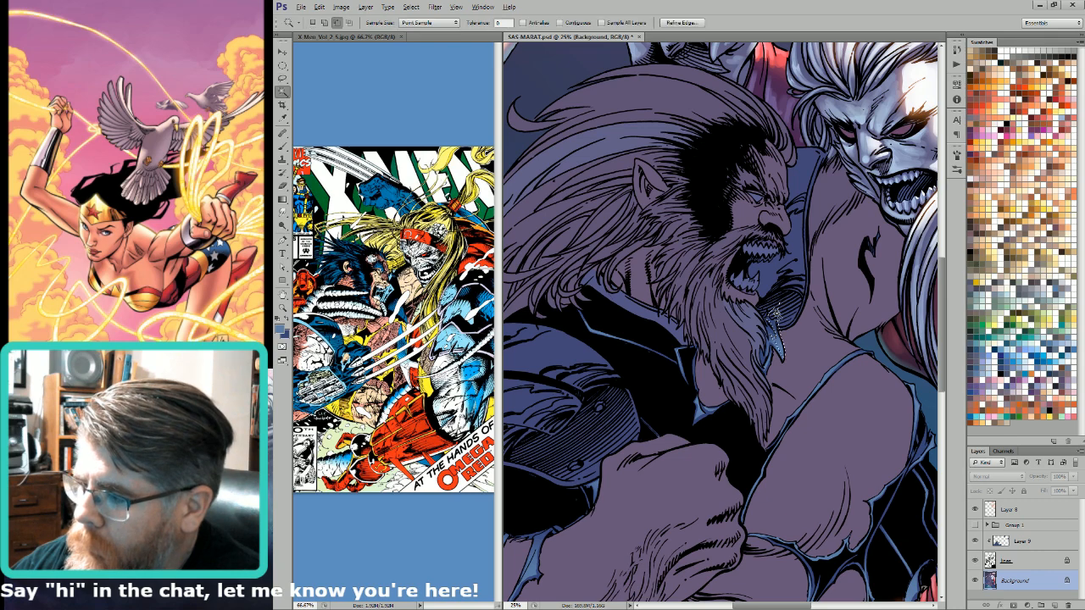
key(g)
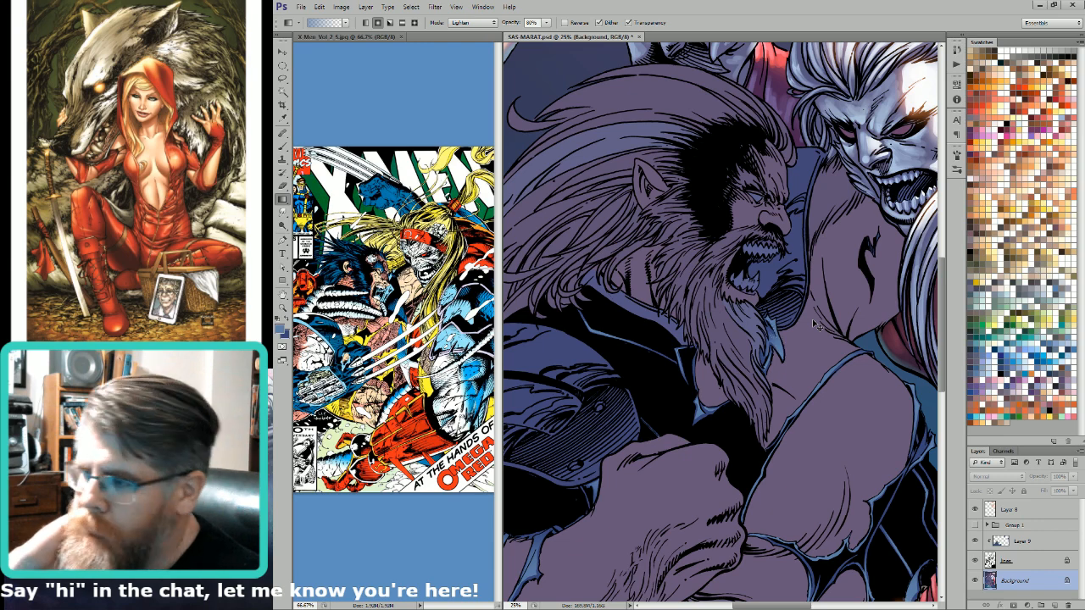
Step: Lasso the wider torn strip beside the furry forearm below the shoulder armour and highlight it with the Lighten gradient
key(l)
drag(648, 290, 703, 300)
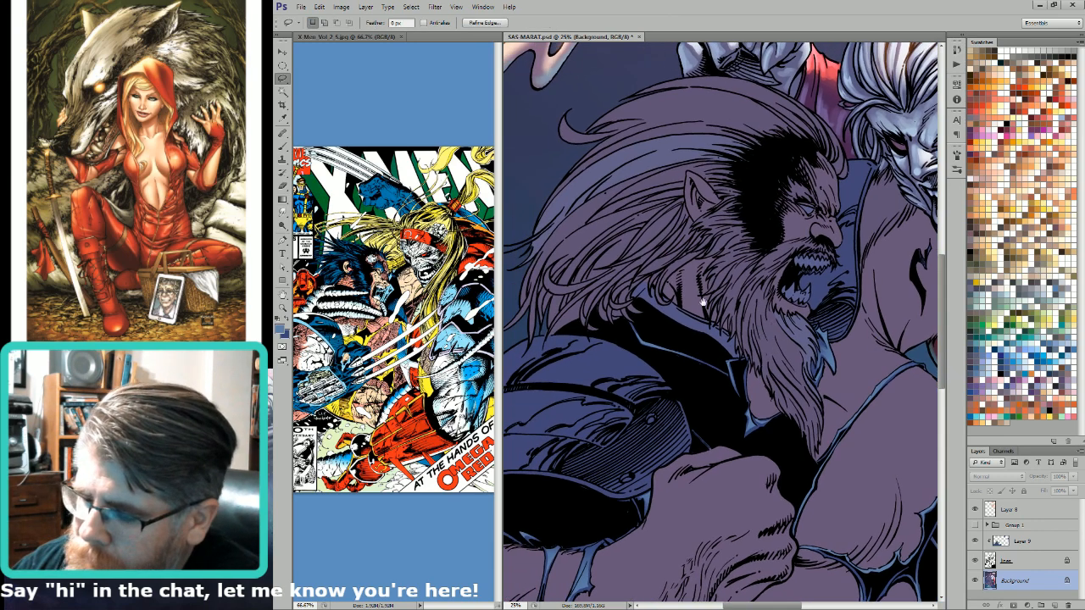
drag(686, 433, 866, 208)
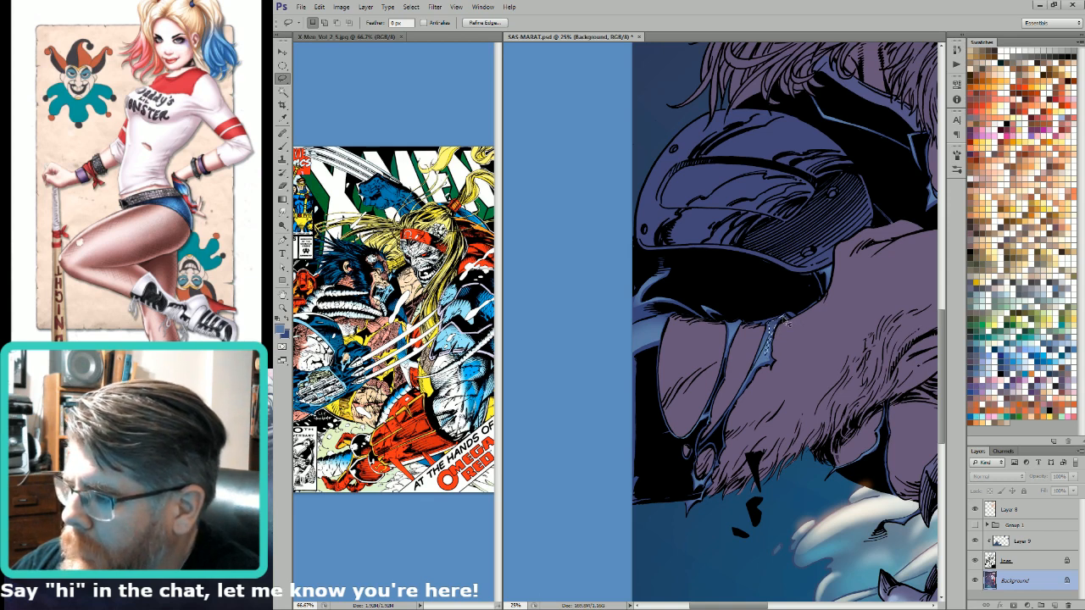
key(g)
key(l)
Step: Lasso the torn cloth under the shoulder armour at the canvas edge and highlight it with the Lighten gradient
drag(756, 311, 786, 323)
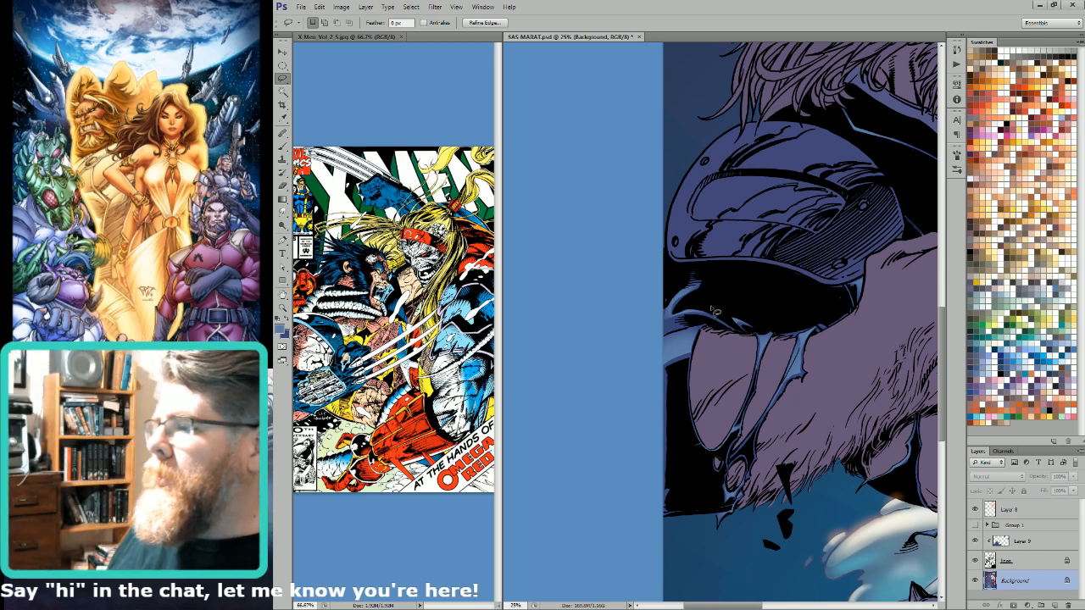
click(714, 311)
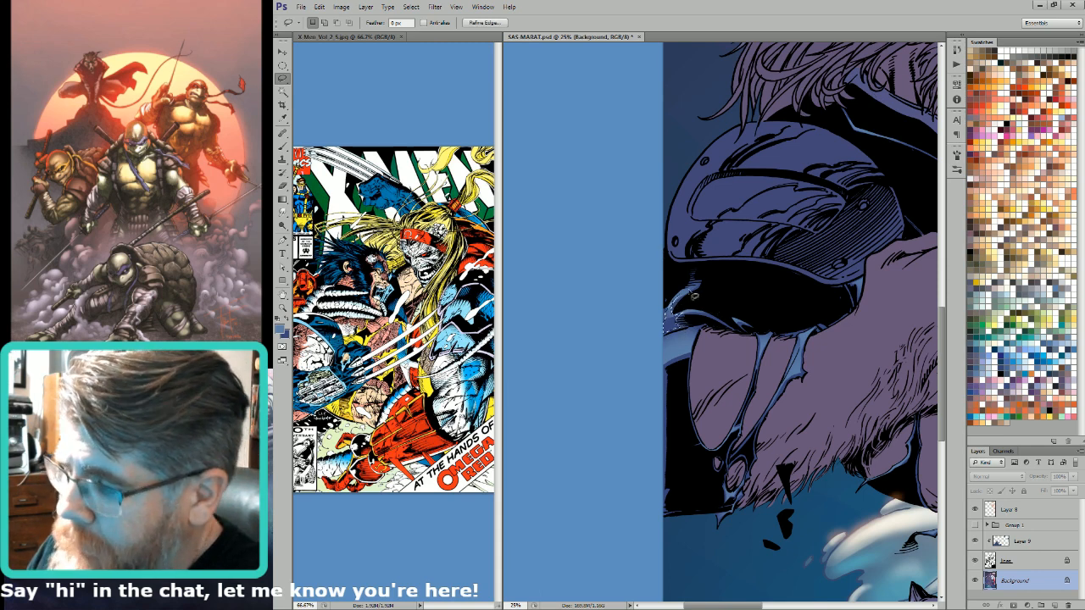
key(g)
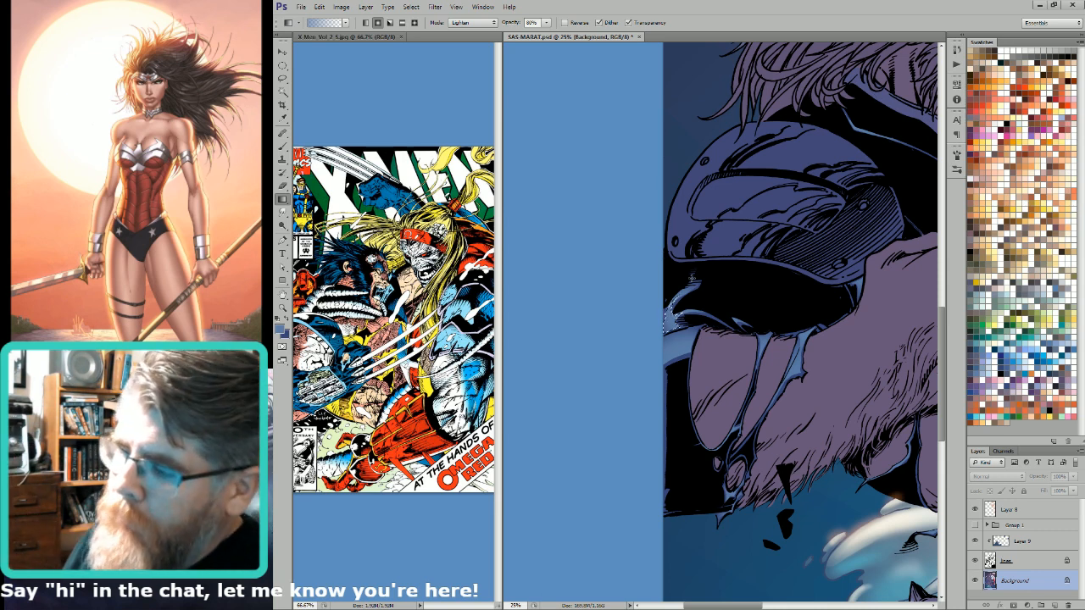
Step: Lasso the costume seam between the bare chest and the red sleeve and highlight it with the Lighten gradient
key(ctrl+minus)
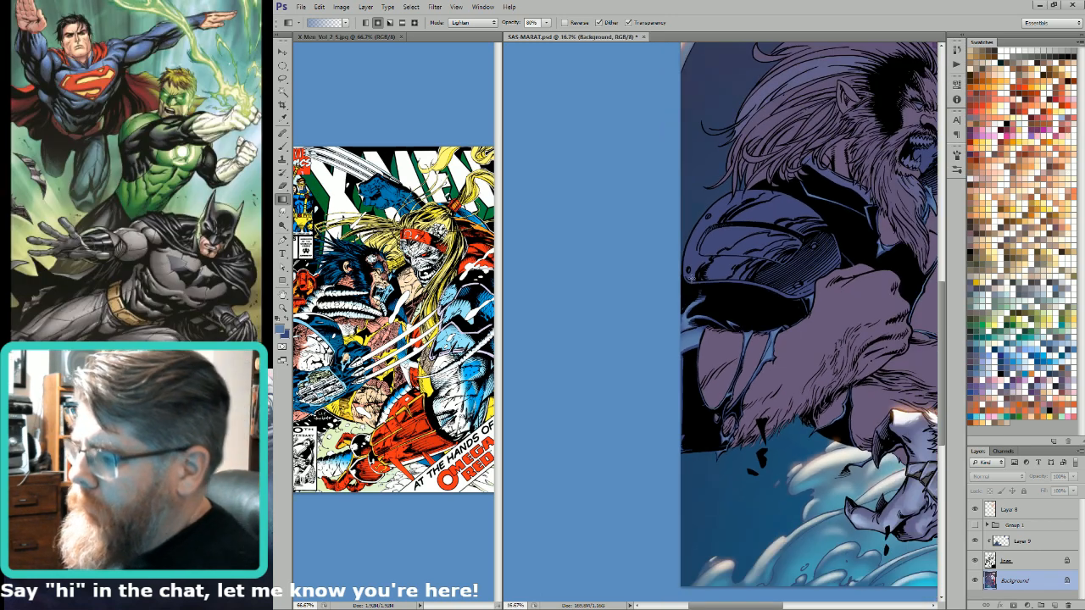
drag(873, 448, 759, 458)
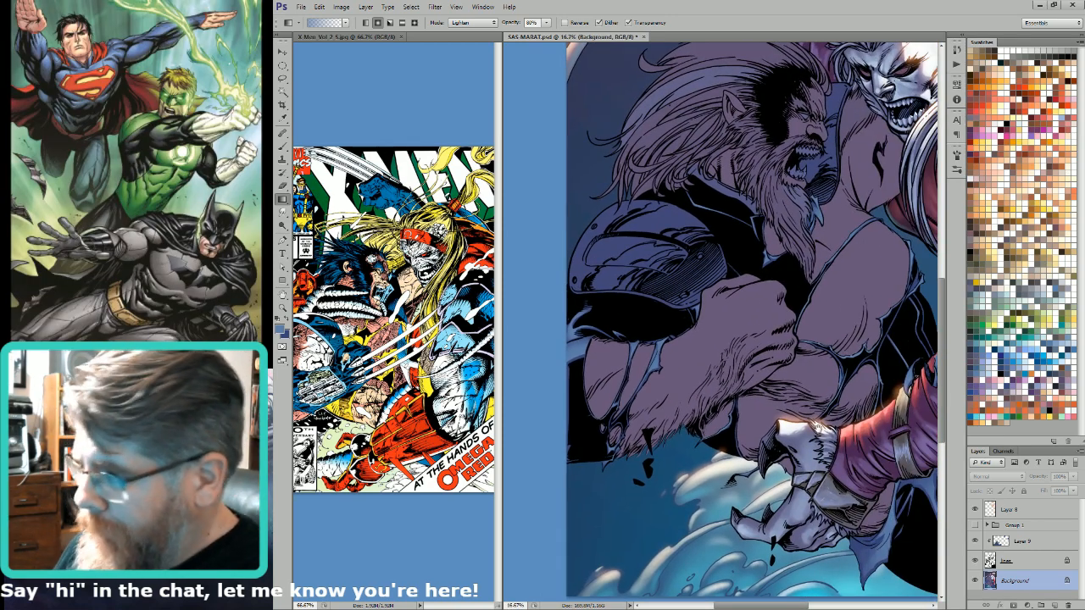
drag(863, 405, 774, 456)
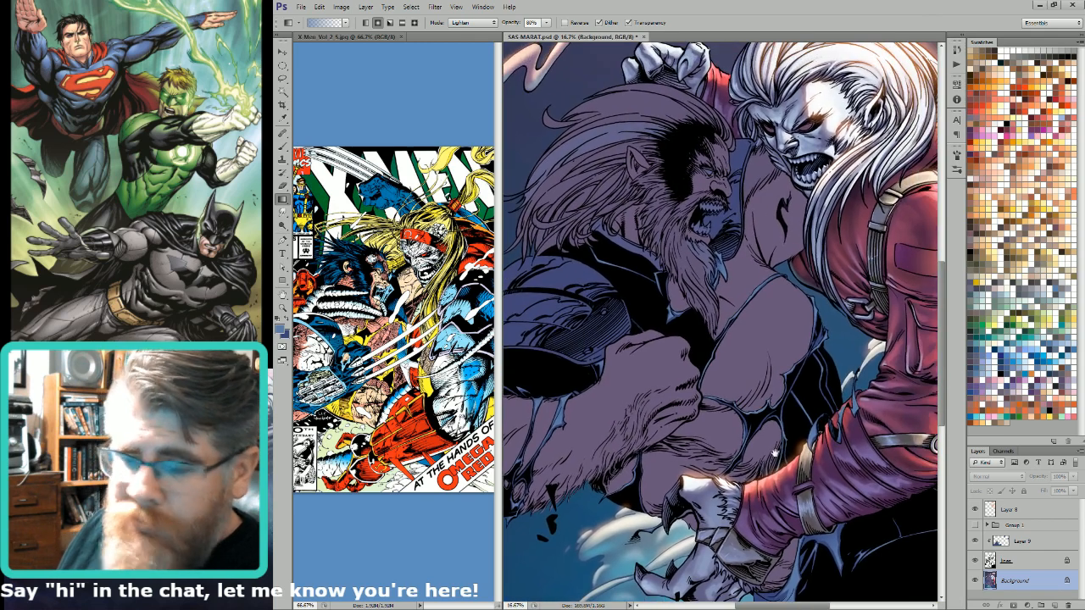
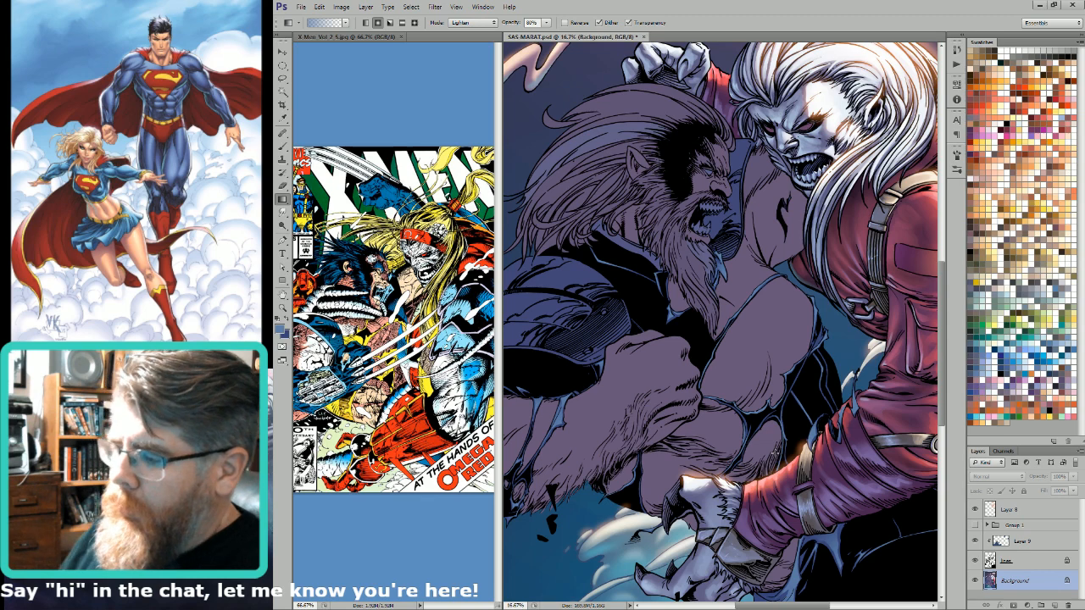
drag(824, 456, 873, 456)
key(l)
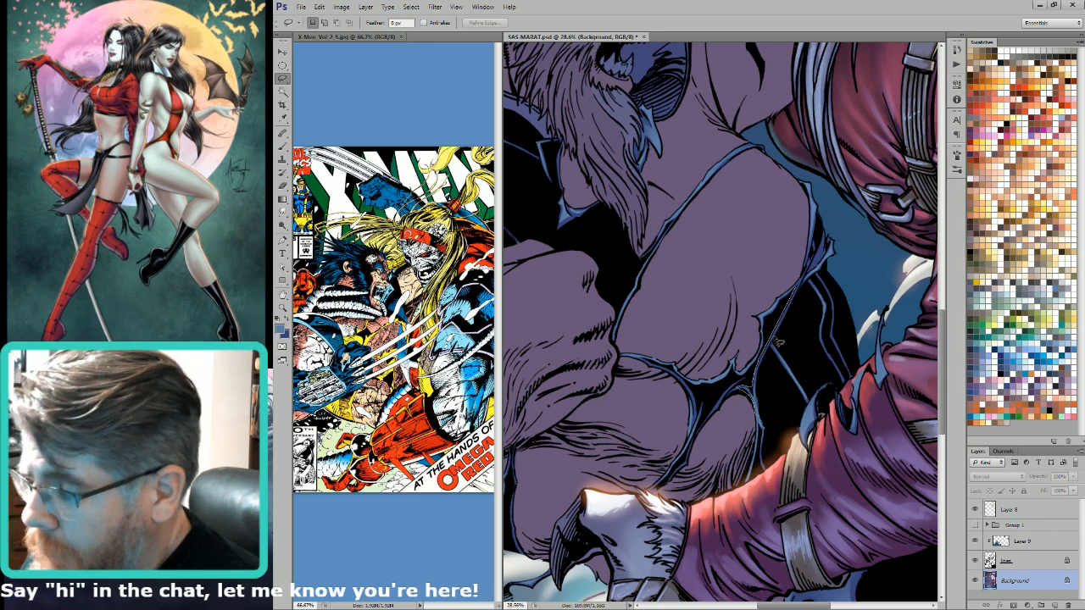
key(g)
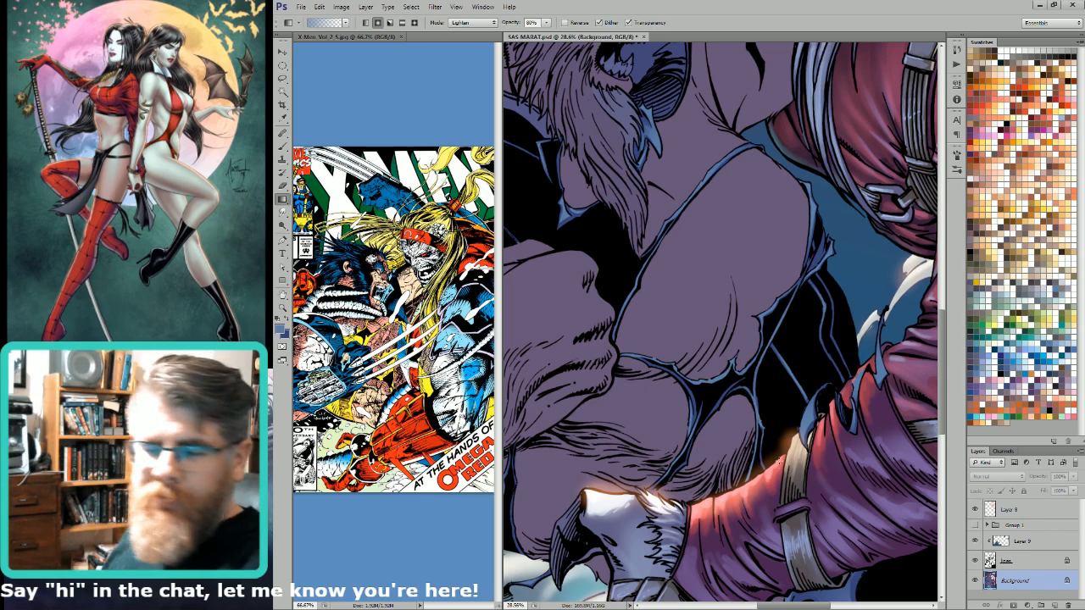
Step: Select the sliver inside the torn scrap beside the chest muscle, refine it with the Magic Wand, fill it with the purple skin colour, and deselect
key(ctrl+minus)
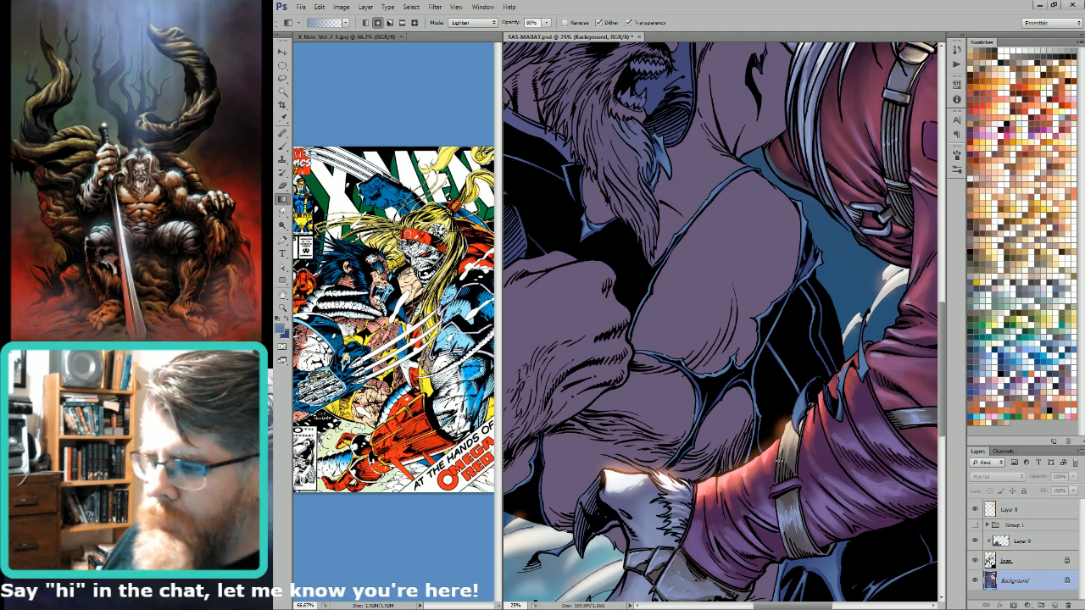
key(alt)
key(ctrl+minus)
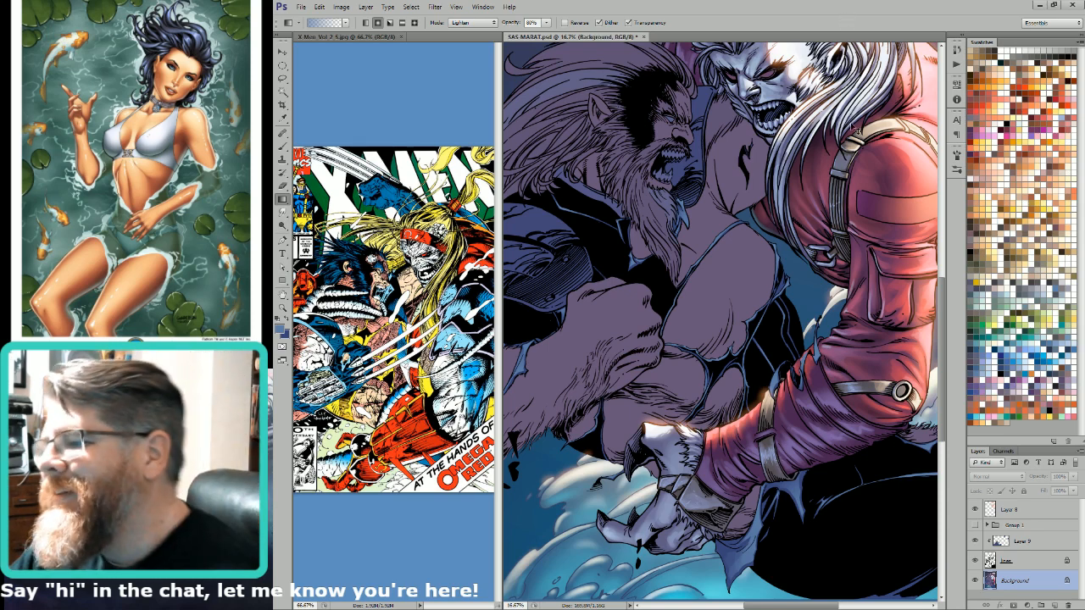
key(l)
mouse_move(731, 132)
mouse_down()
mouse_move(759, 227)
mouse_move(828, 308)
mouse_up()
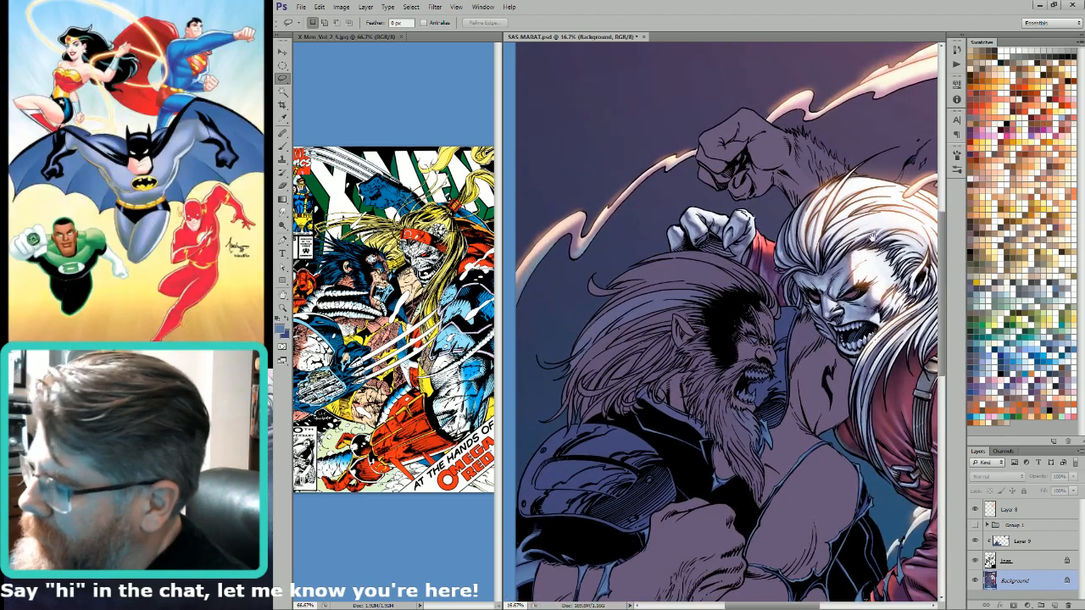
drag(872, 237, 748, 229)
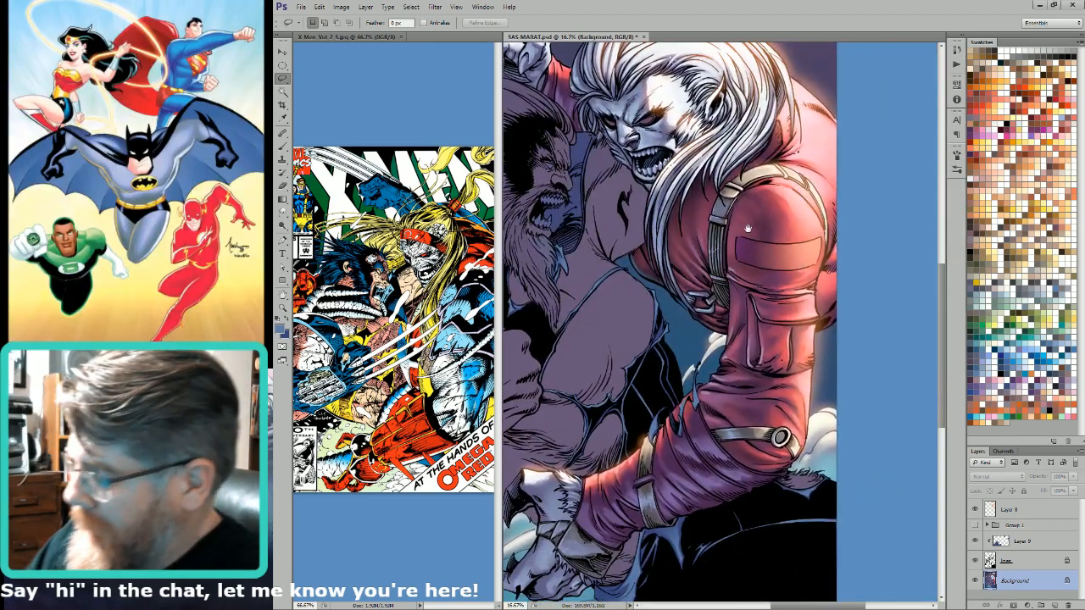
mouse_move(628, 325)
mouse_down()
mouse_move(683, 319)
mouse_move(758, 335)
mouse_move(761, 404)
mouse_move(806, 360)
mouse_move(807, 289)
mouse_up()
alt+click(800, 296)
key(w)
alt+click(807, 305)
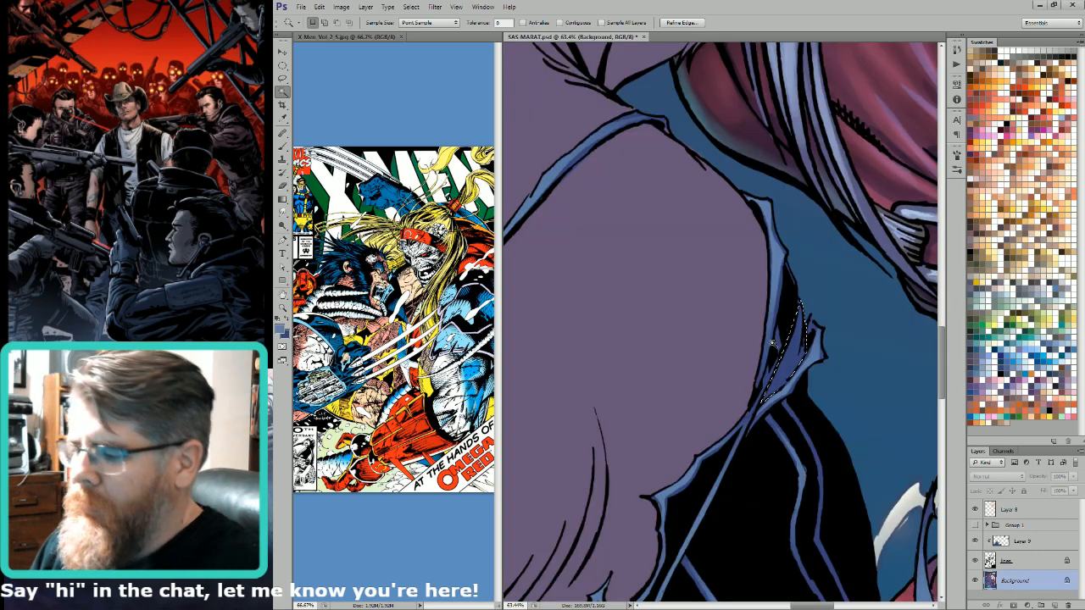
key(i)
click(769, 327)
key(ctrl+d)
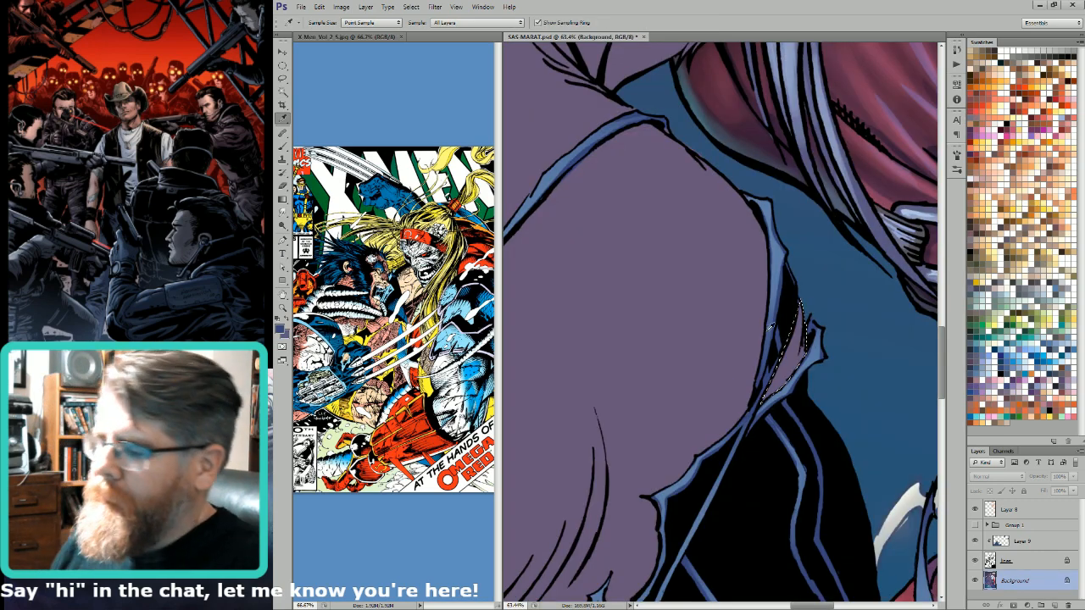
Step: Sample the purple skin colour, lasso the small sliver at the tip of the torn edge above the chest muscle, and deselect
scroll(768, 327, down, 3)
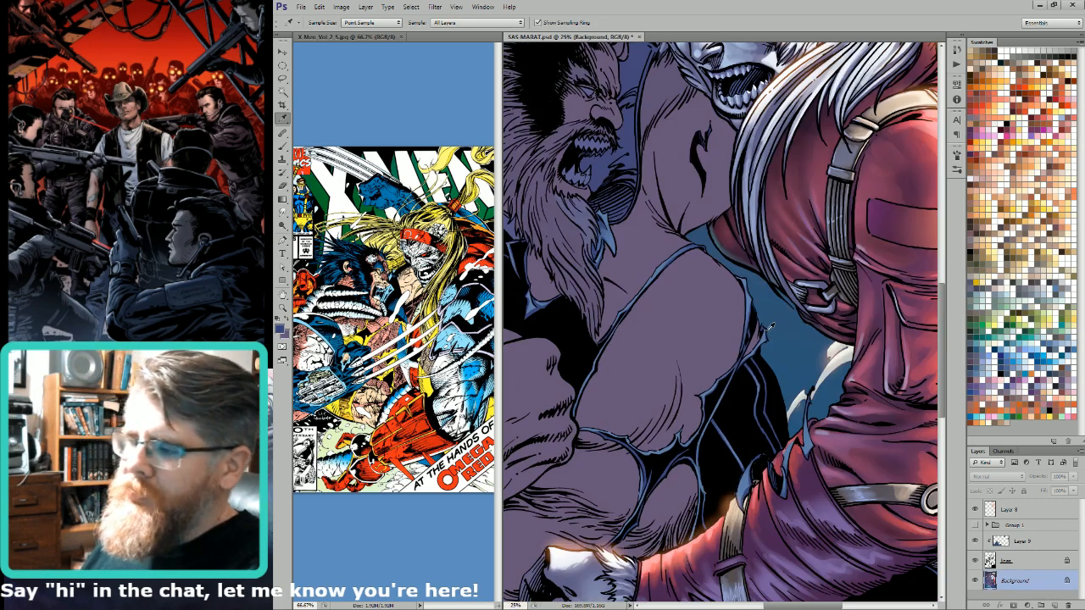
scroll(769, 327, up, 3)
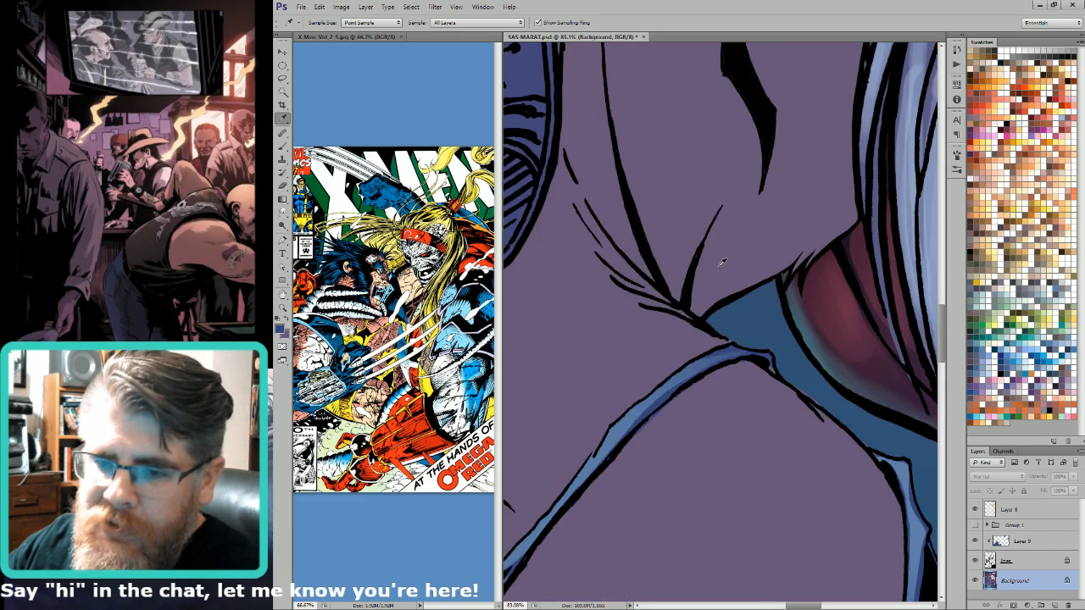
key(o)
key(i)
click(773, 363)
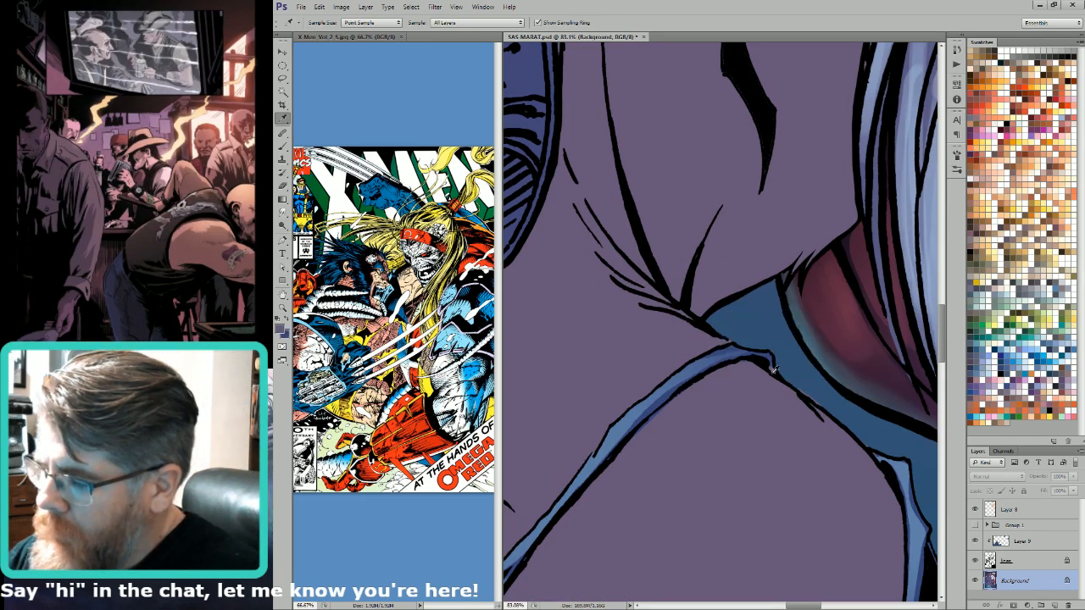
key(l)
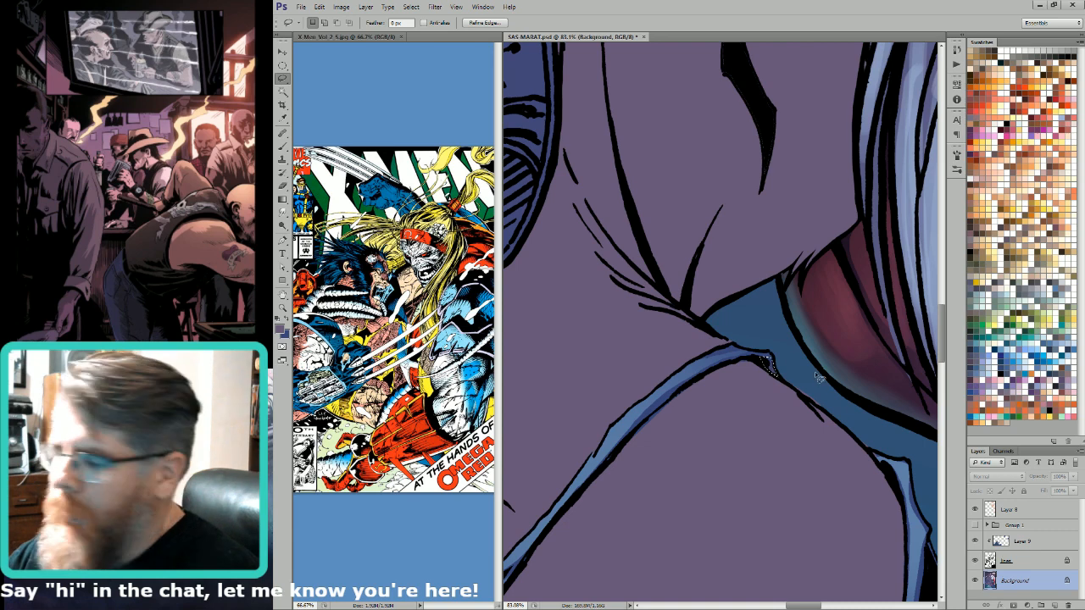
key(ctrl+d)
Step: Lasso the sliver along the upper chest outline, correct it with the background blue and in the Alpha 4 channel, and deselect in RGB
mouse_move(782, 373)
mouse_down()
mouse_move(845, 428)
mouse_move(800, 382)
mouse_up()
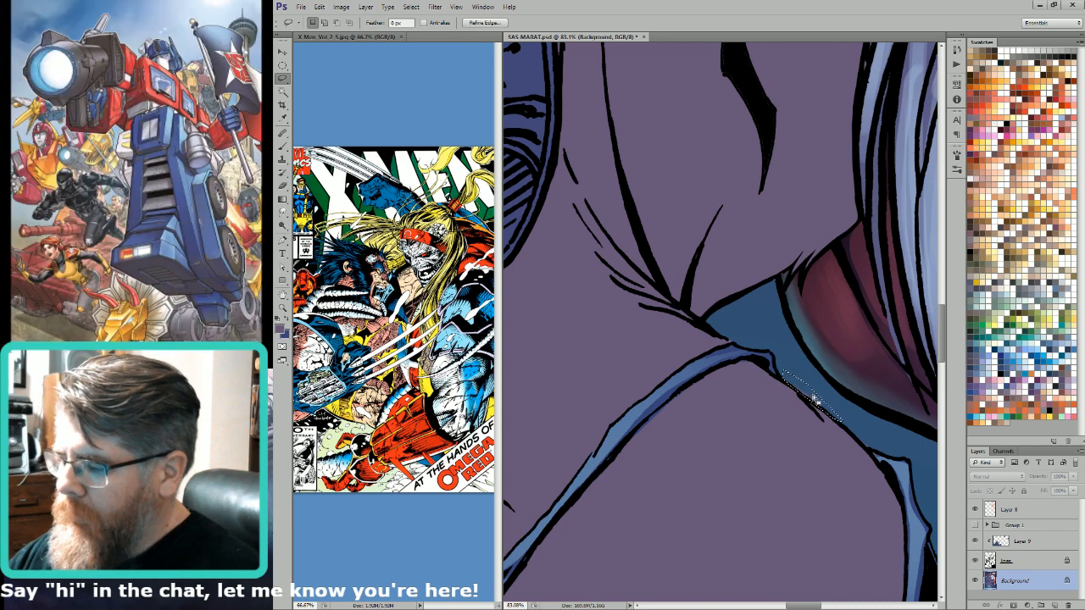
key(i)
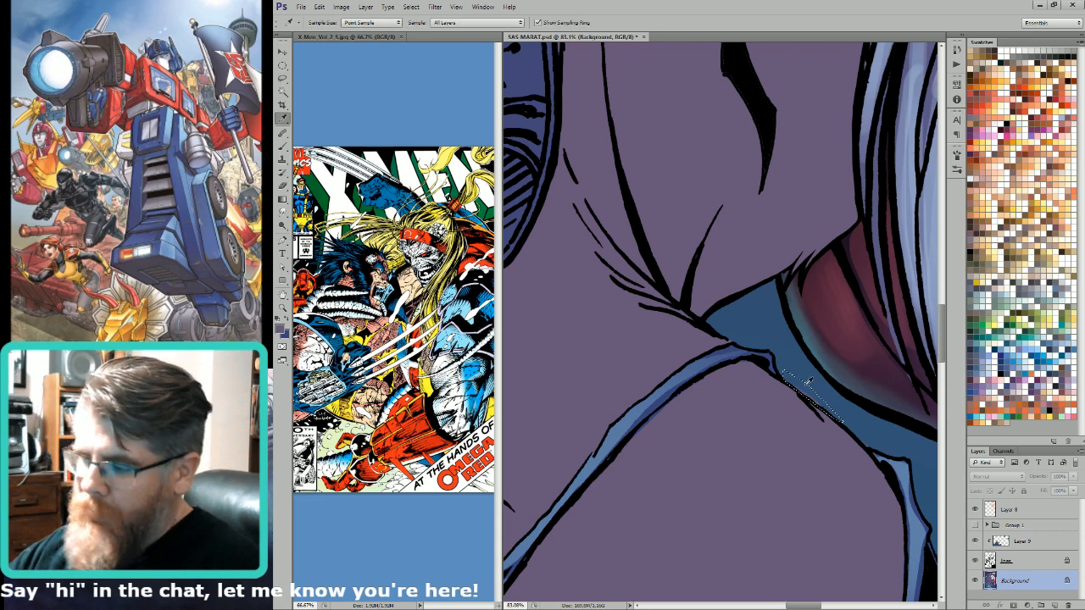
click(808, 382)
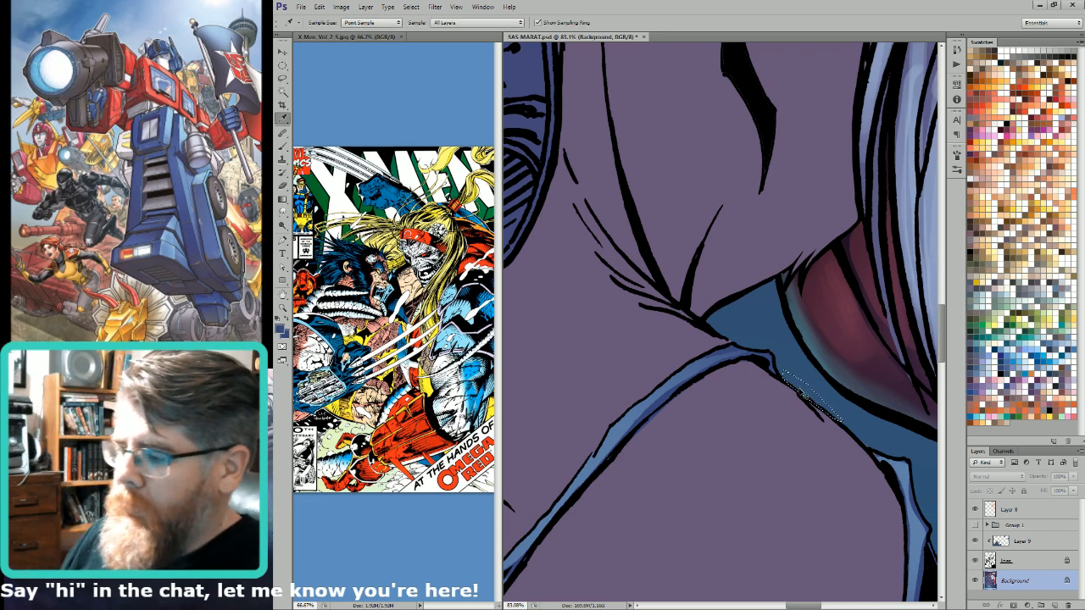
key(ctrl+d)
key(ctrl+6)
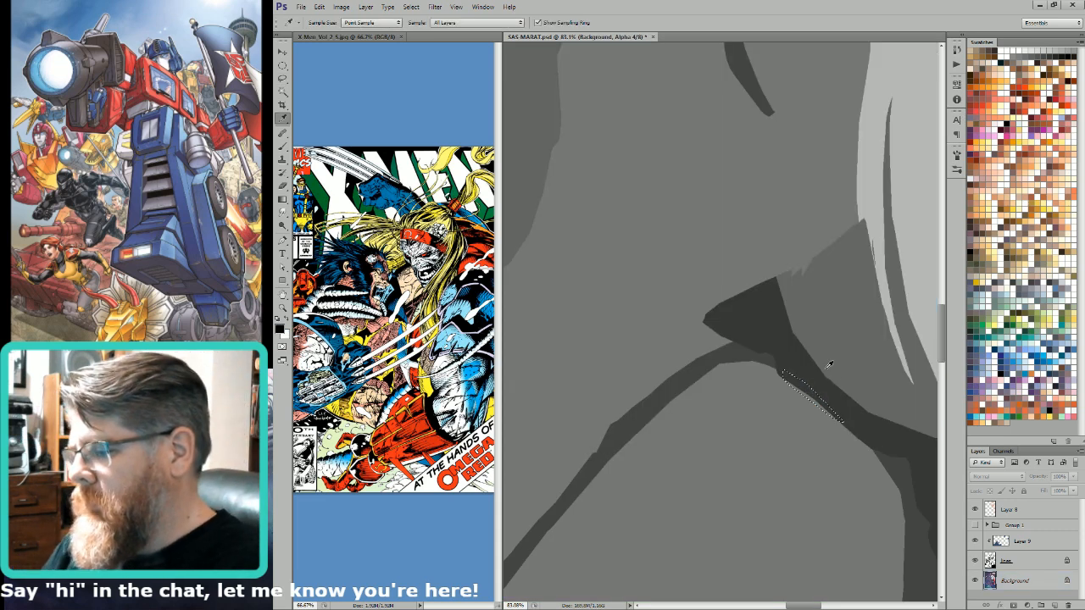
key(x)
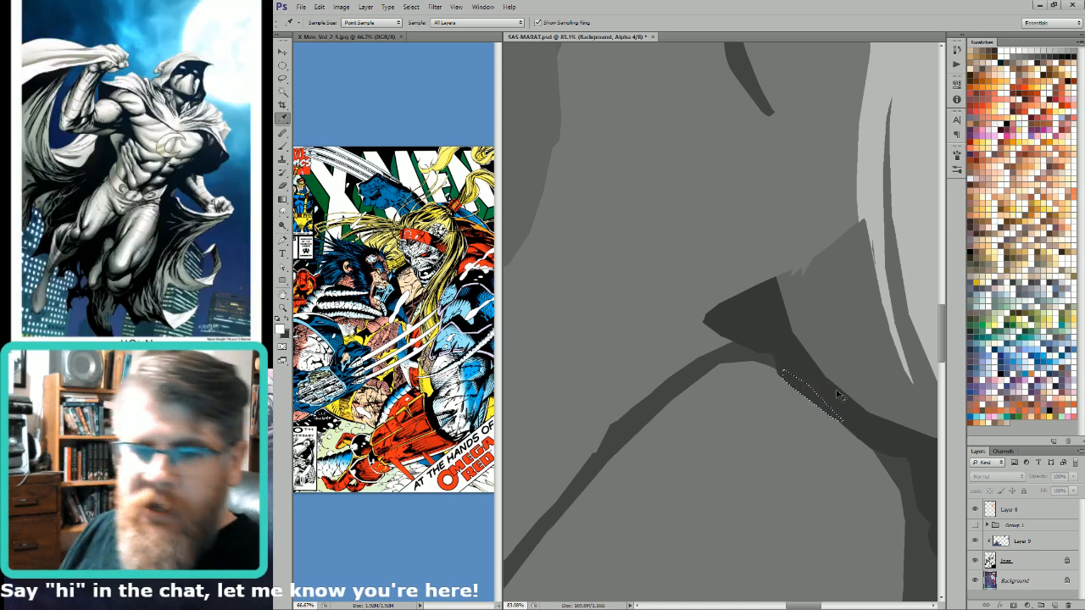
key(ctrl+2)
key(ctrl+2)
key(ctrl+d)
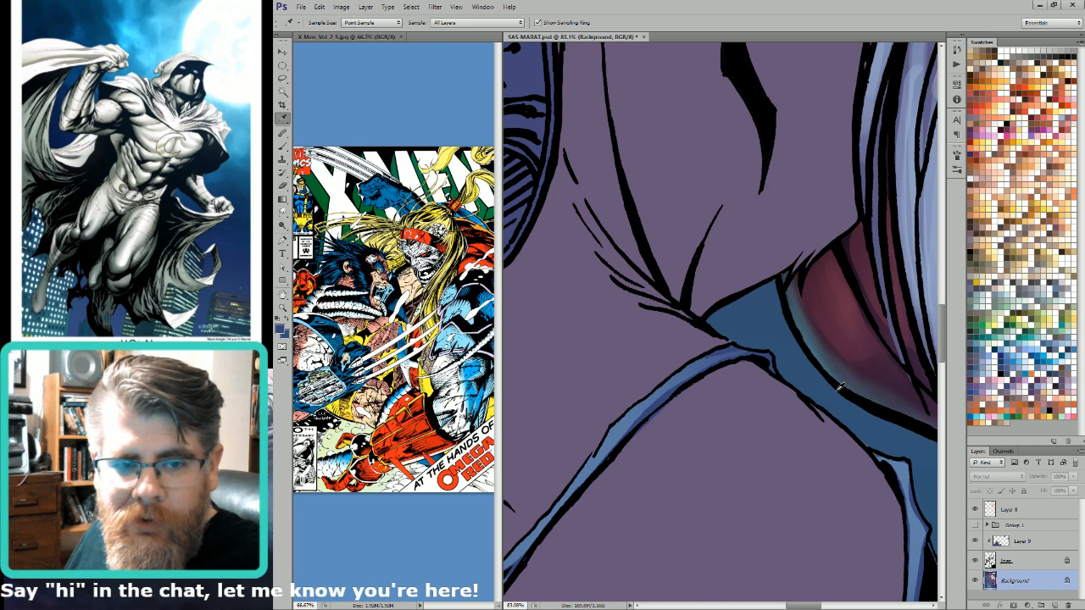
Step: Lasso the small sliver further along the chest outline, fill it with the sampled dark grey in Alpha 4, and return to RGB
key(l)
drag(931, 509, 833, 401)
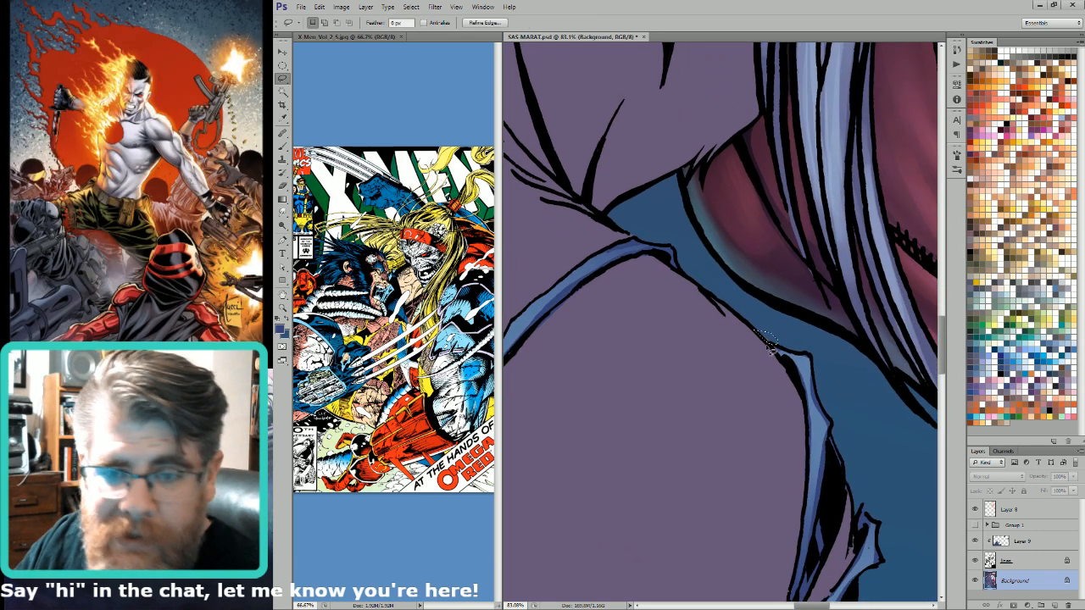
key(i)
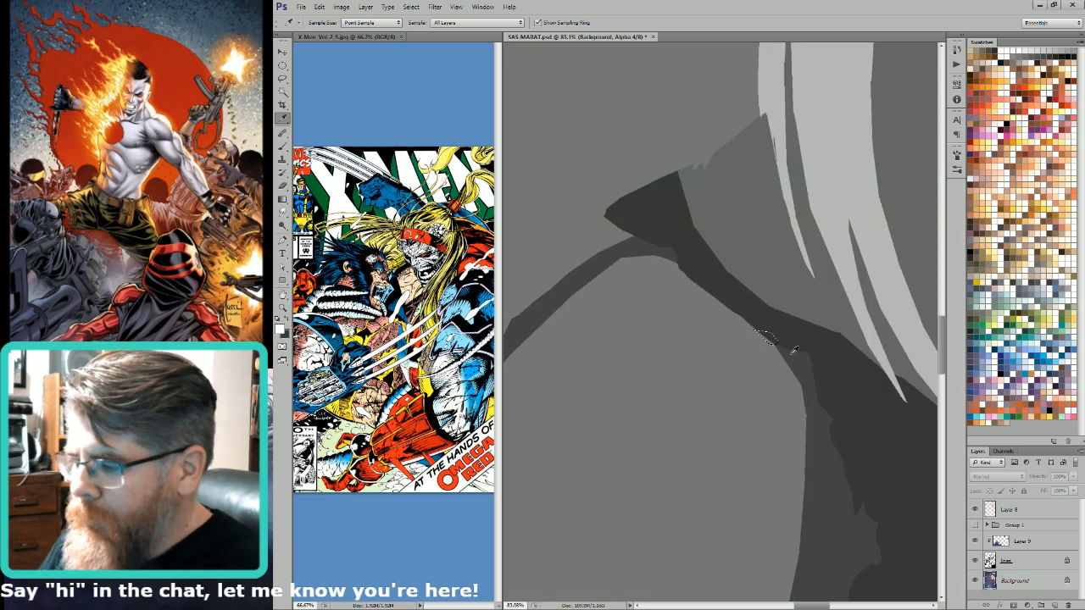
key(ctrl+9)
click(774, 331)
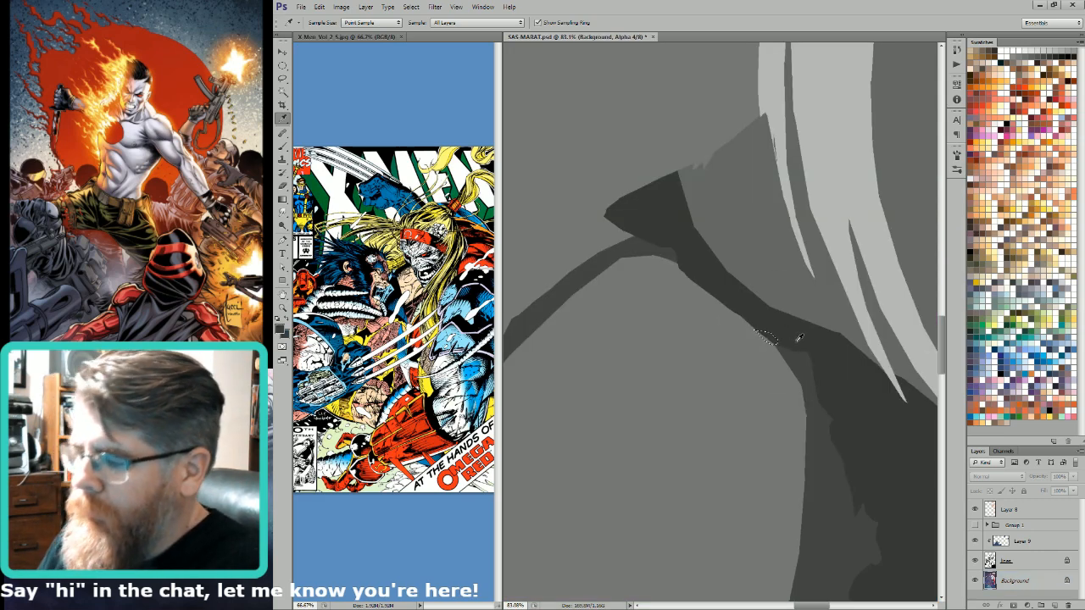
key(ctrl+2)
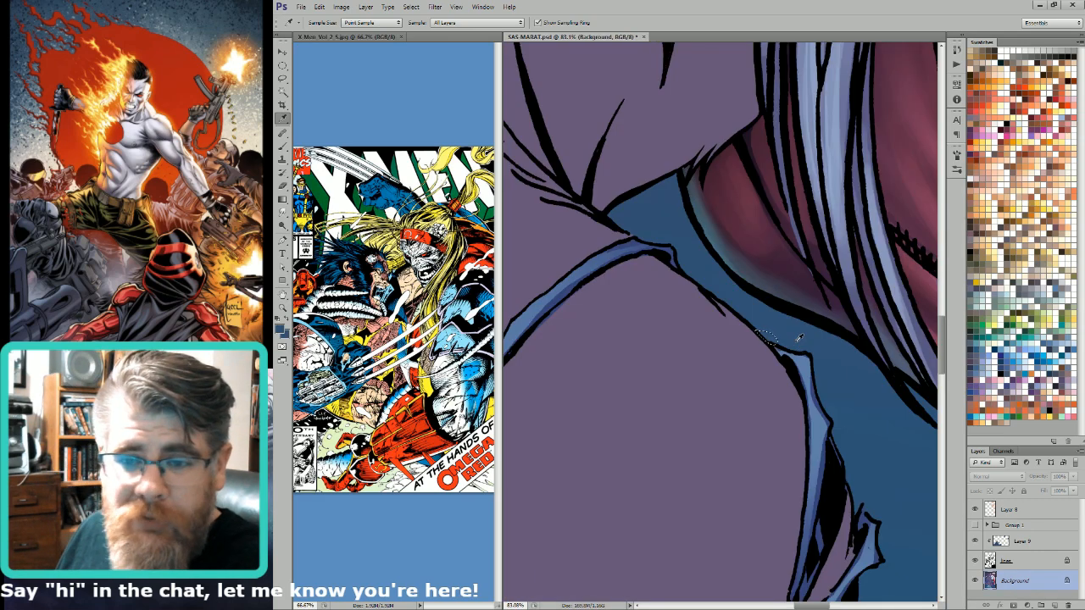
Step: Check the whole cover's flats in the Alpha 4 channel and return to the RGB colours
key(ctrl+0)
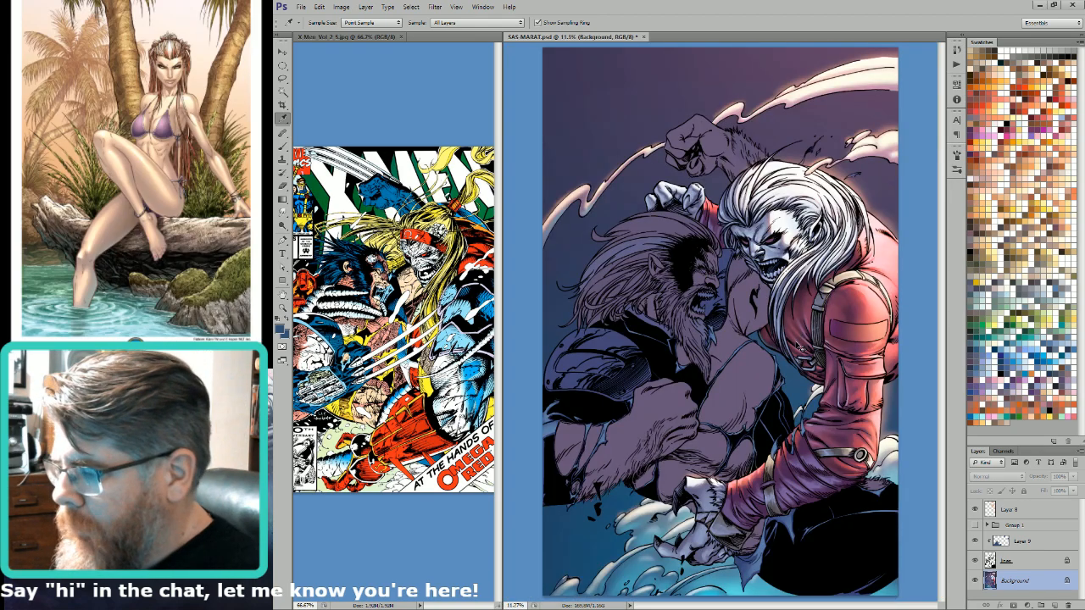
key(ctrl+6)
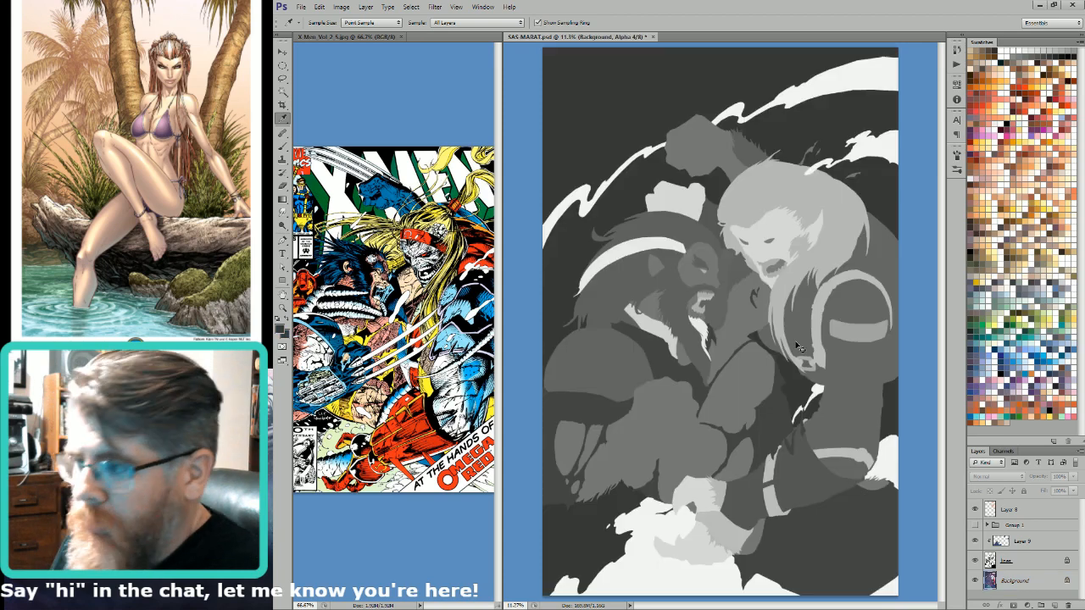
key(ctrl+2)
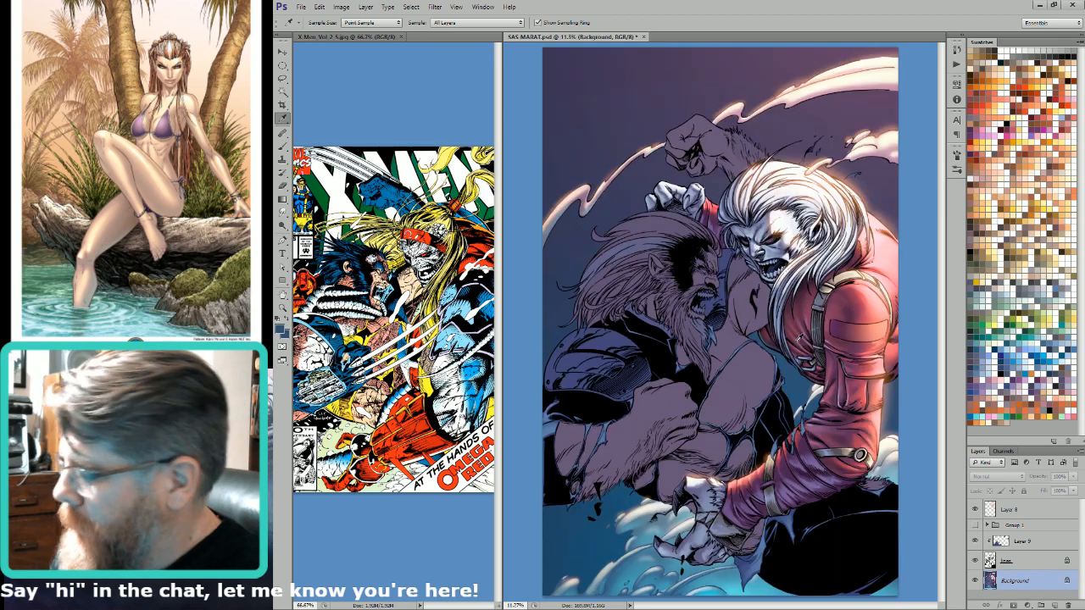
Step: Inspect the glowing trail beside the raised fist, make Layer 9 active, and hide Layer 8 with the whole cover in view
scroll(661, 97, up, 5)
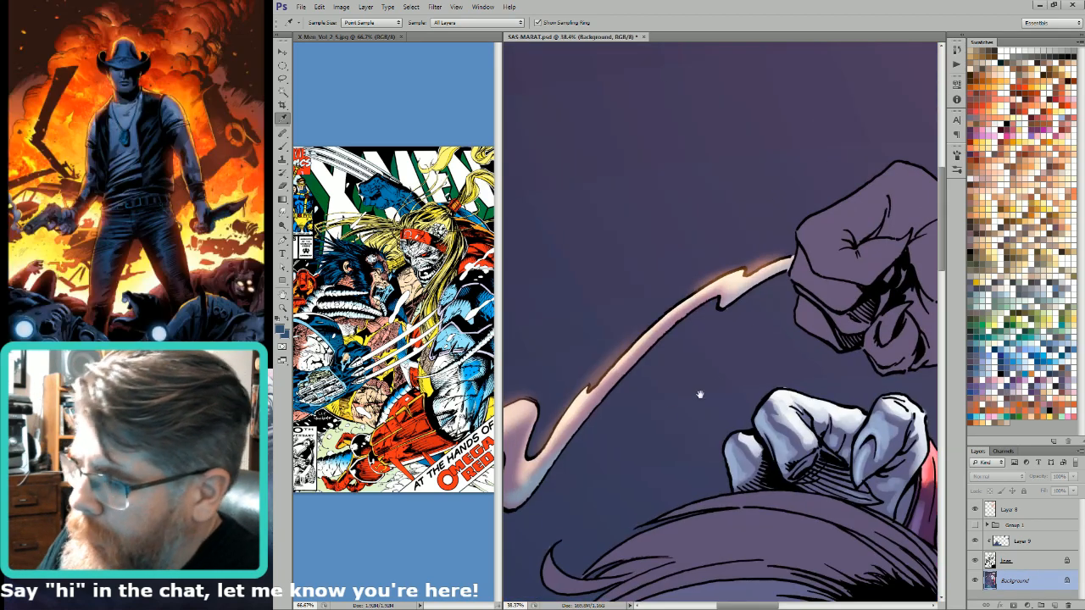
drag(697, 390, 802, 422)
click(994, 546)
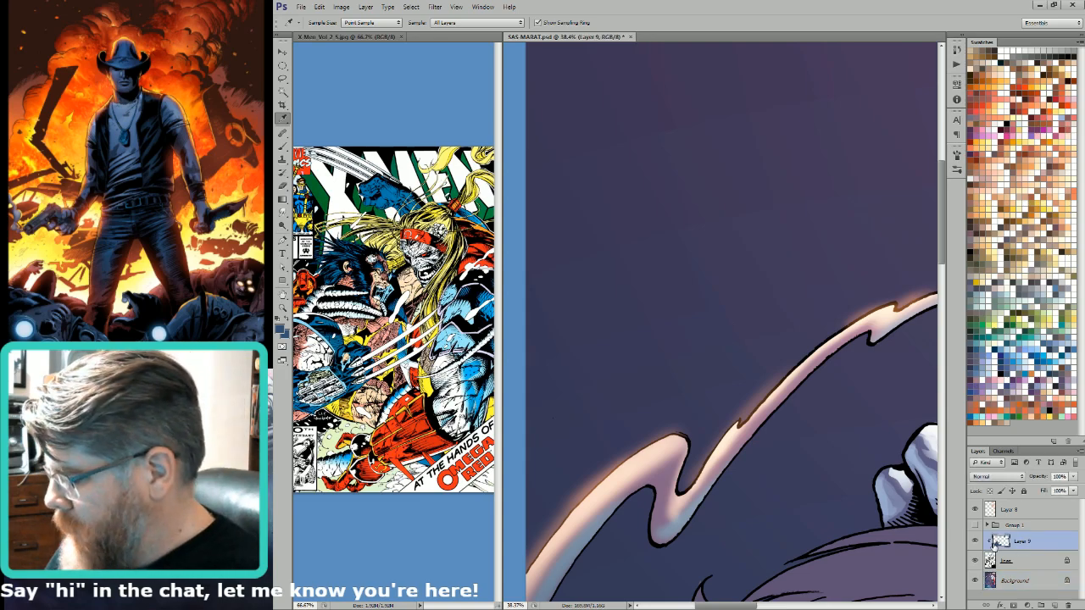
key(ctrl+0)
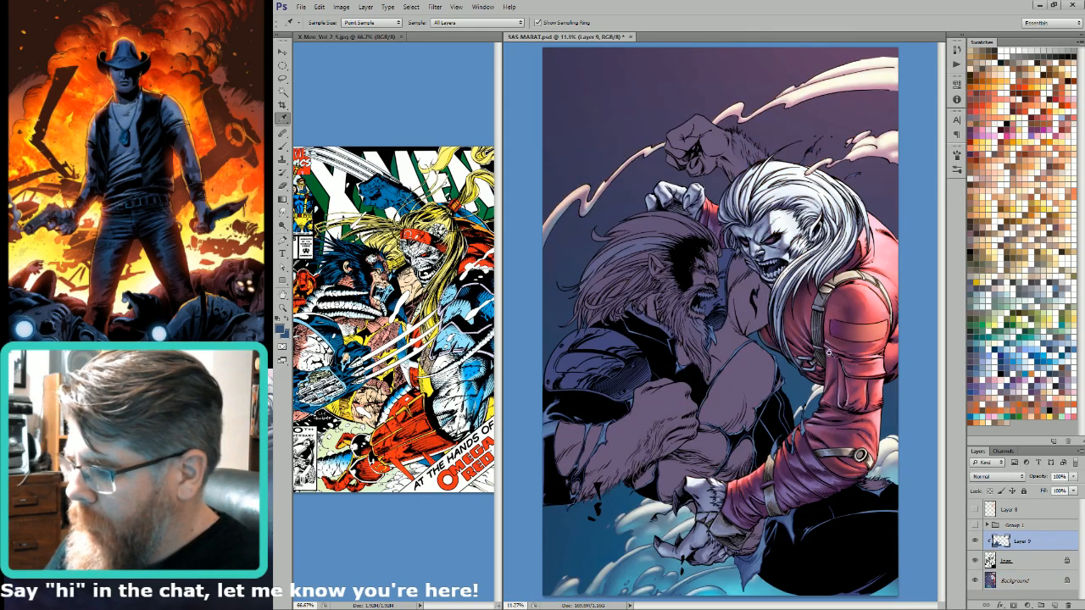
Step: Check the background beside the torn costume up close and show Layer 8 again with the whole cover in view
scroll(757, 447, up, 6)
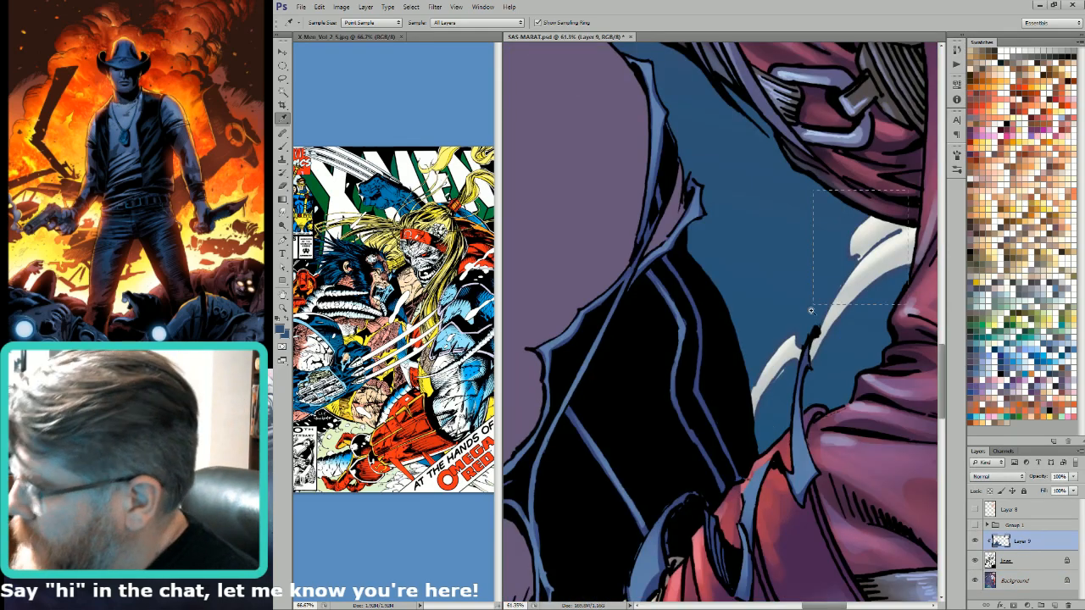
scroll(869, 254, up, 4)
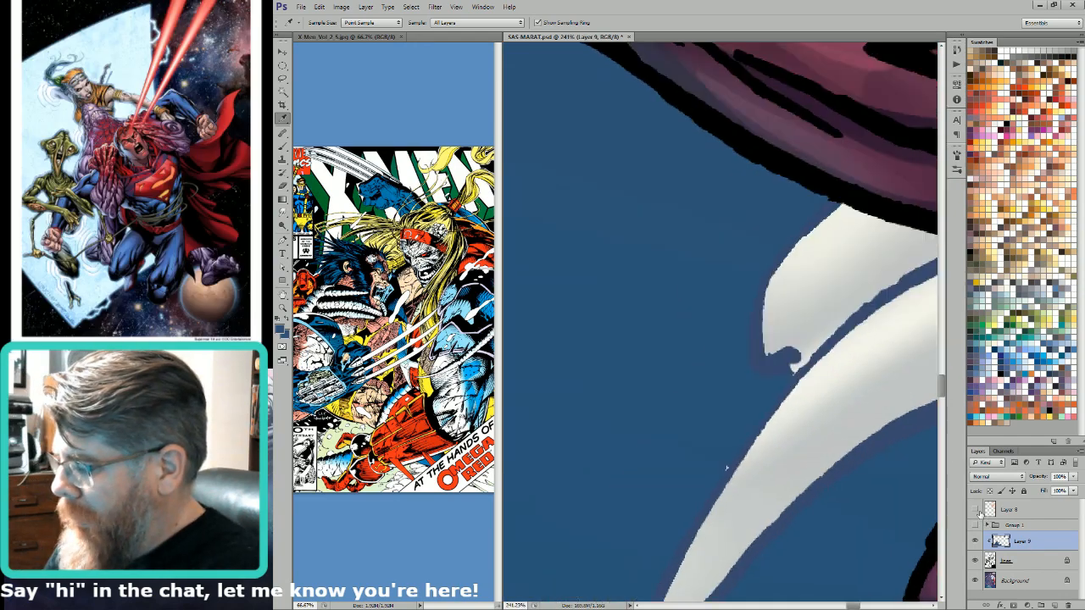
key(ctrl+0)
key(l)
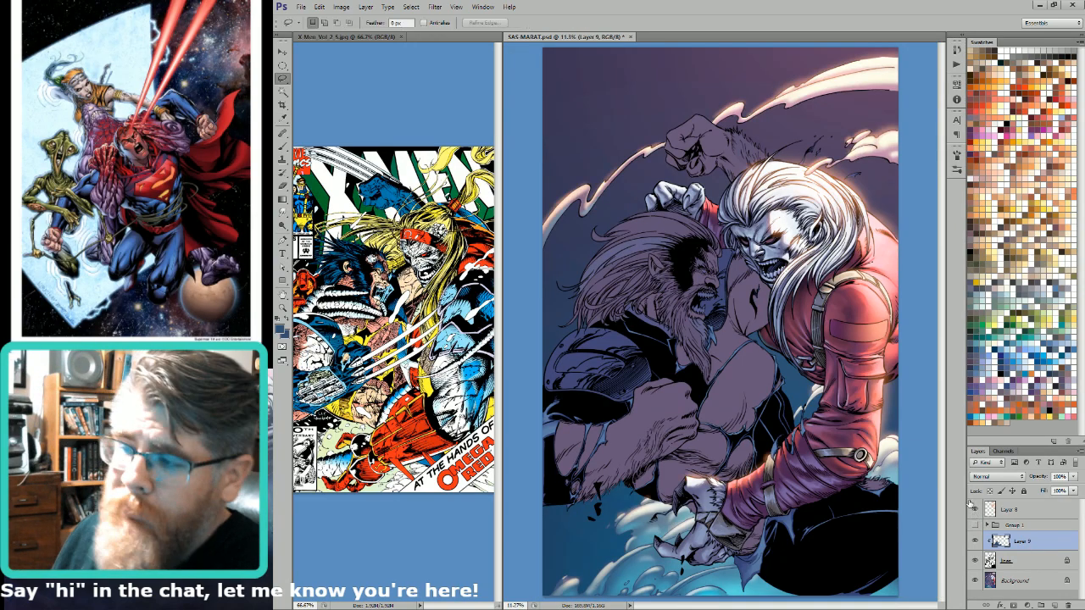
Step: Lasso the glowing trail between the raised fist and the cover's edge, recolour its black outline on Layer 9, and deselect
scroll(621, 372, up, 2)
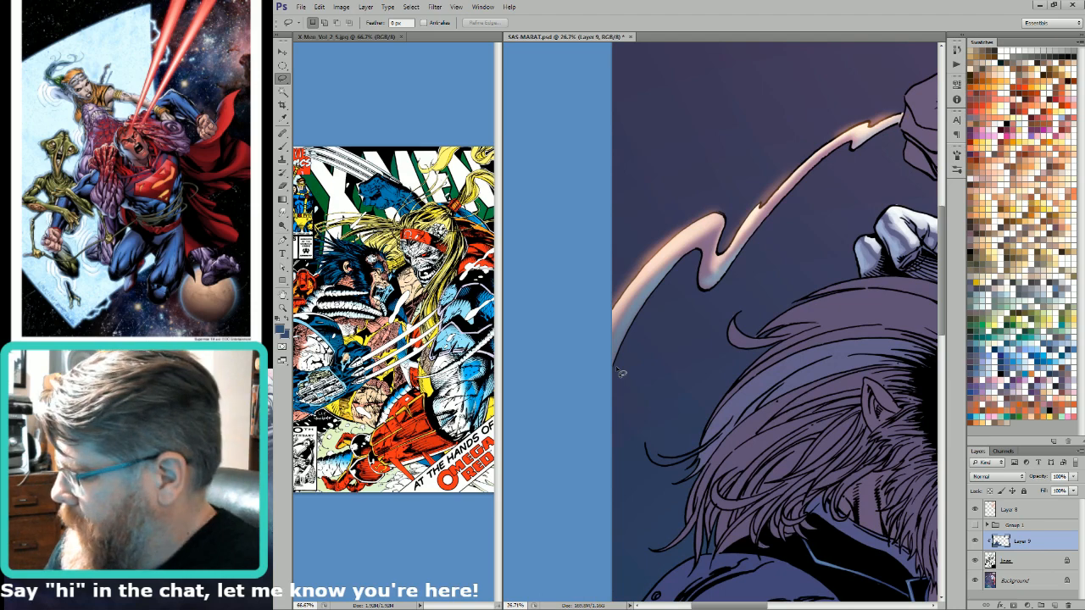
mouse_move(685, 205)
mouse_down()
mouse_move(584, 359)
mouse_move(669, 346)
mouse_move(787, 253)
mouse_move(771, 256)
mouse_move(918, 114)
mouse_move(896, 133)
mouse_move(903, 113)
mouse_move(799, 108)
mouse_up()
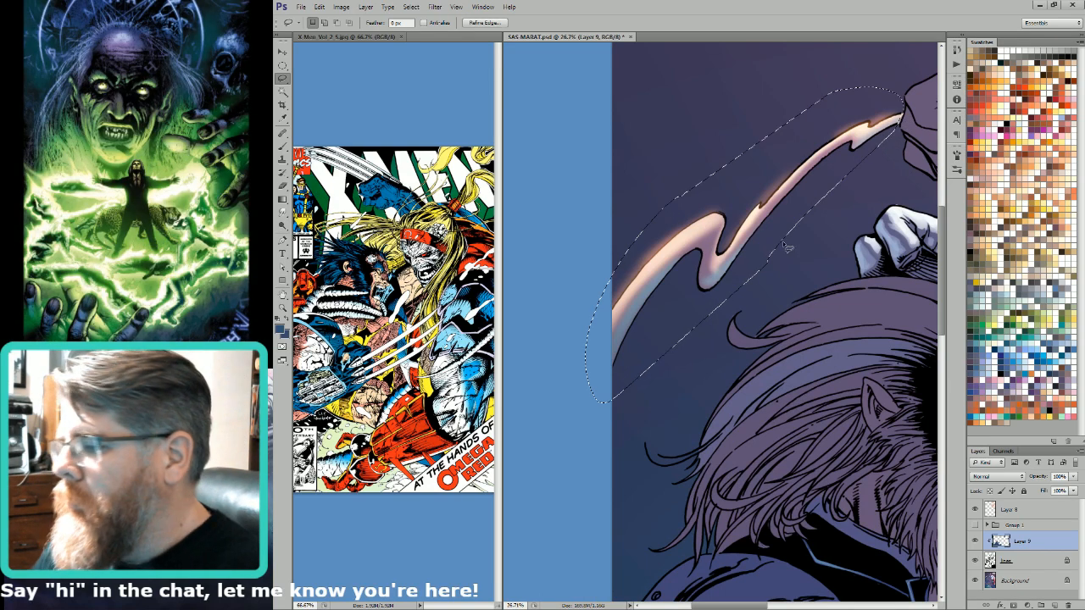
key(Delete)
key(ctrl+d)
Step: Lasso the broad upper trail and the wisp above the white hair, and recolour their outlines on Layer 9
mouse_move(840, 348)
mouse_down()
mouse_move(755, 424)
mouse_move(618, 417)
mouse_move(604, 398)
mouse_move(762, 297)
mouse_move(947, 246)
mouse_move(889, 246)
mouse_move(636, 395)
mouse_move(509, 422)
mouse_up()
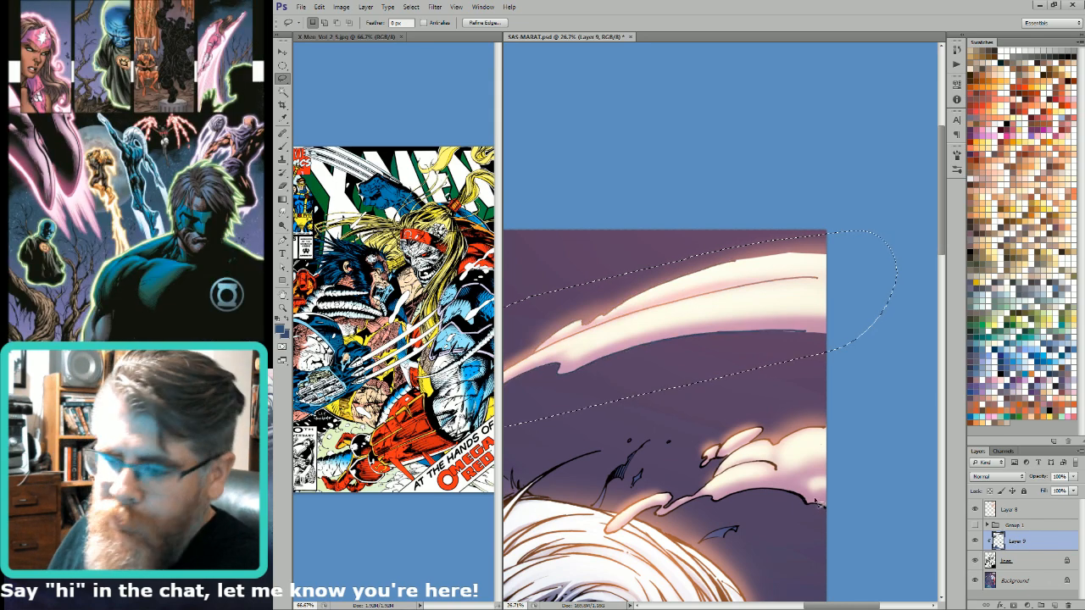
drag(817, 502, 888, 442)
mouse_move(764, 392)
mouse_down()
mouse_move(926, 367)
mouse_move(893, 478)
mouse_move(845, 458)
mouse_move(769, 455)
mouse_move(709, 460)
mouse_move(696, 477)
mouse_move(676, 477)
mouse_move(765, 390)
mouse_up()
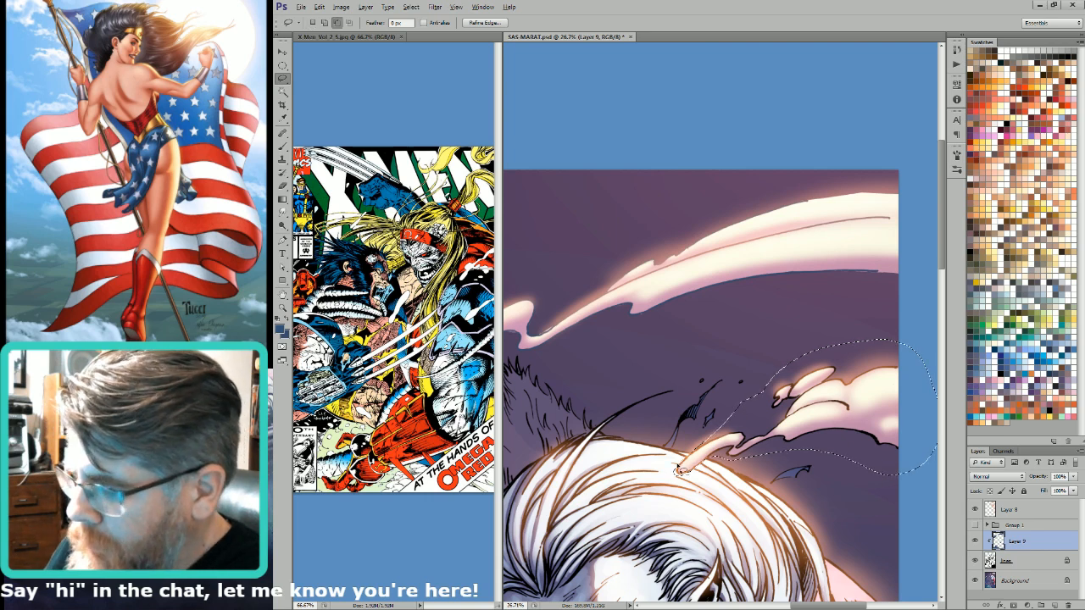
drag(797, 472, 778, 464)
key(alt+BackSpace)
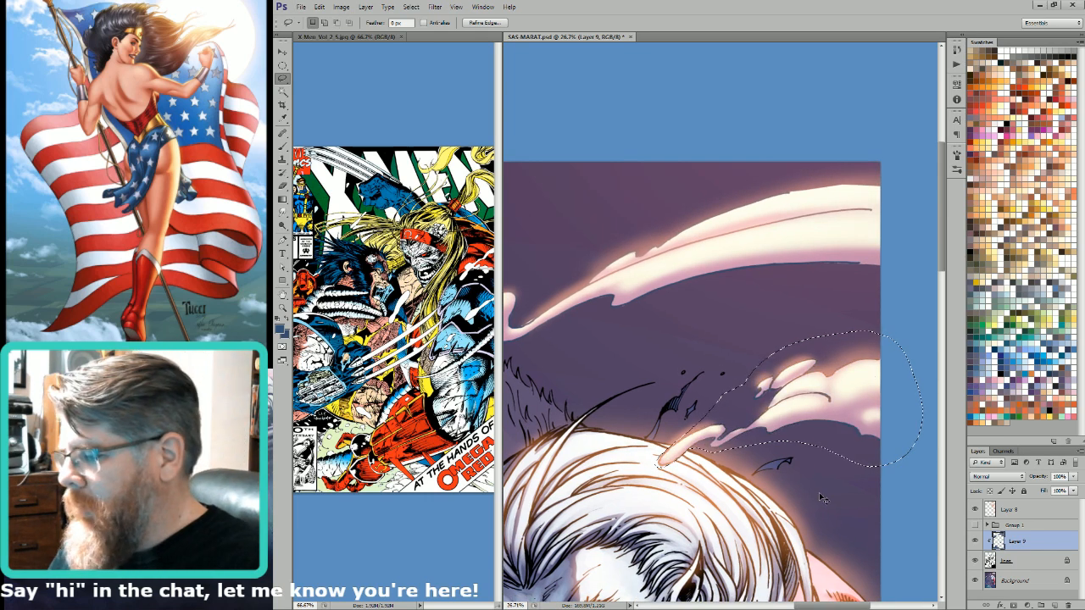
Step: Check the recoloured trail outlines with and without the selection and across the whole cover, ending deselected
key(ctrl+d)
key(ctrl+z)
key(ctrl+z)
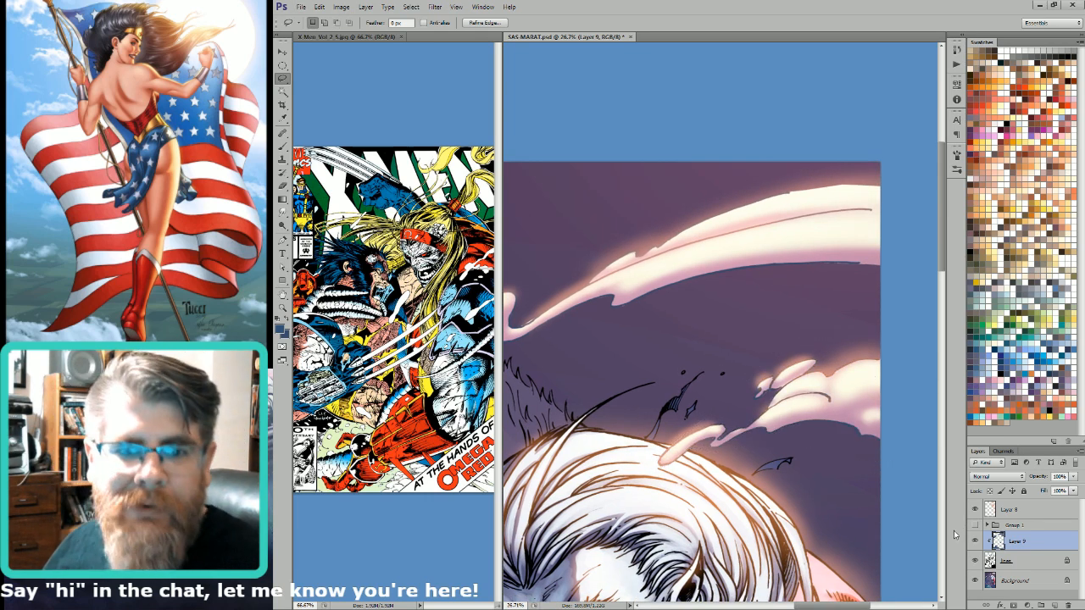
key(ctrl+z)
key(ctrl+z)
key(ctrl+0)
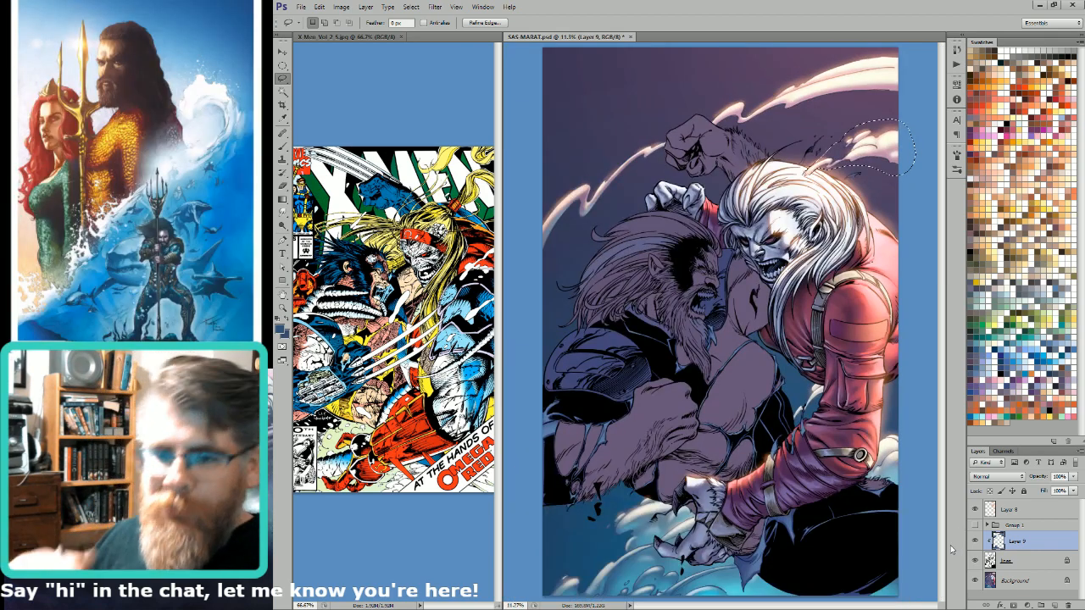
key(ctrl+d)
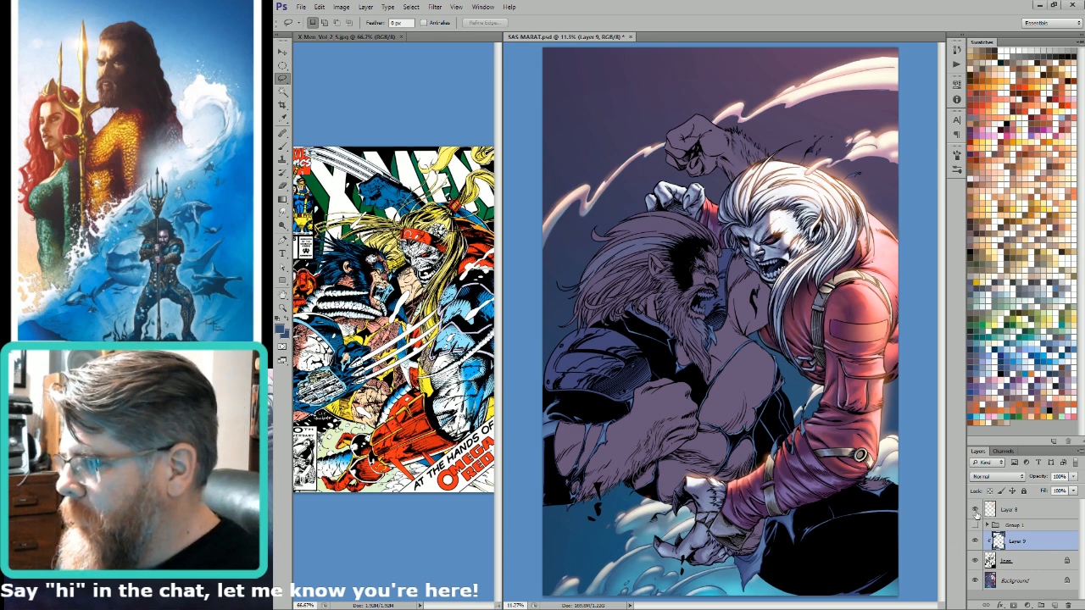
Step: Select the three trail colour patches on Layer 9 with a contiguous Magic Wand, adjust their colour, and deselect
key(w)
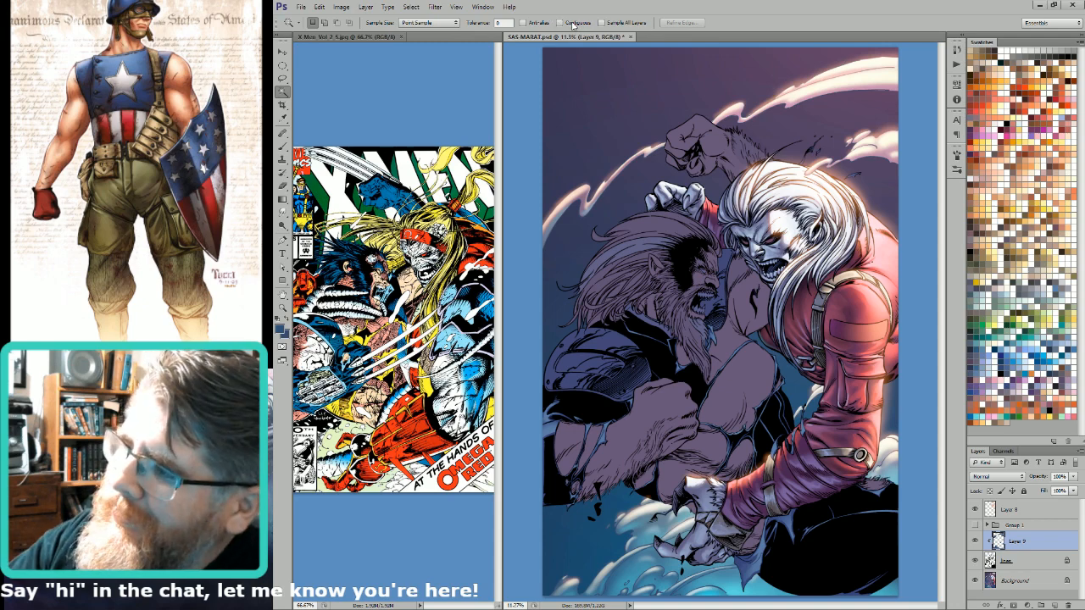
click(855, 144)
shift+click(719, 118)
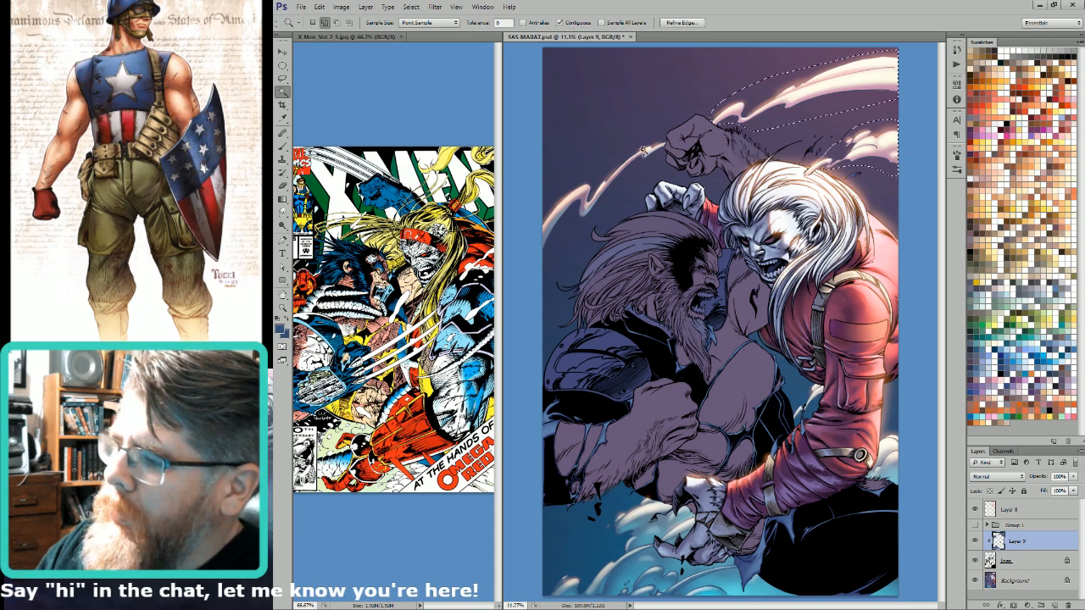
shift+click(643, 154)
key(ctrl+d)
key(i)
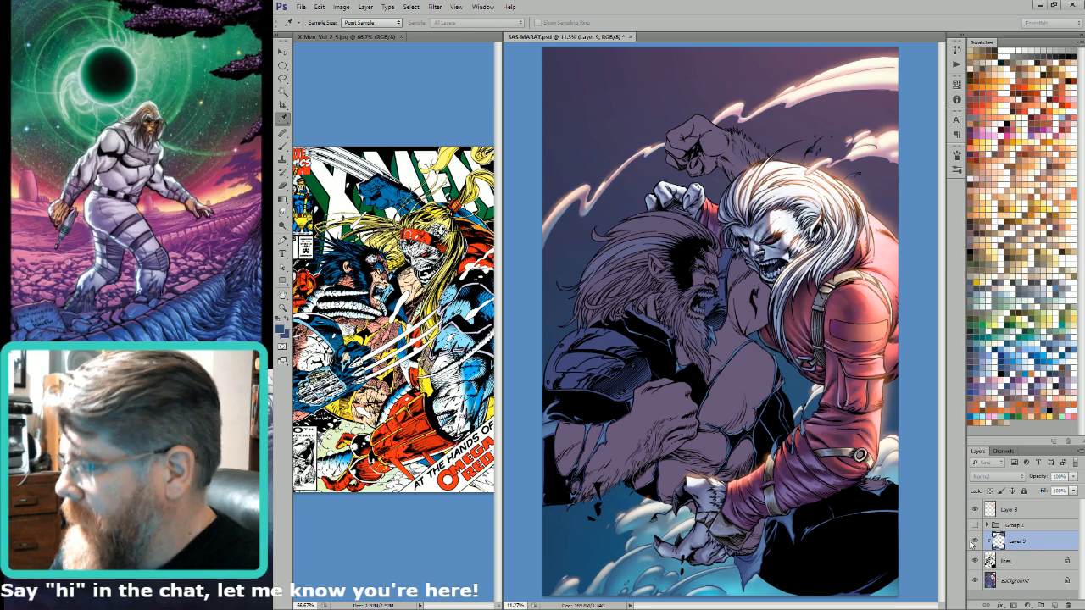
key(w)
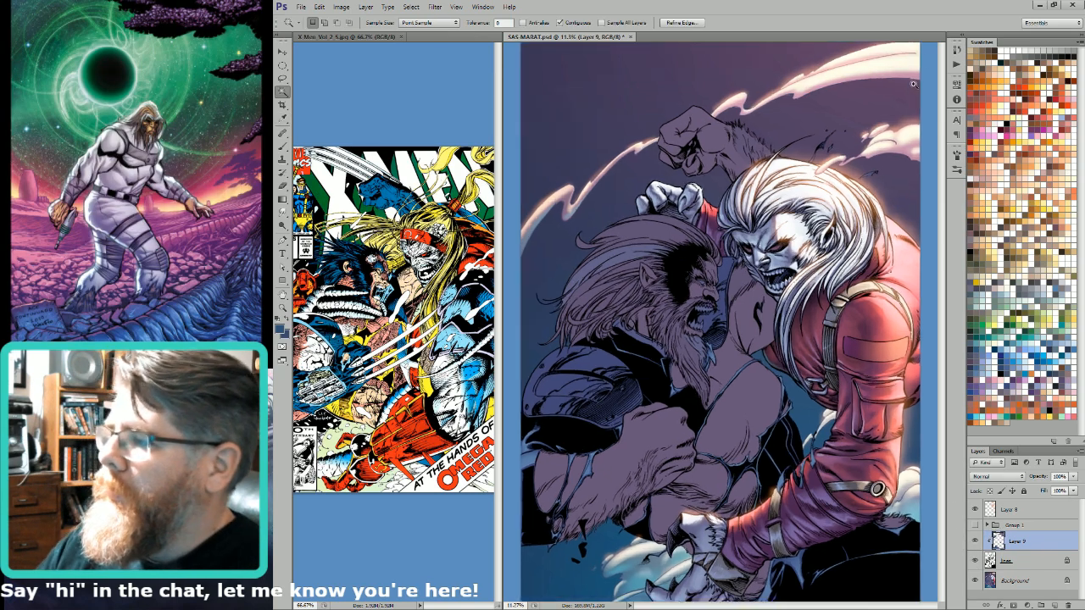
scroll(875, 269, up, 3)
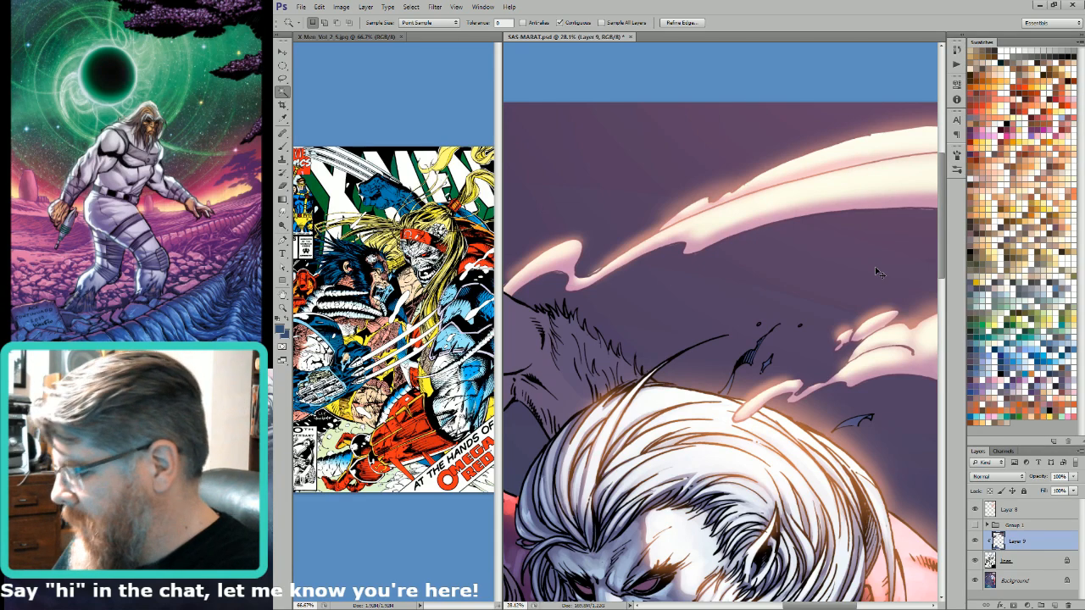
key(ctrl+d)
Step: Smudge the cream shading in the wisp above the white hair on the Background layer
click(1020, 581)
scroll(890, 345, up, 3)
key(l)
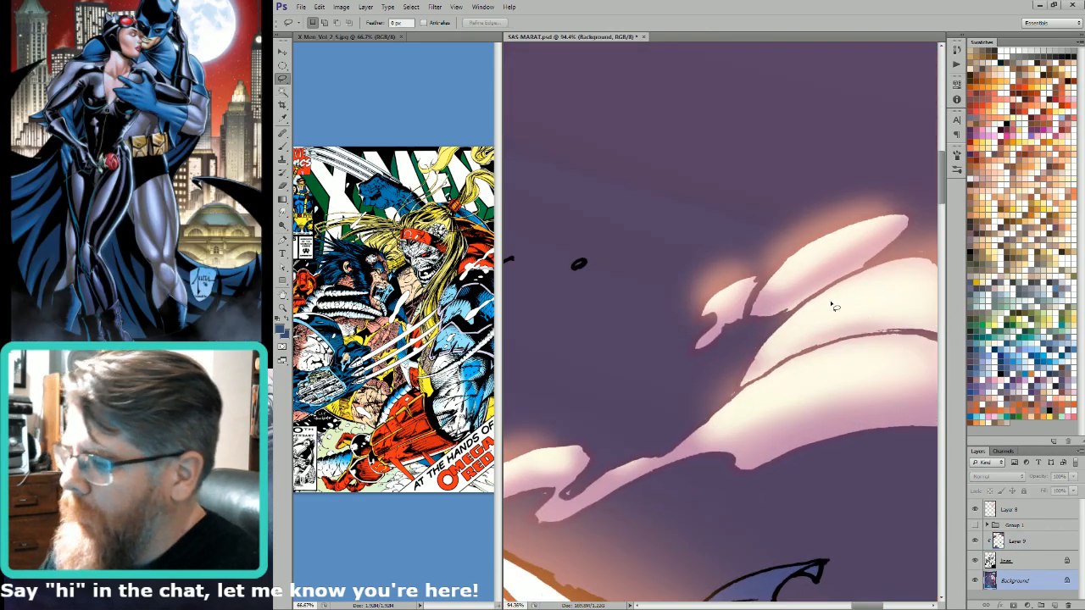
drag(828, 292, 873, 260)
key(r)
drag(790, 324, 860, 290)
key(ctrl+0)
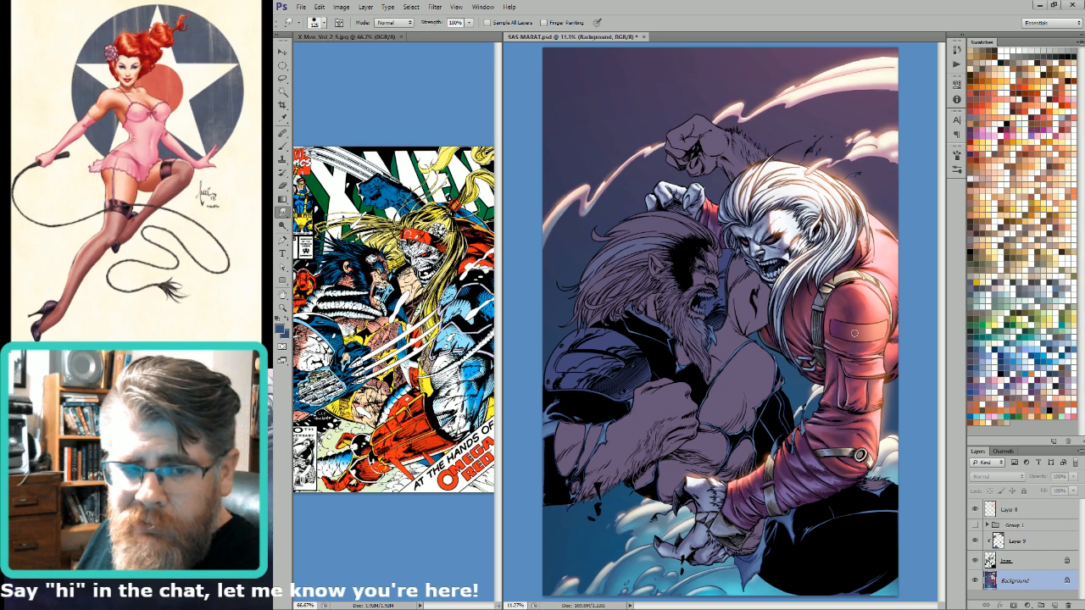
Step: Try erasing the glow where the trail meets the raised fist on the Background layer, and undo it
key(l)
drag(614, 120, 545, 310)
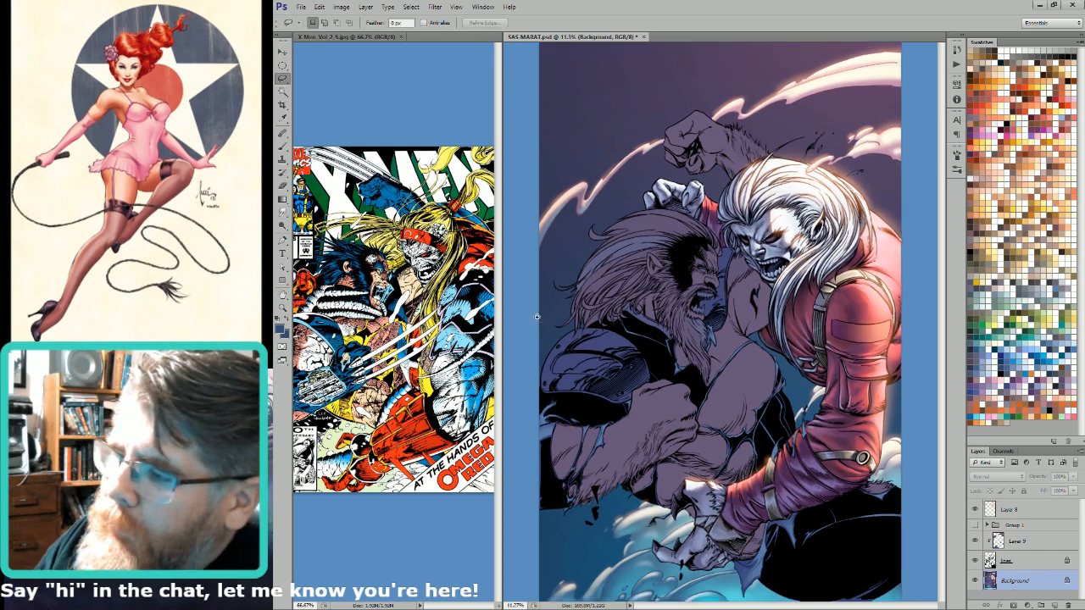
drag(766, 294, 799, 425)
drag(849, 348, 818, 392)
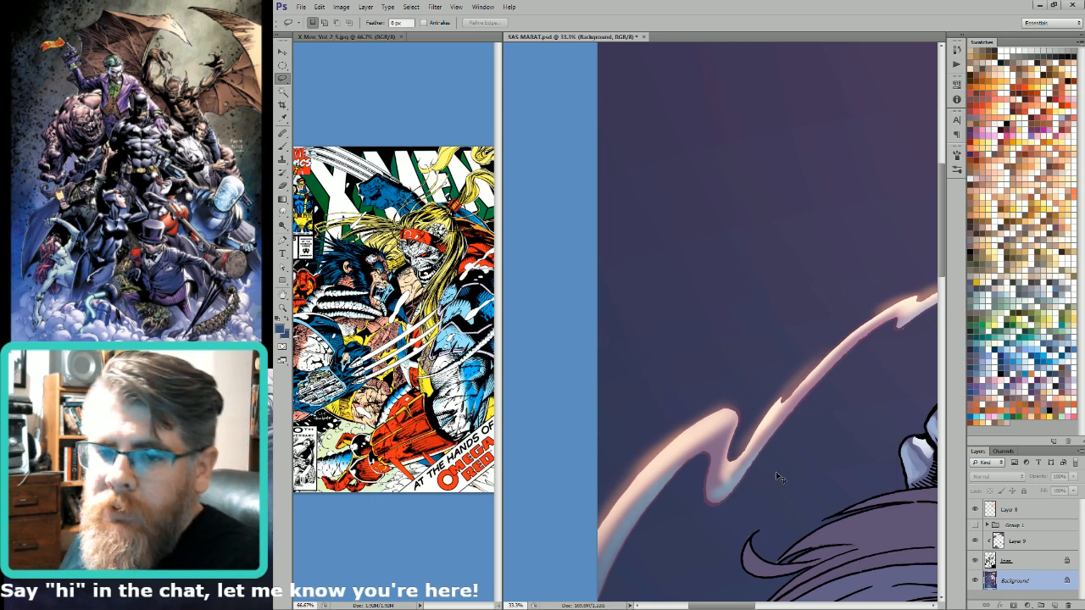
key(ctrl+minus)
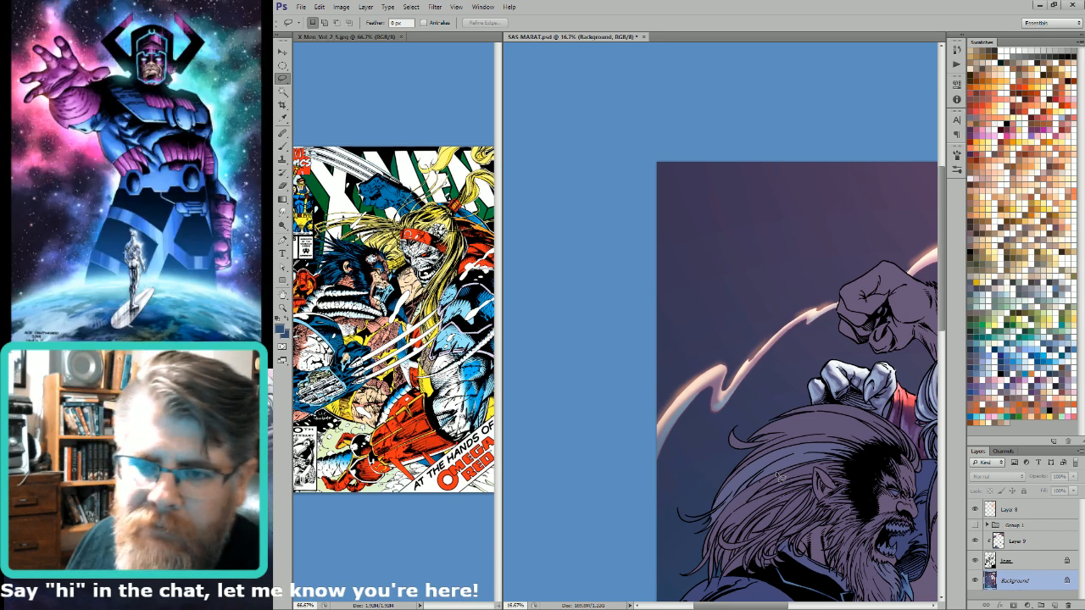
scroll(841, 336, up, 2)
key(b)
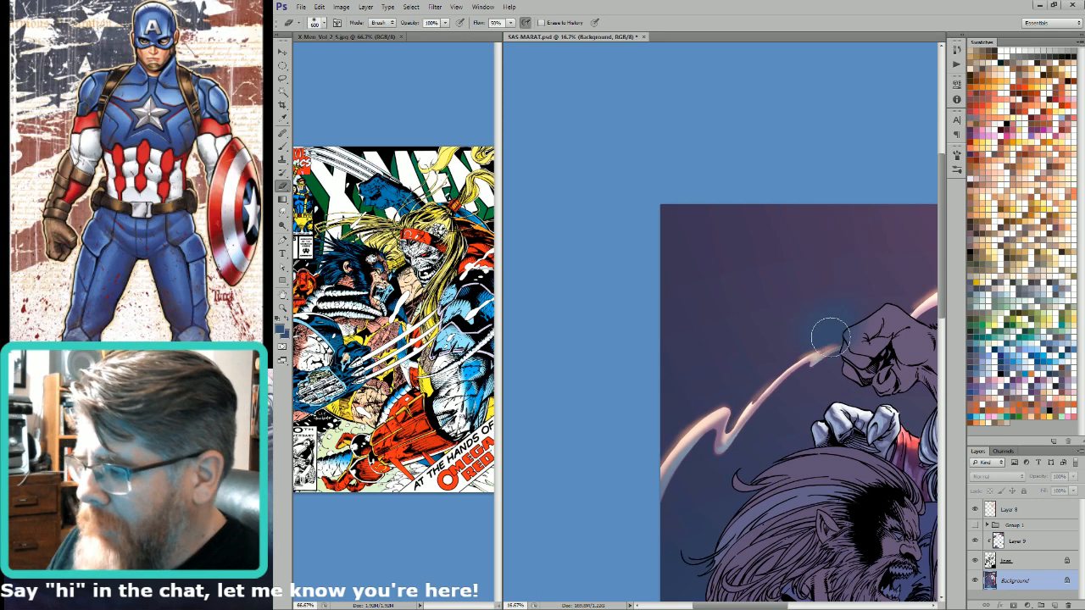
drag(859, 393, 805, 354)
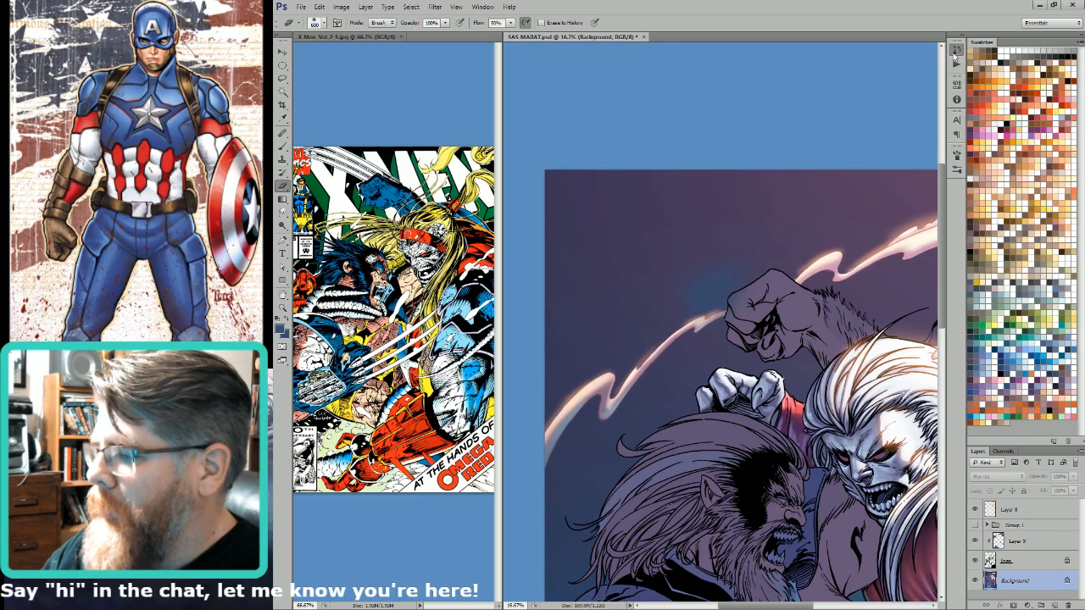
drag(883, 235, 873, 193)
Step: Make Layer 8 active and erase excess glow along the thin trail beside the raised fist
click(992, 512)
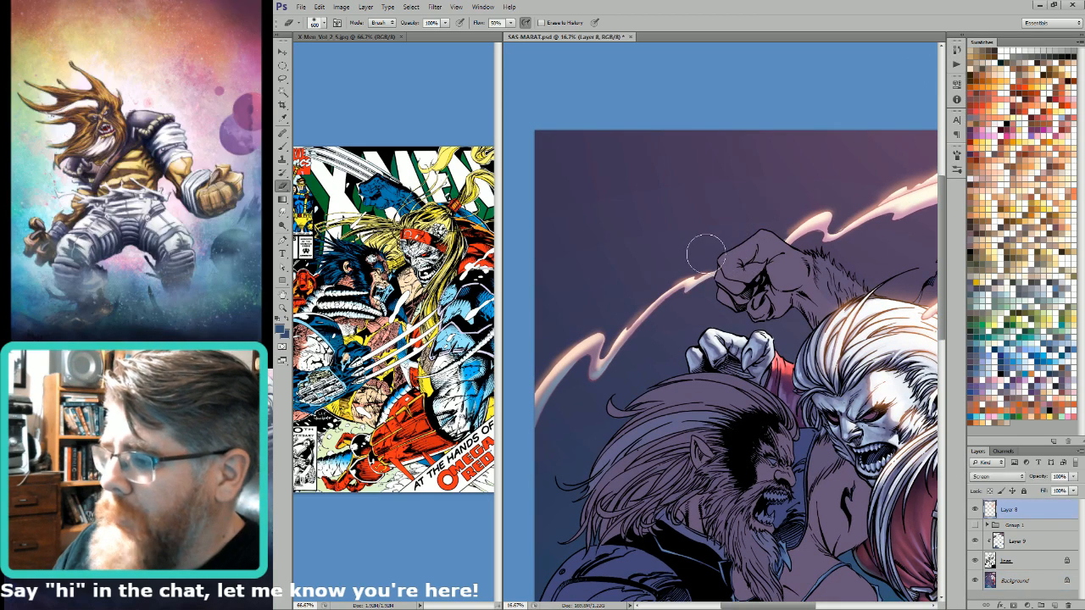
drag(670, 259, 786, 289)
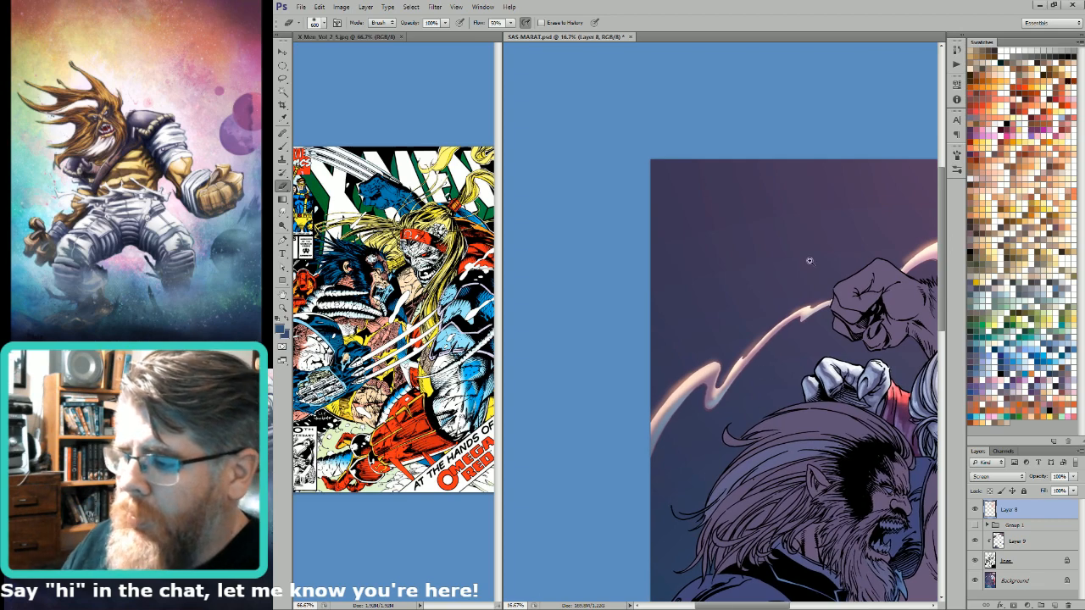
drag(667, 402, 797, 409)
drag(856, 384, 803, 483)
Step: Sample the orange glow colour from Layer 8 with the Background layer hidden, and show Background again
click(975, 581)
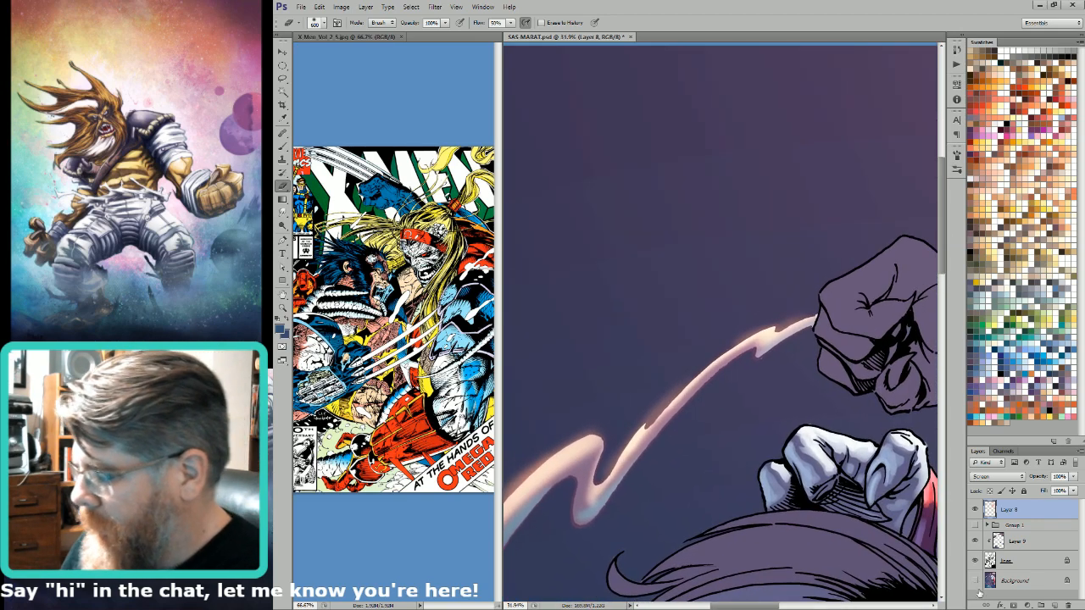
key(i)
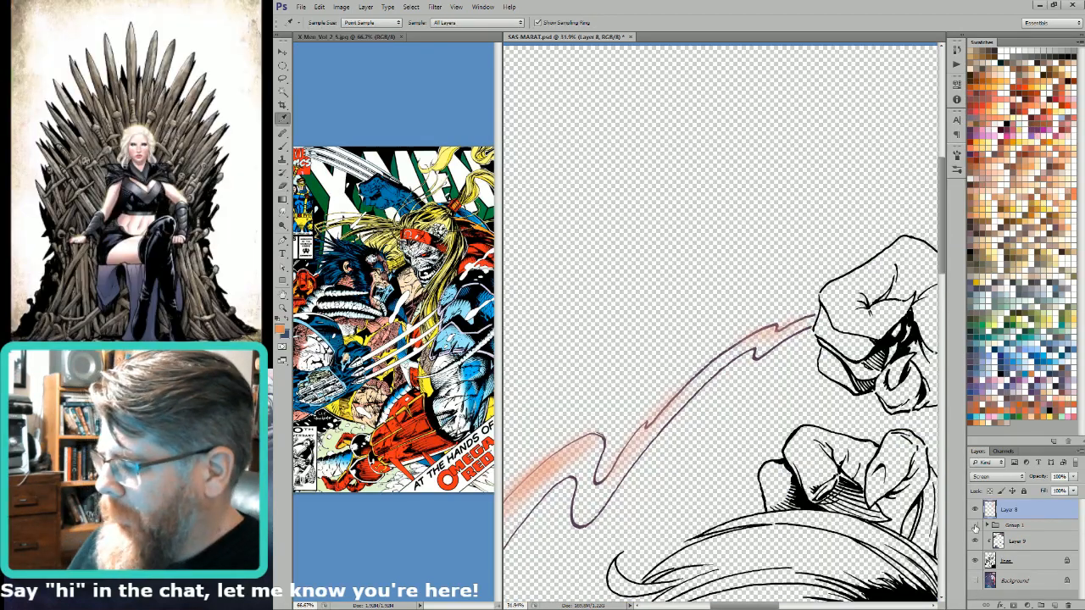
click(975, 580)
Step: Paint a fine orange glow along the thin trail beside the raised fist on Layer 8 with a smaller brush
key(b)
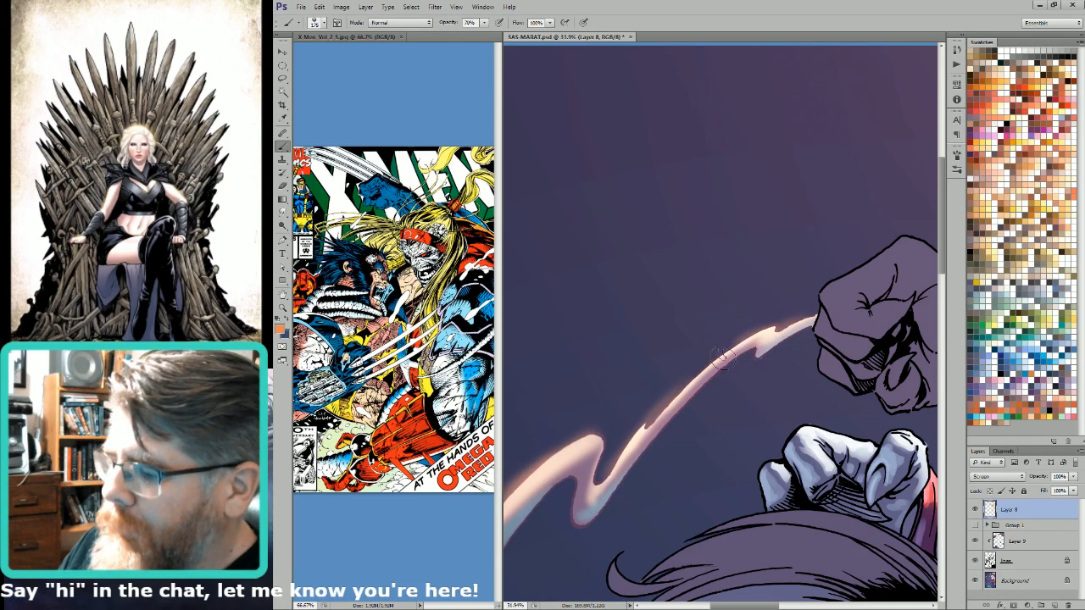
key(bracketleft)
key(bracketleft)
key(bracketleft)
key(bracketleft)
key(bracketleft)
key(bracketleft)
key(bracketleft)
drag(653, 422, 729, 350)
mouse_move(672, 403)
mouse_down()
mouse_move(759, 333)
mouse_move(710, 358)
mouse_move(637, 425)
mouse_move(599, 481)
mouse_up()
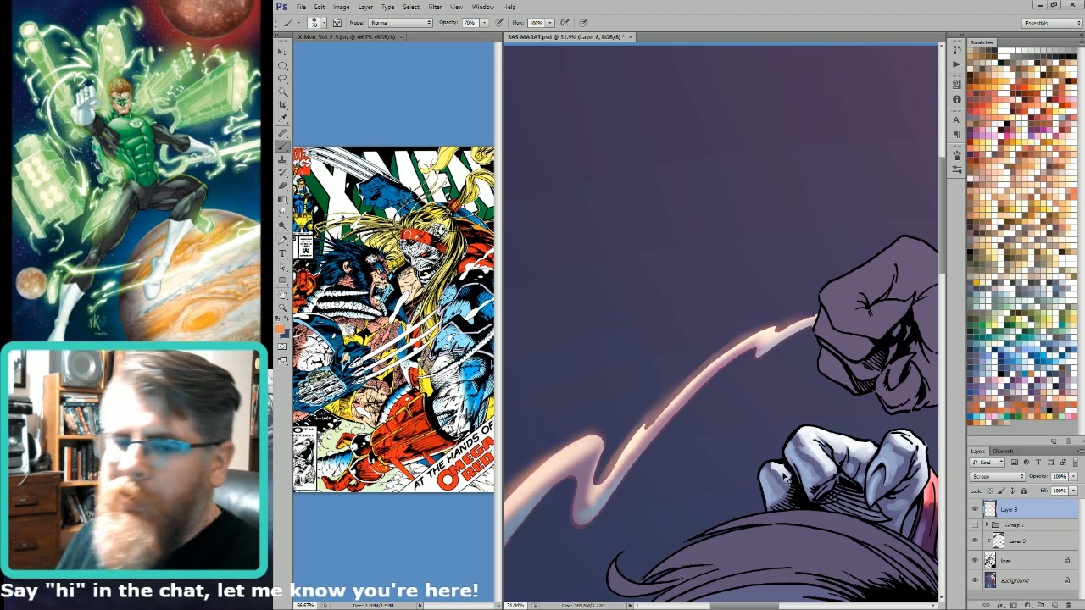
key(ctrl+0)
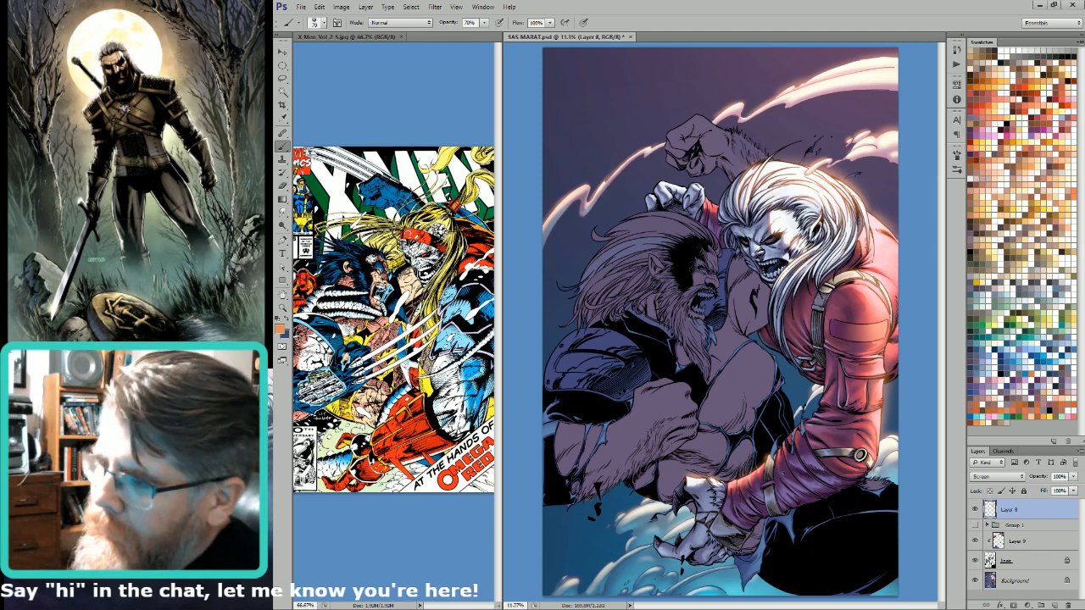
Step: Set the brush to 50% opacity and size 150, and add orange glow to the trail behind the raised fist
drag(613, 271, 834, 66)
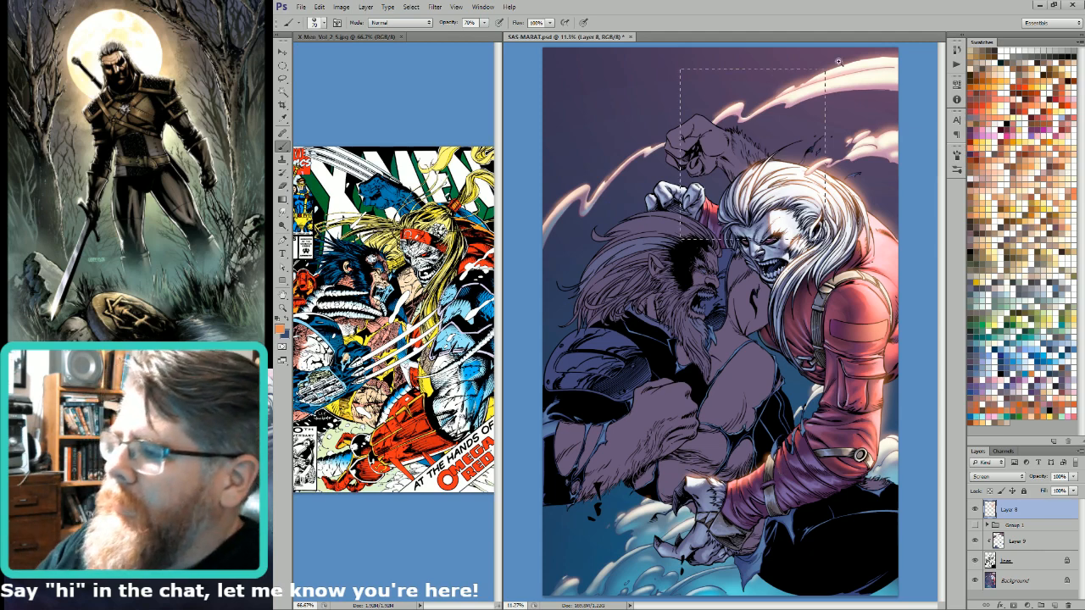
drag(788, 203, 761, 390)
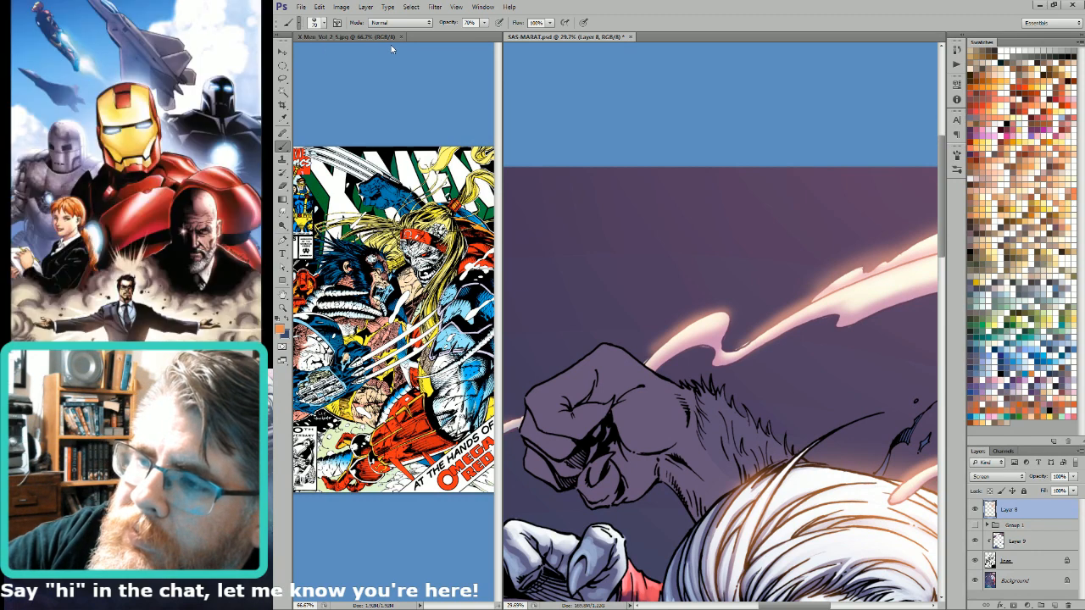
click(390, 406)
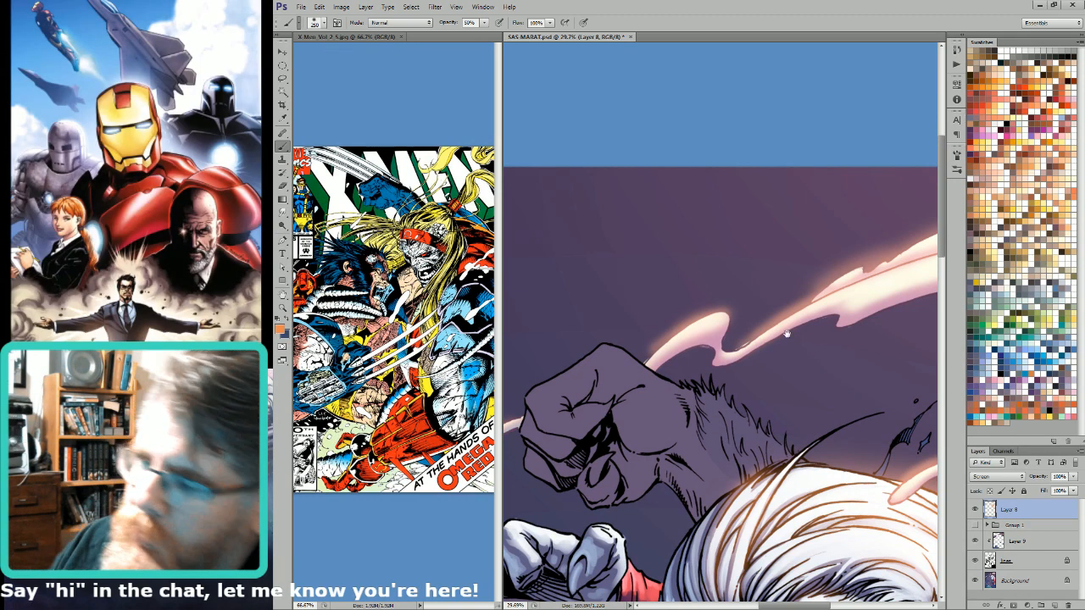
click(812, 330)
key(bracketleft)
key(bracketleft)
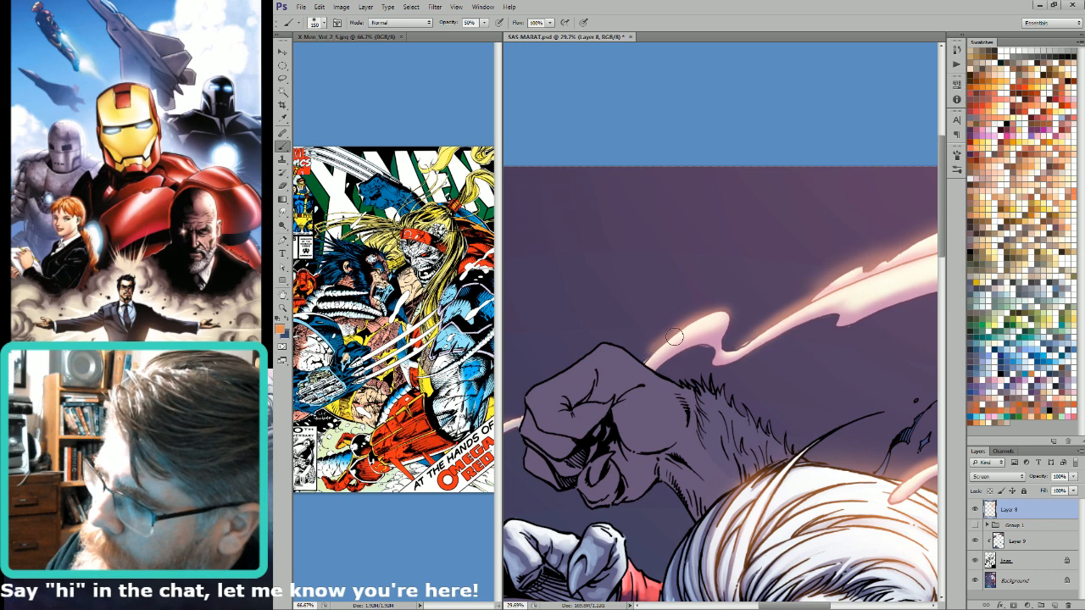
Step: Brush a warm orange glow on Layer 8 along the upper energy trail, enlarging the brush for the wider part
mouse_move(731, 350)
mouse_down()
mouse_move(854, 267)
mouse_move(788, 352)
mouse_up()
key(bracketright)
key(bracketright)
drag(859, 281, 956, 255)
drag(871, 298, 793, 317)
drag(879, 345, 772, 361)
key(bracketright)
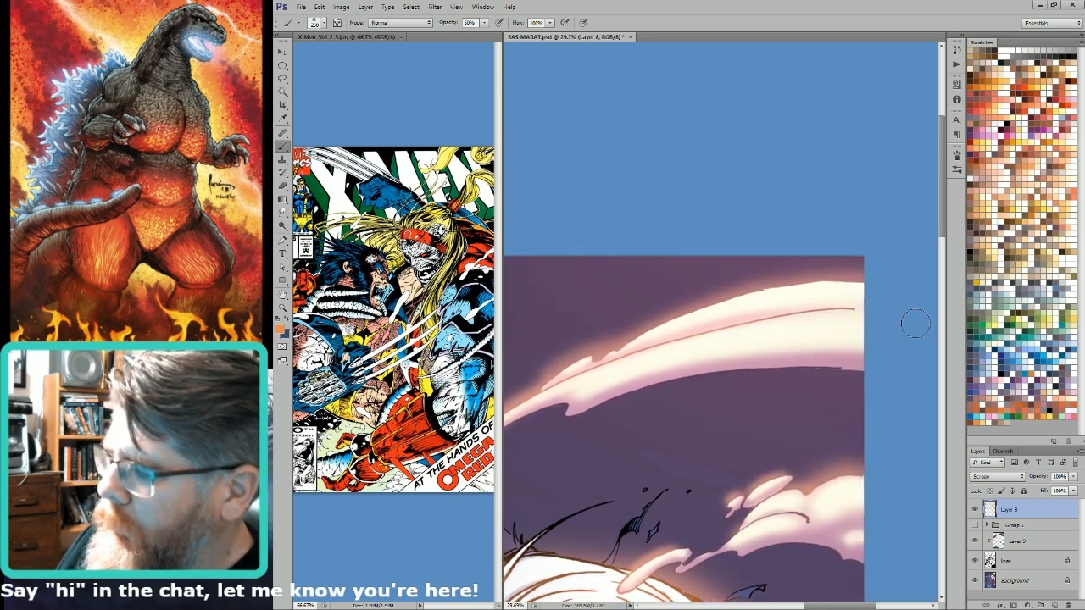
Step: Touch up the warm glow on Layer 8 around the lower energy wisps above the white hair, varying the brush size
drag(818, 490, 867, 396)
key(bracketleft)
key(bracketleft)
key(bracketleft)
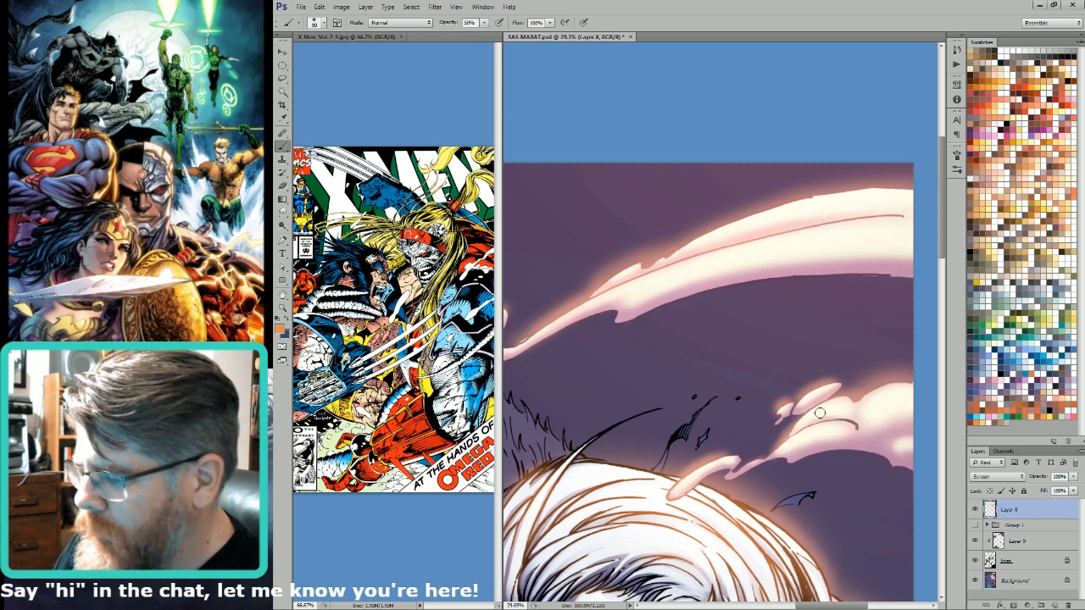
key(bracketright)
key(bracketright)
key(bracketright)
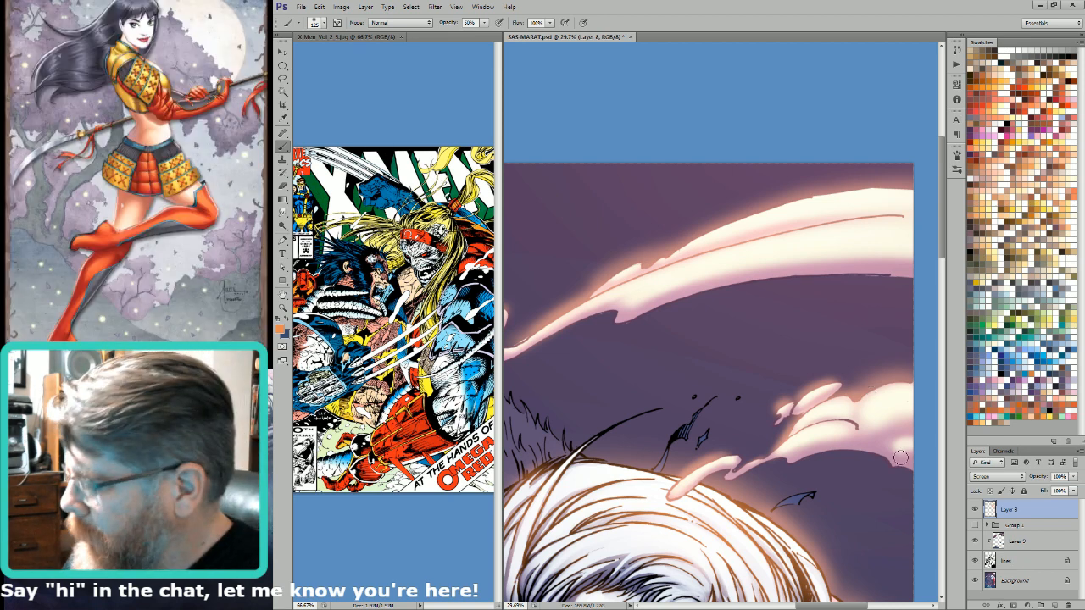
Step: Make the Background layer active and review the whole cover artwork in full-screen mode
key(e)
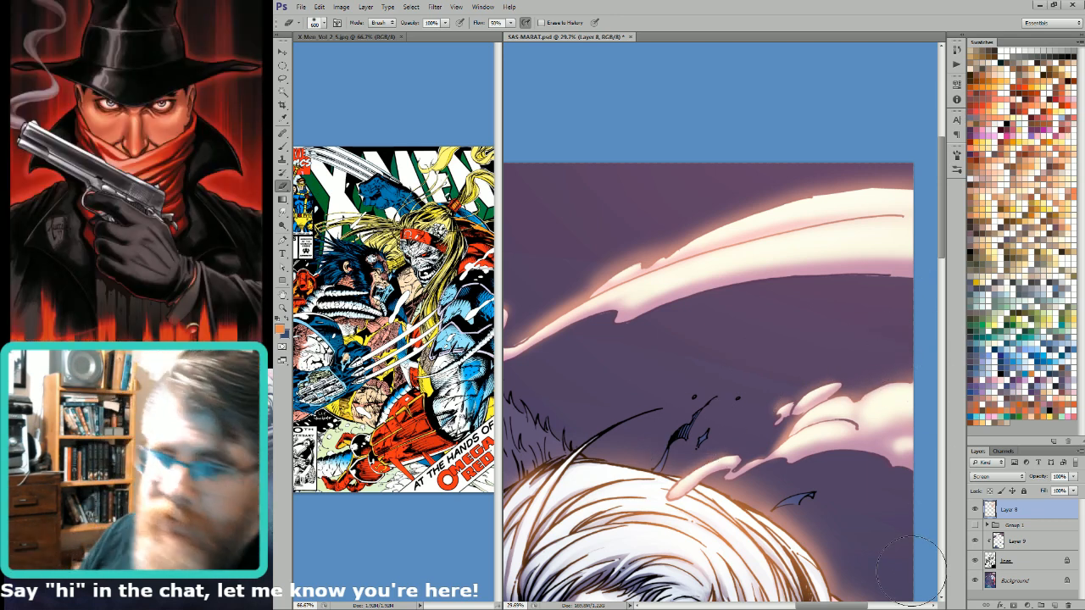
key(ctrl+0)
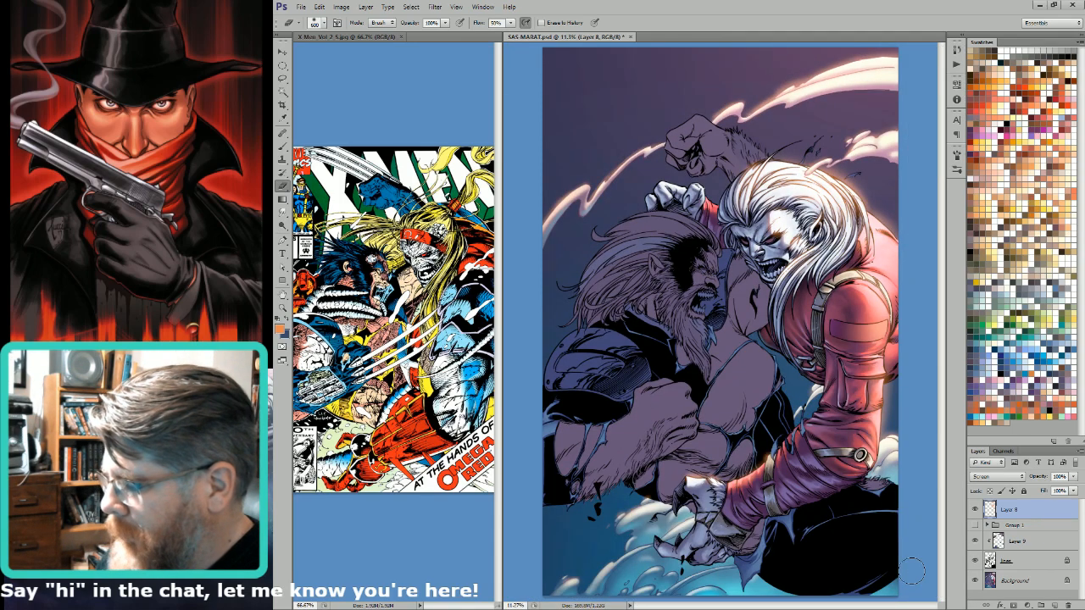
click(993, 580)
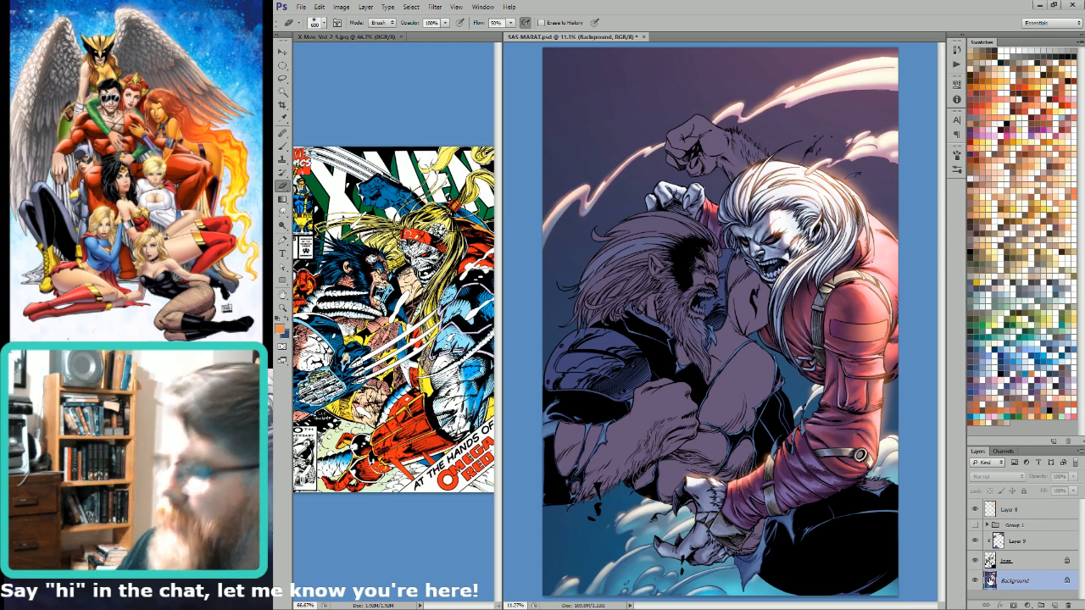
key(alt)
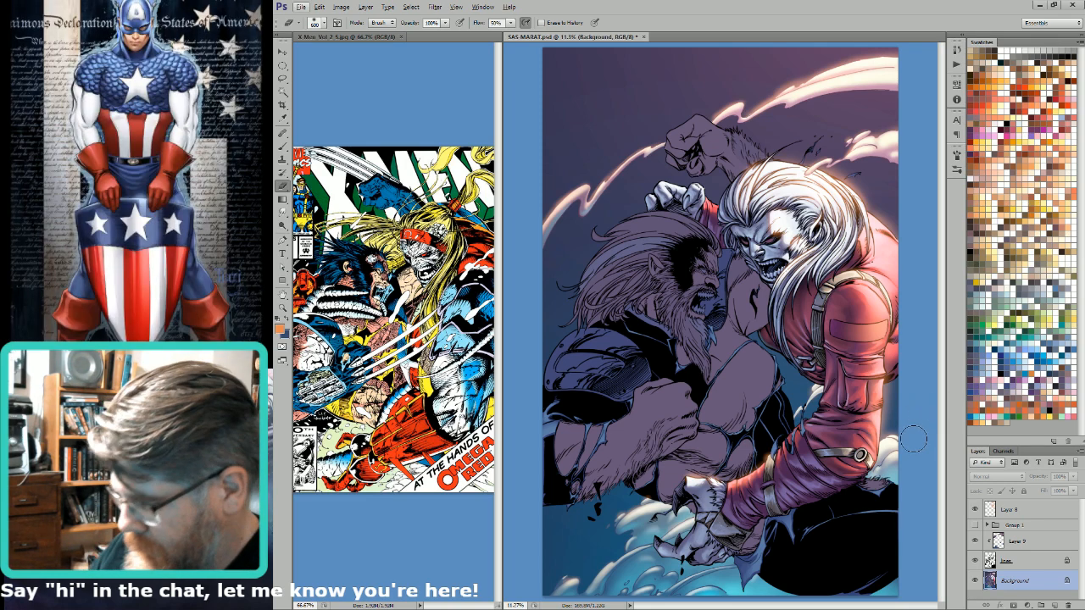
key(f)
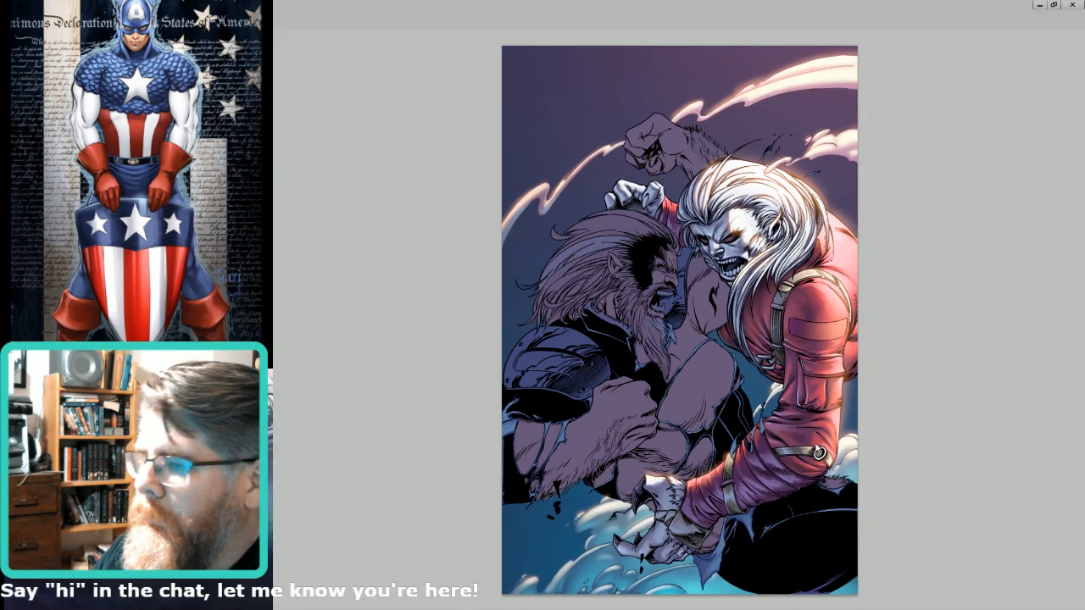
key(f)
key(f)
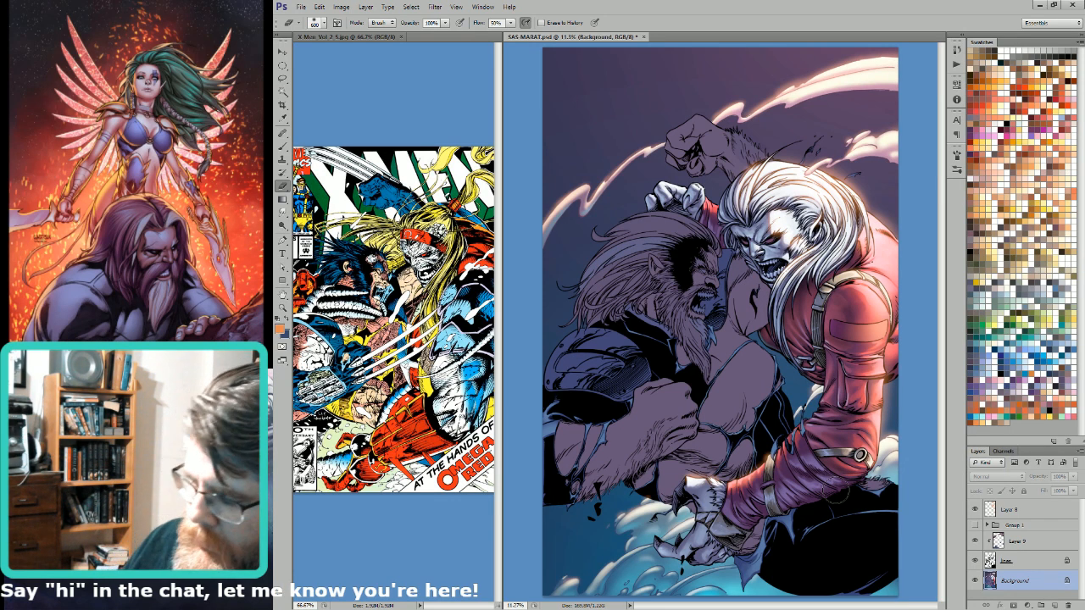
Step: Sample a light blue as the foreground colour with the Eyedropper
key(i)
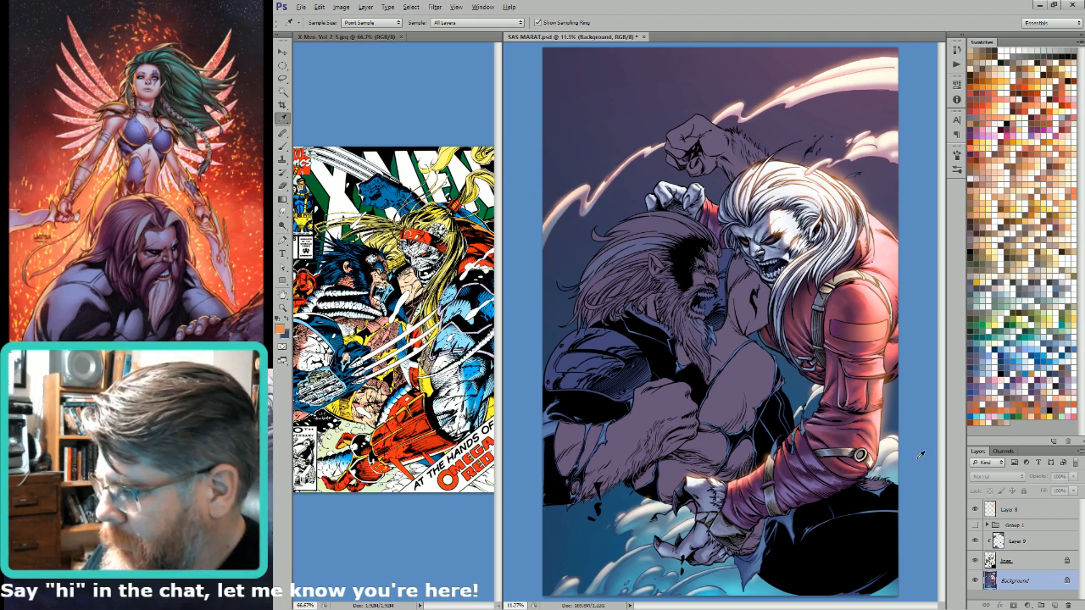
key(alt)
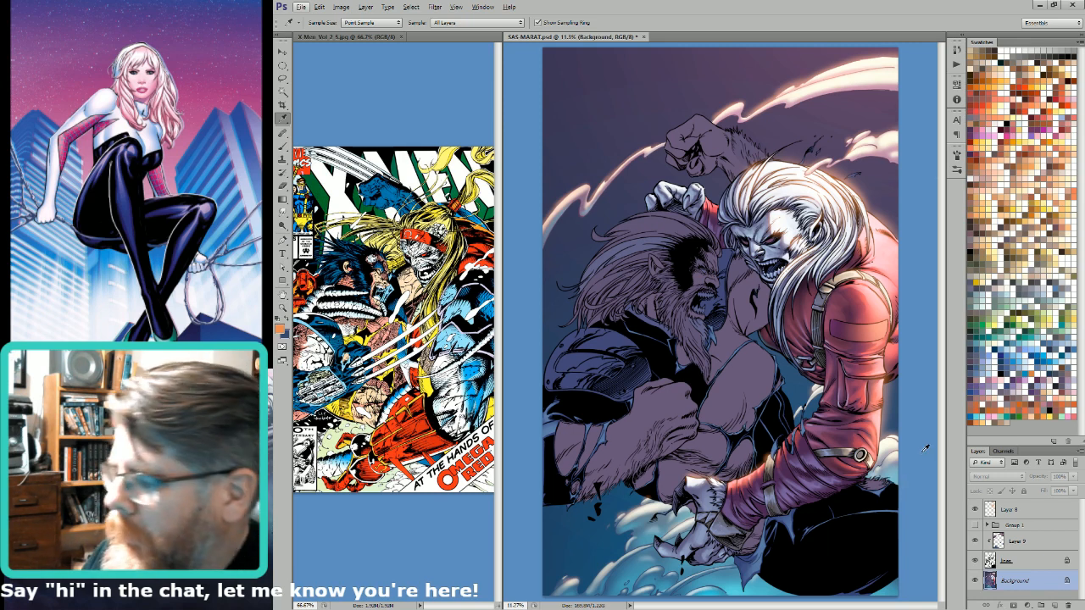
key(alt)
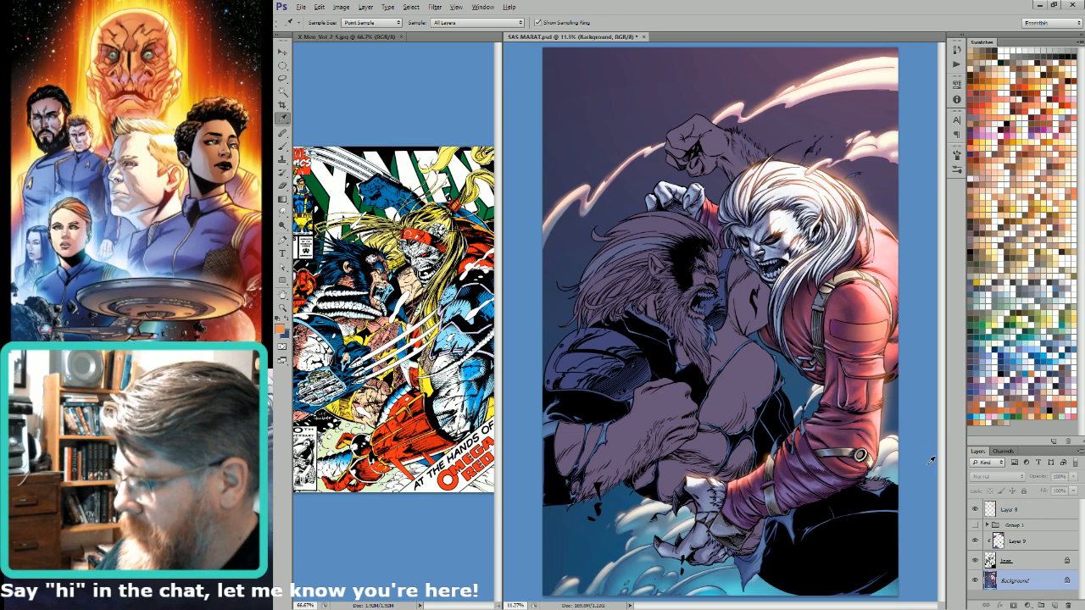
click(930, 461)
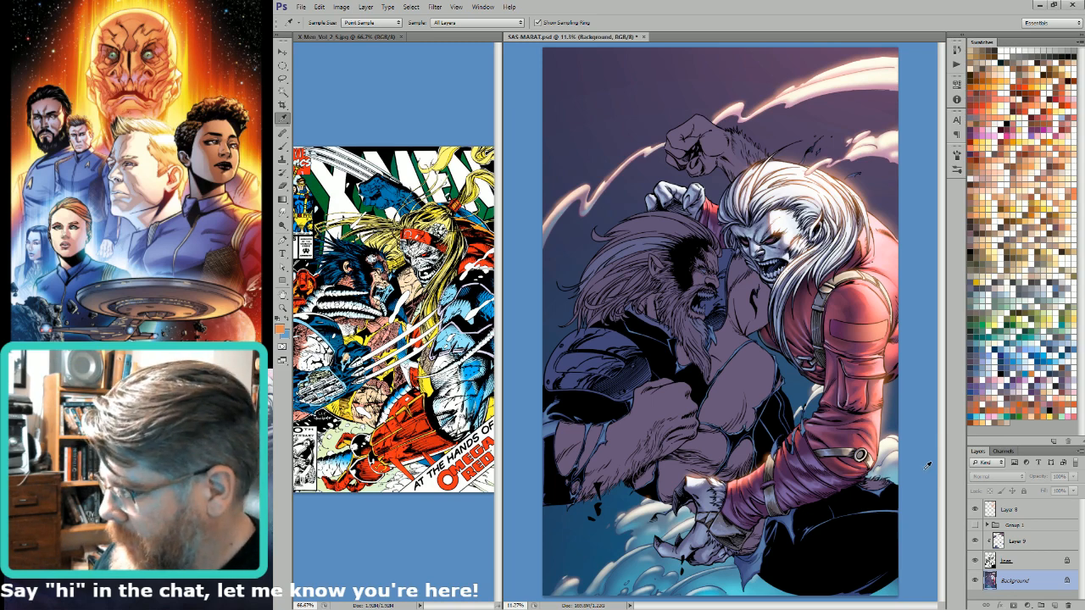
click(927, 468)
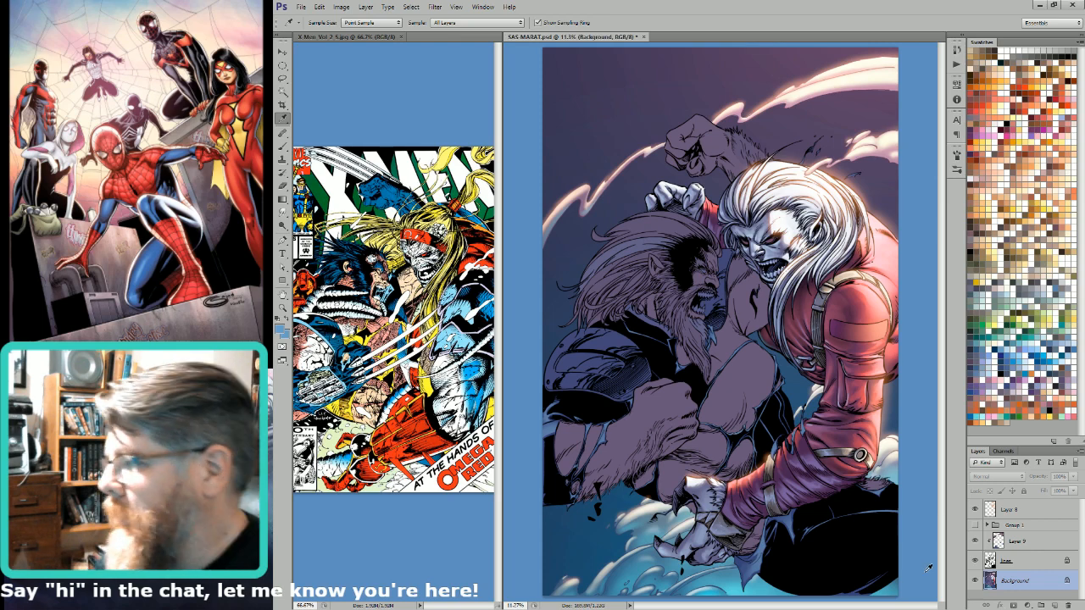
Step: Turn off Contiguous for the Magic Wand and try it on the bearded figure's beard and hair on the Background layer
key(w)
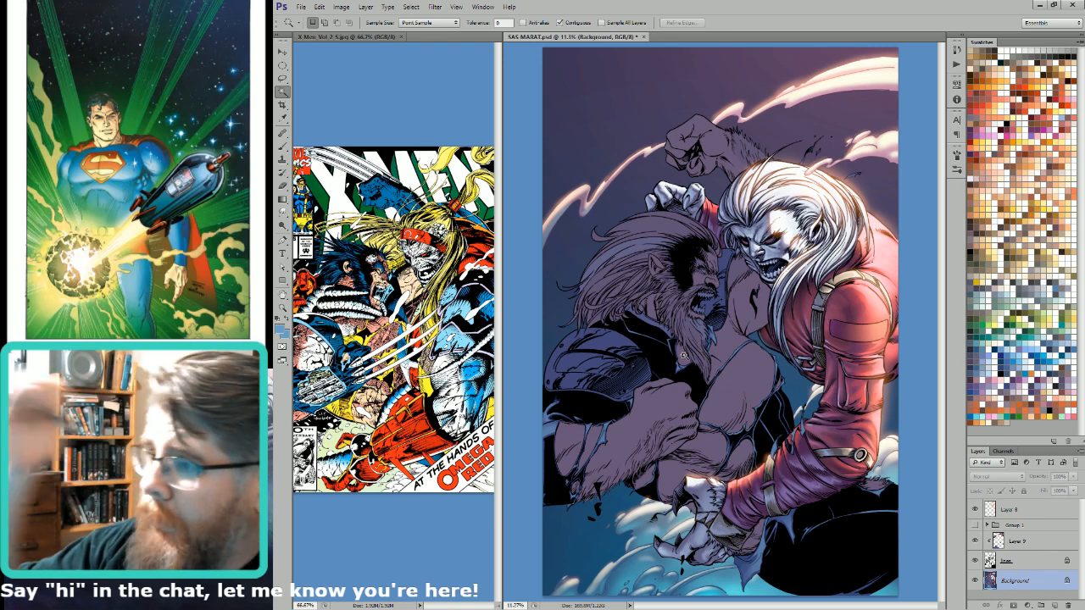
click(559, 22)
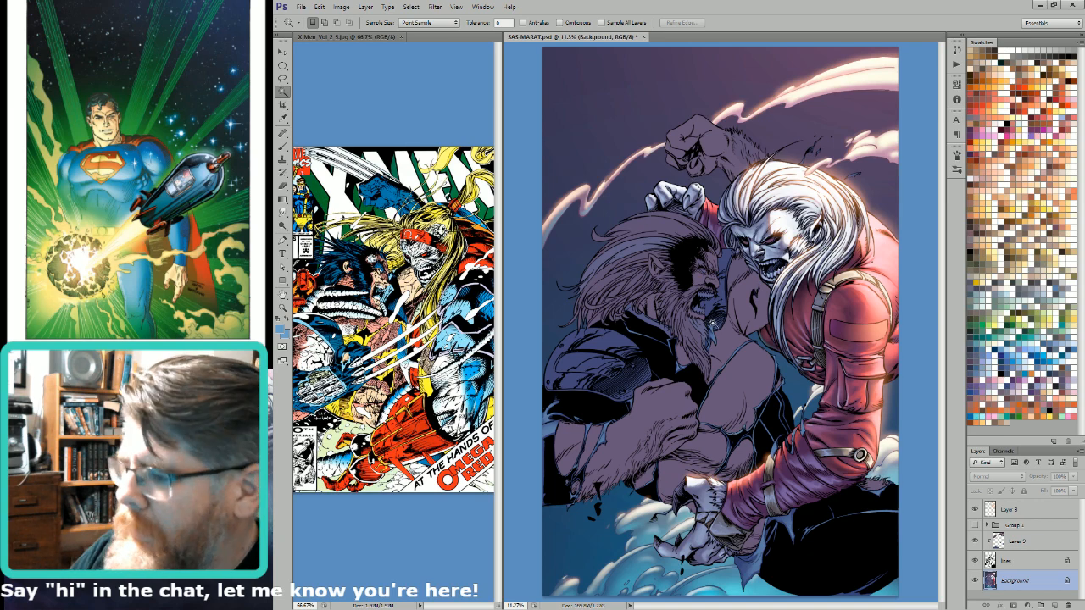
click(703, 351)
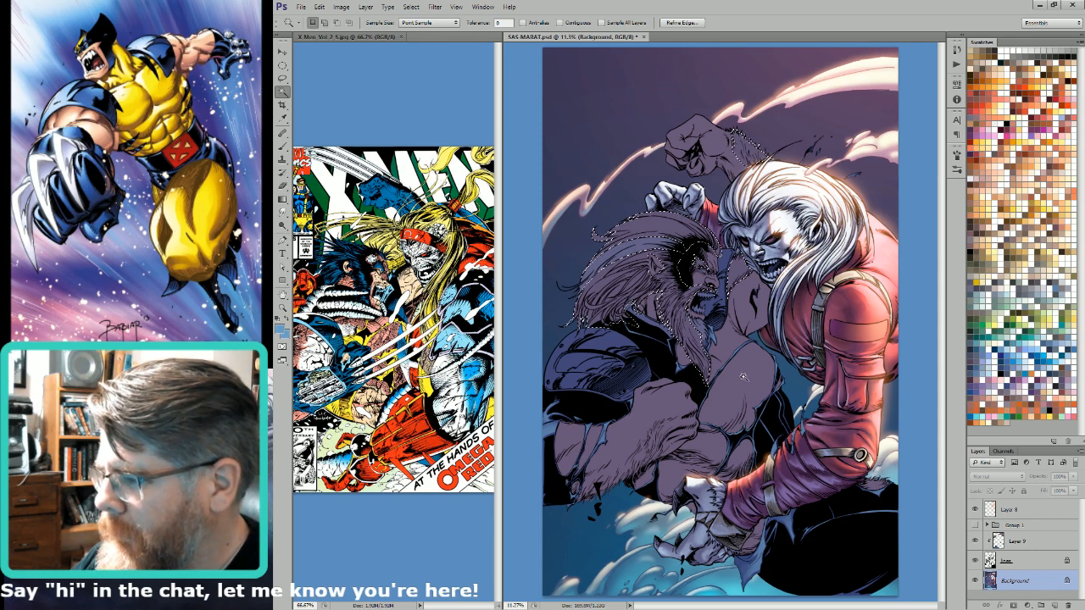
key(ctrl+d)
click(655, 317)
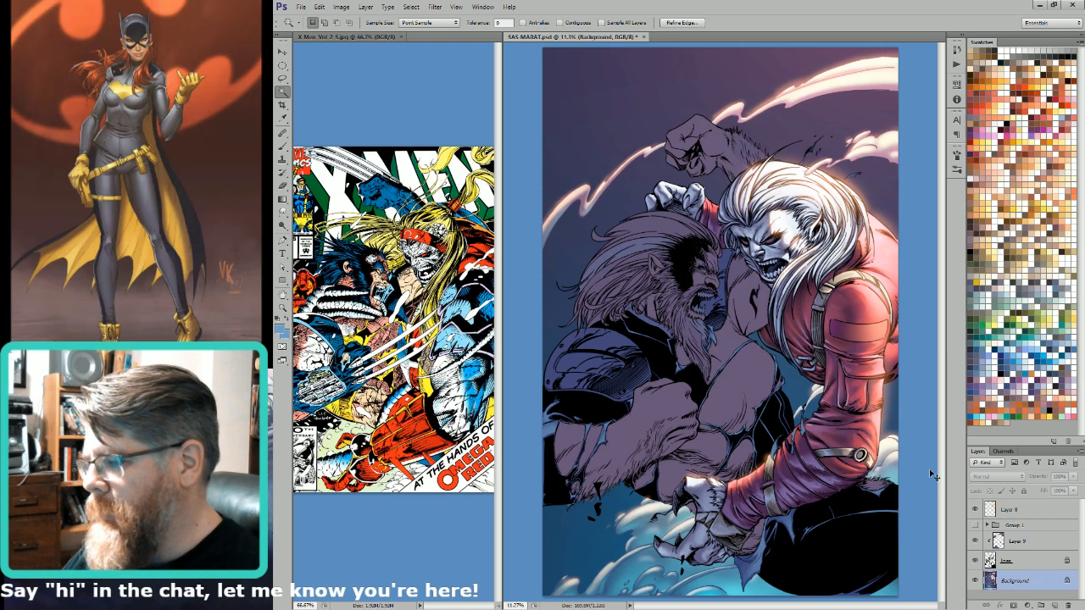
key(ctrl+d)
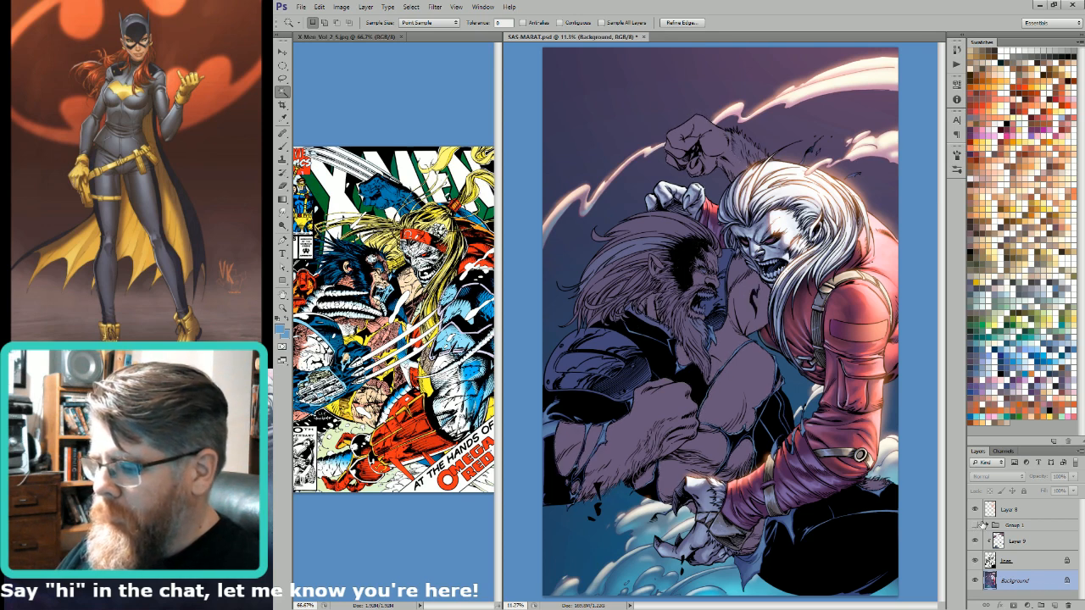
Step: Create a layer above Background from the bearded figure's colour areas and lock its transparent pixels
key(ctrl+shift+alt+n)
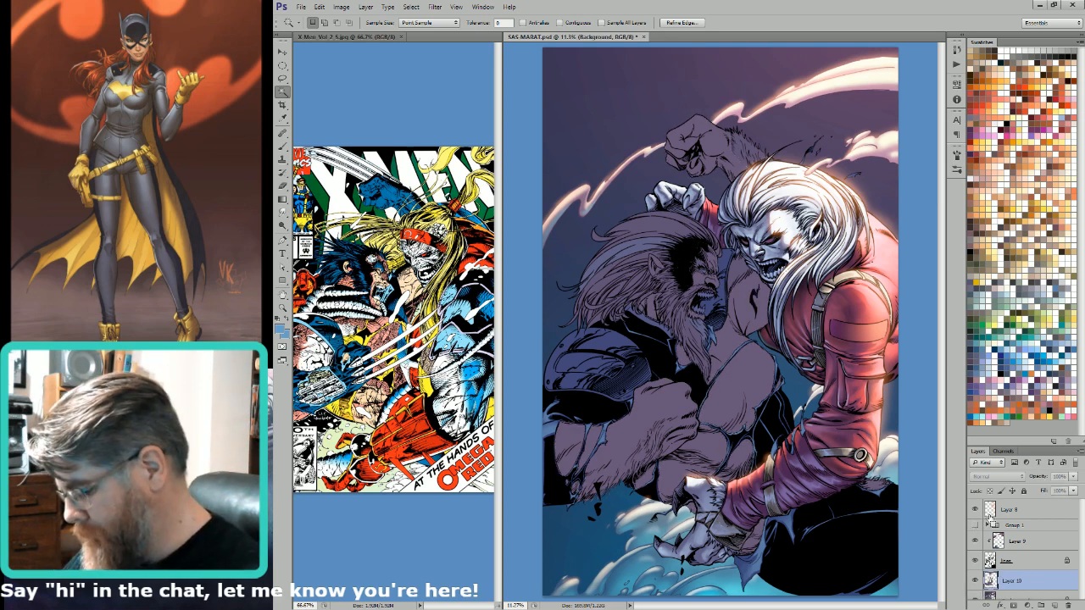
key(slash)
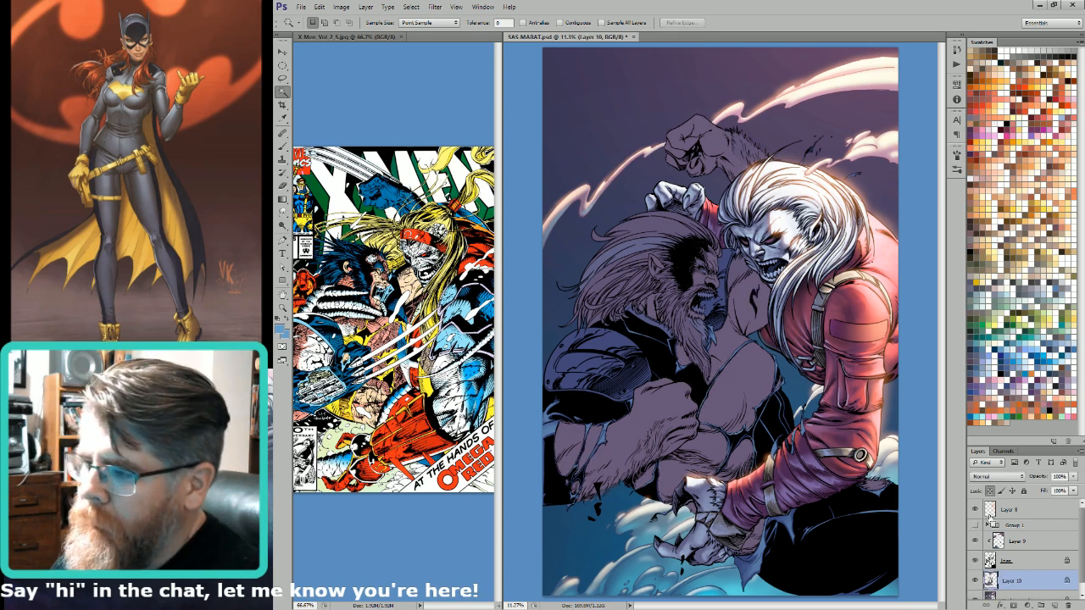
key(b)
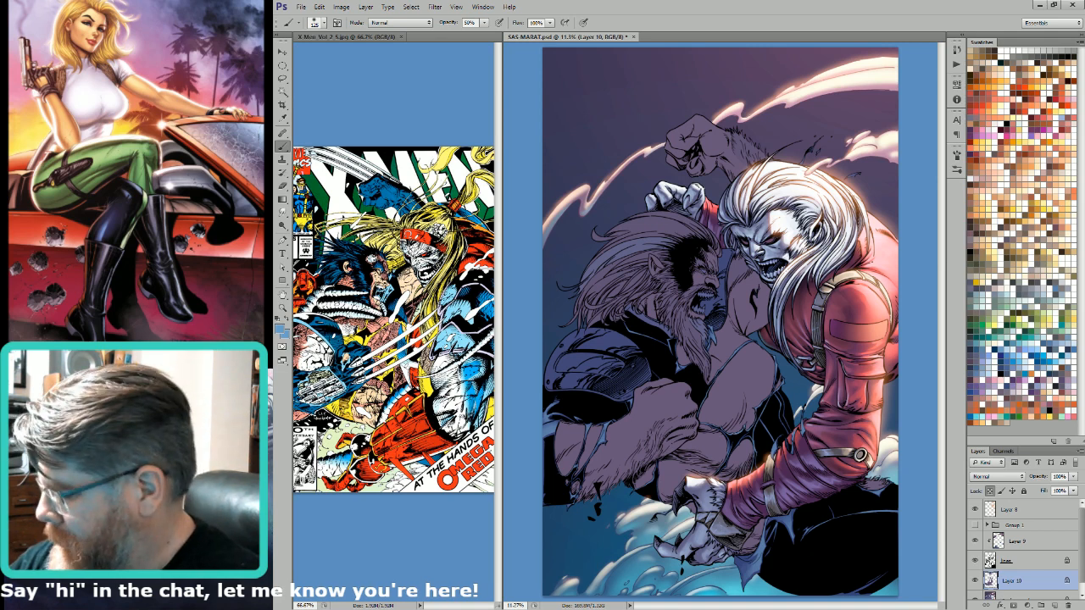
ctrl+click(985, 582)
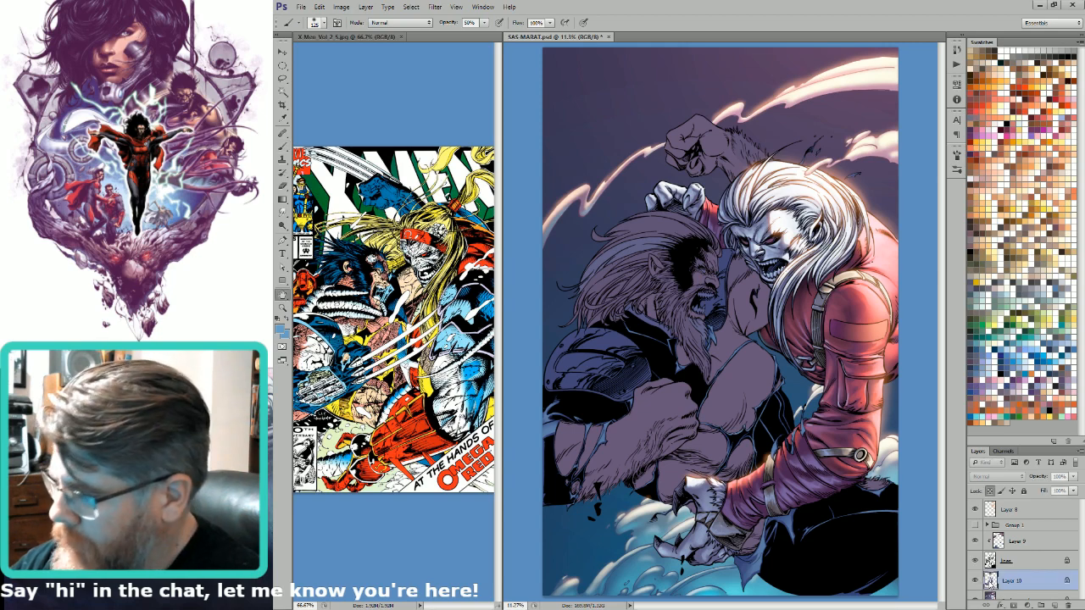
click(985, 582)
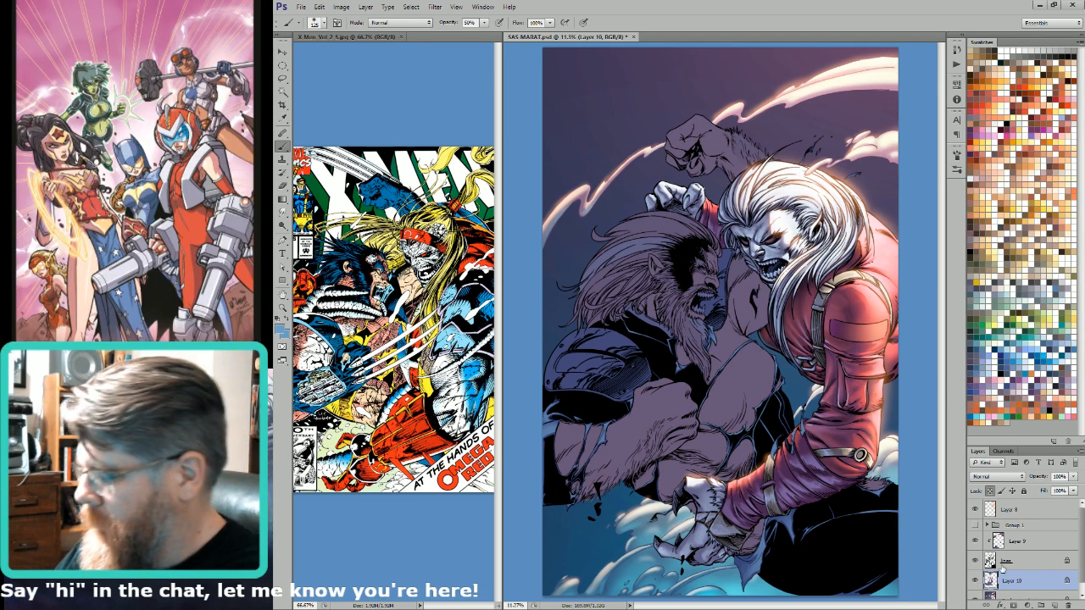
Step: Select the bearded figure's hair and fur with the Magic Wand in the Background layer's Alpha 4 channel
click(1007, 597)
key(ctrl+6)
key(w)
click(608, 293)
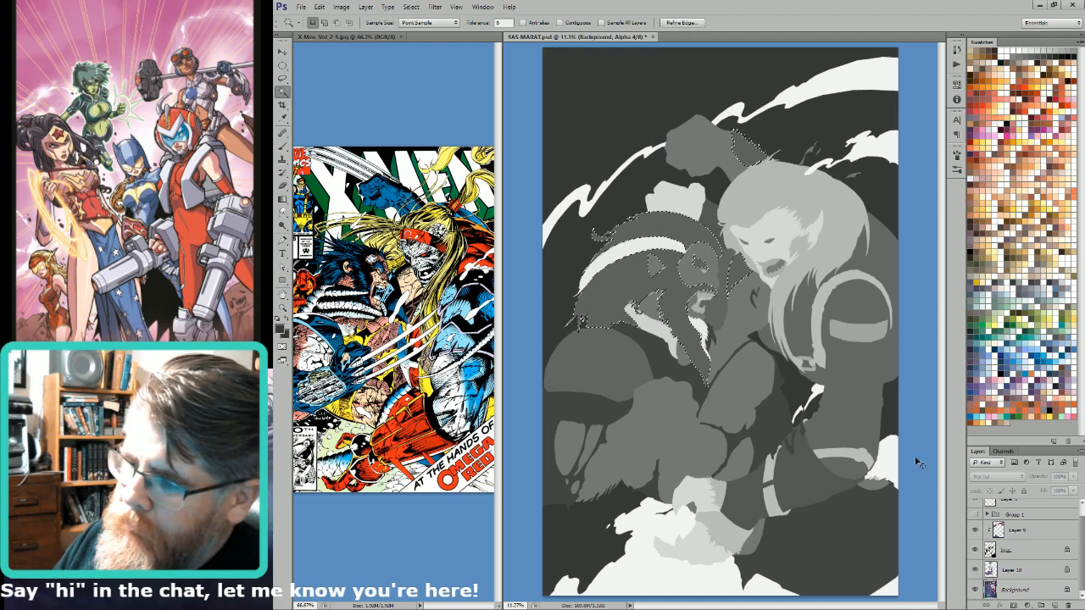
Step: Copy the selected hair and fur from the RGB artwork to a new layer and merge it with Layer 10
key(ctrl+2)
key(ctrl+j)
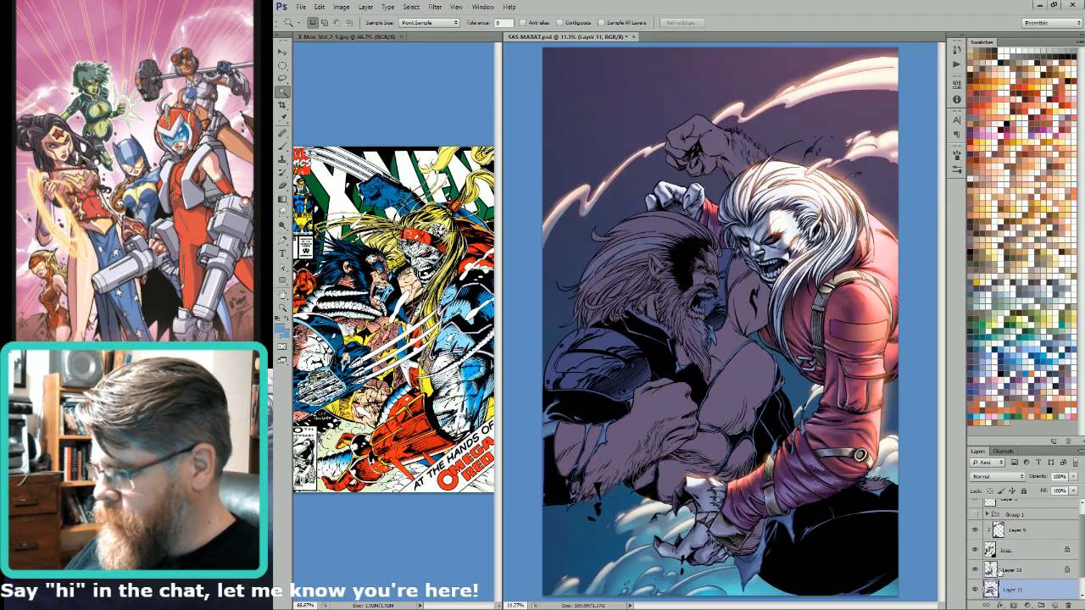
shift+click(1002, 572)
key(ctrl+e)
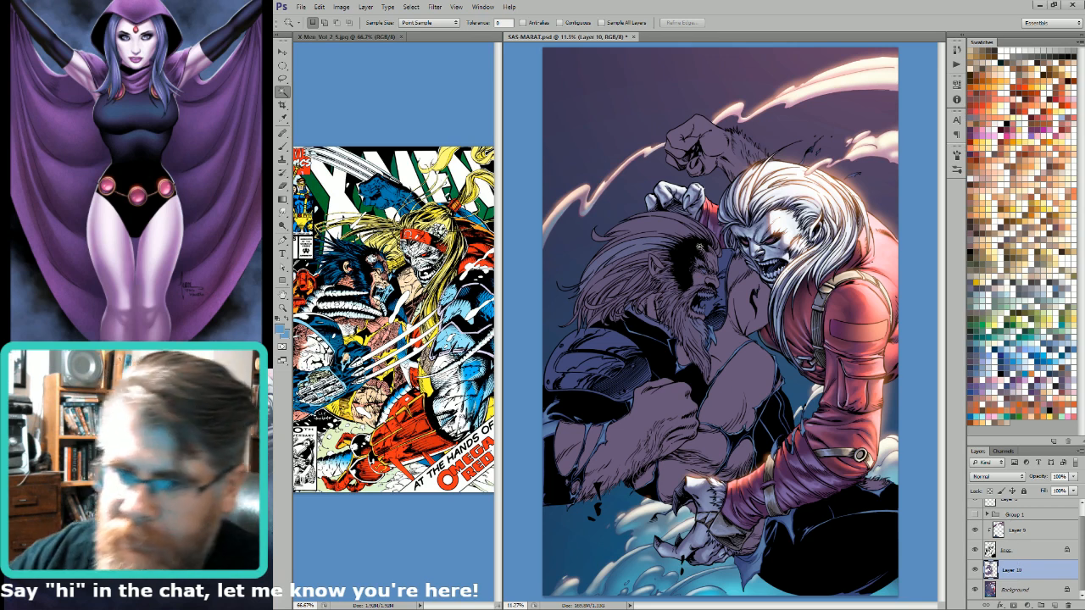
Step: Select the fur colour on Layer 10, choose a tan swatch and brush it over the raised arm's fur
click(716, 252)
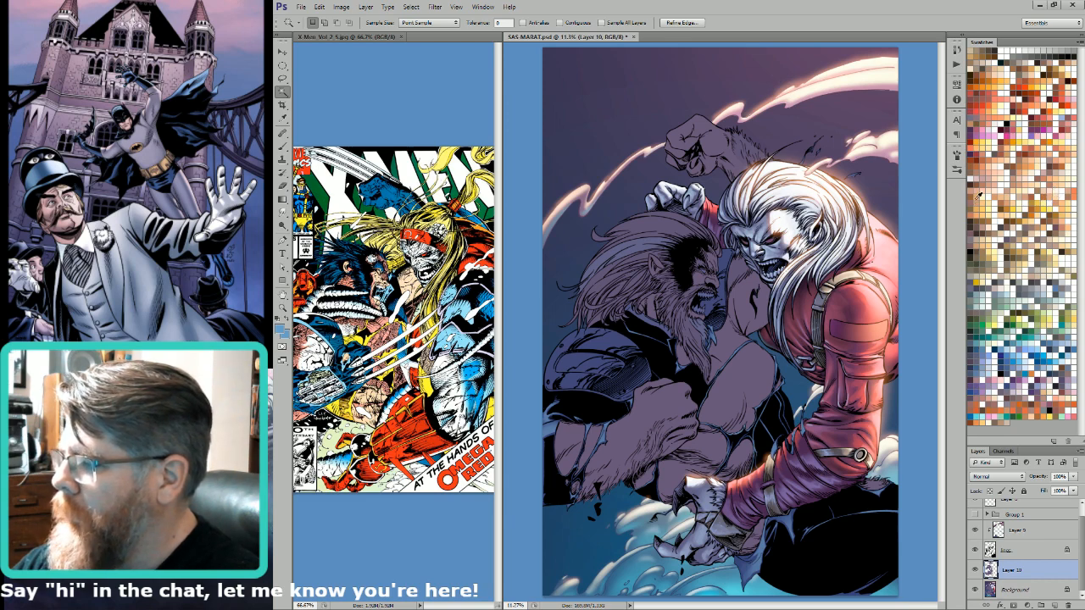
click(1005, 190)
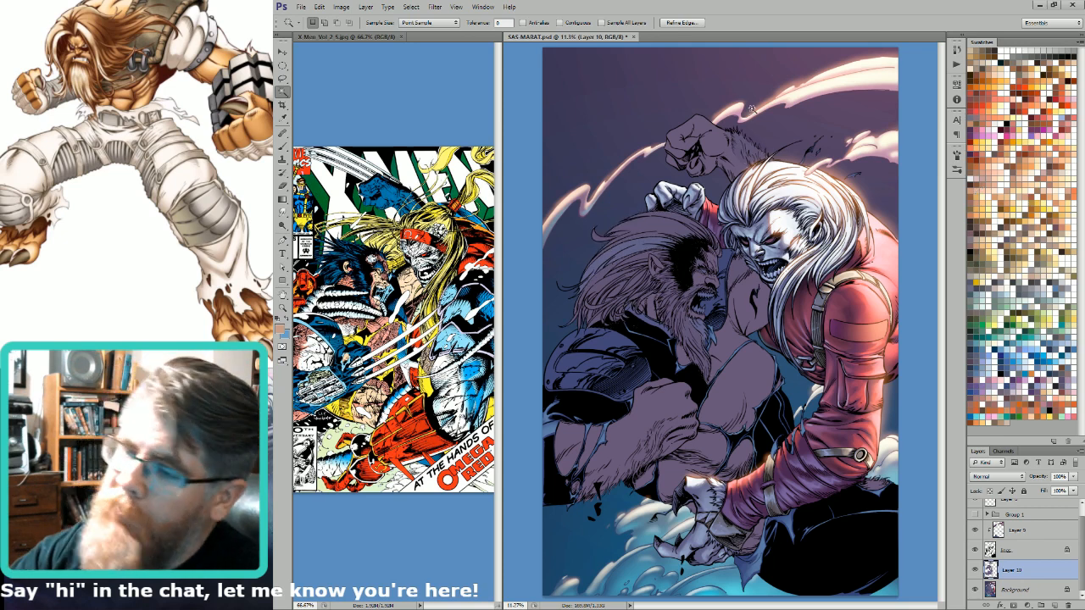
key(b)
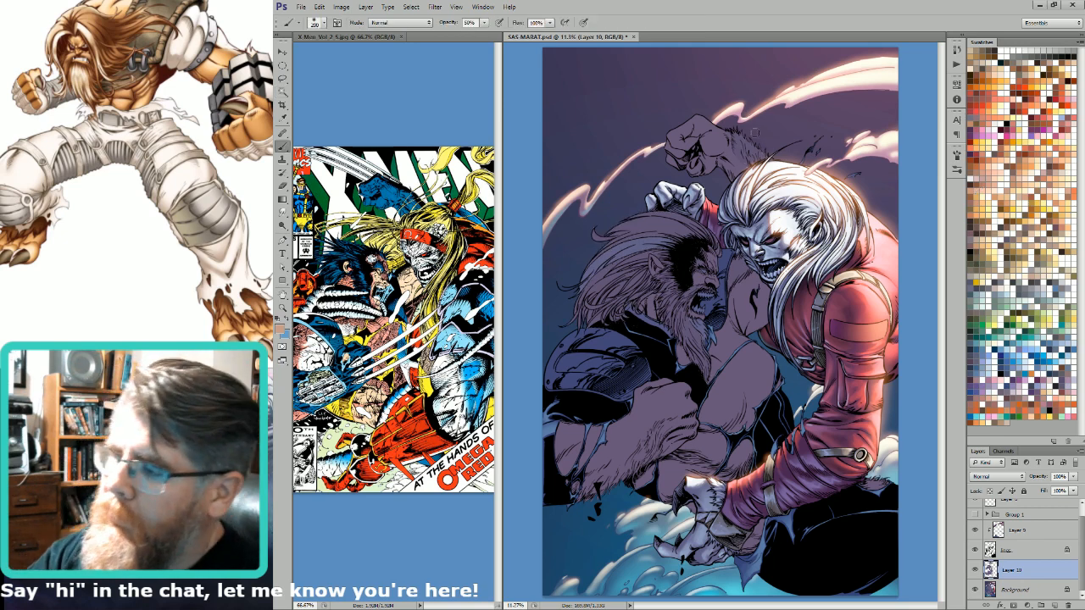
mouse_move(746, 127)
mouse_down()
mouse_move(774, 146)
mouse_move(762, 145)
mouse_up()
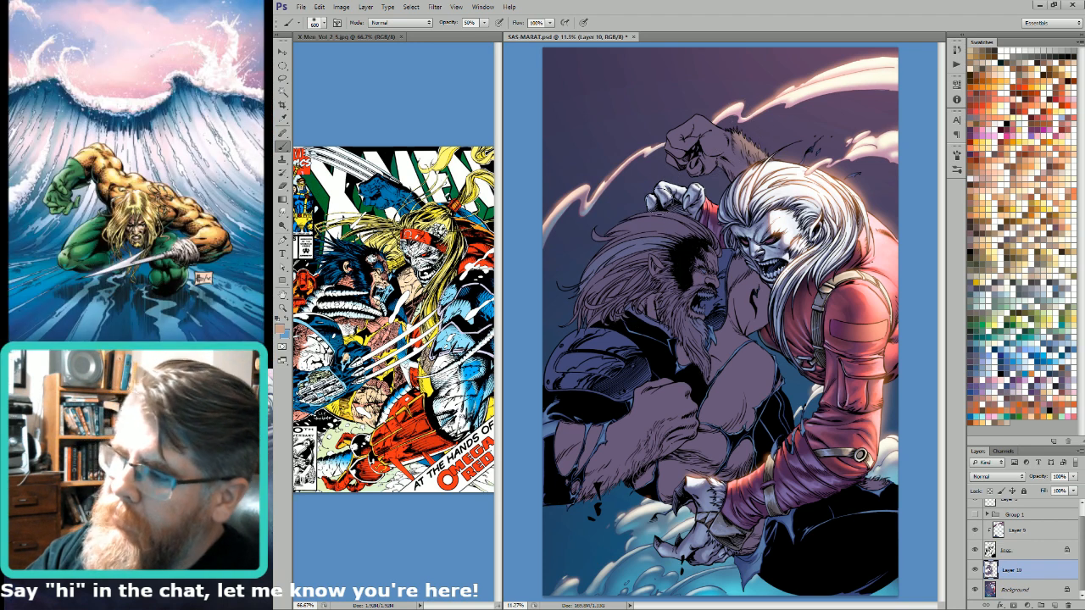
Step: Brush the tan tone over the bearded figure's hair and beard with a smaller brush, keeping the selection edges hidden
key(bracketleft)
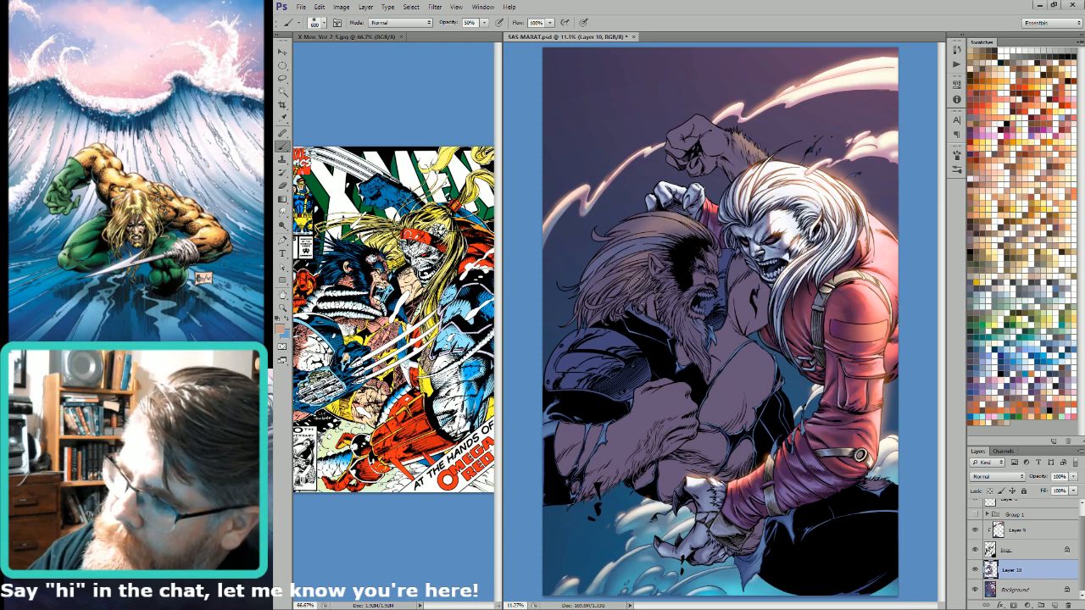
key(bracketleft)
key(bracketleft)
key(bracketleft)
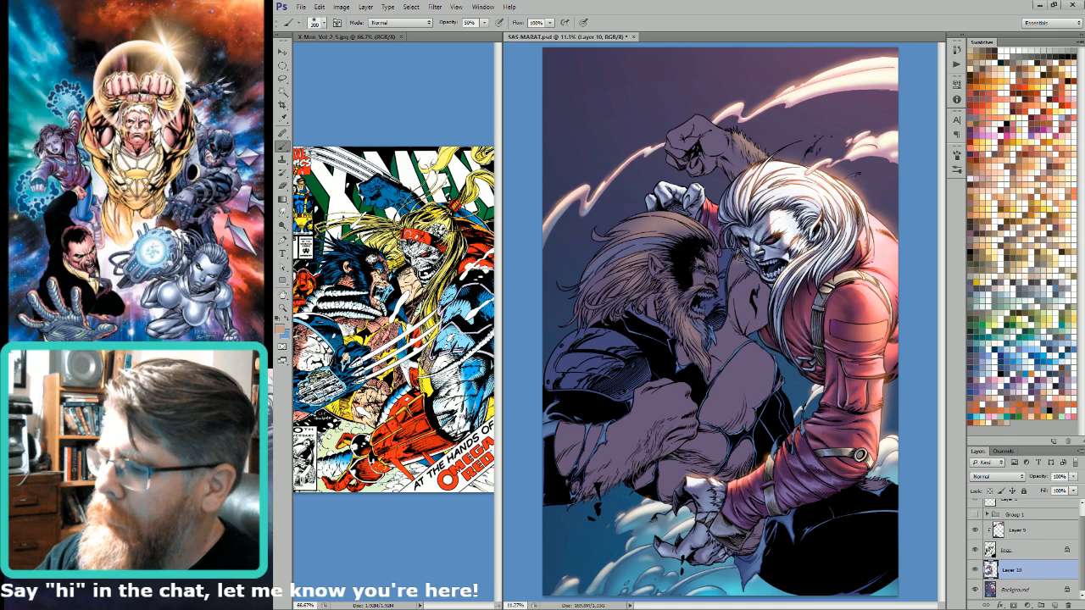
key(ctrl+h)
key(ctrl+h)
key(ctrl+h)
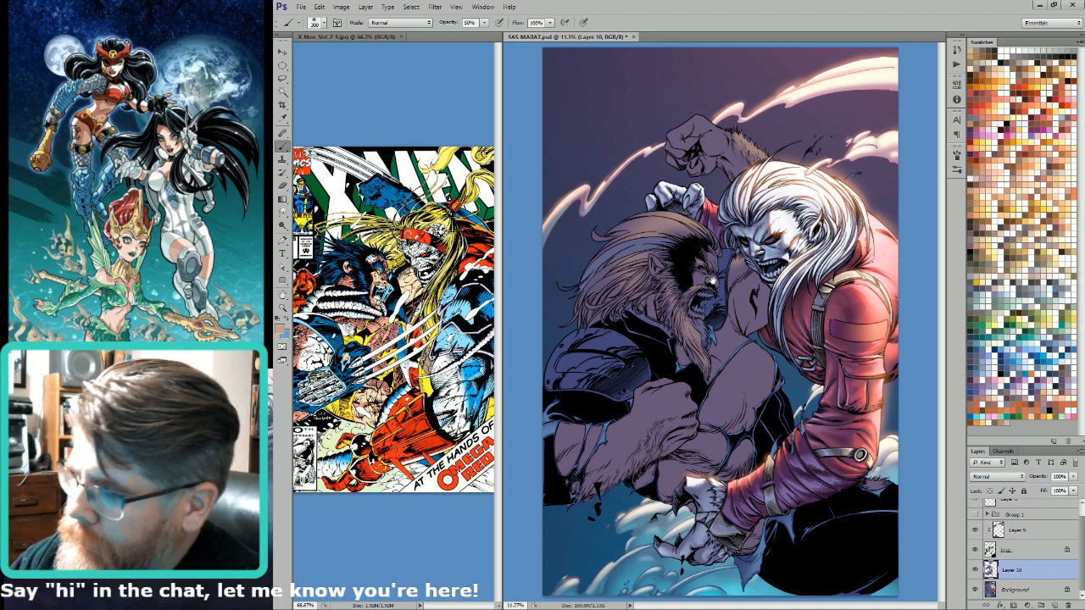
scroll(677, 254, up, 3)
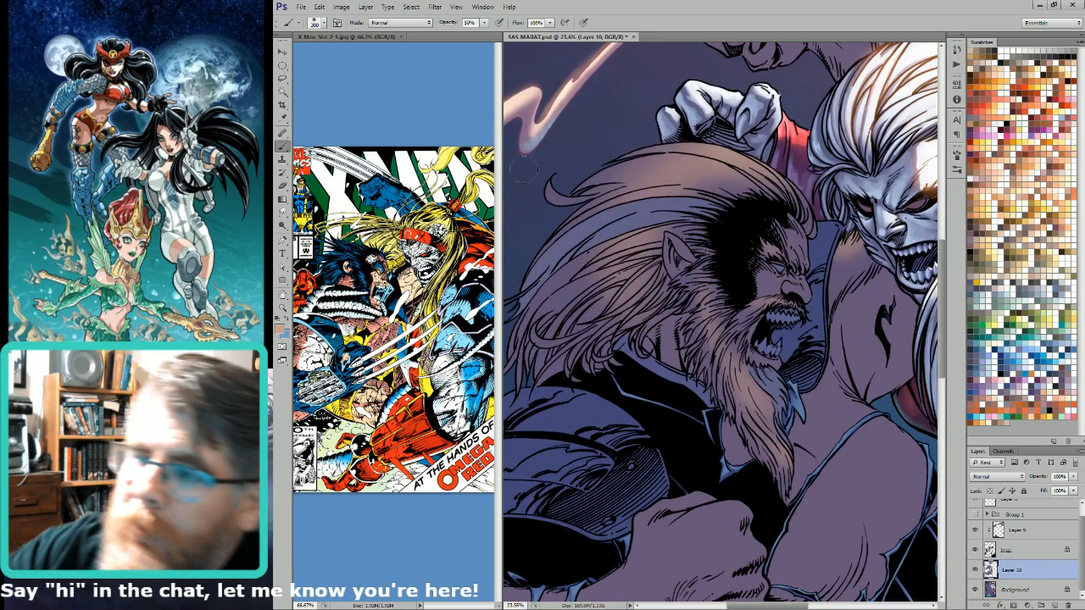
Step: Paint lighter tan strands down the bearded figure's beard with a small brush at 100% opacity on Layer 10
key(space)
drag(732, 356, 775, 404)
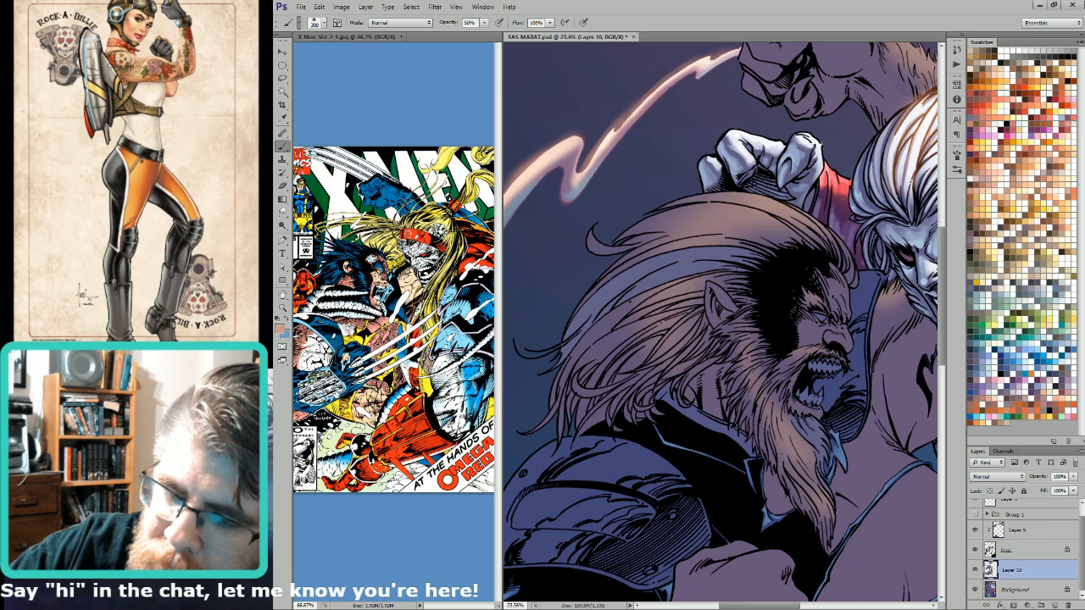
key(F2)
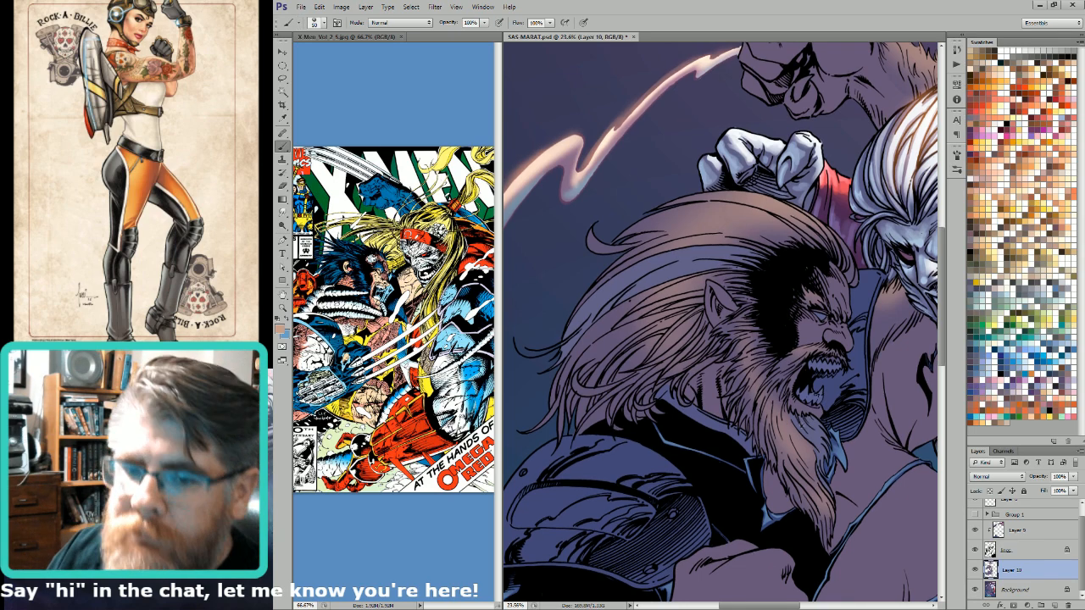
key(bracketleft)
key(bracketleft)
key(bracketleft)
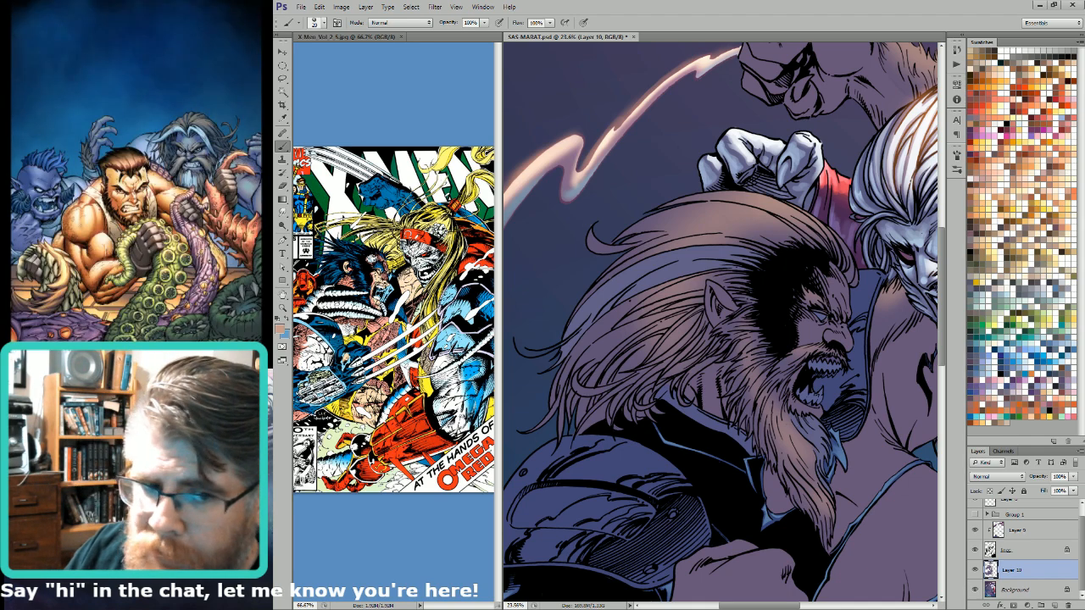
mouse_move(776, 398)
mouse_down()
mouse_move(781, 450)
mouse_move(798, 478)
mouse_up()
key(])
drag(777, 429, 804, 485)
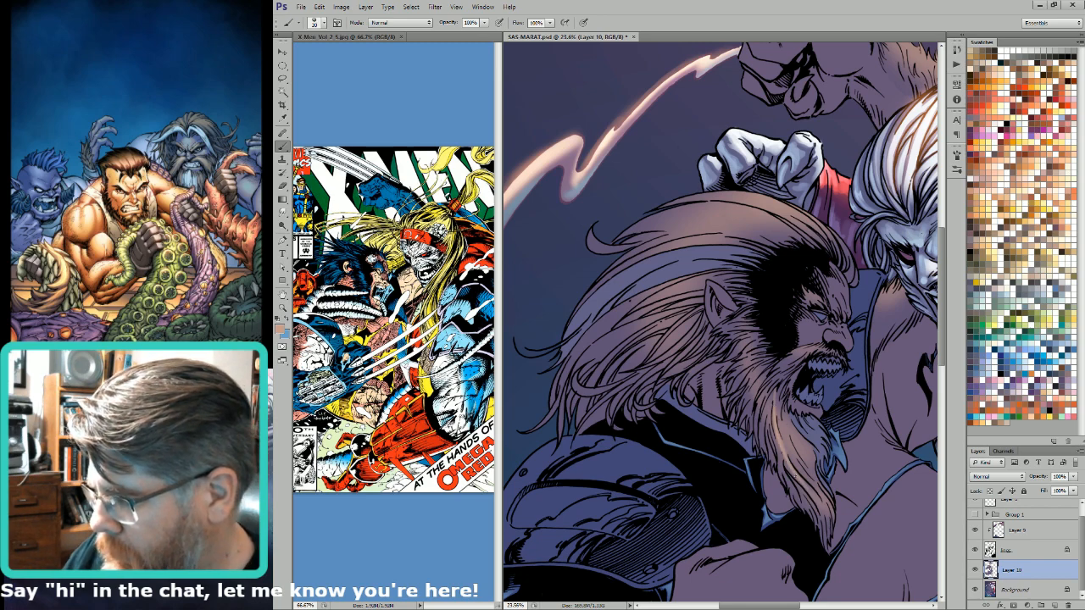
drag(775, 438, 786, 487)
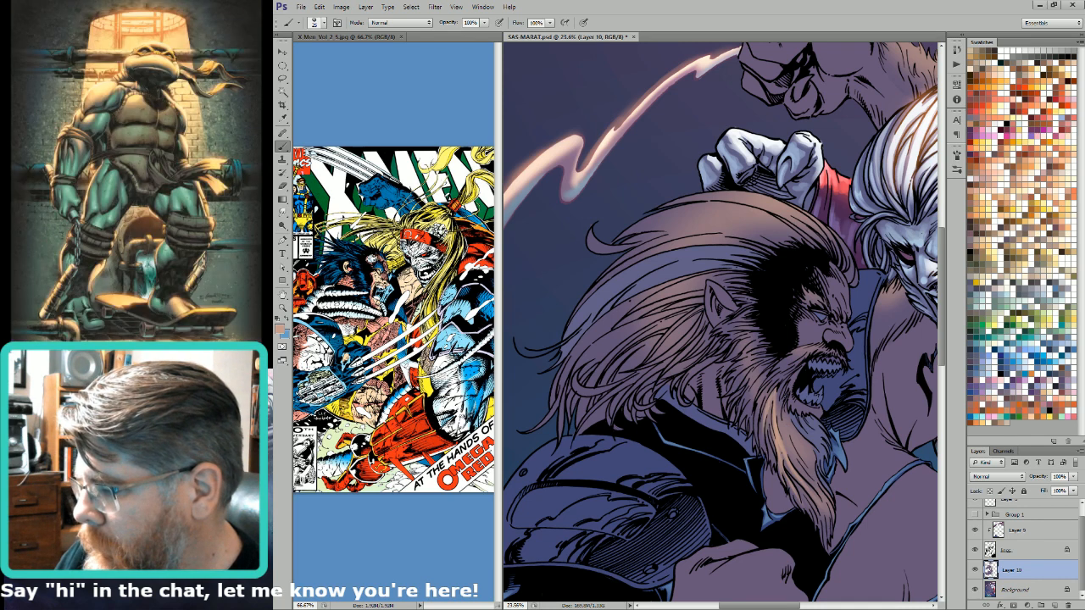
key(])
drag(789, 416, 803, 445)
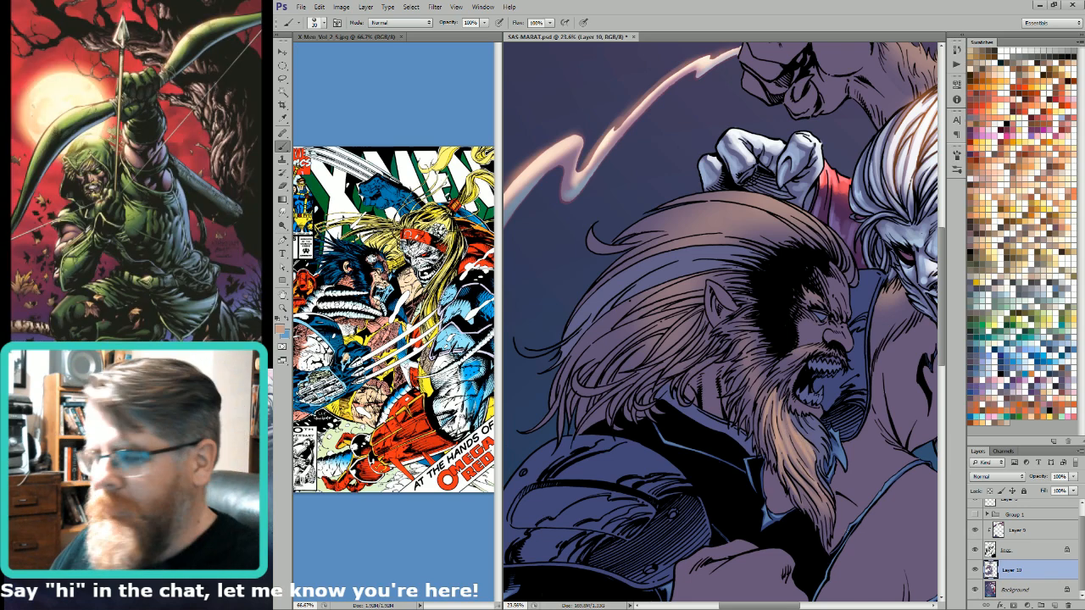
Step: Lasso the long strands below the mouth in the upper beard, hide the selection edges and lighten them with a Lighten-mode radial gradient
key(l)
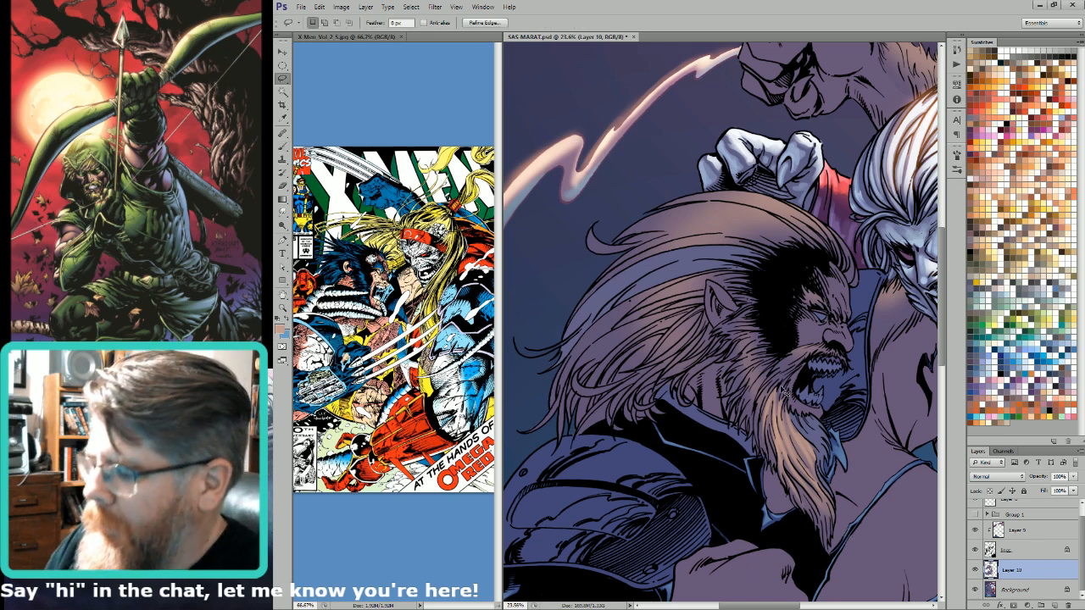
click(791, 411)
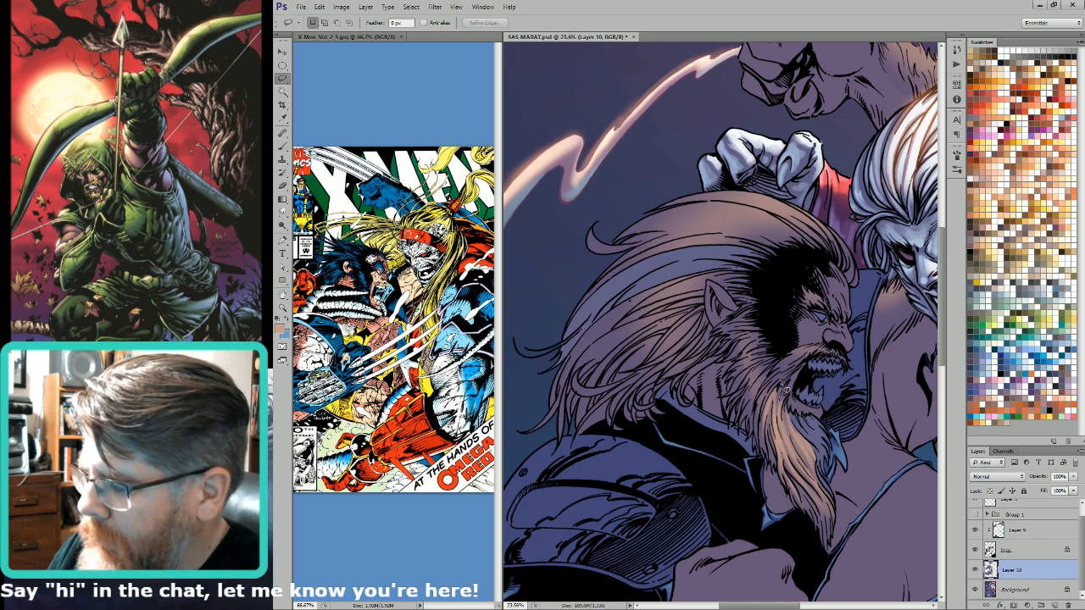
mouse_move(785, 401)
mouse_down()
mouse_move(786, 443)
mouse_move(789, 400)
mouse_up()
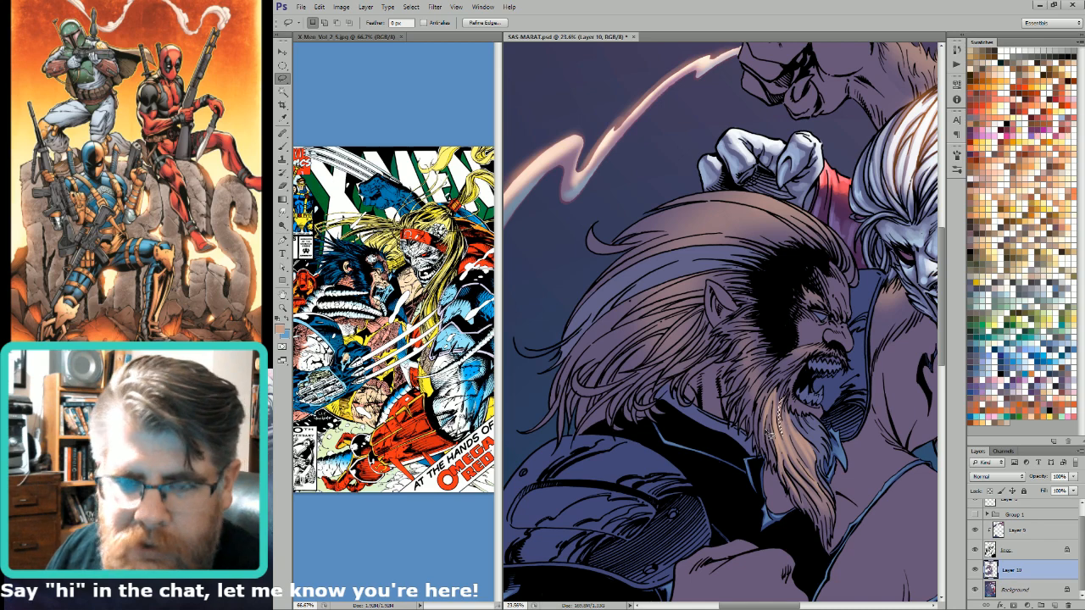
key(shift)
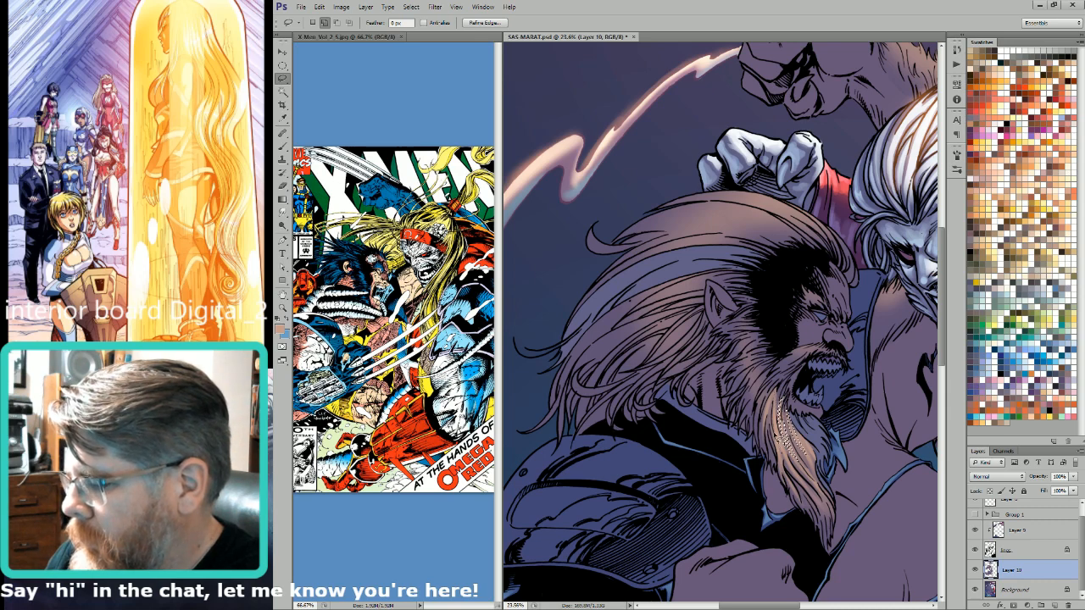
mouse_move(779, 441)
mouse_down()
mouse_move(811, 491)
mouse_move(800, 449)
mouse_move(800, 500)
mouse_move(773, 424)
mouse_move(765, 433)
mouse_up()
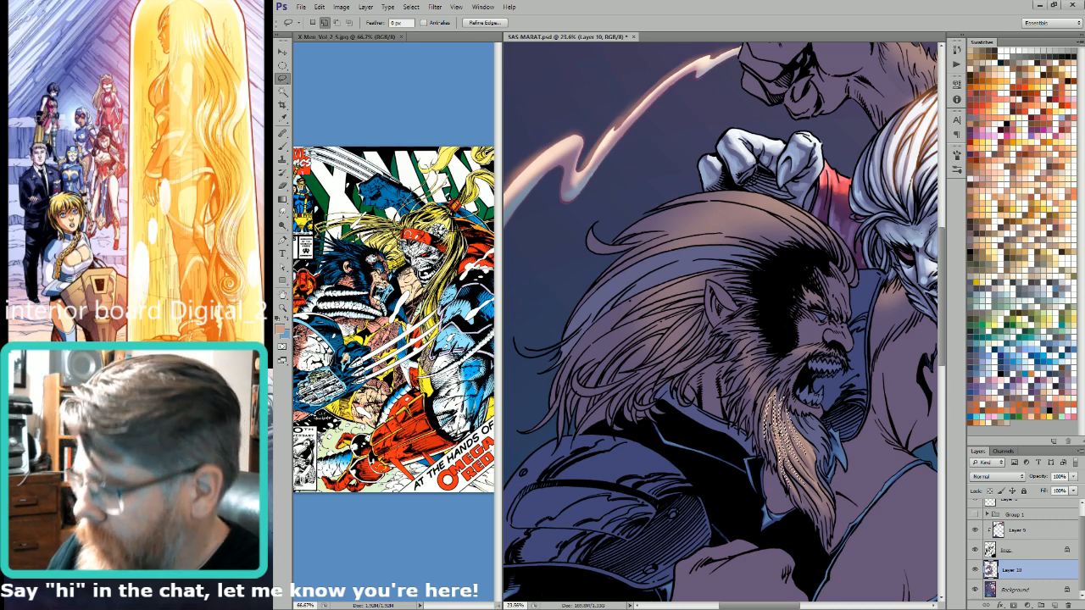
key(ctrl+h)
key(g)
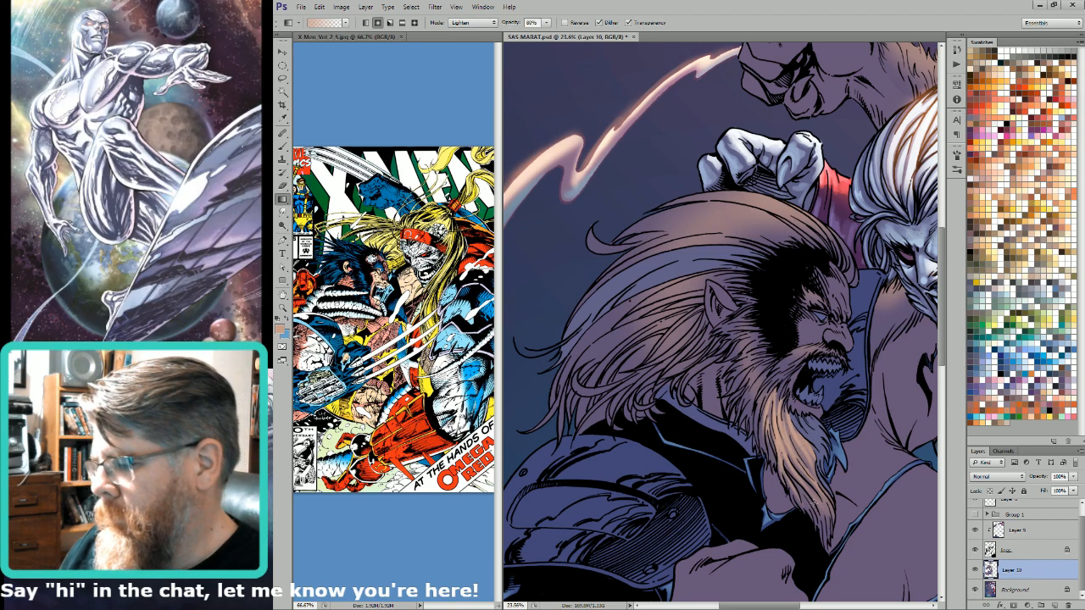
Step: Lasso thin strands in the middle and front of the beard and brighten them with the Lighten gradient
key(l)
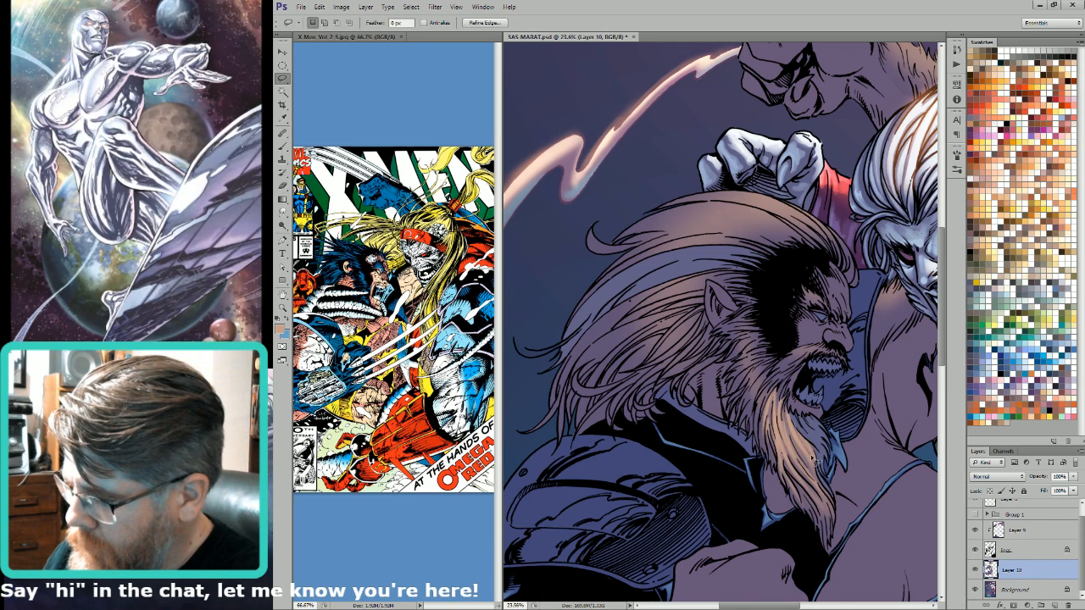
key(g)
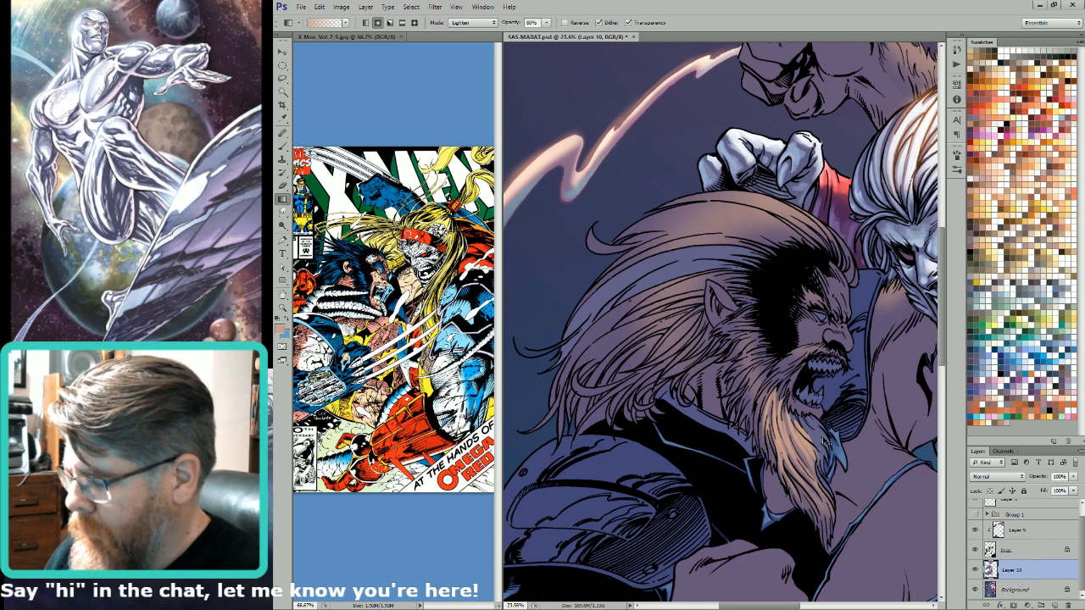
key(l)
drag(806, 432, 810, 445)
key(g)
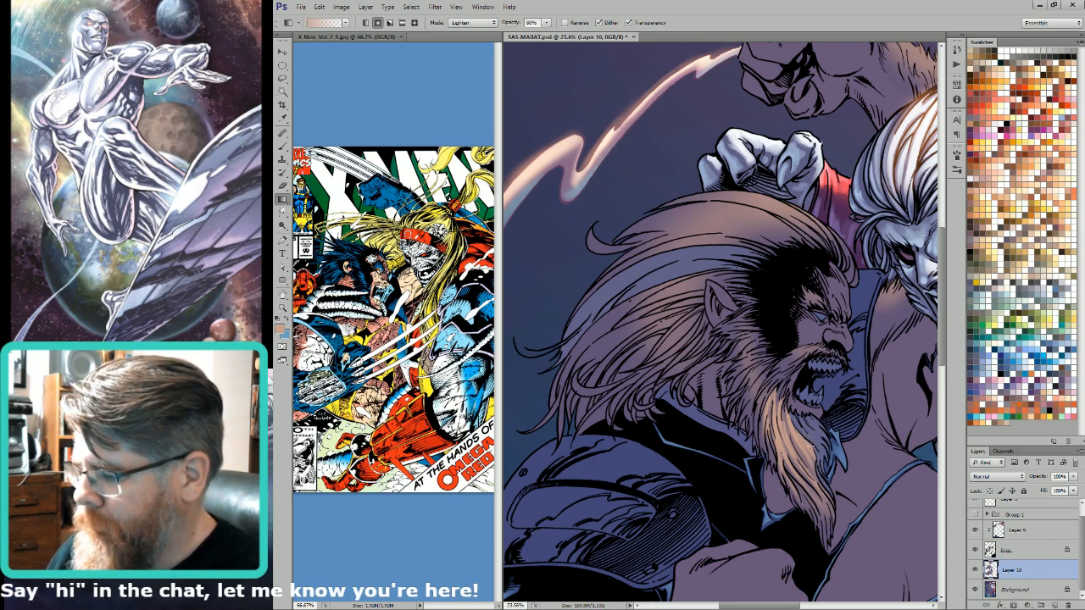
Step: Lasso the strands near the beard's pointed tip and brighten them with the Lighten gradient
key(l)
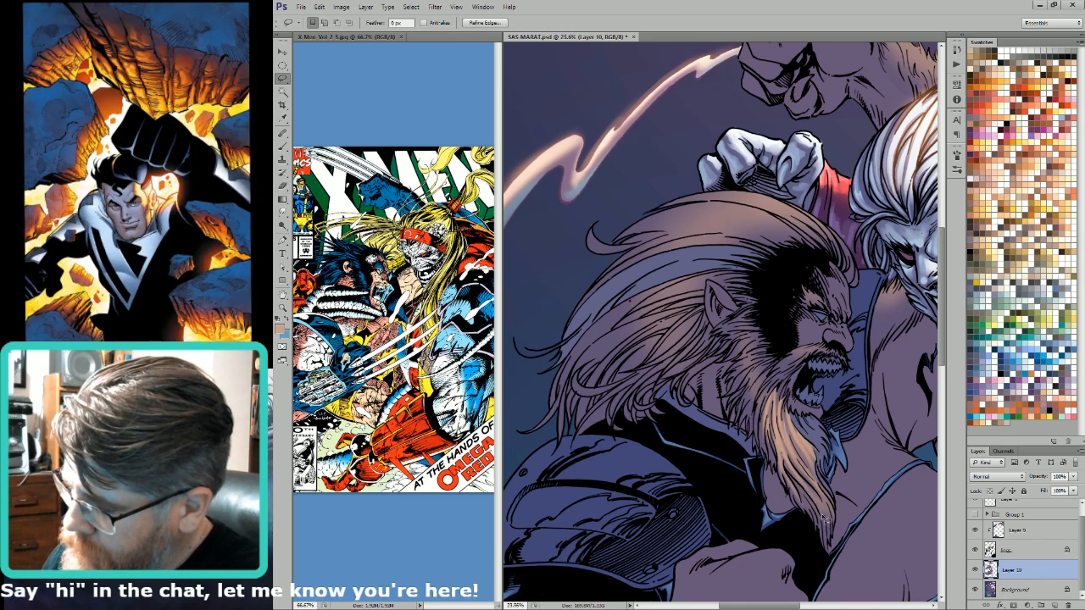
mouse_move(825, 519)
mouse_down()
mouse_move(831, 544)
mouse_move(789, 471)
mouse_move(834, 509)
mouse_up()
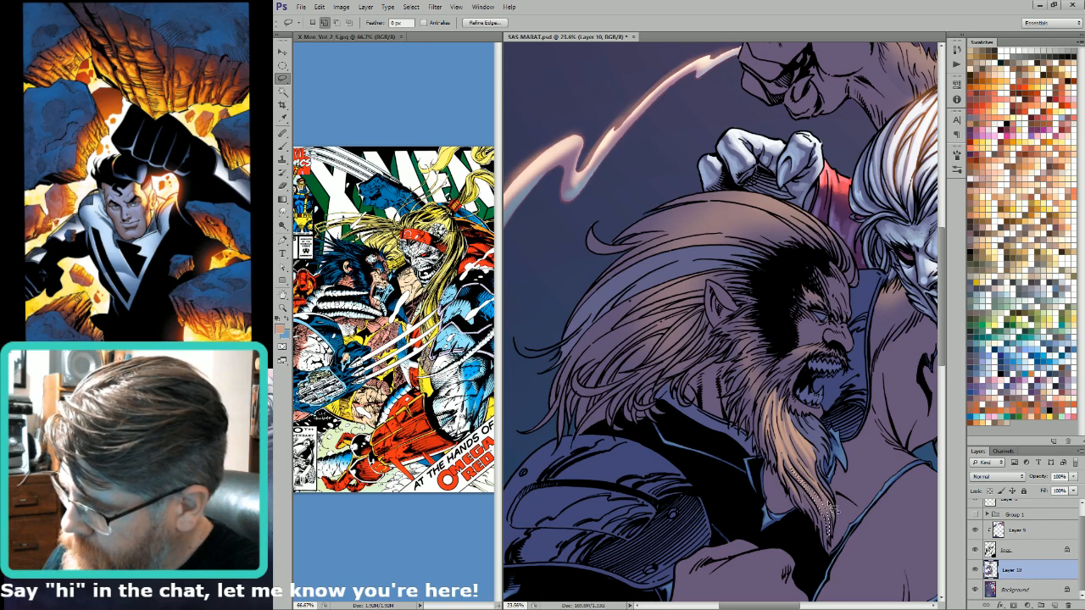
key(g)
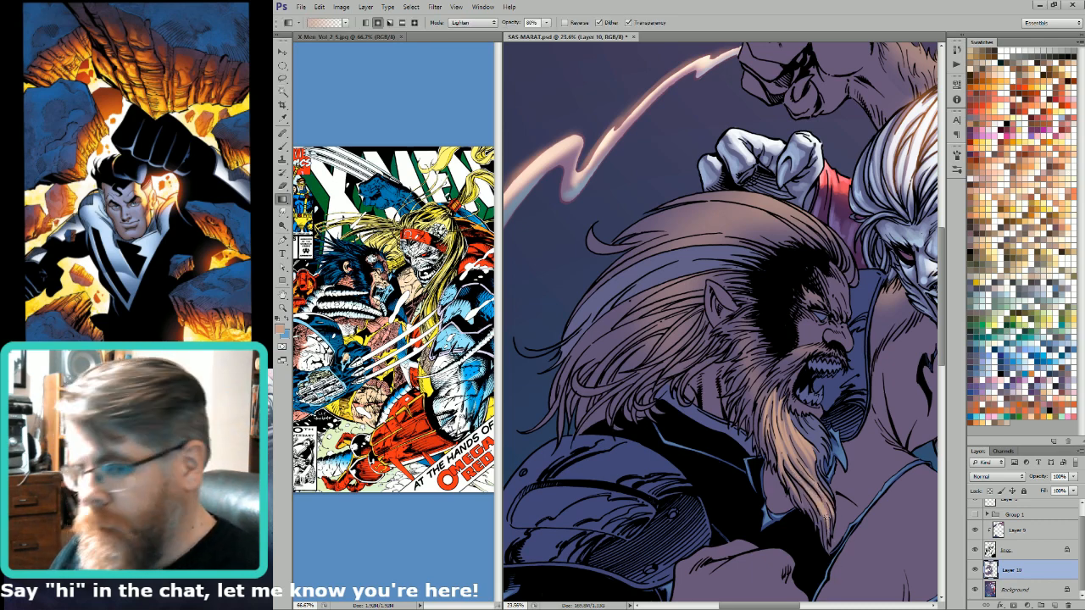
key(l)
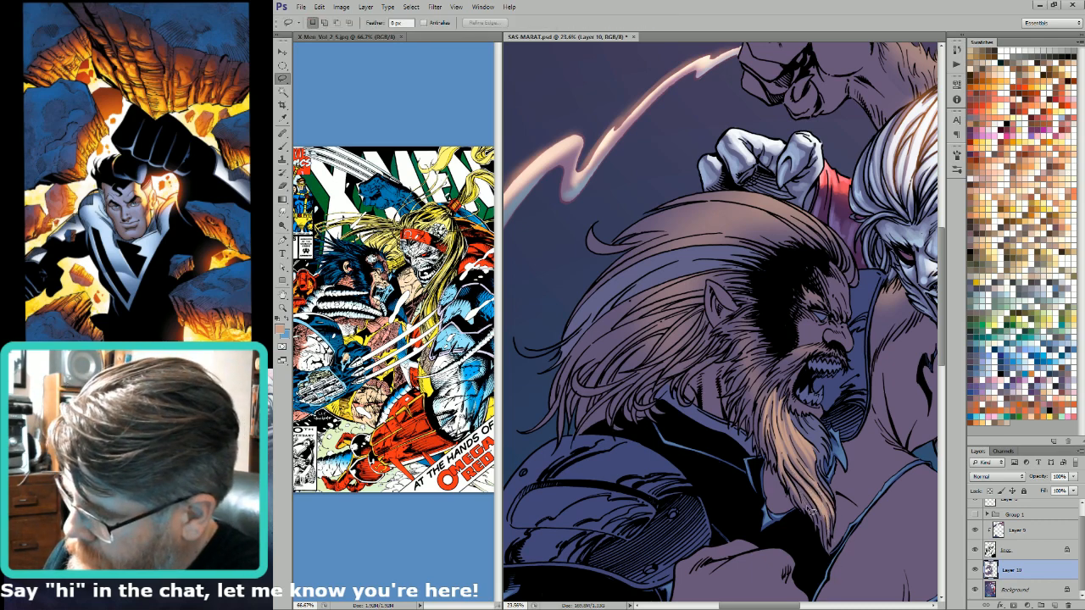
key(g)
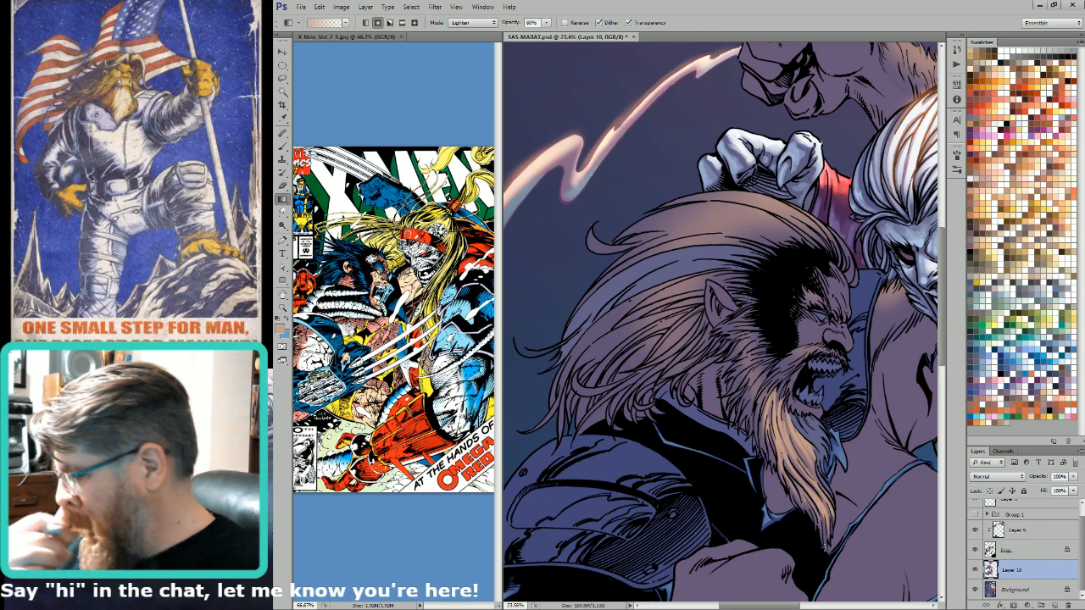
Step: Lasso the strands along the beard's jaw edge, lighten them with the radial gradient and deselect
key(l)
mouse_move(789, 375)
mouse_down()
mouse_move(800, 405)
mouse_move(788, 462)
mouse_move(818, 385)
mouse_move(786, 411)
mouse_move(790, 386)
mouse_move(771, 432)
mouse_move(780, 420)
mouse_move(784, 447)
mouse_move(794, 392)
mouse_move(812, 378)
mouse_move(800, 387)
mouse_up()
key(ctrl+h)
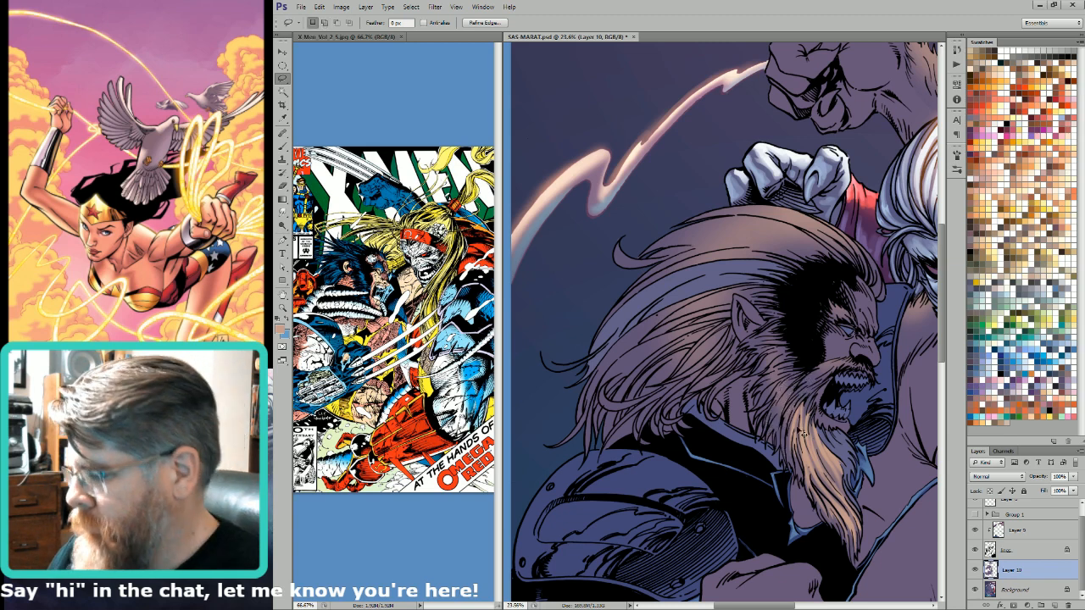
key(g)
drag(797, 472, 798, 477)
drag(801, 425, 796, 466)
key(ctrl+z)
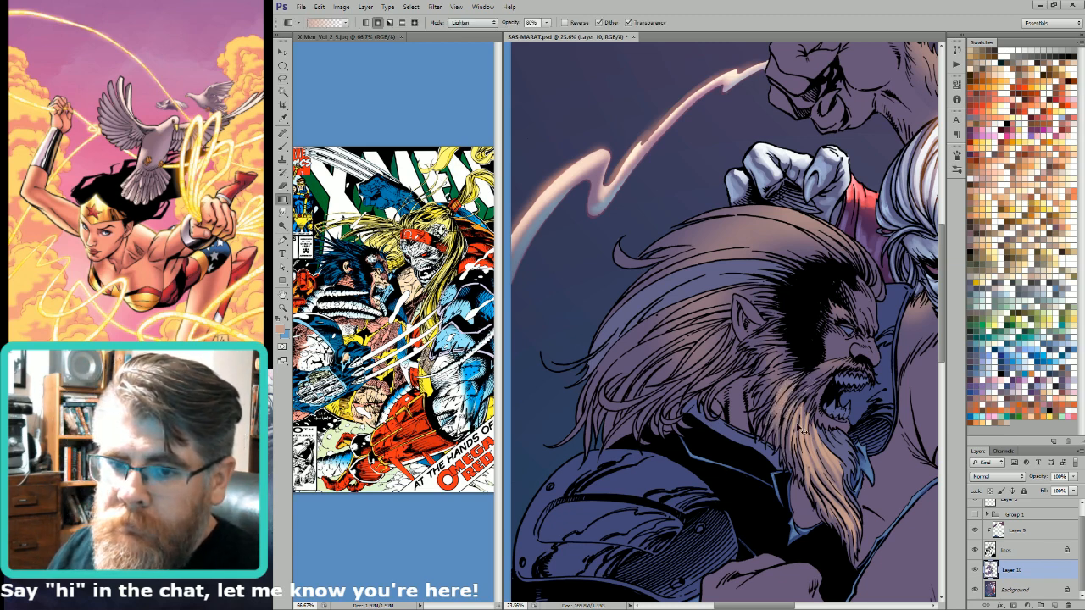
drag(785, 400, 799, 429)
key(ctrl+z)
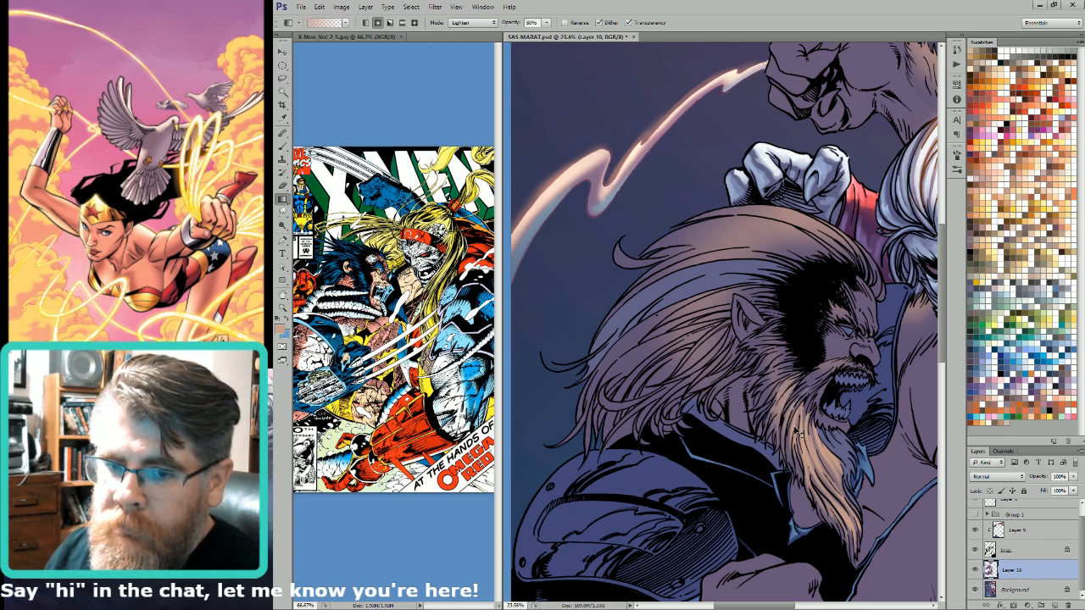
key(ctrl+h)
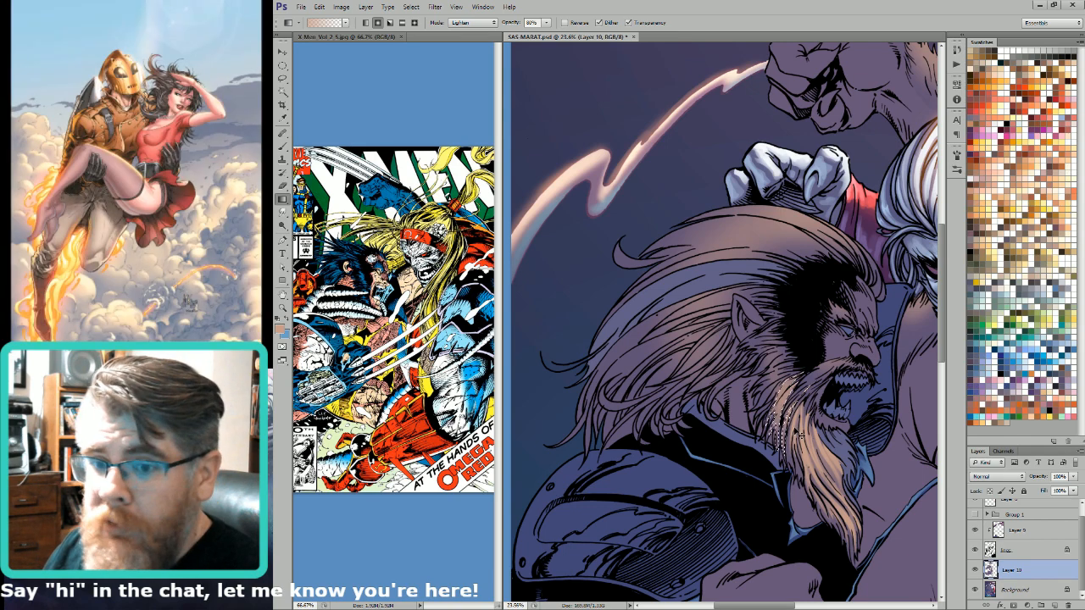
key(l)
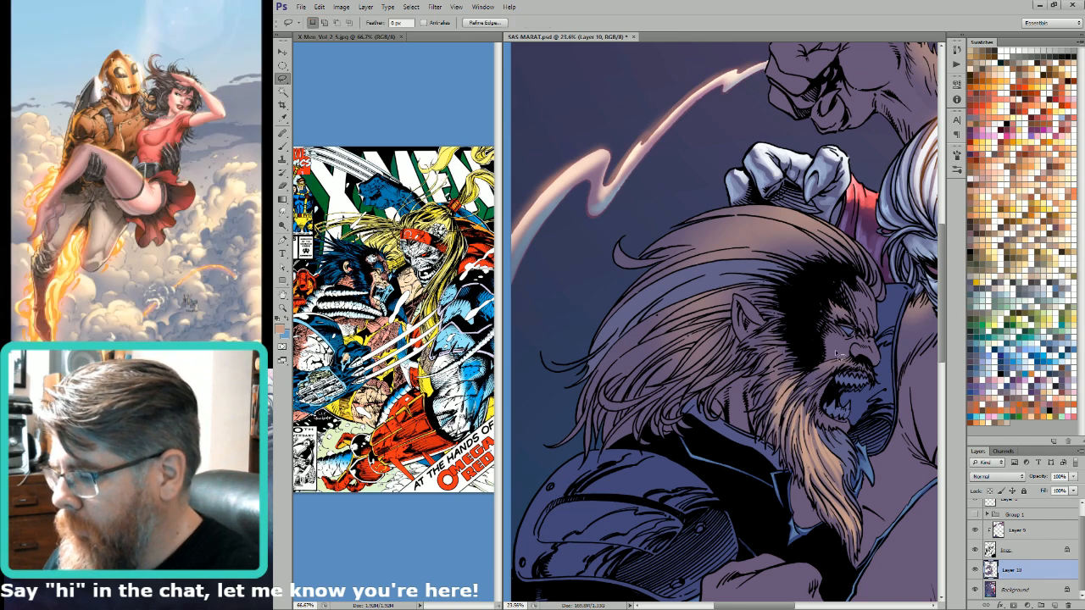
key(ctrl+d)
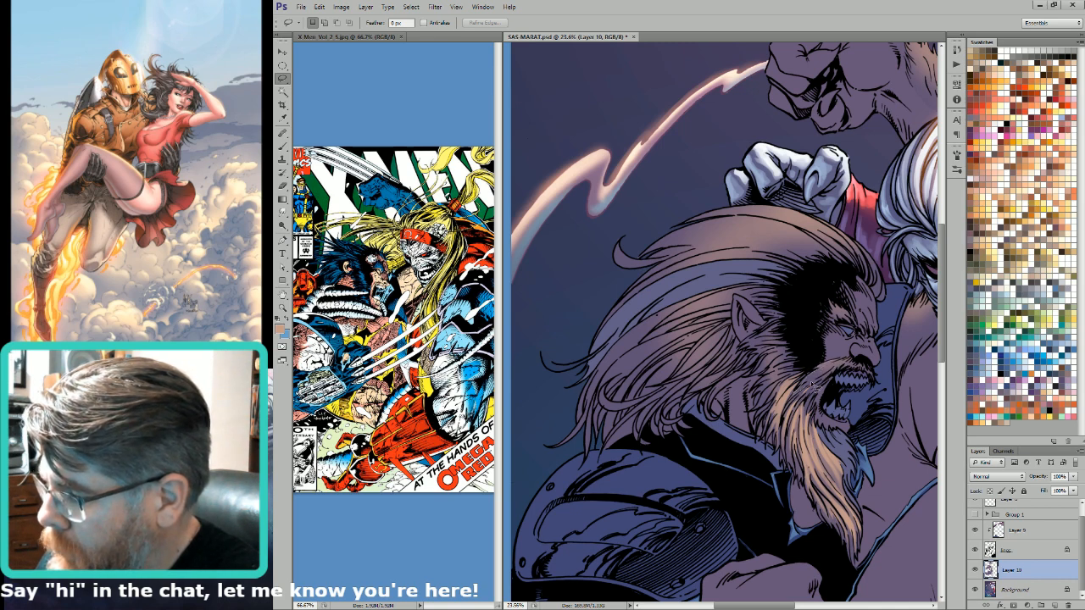
Step: Lasso the moustache strands from the cheek to under the nose in sections and lighten each with the gradient
mouse_move(812, 384)
mouse_down()
mouse_move(847, 362)
mouse_move(802, 404)
mouse_move(822, 385)
mouse_move(811, 419)
mouse_move(800, 391)
mouse_move(828, 397)
mouse_up()
key(ctrl+h)
key(g)
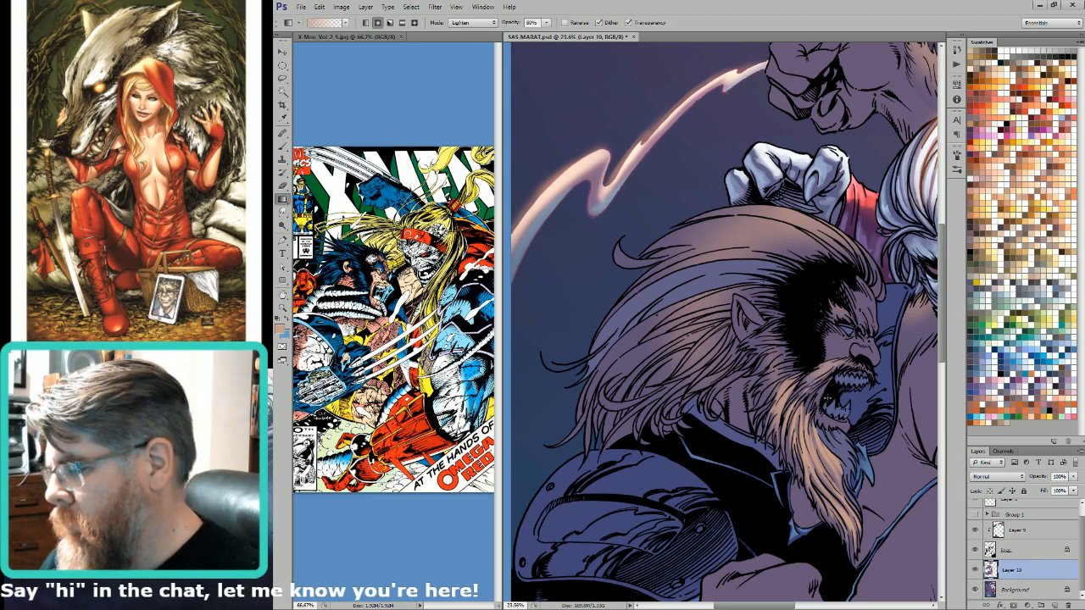
key(l)
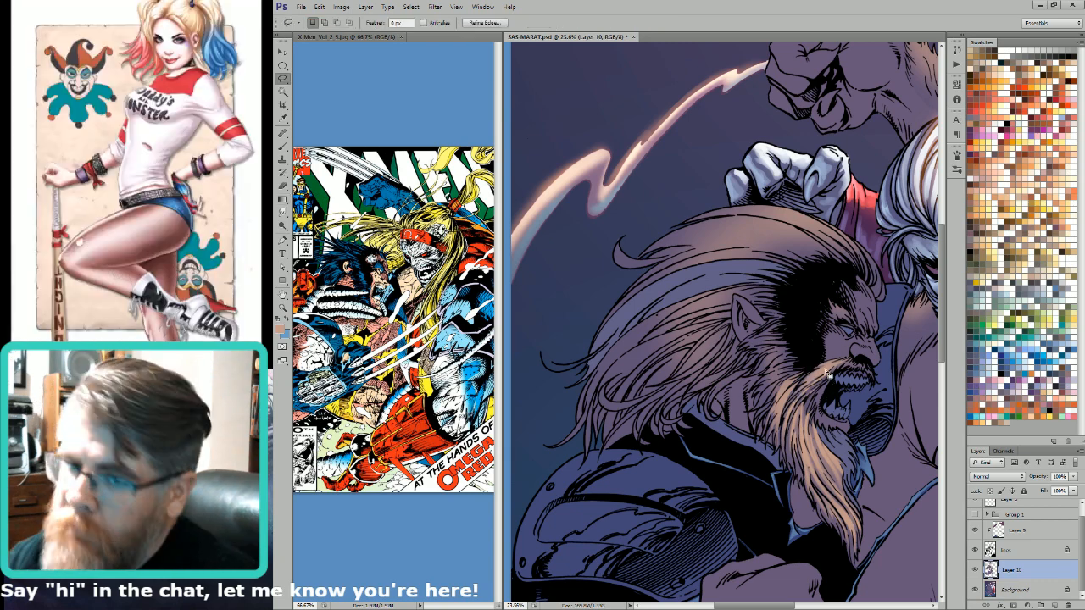
key(ctrl+d)
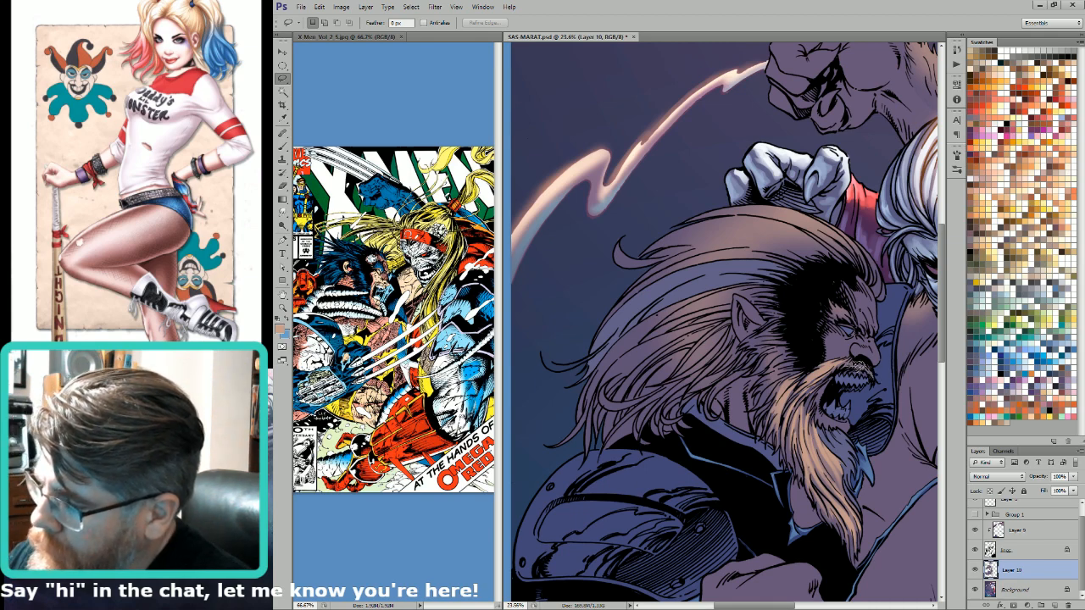
drag(851, 368, 866, 365)
key(g)
key(l)
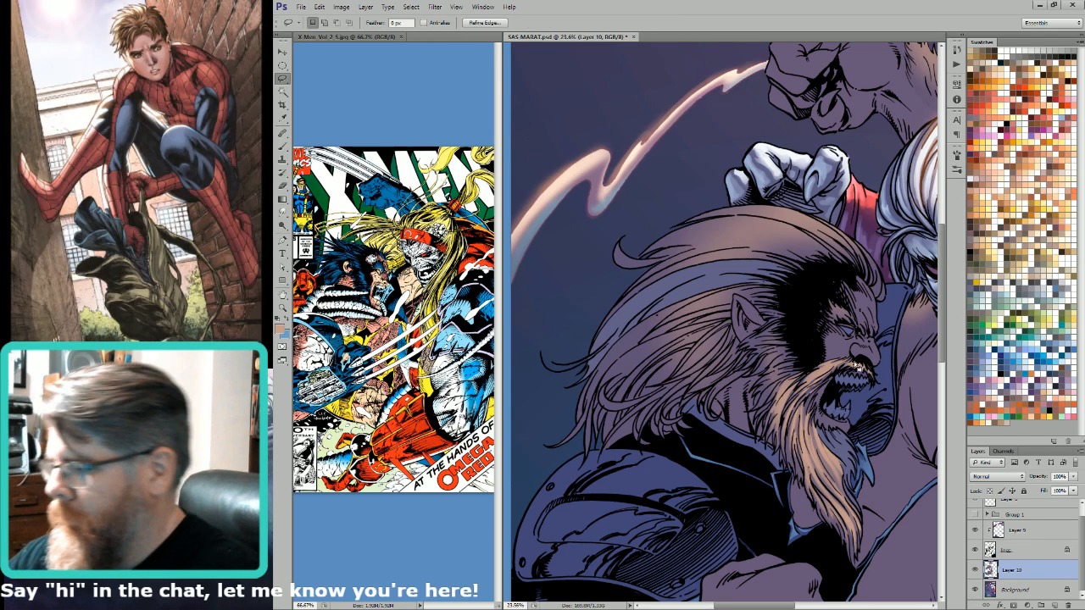
Step: Lasso the cheek and sideburn strands between the ear and the beard and lighten them with the gradient
drag(788, 378, 842, 395)
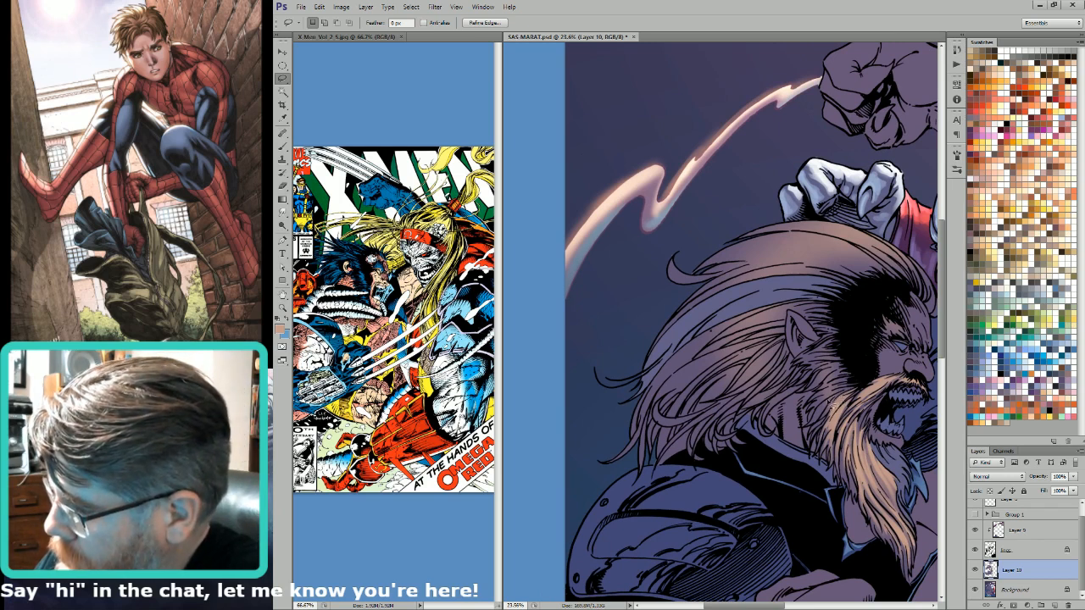
mouse_move(837, 412)
mouse_down()
mouse_move(820, 432)
mouse_move(847, 388)
mouse_move(823, 402)
mouse_move(816, 416)
mouse_move(855, 390)
mouse_move(837, 391)
mouse_move(817, 424)
mouse_move(856, 381)
mouse_move(829, 373)
mouse_move(814, 392)
mouse_move(847, 382)
mouse_up()
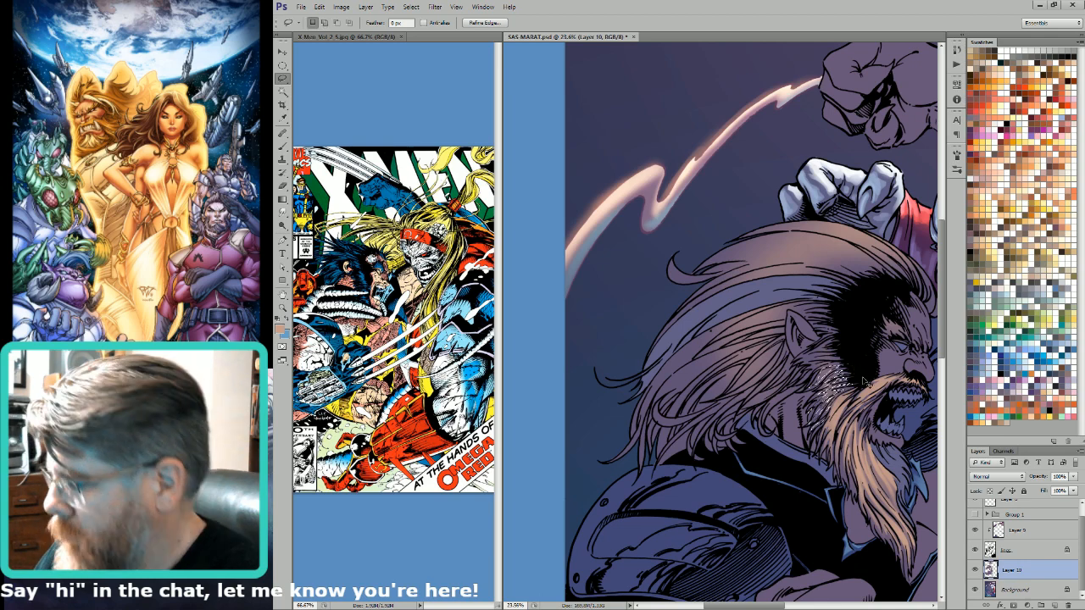
key(g)
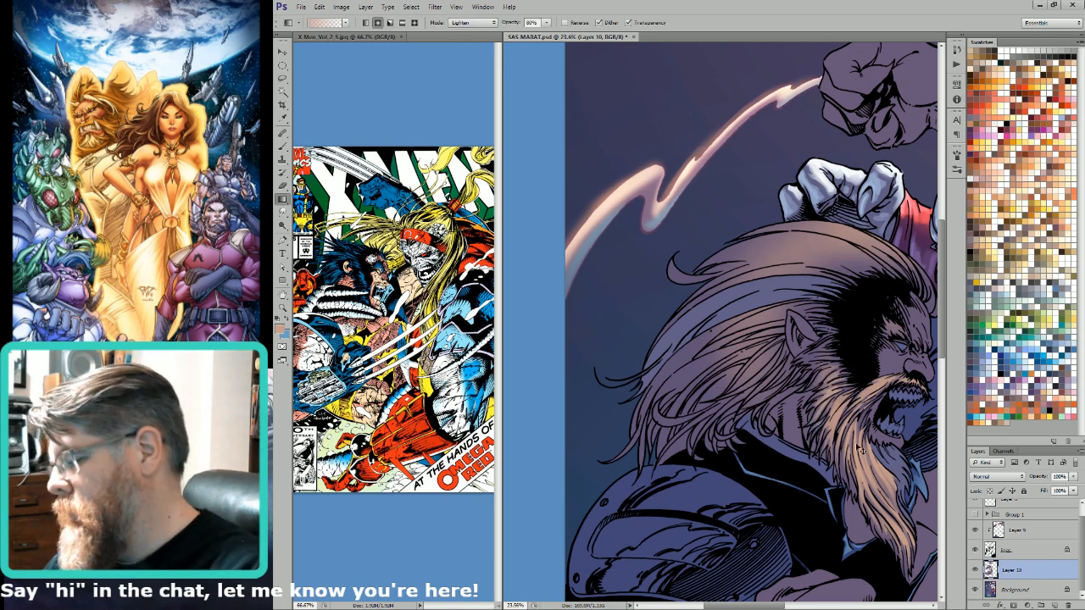
key(ctrl+0)
key(l)
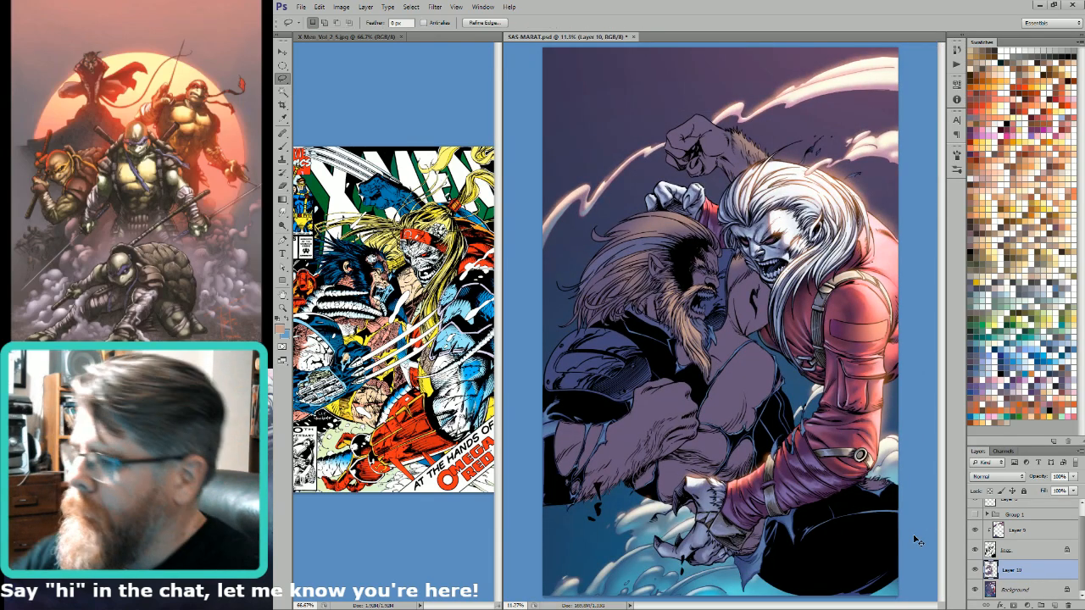
scroll(753, 318, up, 3)
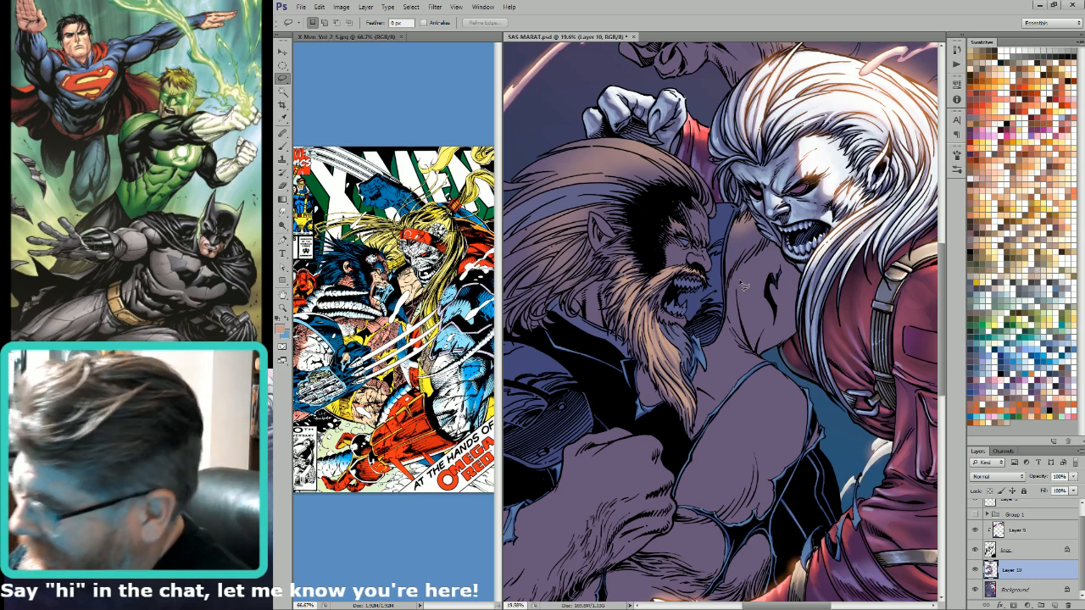
Step: Lasso the strands just below the bearded figure's ear and lighten them in sections with the radial Lighten gradient
mouse_move(669, 302)
mouse_down()
mouse_move(760, 320)
mouse_move(757, 295)
mouse_move(748, 294)
mouse_move(864, 446)
mouse_move(830, 395)
mouse_move(830, 410)
mouse_move(839, 407)
mouse_move(813, 402)
mouse_move(840, 416)
mouse_up()
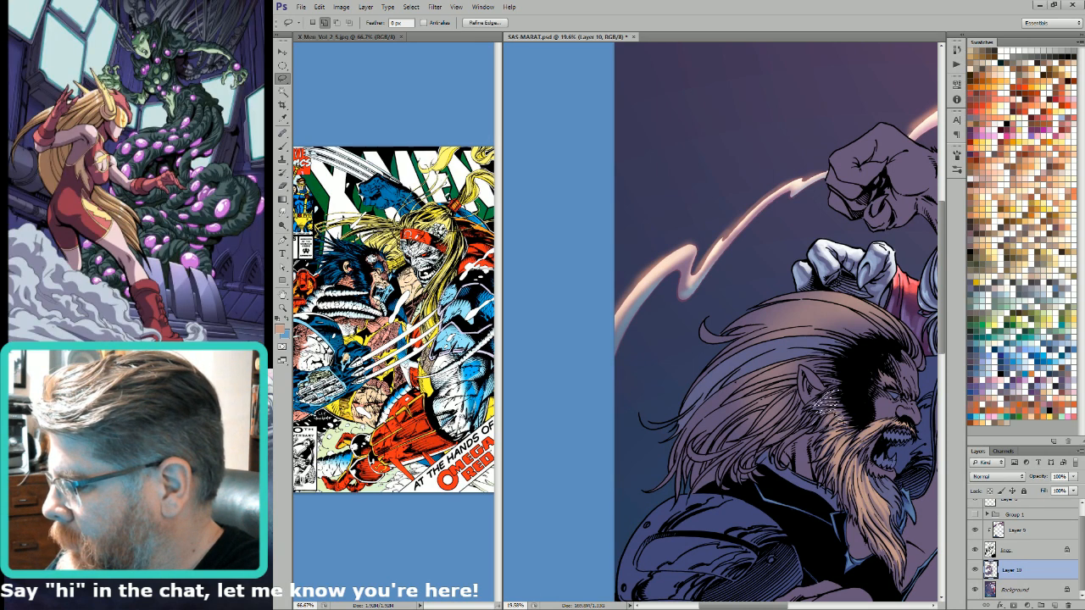
key(g)
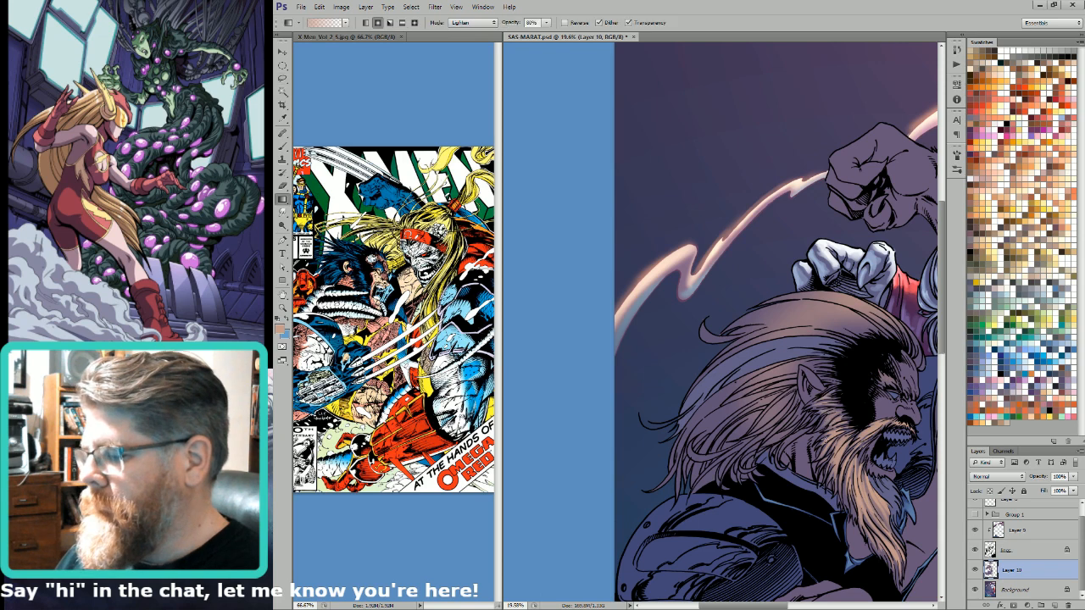
key(l)
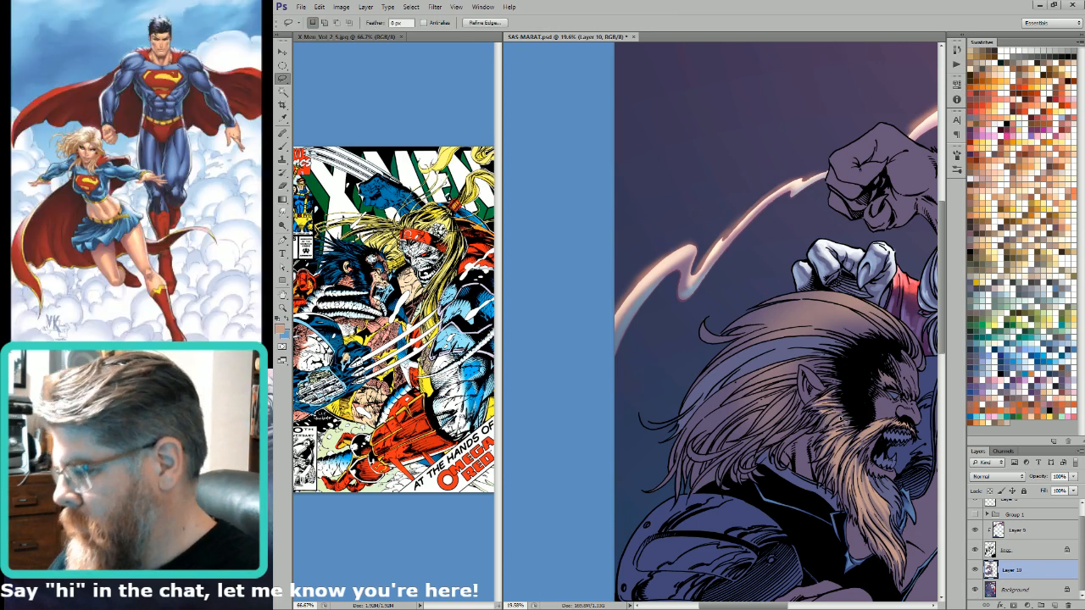
key(g)
key(l)
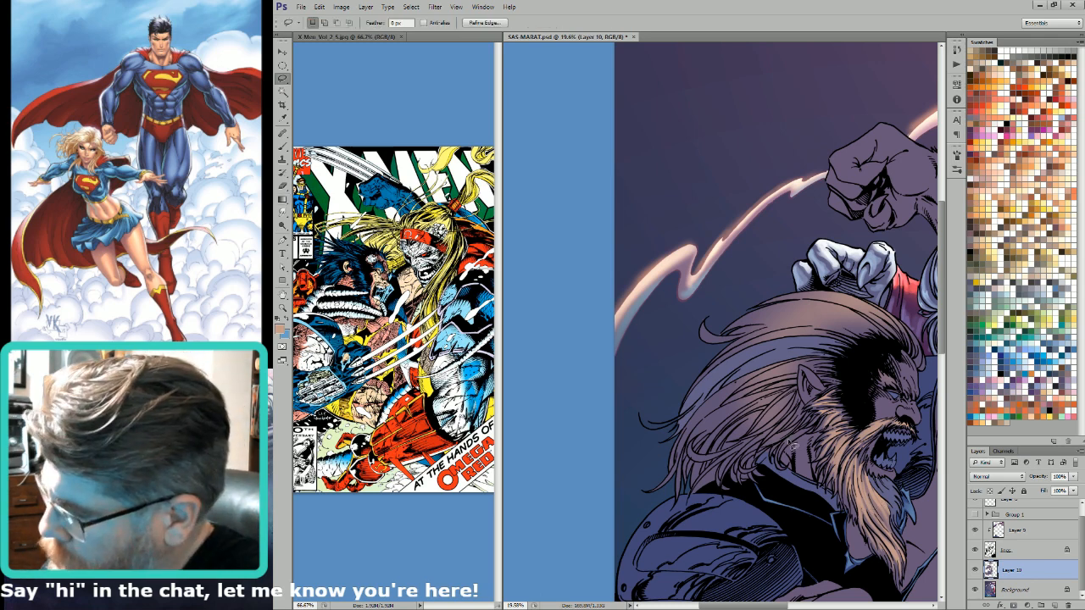
Step: Lasso the hair strands hanging behind the jaw and over the neck and lighten each section with the gradient
mouse_move(791, 448)
mouse_down()
mouse_move(784, 468)
mouse_move(804, 440)
mouse_move(792, 435)
mouse_move(877, 415)
mouse_up()
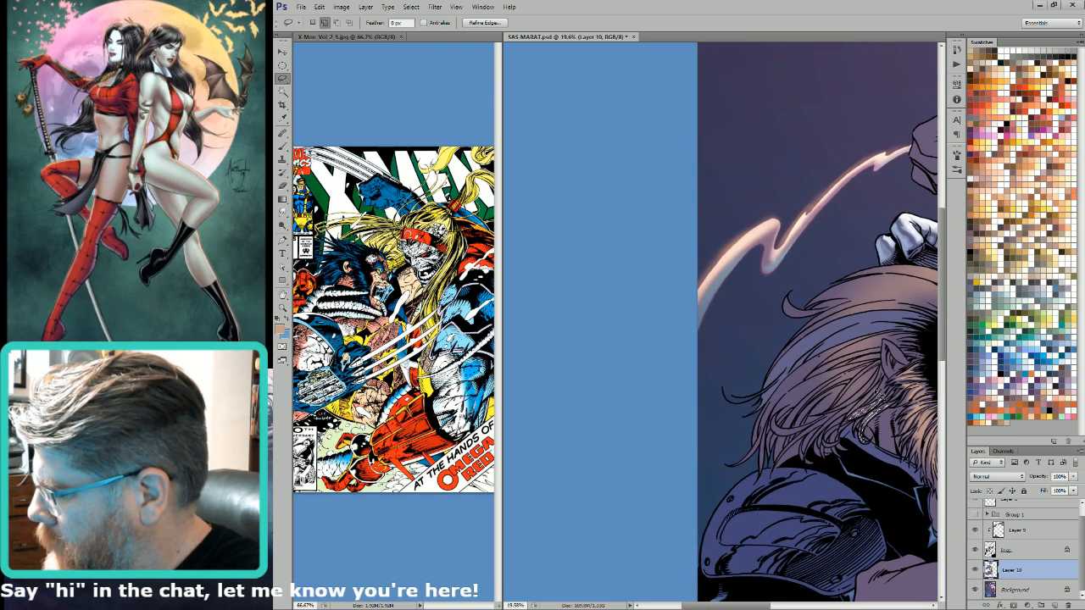
key(g)
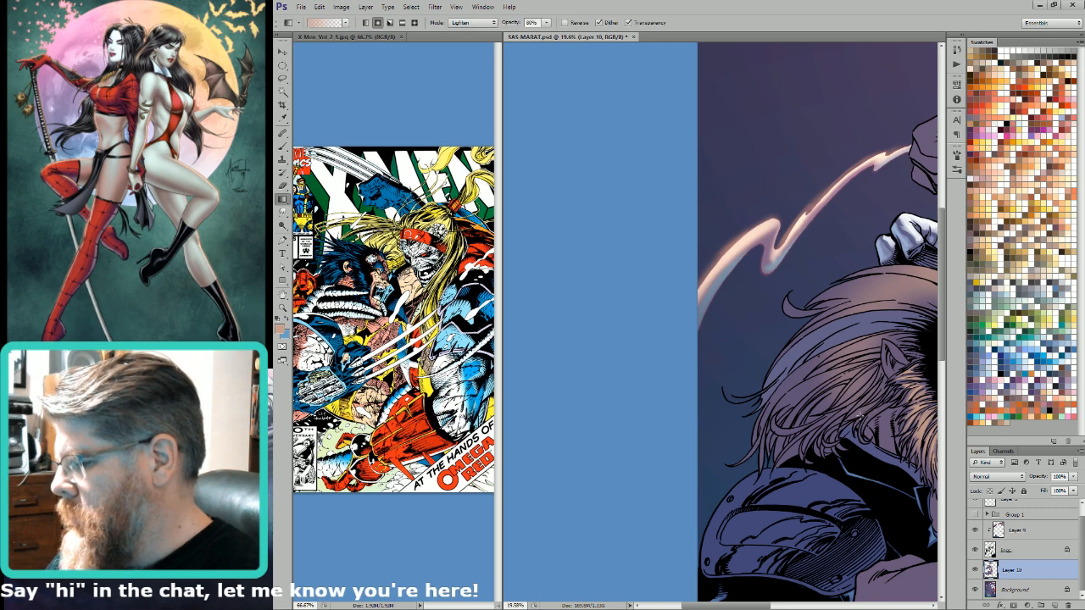
key(l)
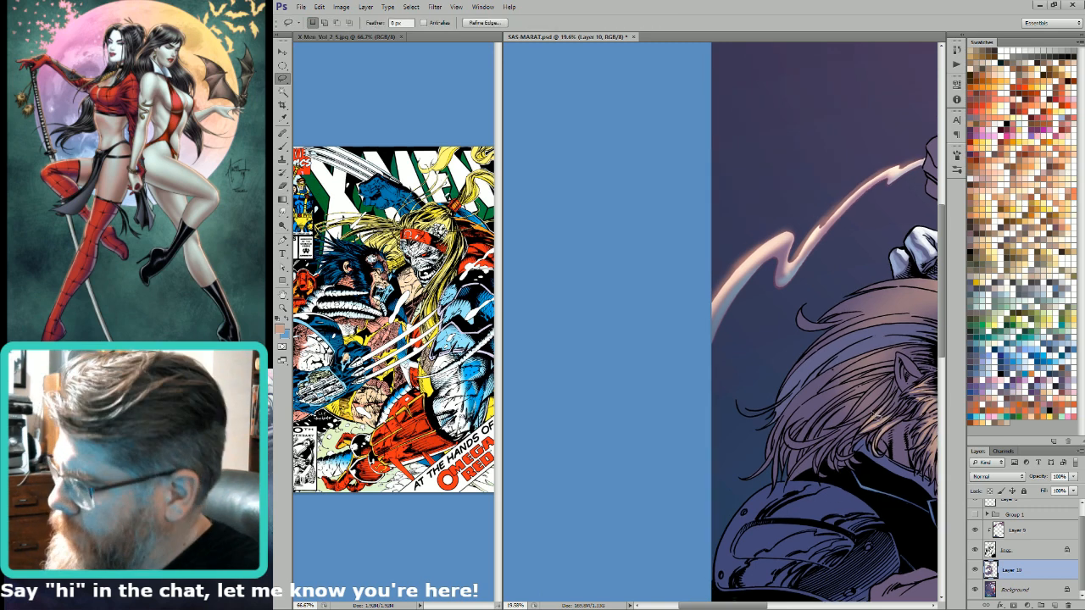
key(shift)
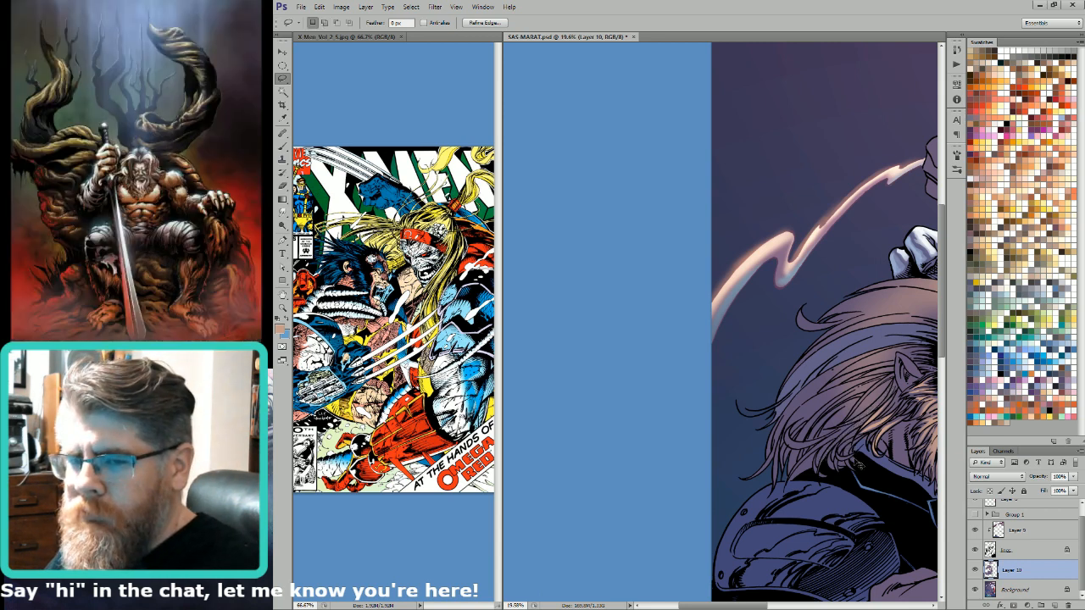
key(g)
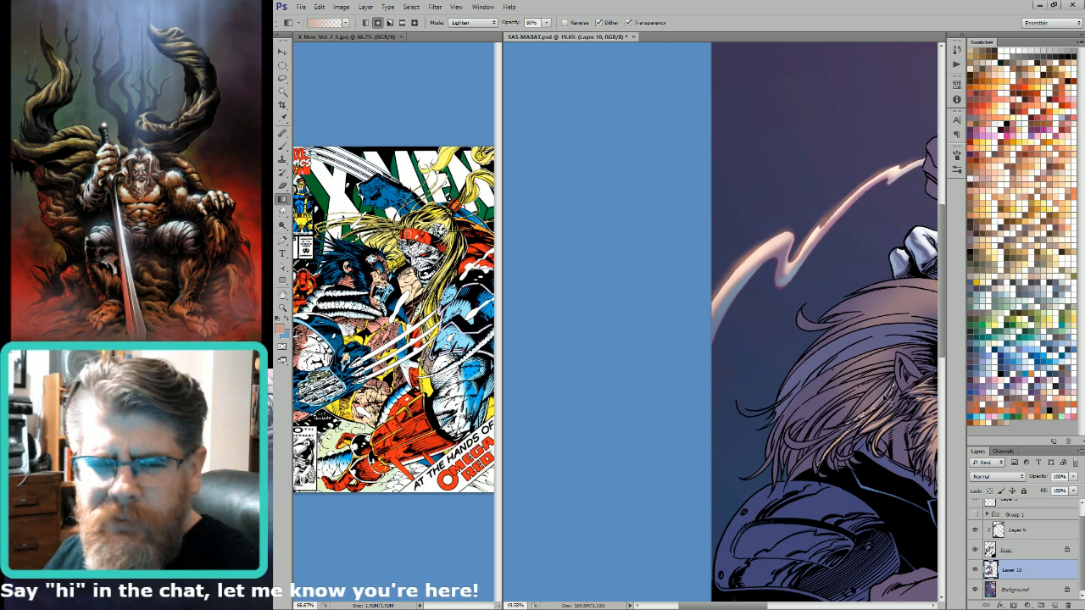
key(l)
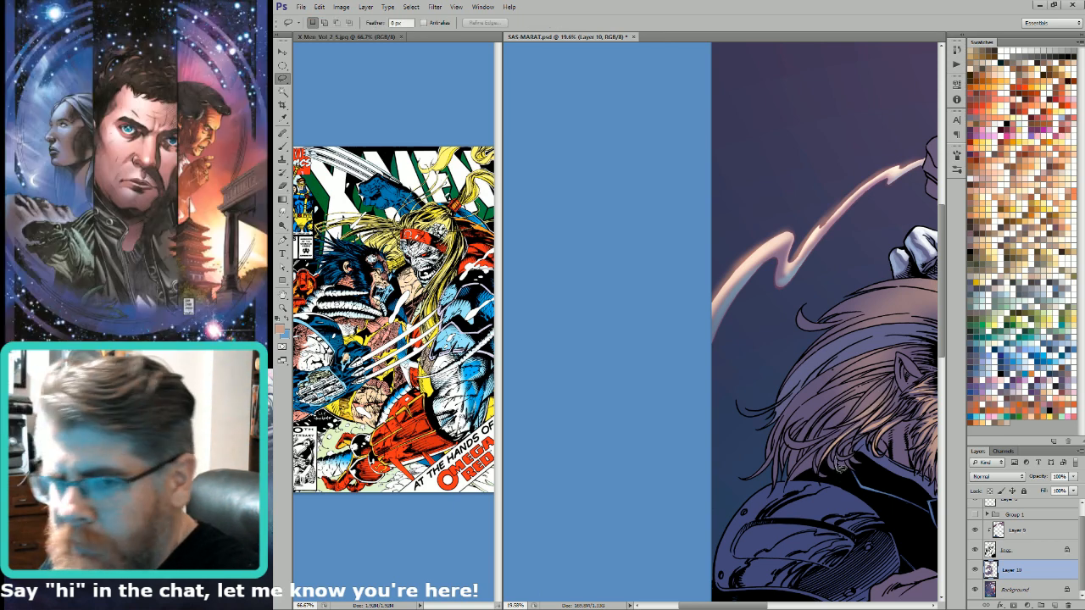
Step: Lasso the hair tips resting on the collar, hide the selection edges, lighten the tips with the gradient and deselect
drag(841, 468, 839, 466)
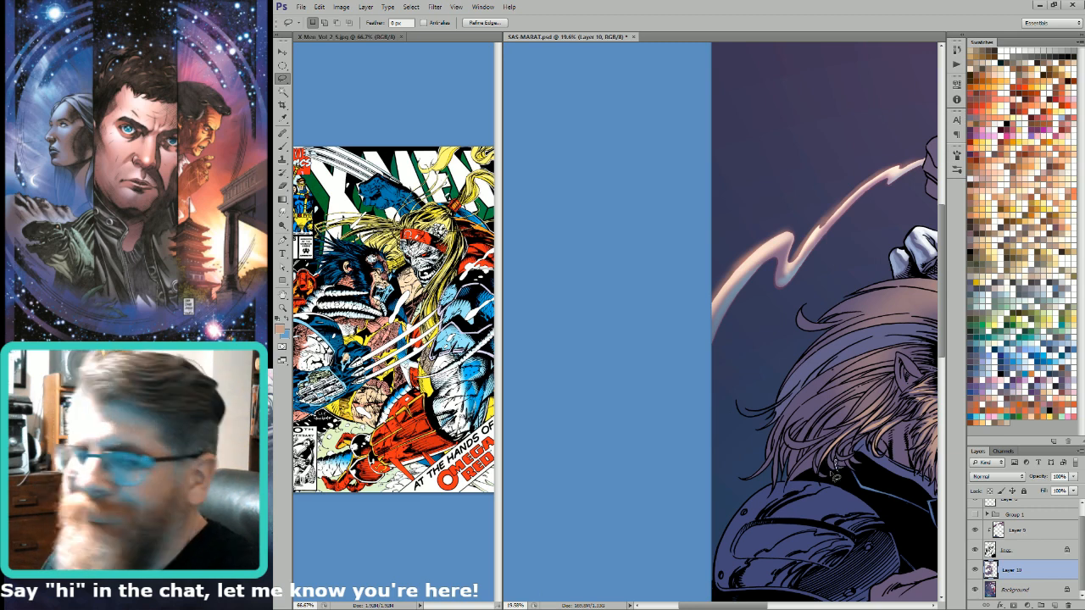
key(shift)
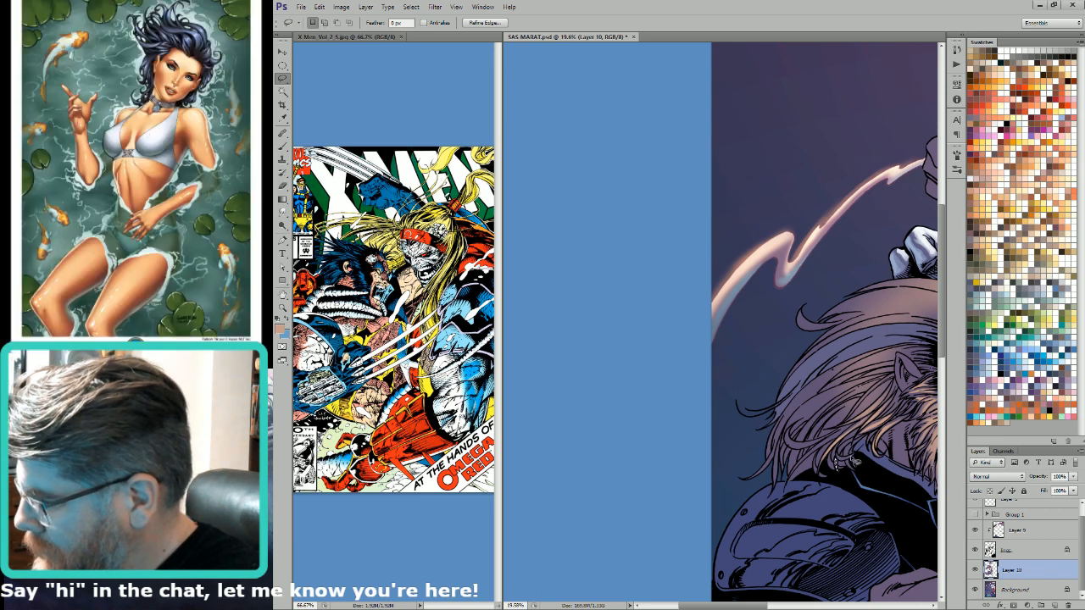
mouse_move(854, 465)
mouse_down()
mouse_move(839, 466)
mouse_move(855, 451)
mouse_move(857, 467)
mouse_move(854, 450)
mouse_up()
key(ctrl+h)
key(g)
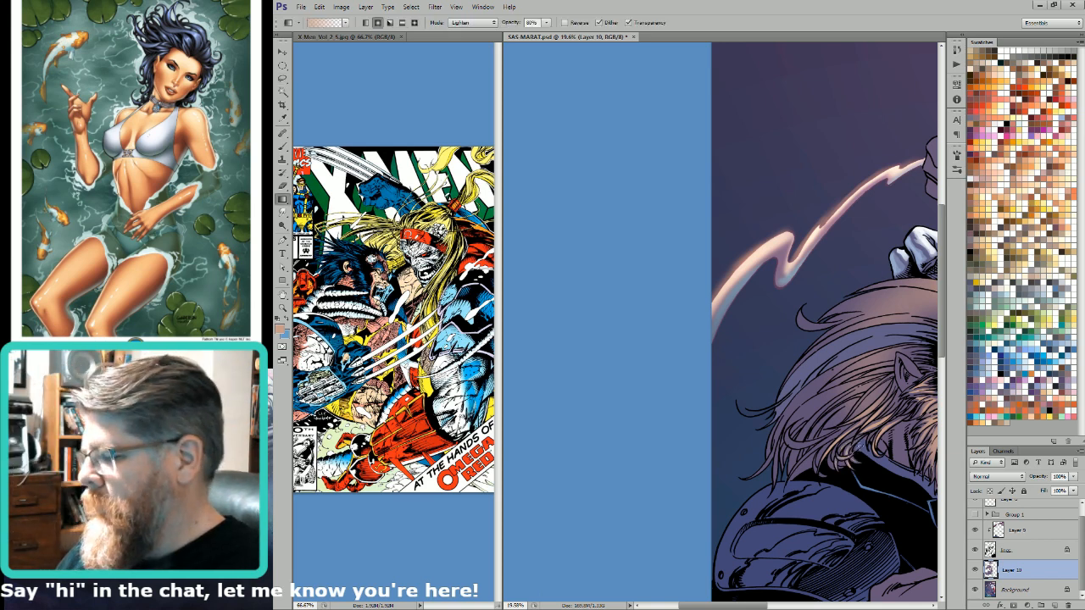
key(l)
key(ctrl+d)
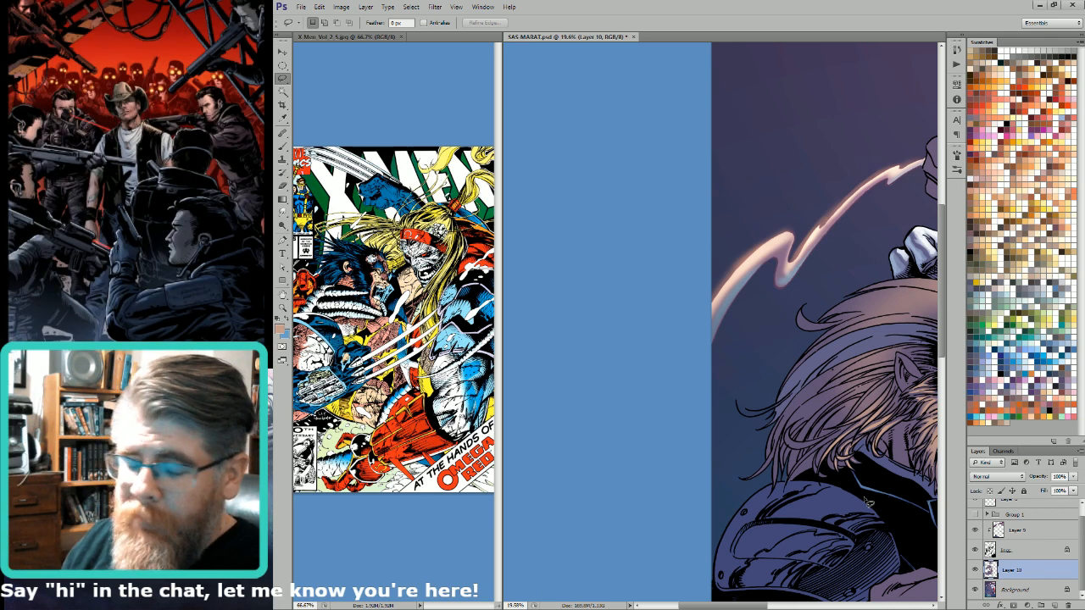
Step: Lasso the strands along the lower back of the hair above the armoured shoulder and lighten them with the gradient
drag(866, 502, 790, 480)
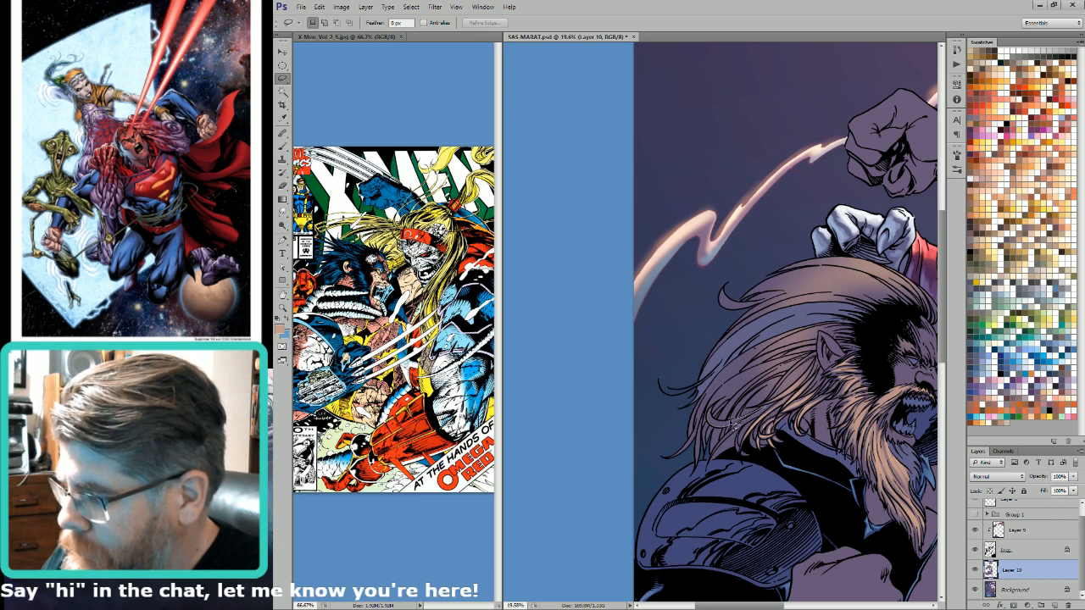
key(g)
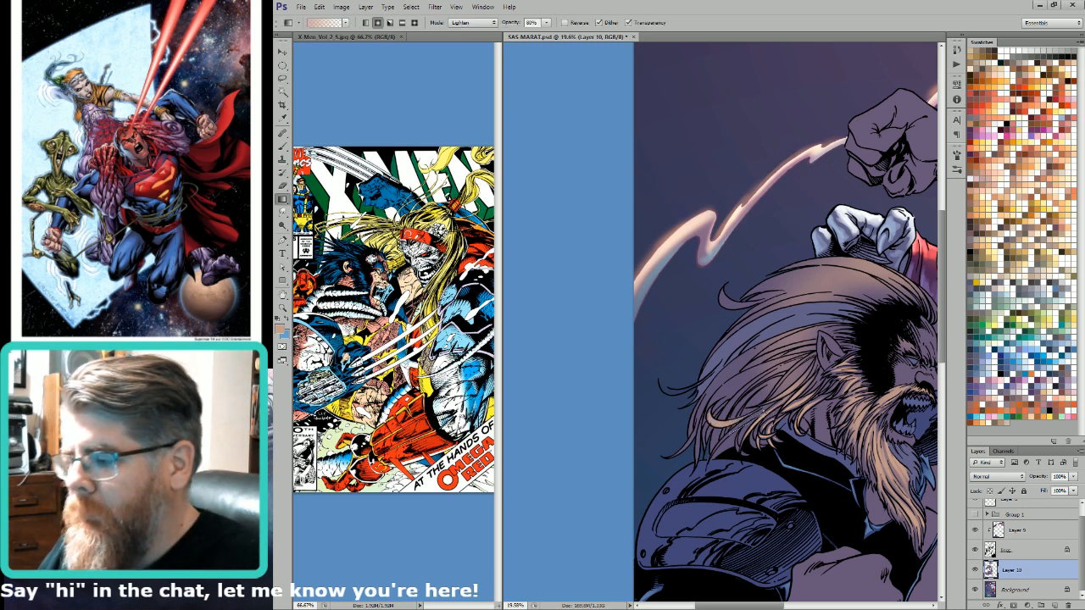
key(l)
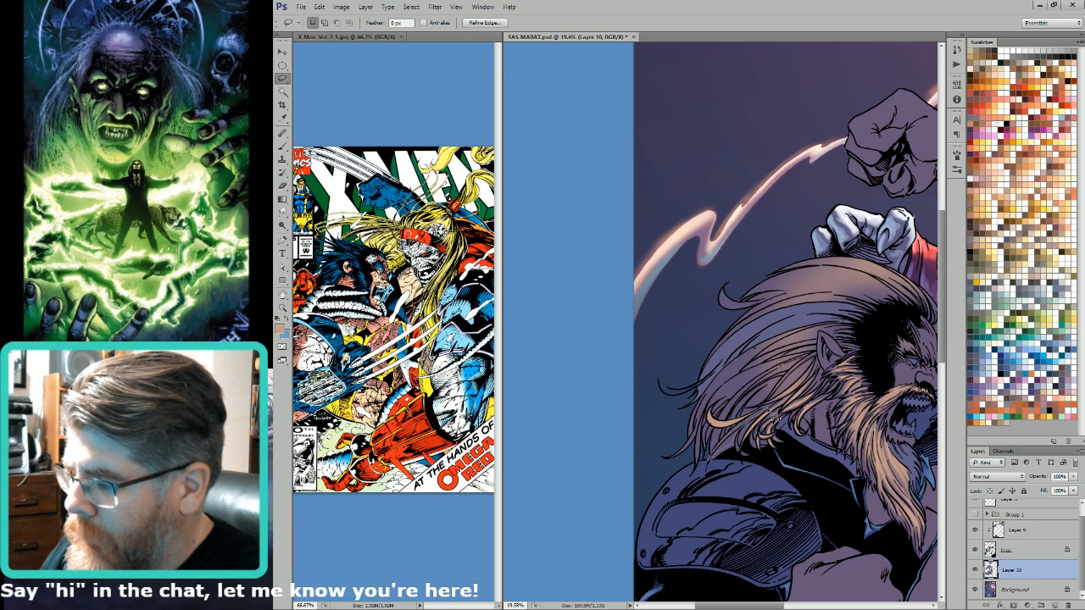
key(g)
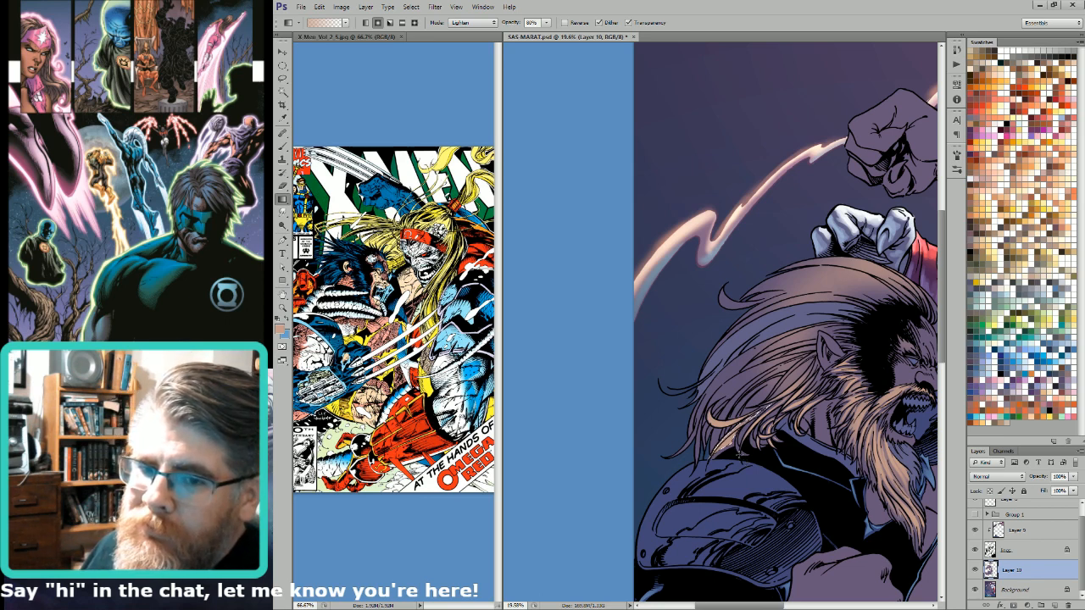
key(l)
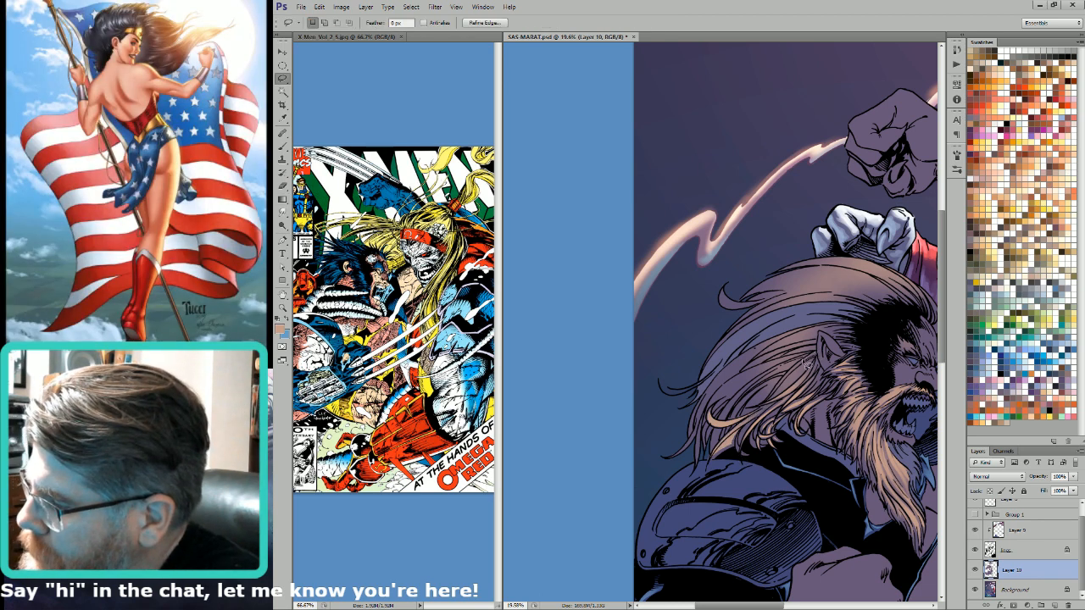
Step: Lasso the strands below and behind the ear and brighten them with the Lighten gradient
mouse_move(808, 365)
mouse_down()
mouse_move(771, 397)
mouse_move(809, 360)
mouse_up()
key(g)
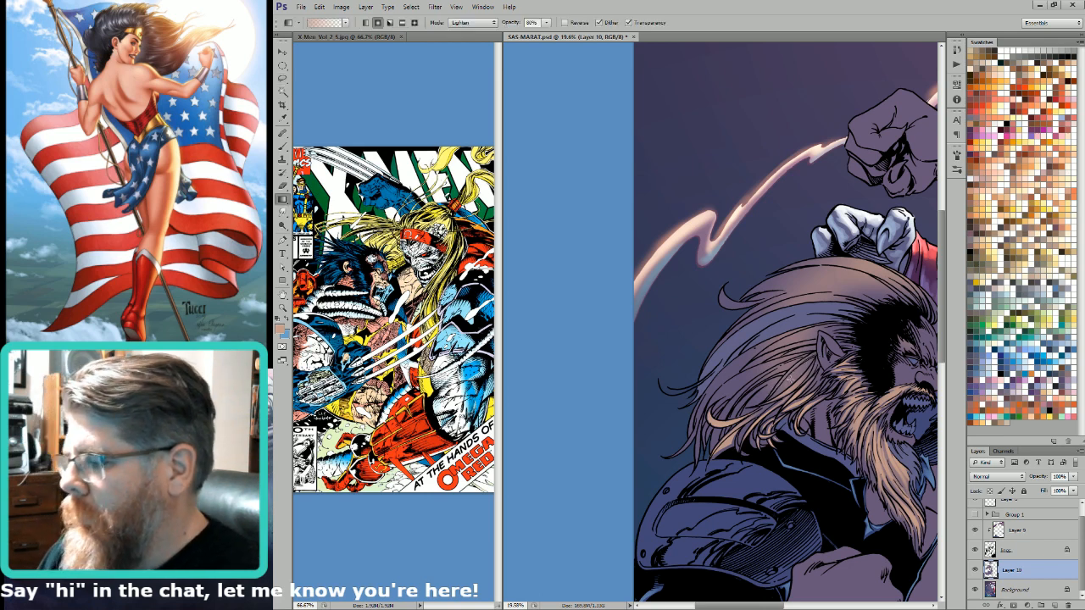
key(l)
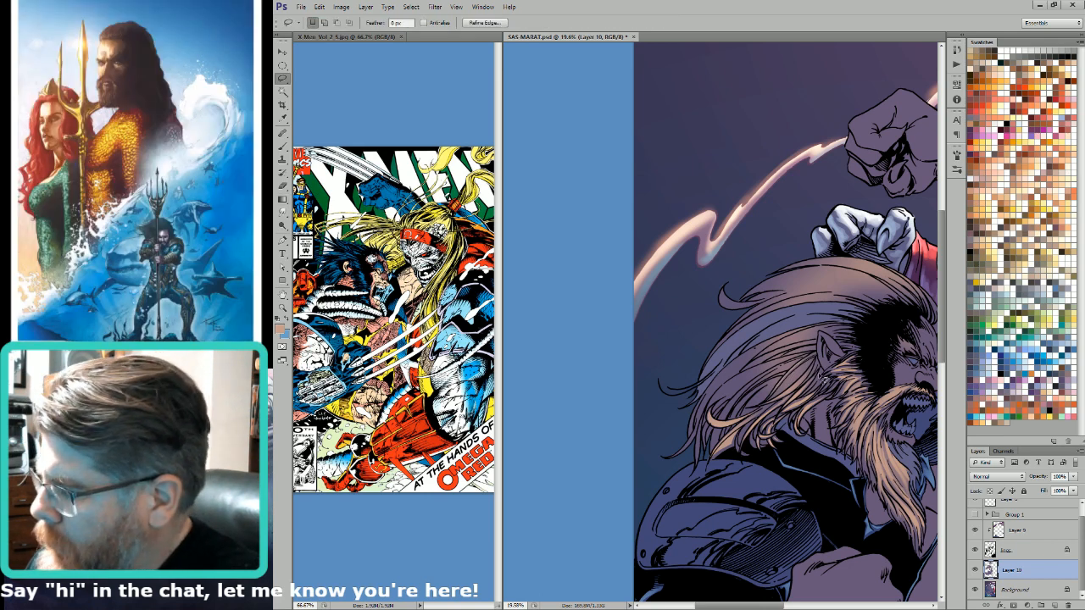
key(g)
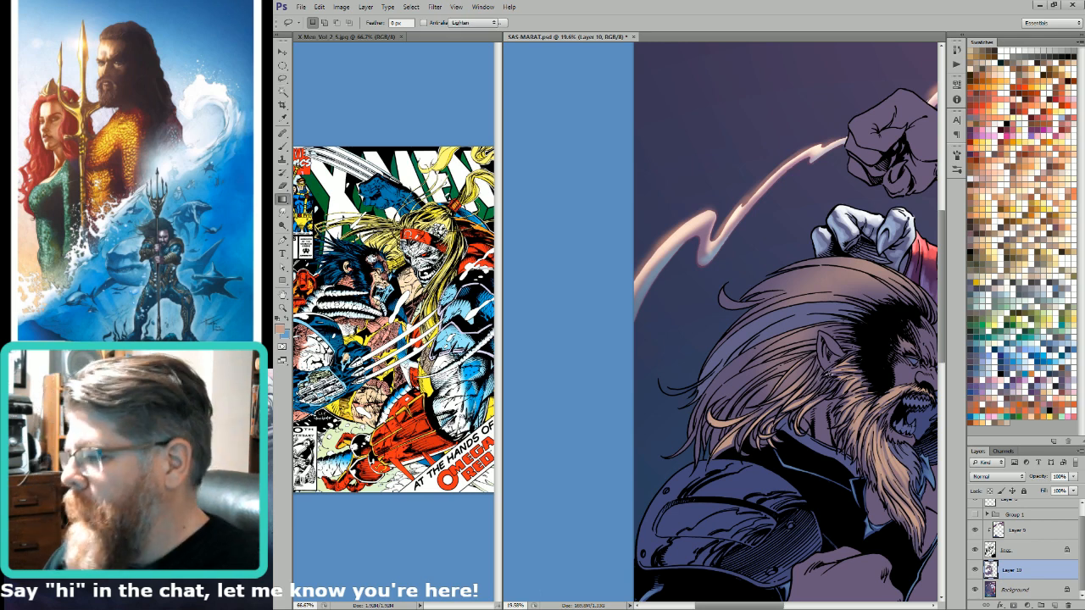
key(l)
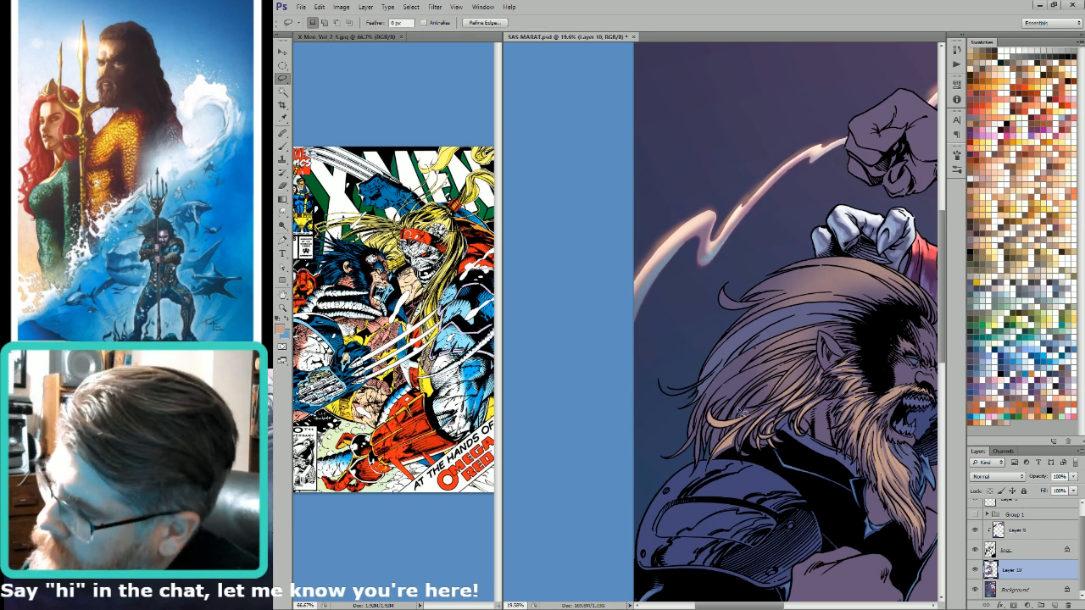
Step: Lasso the long strands sweeping back through the middle of the hair, lighten them with the gradient and deselect
mouse_move(760, 392)
mouse_down()
mouse_move(753, 413)
mouse_move(798, 366)
mouse_move(735, 385)
mouse_move(711, 416)
mouse_move(817, 361)
mouse_move(767, 383)
mouse_up()
key(g)
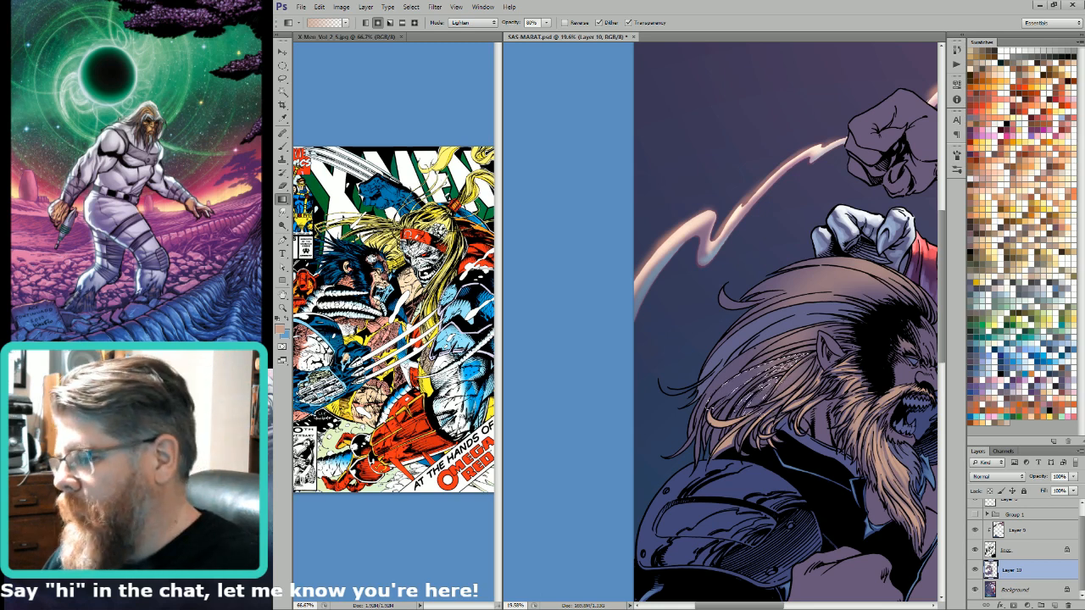
key(ctrl+d)
key(l)
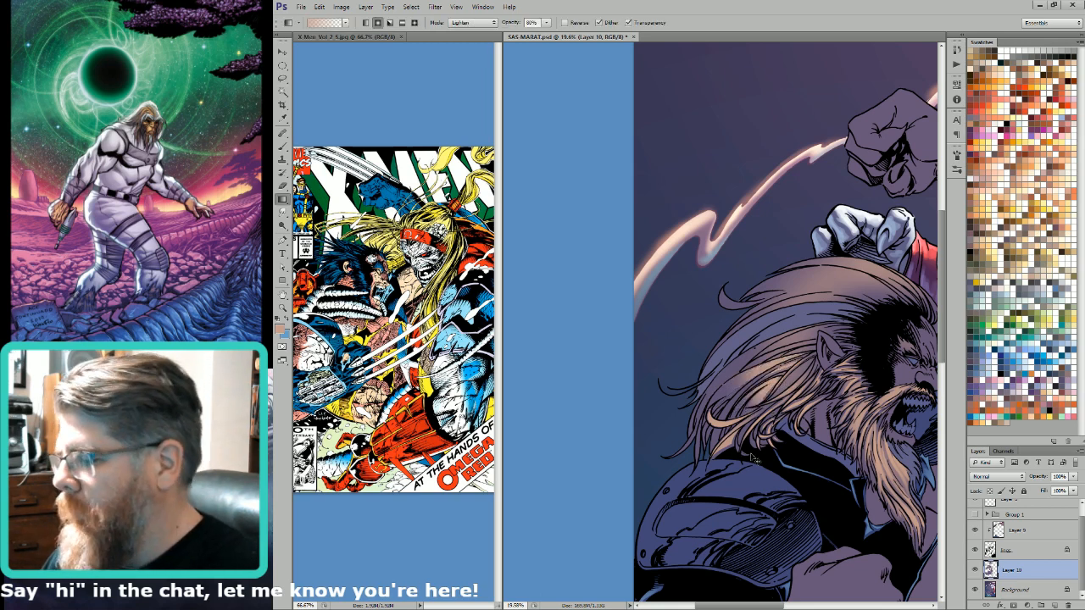
key(ctrl+d)
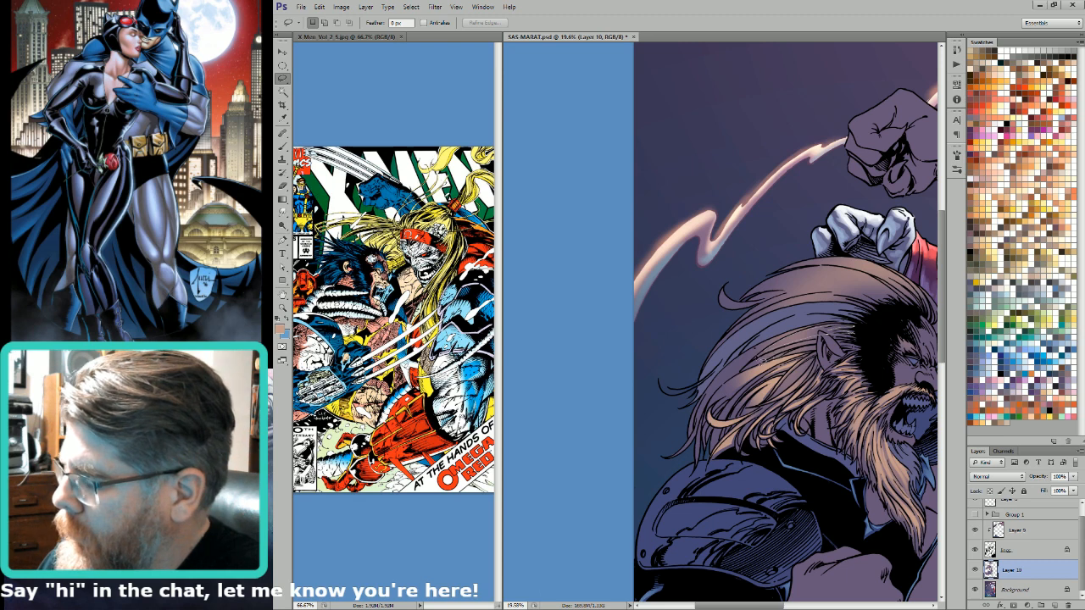
Step: Lasso the strands at the back of the head level with the ear, lighten them with the gradient and deselect
drag(762, 360, 761, 362)
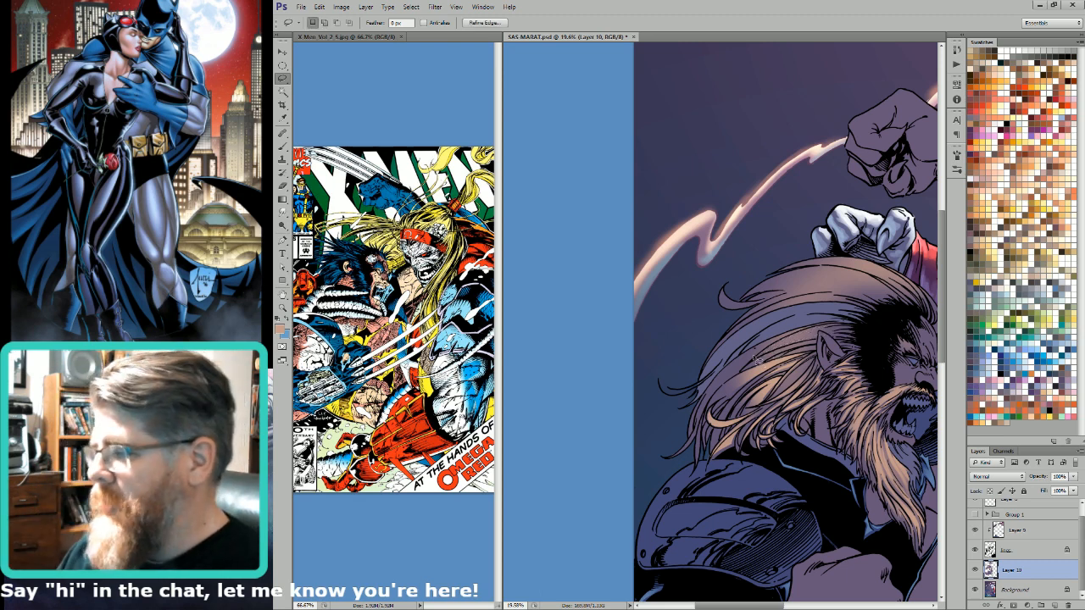
key(g)
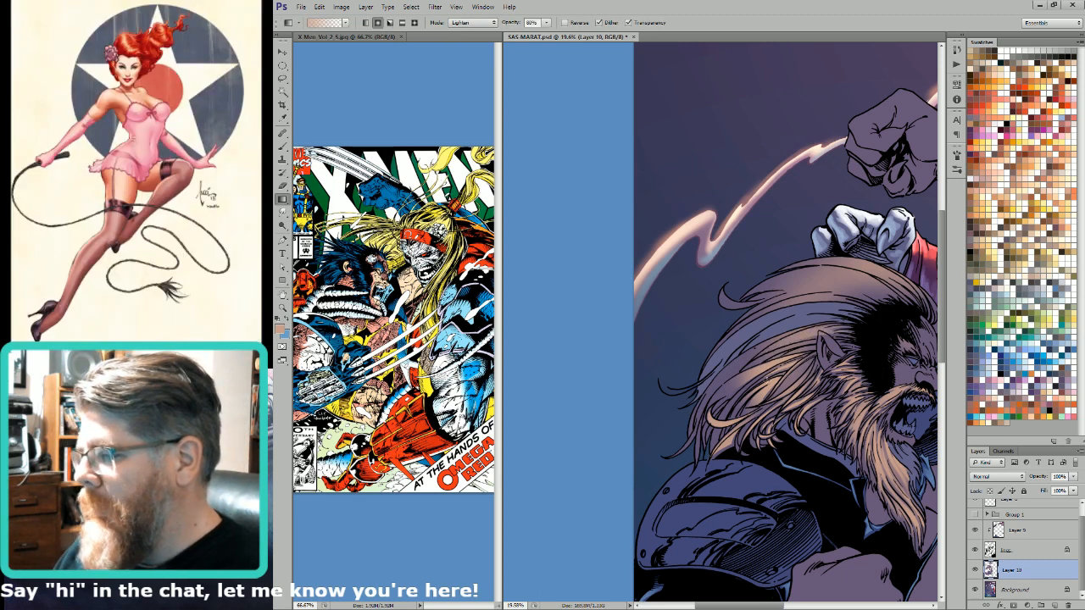
key(w)
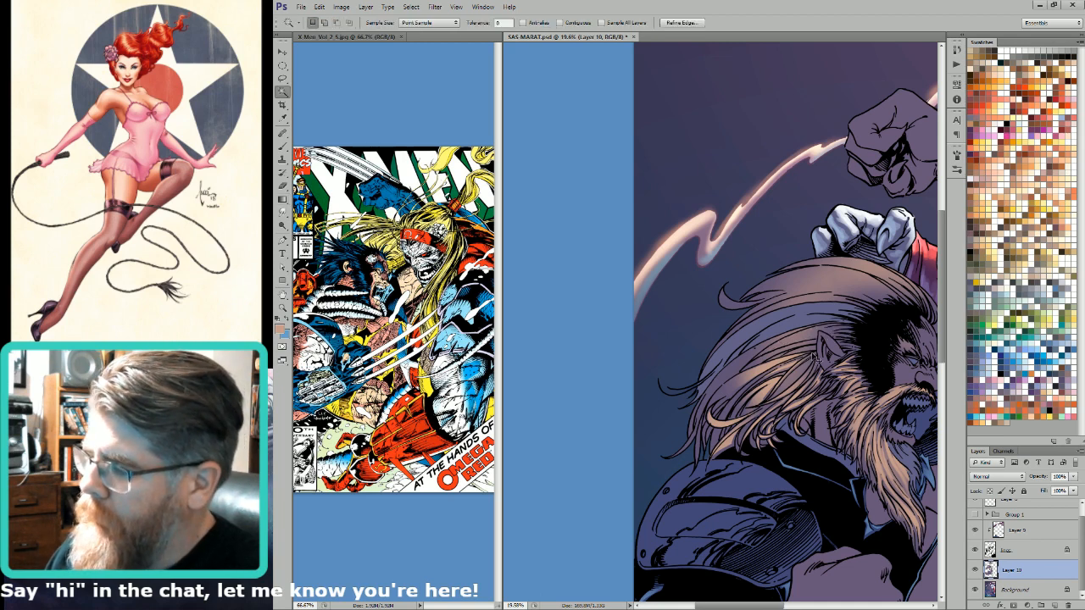
key(l)
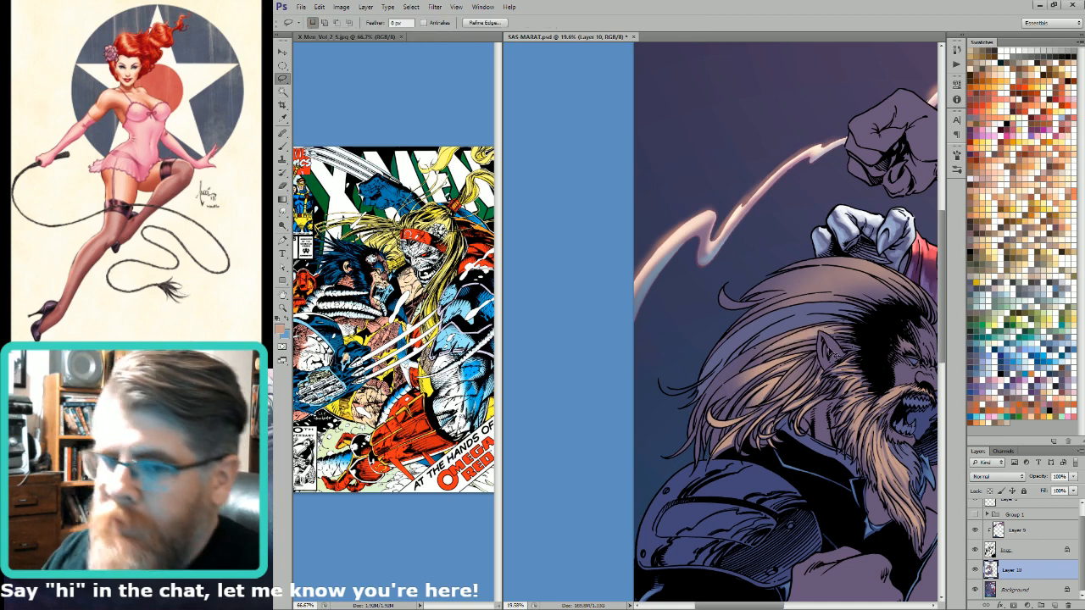
key(ctrl+d)
Step: Lasso the narrow strand sweeping back from the top of the ear and lighten it with the gradient
mouse_move(820, 345)
mouse_down()
mouse_move(747, 369)
mouse_move(795, 354)
mouse_move(784, 351)
mouse_up()
drag(784, 350, 734, 380)
drag(823, 348, 751, 365)
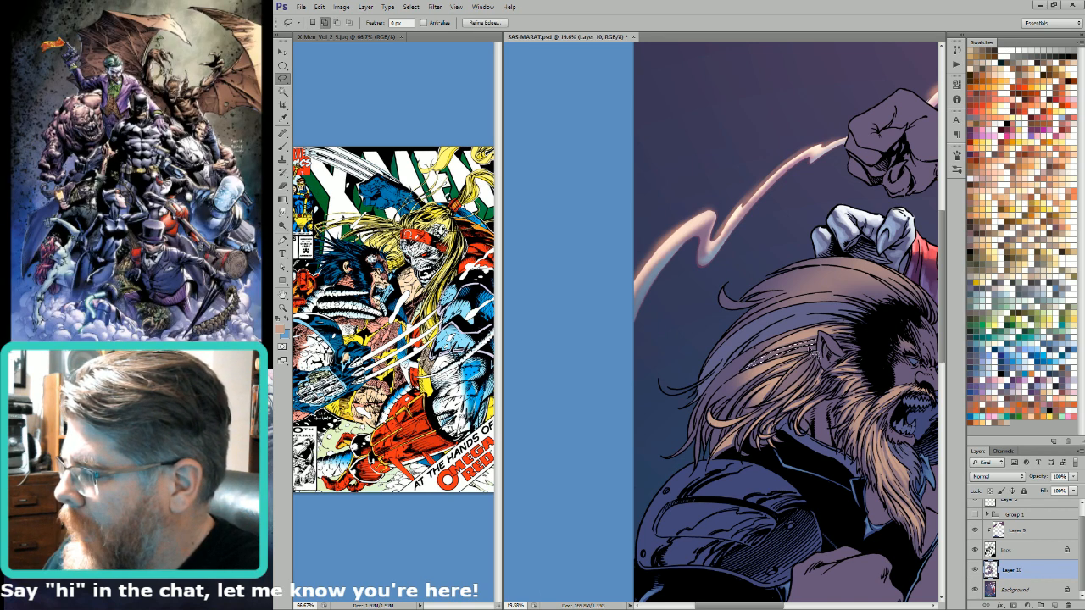
key(g)
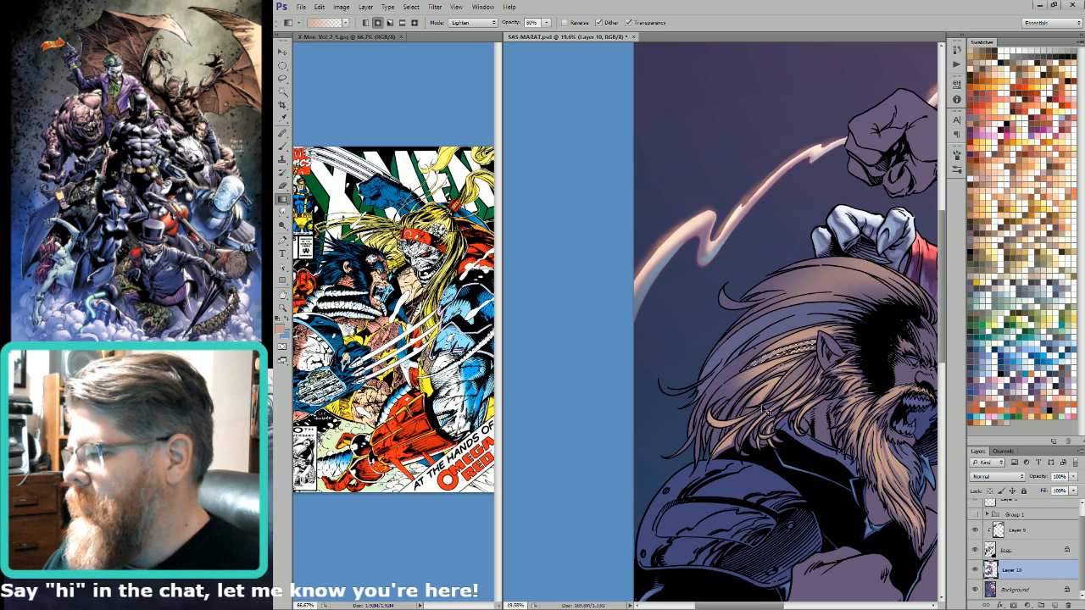
Step: Lasso the strands on top of the head above the forehead and lighten them with the radial gradient
key(l)
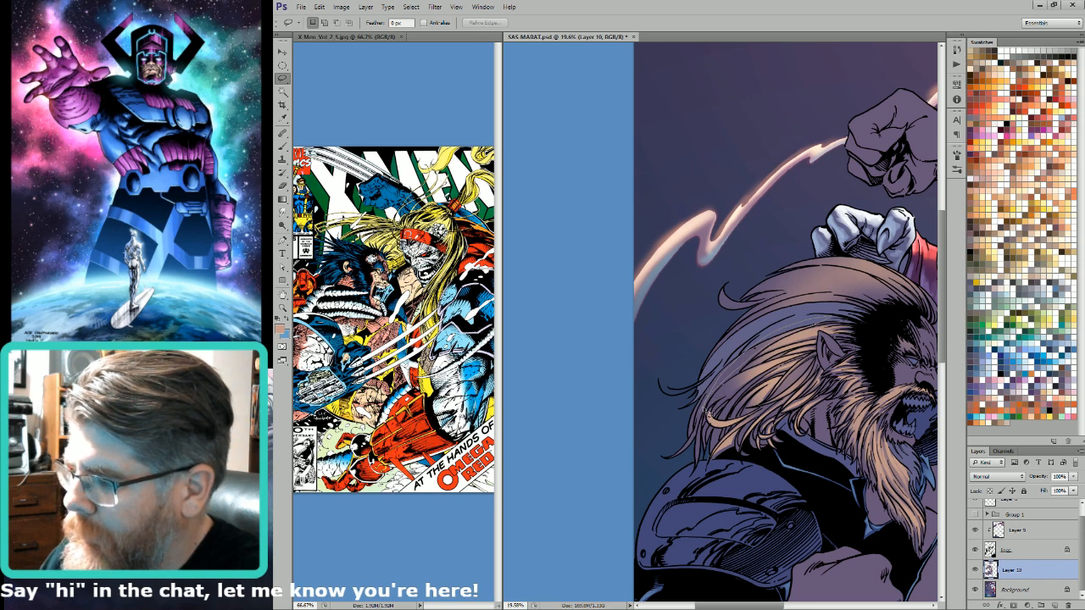
key(g)
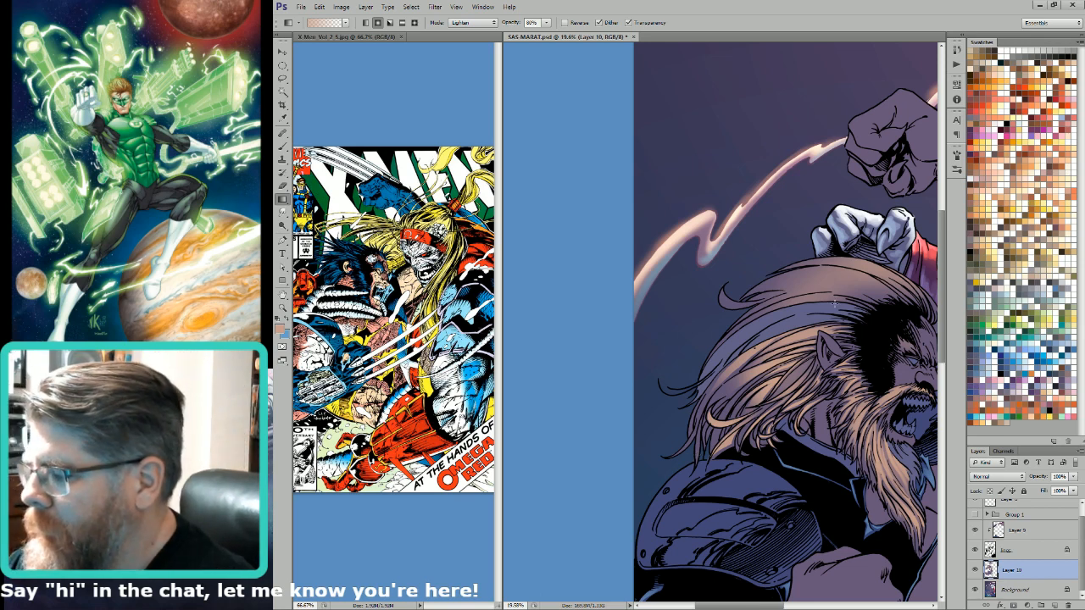
key(l)
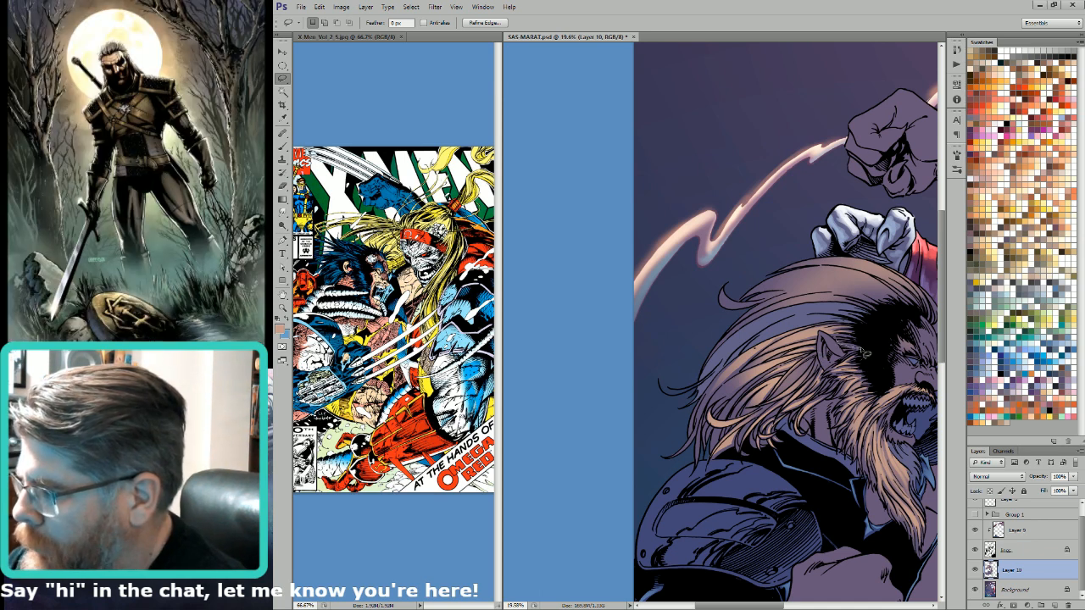
Step: Lighten the lassoed strands over the forehead and crown with the radial gradient in Lighten mode, and deselect
key(g)
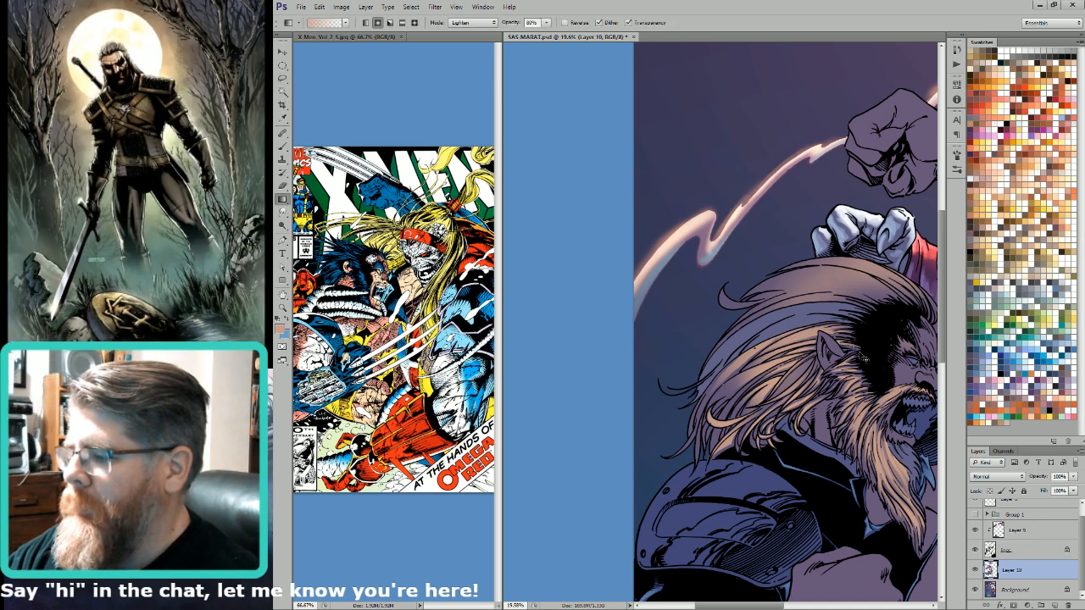
key(l)
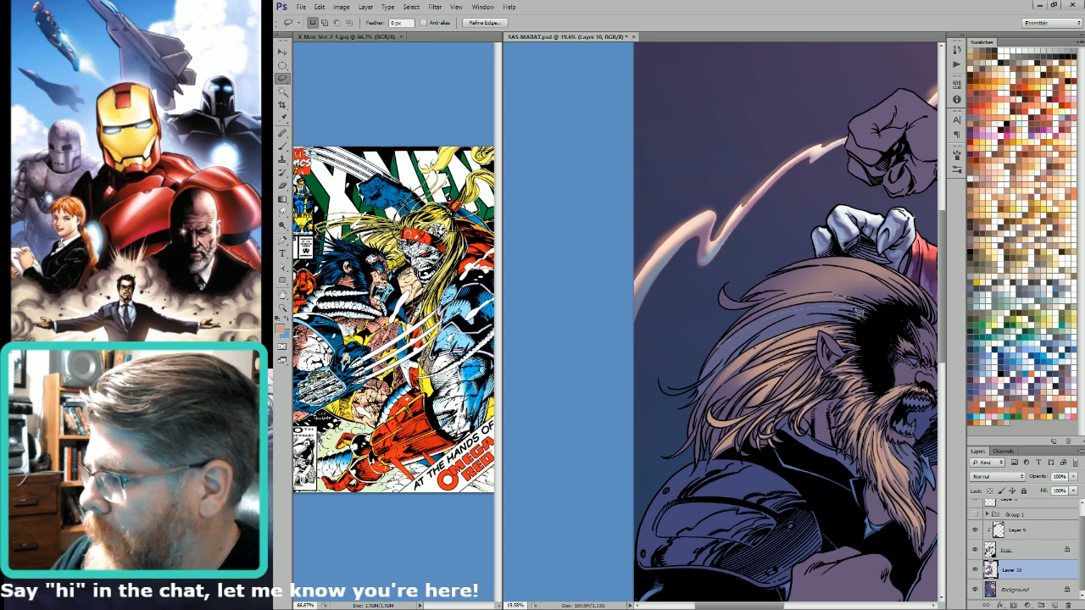
key(g)
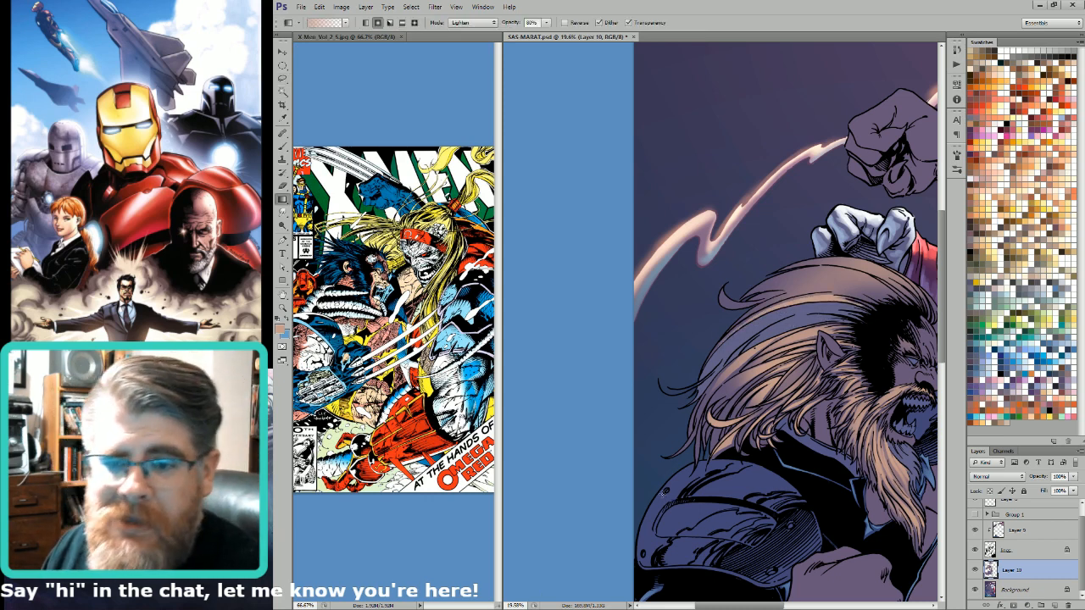
key(l)
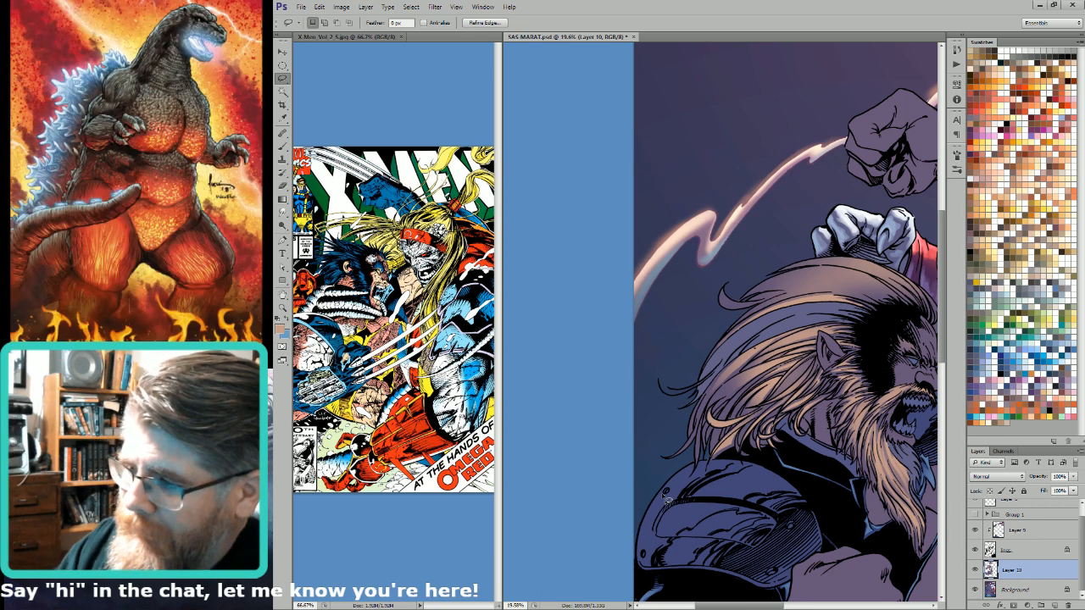
key(ctrl+d)
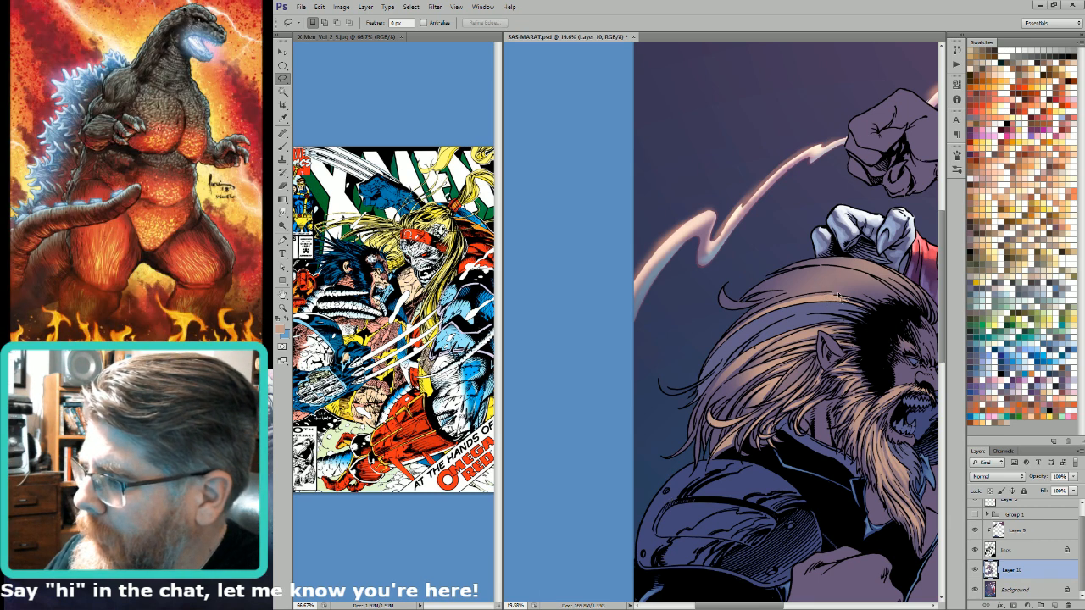
Step: Lasso the strands across the bearded figure's crown, trim the selection, lighten them with the gradient and deselect
mouse_move(894, 312)
mouse_down()
mouse_move(839, 299)
mouse_move(901, 303)
mouse_move(841, 285)
mouse_move(768, 302)
mouse_move(881, 302)
mouse_up()
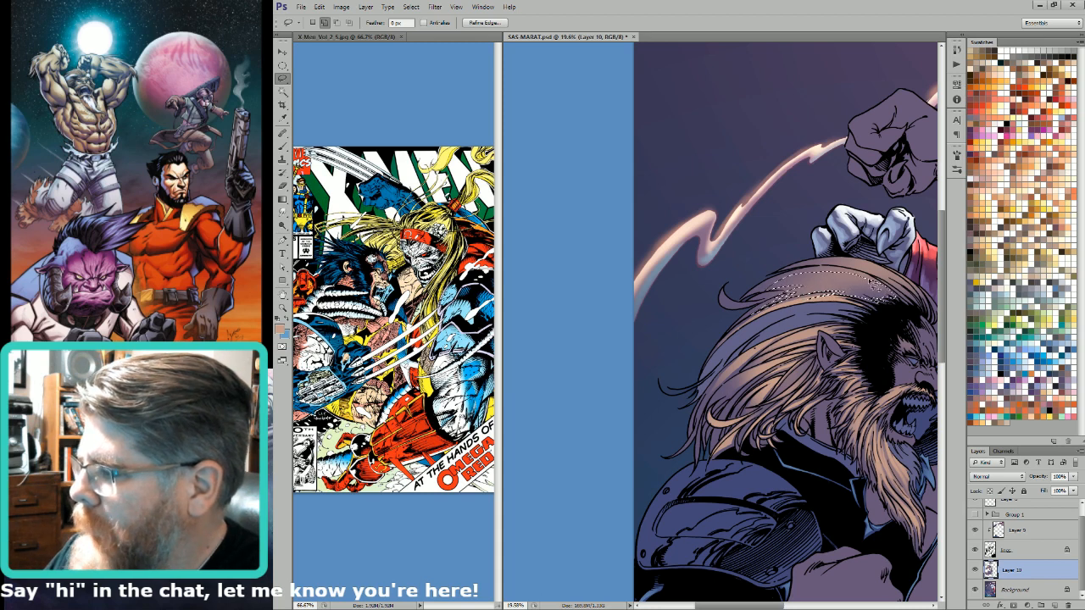
mouse_move(766, 305)
mouse_down()
mouse_move(795, 293)
mouse_move(745, 310)
mouse_move(795, 297)
mouse_up()
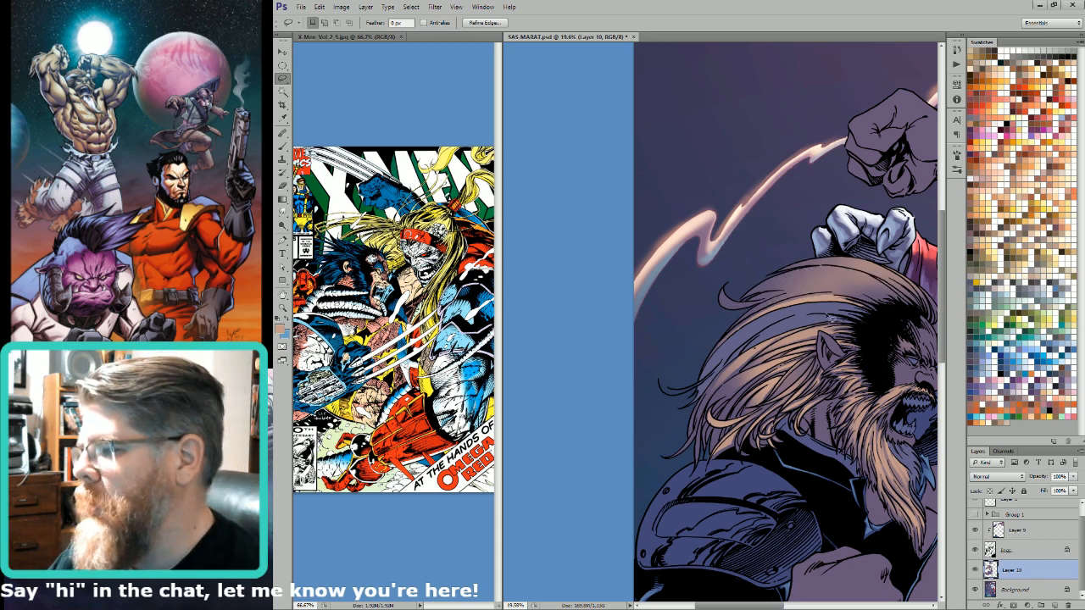
key(g)
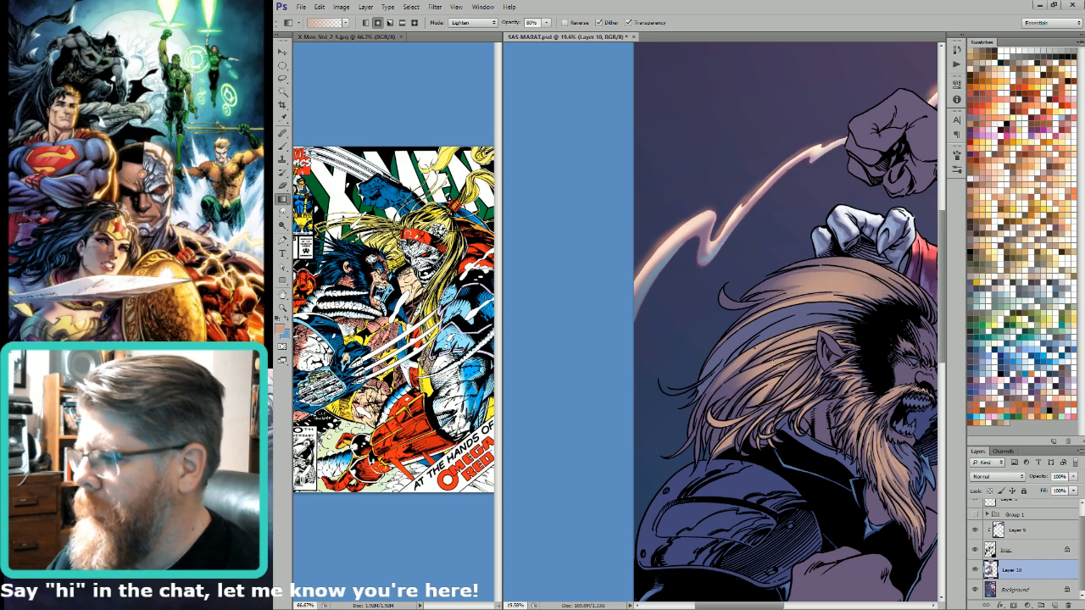
key(l)
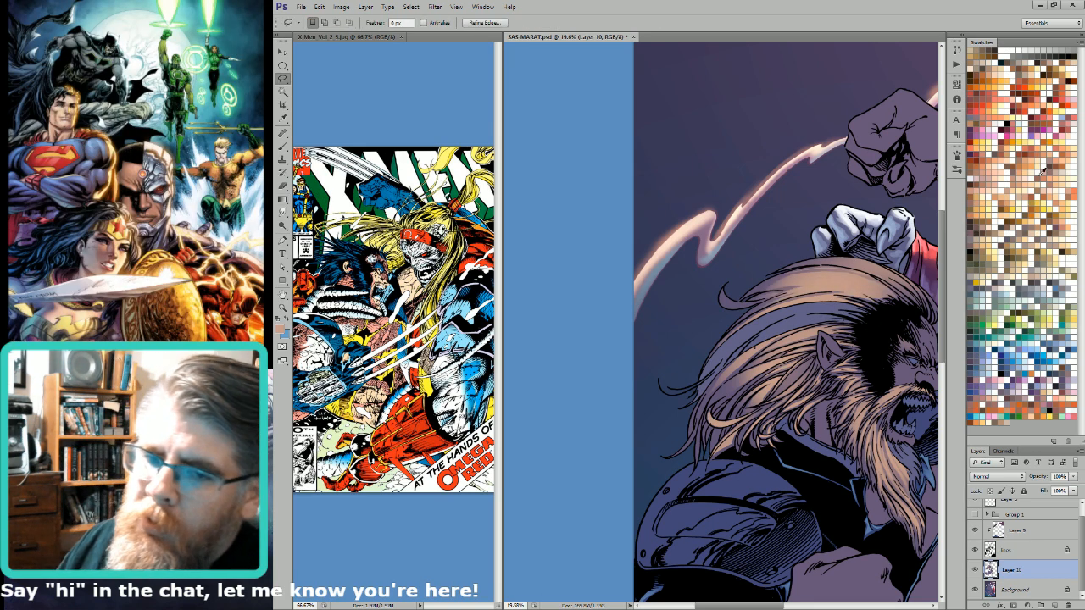
key(ctrl+d)
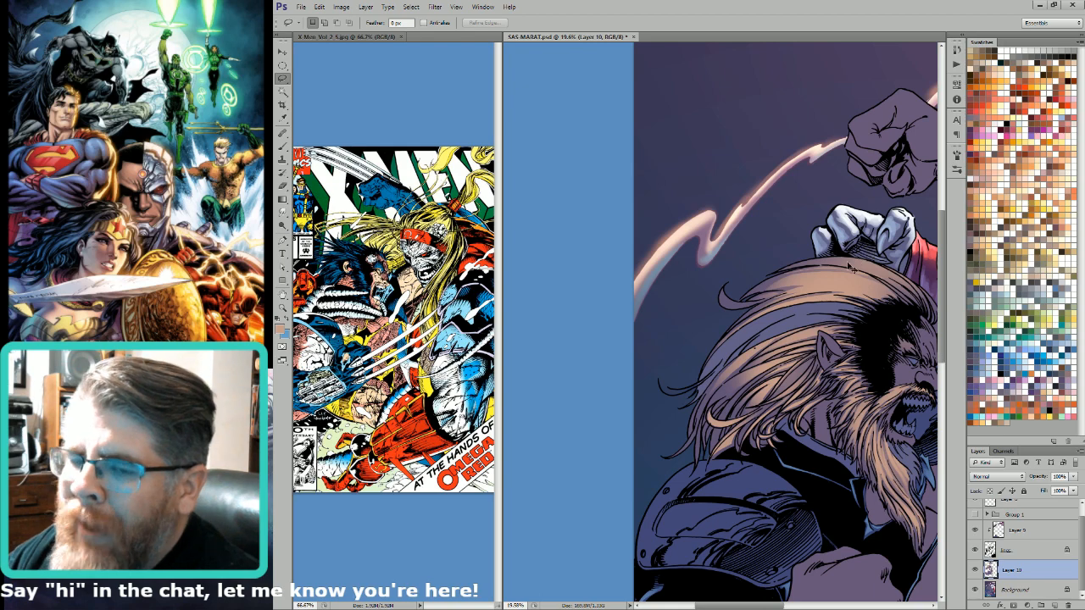
Step: Lasso the strands along the upper outline of the hair down to the forehead and lighten them with the gradient
mouse_move(872, 273)
mouse_down()
mouse_move(819, 255)
mouse_move(903, 332)
mouse_move(814, 273)
mouse_up()
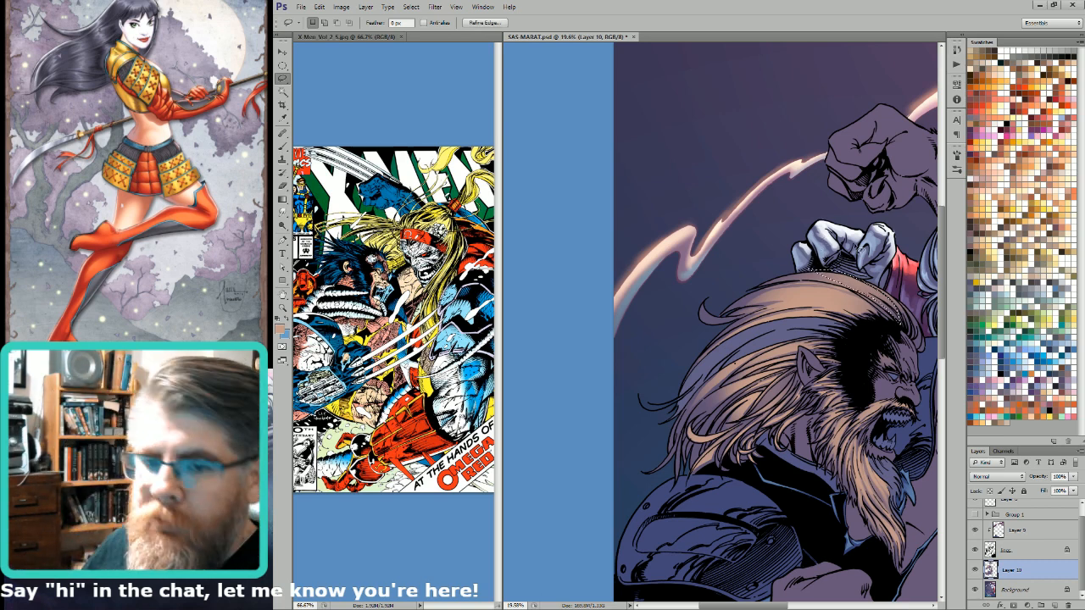
key(ctrl+d)
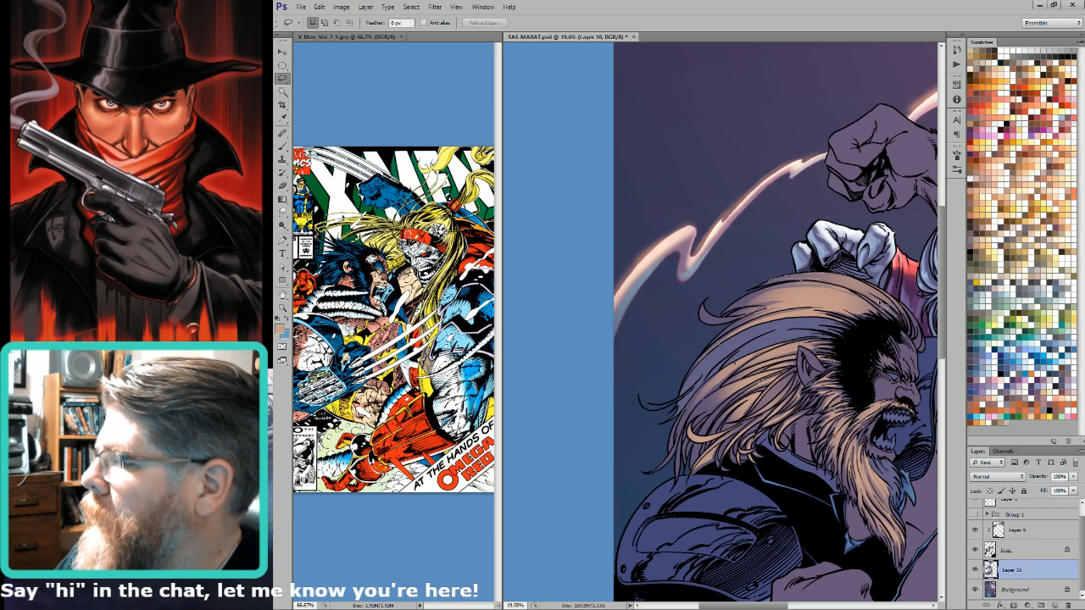
key(ctrl+z)
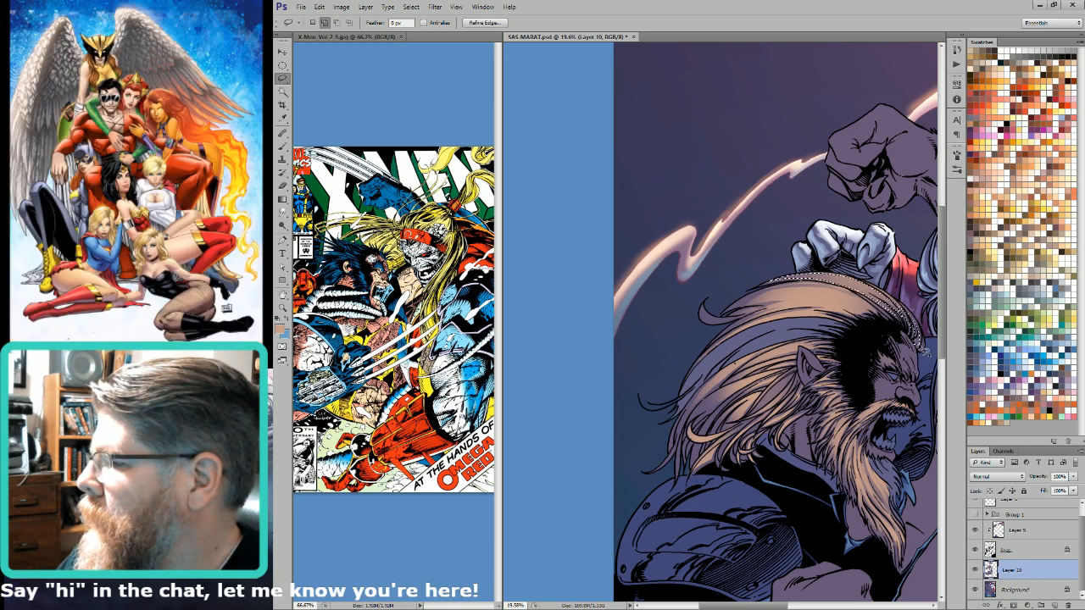
key(g)
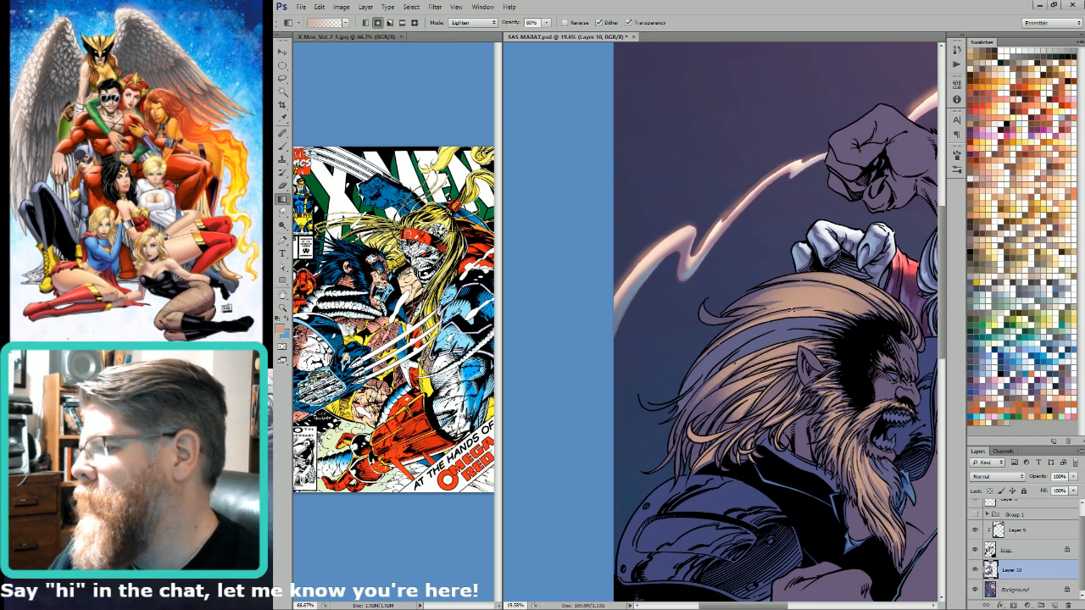
key(l)
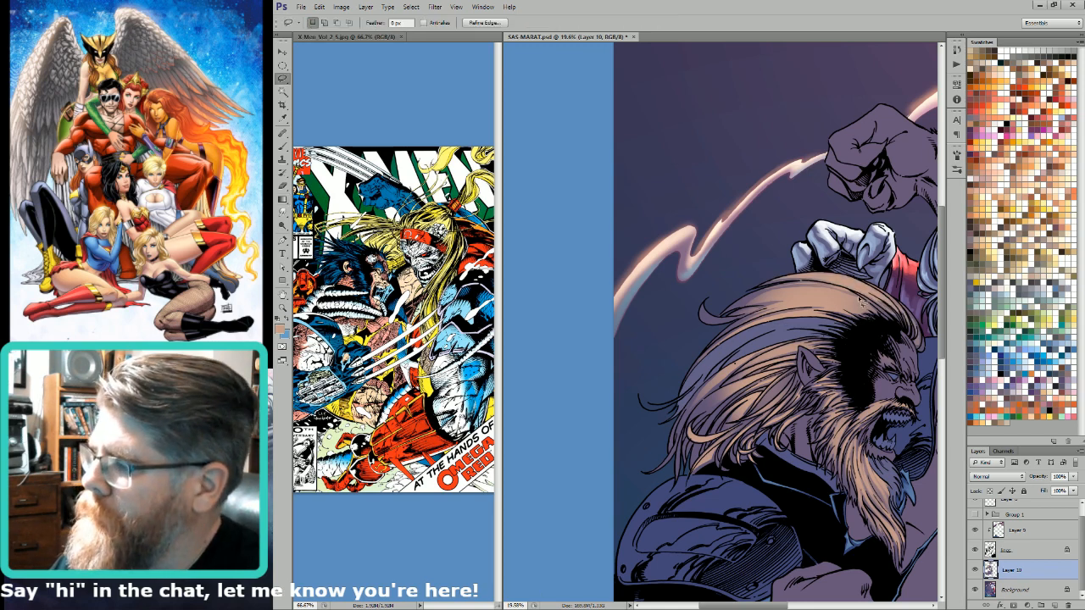
Step: Lasso the strands above the dark temple and the curled tip at the back of the hair, and lighten them with the gradient
key(g)
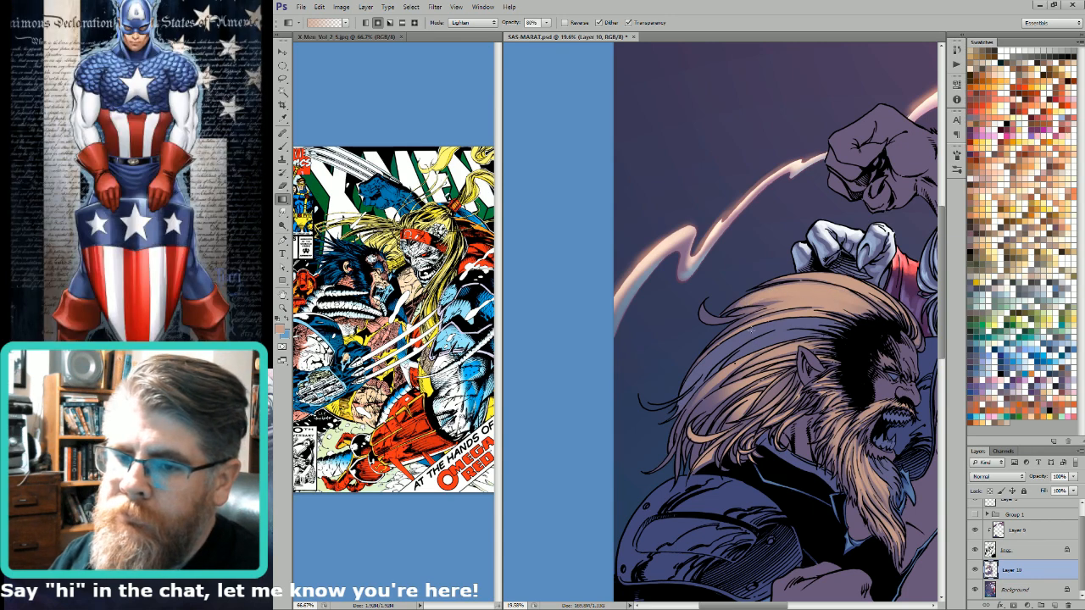
key(l)
mouse_move(864, 316)
mouse_down()
mouse_move(878, 315)
mouse_move(768, 320)
mouse_move(859, 319)
mouse_up()
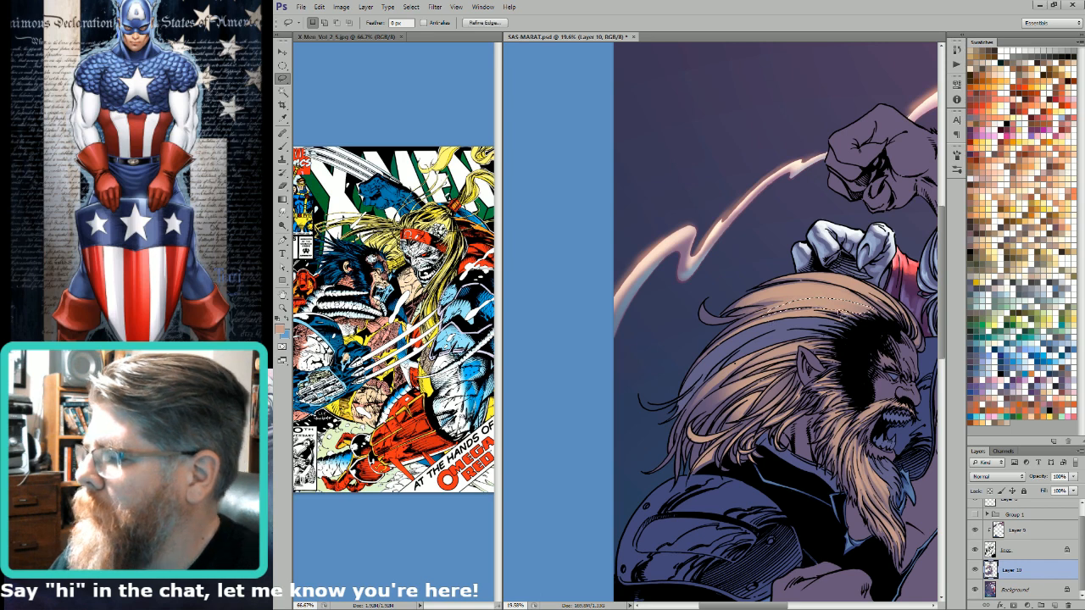
key(g)
key(l)
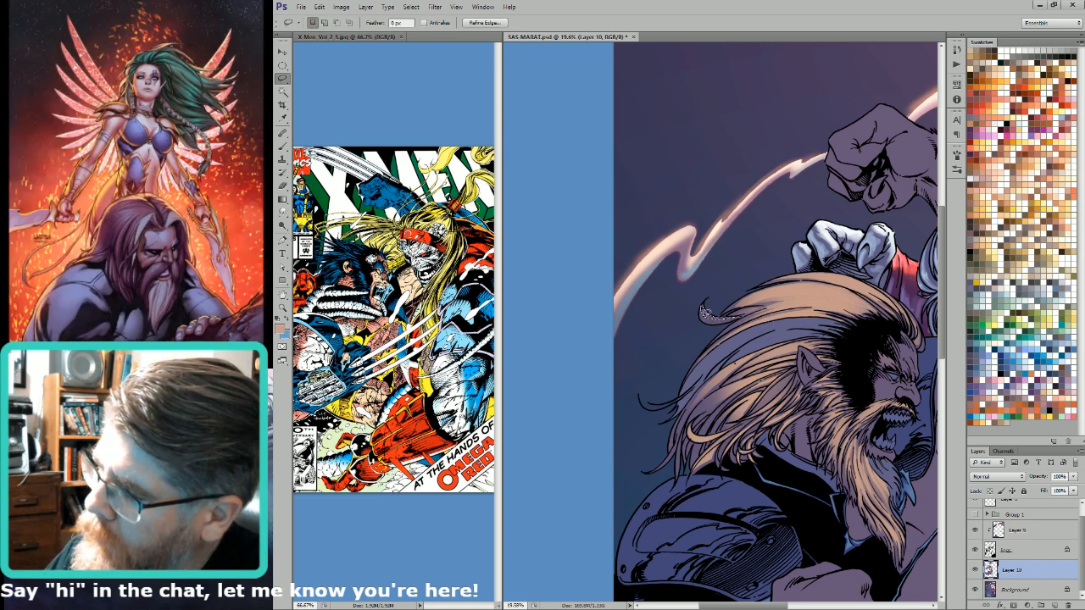
key(g)
key(l)
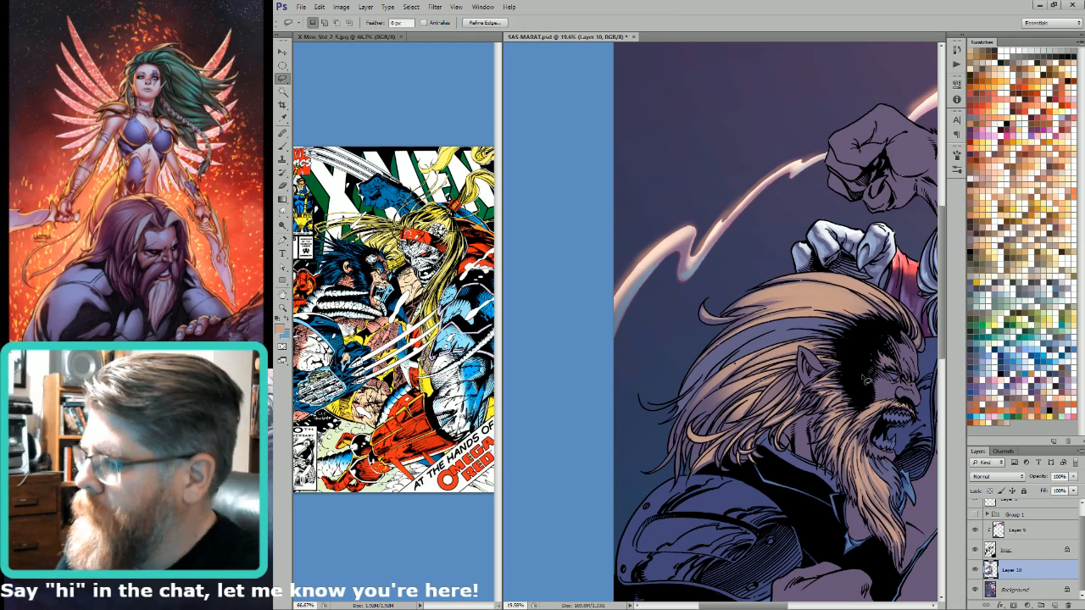
Step: Select the bearded figure's hair and beard area from the flat greys in the Alpha 4 channel, and return to the RGB artwork
key(ctrl+0)
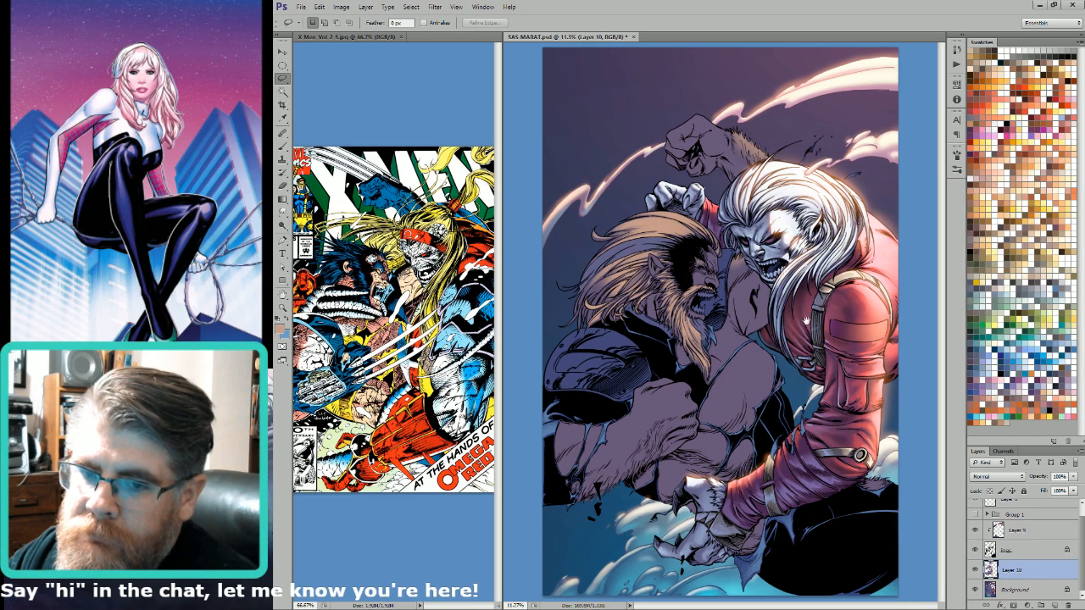
key(ctrl+6)
key(w)
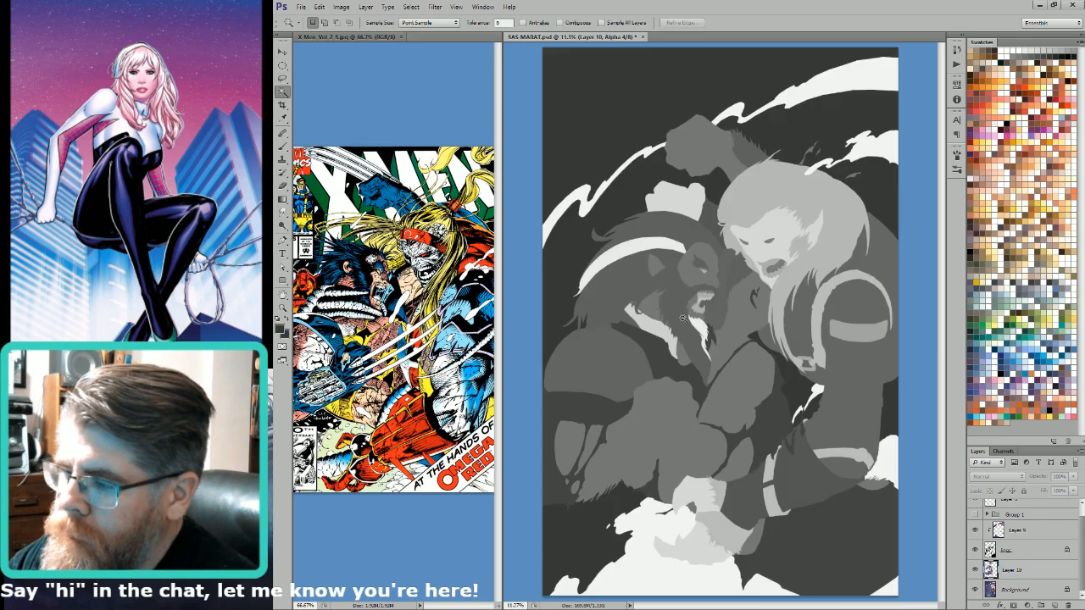
click(682, 317)
key(ctrl+2)
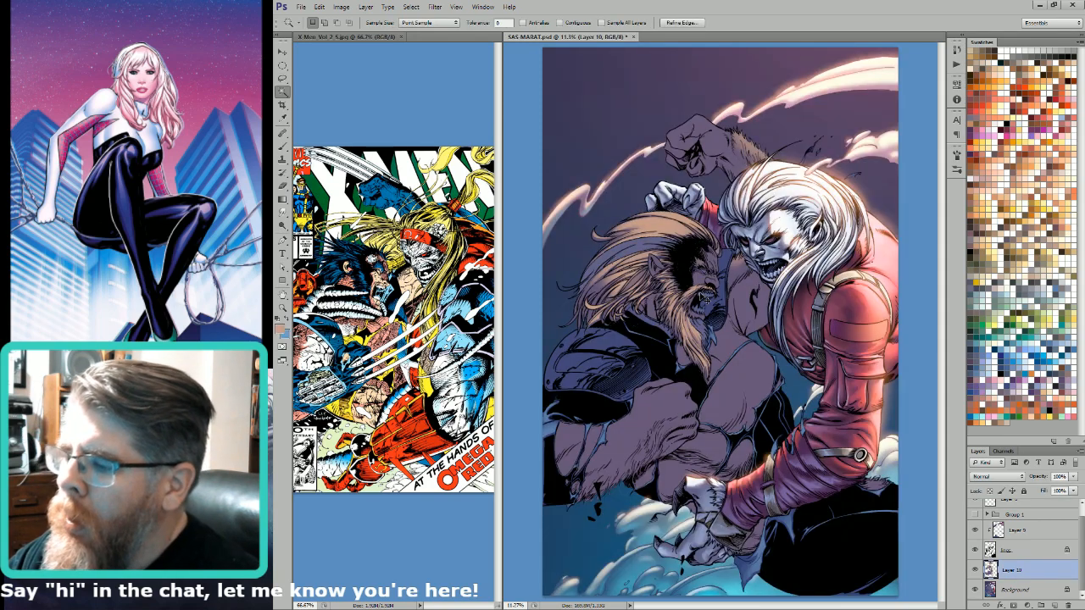
Step: Sample the purple skin tone and tint the selected hair and beard with a size 1500 Soft Light brush at 50% opacity, hiding the selection edges
key(b)
key(i)
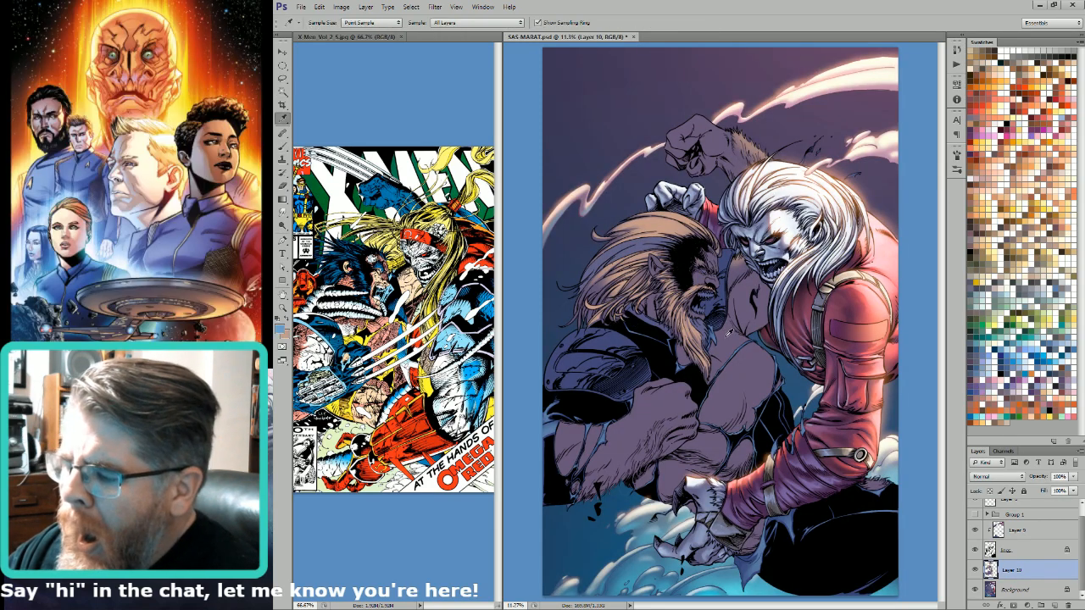
click(729, 333)
key(b)
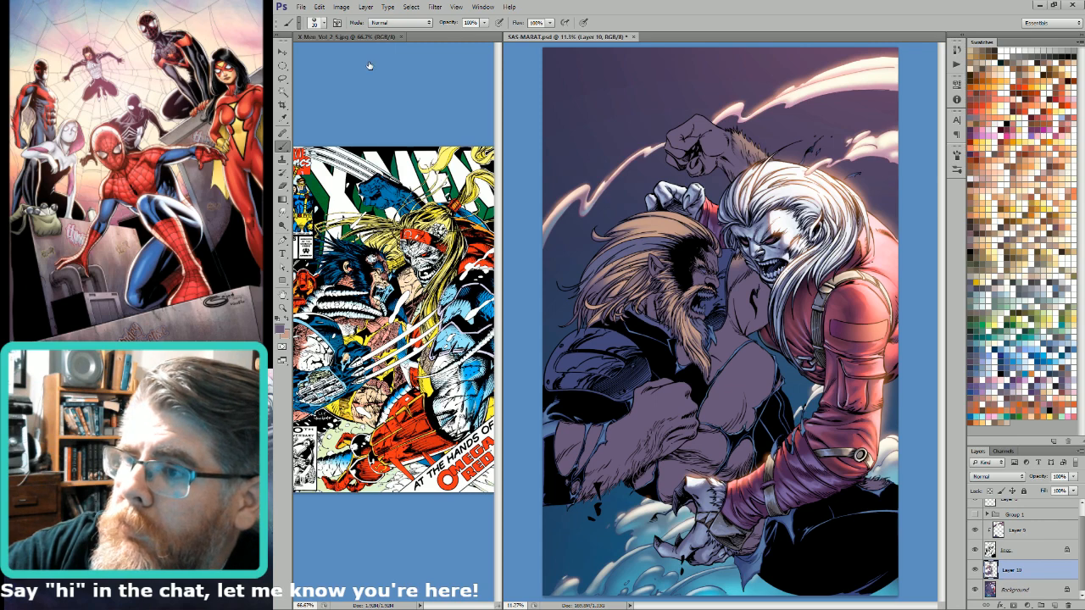
key(5)
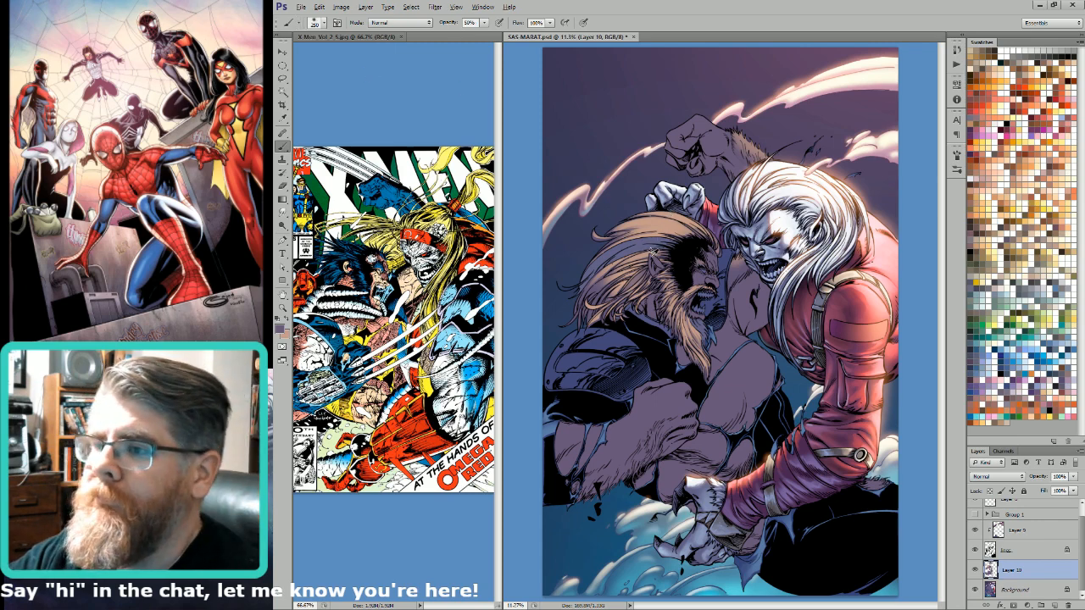
key(shift+alt+f)
key(bracketright)
key(bracketright)
key(bracketright)
key(bracketright)
key(bracketright)
key(bracketright)
key(bracketright)
key(bracketright)
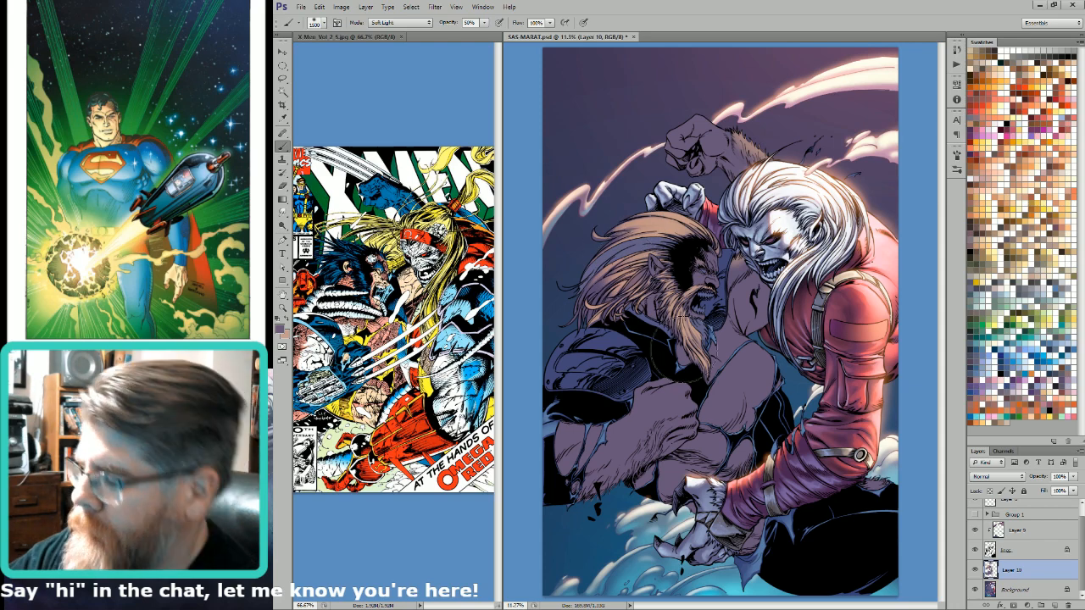
key(ctrl+h)
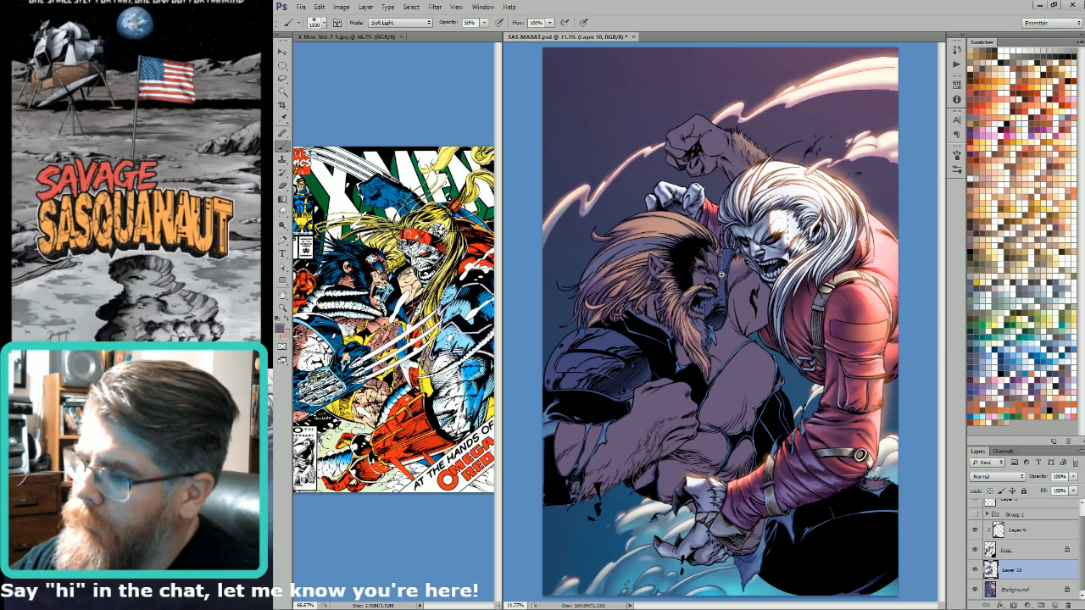
Step: Lasso the fur patch on the bearded figure's shoulder, intersect it with its flat area in the Alpha 4 channel and hide the selection edges
mouse_move(723, 276)
ctrl+mouse_down()
mouse_move(763, 275)
mouse_move(799, 226)
ctrl+mouse_up()
key(l)
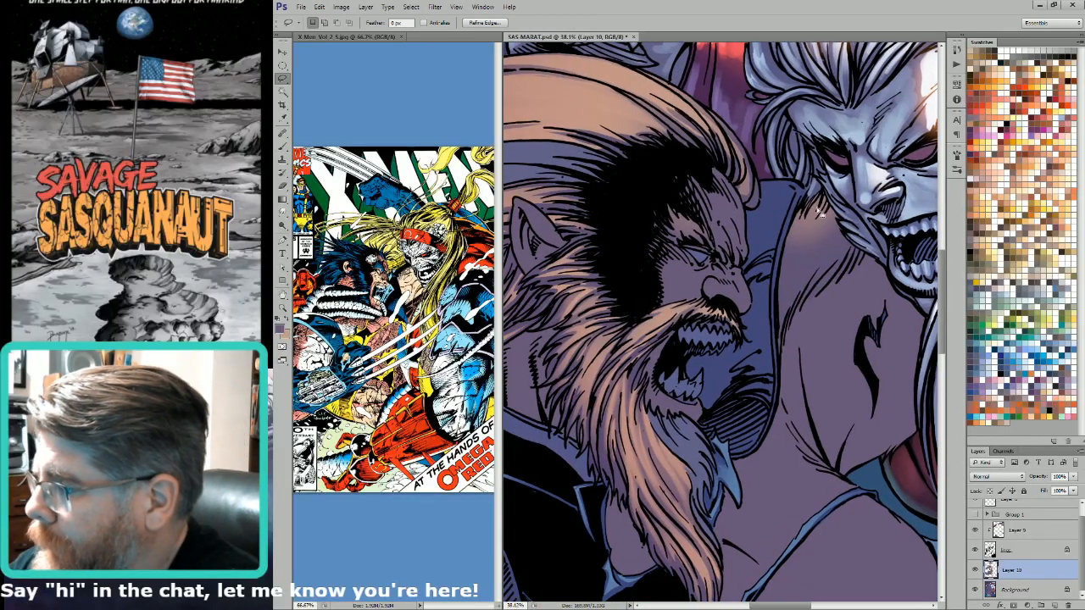
click(820, 208)
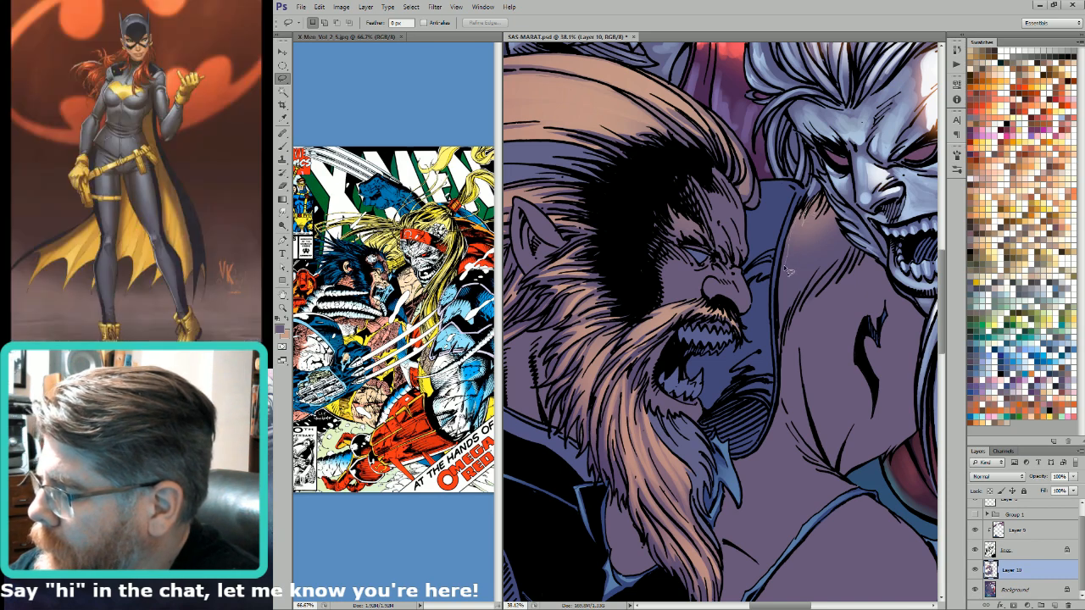
mouse_move(784, 270)
mouse_down()
mouse_move(790, 314)
mouse_move(811, 273)
mouse_move(808, 288)
mouse_move(828, 258)
mouse_move(822, 265)
mouse_move(841, 253)
mouse_move(842, 266)
mouse_move(854, 251)
mouse_move(815, 203)
mouse_up()
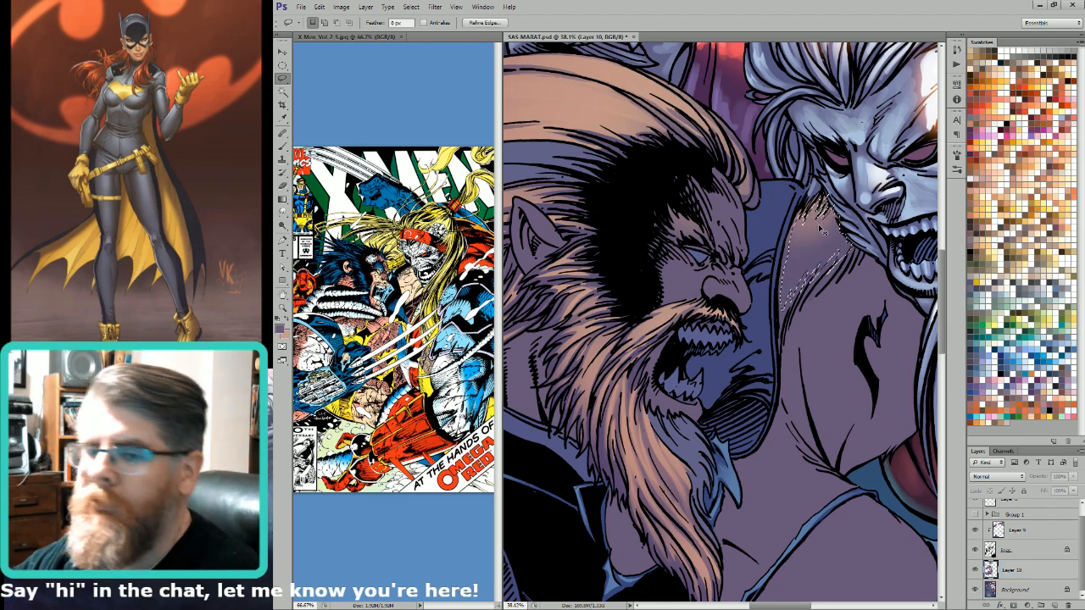
key(ctrl+6)
key(w)
alt+shift+click(821, 228)
key(ctrl+2)
key(ctrl+h)
Step: Set the brush to Normal mode at size 500, sample the tan fur colour and brush it over the shoulder fur
key(b)
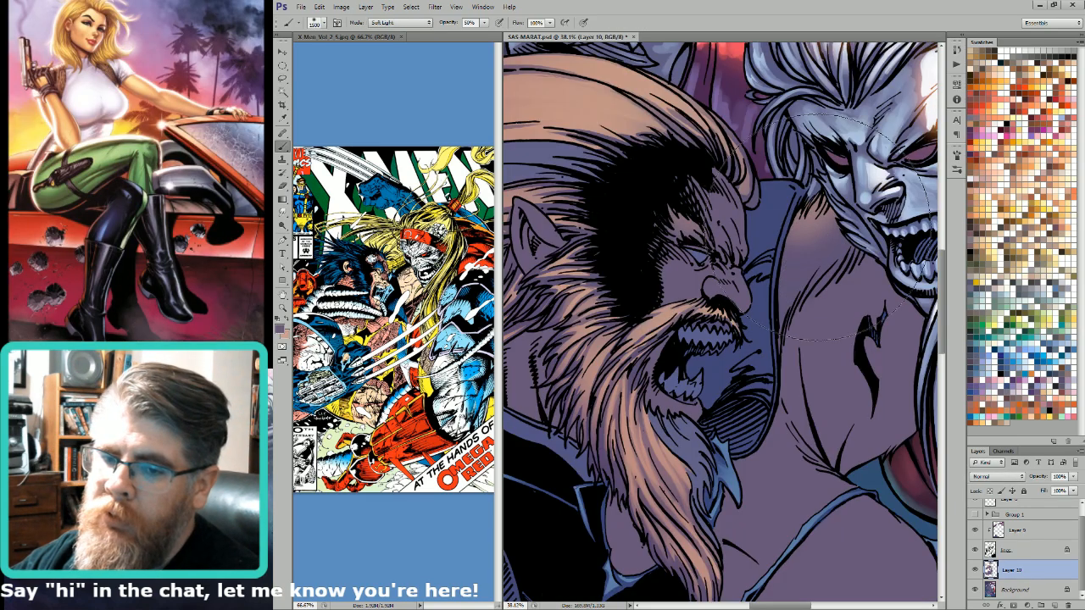
key(shift+alt+n)
key(bracketleft)
key(bracketleft)
key(bracketleft)
key(bracketleft)
key(bracketleft)
key(bracketleft)
key(bracketleft)
key(bracketleft)
key(bracketleft)
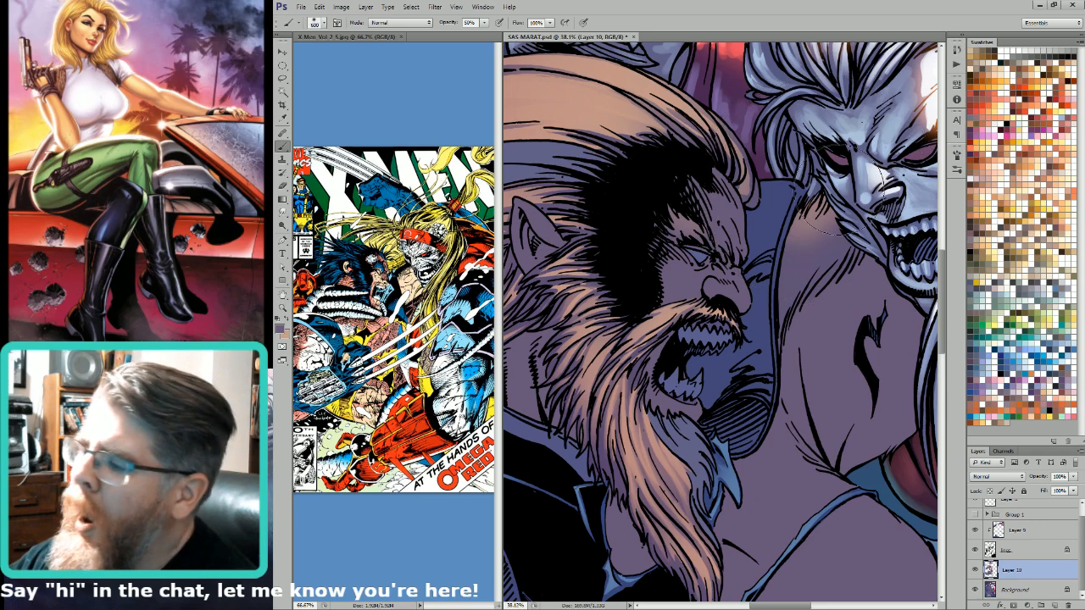
key(bracketleft)
alt+click(823, 174)
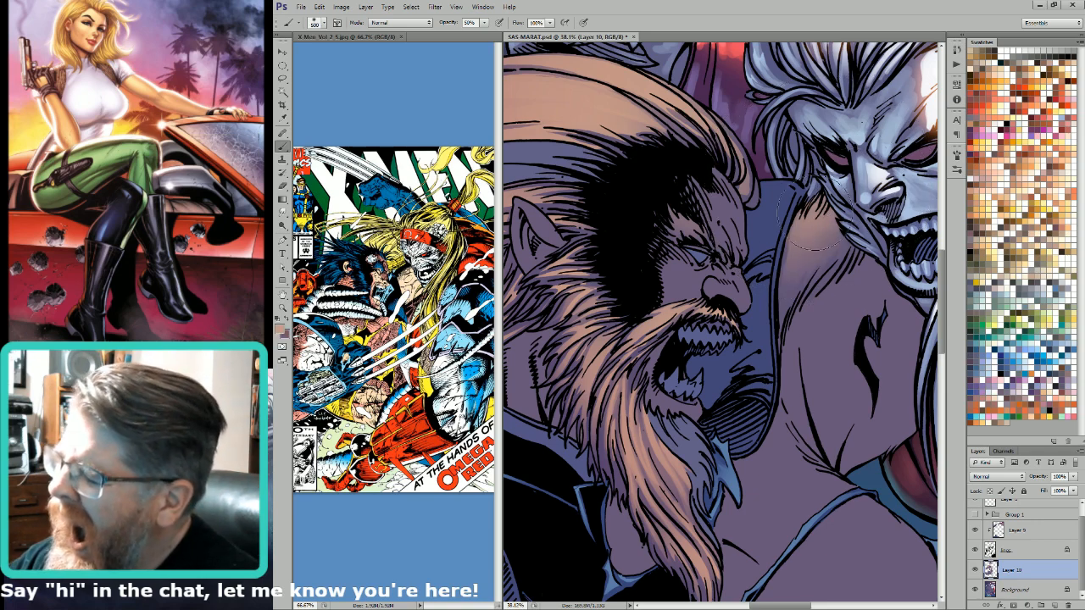
key(ctrl+0)
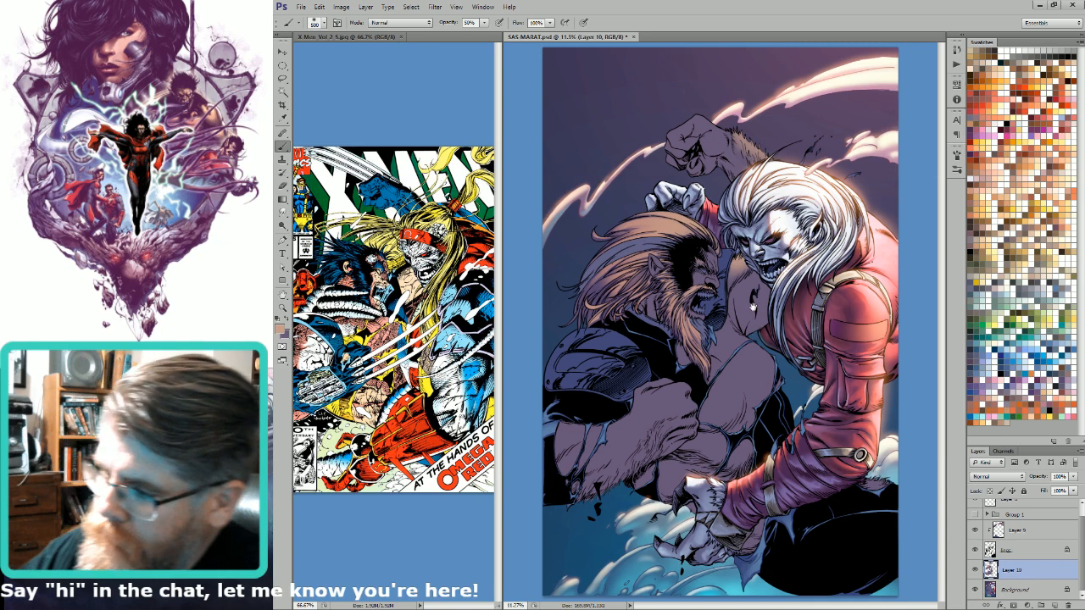
key(l)
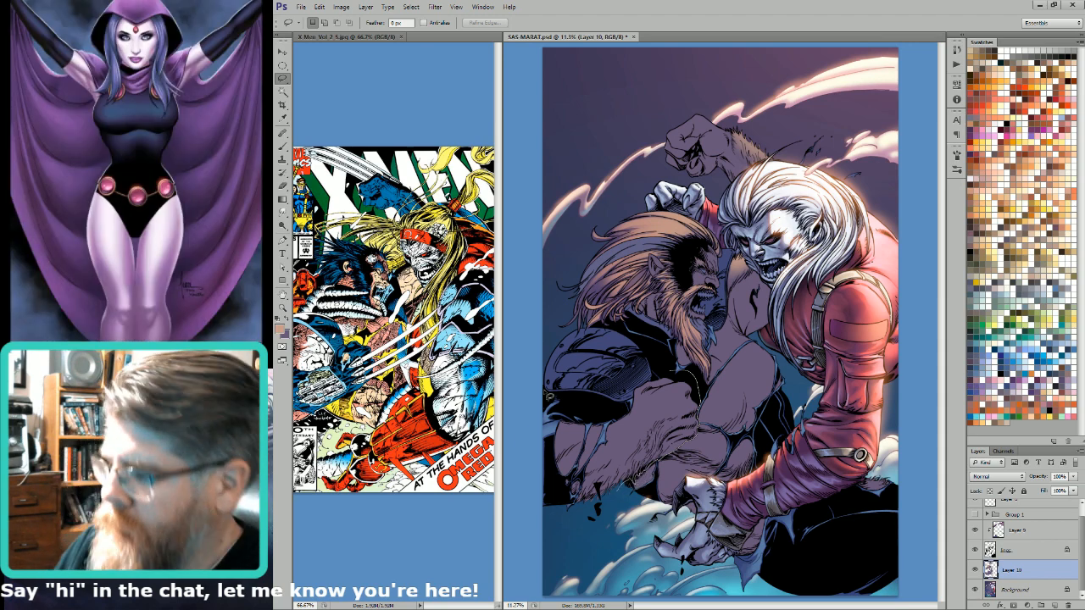
Step: Brush tan over the bearded figure's fist and forearm inside the lassoed area at brush size 400, then show the selection edges and deselect
key(b)
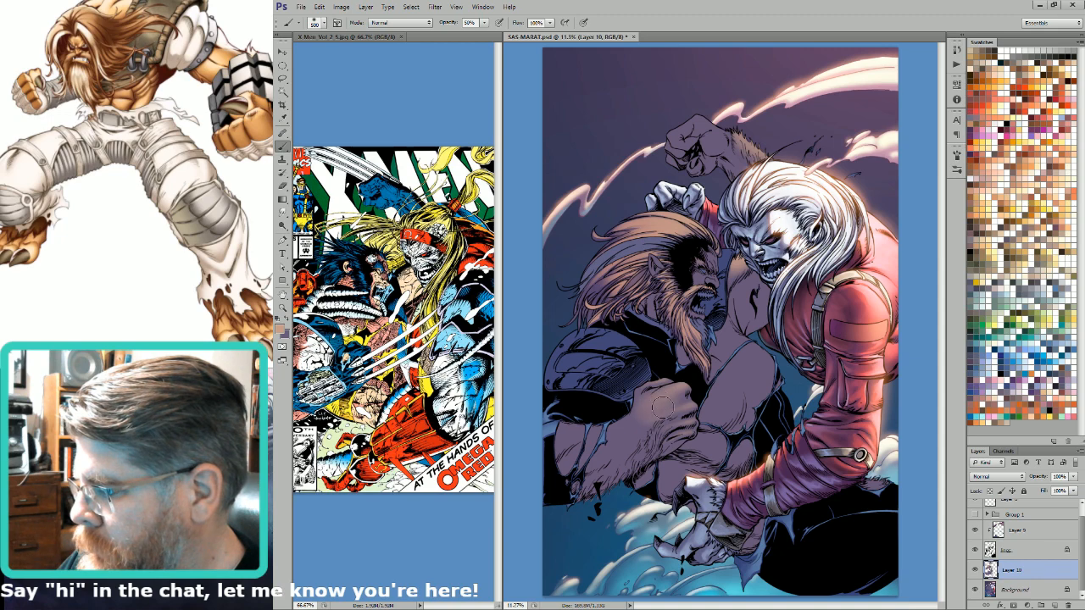
key(bracketleft)
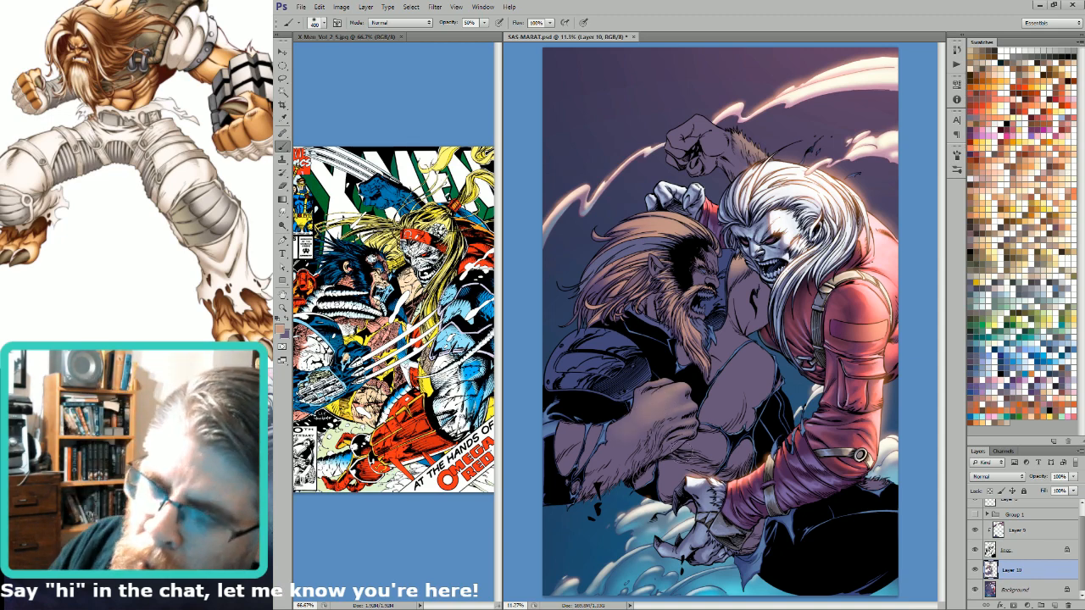
key(bracketleft)
key(bracketleft)
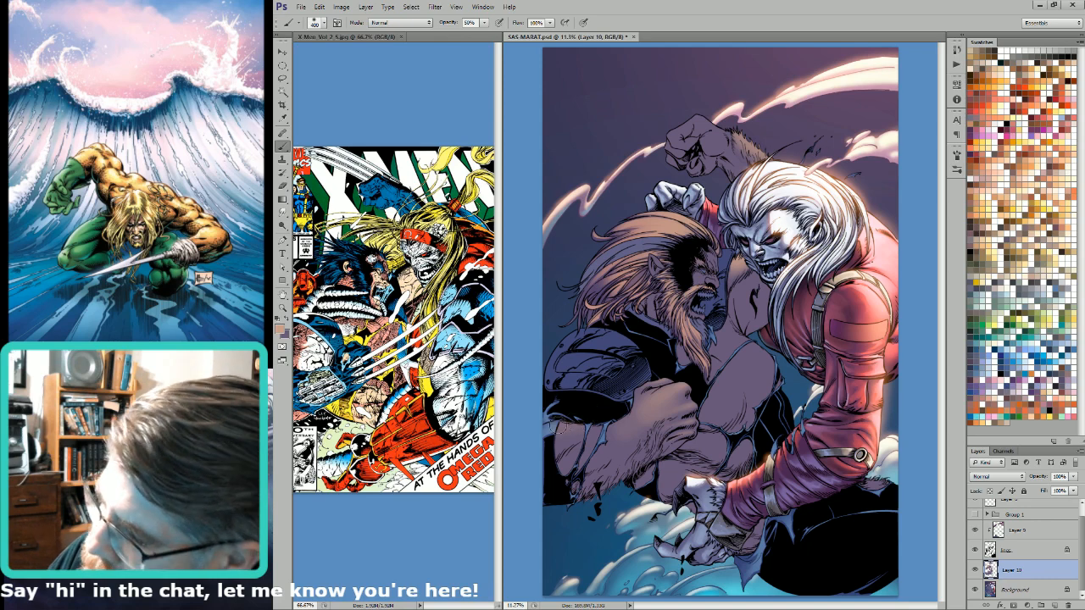
key(ctrl+h)
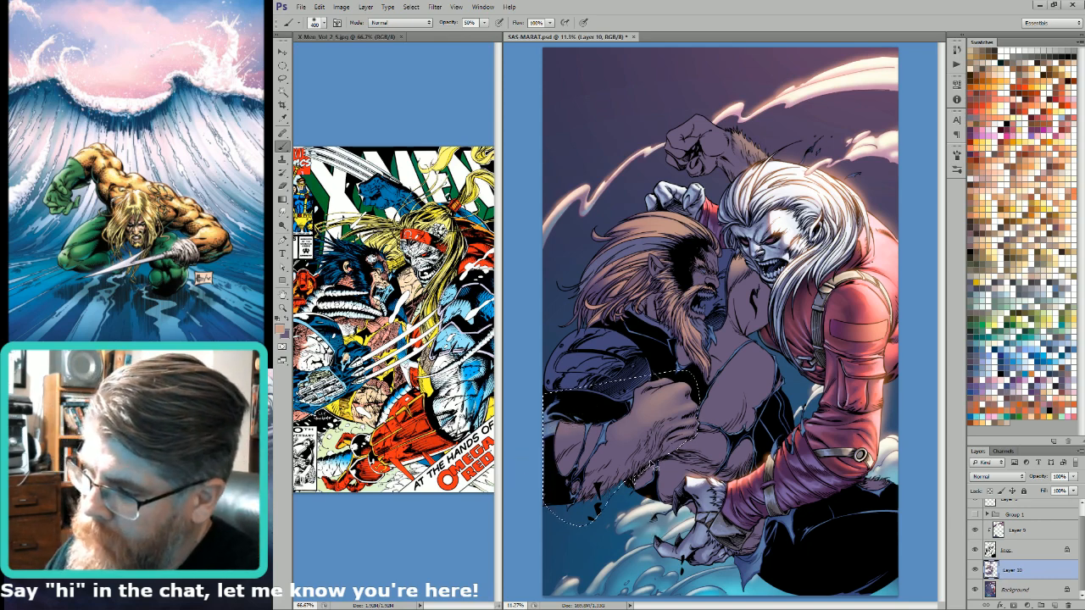
key(ctrl+d)
key(ctrl+6)
key(w)
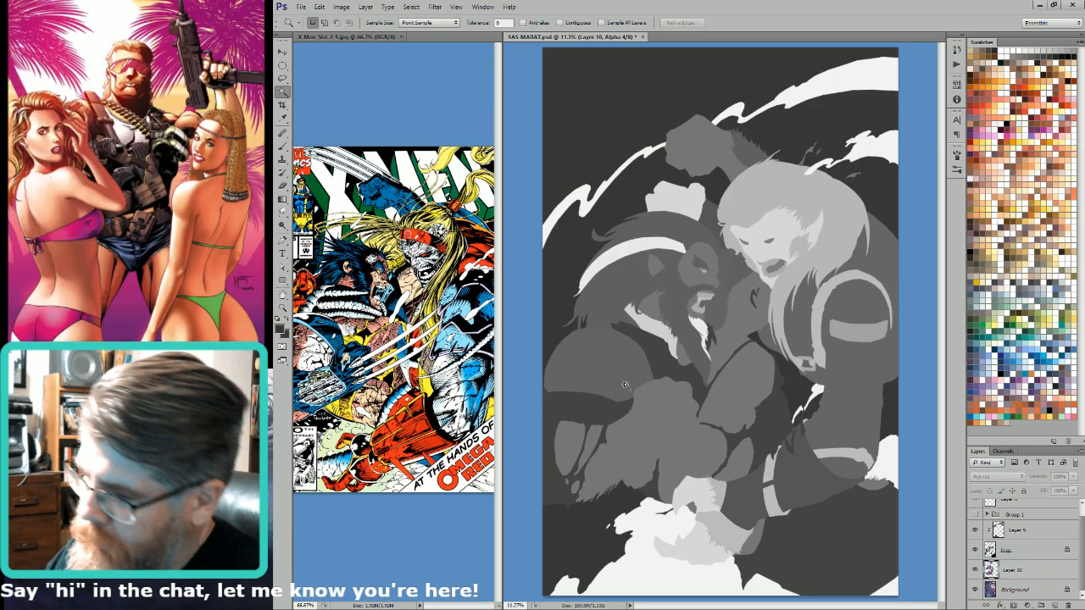
click(624, 400)
key(ctrl+d)
click(609, 421)
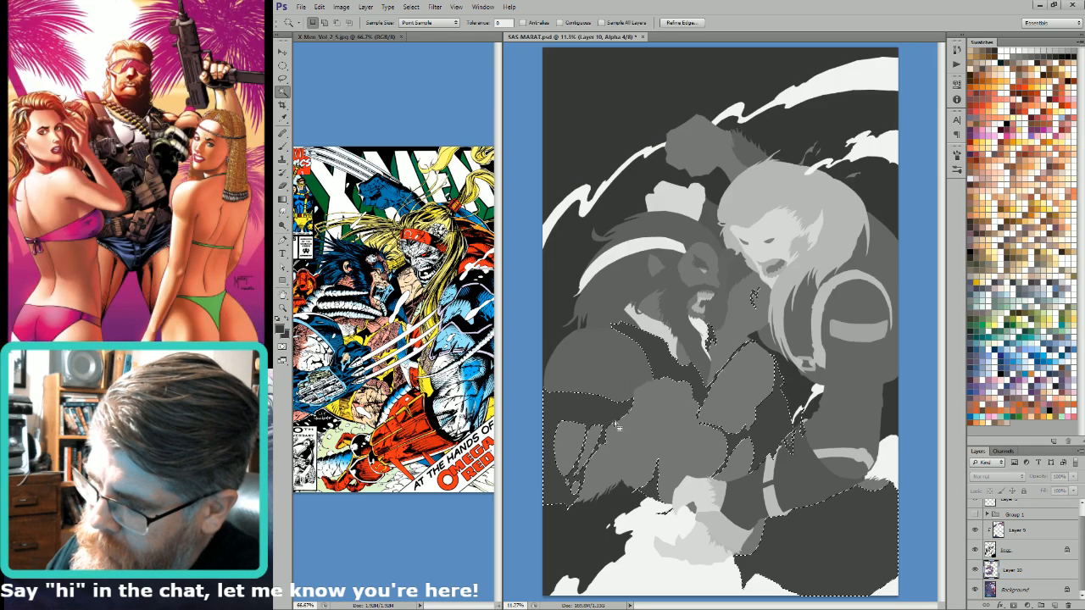
shift+click(586, 459)
shift+click(632, 512)
key(ctrl+2)
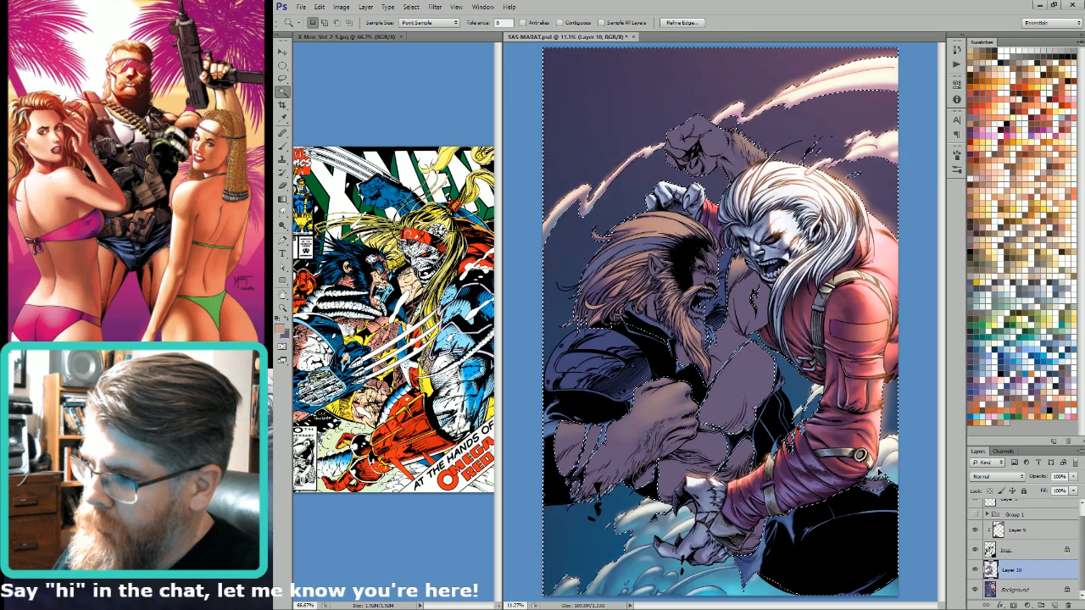
key(ctrl+d)
Step: Lock the transparent pixels of Layer 10, recall the last selection and remove it
key(/)
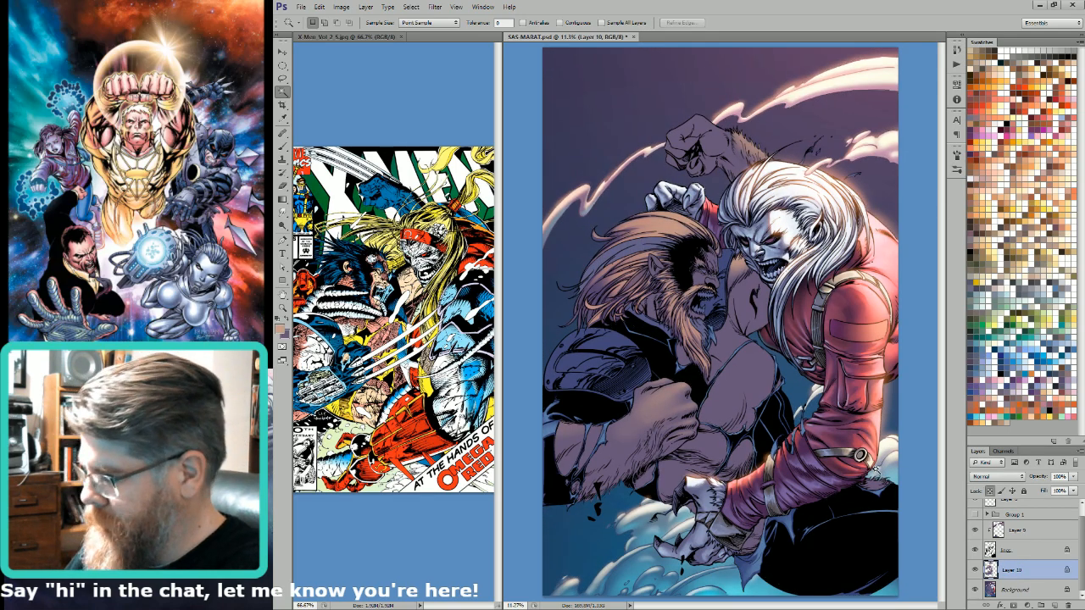
key(ctrl+shift+d)
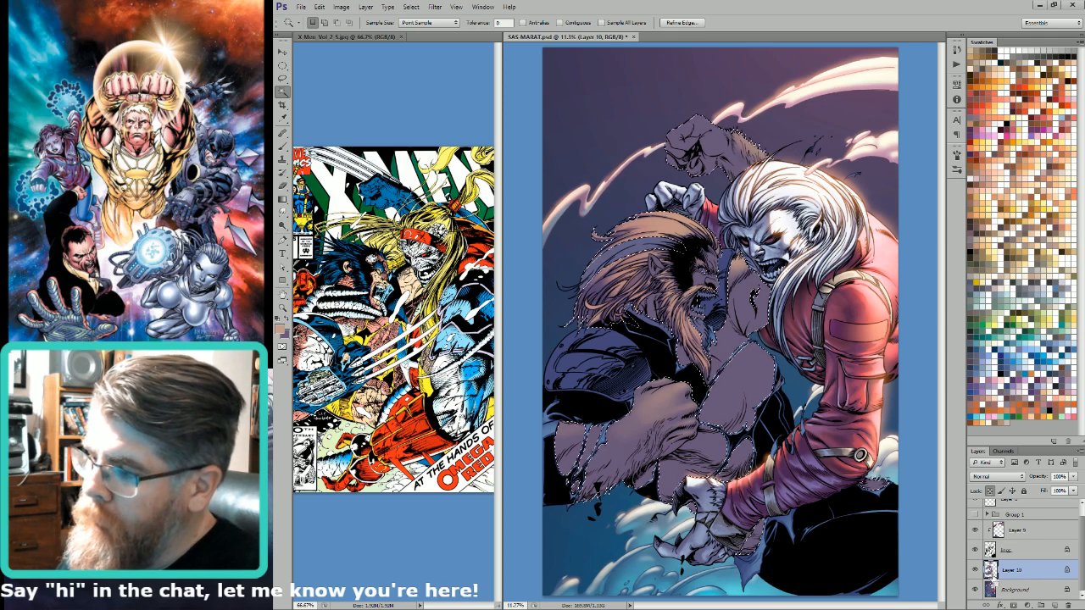
key(ctrl+d)
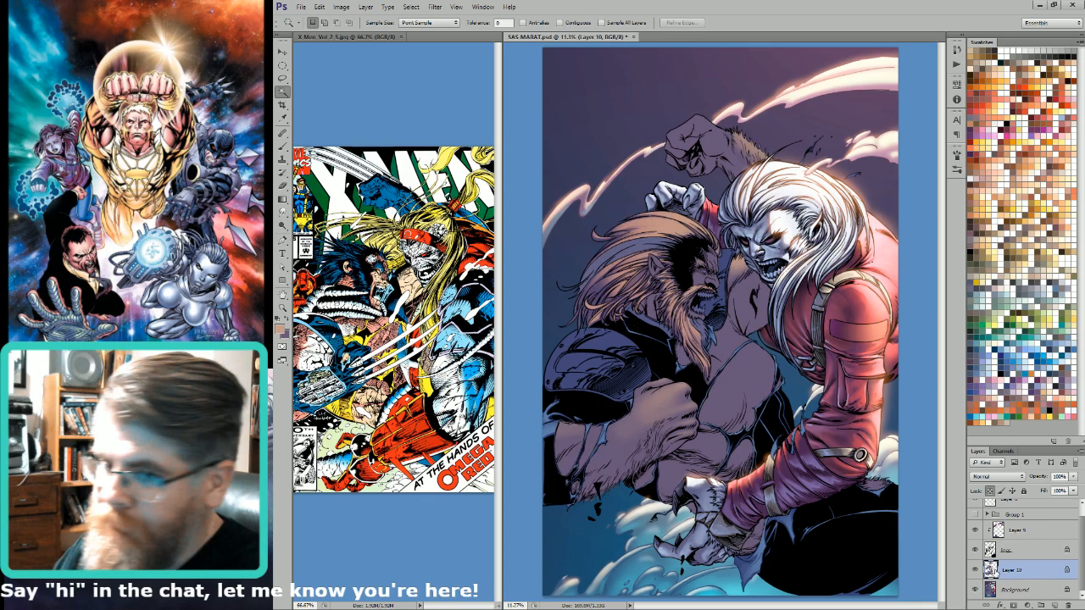
Step: Brush the tan over the bearded figure's forearm in Normal mode at 50% opacity, varying the brush size
key(b)
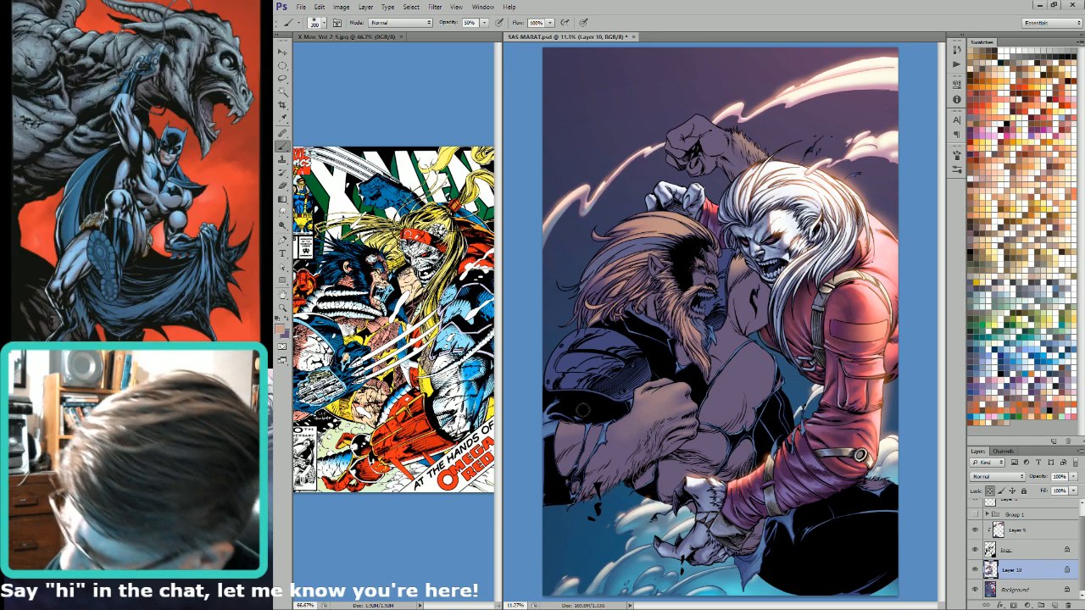
key(bracketright)
key(bracketright)
key(bracketright)
key(bracketright)
key(bracketright)
key(bracketleft)
key(bracketleft)
key(bracketleft)
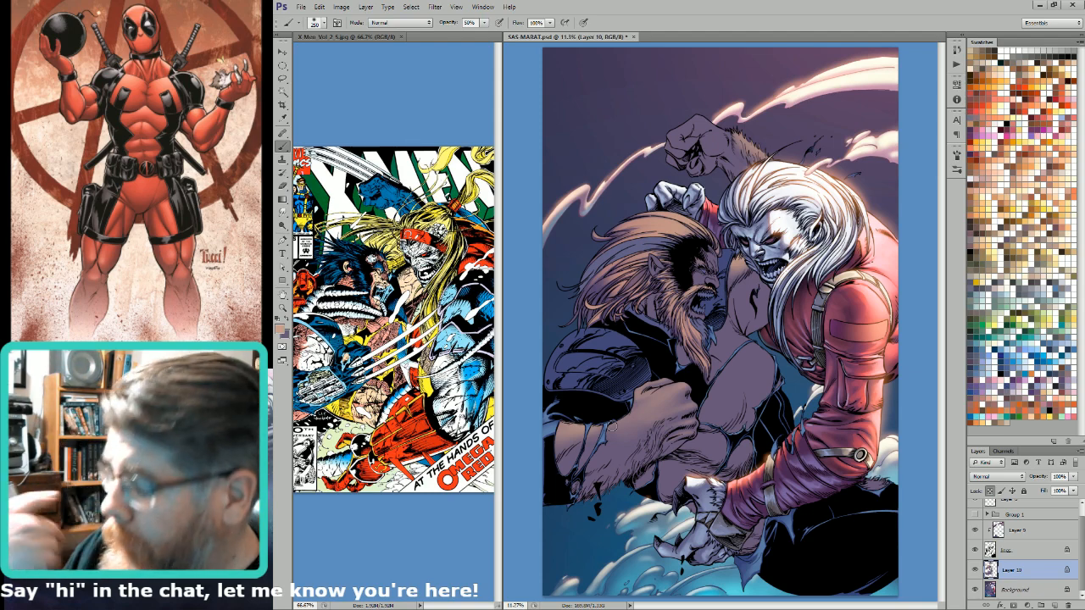
Step: Build up lighter tan shapes on the forearm and the back of the fist with brush sizes around 150 to 200
key(bracketleft)
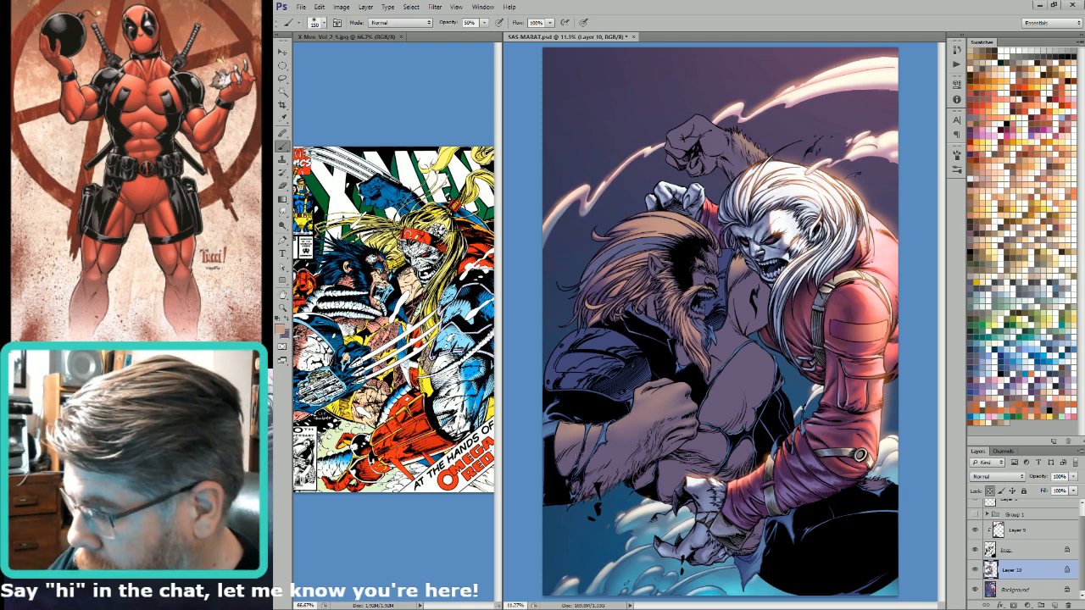
key(bracketleft)
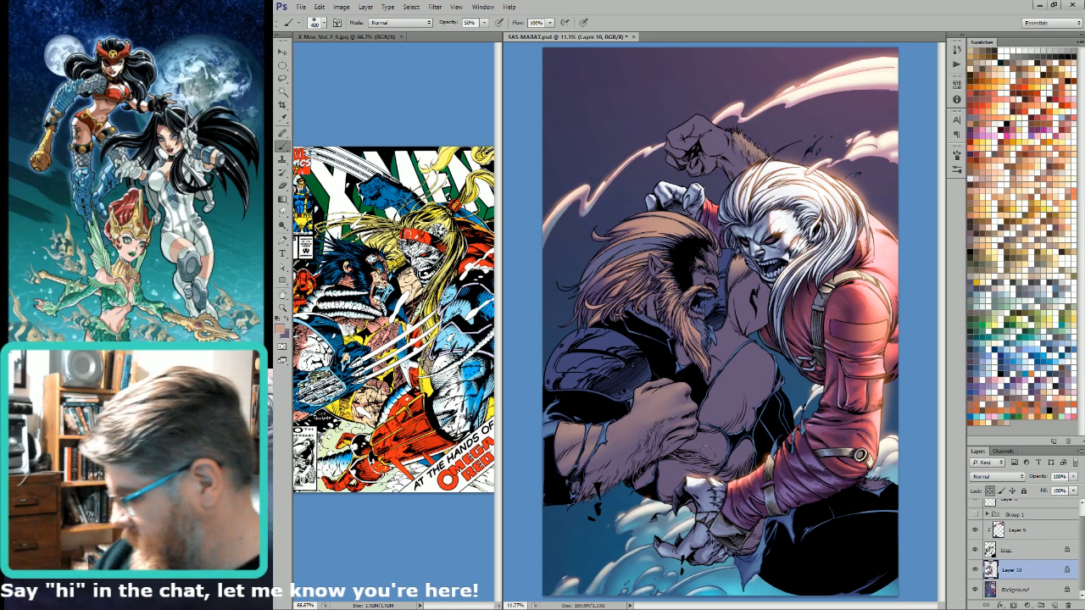
key(bracketleft)
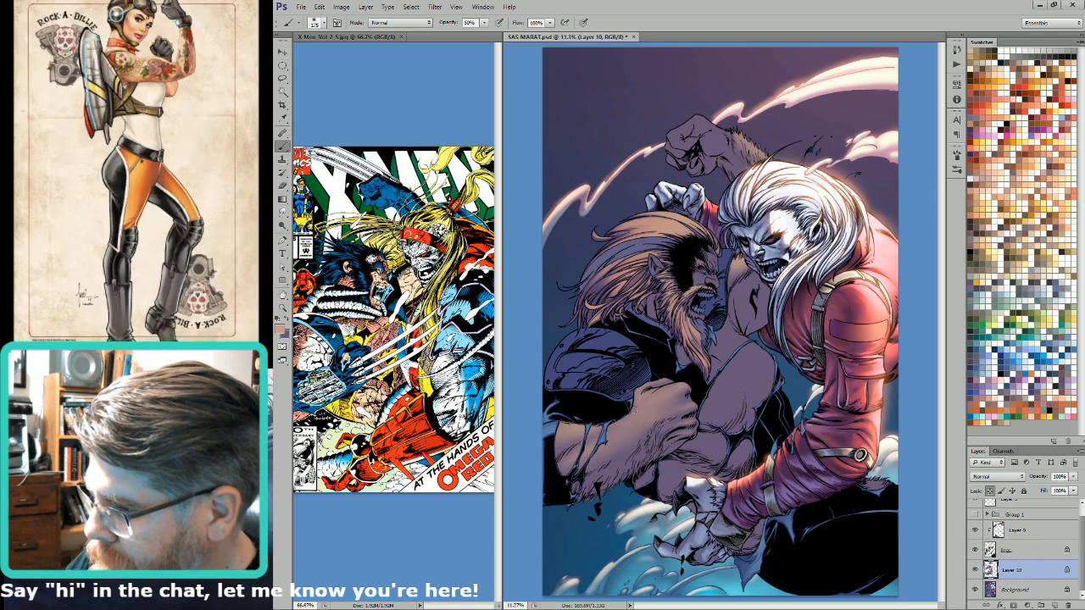
key(bracketright)
key(bracketright)
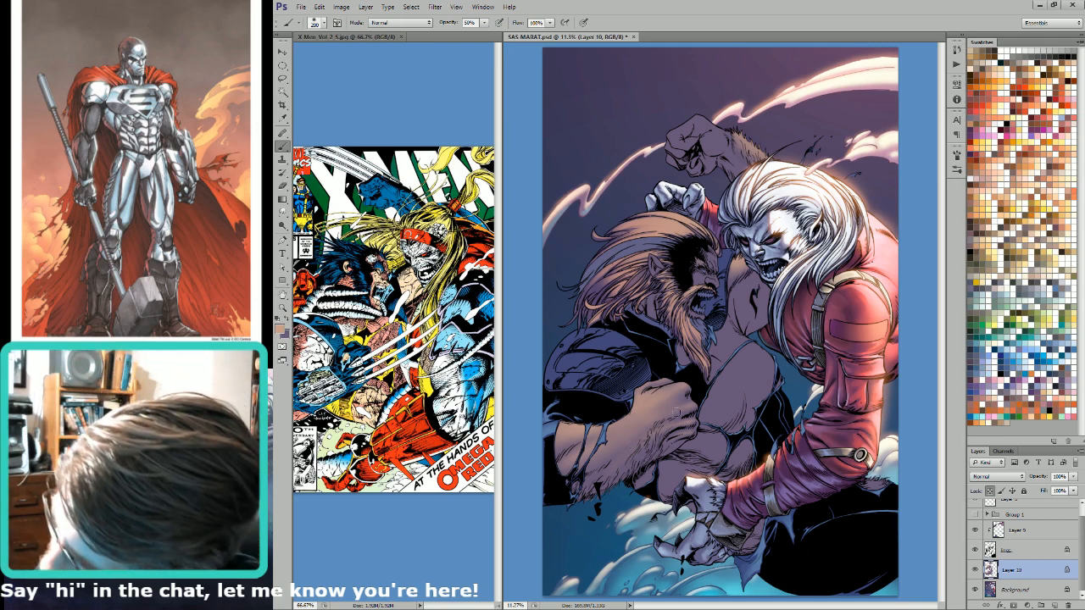
Step: Broaden the tan light on the fist and forearm with a size 500 brush, and refine the forms at size 150
key(bracketright)
key(bracketright)
key(bracketright)
key(bracketright)
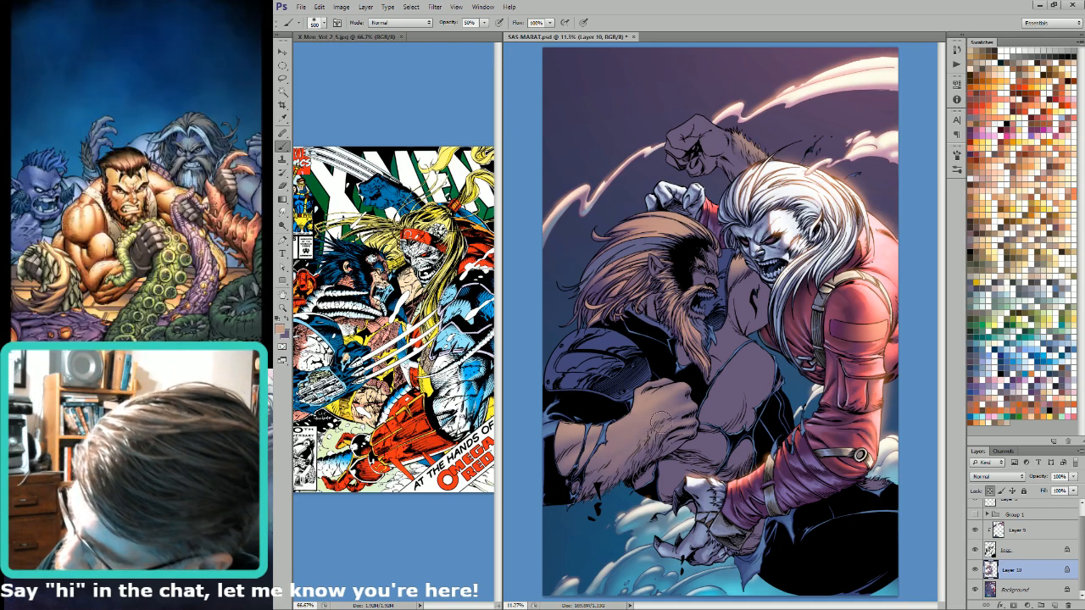
key(bracketleft)
key(bracketleft)
key(bracketleft)
key(bracketleft)
key(bracketleft)
key(bracketleft)
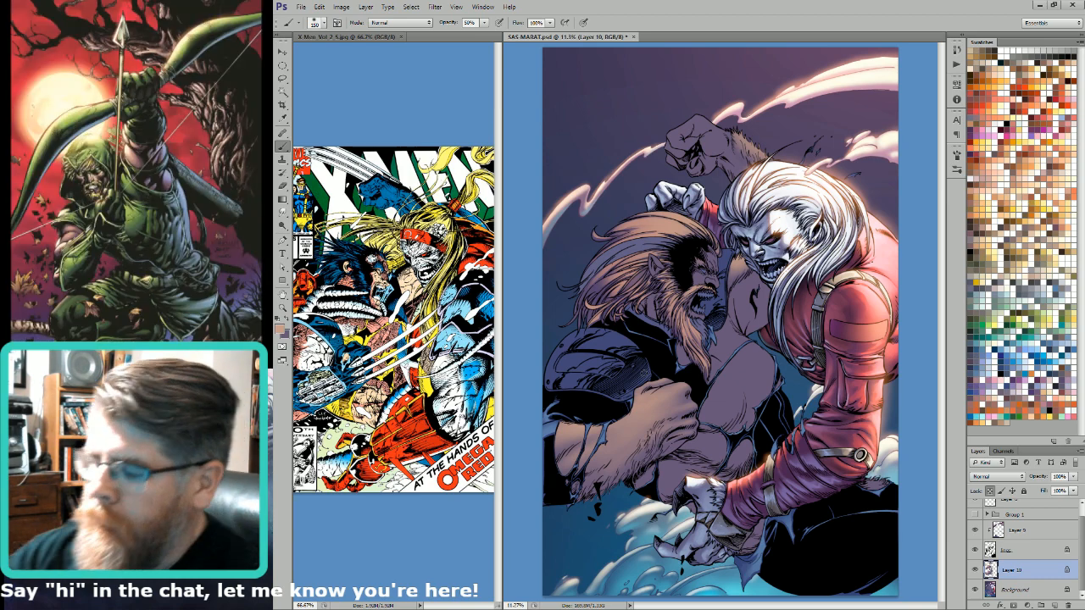
Step: Blend the tan between the wrist and forearm with the brush enlarged up to size 600, and reduce it to 150 for tighter strokes
key(bracketright)
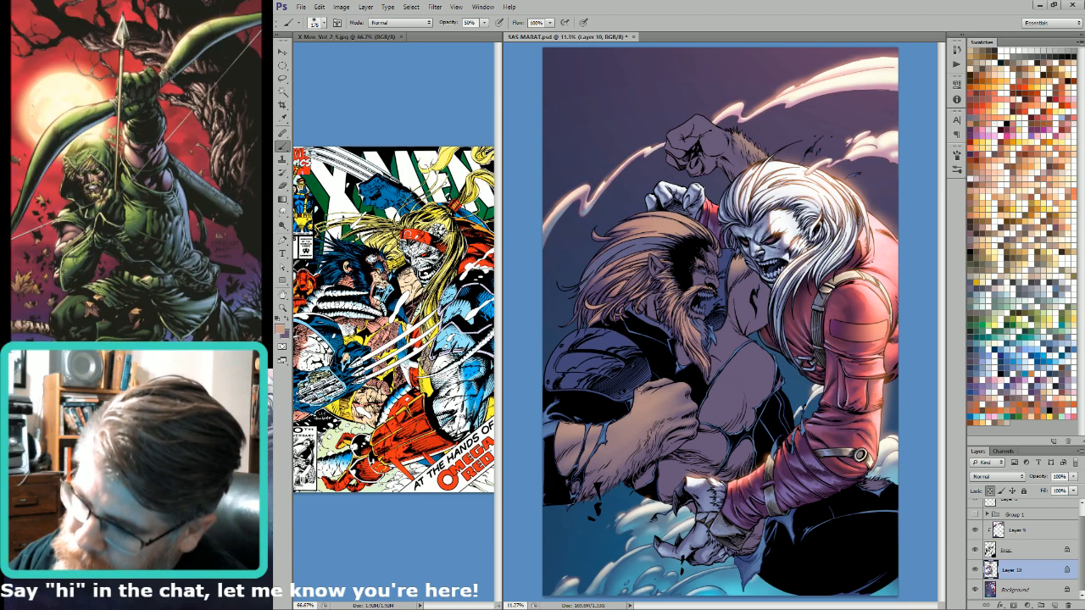
key(bracketright)
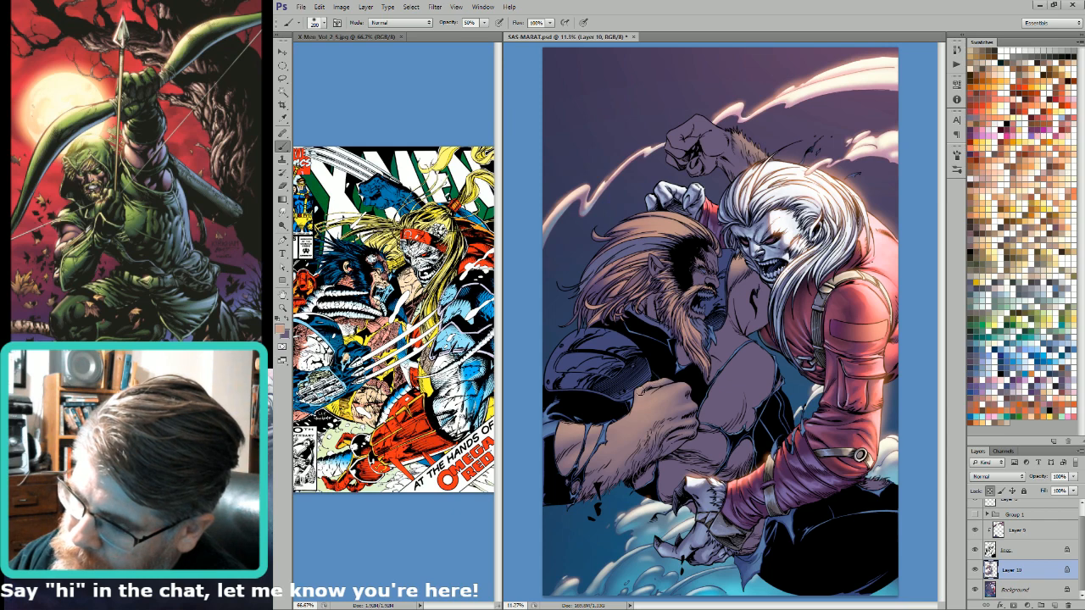
key(bracketright)
key(bracketright)
key(bracketright)
key(bracketright)
key(bracketright)
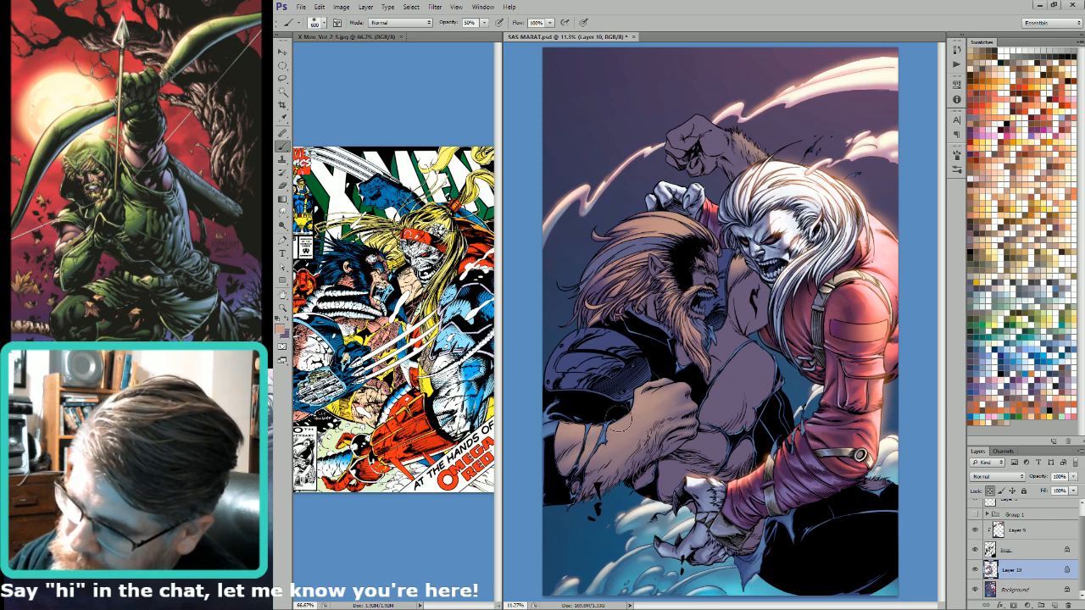
key(bracketleft)
key(bracketleft)
key(bracketleft)
key(bracketleft)
key(bracketleft)
key(bracketleft)
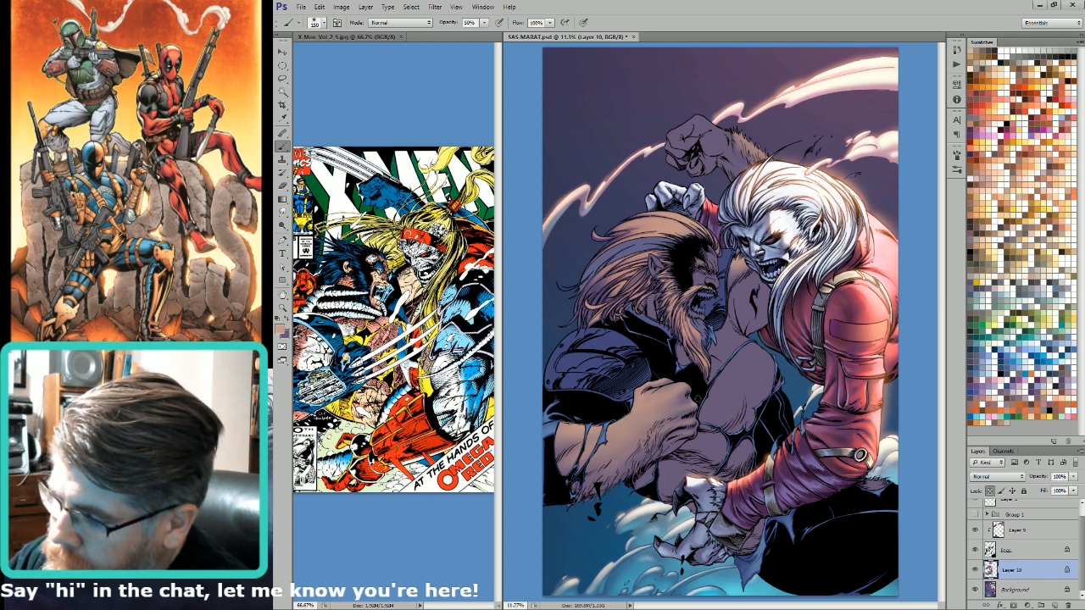
Step: Add smaller tan highlights to the fist and forearm, working with brush sizes from 125 down to below 100
key(bracketleft)
key(bracketleft)
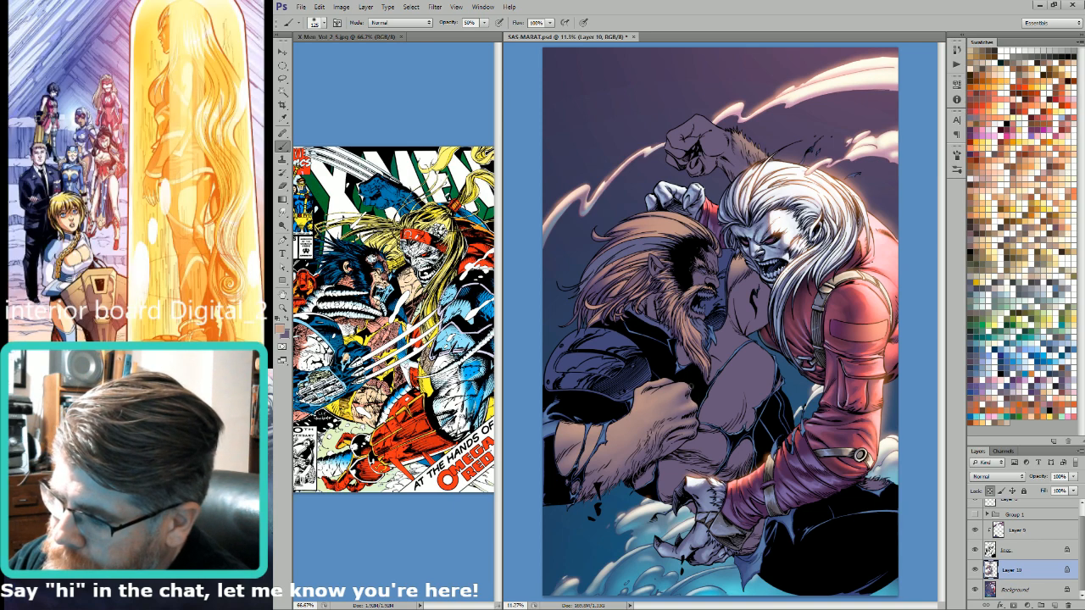
key(bracketleft)
key(bracketleft)
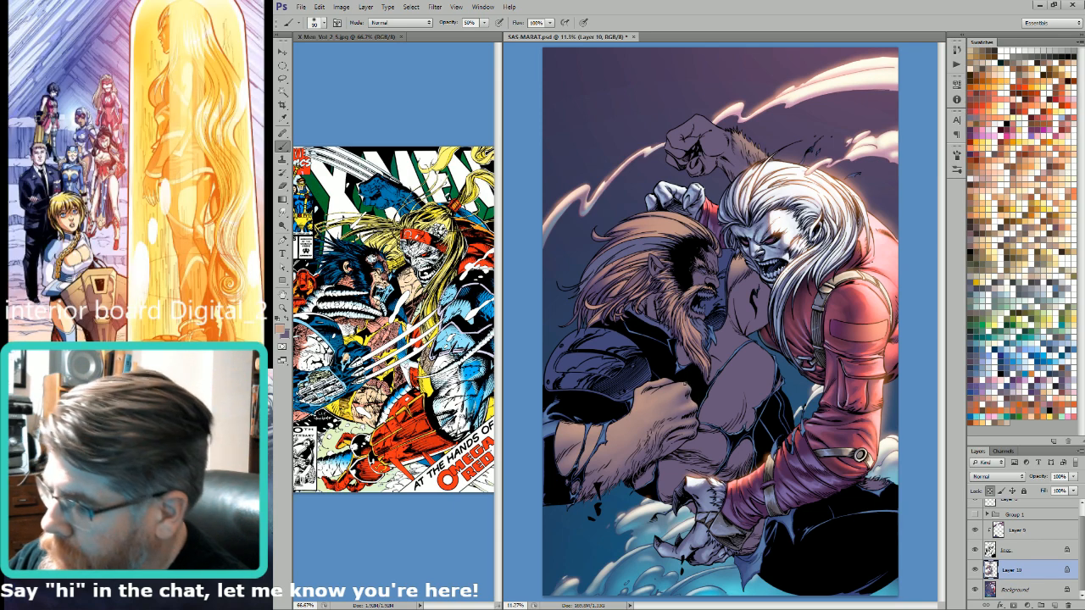
key(bracketright)
key(bracketright)
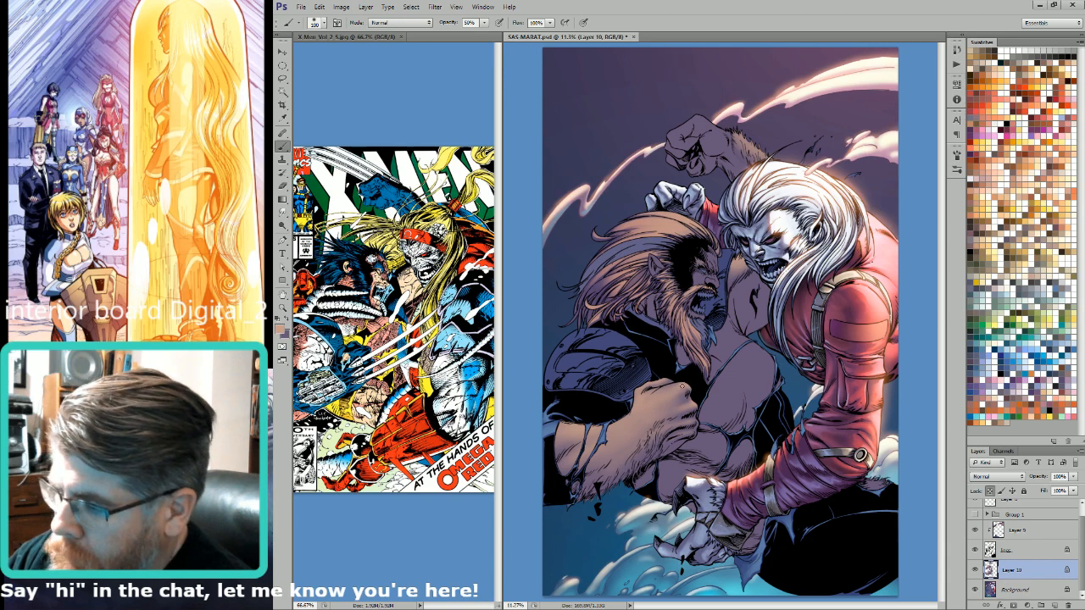
key(bracketleft)
key(bracketleft)
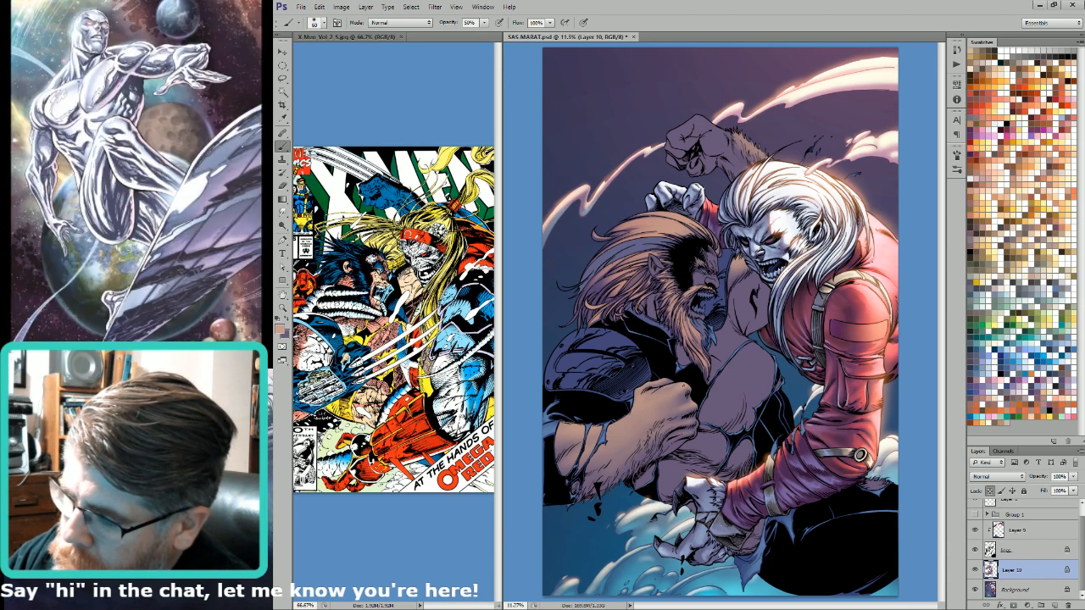
Step: Paint tan detail on the fist and forearm with a size 70 brush, and enlarge the brush to 175 for softer shading
key(bracketright)
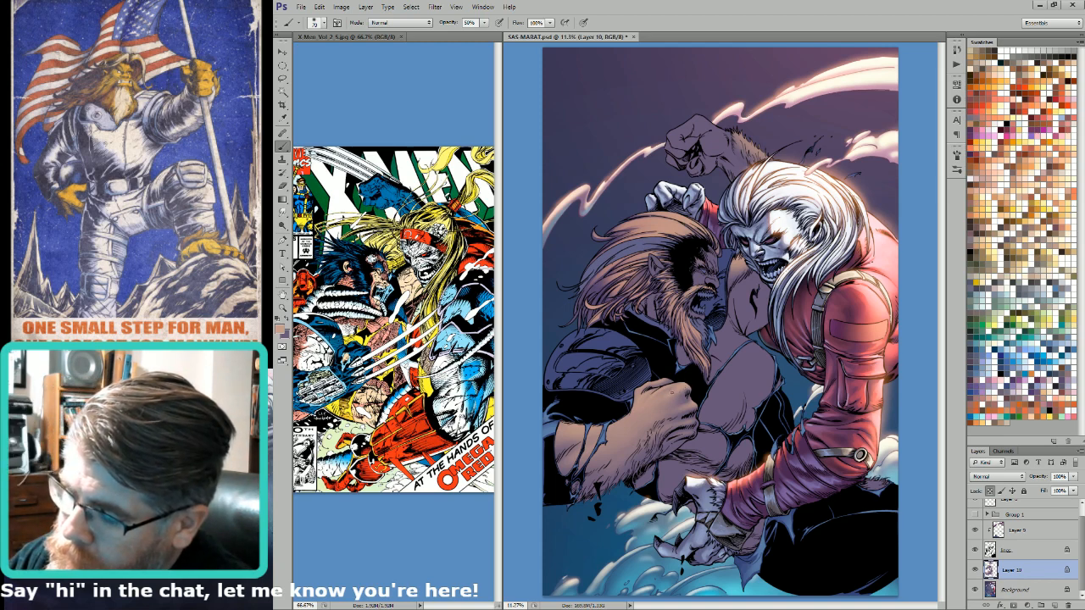
key(bracketright)
key(bracketright)
key(bracketright)
key(bracketright)
key(bracketright)
key(bracketright)
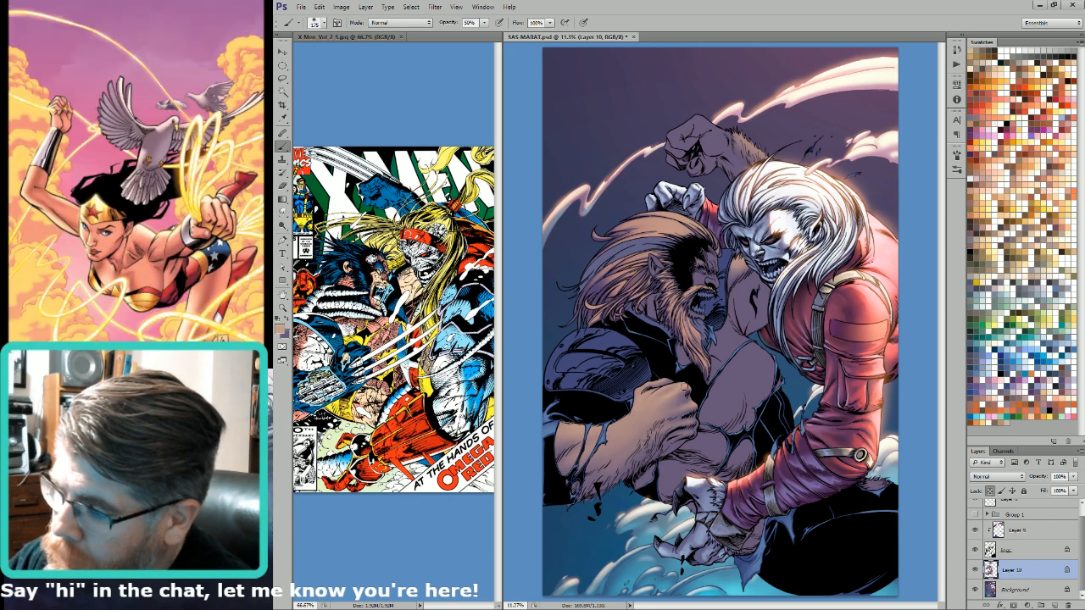
Step: Refine the knuckle and forearm highlights in tan with brush sizes around 90 to 100
key(bracketleft)
key(bracketleft)
key(bracketleft)
key(bracketleft)
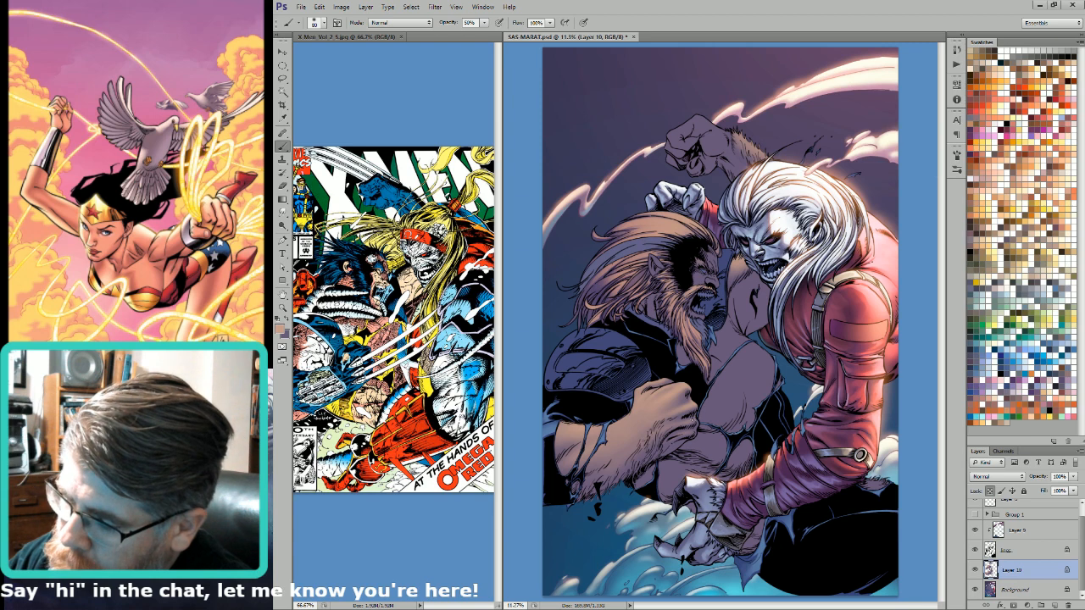
key(bracketright)
key(bracketright)
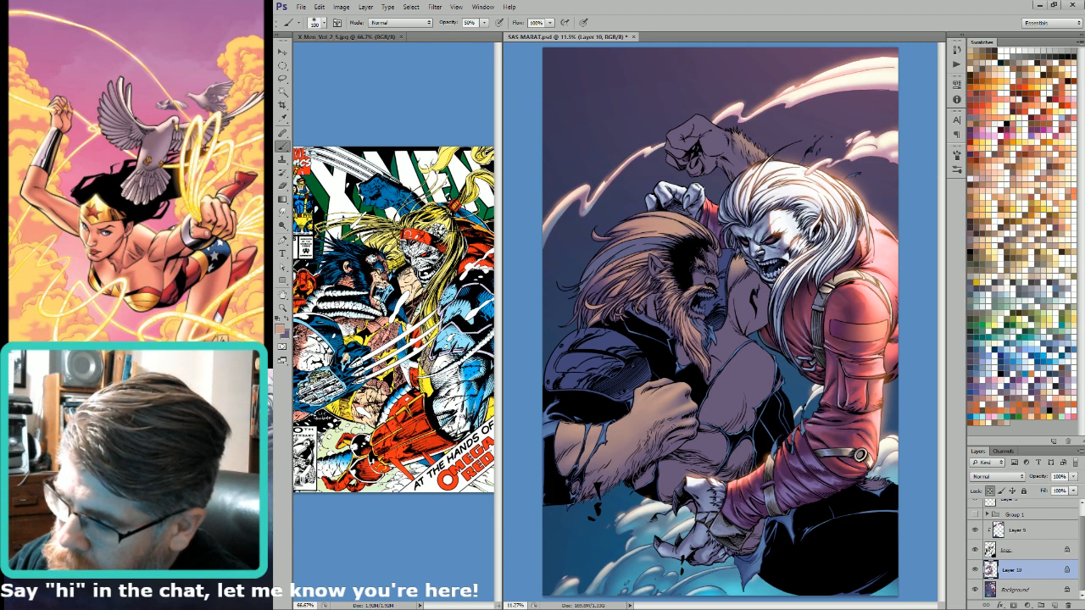
key(bracketleft)
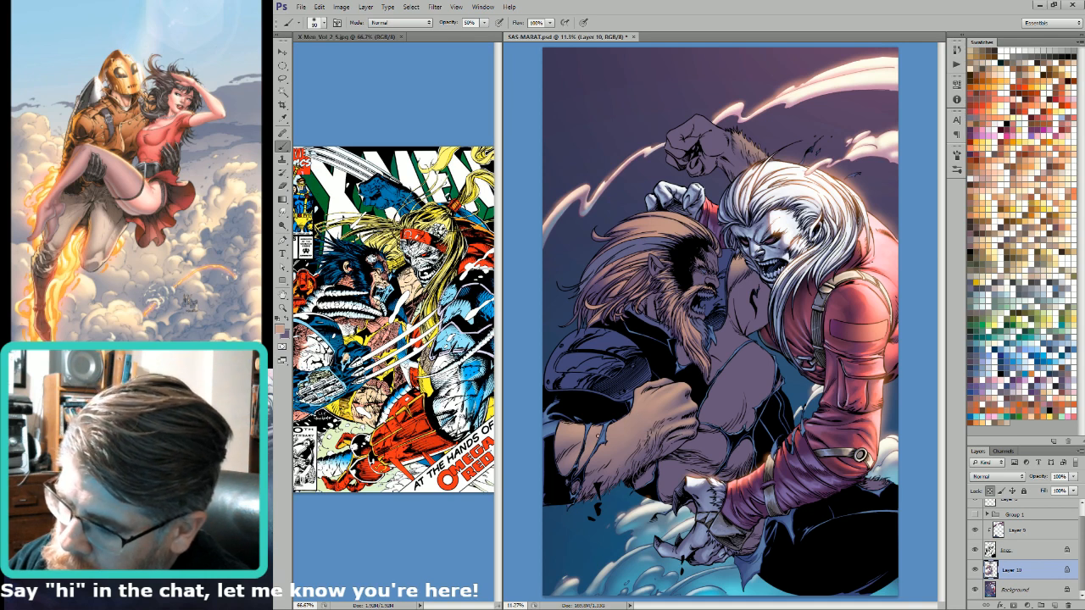
Step: Paint the finest tan highlights on the fist and forearm fur with a much smaller brush
key(bracketleft)
key(bracketleft)
key(bracketleft)
key(bracketleft)
key(bracketleft)
key(bracketleft)
key(bracketleft)
key(bracketleft)
key(bracketleft)
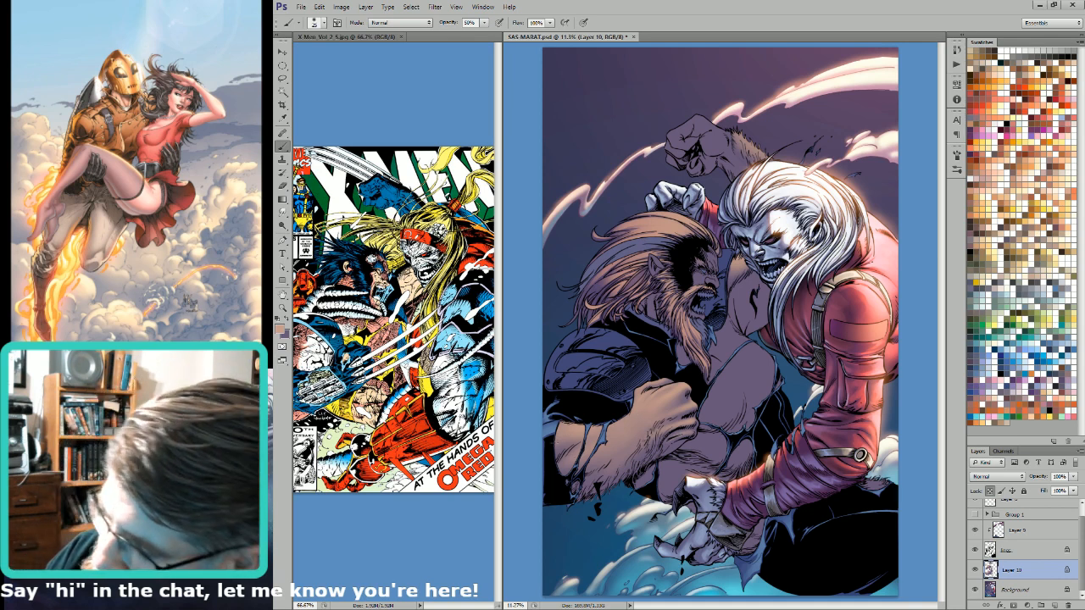
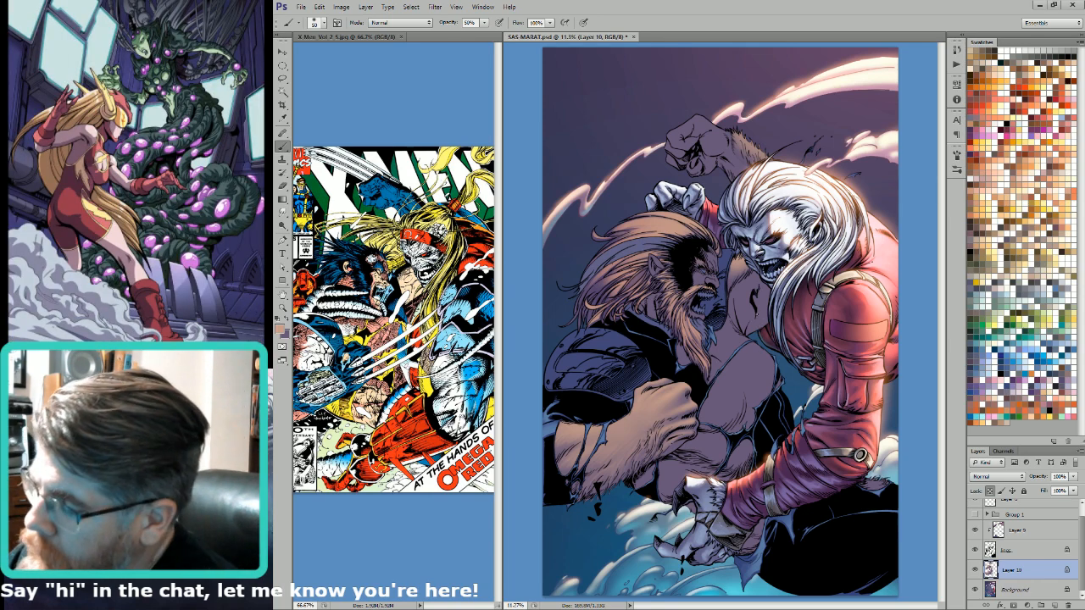
Step: Enlarge the brush through 125 to 150 and continue brushing tan light over the bearded figure's arm
key(bracketright)
key(bracketright)
key(bracketright)
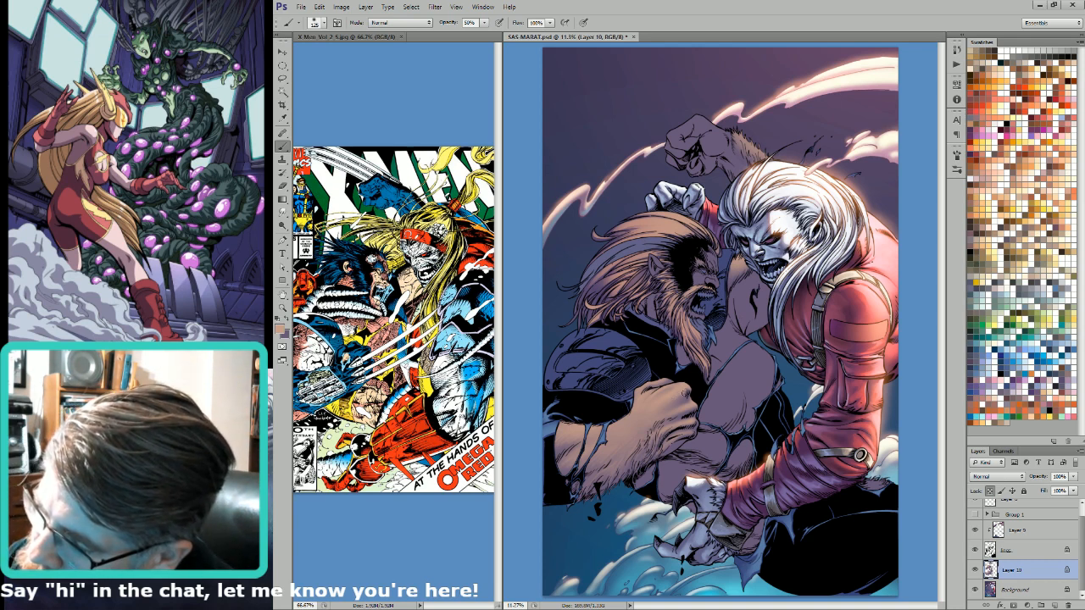
key(bracketright)
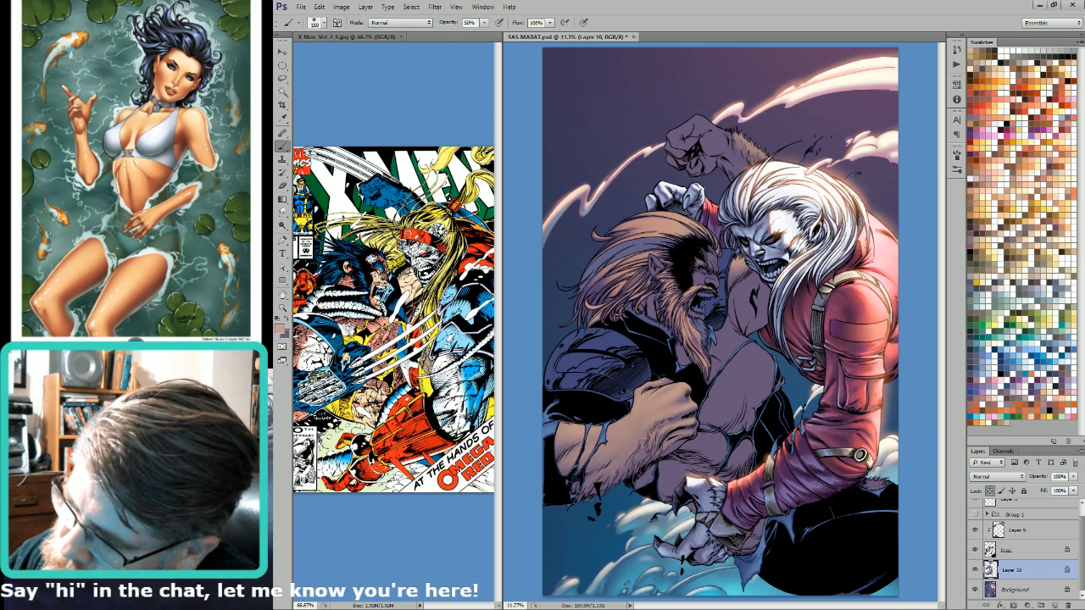
Step: Brush tan light over the bearded figure's raised fist and forearm, moving from brush size 100 to 175 and 250
key(bracketleft)
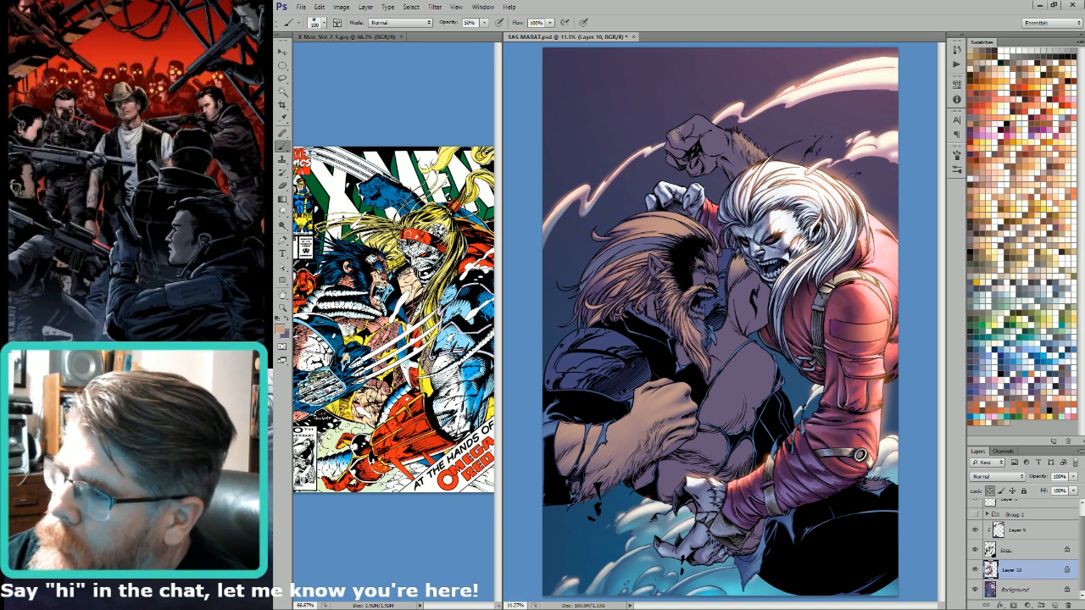
key(bracketright)
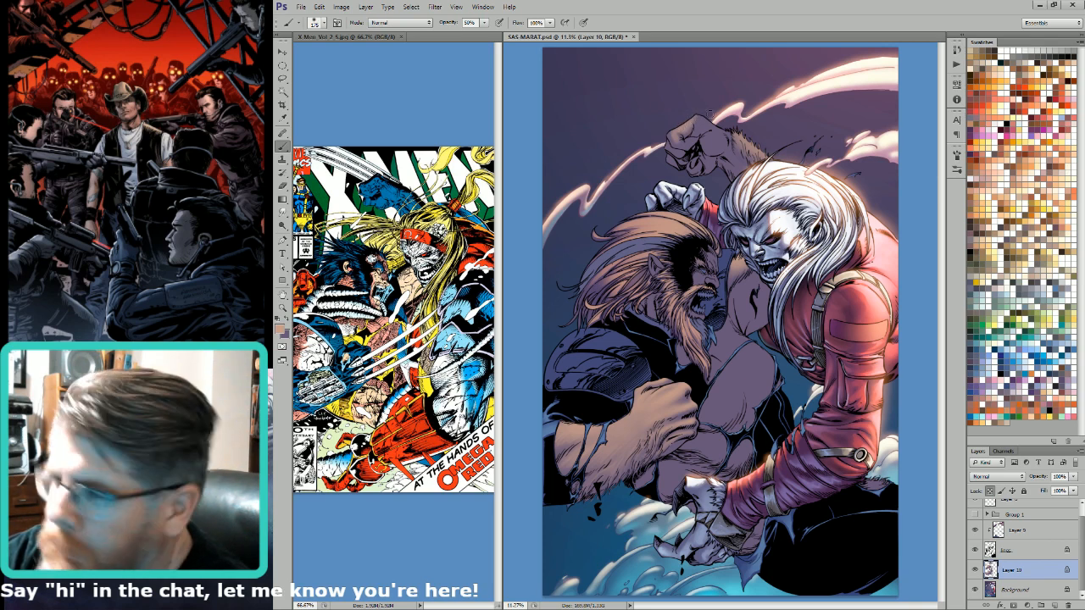
key(bracketright)
key(bracketright)
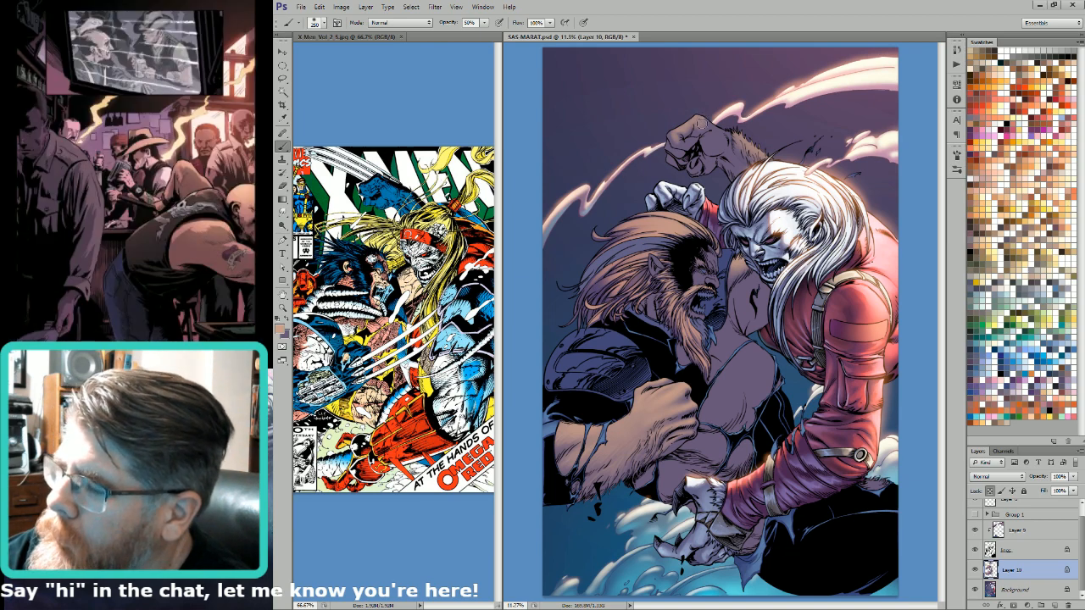
Step: Refine the tan highlights on the raised fist with brush sizes reduced from 150 through 125 to about 90
key(bracketleft)
key(bracketleft)
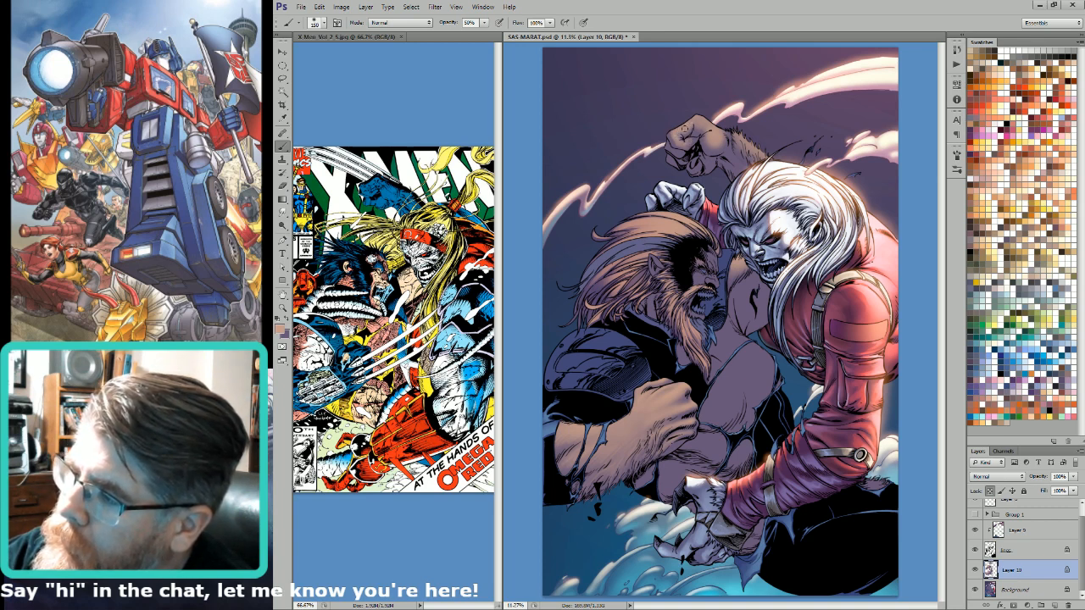
key(bracketleft)
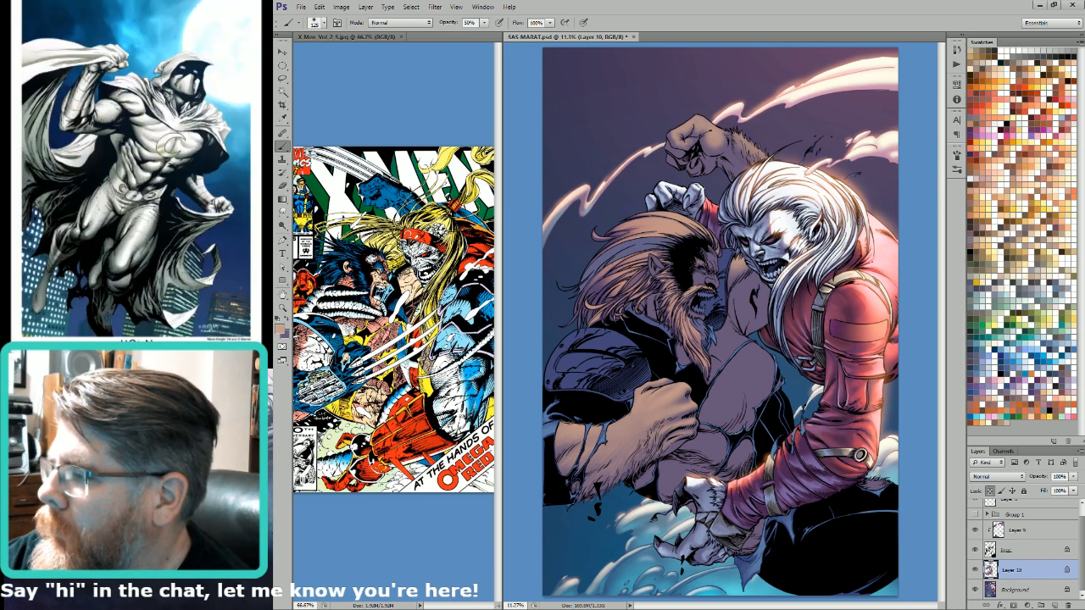
key(bracketleft)
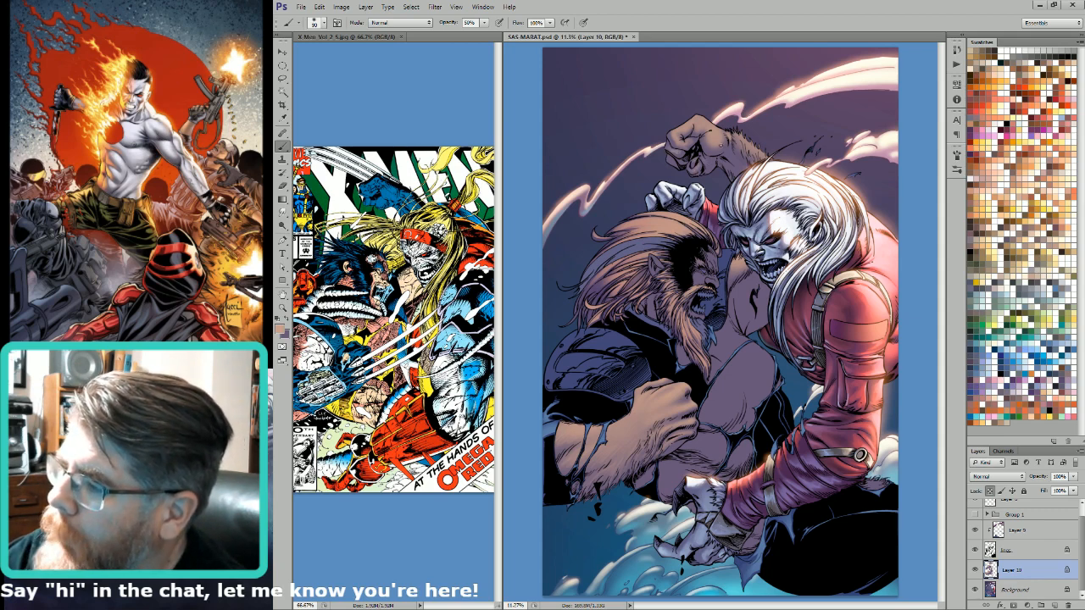
Step: Paint smaller tan accents on the raised fist's knuckles and forearm fur with a brush of about size 50
key(bracketright)
key(bracketright)
key(bracketright)
key(bracketright)
key(bracketleft)
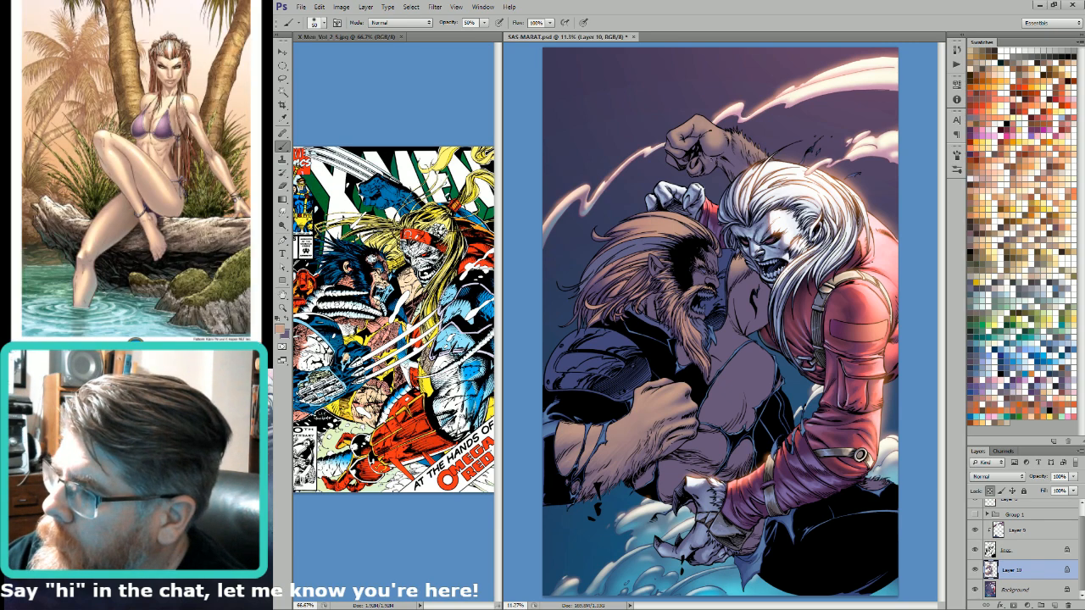
Step: Enlarge the brush through 125 to 175 and soften the tan shading on the raised arm
key(bracketright)
key(bracketright)
key(bracketright)
key(bracketright)
key(bracketright)
key(bracketright)
key(bracketright)
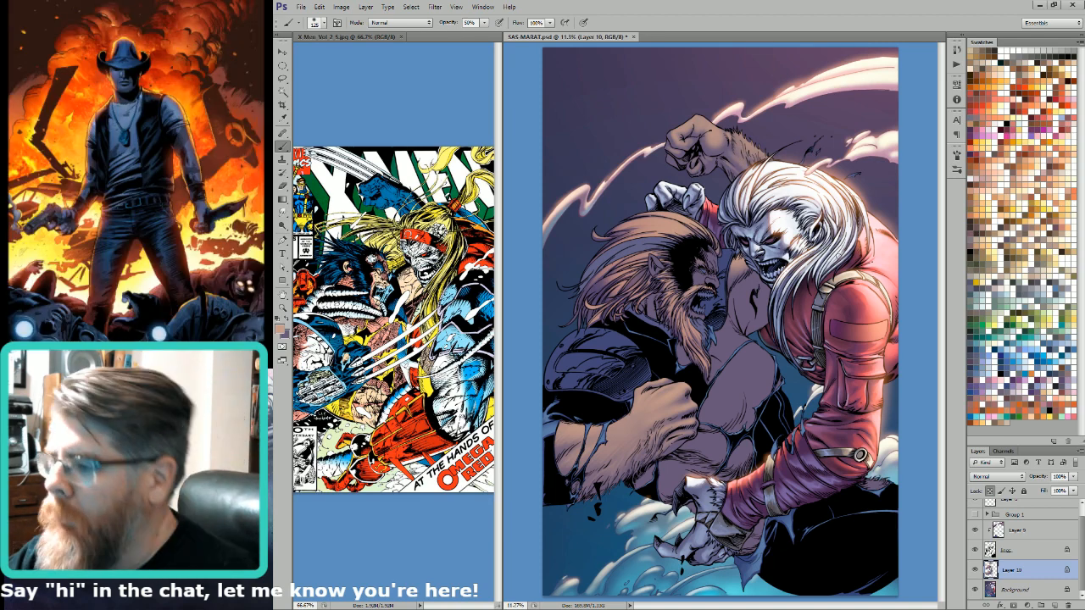
key(bracketleft)
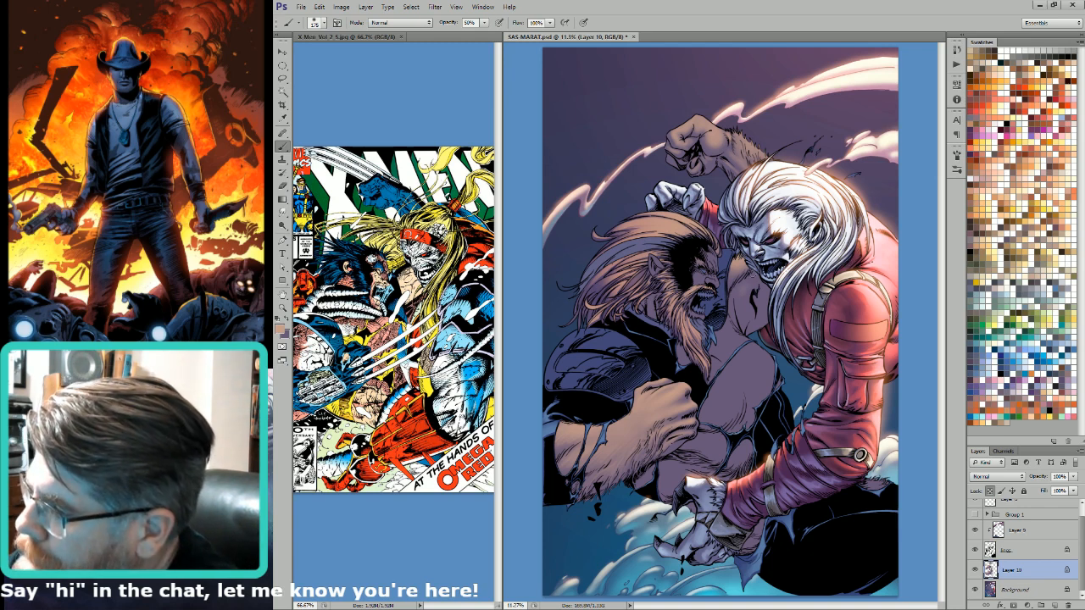
Step: Brush tan light onto the shoulder beside the beard with a large brush of about 250, easing down to 150
key(bracketright)
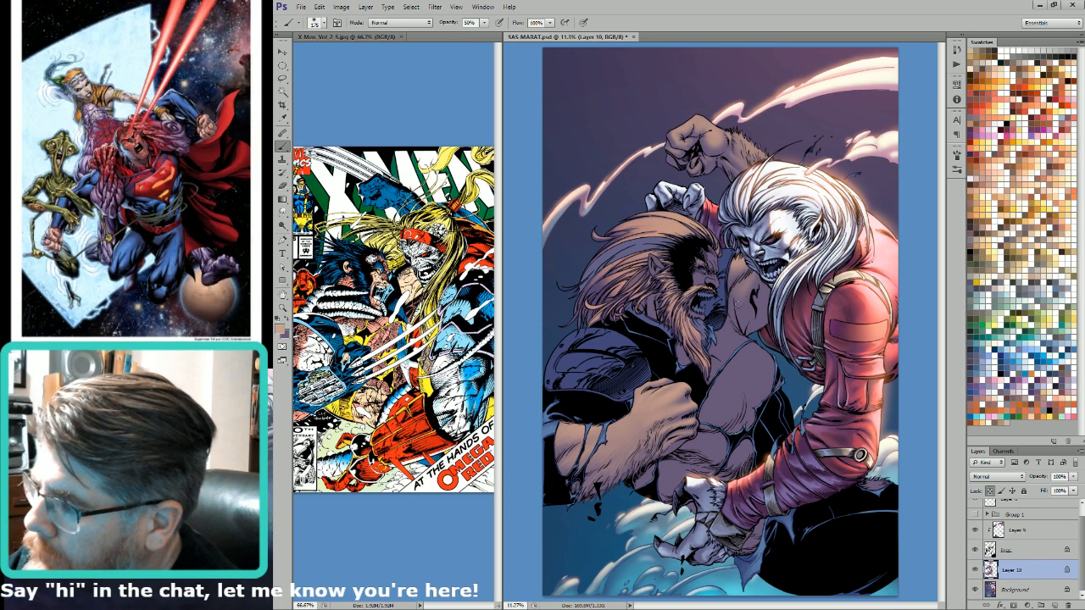
key(bracketright)
key(bracketright)
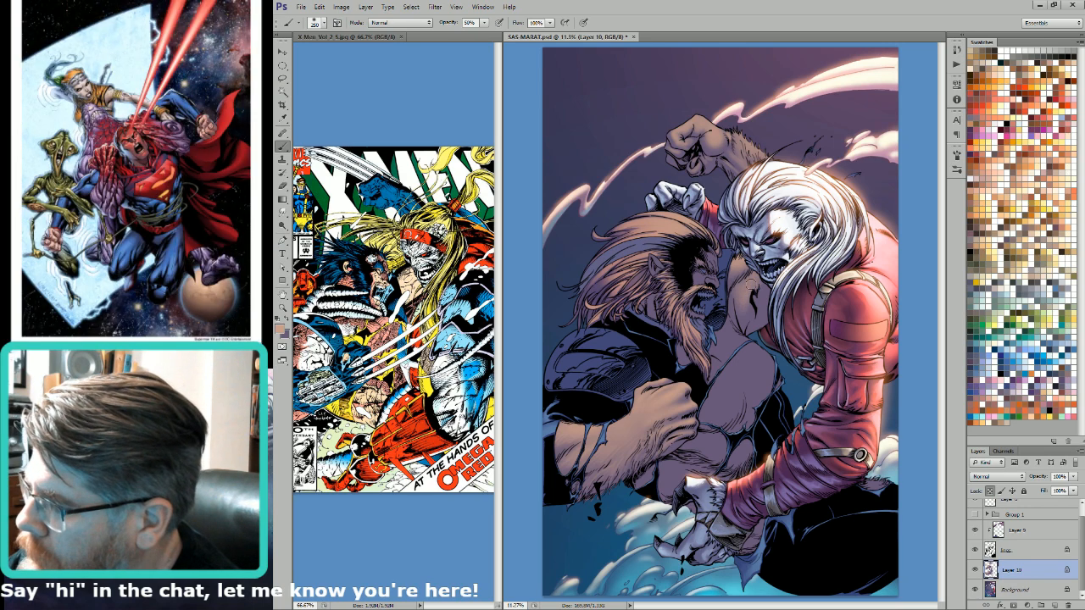
key(bracketleft)
key(bracketleft)
key(bracketleft)
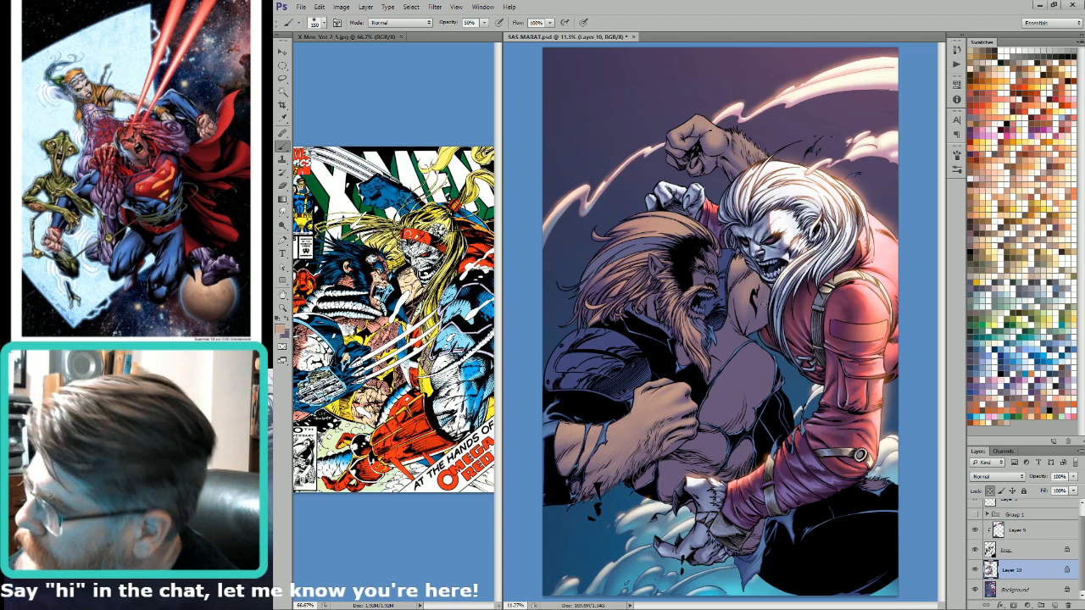
Step: Paint fine tan highlights on the shoulder beside the beard with a very small brush
key(bracketleft)
key(bracketleft)
key(bracketleft)
key(bracketleft)
key(bracketleft)
key(bracketleft)
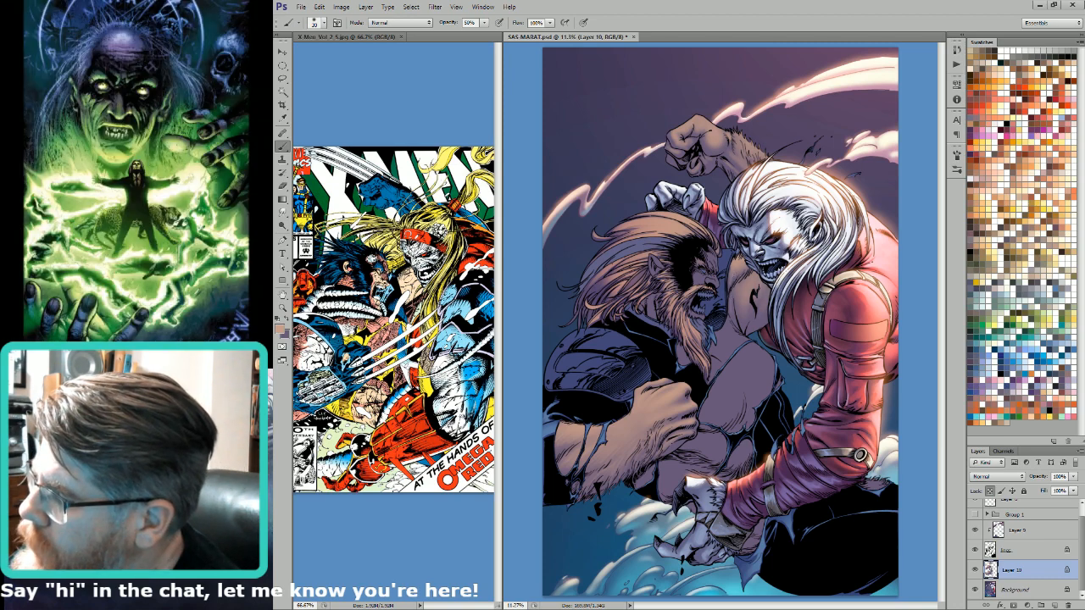
Step: Enlarge the brush through 175 to 300 and blend broad tan light over the shoulder skin
key(bracketright)
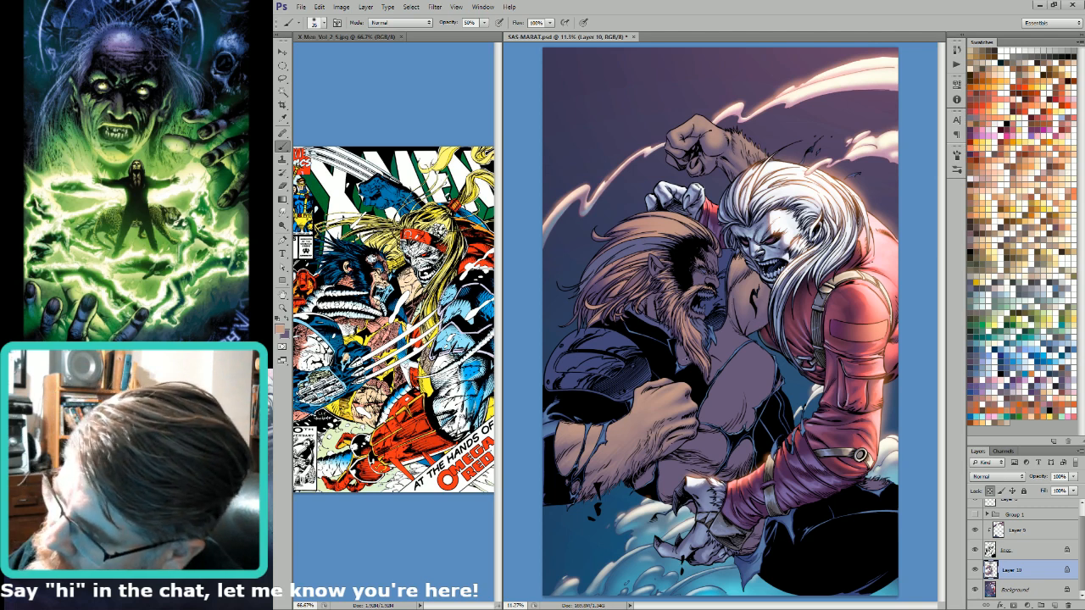
key(bracketright)
key(bracketright)
key(bracketright)
key(bracketright)
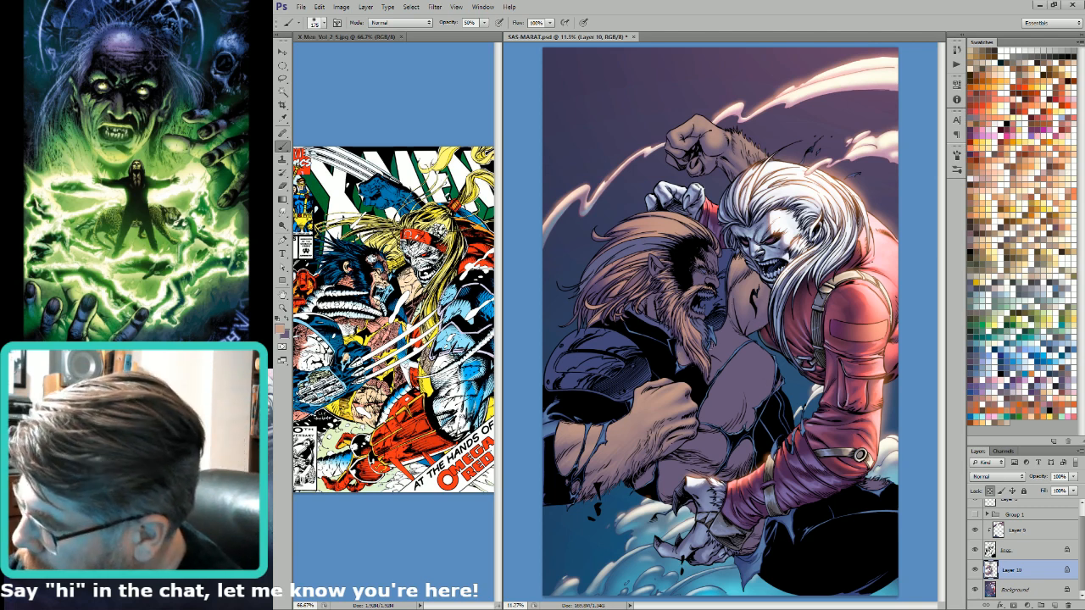
key(bracketright)
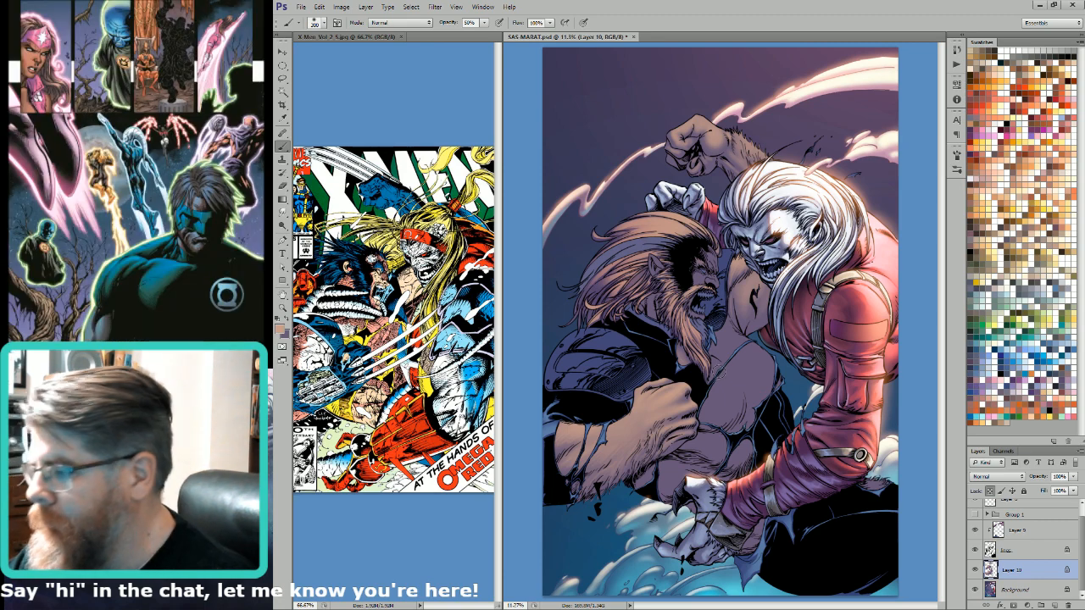
Step: Select the bearded figure's flat skin areas from the Alpha 3 channel with the Magic Wand
key(ctrl+6)
key(w)
click(745, 374)
key(ctrl+2)
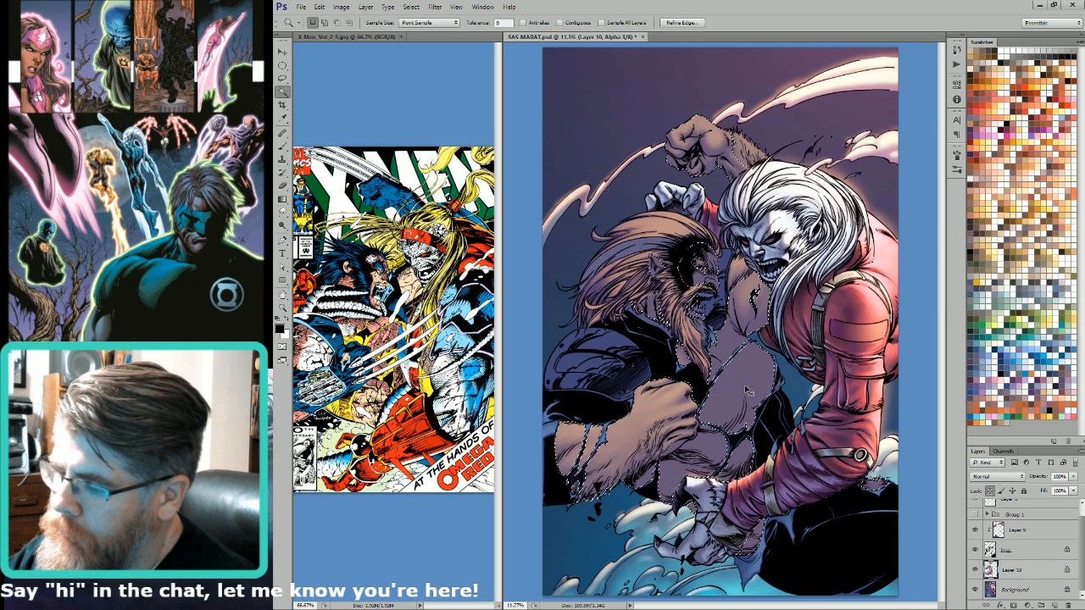
Step: Adjust the skin selection with the Lasso around the beard and fist on Layer 10, hide its outline, and return to the Brush
key(l)
key(ctrl+6)
key(ctrl+2)
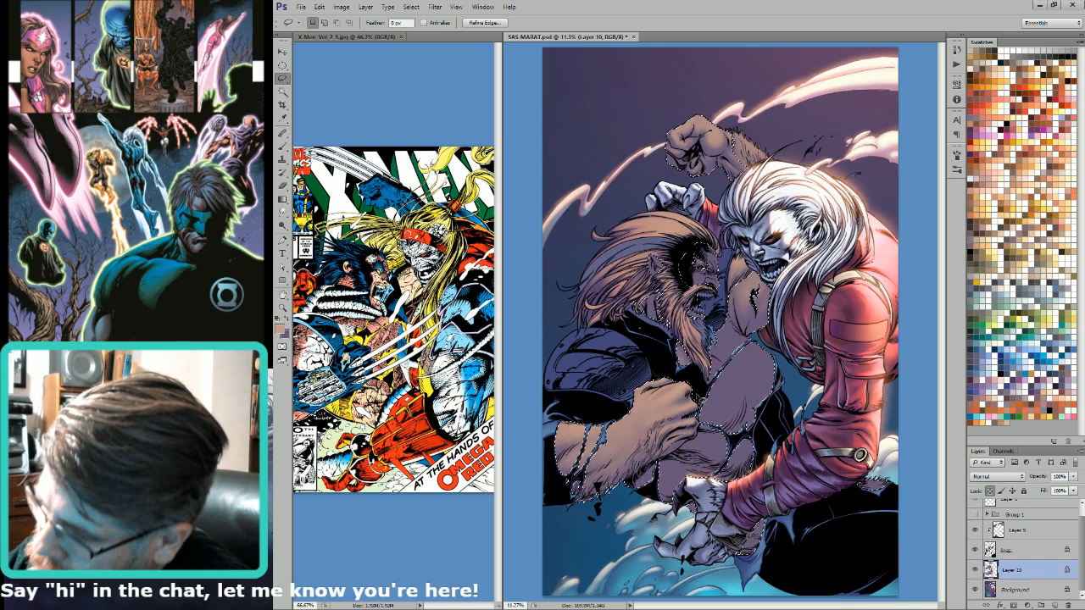
mouse_move(694, 383)
mouse_down()
mouse_move(705, 414)
mouse_move(698, 446)
mouse_move(643, 482)
mouse_move(536, 438)
mouse_move(618, 319)
mouse_up()
key(ctrl+h)
key(b)
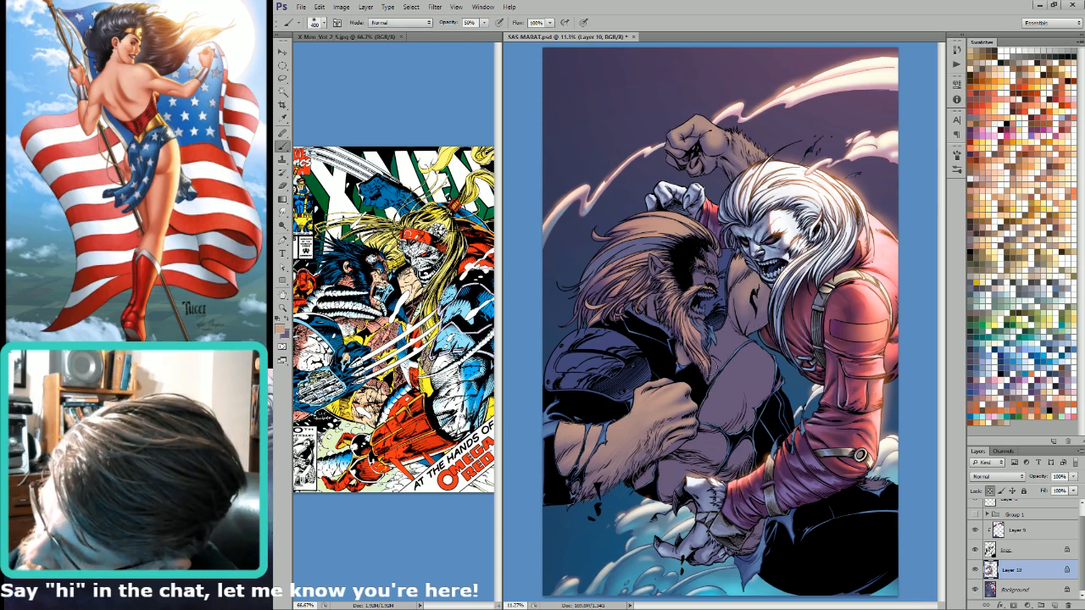
Step: Start the tan light on the bearded figure's chest with brush sizes 150 and 250
key(bracketleft)
key(bracketleft)
key(bracketleft)
key(bracketleft)
key(bracketleft)
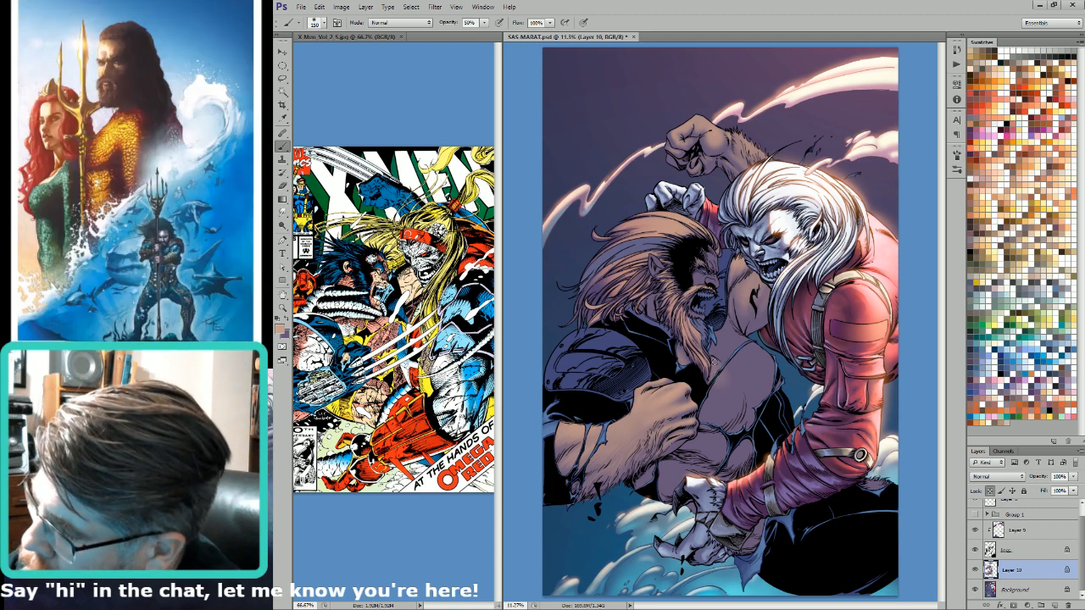
key(bracketright)
key(bracketright)
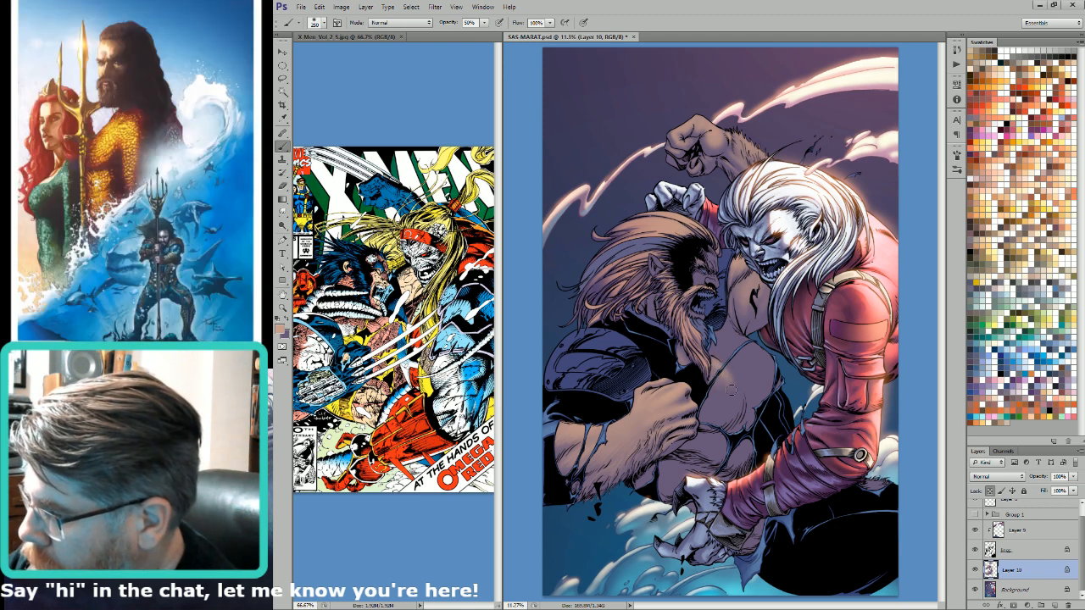
Step: Wash broad, soft tan light across the chest muscle with the brush enlarged to 600
key(bracketright)
key(bracketright)
key(bracketright)
key(bracketright)
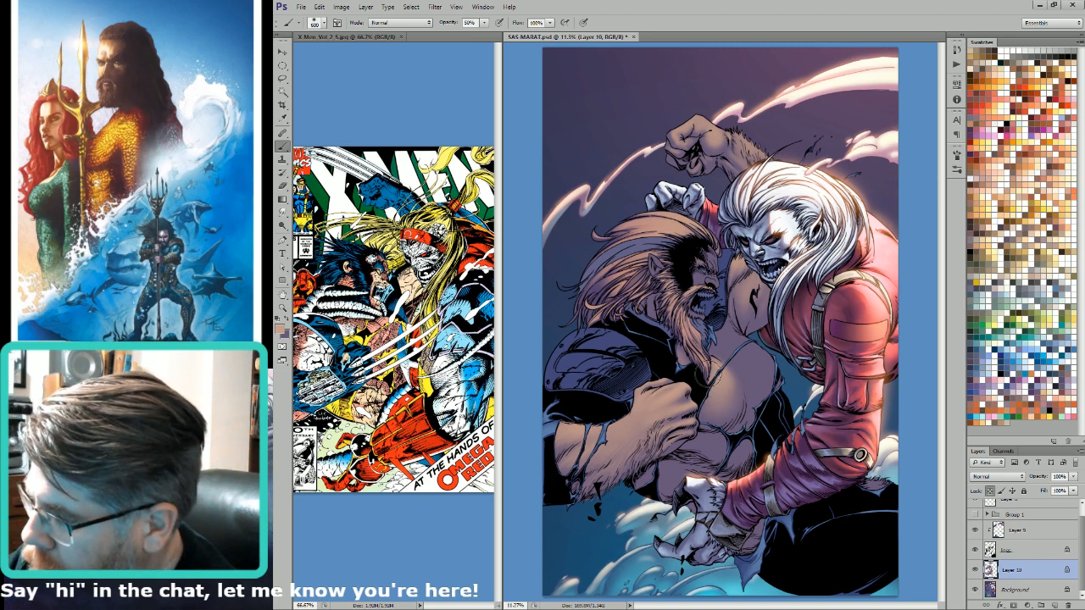
Step: Build up the tan shading on the chest and upper torso with brush sizes between 250 and 400
key(bracketleft)
key(bracketleft)
key(bracketleft)
key(bracketleft)
key(bracketleft)
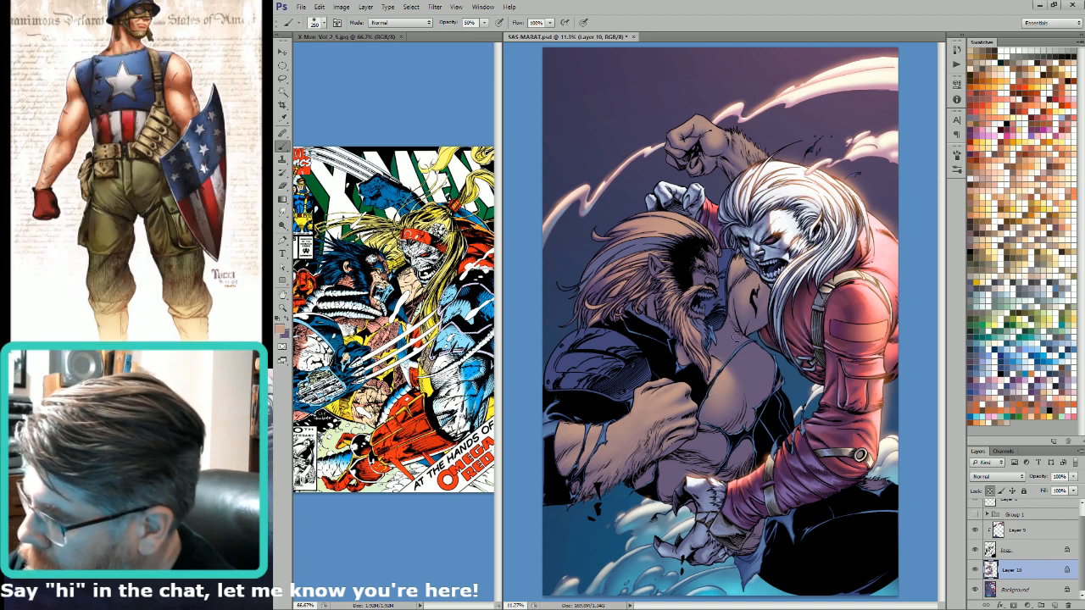
key(bracketleft)
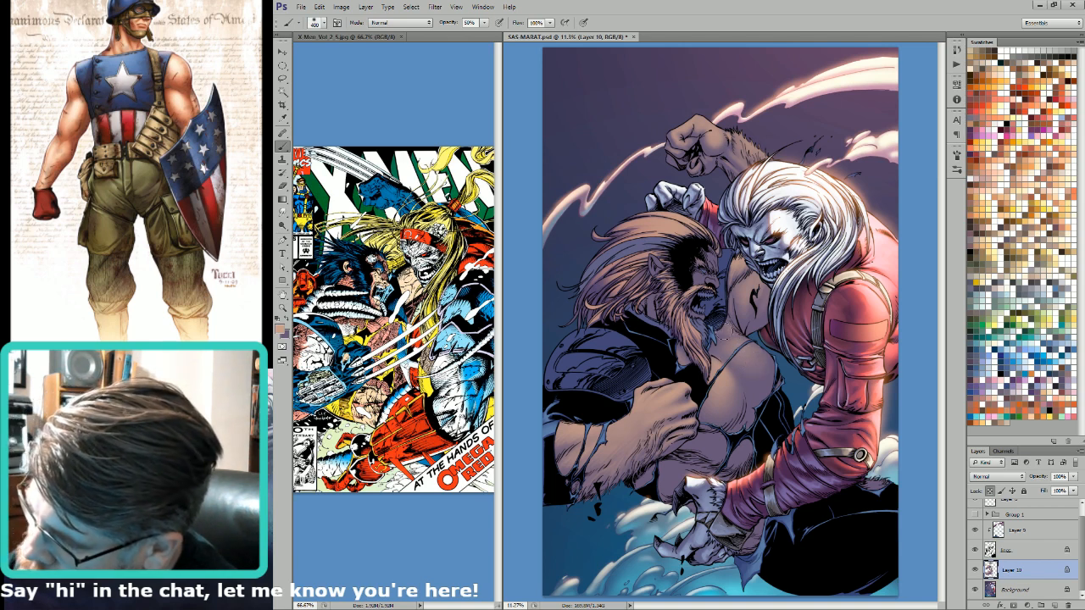
key(bracketleft)
key(bracketleft)
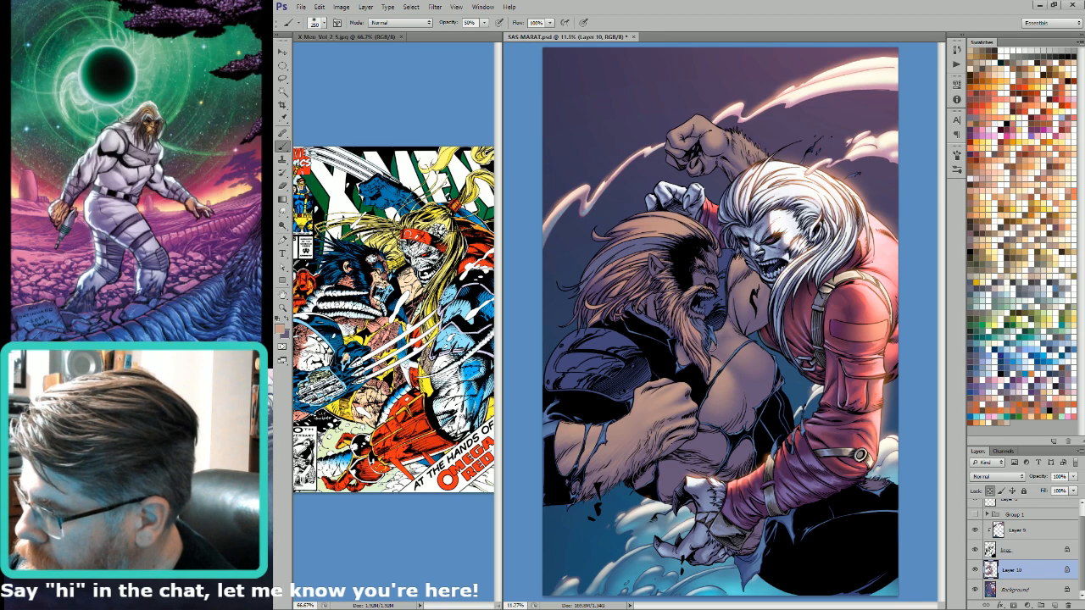
Step: Add tighter tan highlights along the chest contours with brush sizes 100 and 50
key(bracketright)
key(bracketright)
key(bracketright)
key(bracketright)
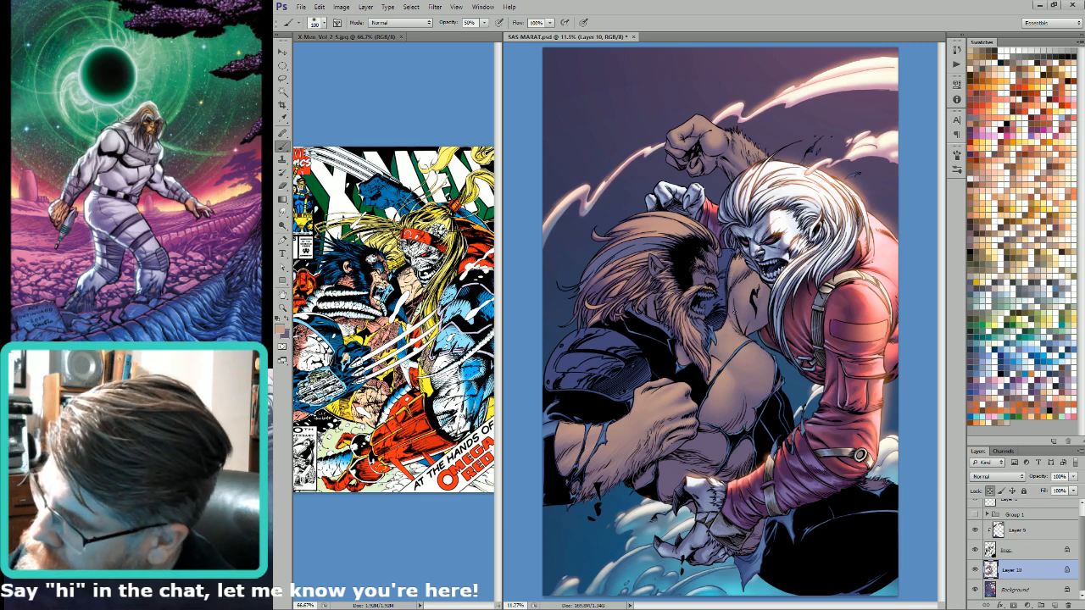
key(bracketleft)
key(bracketleft)
key(bracketleft)
key(bracketleft)
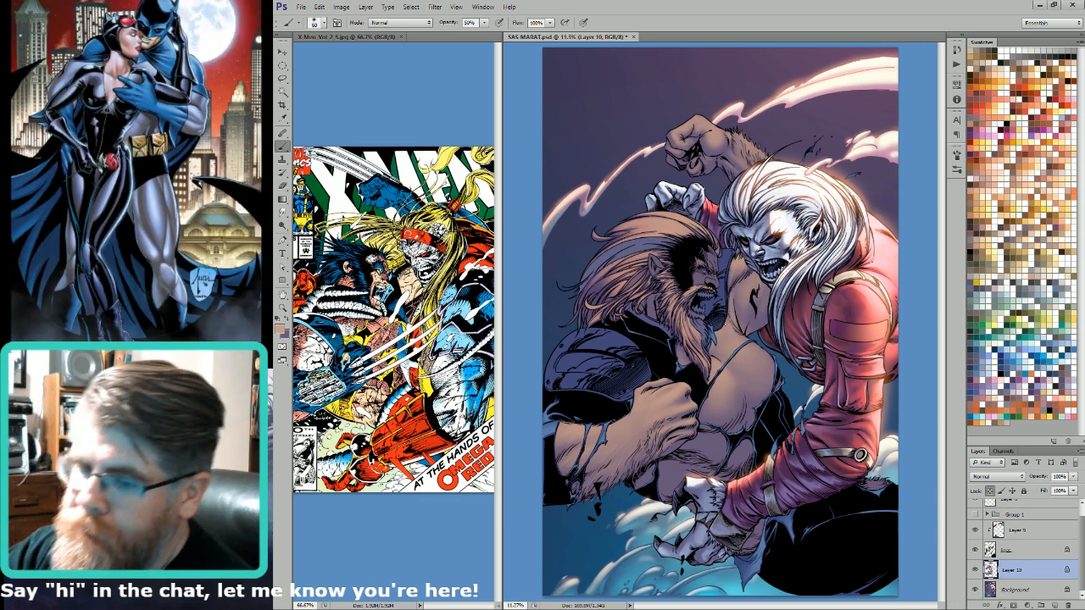
Step: Touch the chest with the purple shadow colour, switch back to tan, and brush soft light at size 250
key(x)
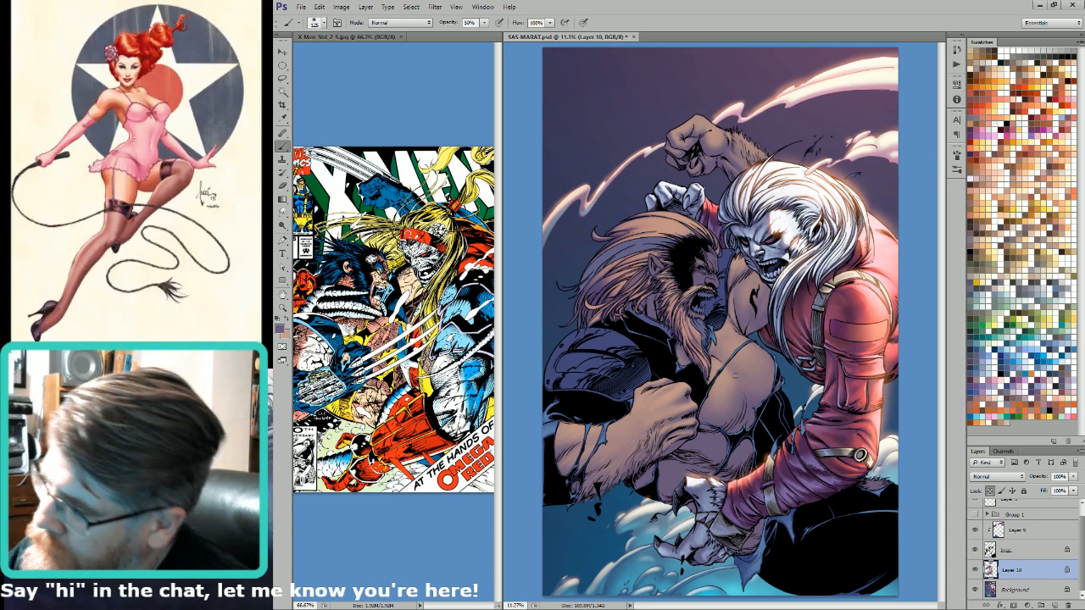
key(x)
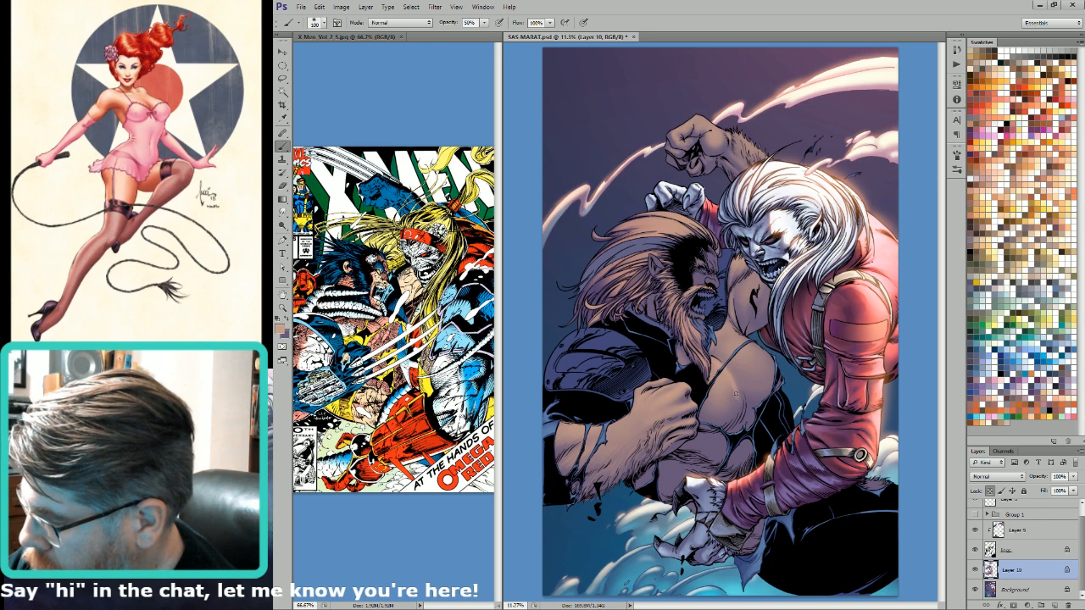
key(bracketright)
key(bracketright)
key(bracketright)
key(bracketright)
key(bracketright)
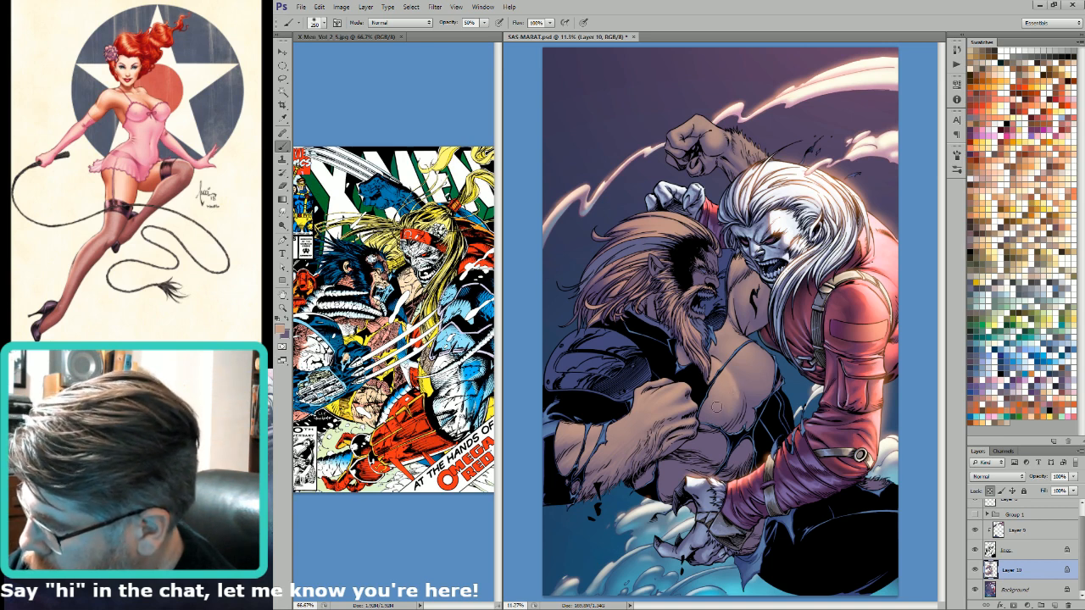
Step: Refine the upper edge of the chest muscle in tan with a size 100 brush, then a larger one
key(bracketleft)
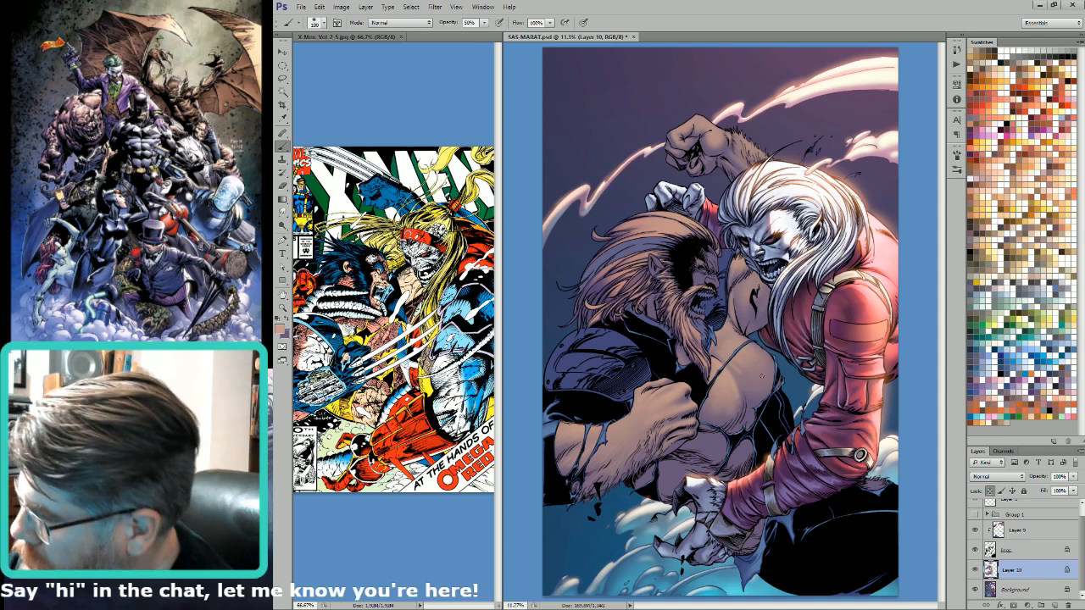
key(bracketright)
key(bracketright)
key(bracketright)
key(bracketright)
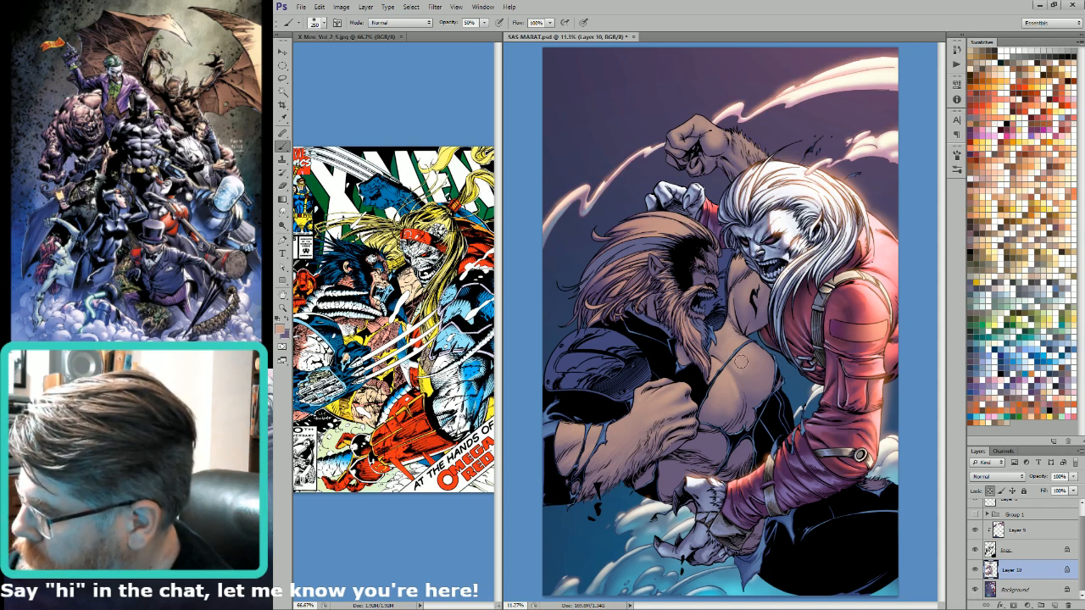
Step: Paint small tan details on the chest with the brush reduced to size 50
key(bracketleft)
key(bracketleft)
key(bracketleft)
key(bracketleft)
key(bracketleft)
key(bracketleft)
key(bracketleft)
key(bracketleft)
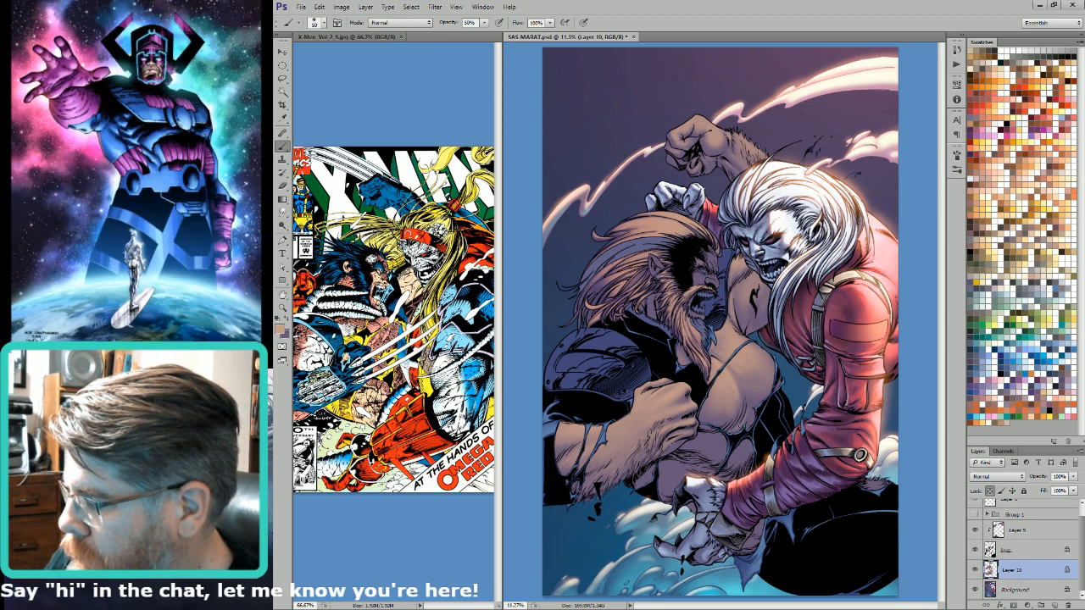
Step: Enlarge the brush through 175 to 300 and blend softer tan light over the chest
key(bracketright)
key(bracketright)
key(bracketright)
key(bracketright)
key(bracketright)
key(bracketright)
key(bracketright)
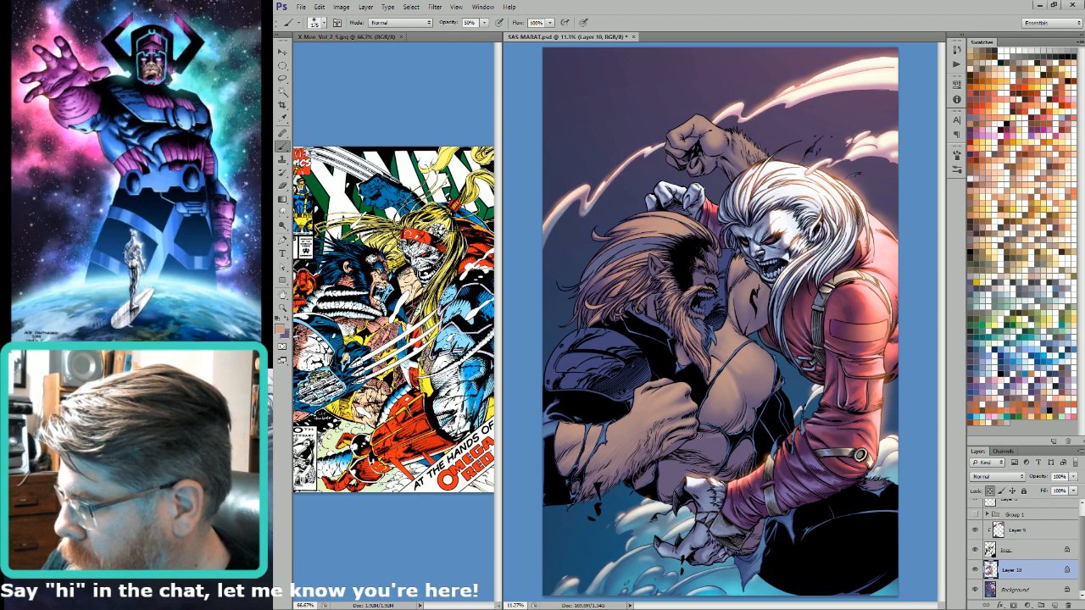
key(bracketright)
key(bracketright)
key(bracketright)
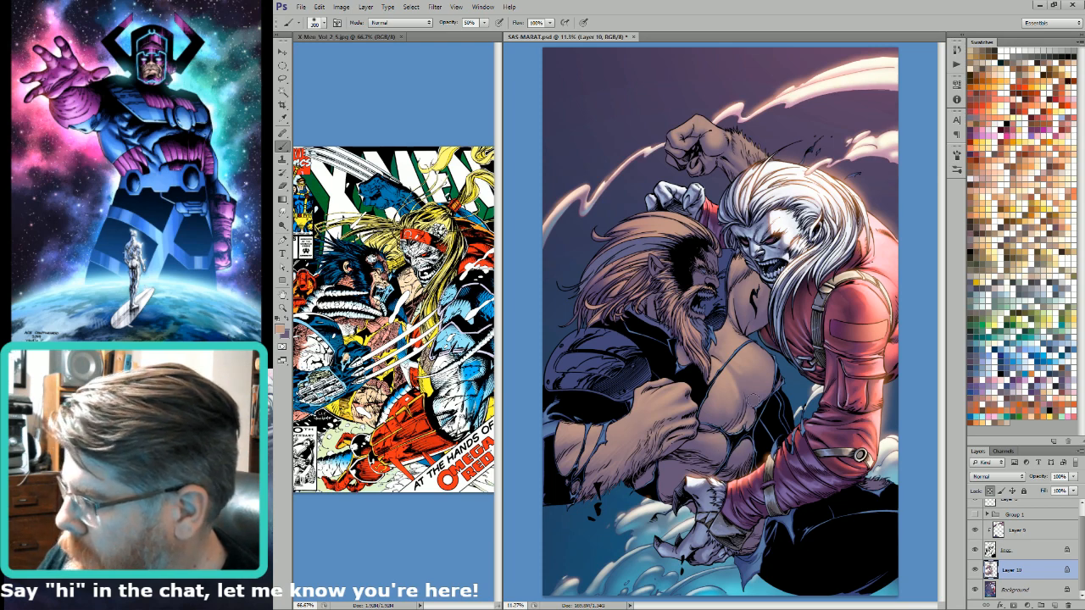
Step: Paint finer tan details on the bearded figure's chest with the brush reduced to 125 and smaller
key(bracketleft)
key(bracketleft)
key(bracketleft)
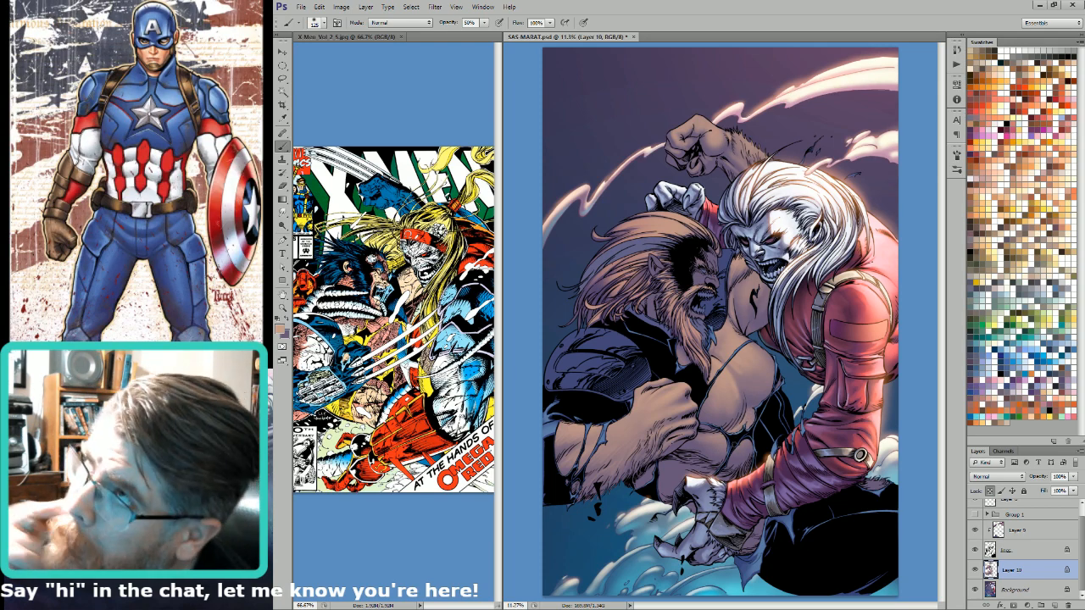
key(bracketleft)
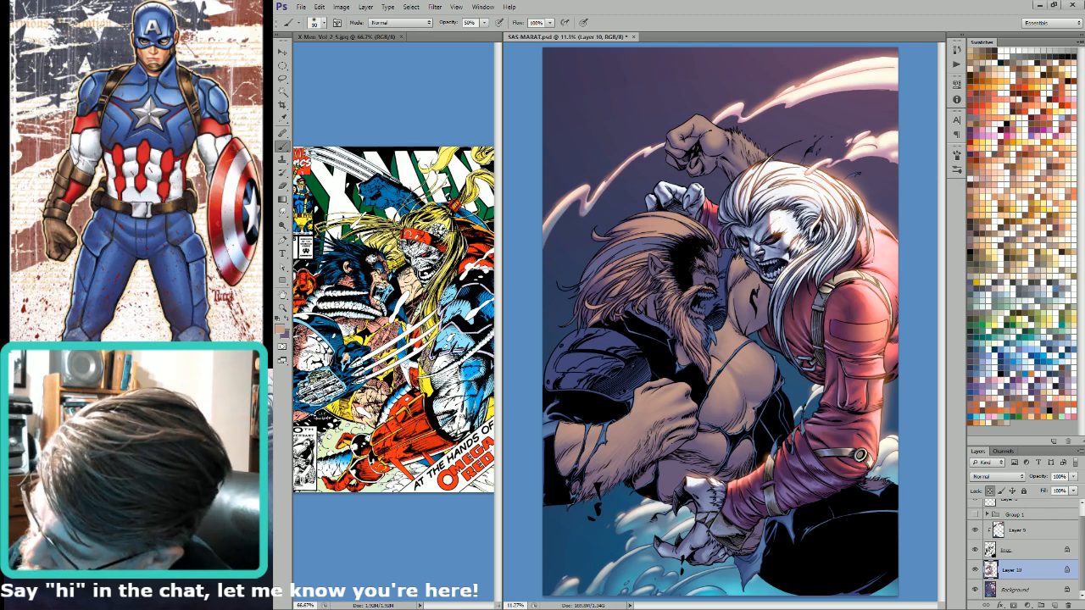
Step: Soften the tan light across the chest muscle with the brush enlarged to 400
key(bracketright)
key(bracketright)
key(bracketright)
key(bracketright)
key(bracketright)
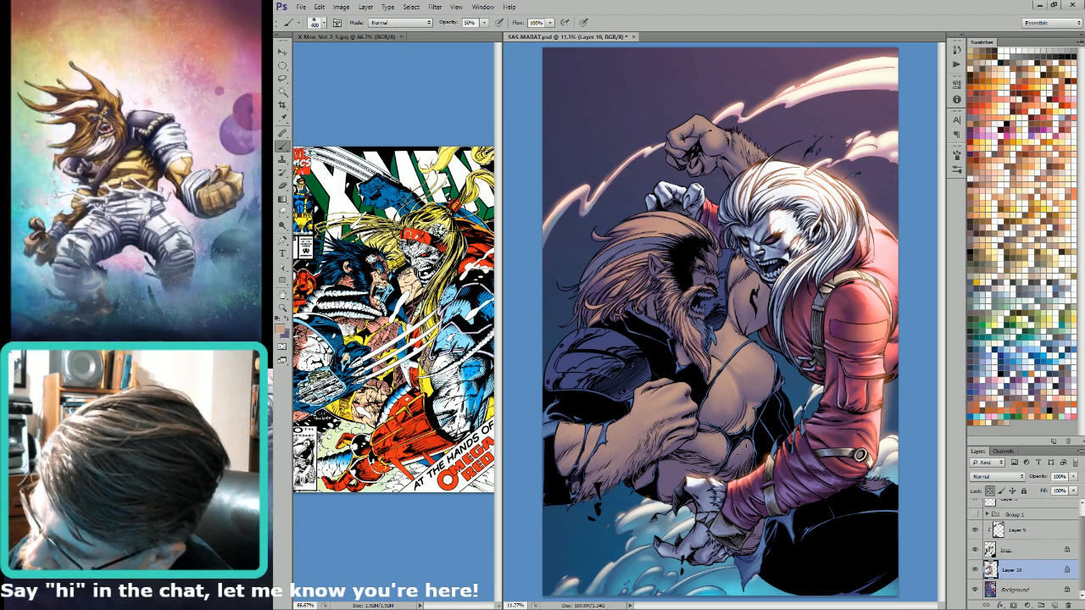
Step: Refine the chest muscle's lit areas in tan with the brush reduced to 175
key(bracketleft)
key(bracketleft)
key(bracketleft)
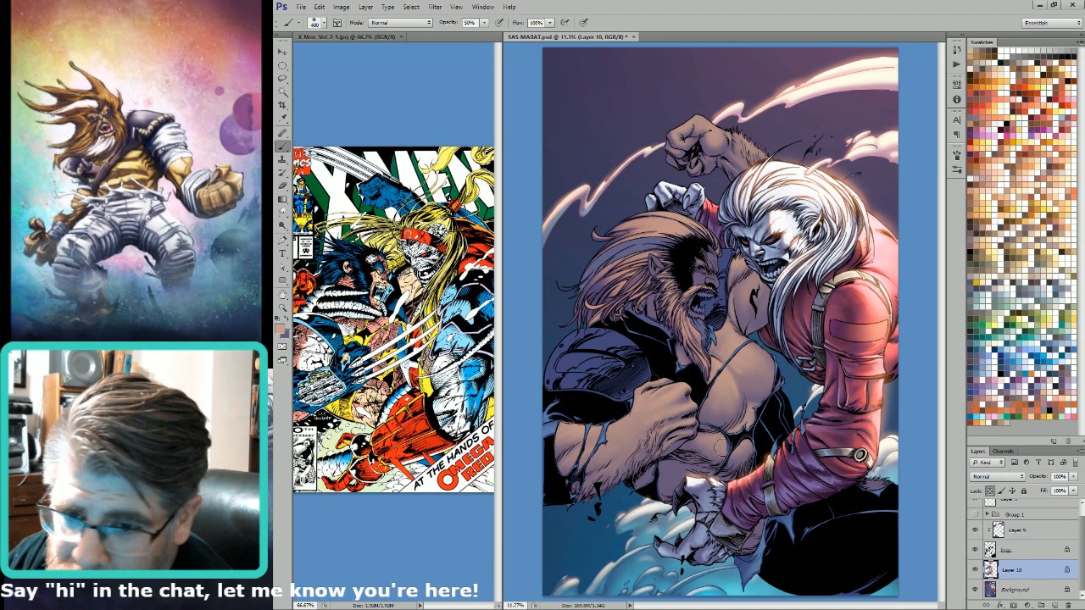
key(bracketleft)
key(bracketleft)
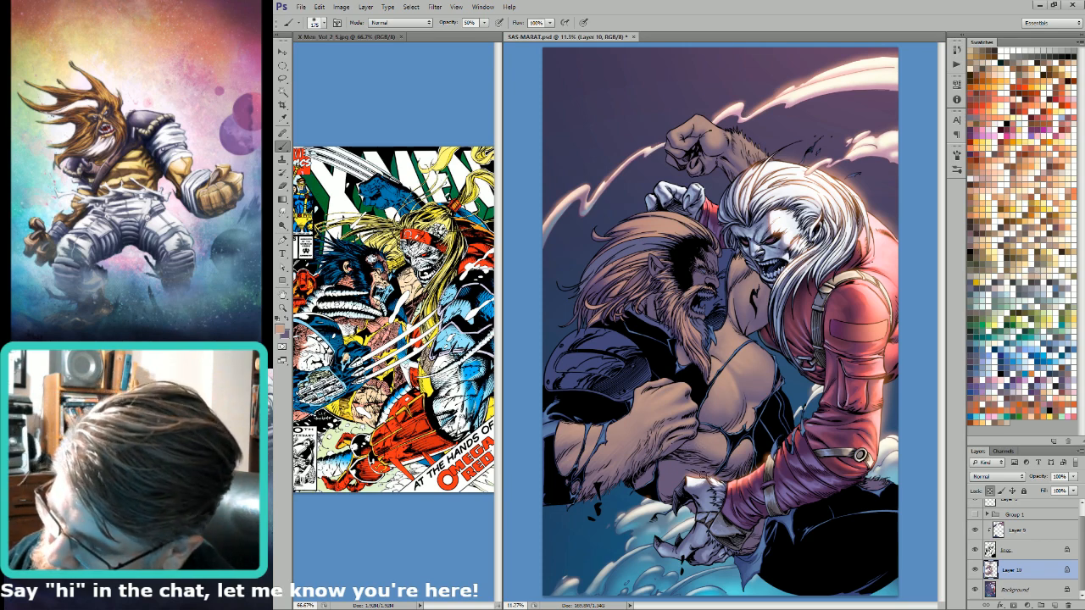
Step: Blend broader tan light over the chest with the brush enlarged to 400 and then 500
key(bracketright)
key(bracketright)
key(bracketright)
key(bracketright)
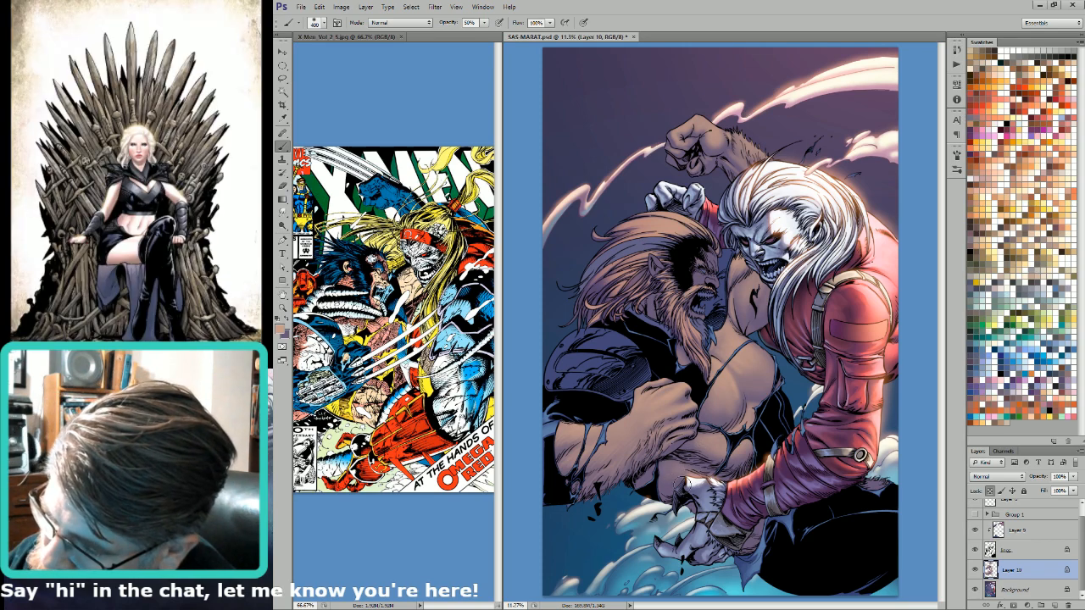
key(bracketleft)
key(bracketleft)
key(bracketleft)
key(bracketleft)
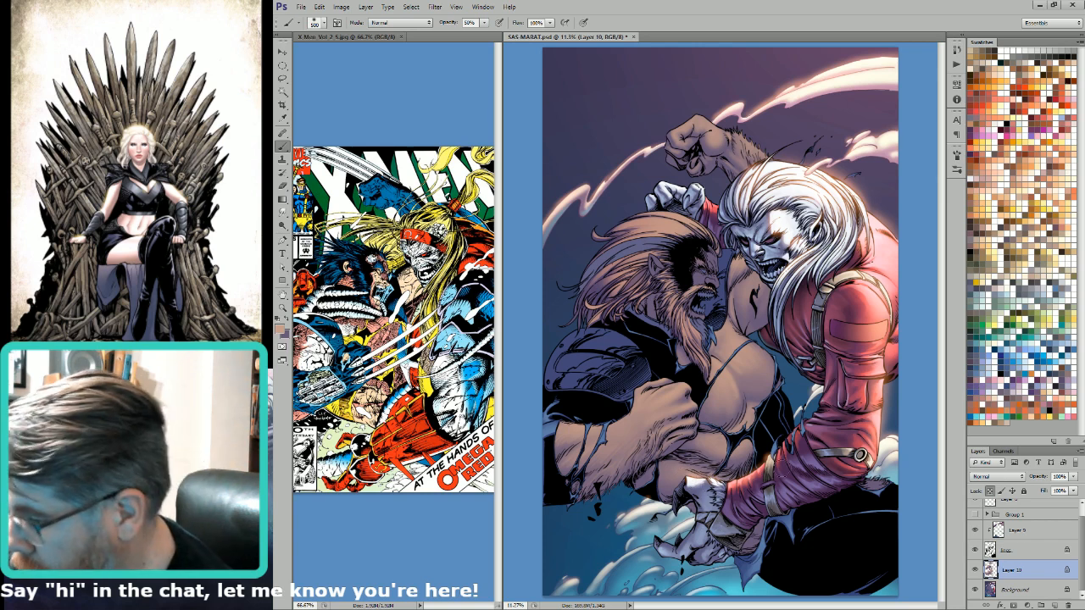
Step: Touch up small tan highlights on the upper chest with the brush reduced below 100
key(bracketleft)
key(bracketleft)
key(bracketleft)
key(bracketleft)
key(bracketleft)
key(bracketleft)
key(bracketleft)
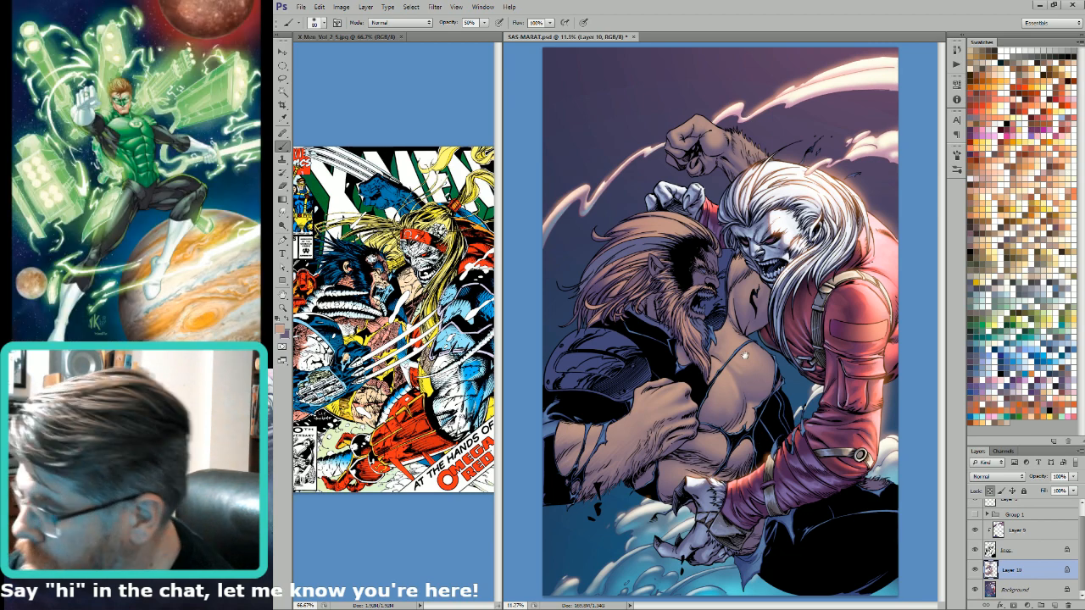
Step: Enlarge the brush through 200 to 500 and smooth the tan light over the chest muscle
key(bracketright)
key(bracketright)
key(bracketright)
key(bracketright)
key(bracketright)
key(bracketright)
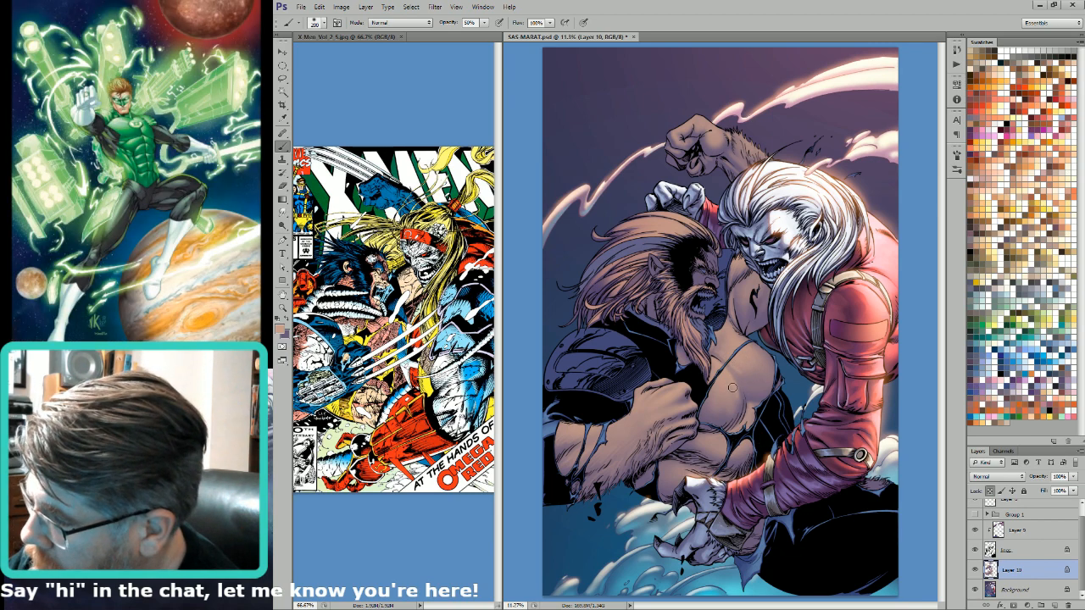
key(bracketright)
key(bracketright)
key(bracketright)
key(bracketright)
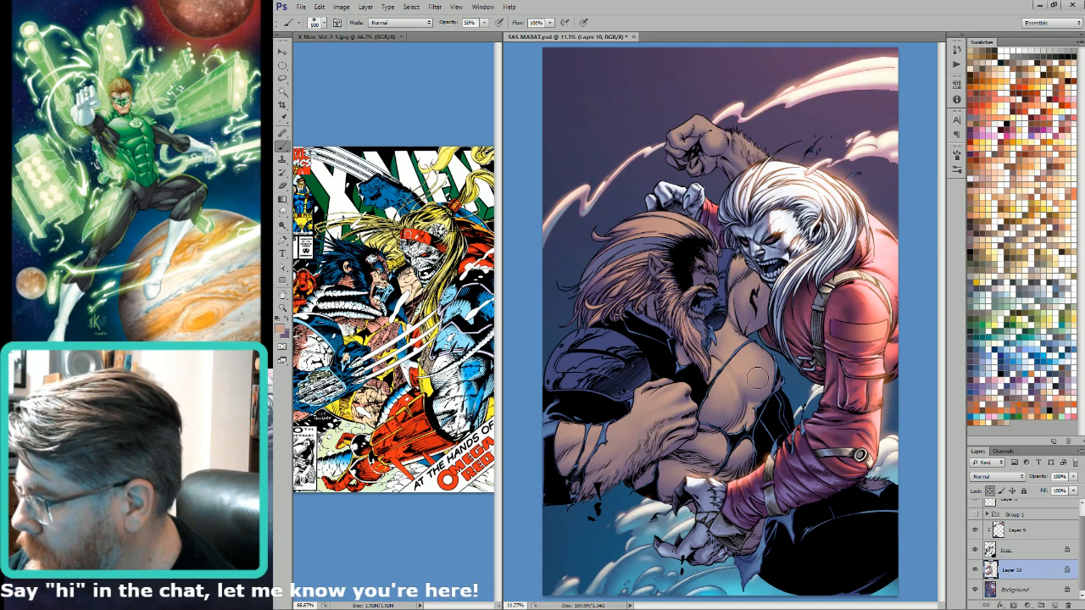
Step: Finish the chest's tan rendering with the brush reduced through 400 to 175 and smaller
key(bracketleft)
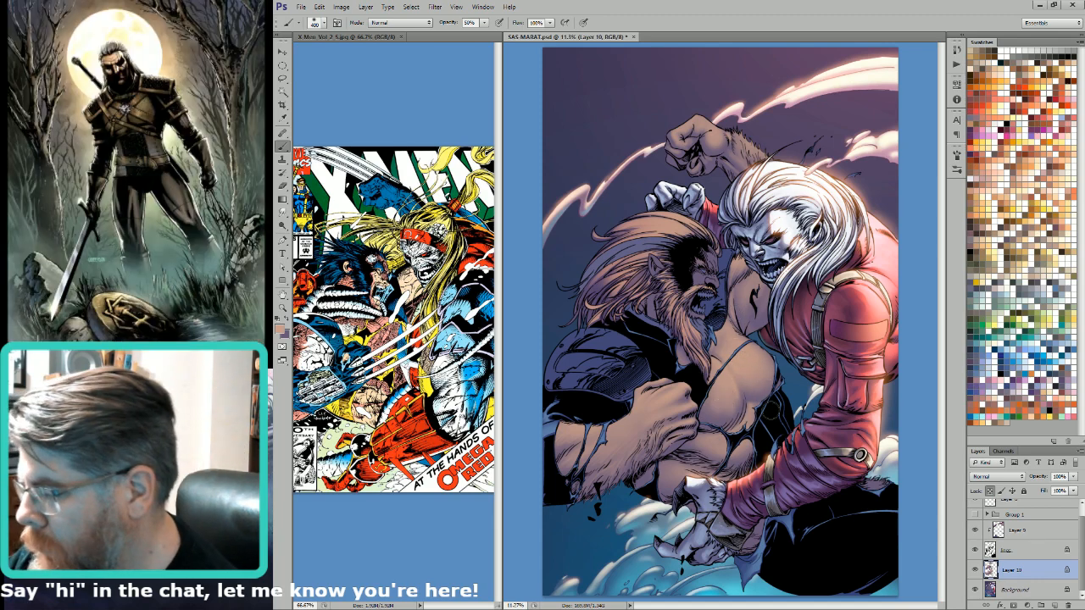
key(bracketleft)
key(bracketleft)
key(bracketleft)
key(bracketleft)
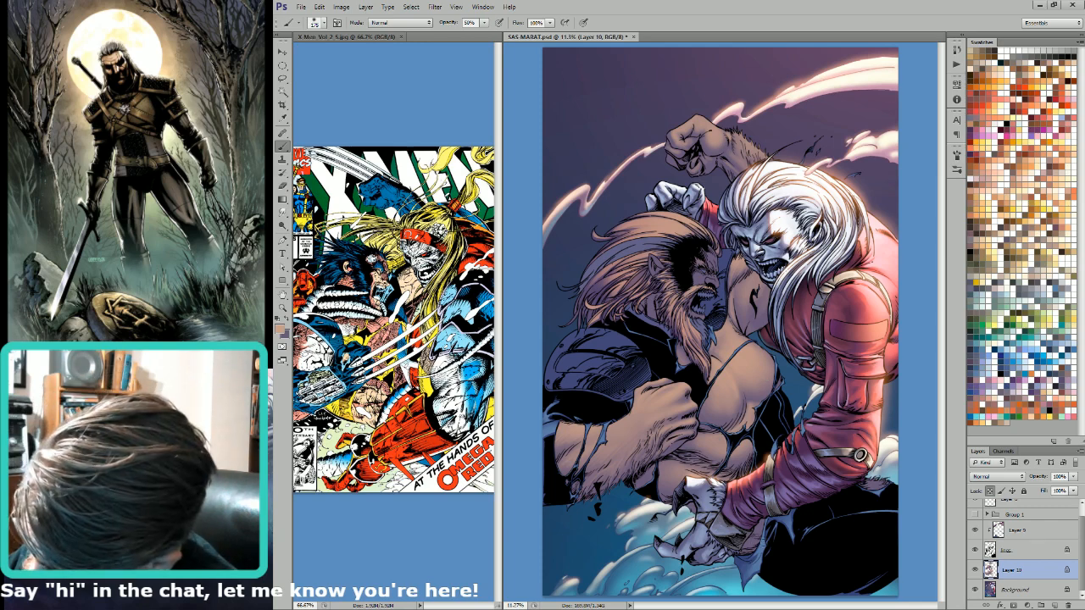
key(bracketleft)
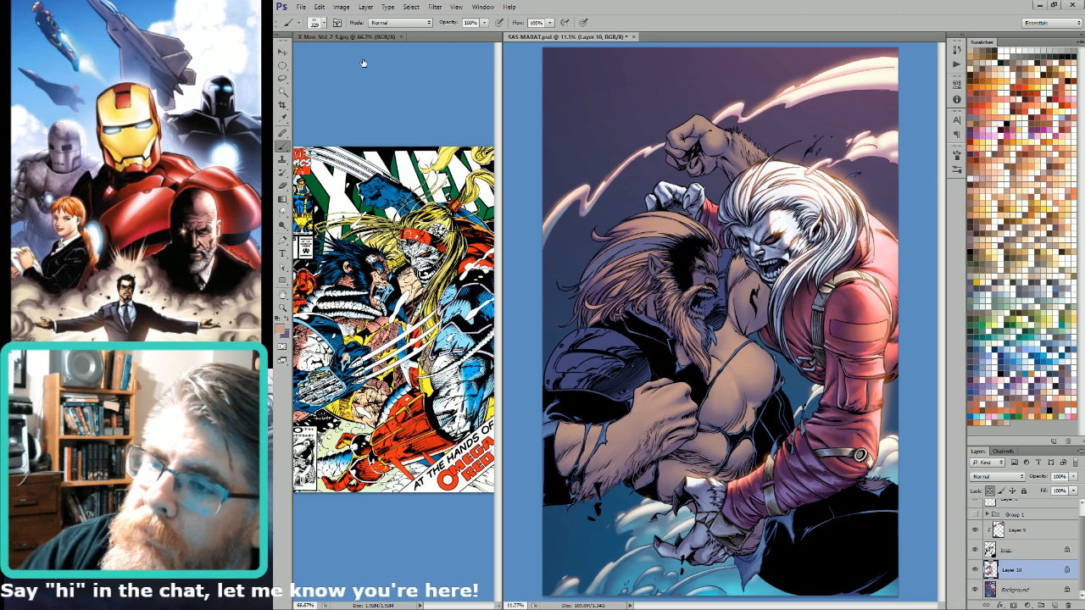
Step: Switch to the textured brush at 100% opacity, enlarge it to 700, and sample dark purple from the artwork
click(1004, 223)
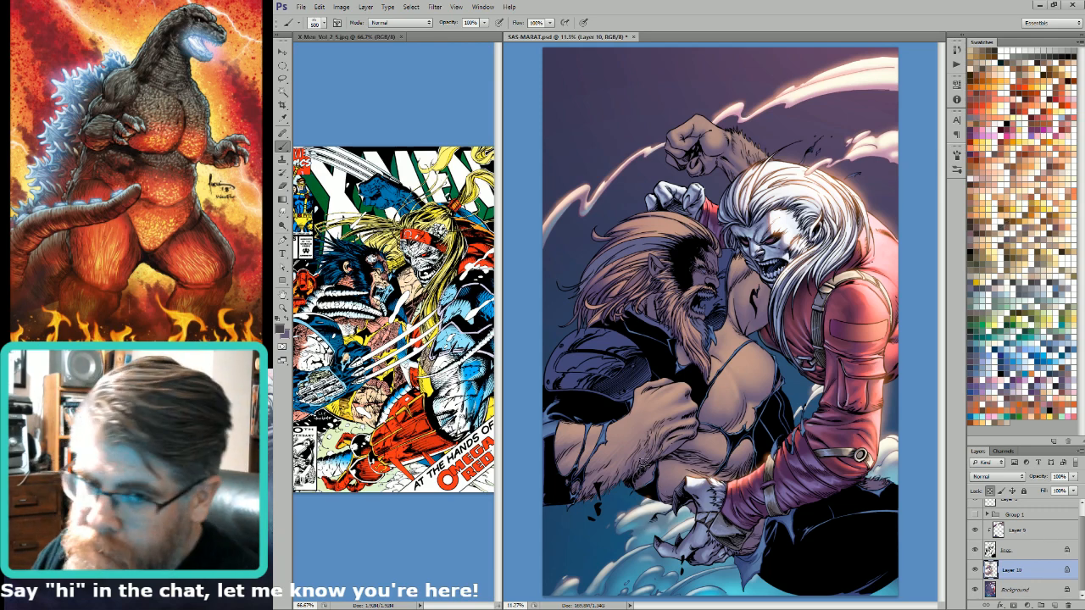
key(bracketright)
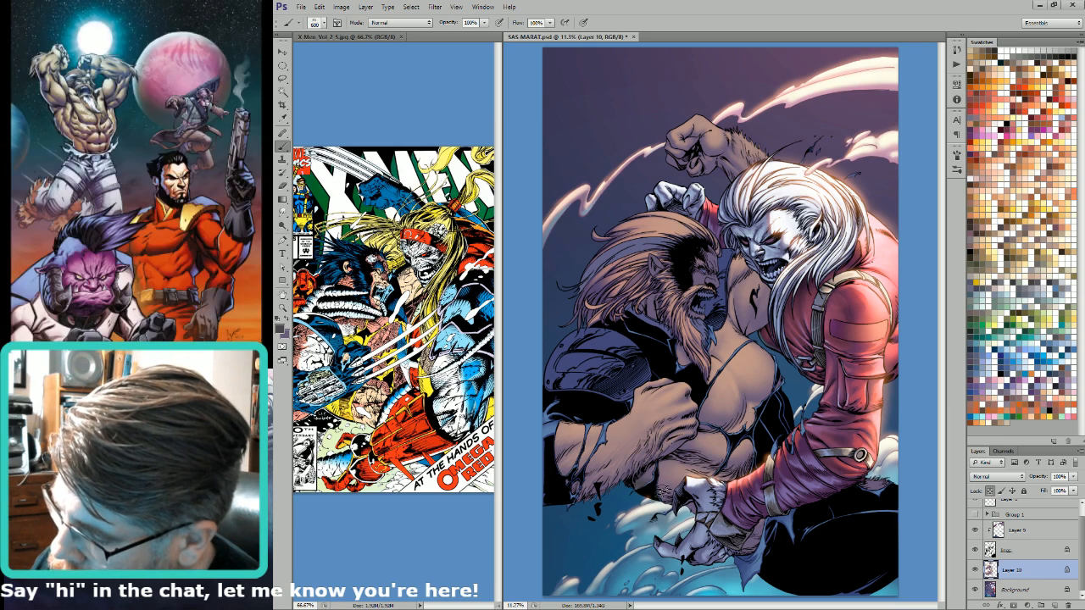
key(bracketright)
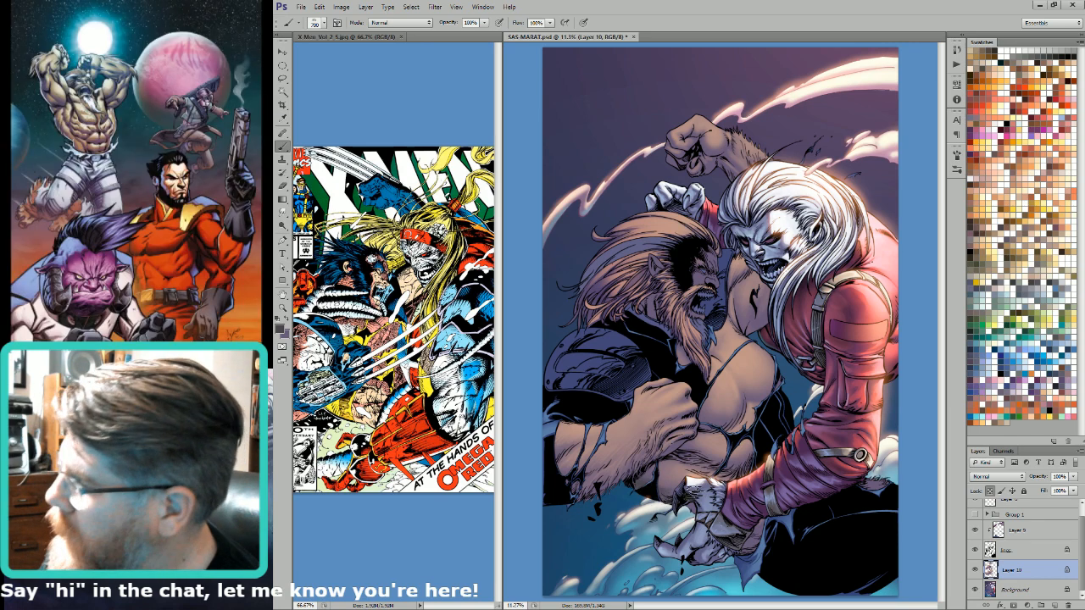
key(i)
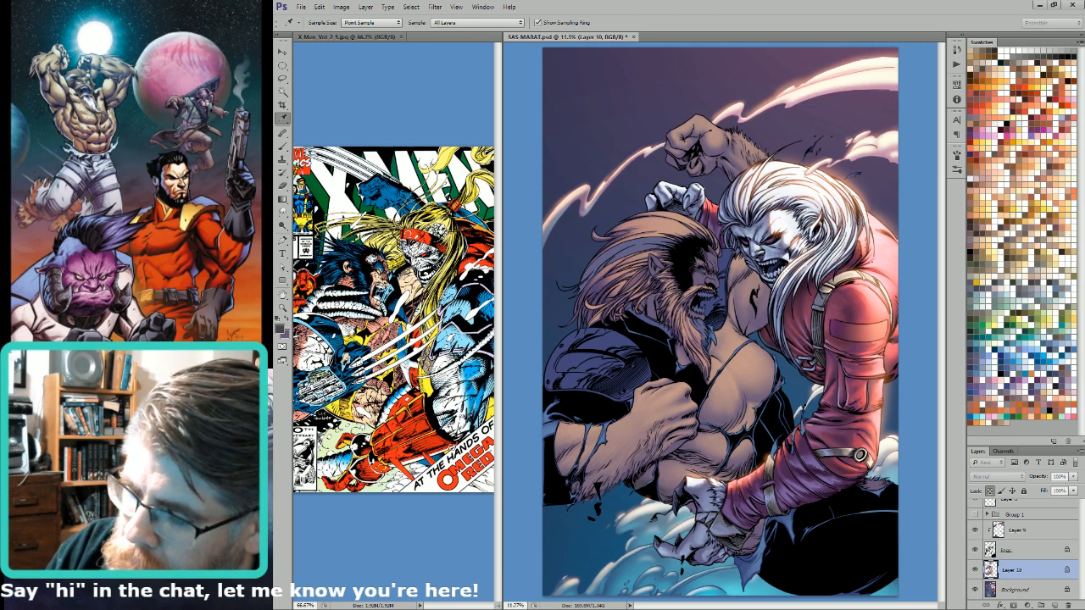
key(b)
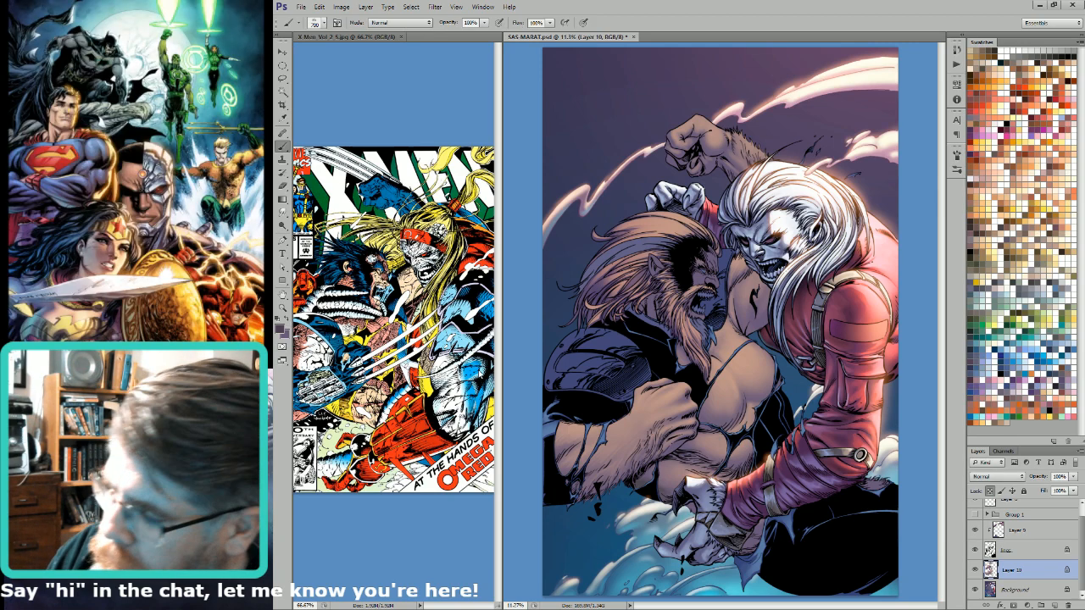
Step: Brush dark purple hair texture onto the chest, varying the textured brush between 500 and 700
key(bracketleft)
key(bracketleft)
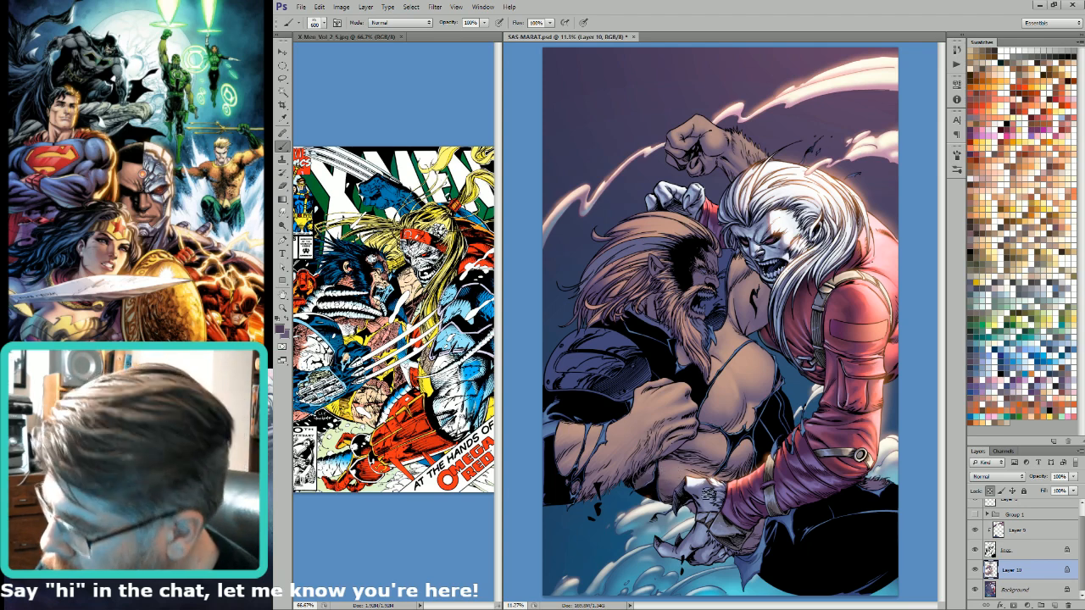
key(bracketright)
key(bracketleft)
key(bracketleft)
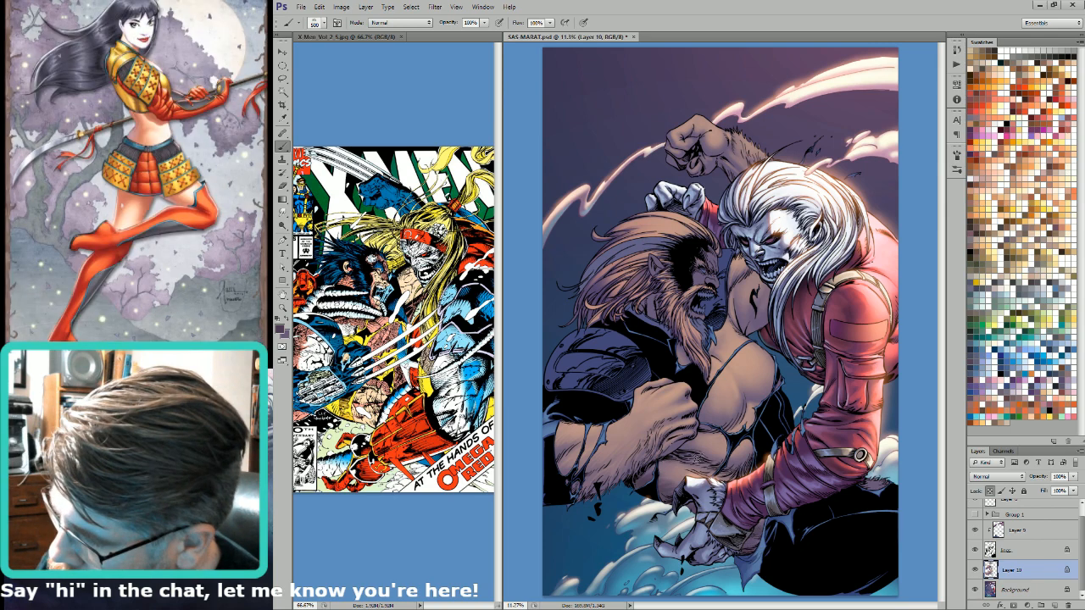
key(bracketright)
key(bracketright)
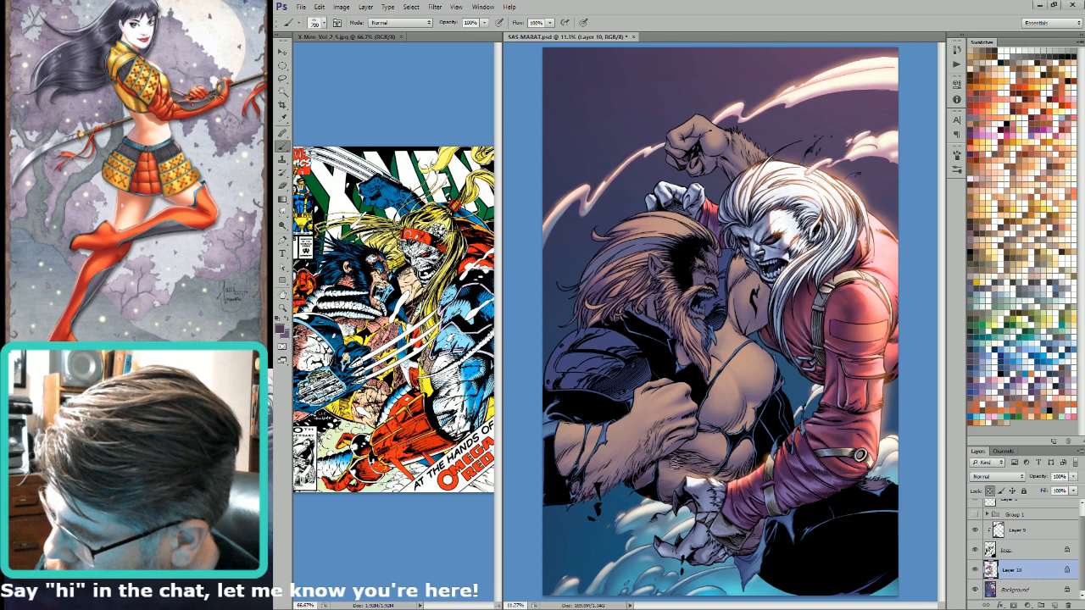
Step: Add smaller dark purple texture strokes on the chest with the textured brush reduced through 600 to 400
key(bracketleft)
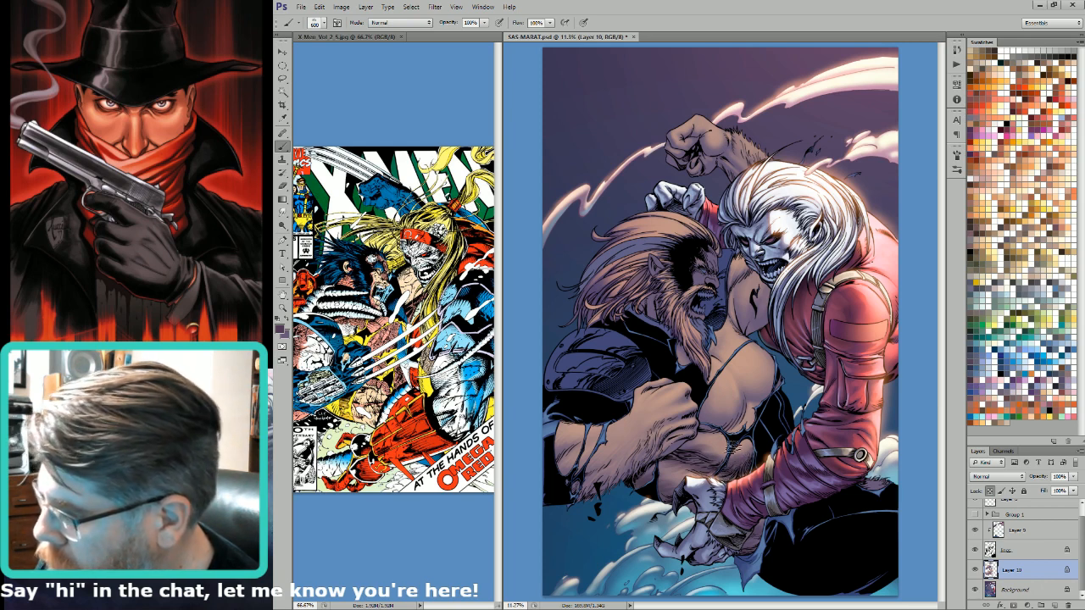
key(bracketleft)
key(bracketleft)
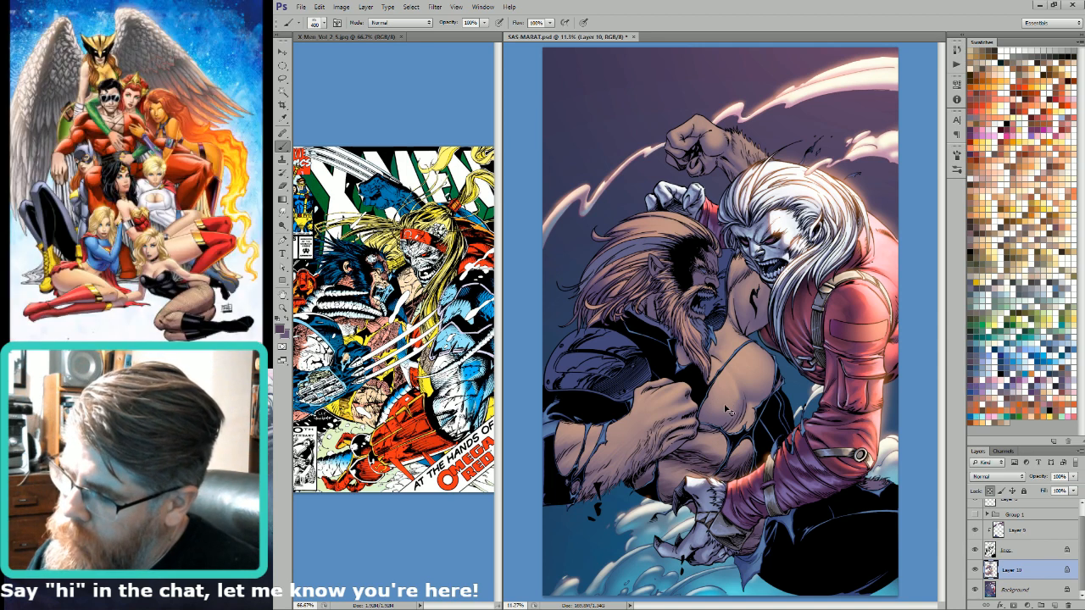
key(l)
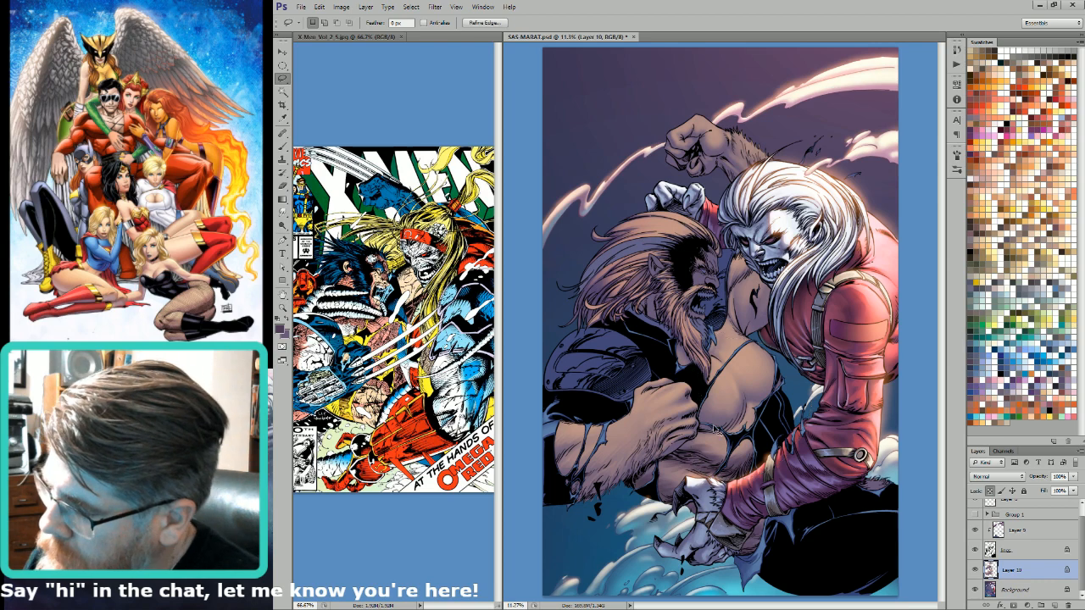
key(b)
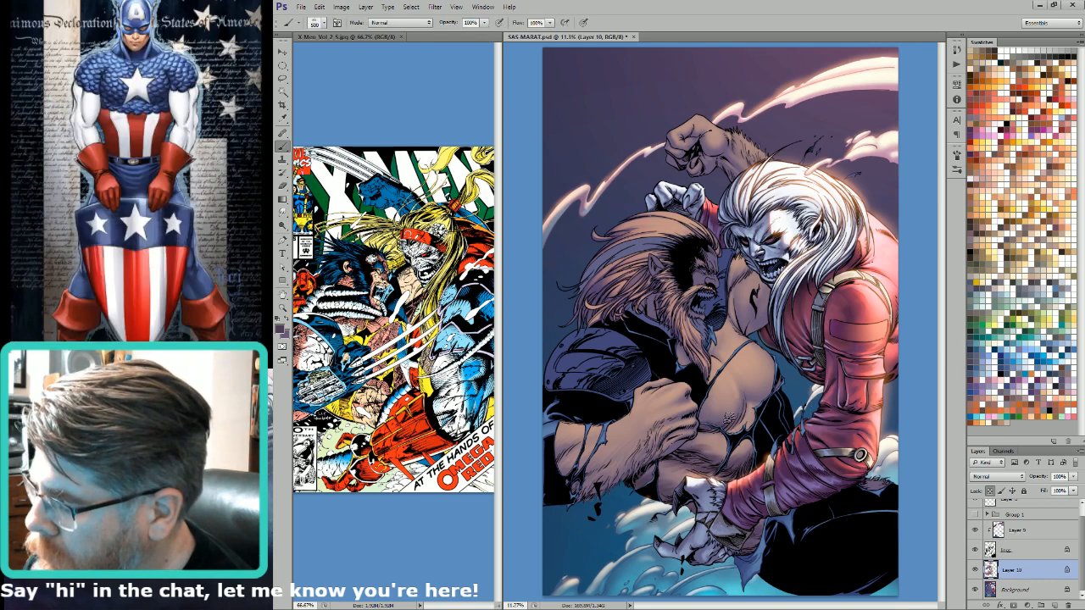
Step: Build up chest hair texture with an 800 brush, alternating between sampled tan and dark purple
key(])
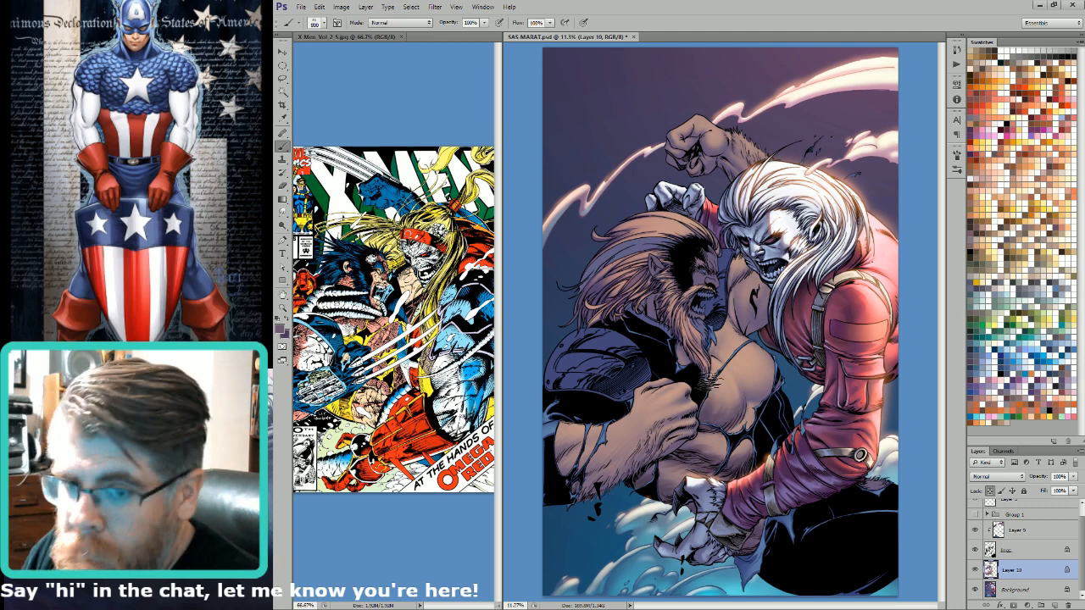
key(i)
key(b)
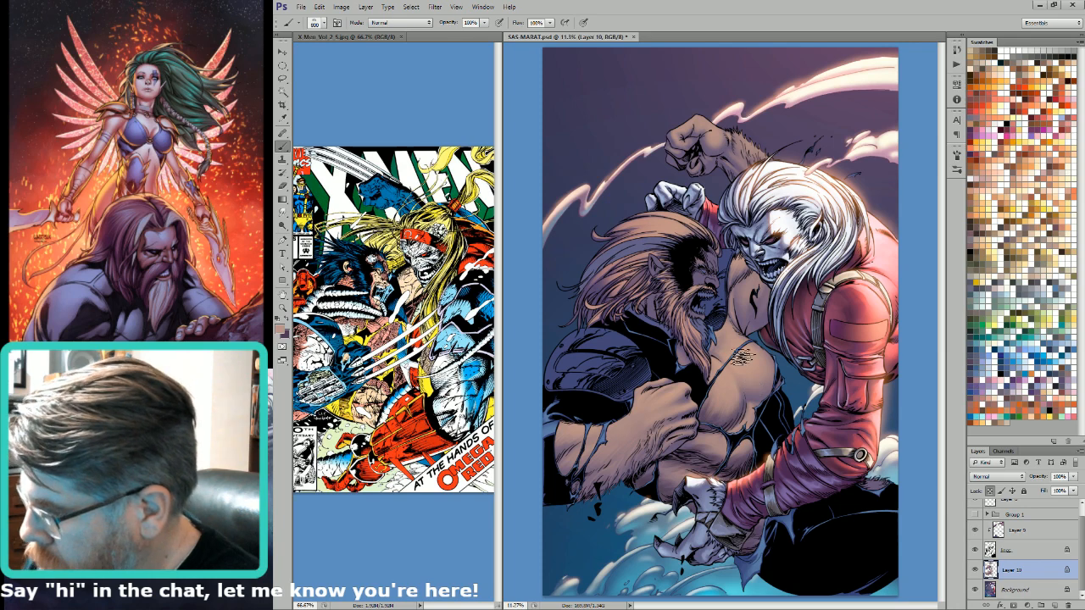
alt+click(716, 424)
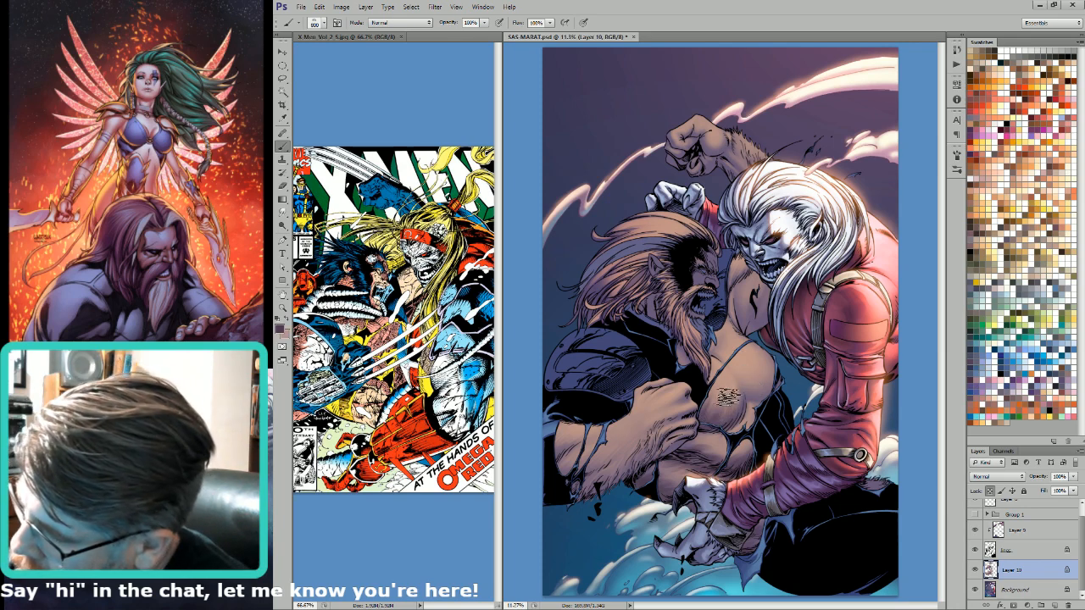
key(x)
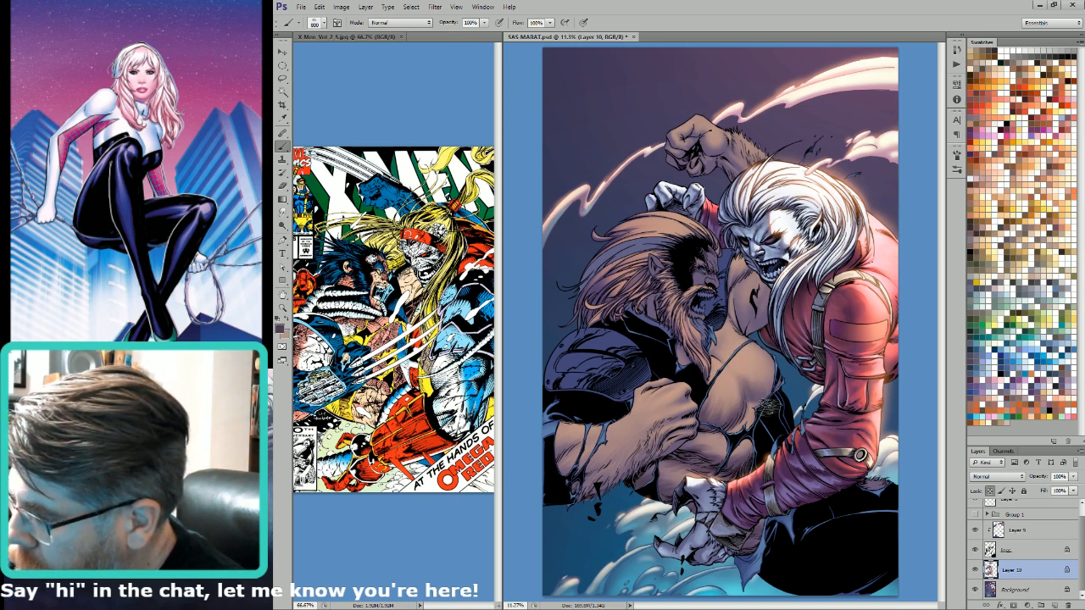
key(x)
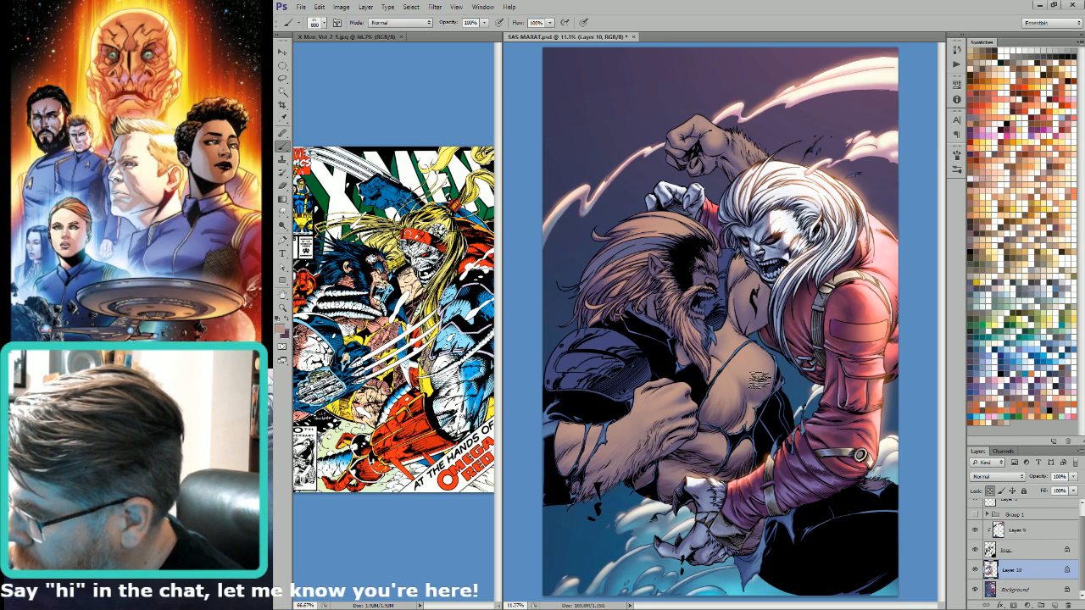
Step: Brush tan hair texture over the chest and collar area with the textured brush reduced to between 400 and 600
key(bracketleft)
key(bracketleft)
key(bracketleft)
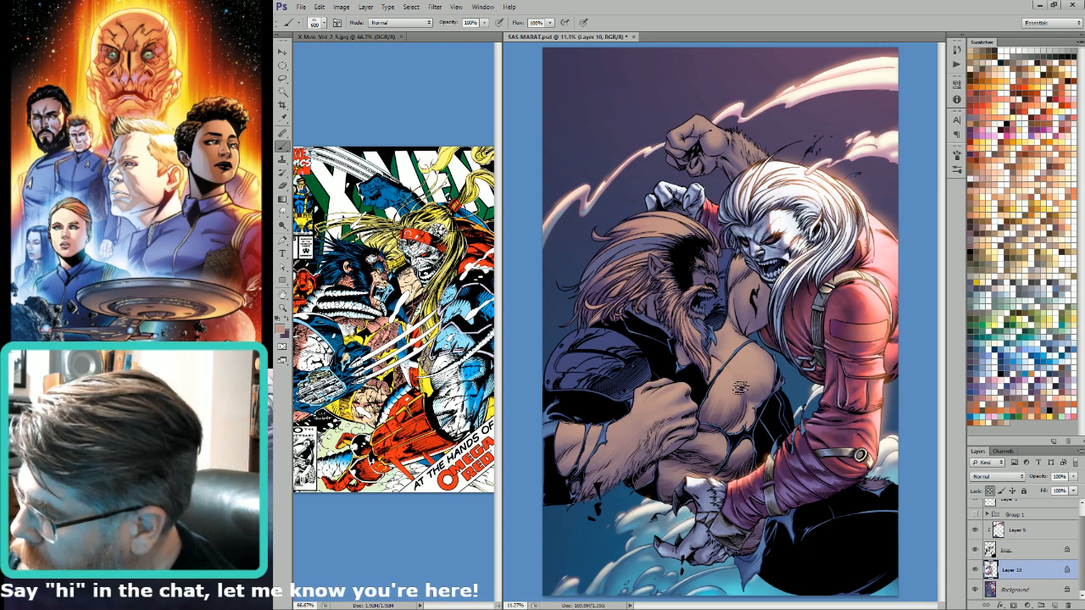
key(bracketright)
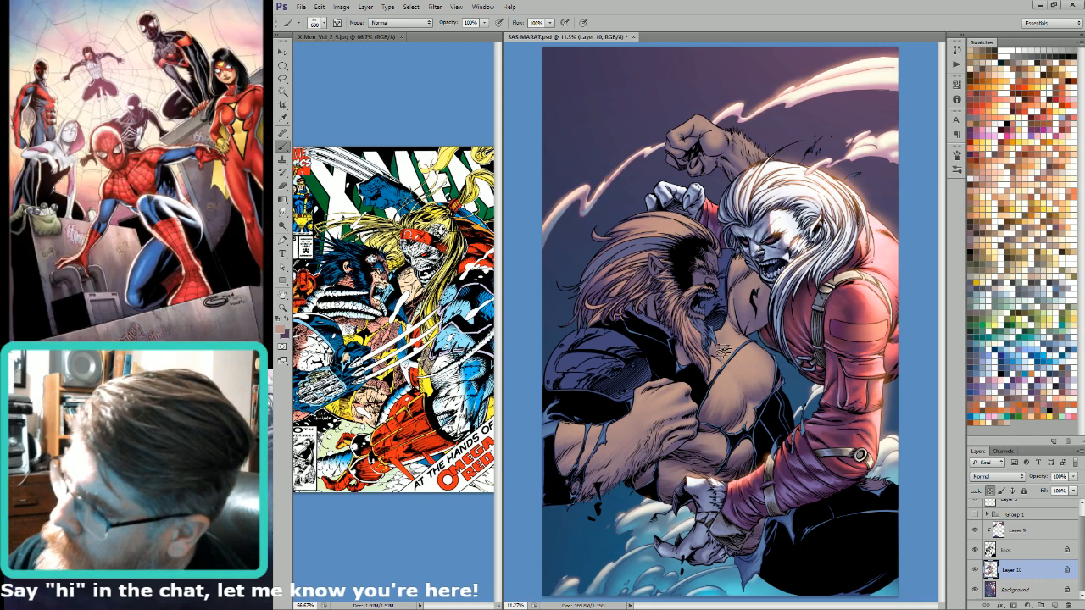
key(bracketleft)
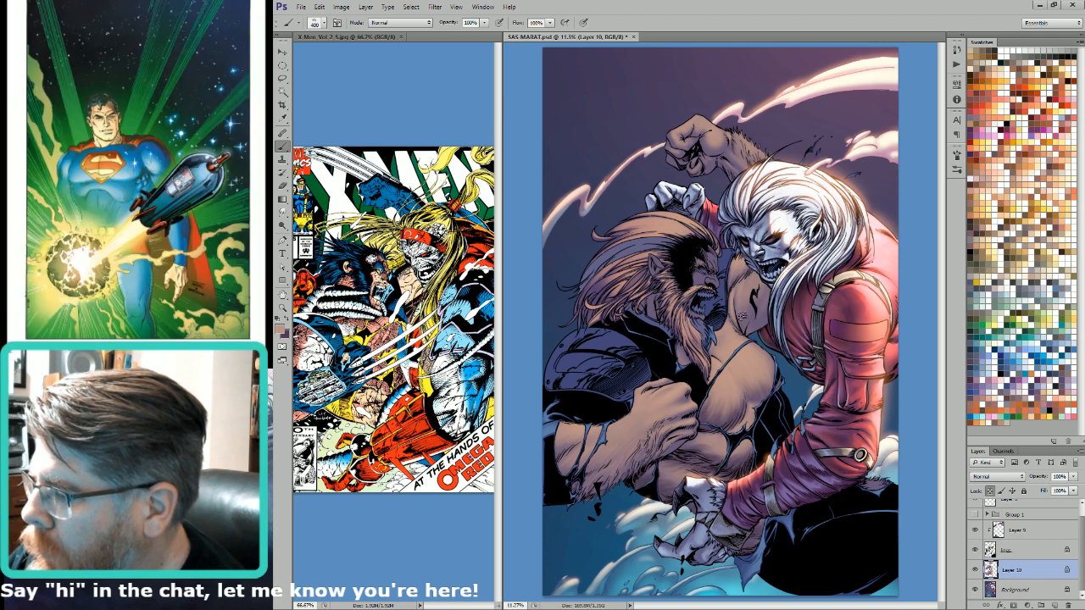
Step: Texture the area below the raised arm in tan at size 700, then sample dark purple from the upper chest
key(bracketright)
key(bracketright)
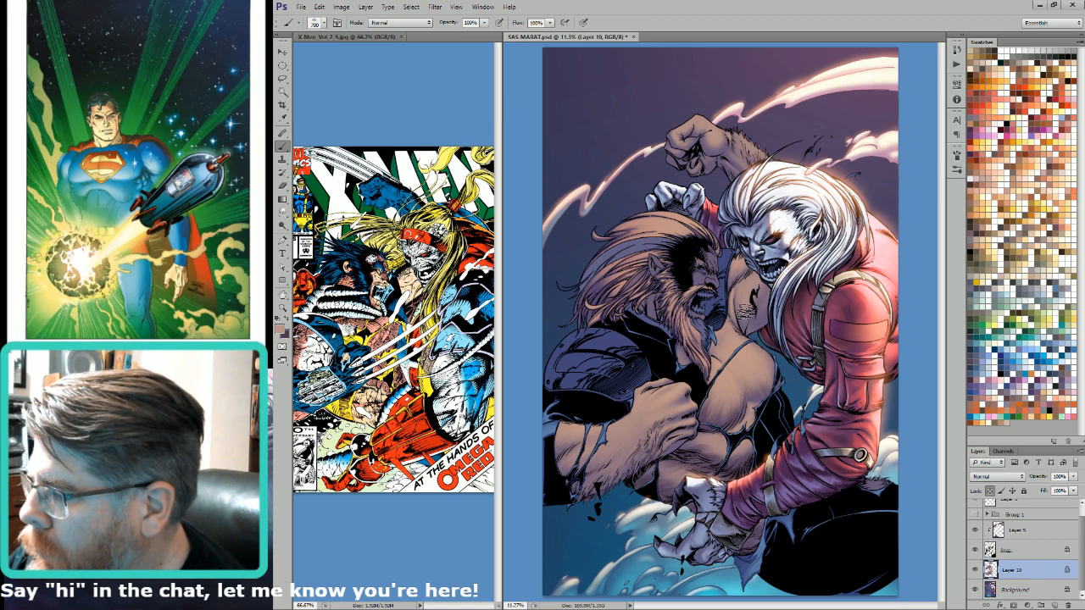
alt+click(740, 346)
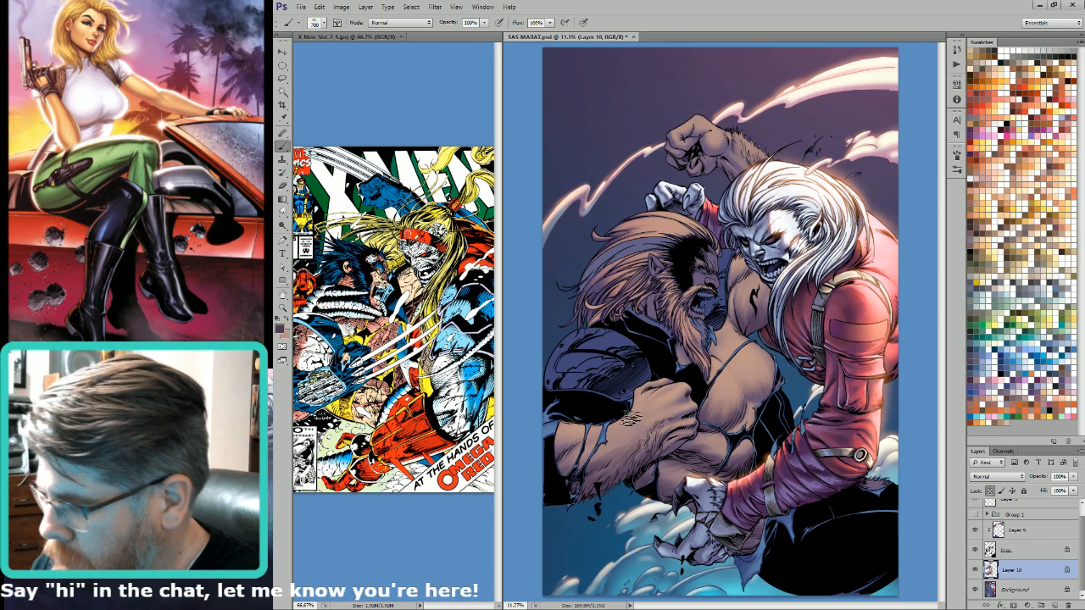
Step: Swap to tan and brush hair texture along the bearded figure's lower forearm, finishing with the textured brush at 500
key(x)
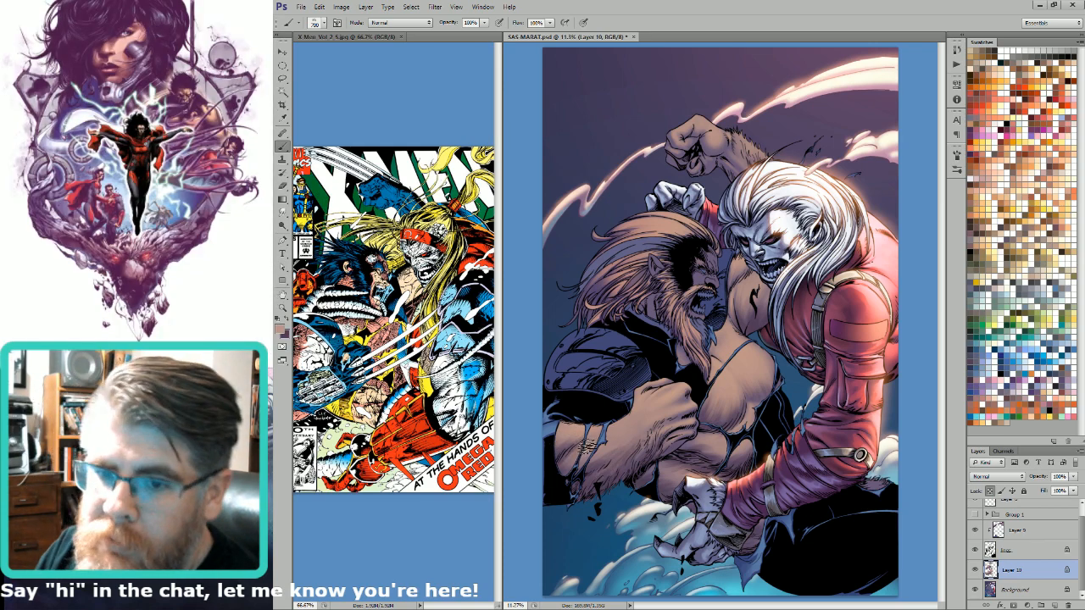
key(bracketleft)
key(bracketleft)
key(bracketleft)
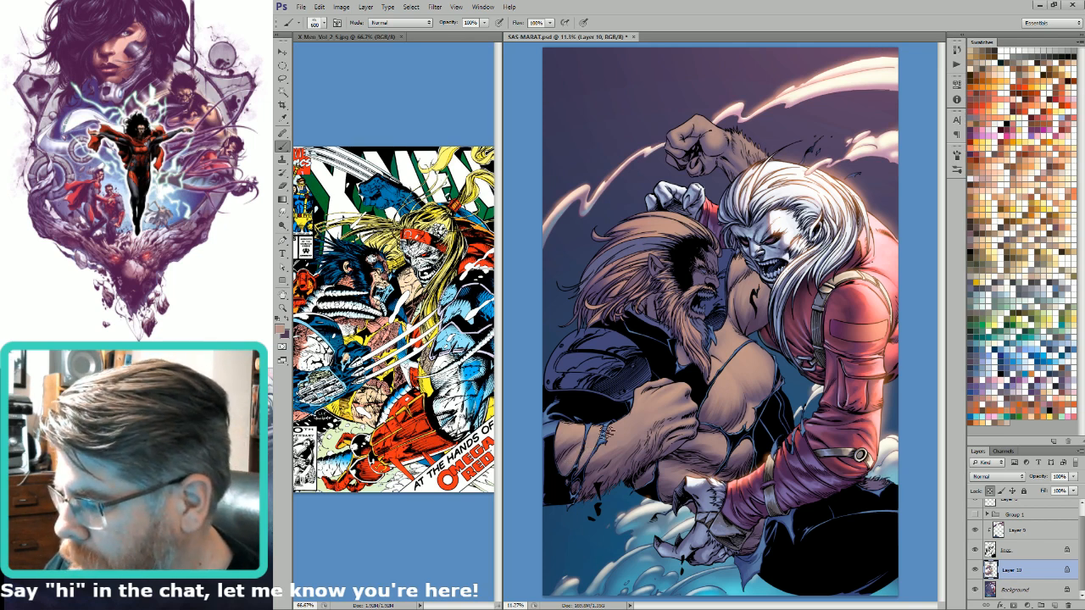
key(bracketright)
key(bracketright)
key(bracketright)
key(bracketleft)
key(bracketleft)
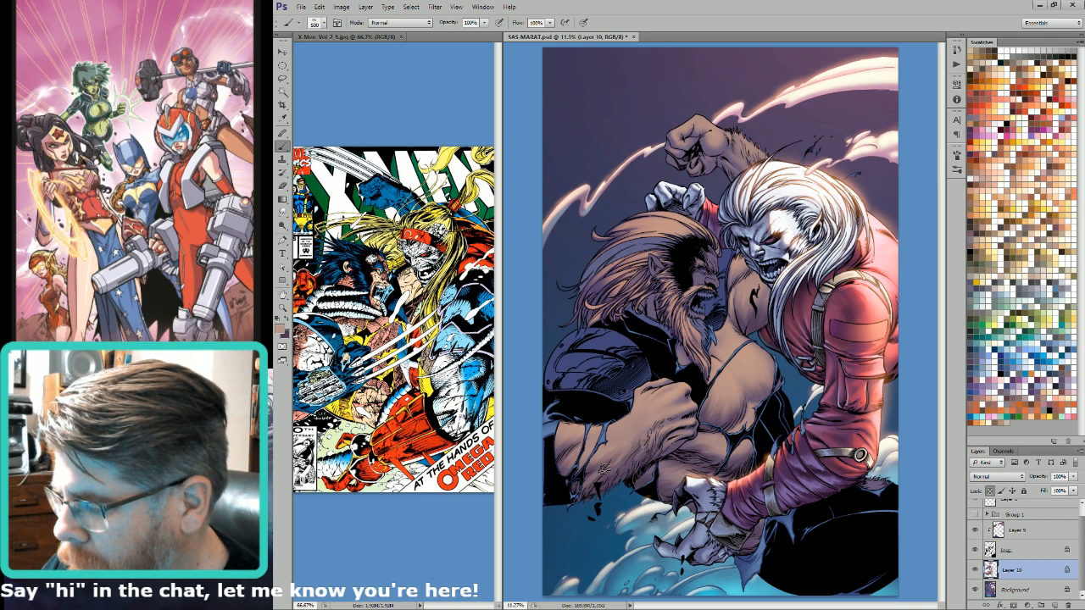
Step: Add finer tan hair strokes to the clenched fist and upper chest with the textured brush reduced to 400
key(bracketleft)
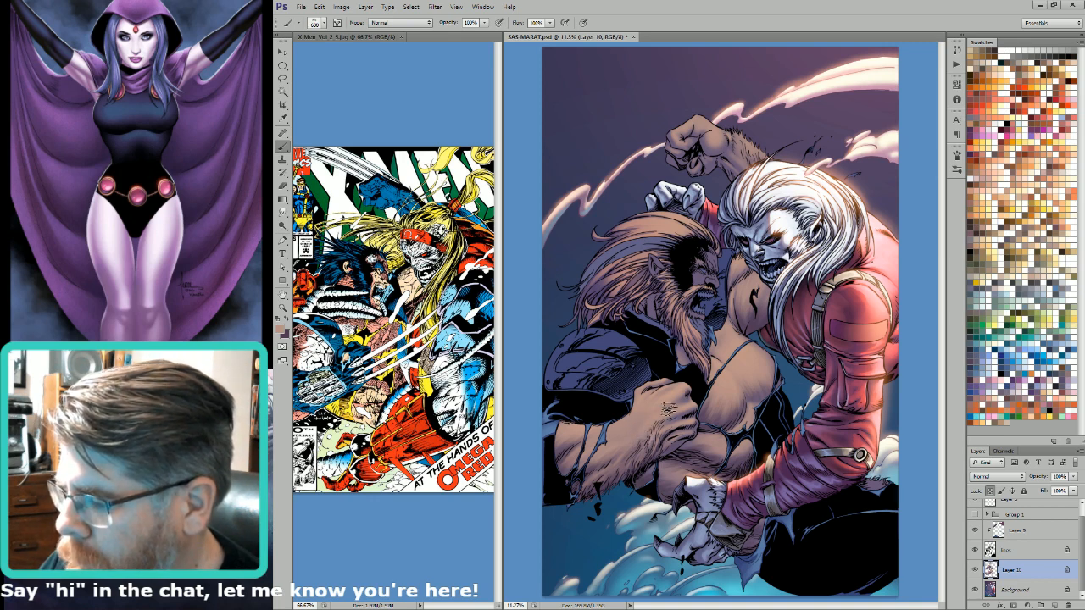
key([)
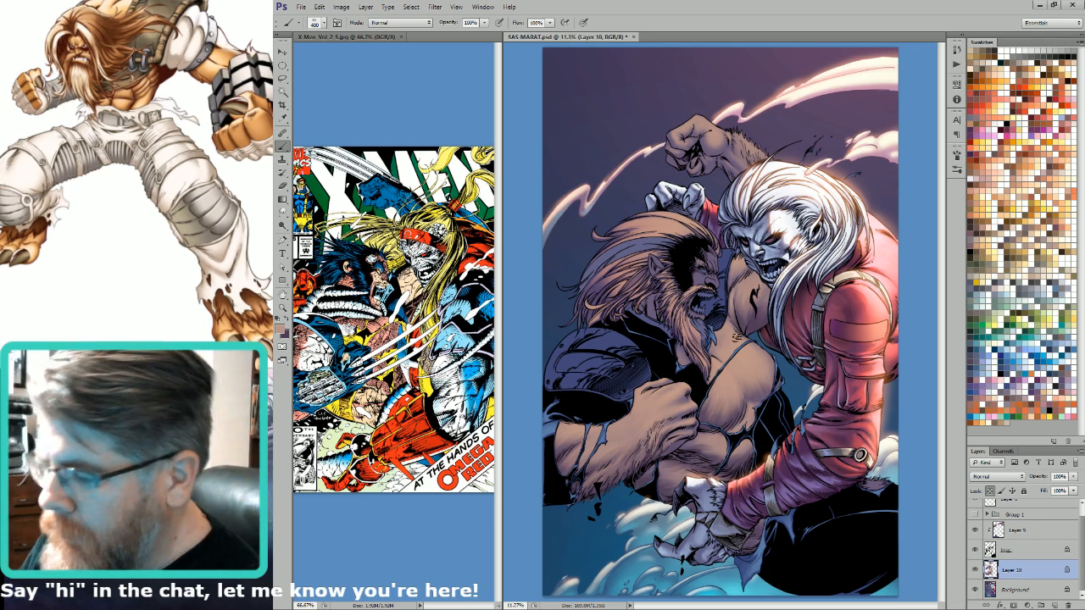
key(bracketright)
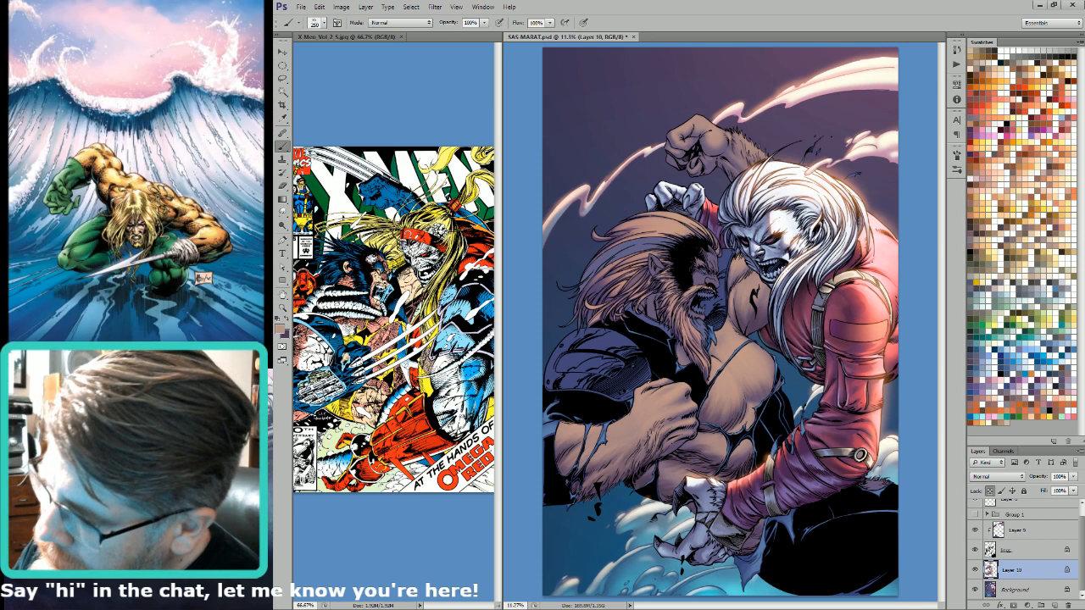
Step: Texture the lower forearm in tan at size 800, then the back of the fist at 500
key(bracketright)
key(bracketright)
key(bracketright)
key(bracketright)
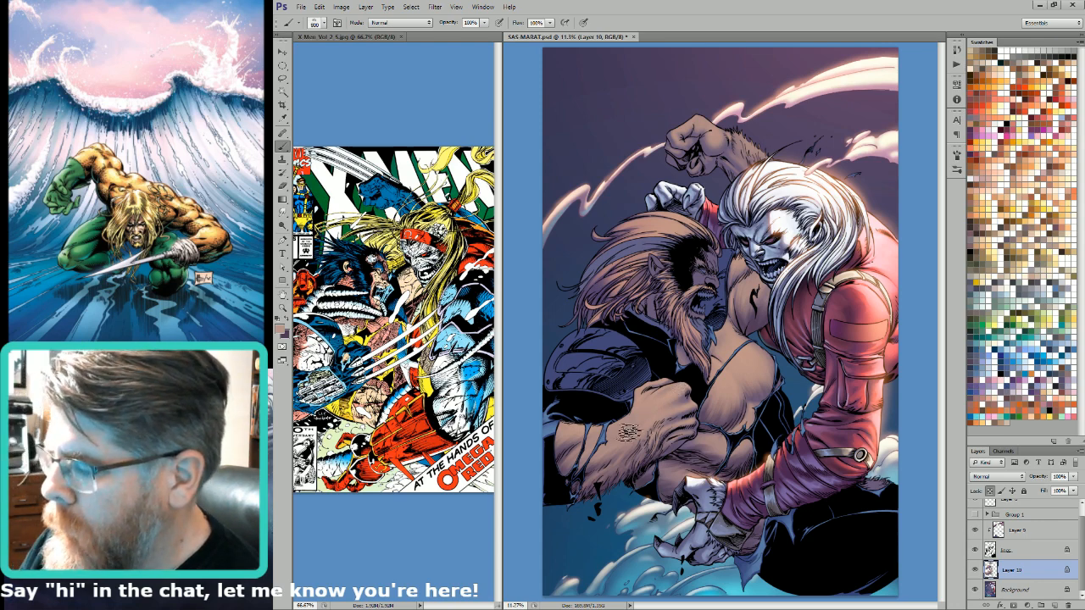
key(bracketleft)
key(bracketleft)
key(bracketleft)
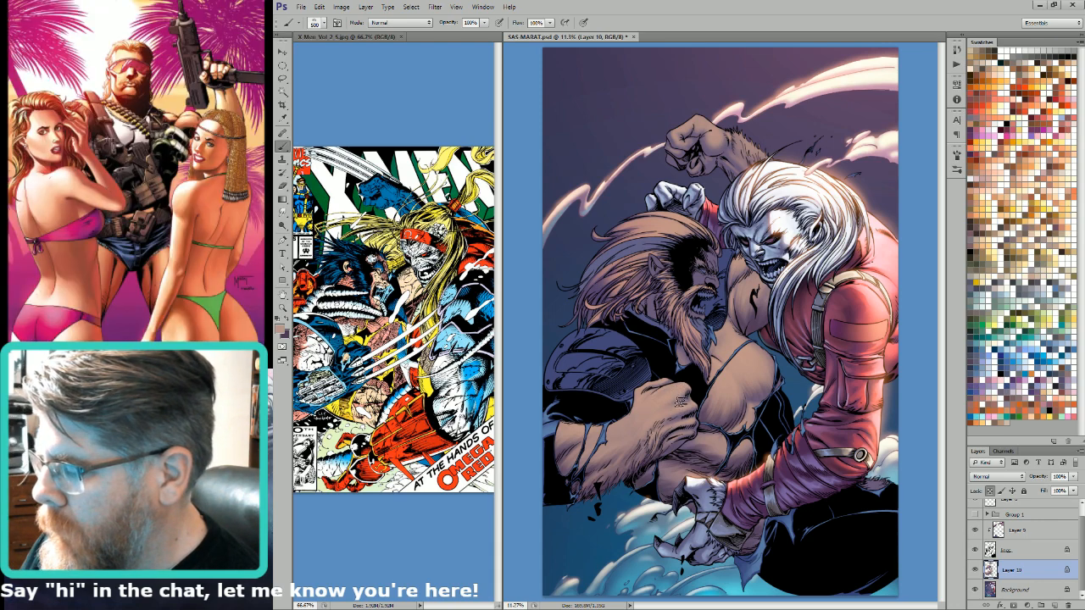
key(bracketleft)
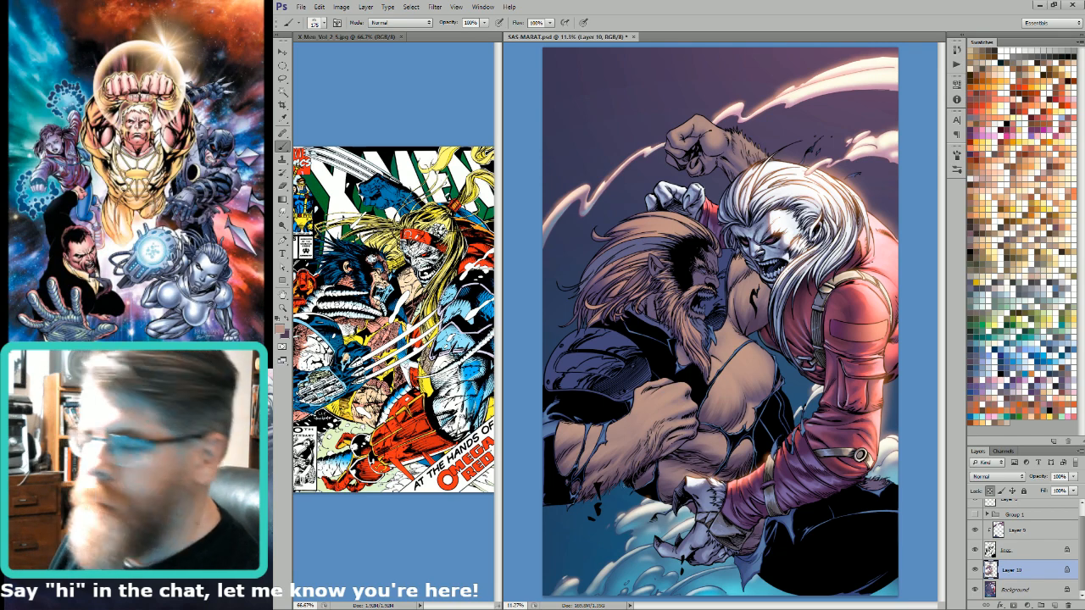
Step: Continue the bearded figure's tan hair texture with the brush enlarged to 700, then reduced to 300
key(bracketright)
key(bracketright)
key(bracketright)
key(bracketright)
key(bracketright)
key(bracketright)
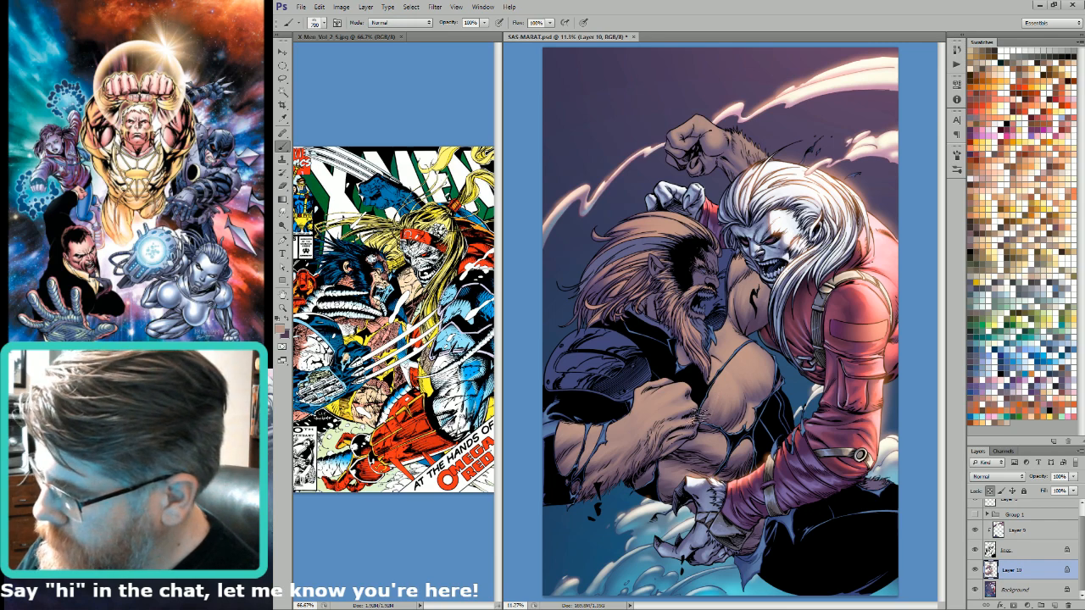
key(bracketleft)
key(bracketleft)
key(bracketleft)
key(bracketleft)
key(bracketleft)
key(bracketleft)
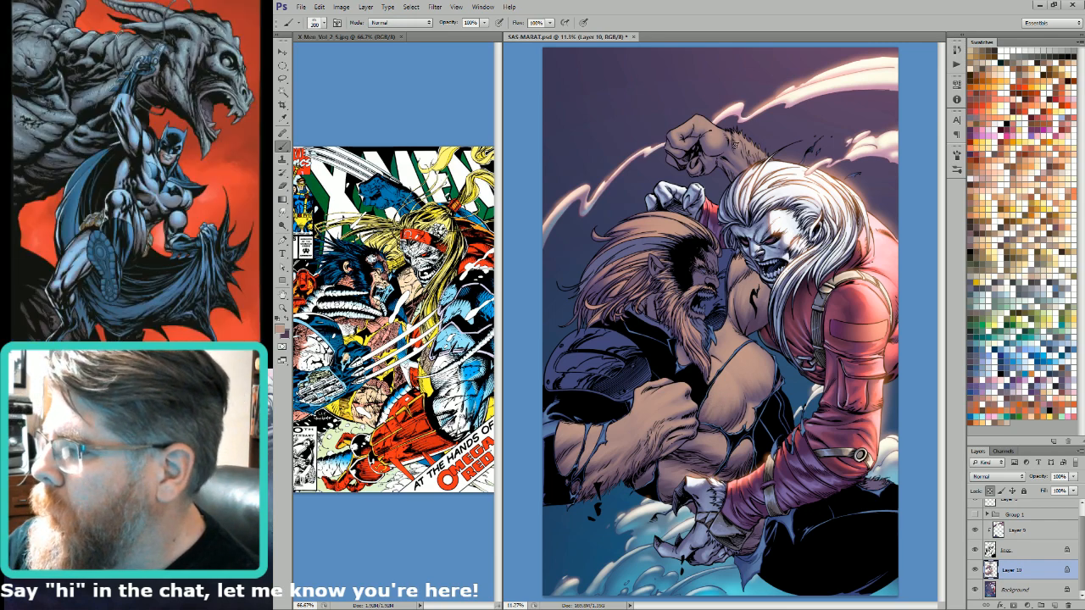
Step: Sample dark purple from the raised arm and texture its shadowed side with the brush at 700, then 400
alt+click(743, 158)
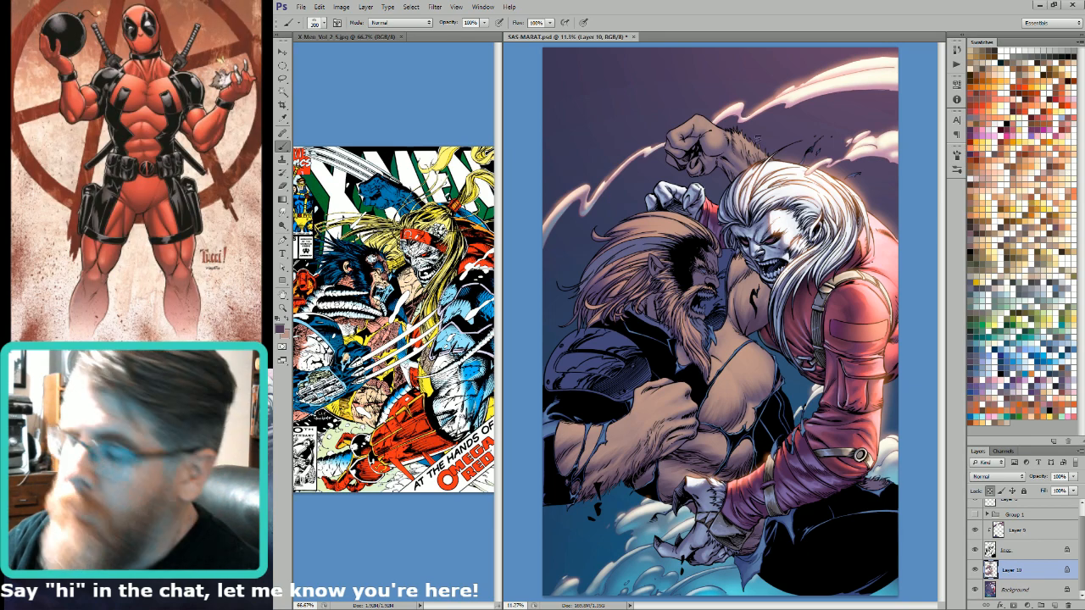
key(bracketright)
key(bracketright)
key(bracketright)
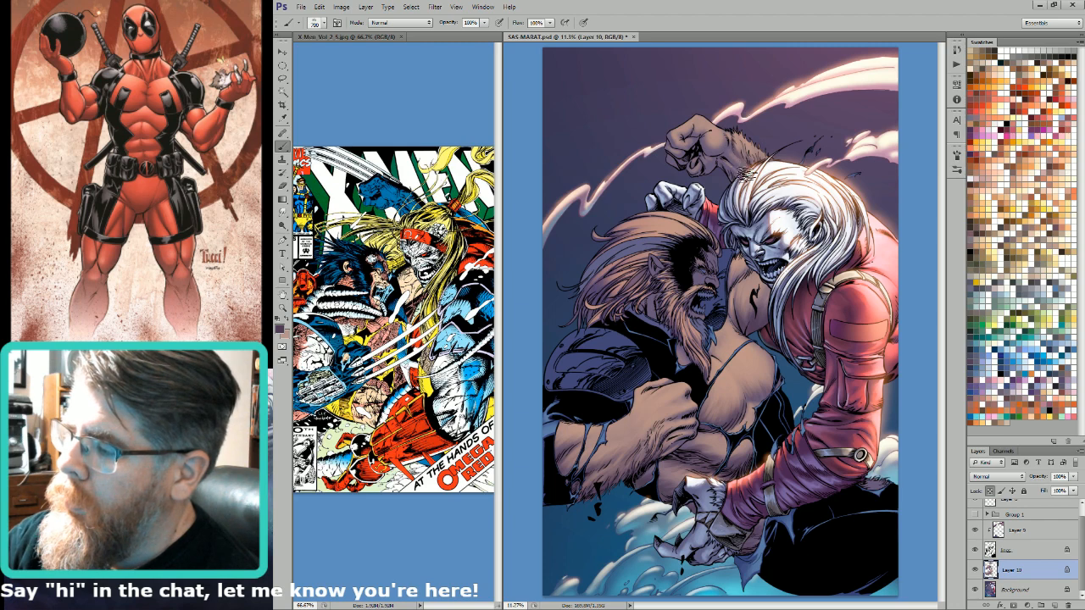
key(bracketright)
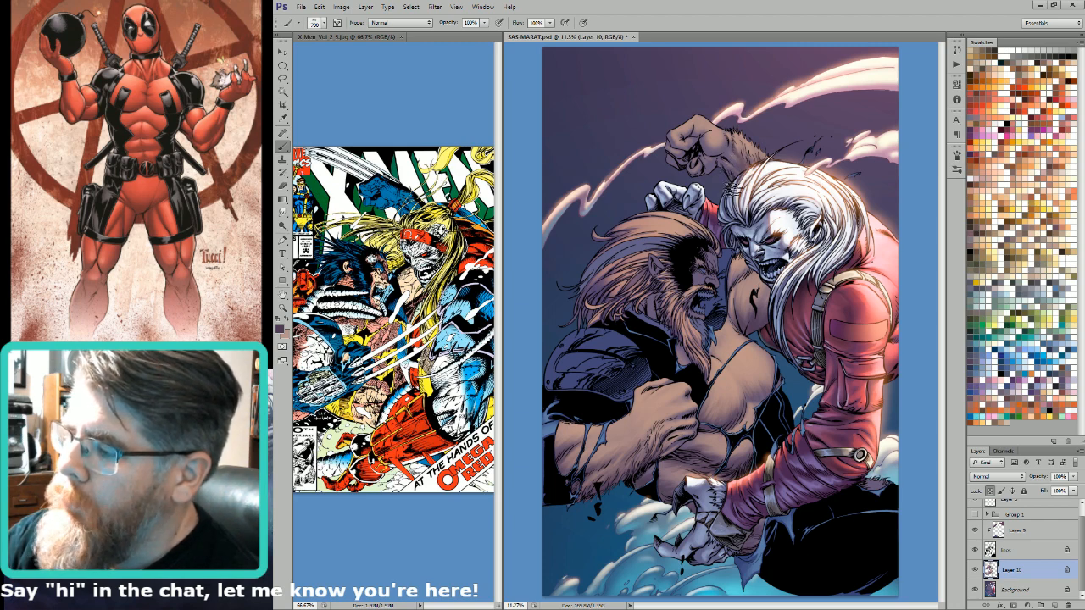
key(bracketleft)
key(bracketleft)
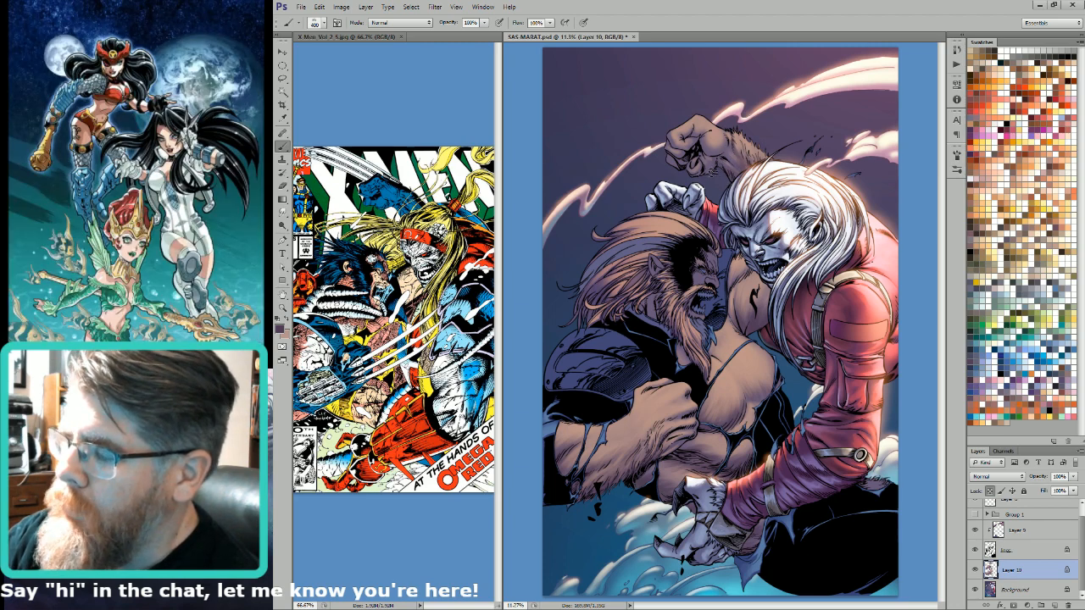
key(bracketleft)
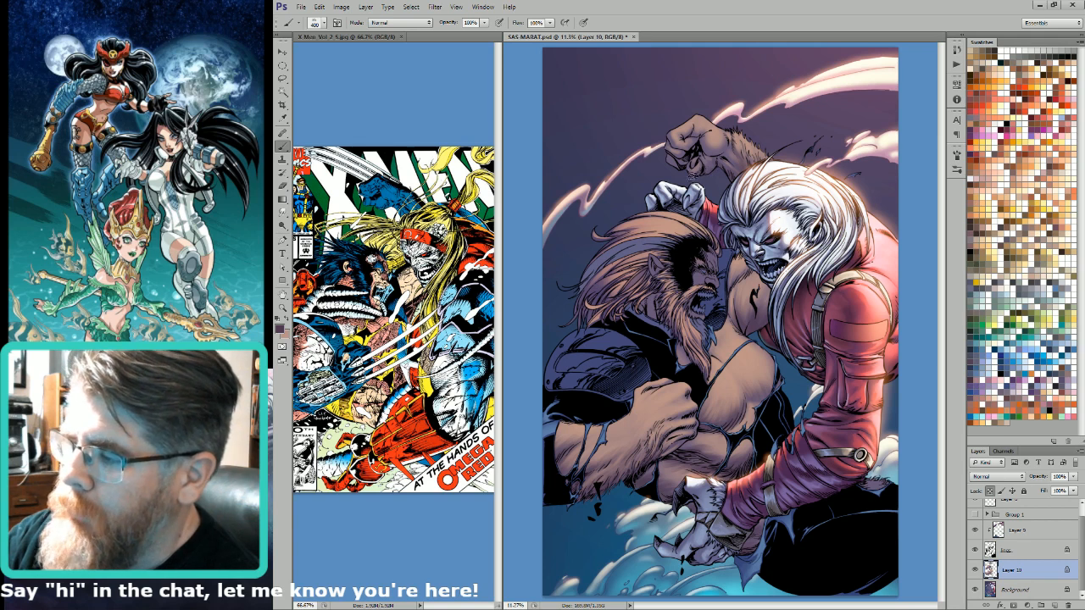
key(bracketleft)
key(bracketleft)
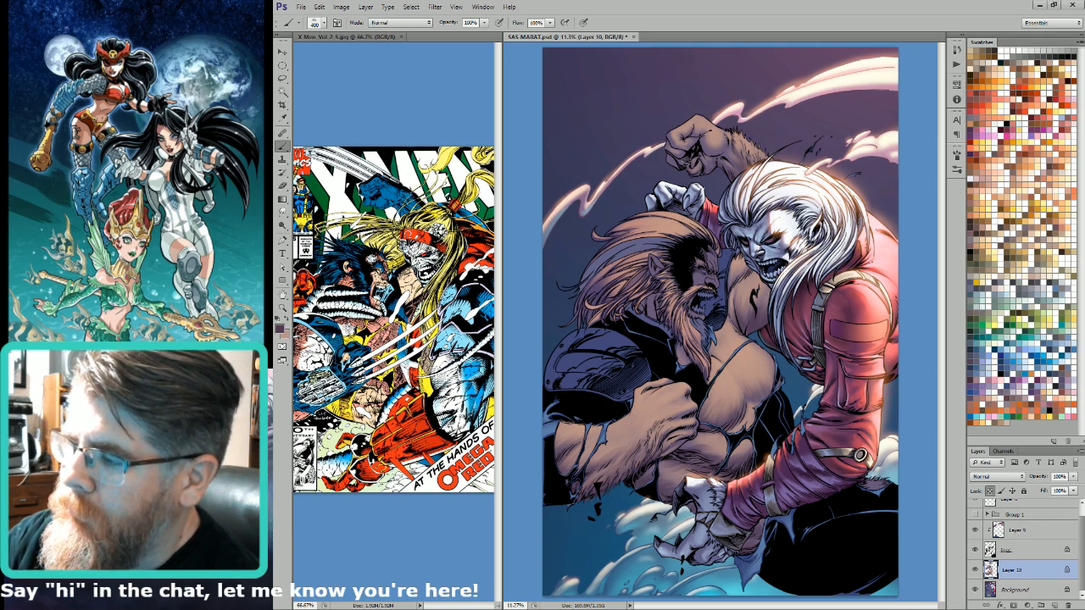
Step: Add dark purple hair strokes below the raised fist and along its arm, varying the brush between 250 and 500
key(bracketright)
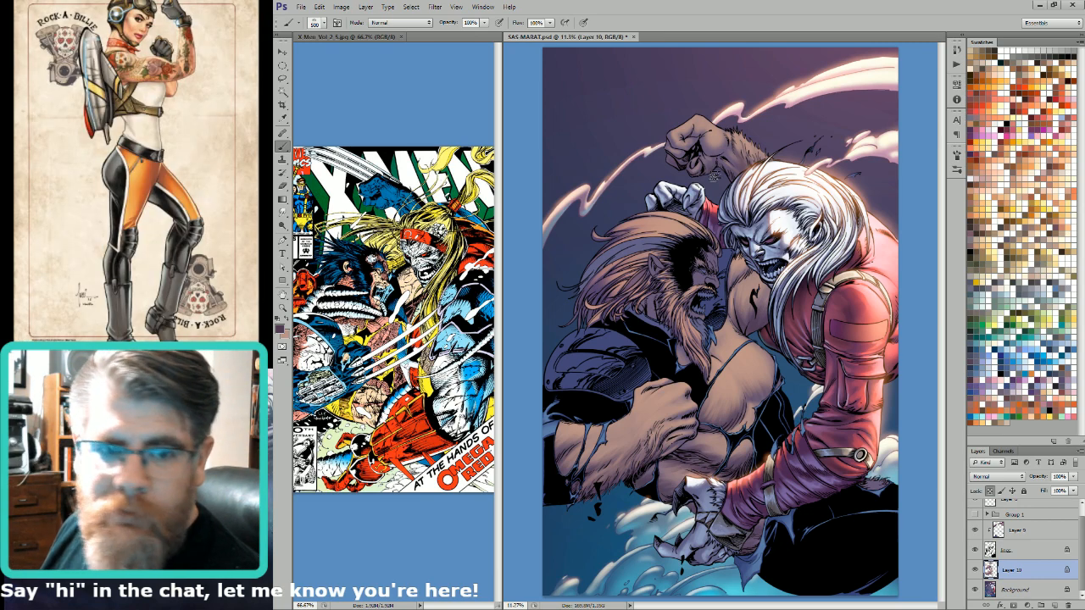
key(bracketleft)
key(bracketleft)
key(bracketleft)
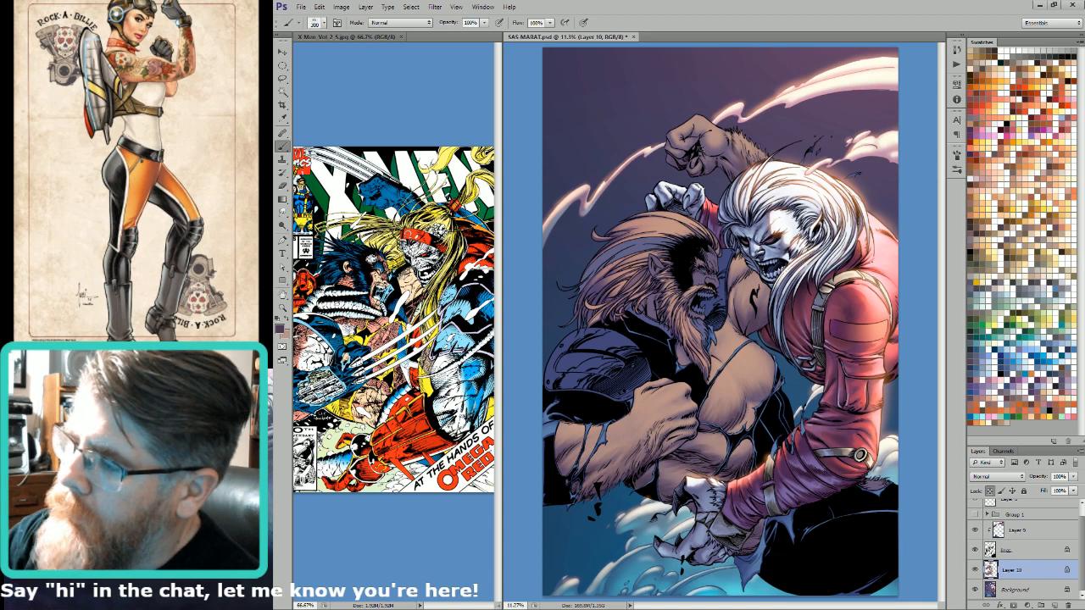
key(bracketleft)
key(bracketleft)
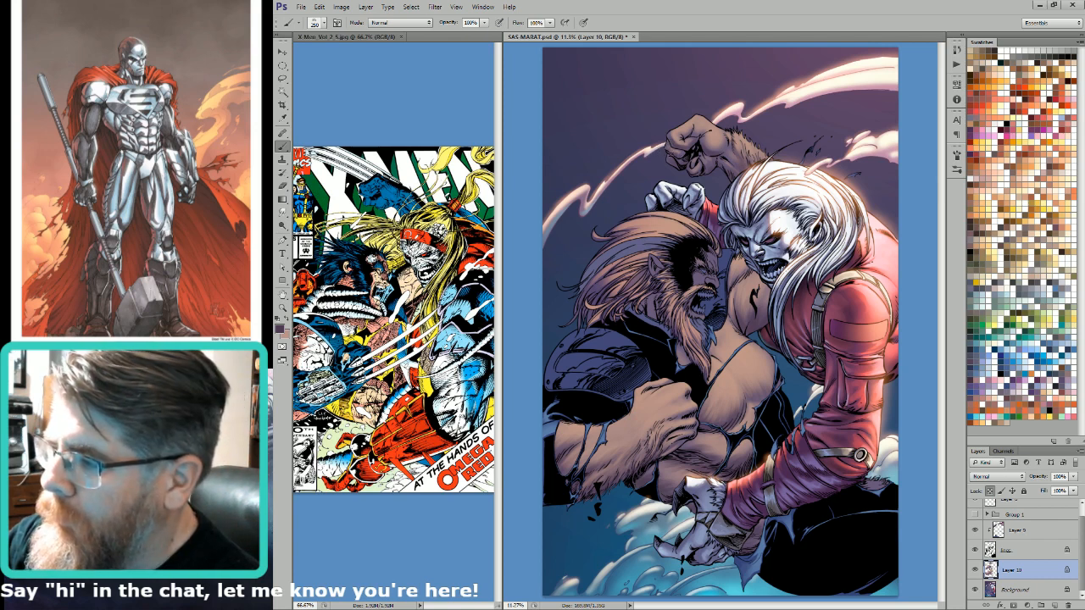
key(bracketright)
key(bracketright)
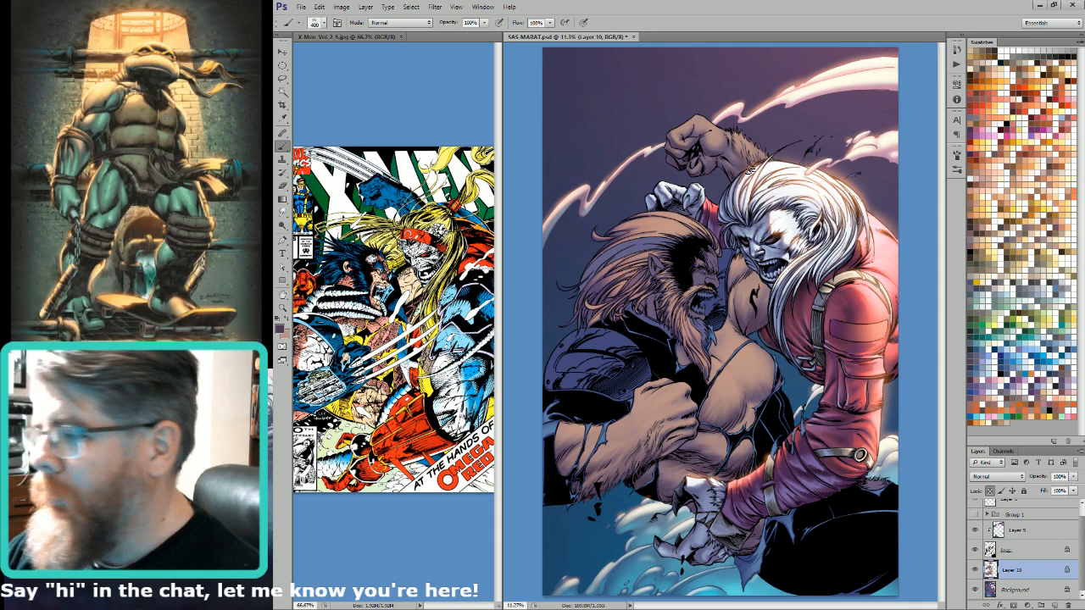
Step: Blend the hair texture on the raised arm and chest at size 400, alternating between sampled tan and dark purple
alt+click(738, 137)
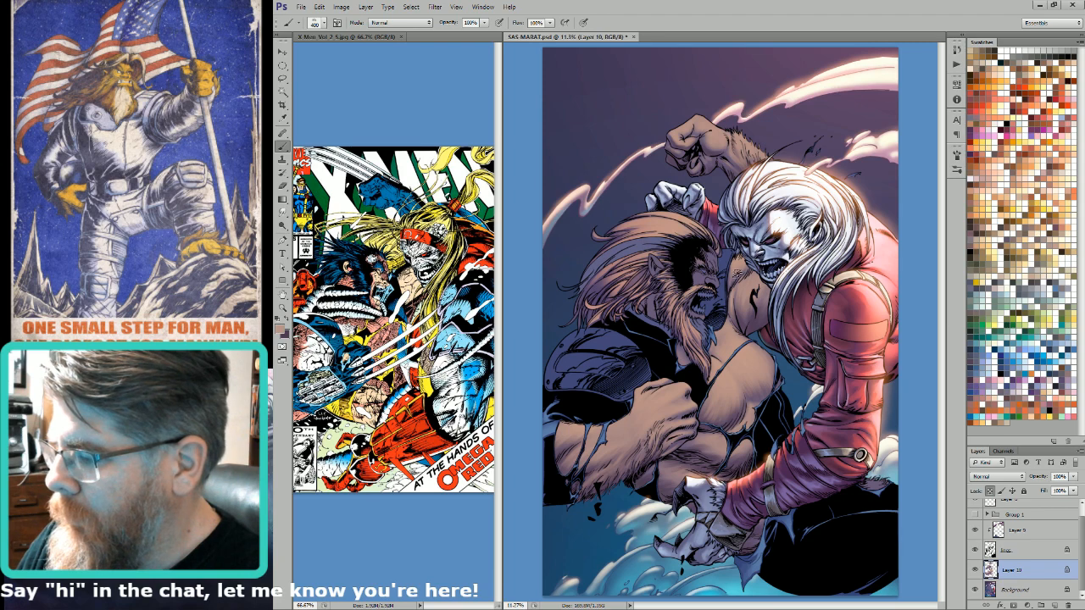
alt+click(729, 289)
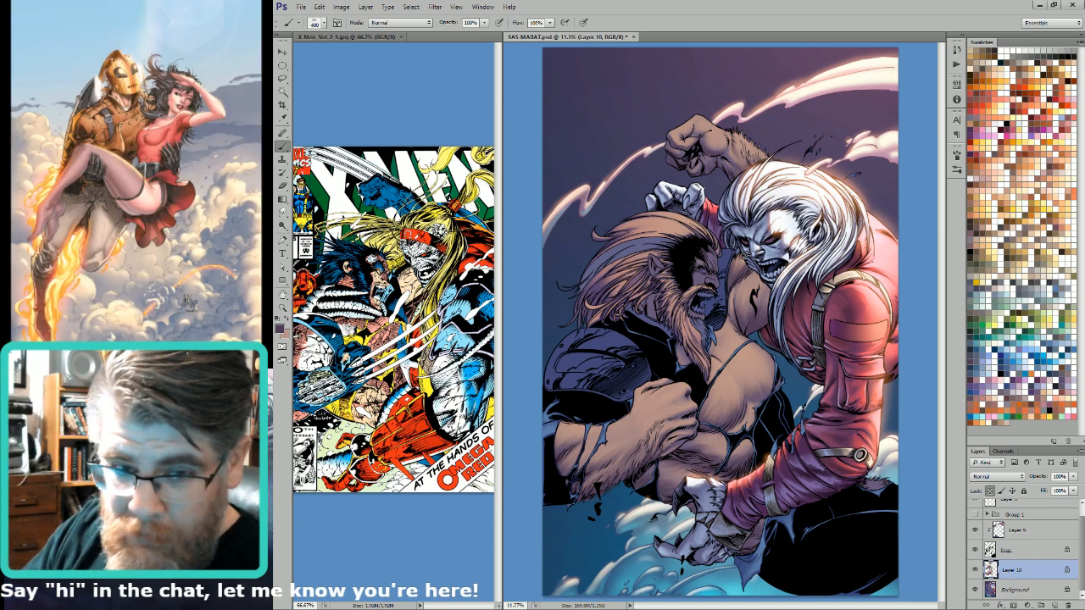
alt+click(739, 234)
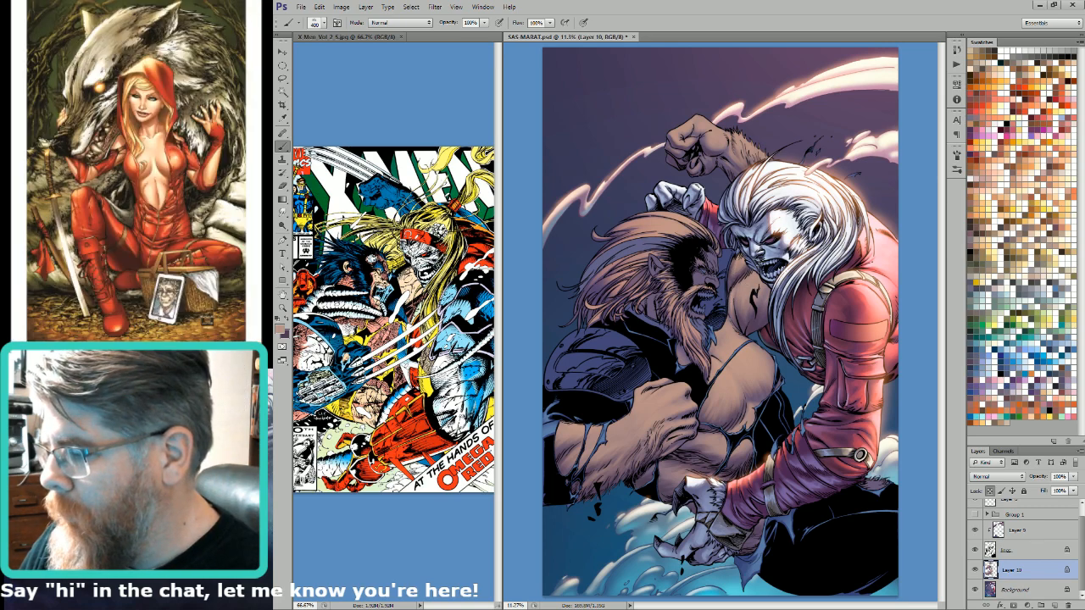
alt+click(748, 332)
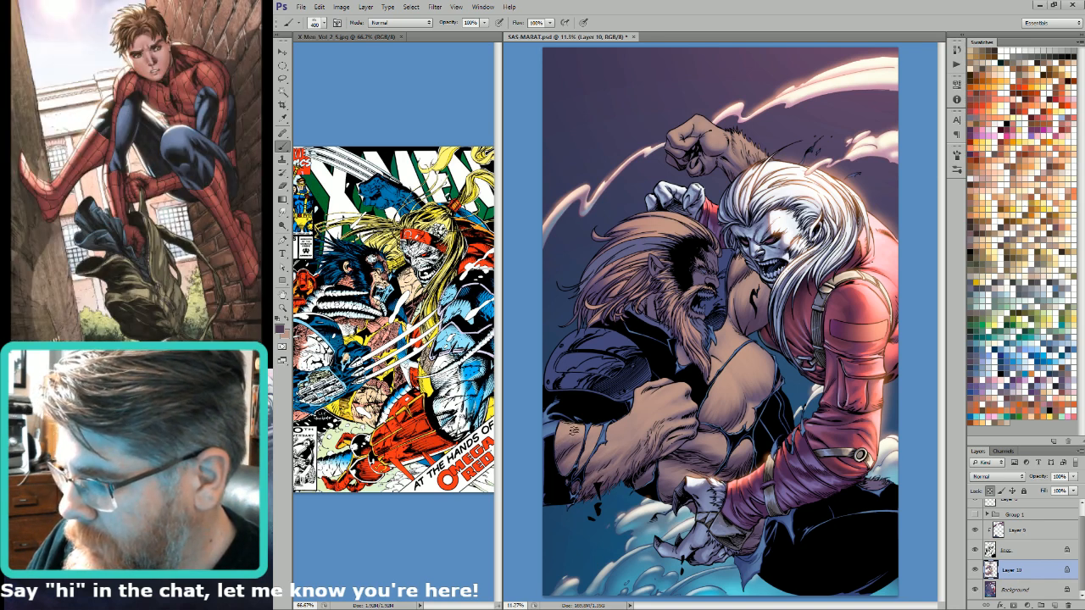
Step: Swap back to tan and texture the lower forearm with the brush enlarged to 600, then reduced for finer strokes
key(x)
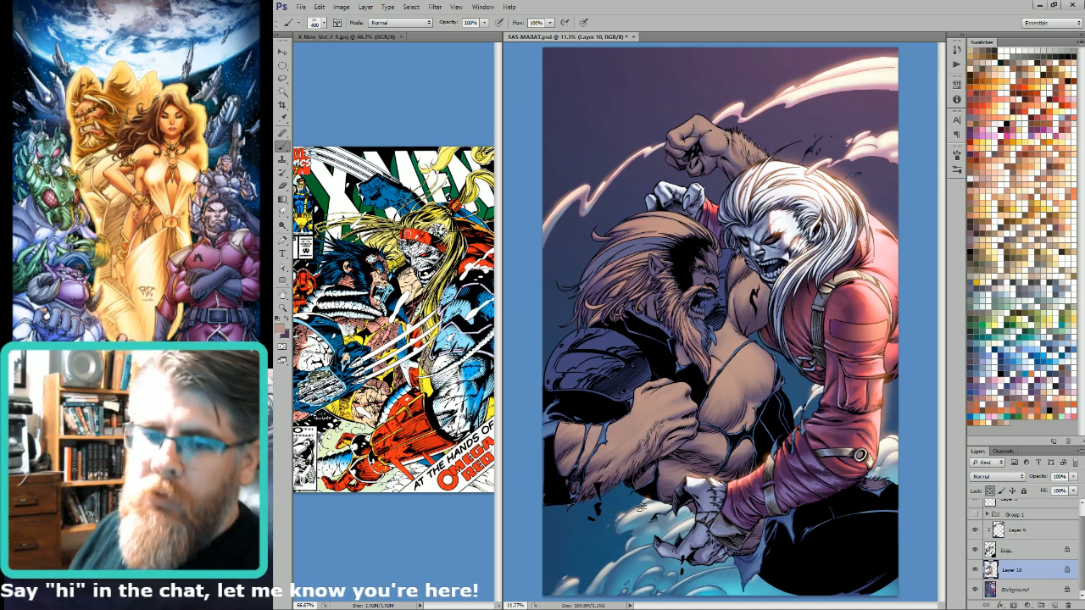
key(bracketright)
key(bracketright)
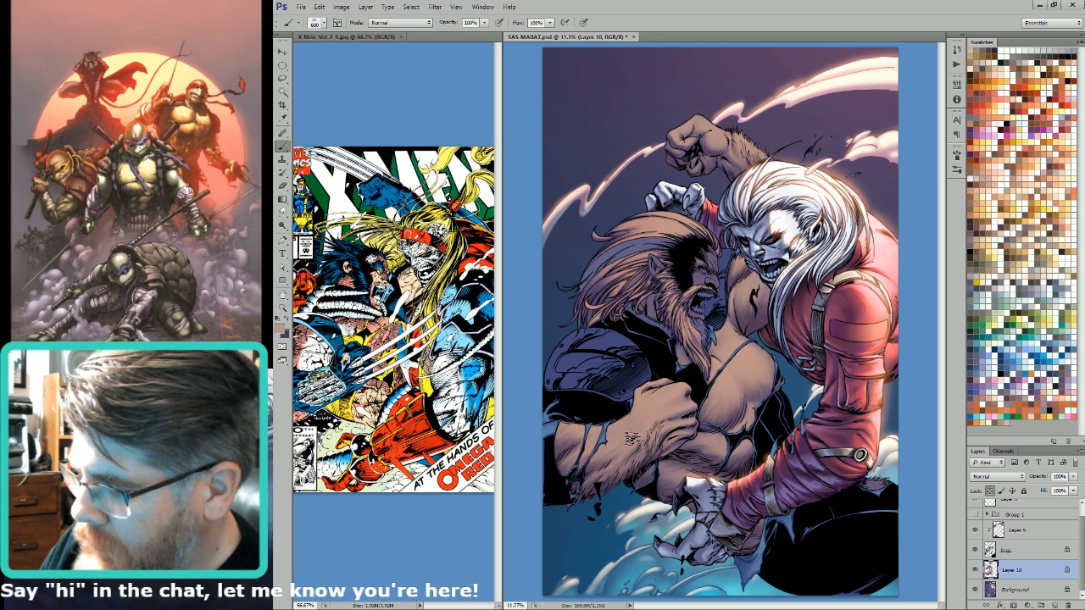
key(bracketleft)
key(bracketleft)
key(bracketleft)
key(bracketleft)
key(bracketleft)
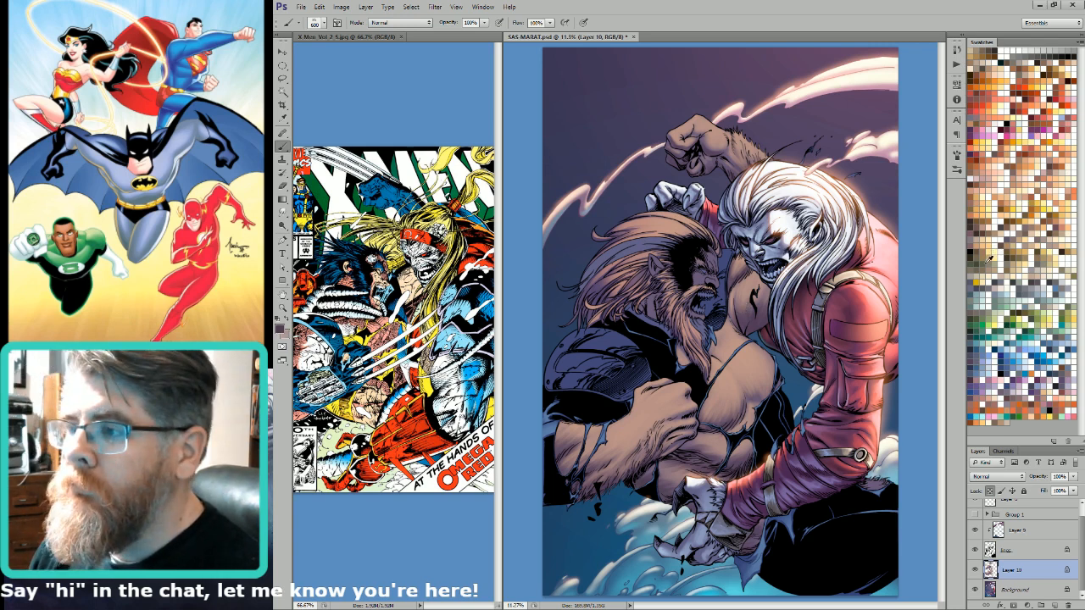
Step: Layer dark purple texture at 40% opacity over the chest and lower forearm with brush sizes from 600 to 1200
key(bracketright)
key(bracketright)
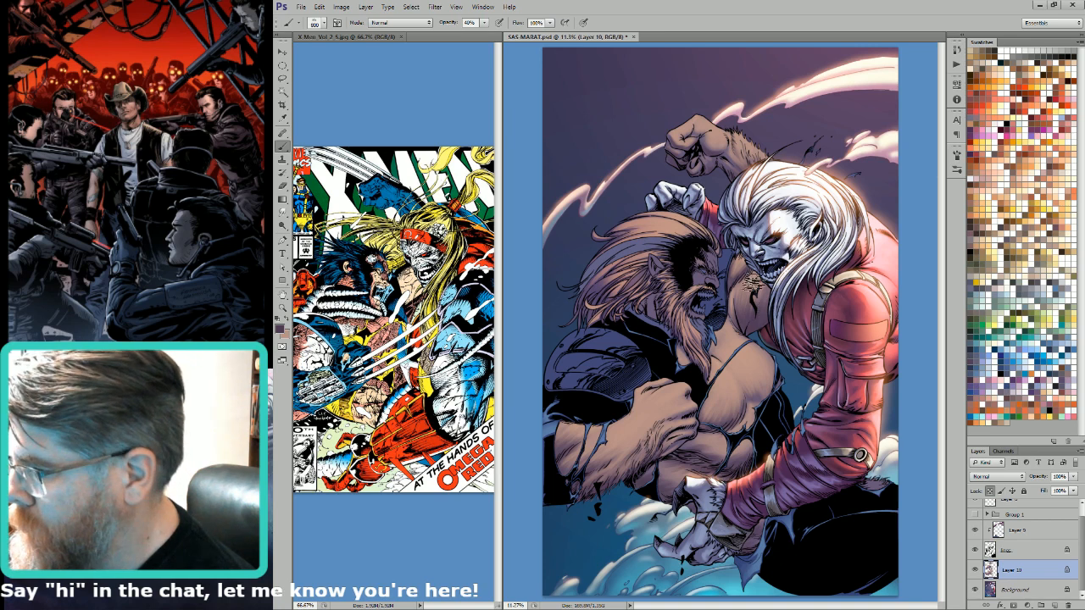
key(bracketleft)
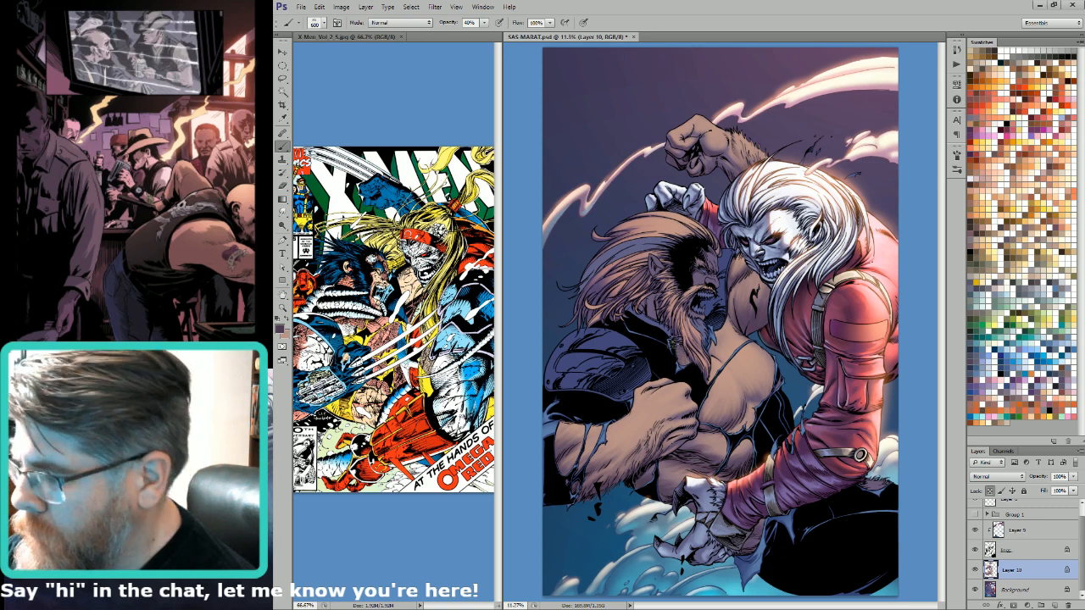
key(bracketright)
key(bracketright)
key(bracketright)
key(bracketright)
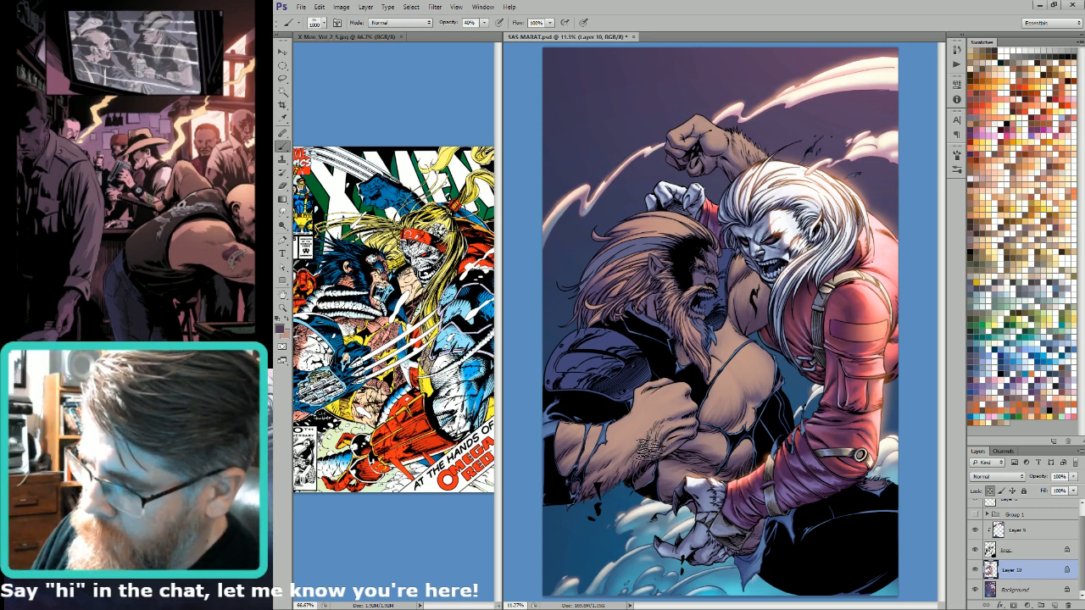
key(bracketright)
key(bracketright)
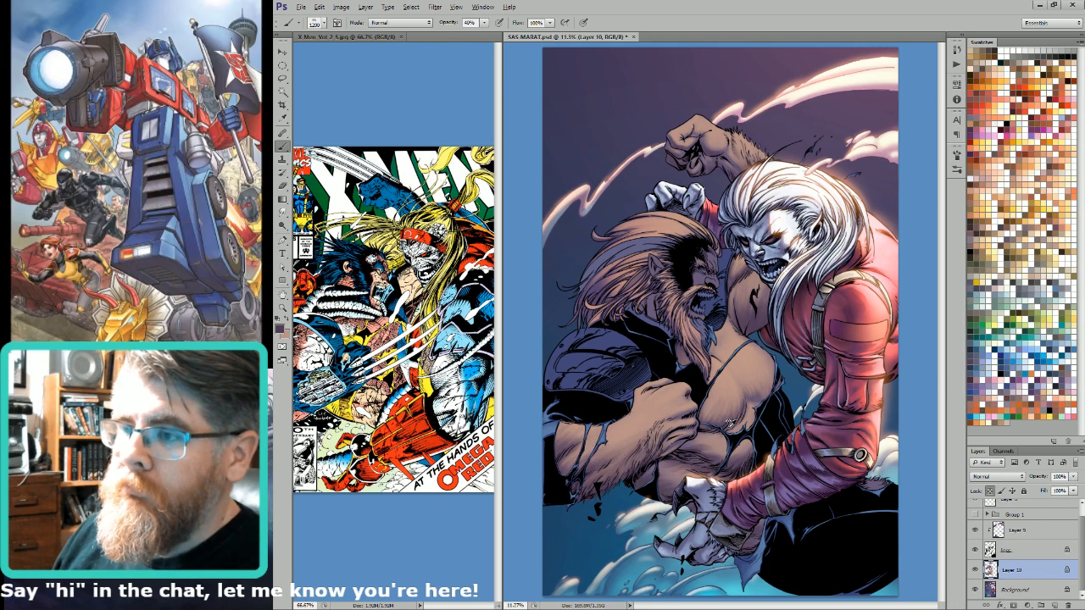
Step: Set the brush mode to Soft Light and glaze texture over the bearded figure's arms, enlarging the brush to 1500
key(shift+alt+f)
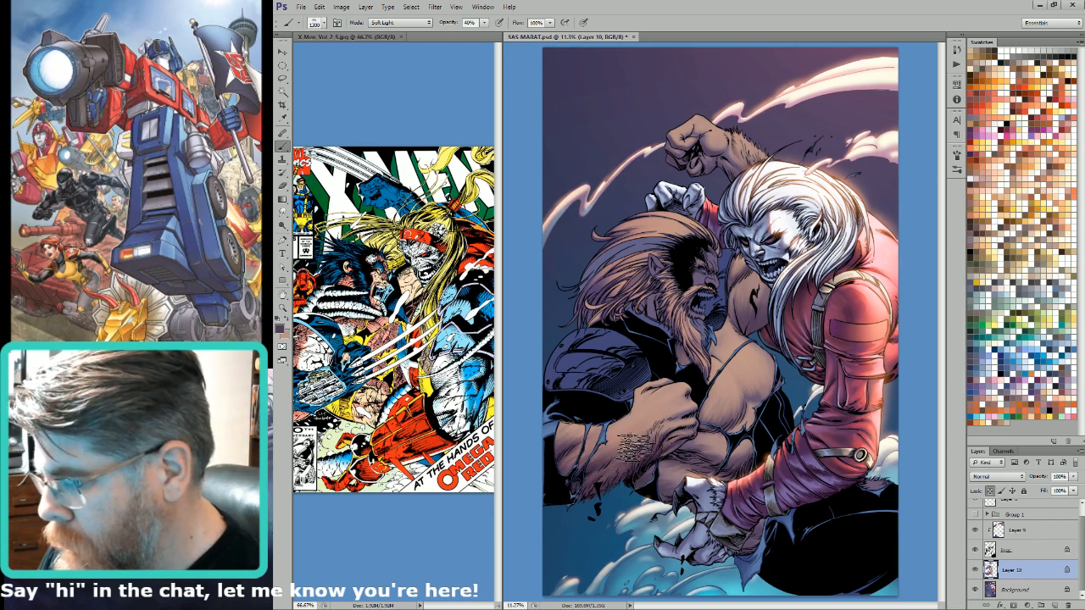
key(bracketleft)
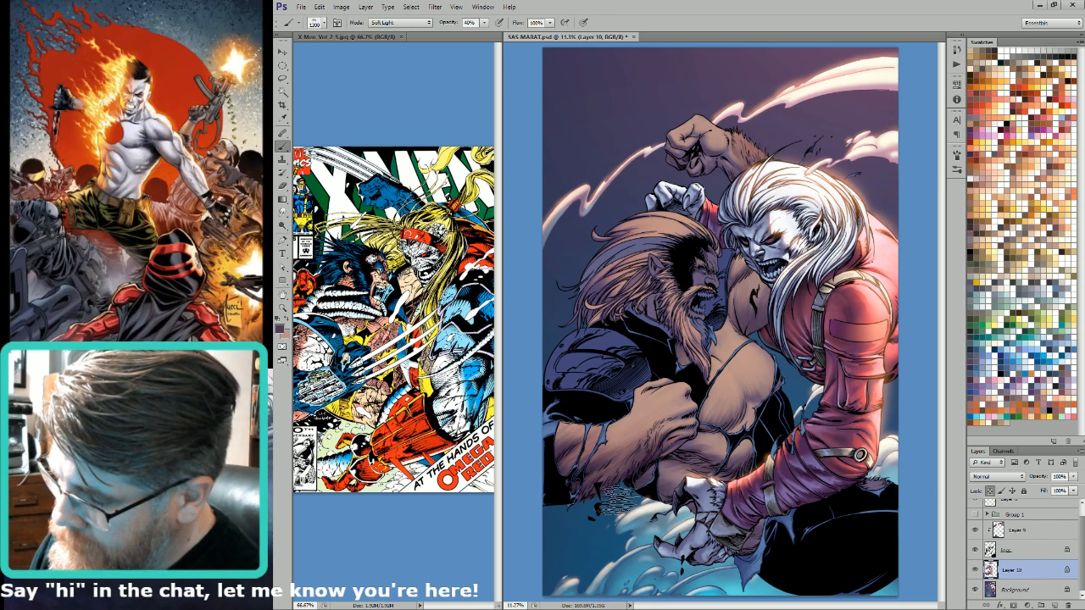
key(bracketright)
key(bracketright)
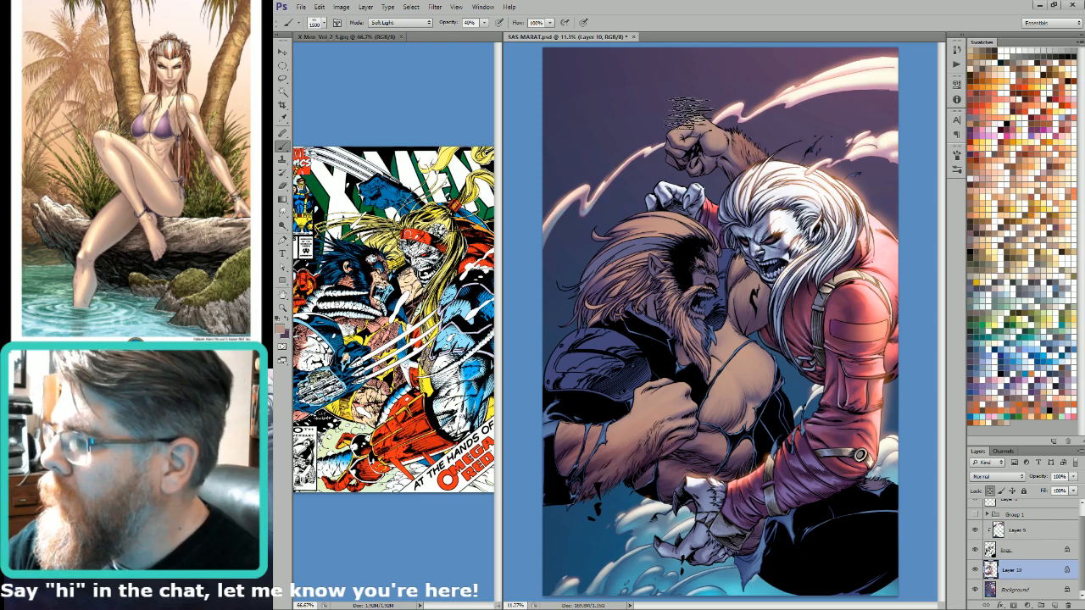
Step: Swap the foreground and background colours, reset the brush to Normal mode at 100% opacity, and save the document
key(x)
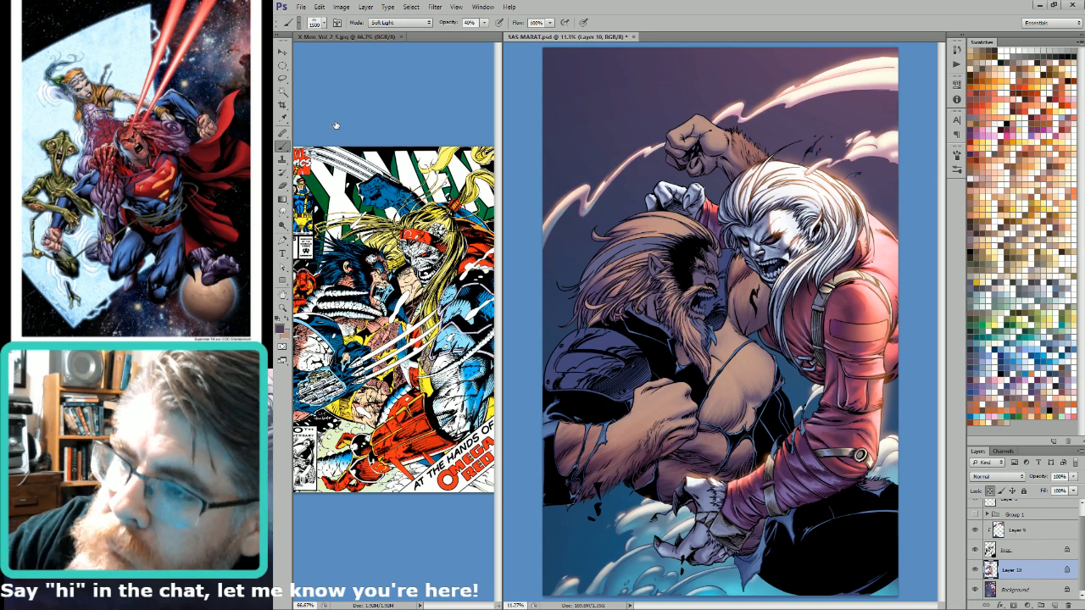
key(F2)
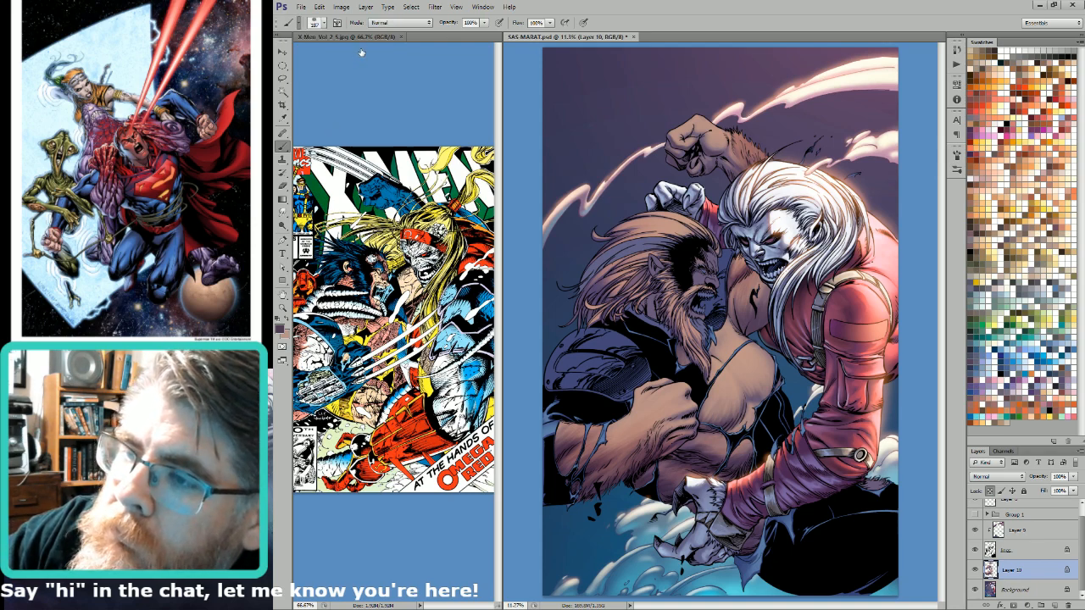
key(ctrl+s)
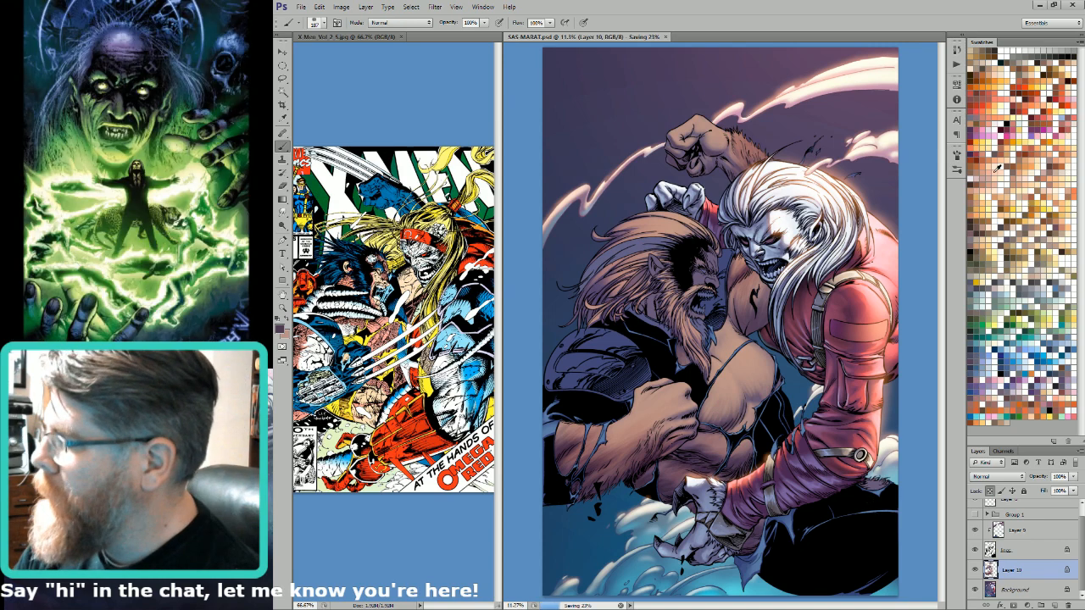
drag(747, 353, 753, 369)
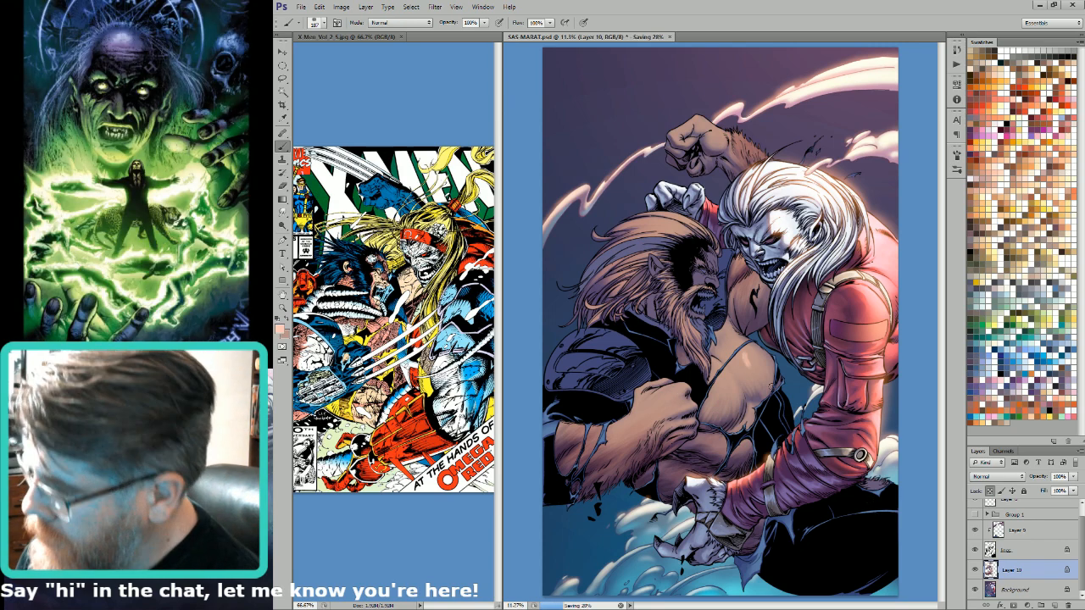
drag(777, 294, 711, 420)
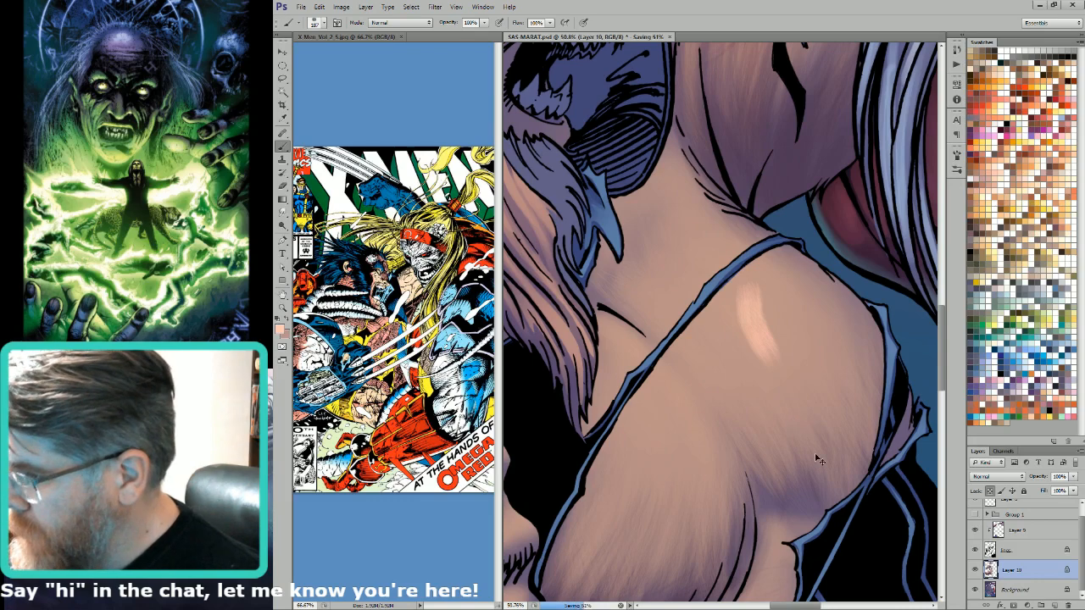
key(ctrl+z)
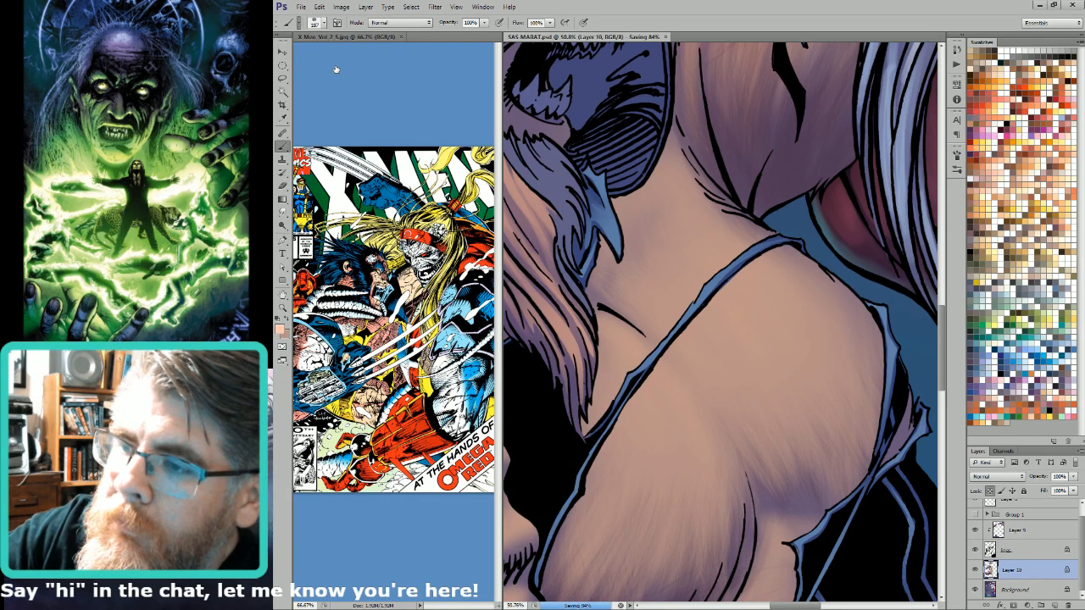
drag(745, 317, 768, 361)
key(])
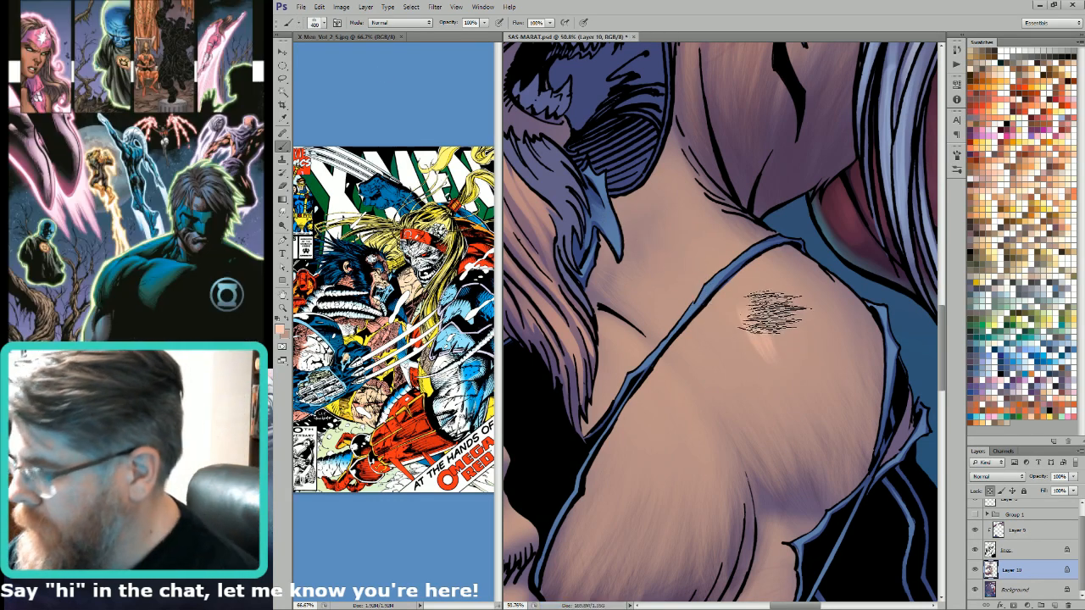
key(ctrl+z)
scroll(758, 308, down, 1)
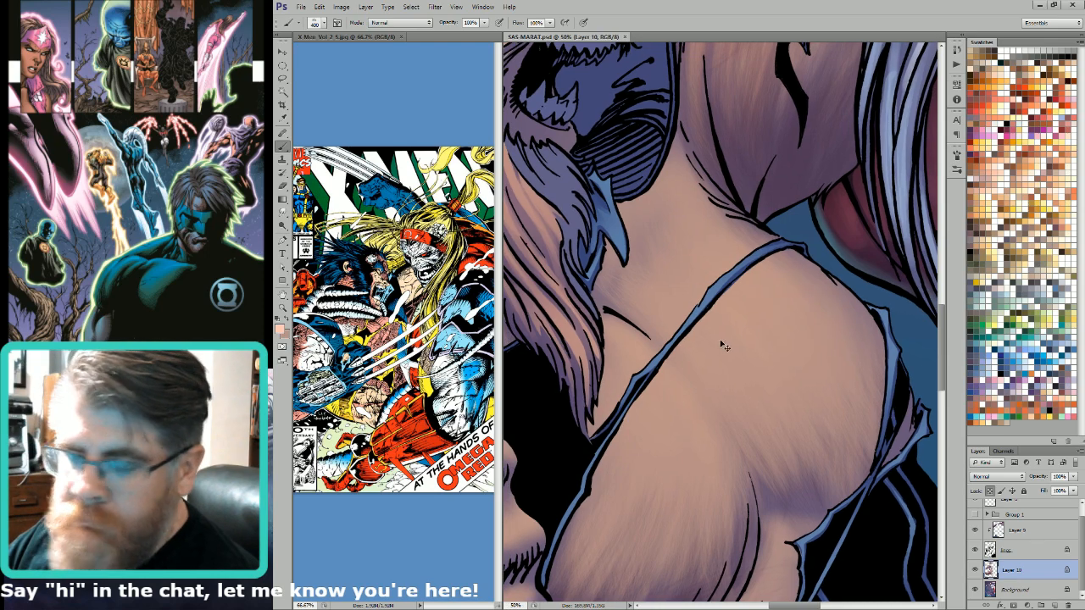
Step: Load the outline of Layer 10 as a selection and create a new layer above it
scroll(725, 346, down, 1)
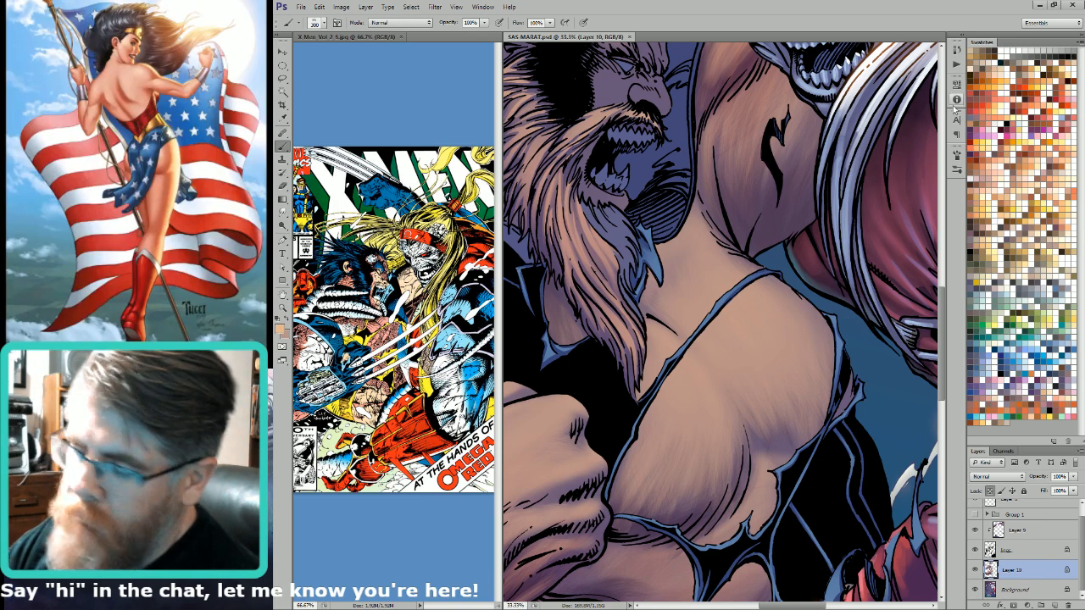
key(bracketleft)
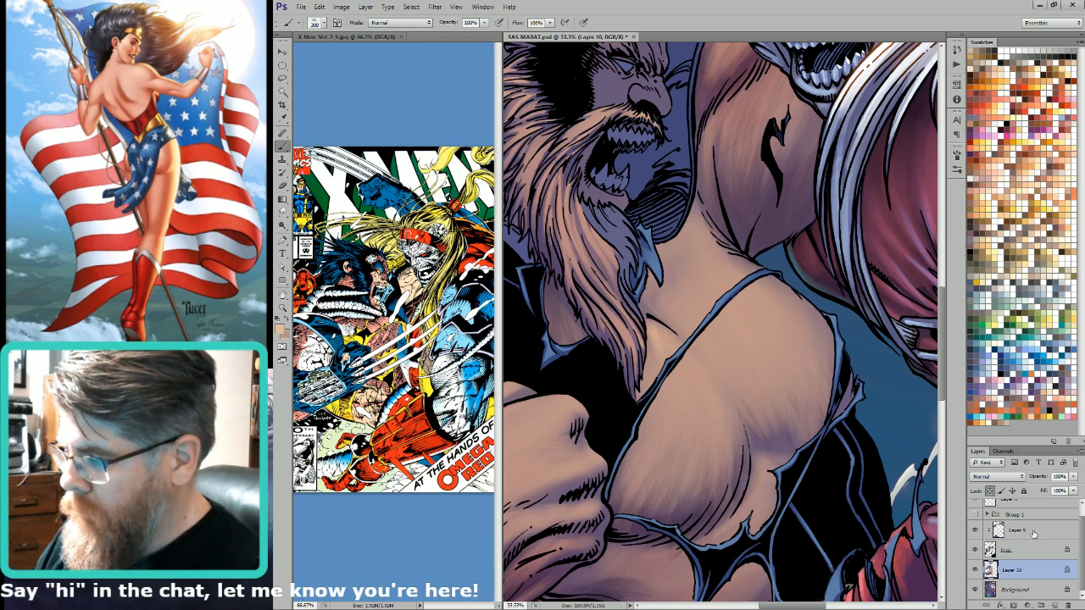
ctrl+click(990, 570)
click(1051, 604)
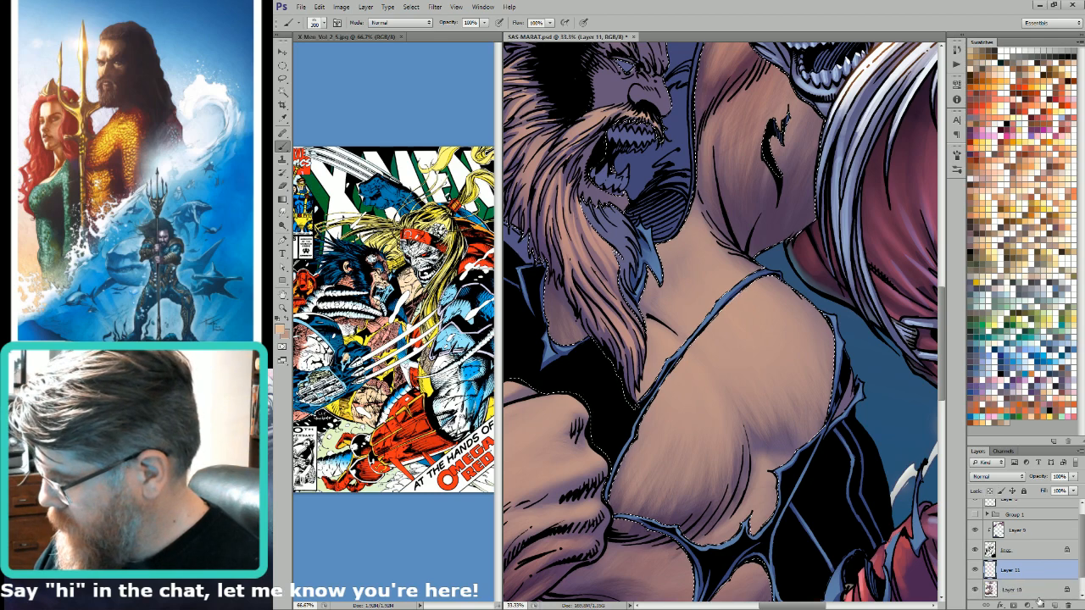
Step: Refine the selection to the bearded figure's skin using the flats in the Alpha 4 channel and apply it as the new layer's mask
key(ctrl+6)
key(w)
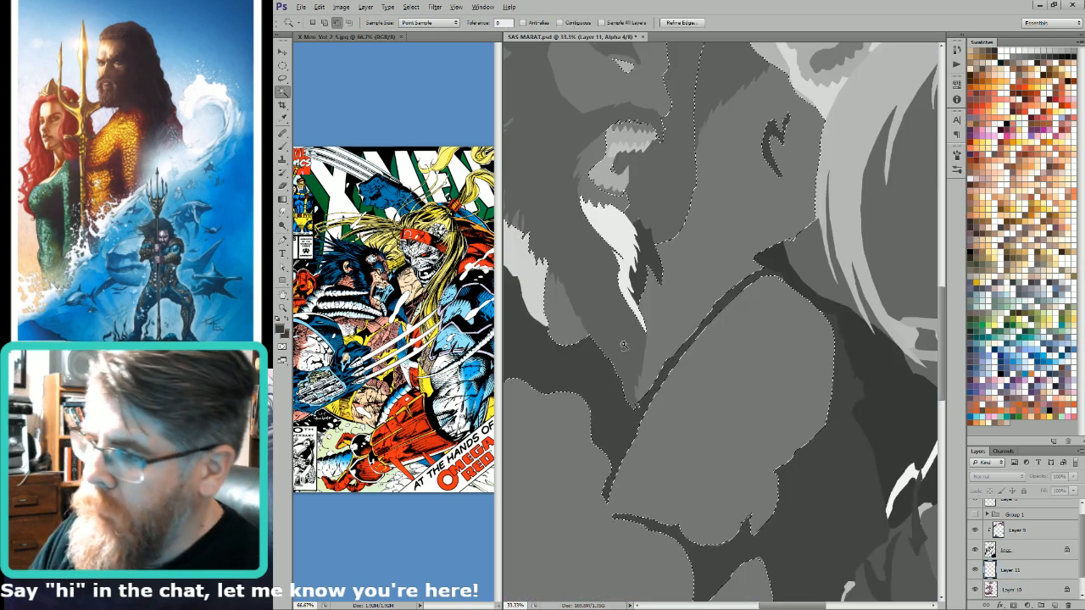
click(655, 343)
key(ctrl+2)
click(1016, 605)
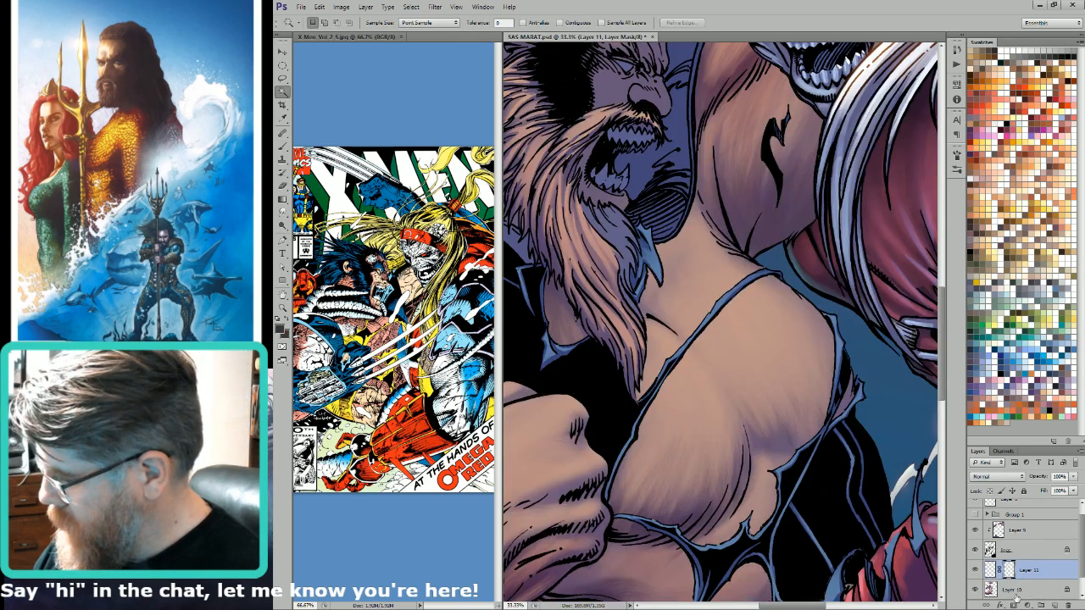
key(ctrl+2)
Step: Paint warm light-tan highlight texture on the bearded figure's near chest muscle and beside the beard with the brush at size 300
key(b)
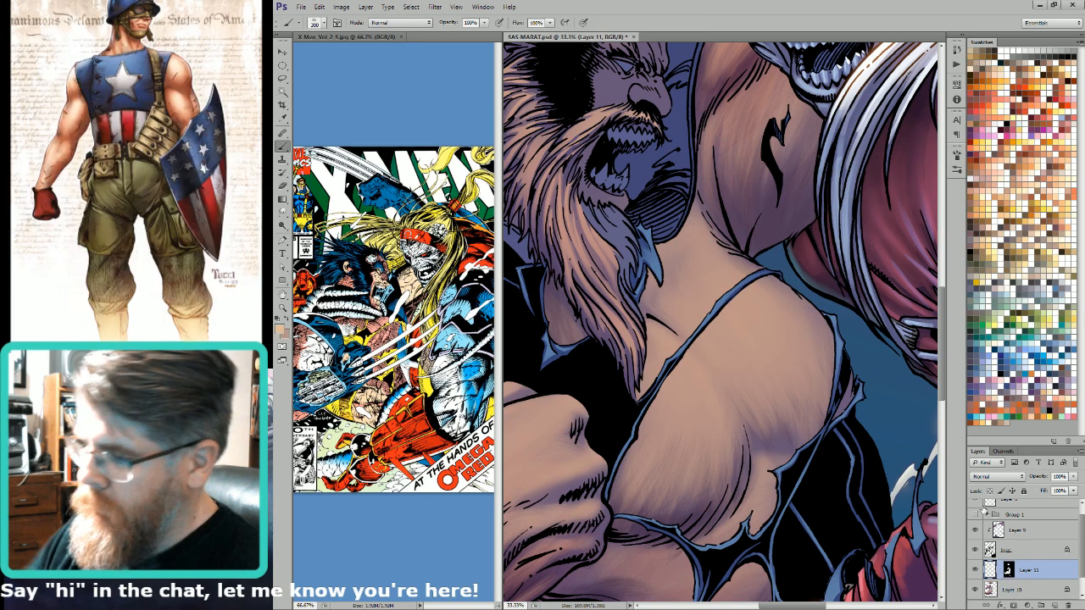
key(])
mouse_move(687, 362)
mouse_down()
mouse_move(661, 335)
mouse_move(684, 360)
mouse_move(653, 323)
mouse_move(650, 339)
mouse_move(659, 327)
mouse_move(717, 409)
mouse_move(689, 351)
mouse_move(719, 391)
mouse_move(689, 356)
mouse_move(713, 403)
mouse_up()
key(])
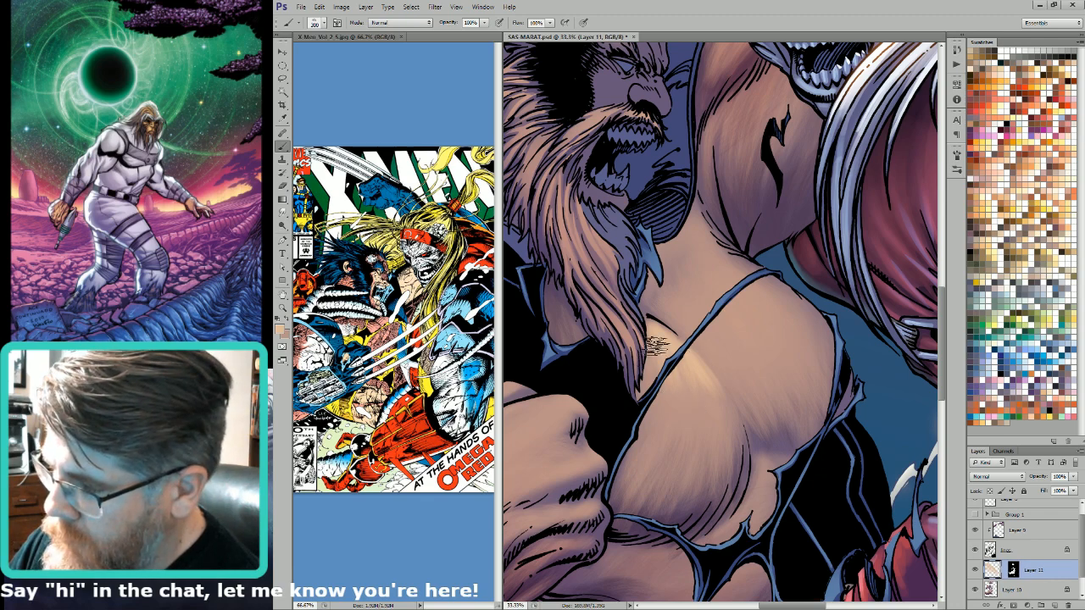
mouse_move(648, 343)
mouse_down()
mouse_move(655, 380)
mouse_move(732, 437)
mouse_up()
Step: Extend the highlight into the skin between the beard and the chest strap, reducing the brush from size 500 to 250
key(])
key(])
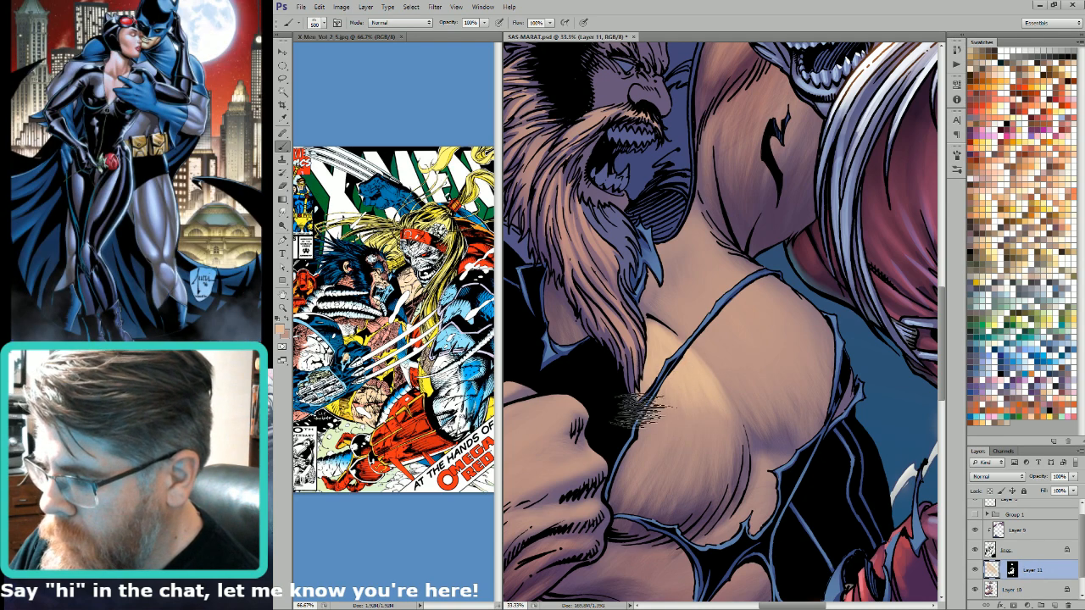
drag(651, 337, 657, 359)
key(bracketleft)
key(bracketleft)
key(bracketleft)
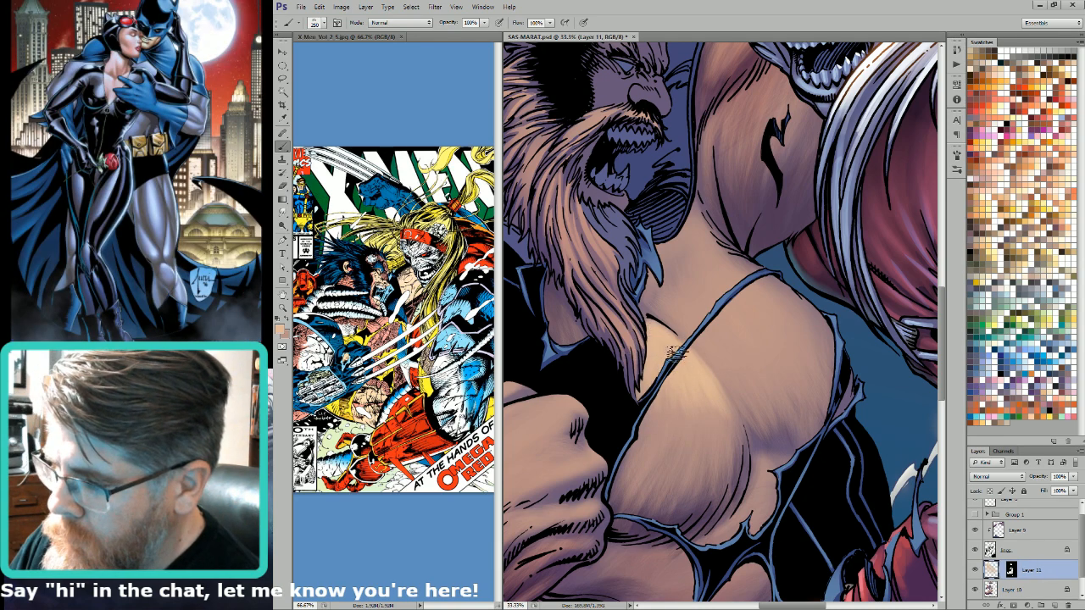
Step: Build up the light-tan texture across the near chest muscle with the brush enlarged to 500
key(bracketright)
key(bracketright)
key(bracketright)
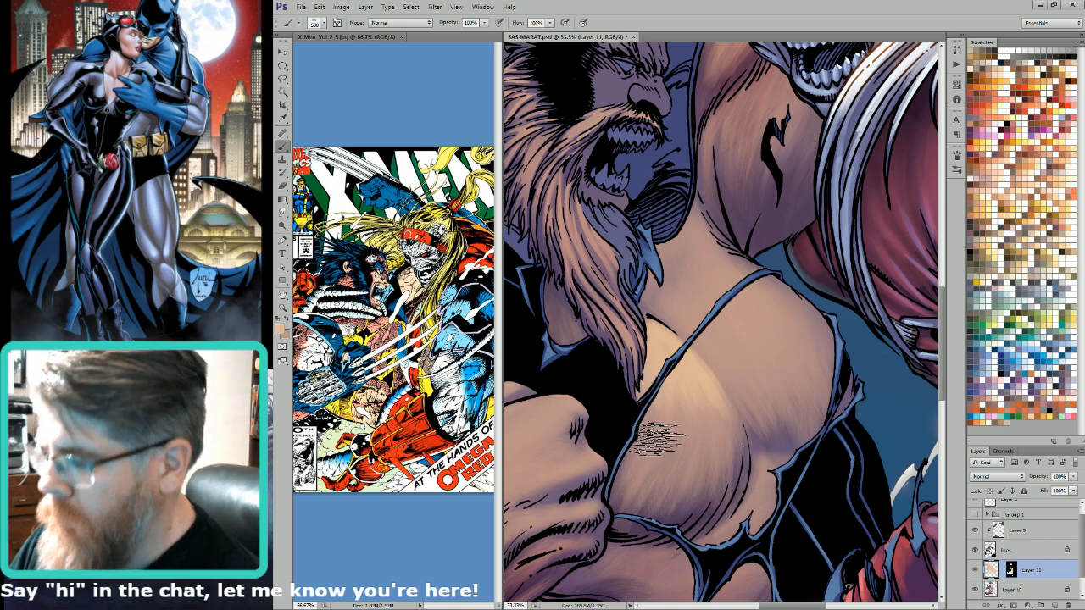
mouse_move(658, 440)
mouse_down()
mouse_move(657, 389)
mouse_move(675, 419)
mouse_up()
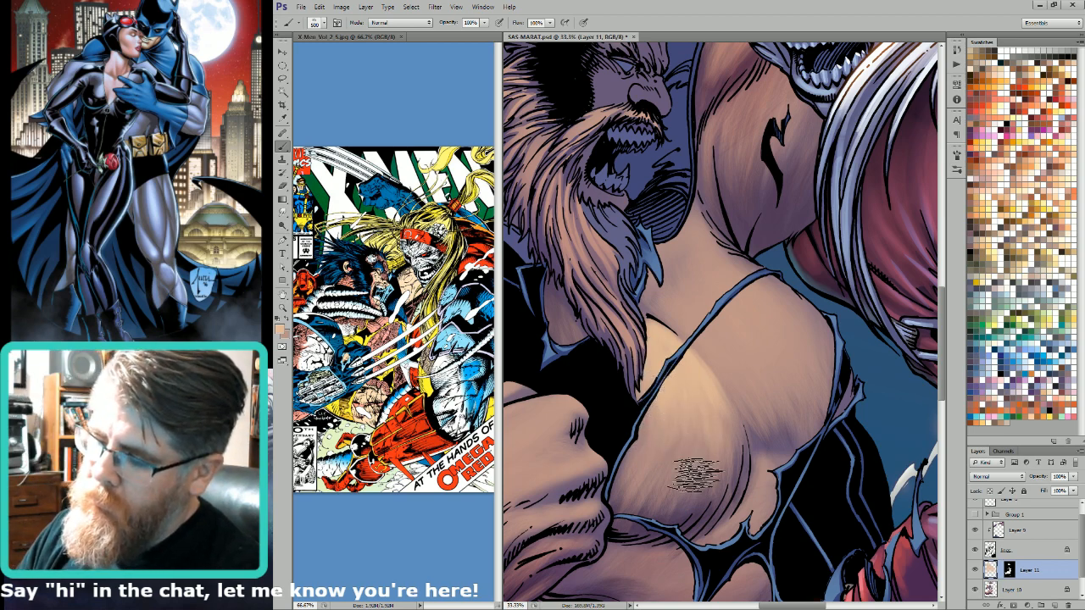
Step: Brighten the far chest muscle and upper chest with broader light-tan texture, using brush sizes up to 800
scroll(703, 360, down, 1)
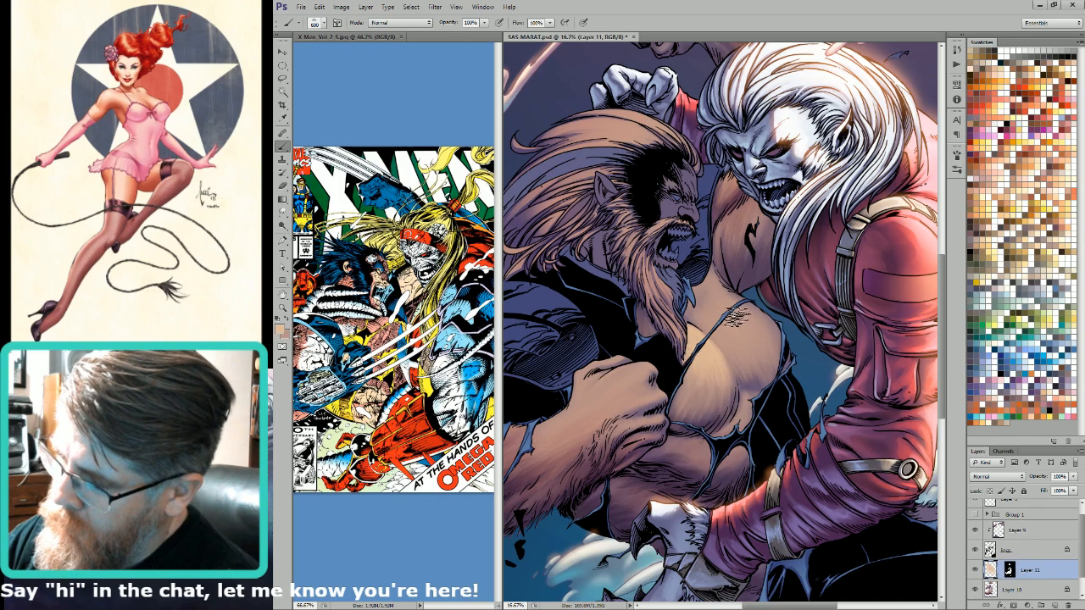
key(bracketright)
key(bracketright)
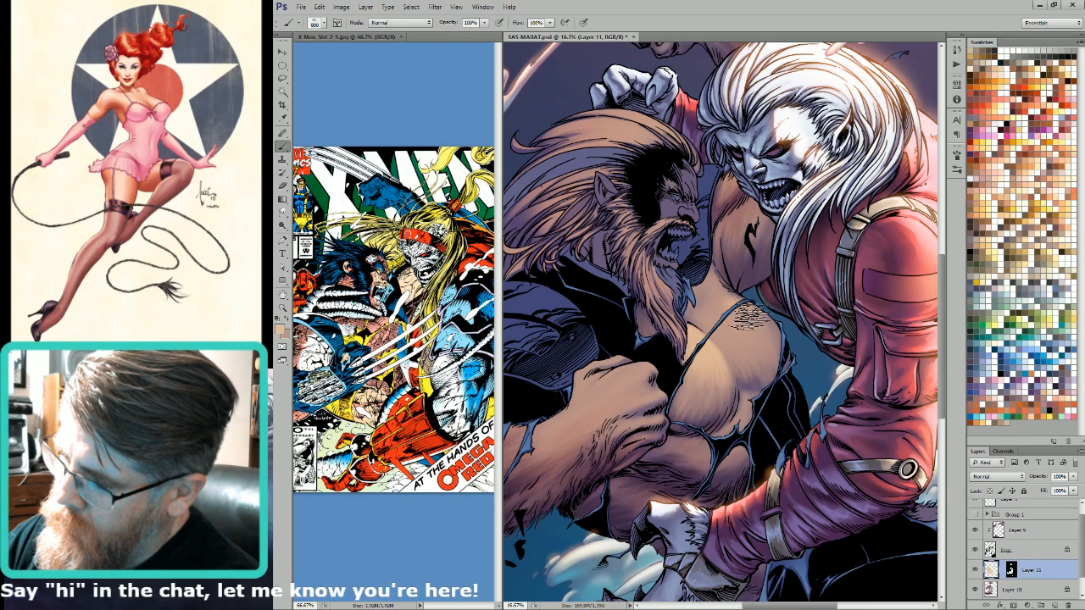
key(bracketright)
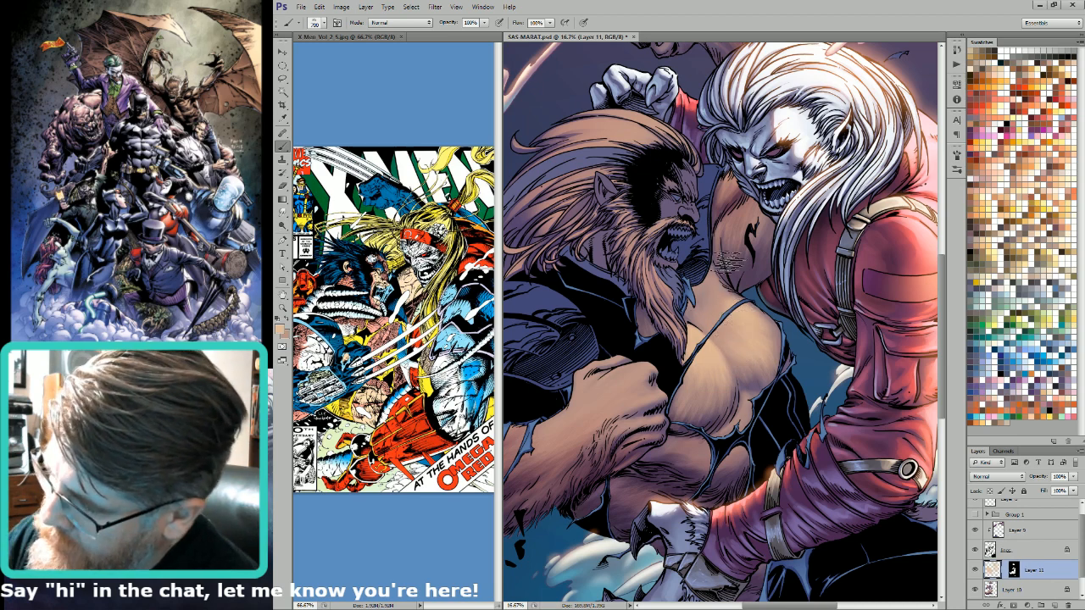
Step: Paint soft skin highlights on the bearded figure's neck and upper chest on Layer 11, using brush sizes of about 300 to 600
key(bracketleft)
key(bracketleft)
key(bracketleft)
key(bracketleft)
key(bracketleft)
key(bracketleft)
key(bracketleft)
key(bracketright)
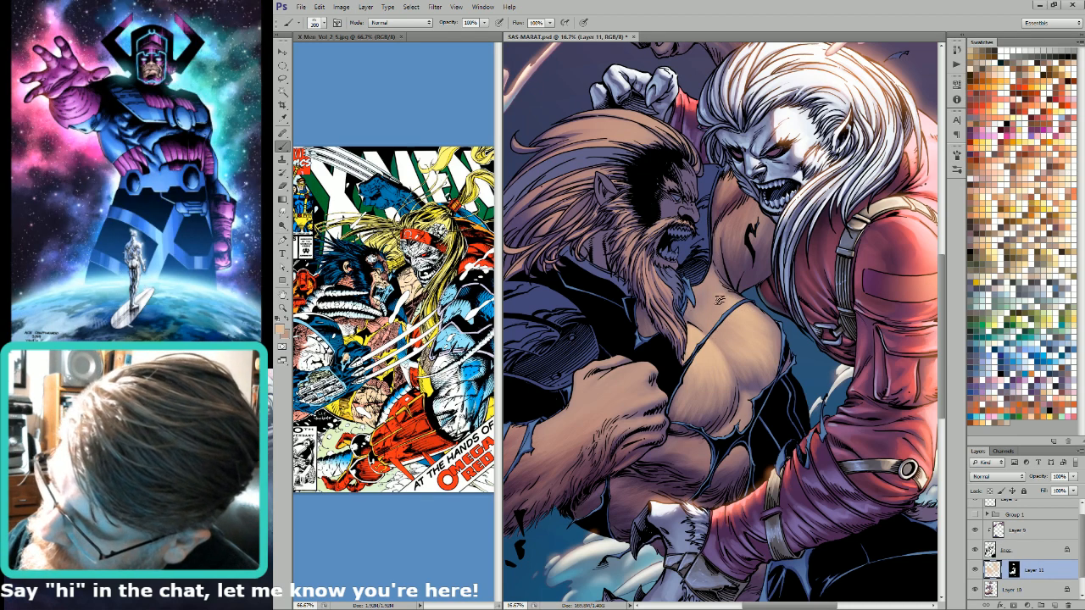
key(bracketright)
key(bracketright)
key(bracketright)
key(bracketright)
key(bracketright)
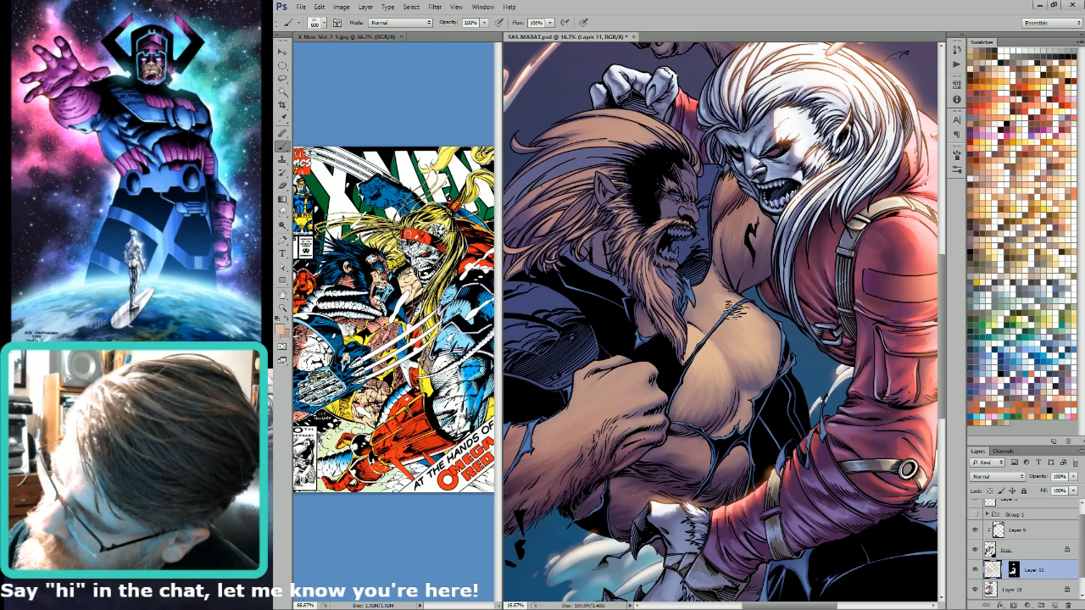
Step: Paint fine highlight strokes on the chest with a small brush of about 70 to 125, undoing the last stroke
key(bracketleft)
key(bracketleft)
key(bracketleft)
key(bracketleft)
key(bracketleft)
key(bracketleft)
key(bracketleft)
key(bracketleft)
key(bracketleft)
key(bracketleft)
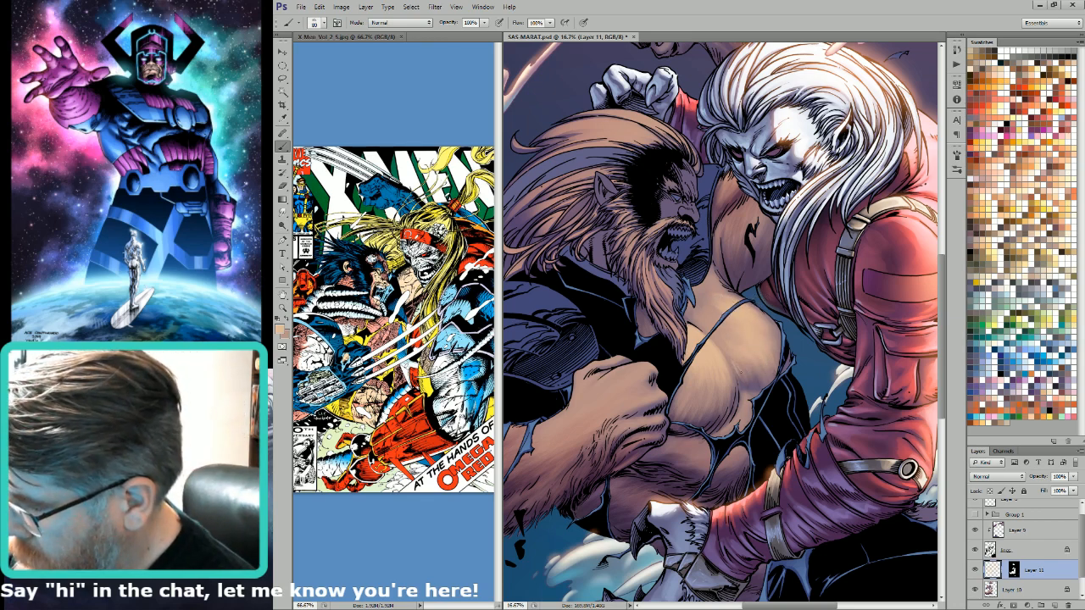
key(bracketright)
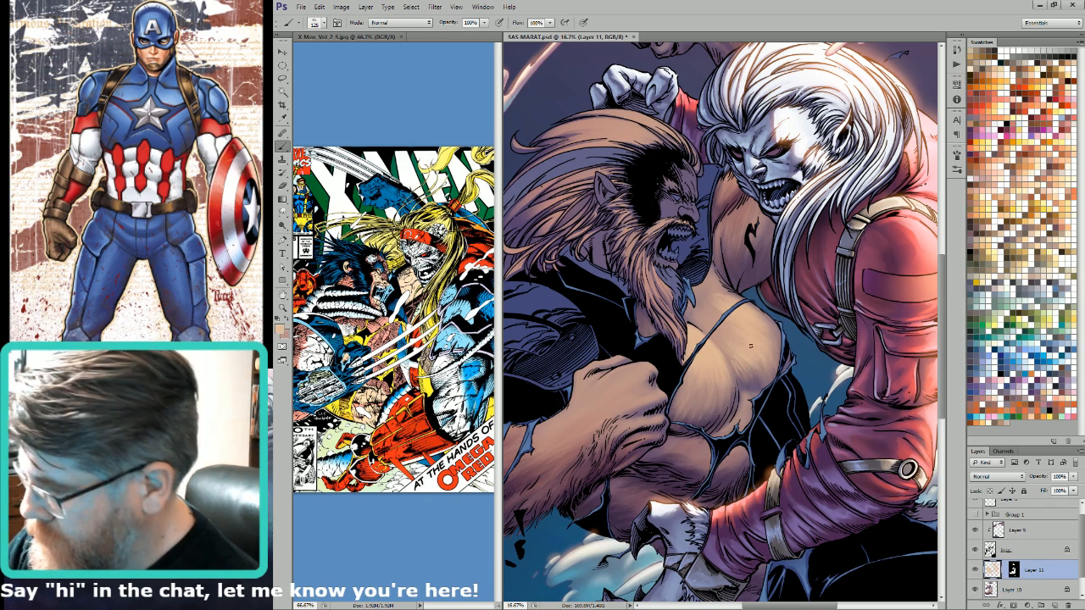
key(bracketleft)
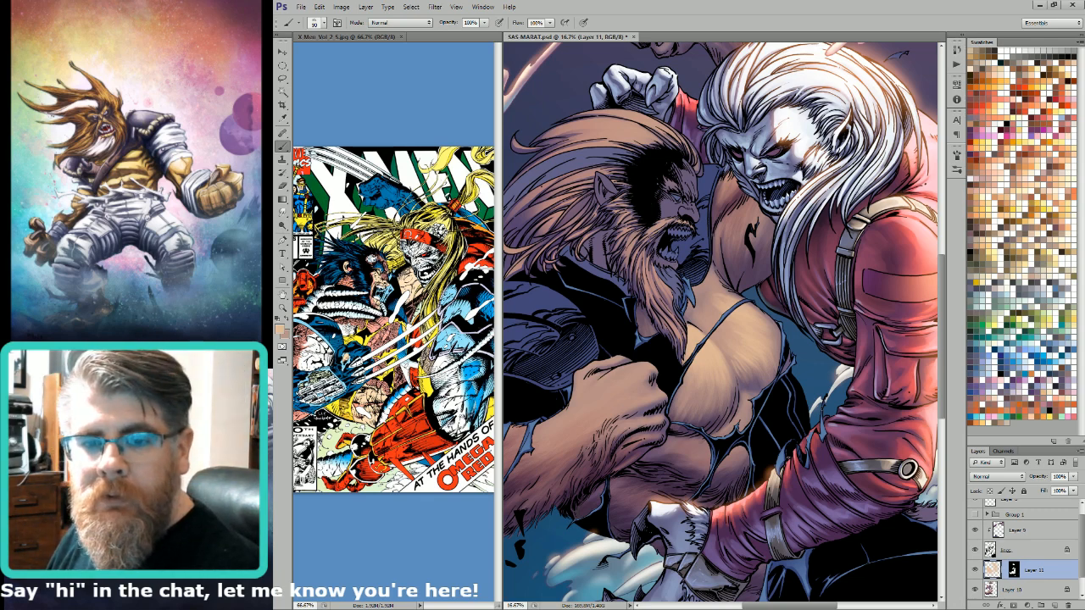
key(bracketleft)
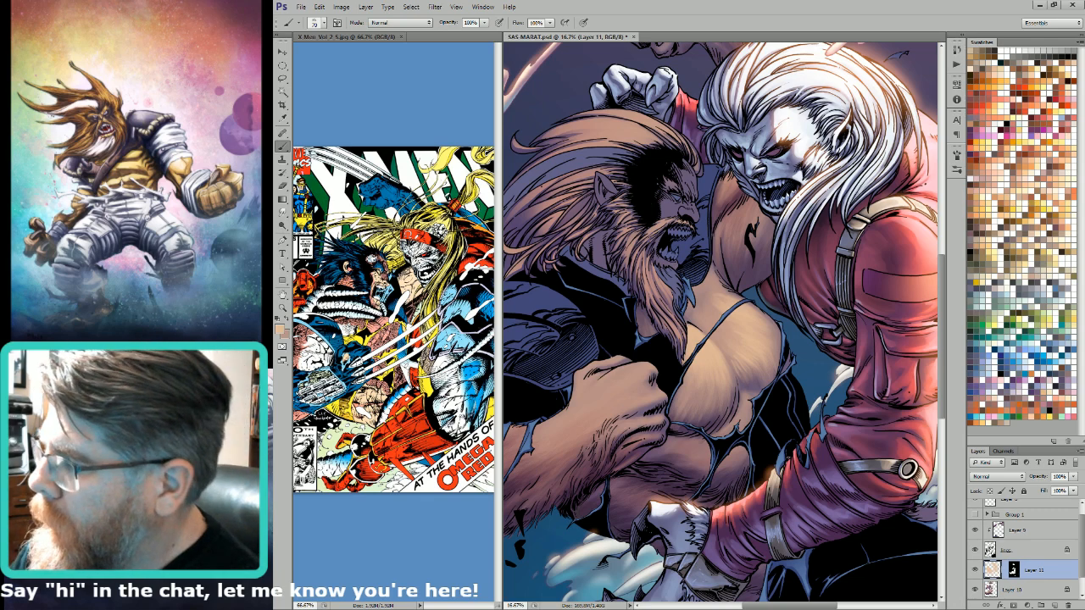
key(ctrl+z)
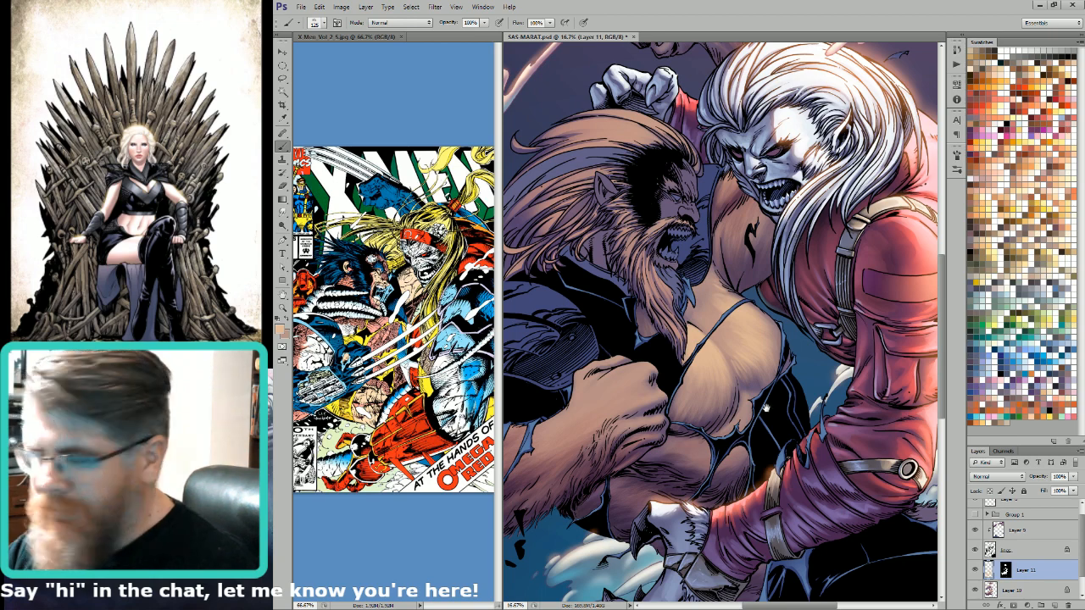
Step: Paint skin highlights across the lower chest and ribs with brush sizes of about 400 to 700
drag(719, 410, 775, 303)
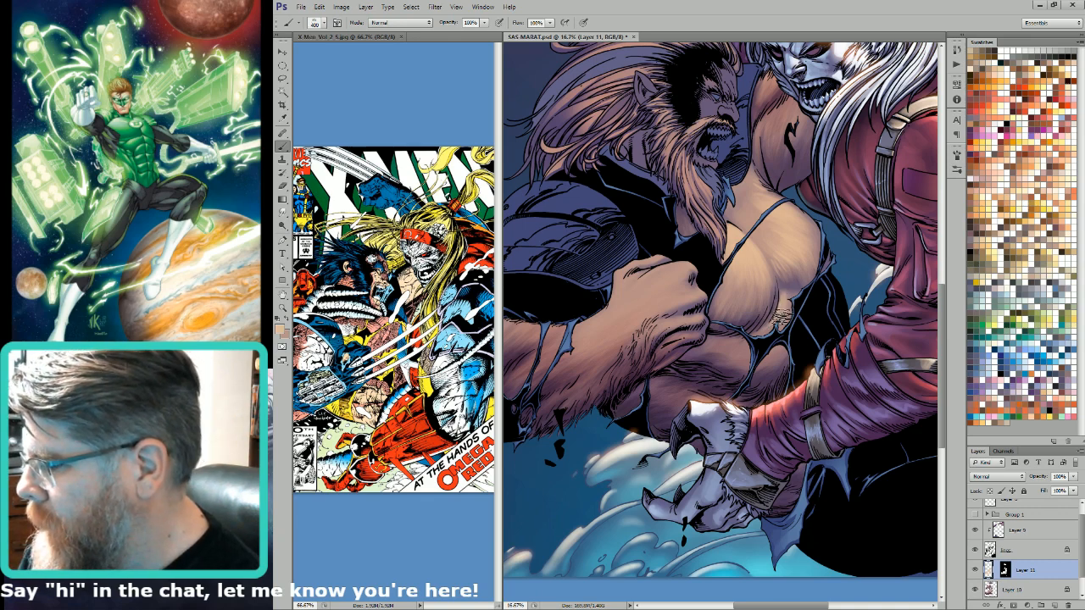
key(])
drag(781, 327, 772, 326)
key([)
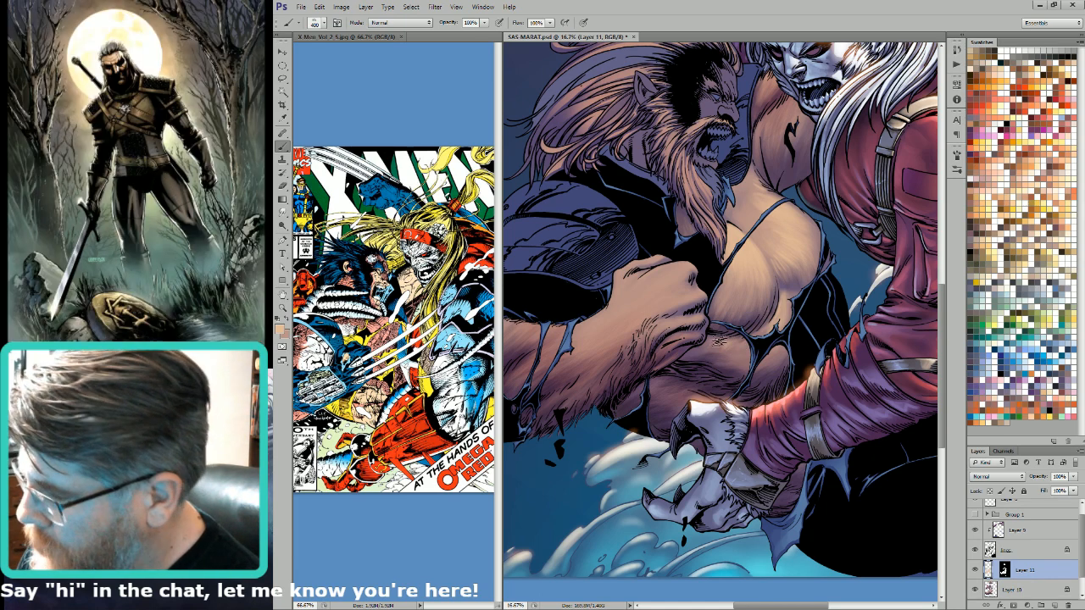
key(])
key(])
key(])
mouse_move(750, 340)
mouse_down()
mouse_move(724, 347)
mouse_move(791, 334)
mouse_move(791, 317)
mouse_move(787, 346)
mouse_move(788, 334)
mouse_move(757, 384)
mouse_up()
key(x)
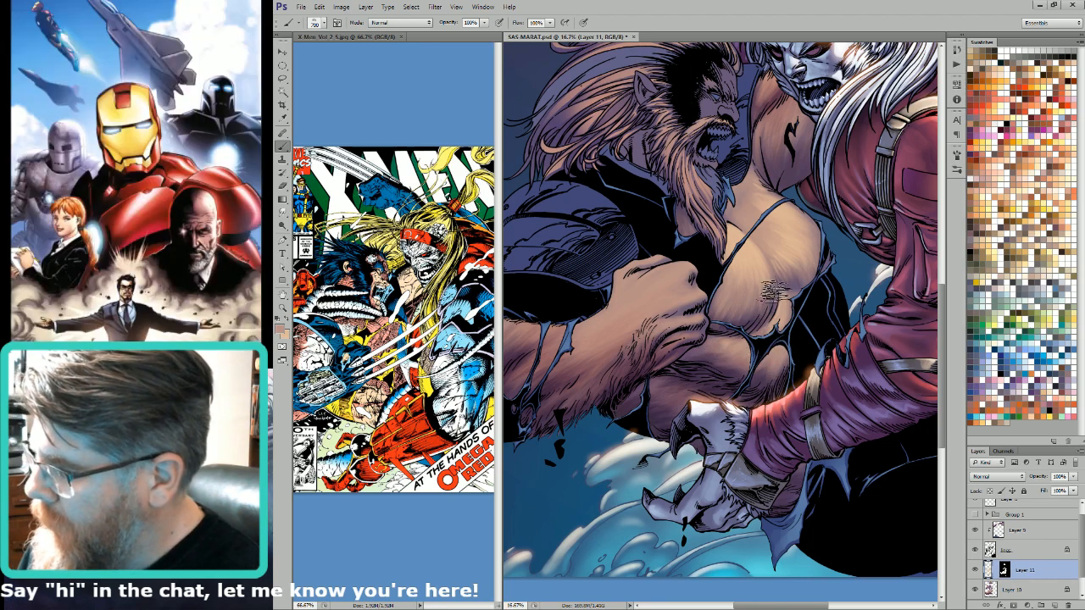
key(x)
Step: Refine the bright highlight along the lower edge of the chest muscle with smaller brush sizes, about 150 to 300
key(bracketleft)
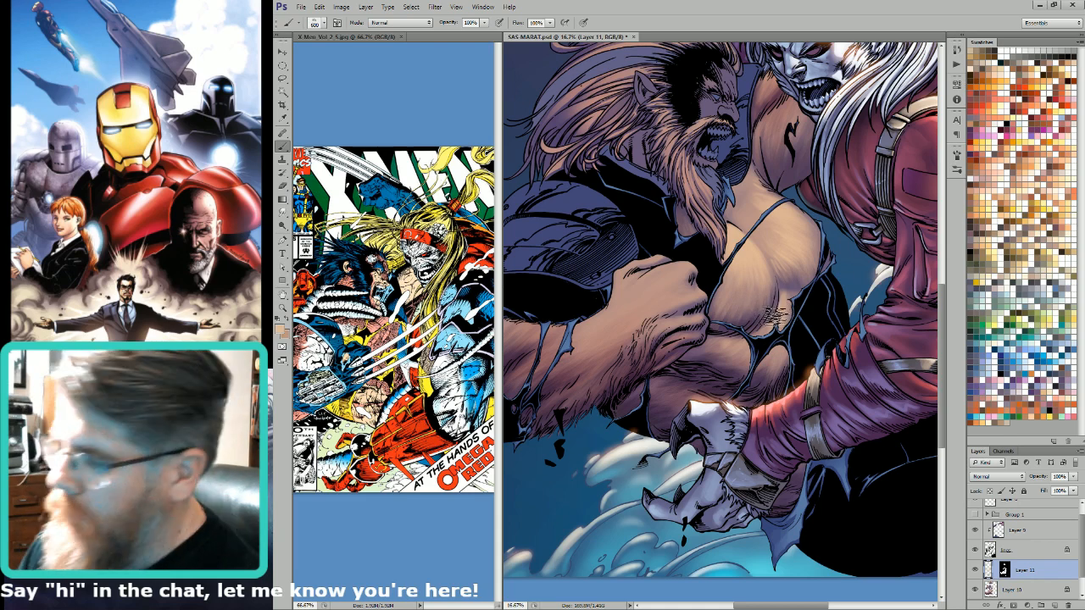
key(bracketleft)
key(bracketleft)
key(bracketleft)
key(bracketleft)
key(bracketleft)
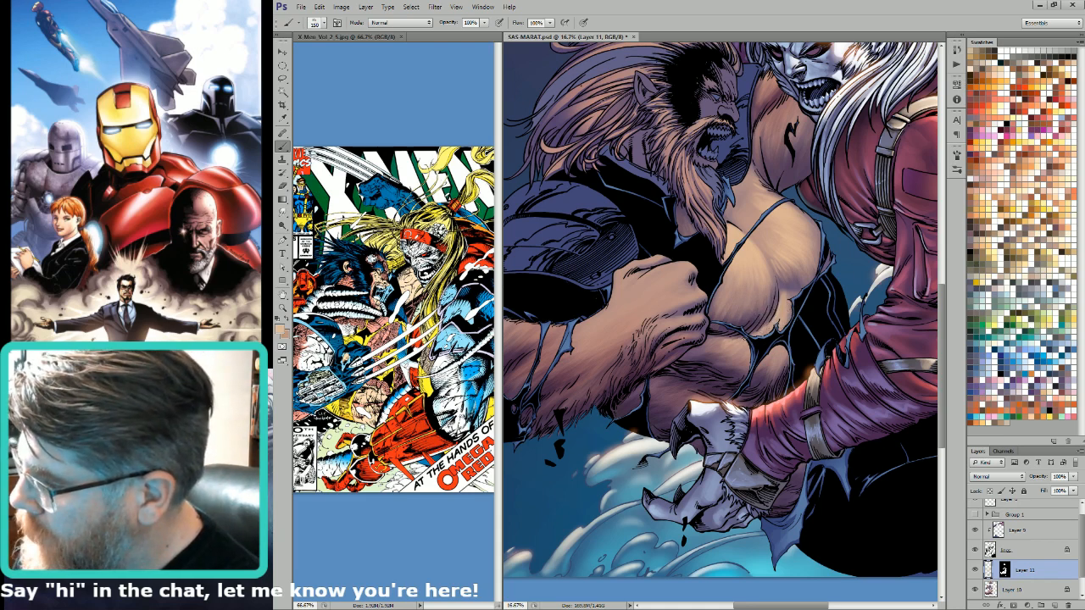
key(bracketleft)
key(bracketleft)
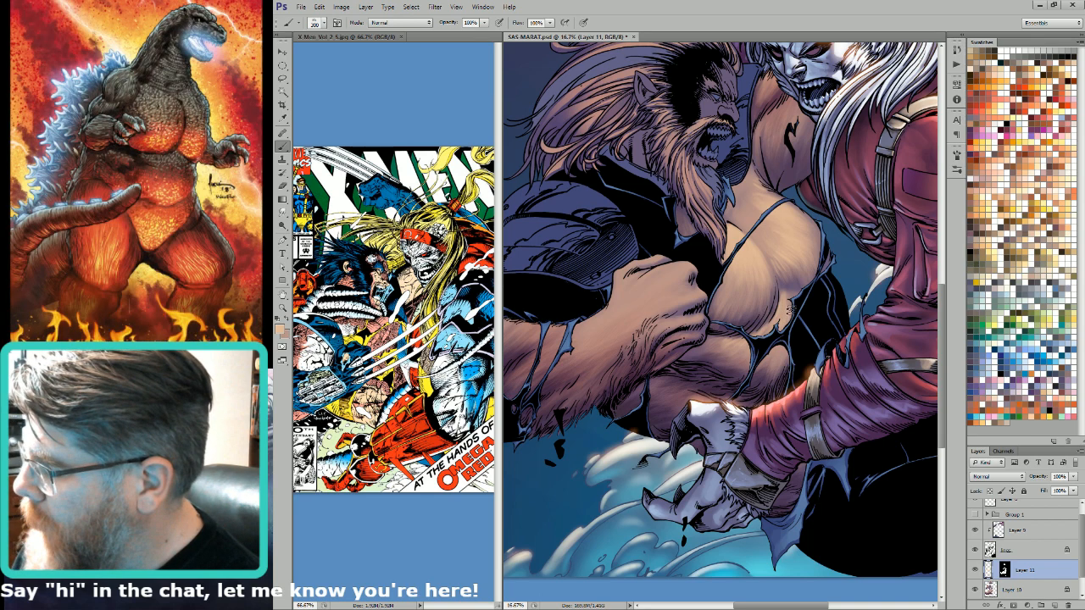
key(bracketleft)
key(bracketleft)
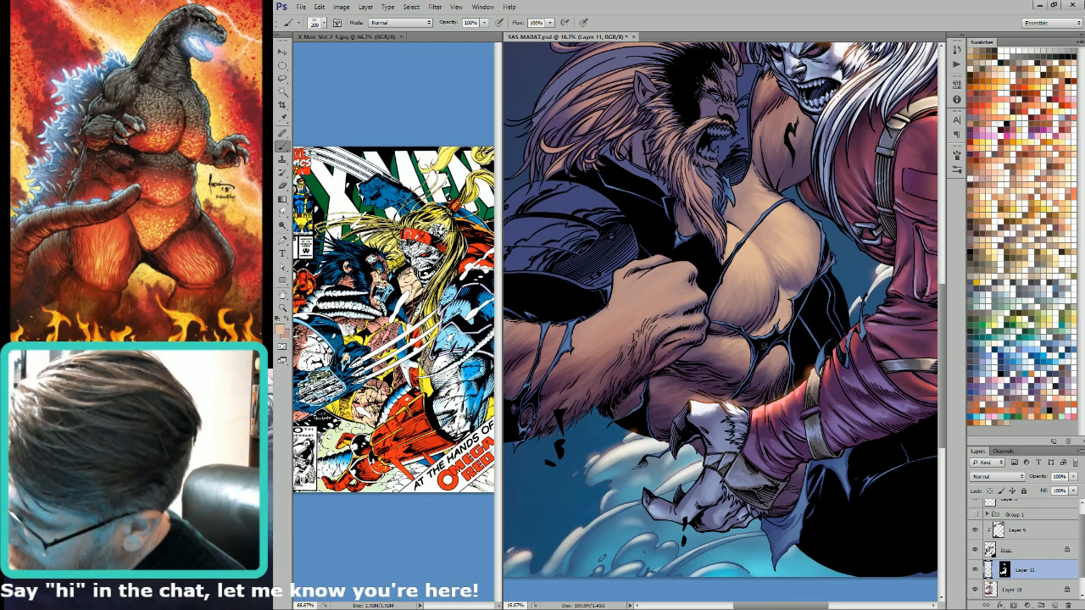
Step: Paint highlights along the top of the clenched fist in front of the chest, with brush sizes of about 250 to 400
drag(762, 320, 823, 331)
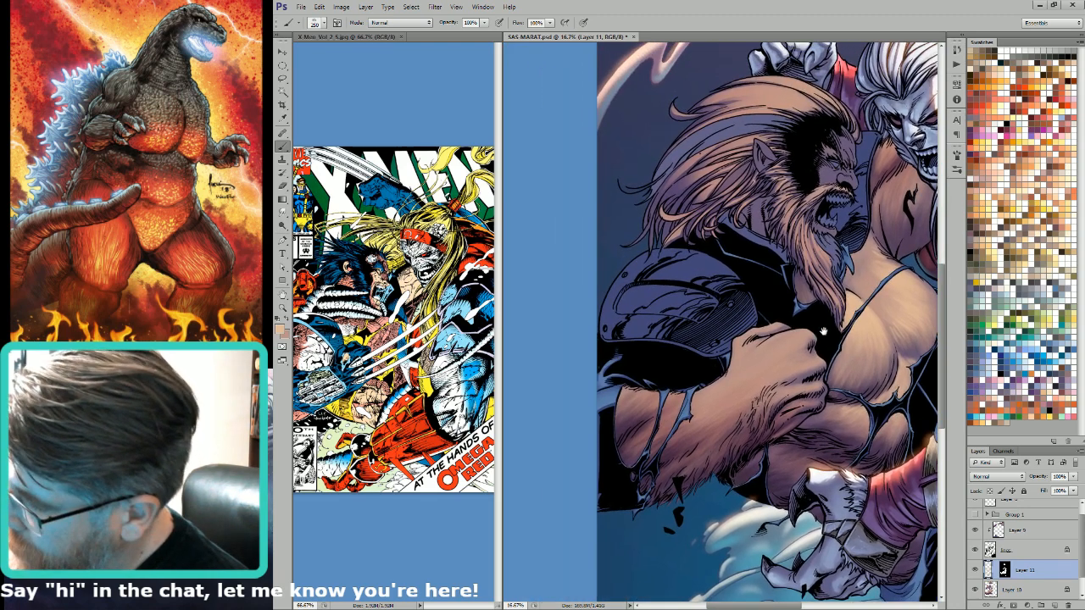
key(bracketright)
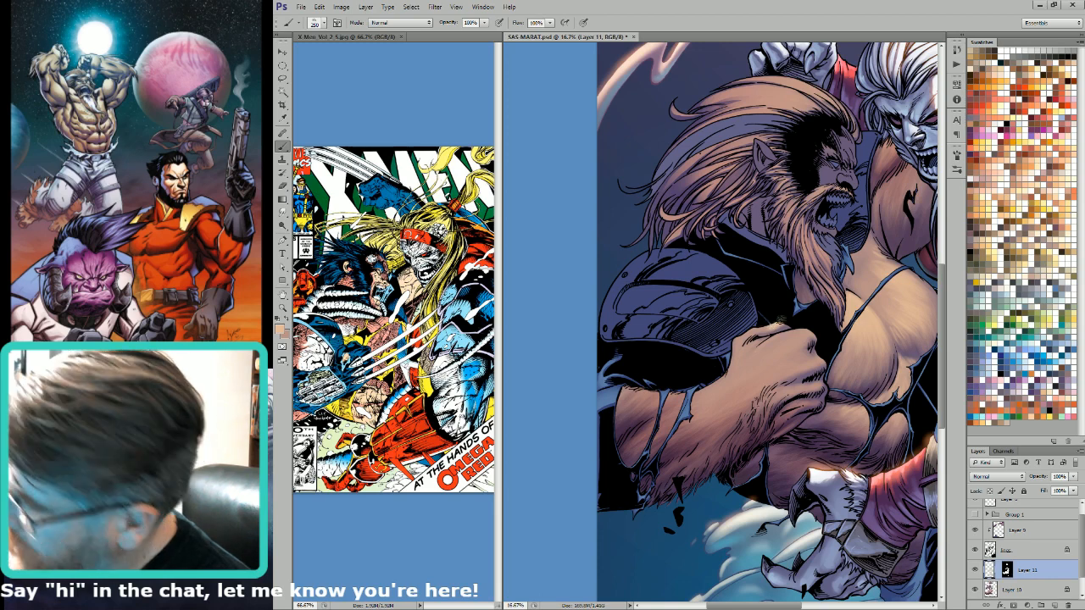
key(bracketright)
key(bracketright)
key(bracketright)
drag(751, 328, 738, 355)
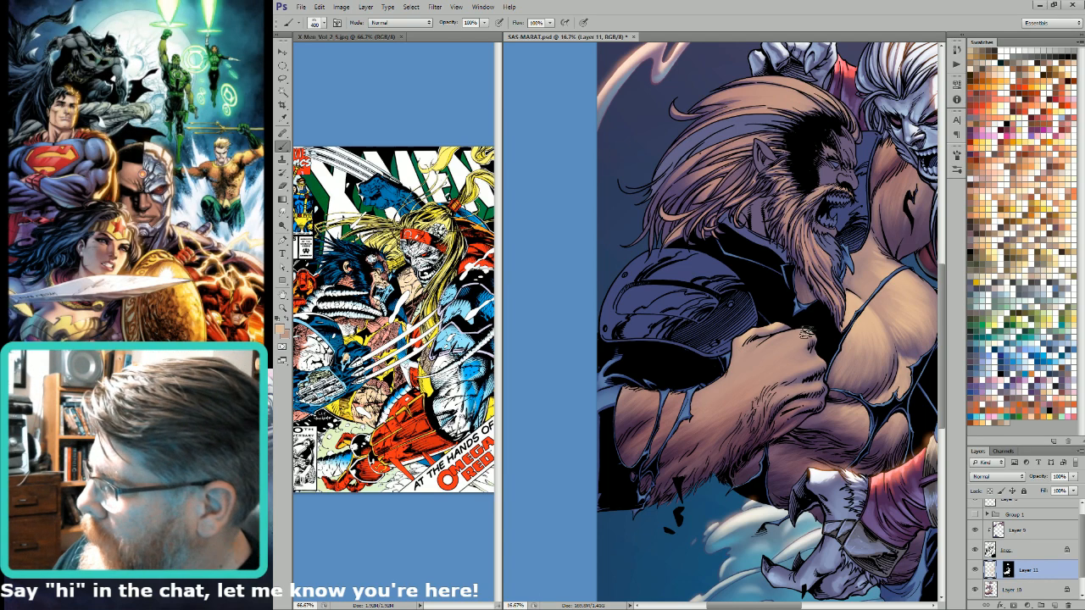
Step: Broaden the highlights over the clenched fist's knuckles with a larger brush of about 600 to 900
key(])
key(])
drag(802, 336, 795, 339)
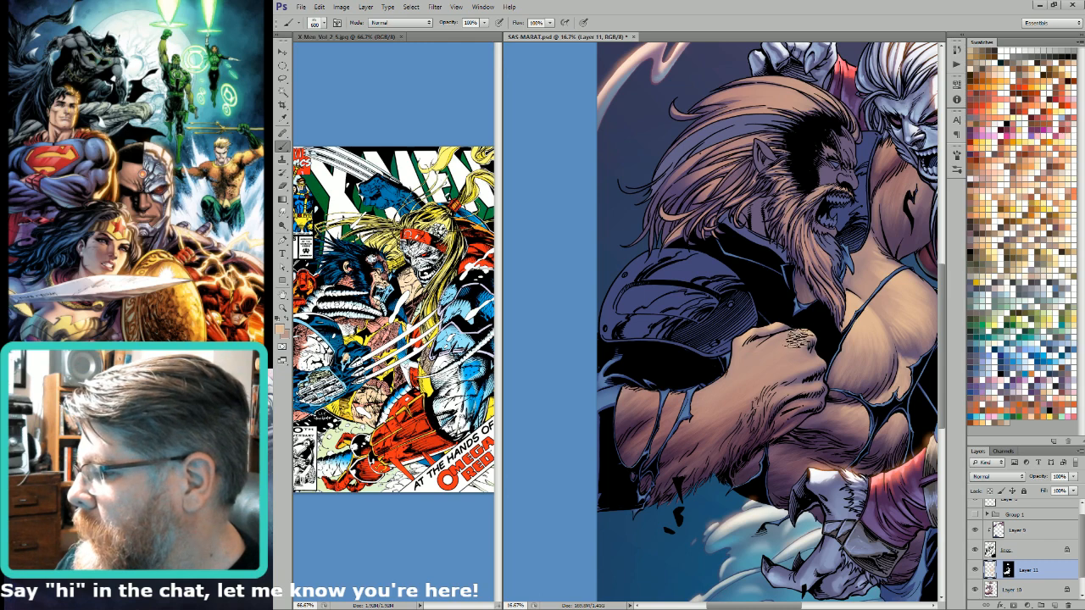
key(])
key(])
key(])
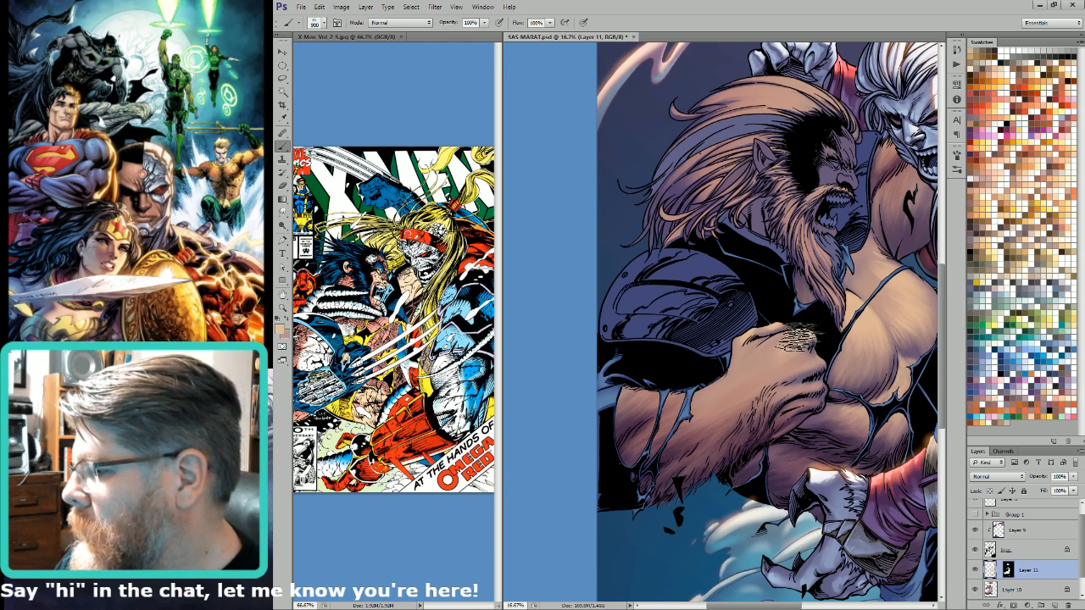
key([)
key([)
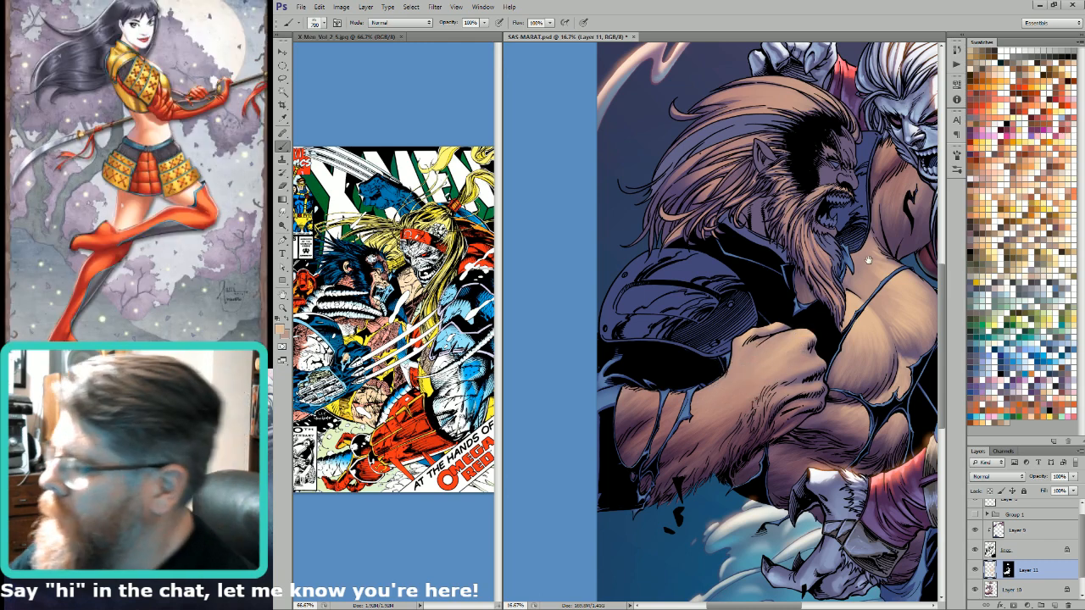
Step: Paint skin highlights on the shoulder around the black mark with the brush reduced to about 250
drag(867, 261, 834, 264)
mouse_move(776, 356)
mouse_down()
mouse_move(780, 380)
mouse_move(744, 331)
mouse_move(773, 357)
mouse_up()
key([)
key([)
key([)
key([)
key([)
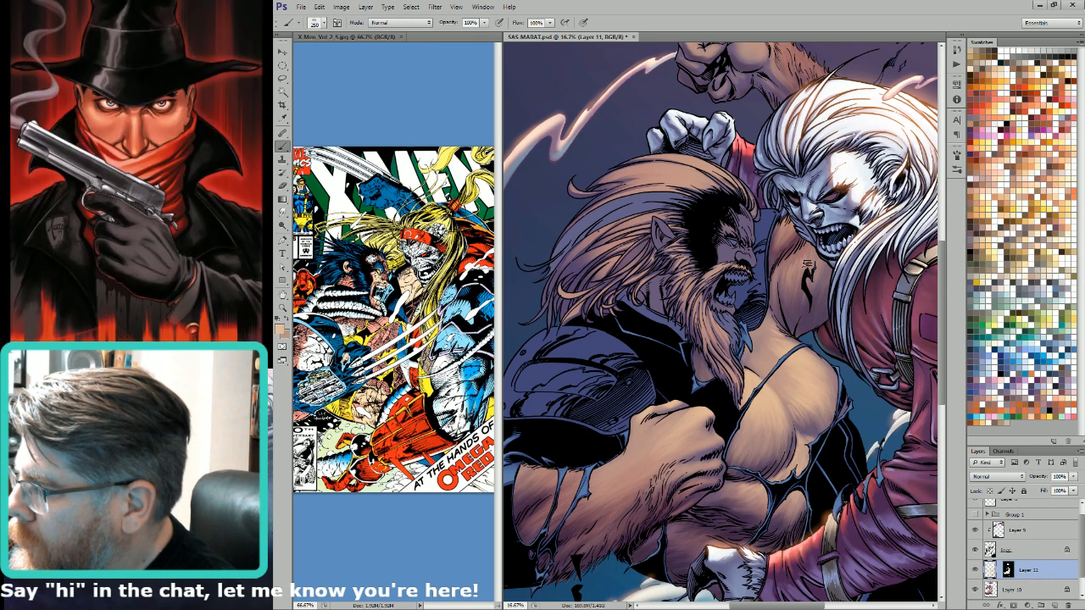
Step: Select the raised arm's fur from the Alpha 4 channel using a contiguous Magic Wand selection, and return to the colour view
drag(799, 278, 800, 378)
drag(812, 221, 838, 333)
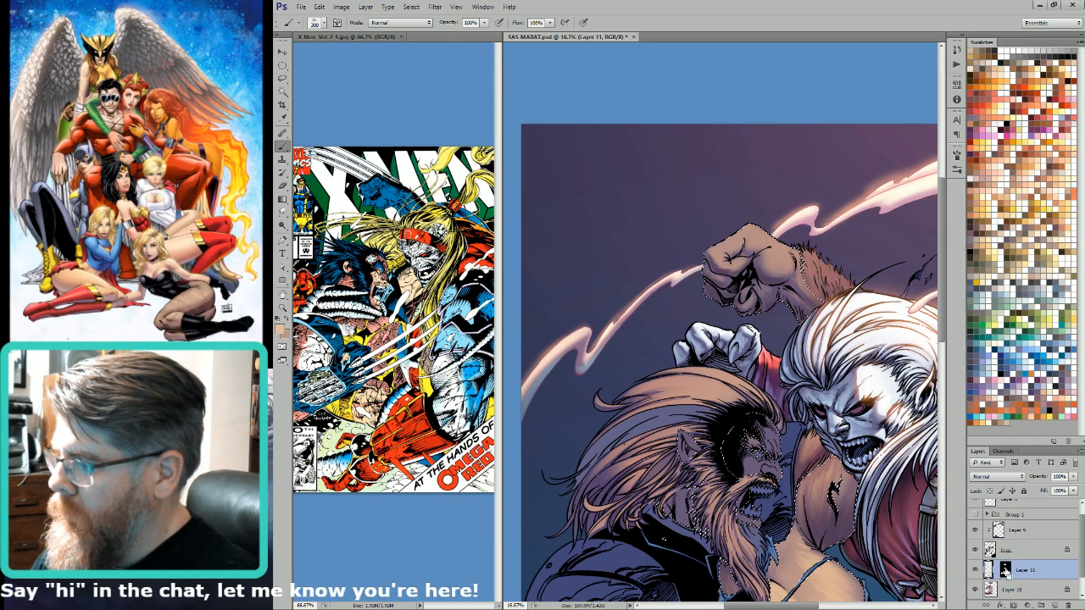
key(ctrl+6)
key(w)
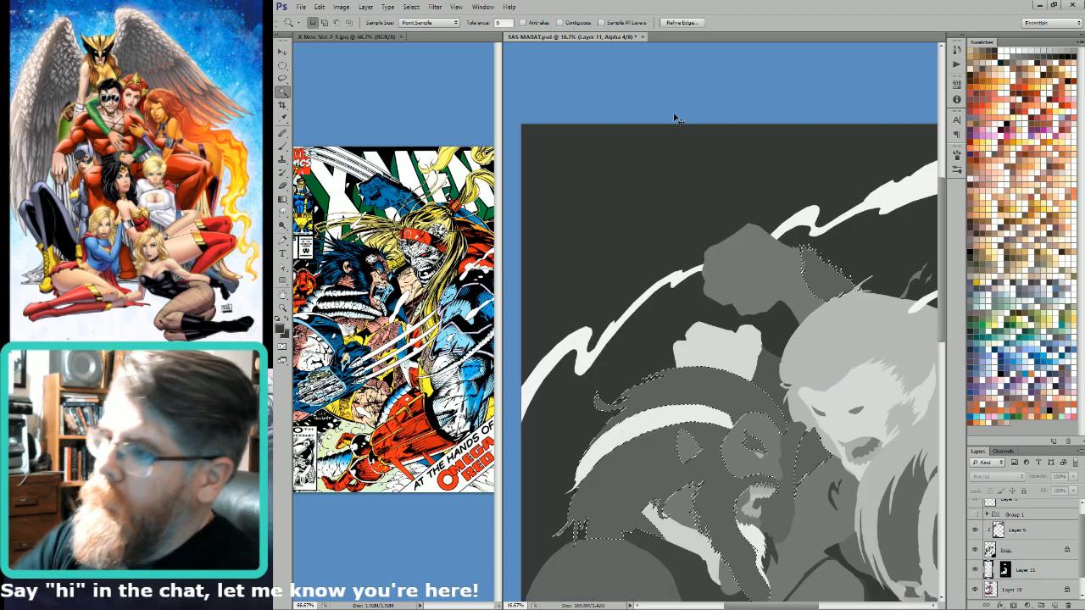
click(845, 282)
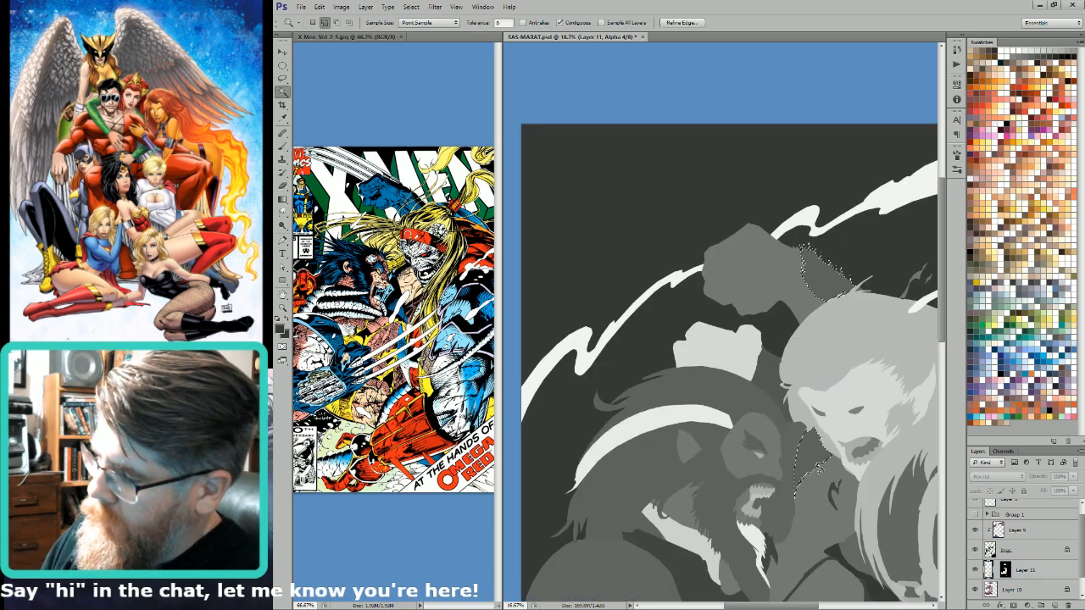
scroll(856, 356, down, 5)
key(ctrl+2)
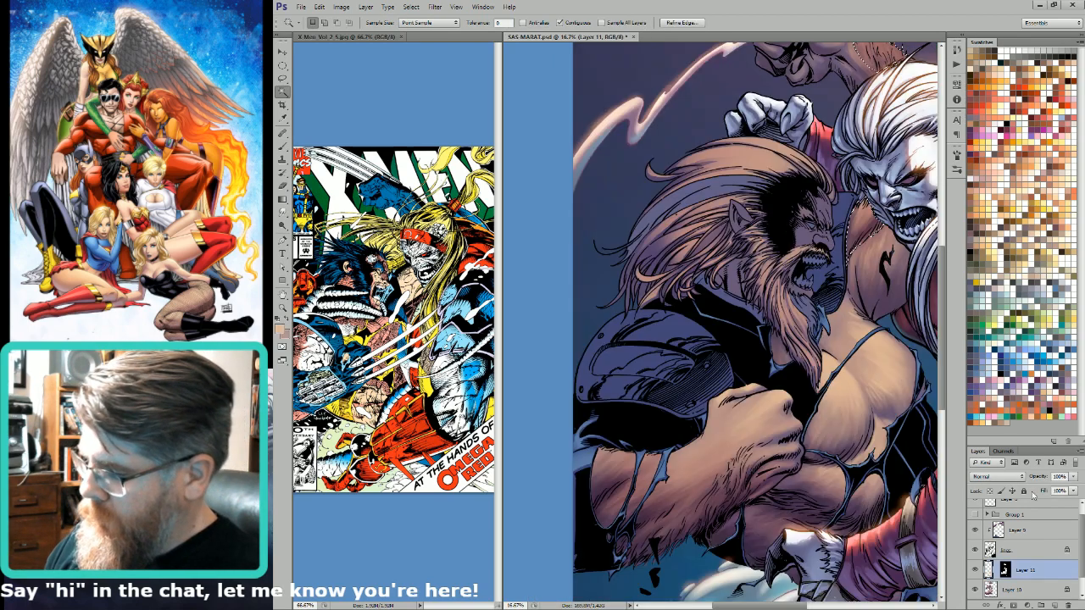
Step: Fill the selected fur areas in Layer 11's mask, deselect, and make the layer's image active again
click(1004, 569)
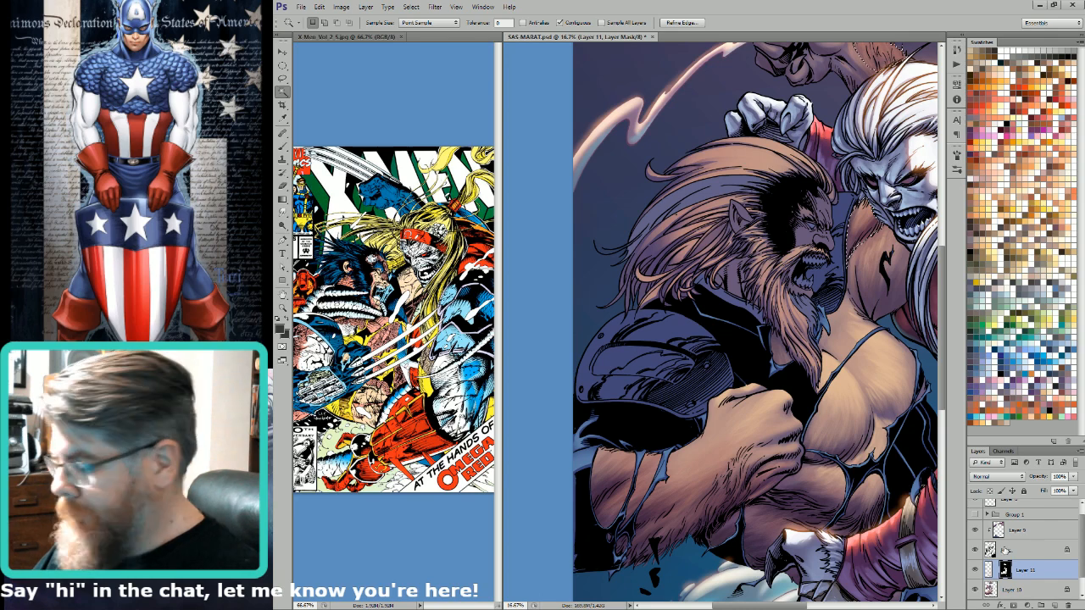
key(d)
key(x)
key(alt+Delete)
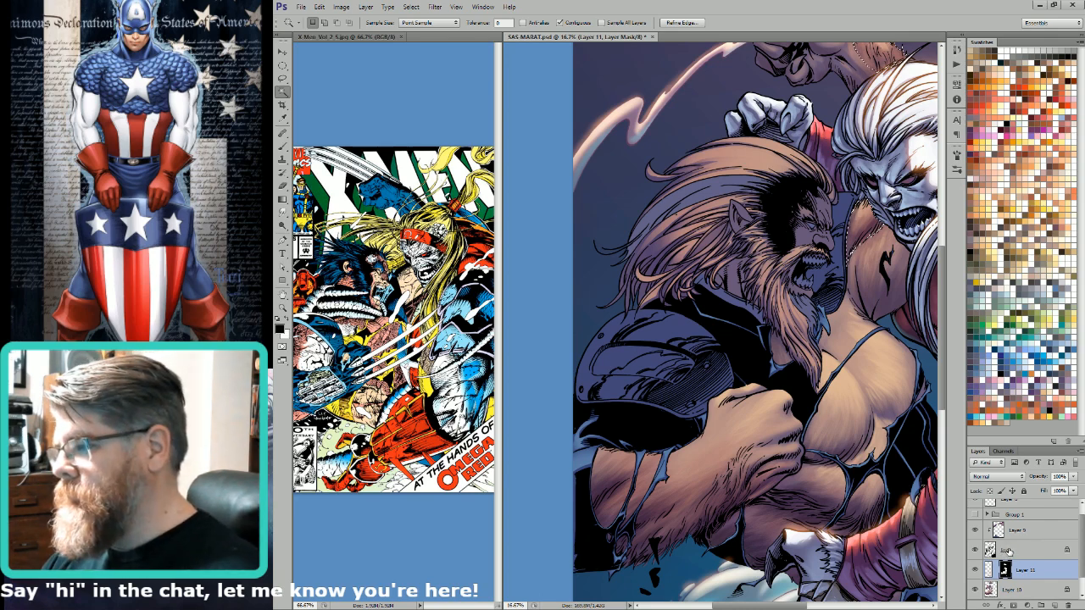
key(ctrl+d)
click(997, 566)
Step: Brush lighter tones into the fur on the raised forearm
key(b)
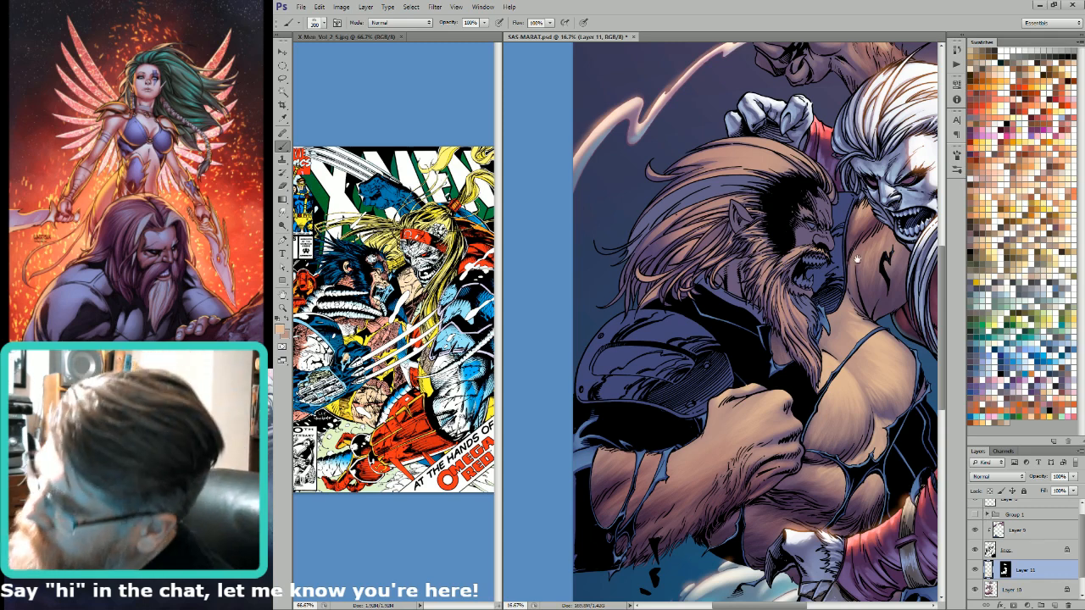
drag(857, 259, 821, 375)
drag(811, 125, 858, 318)
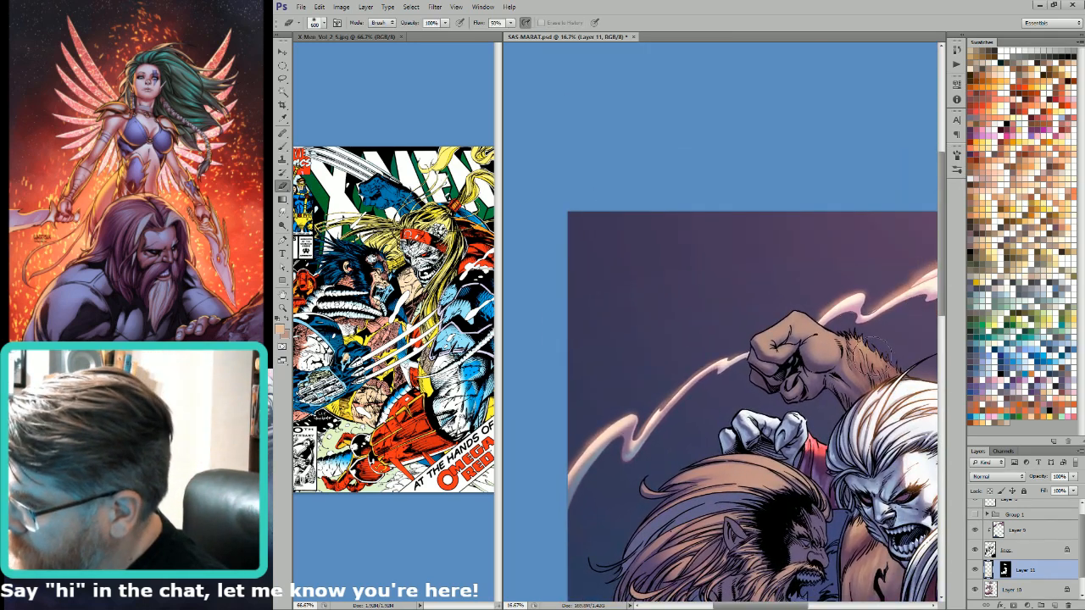
key(bracketleft)
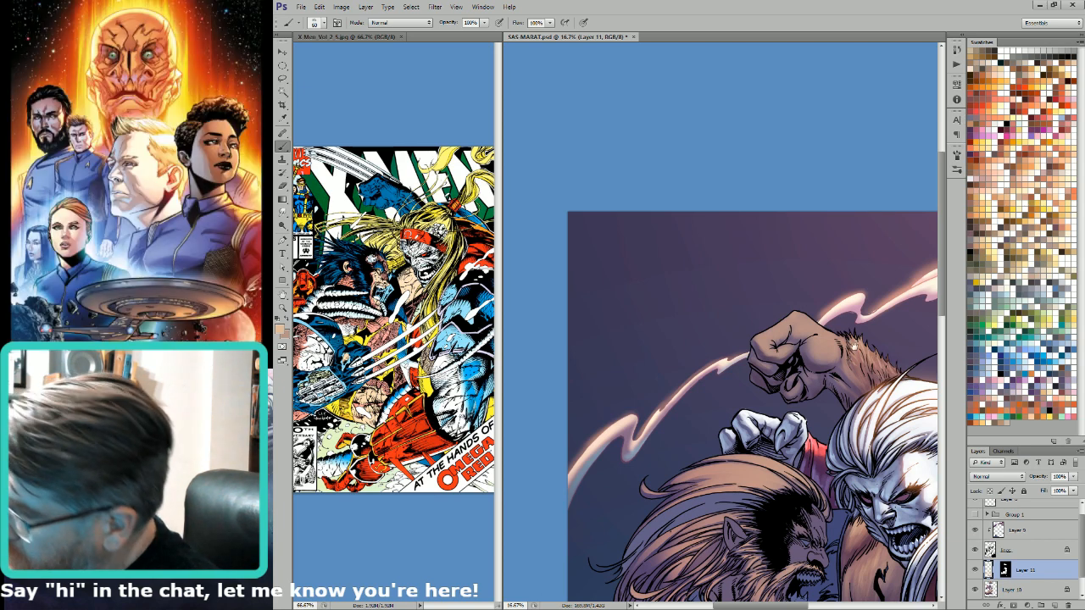
Step: Paint highlights on the raised fist's knuckles with brush sizes of about 250 to 400
drag(853, 345, 896, 389)
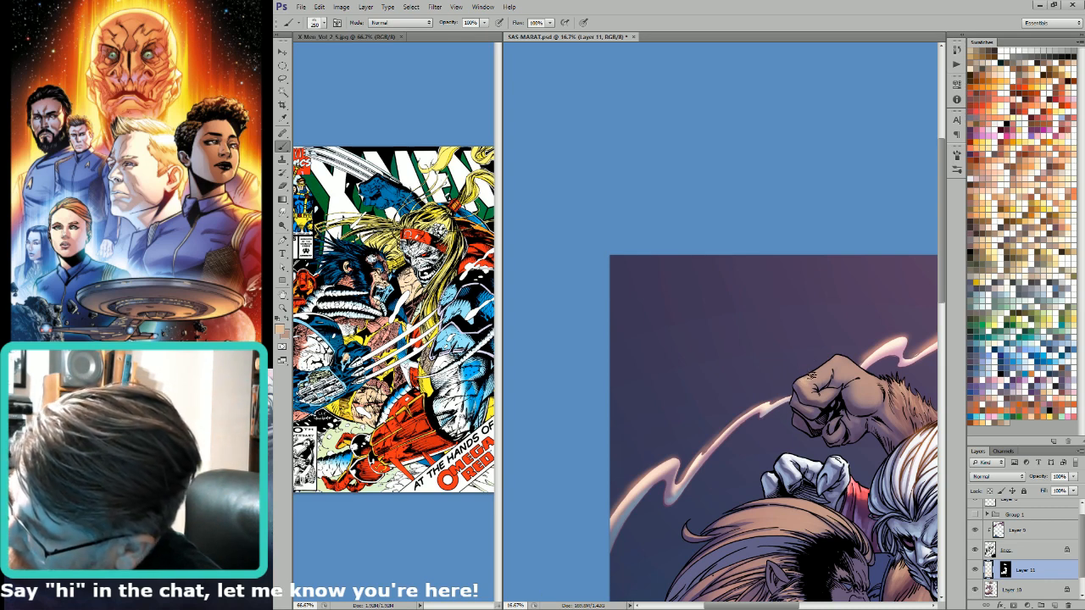
key(bracketleft)
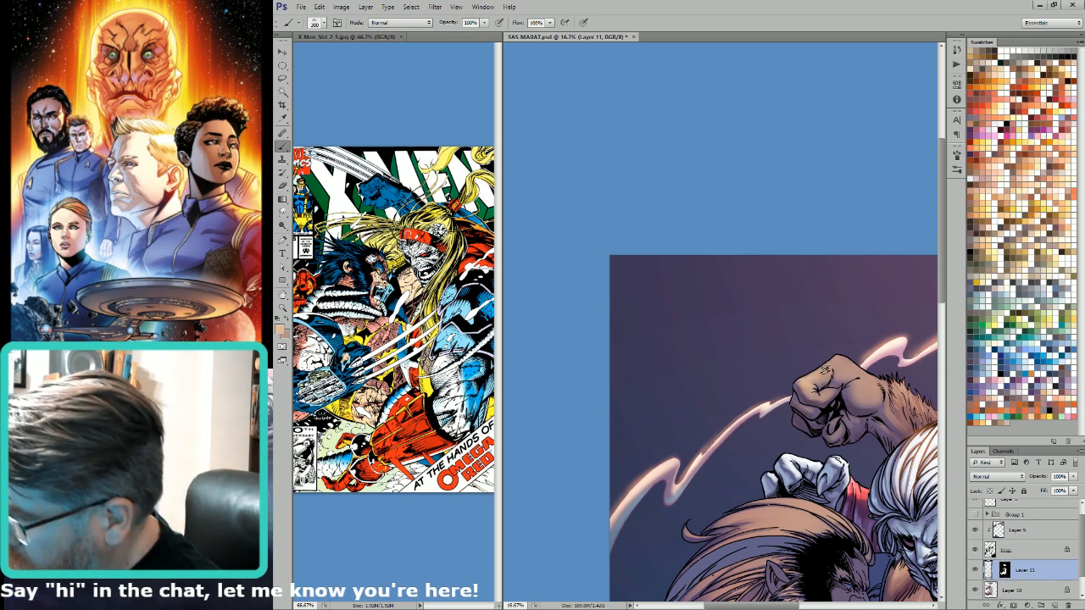
key(bracketright)
key(bracketright)
key(bracketright)
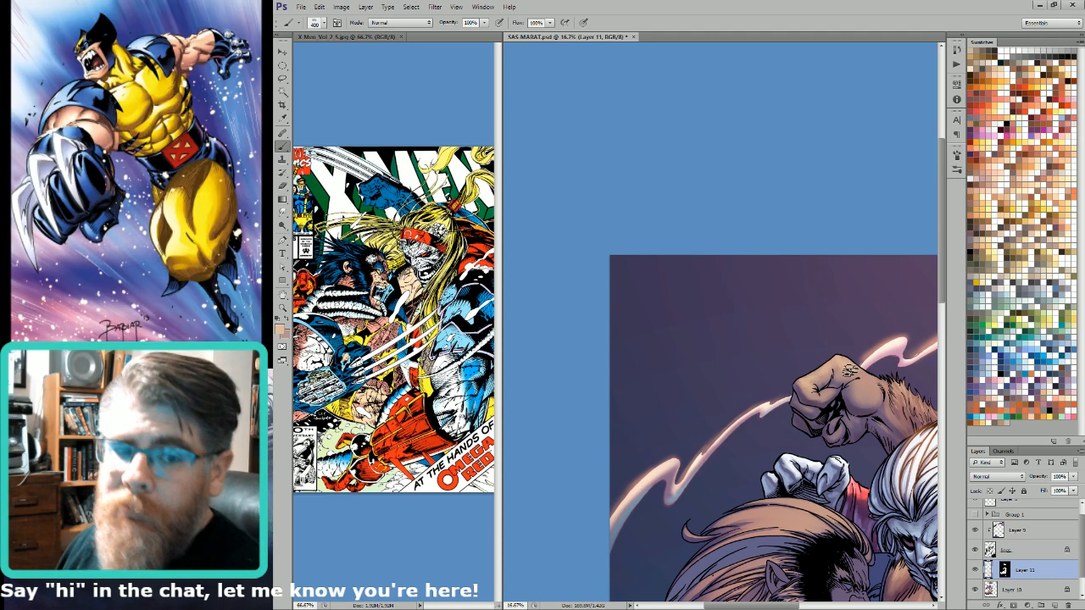
Step: Brush highlights onto the back and wrist of the raised fist with brush sizes of about 500 to 700
drag(846, 350, 775, 305)
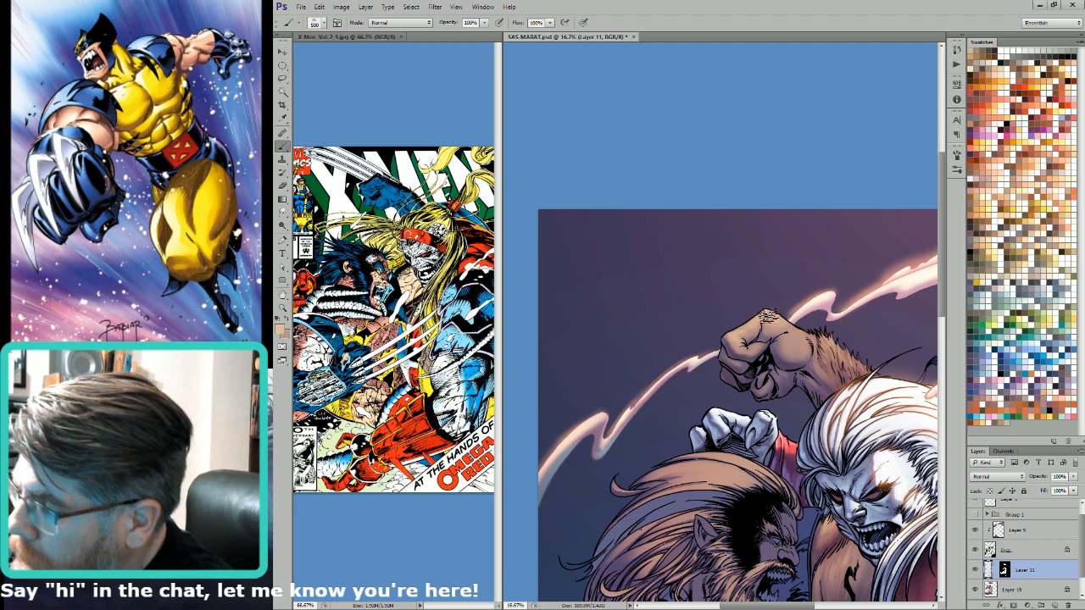
key(bracketright)
key(bracketright)
key(bracketright)
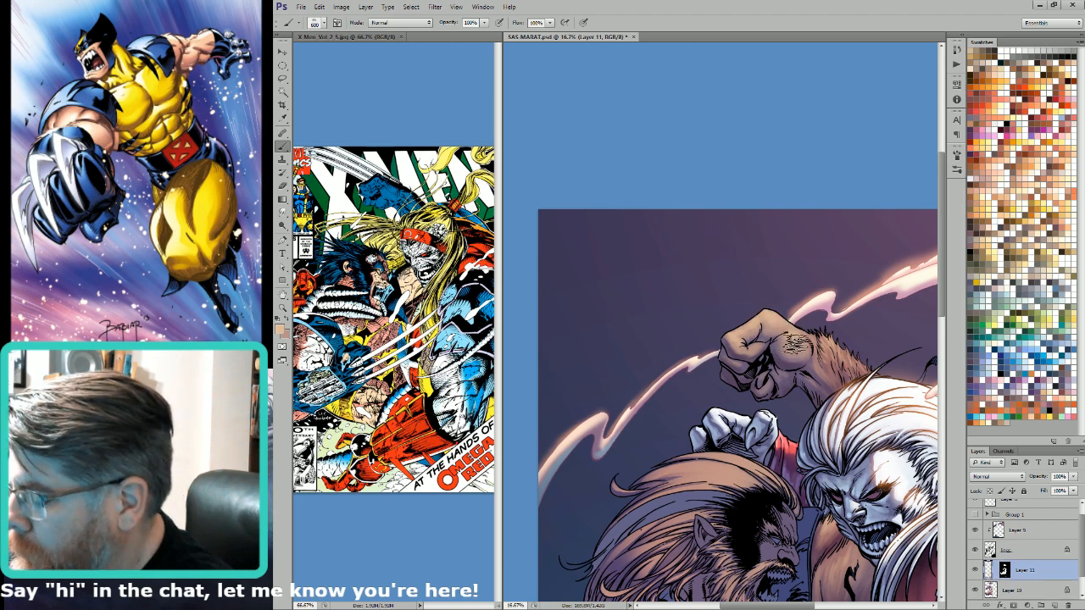
drag(815, 353, 818, 316)
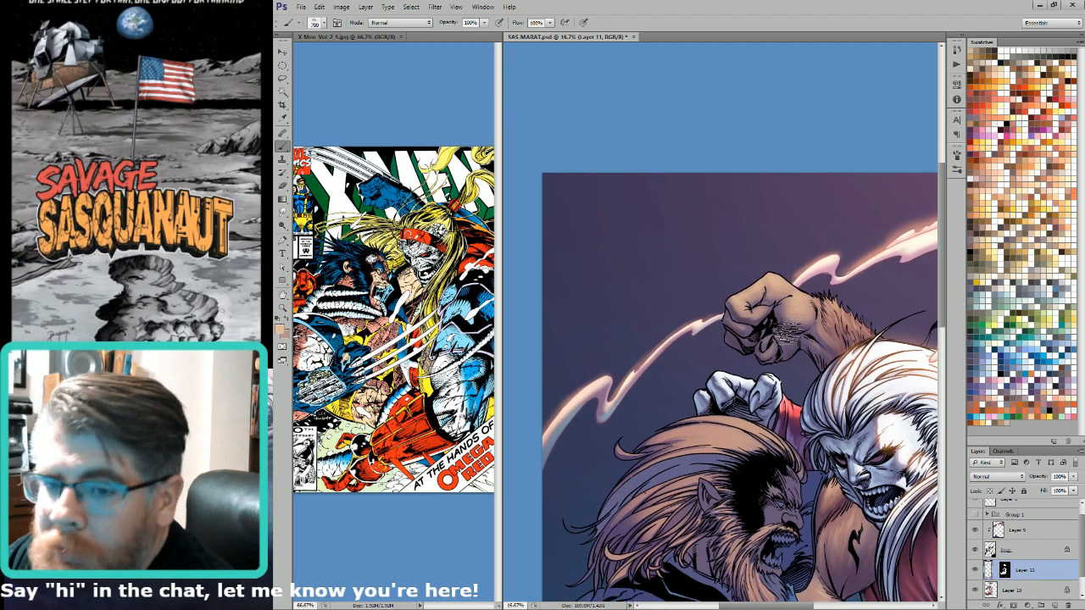
key(bracketleft)
drag(865, 348, 790, 311)
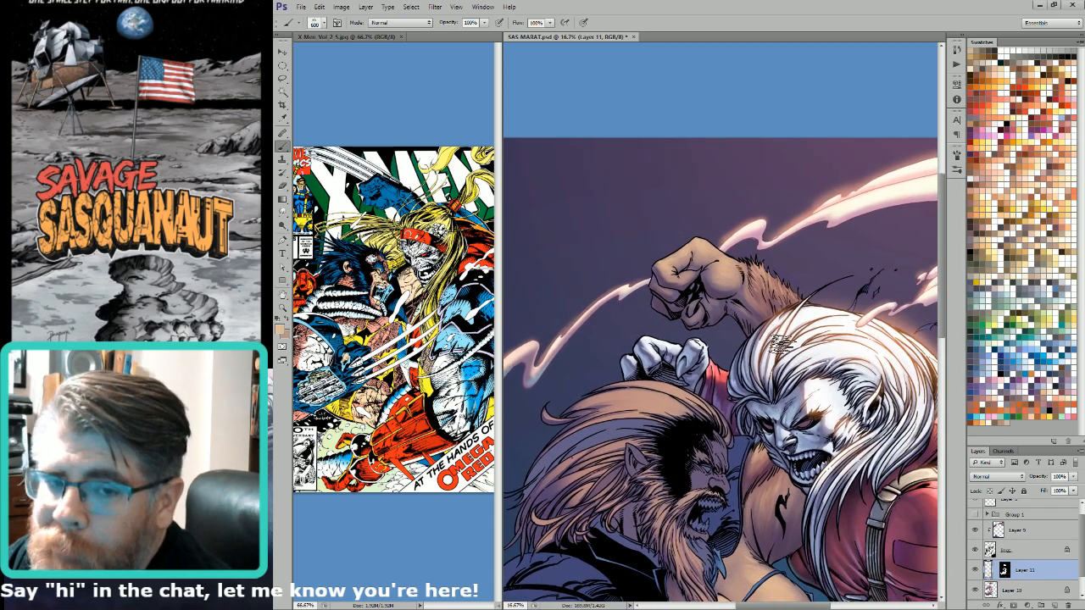
Step: Brush lighter tones into the lowered arm's furry forearm below the torn sleeve with brush sizes of about 400 to 600
drag(813, 367, 837, 246)
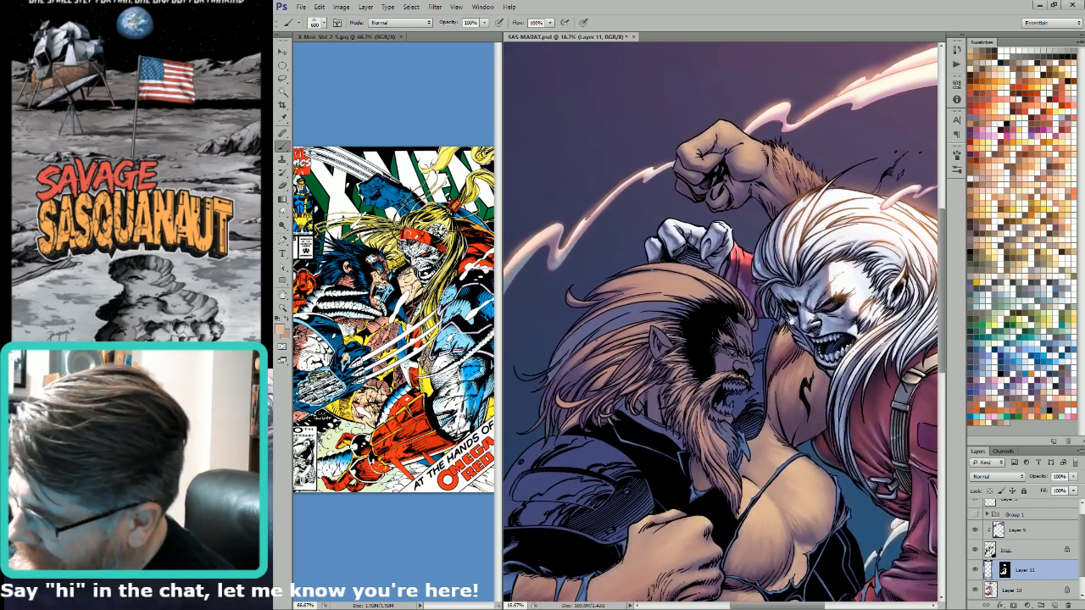
drag(747, 345, 856, 257)
drag(794, 383, 858, 231)
key(bracketleft)
key(bracketleft)
key(bracketleft)
key(bracketleft)
key(bracketleft)
key(bracketleft)
key(bracketleft)
key(bracketleft)
key(bracketleft)
key(bracketleft)
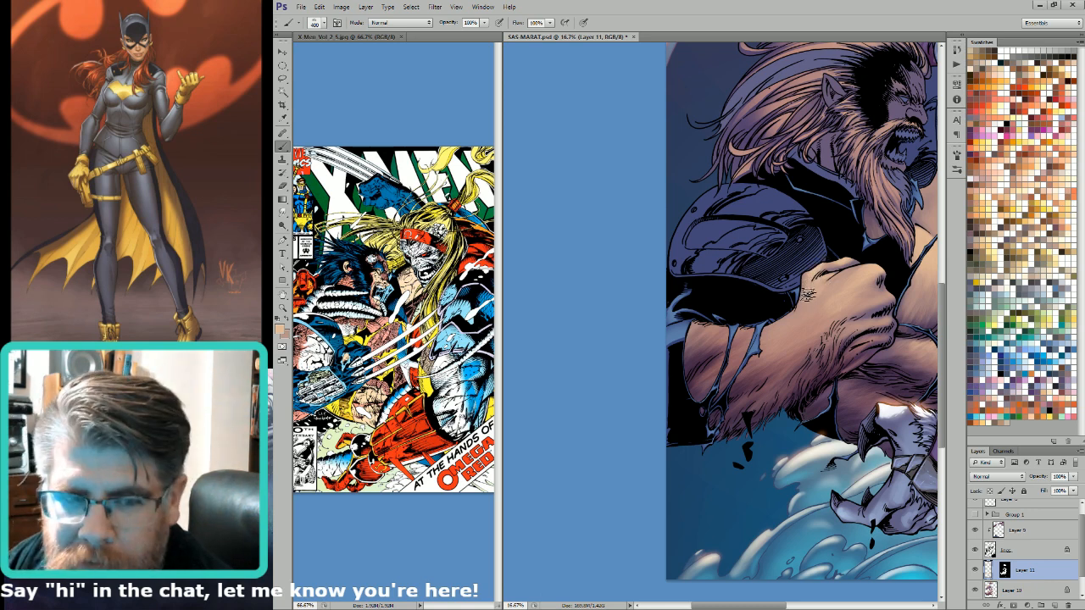
key(])
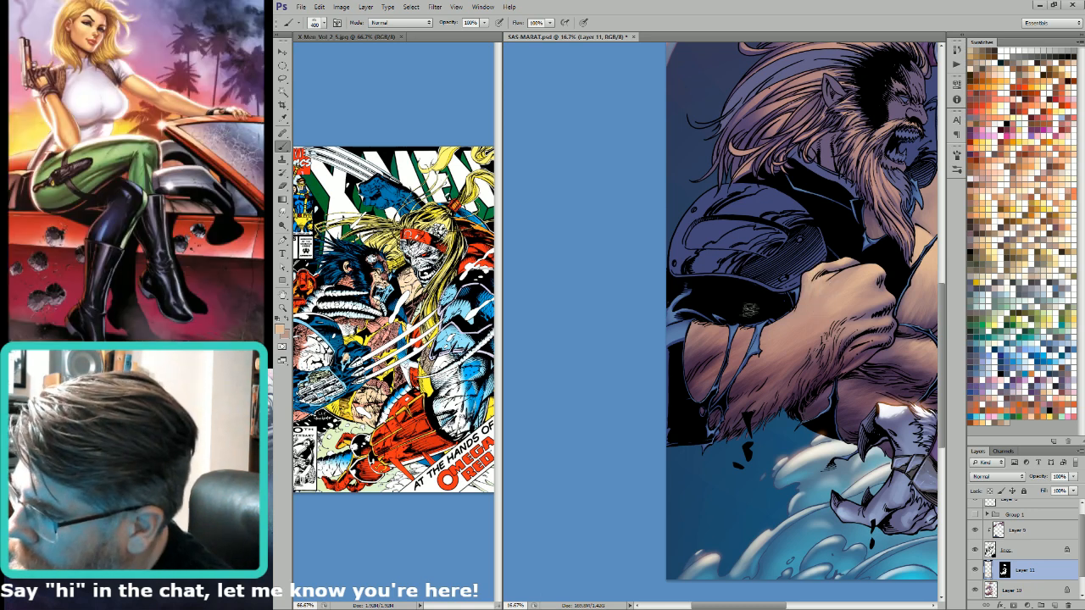
drag(750, 311, 816, 325)
drag(798, 326, 801, 341)
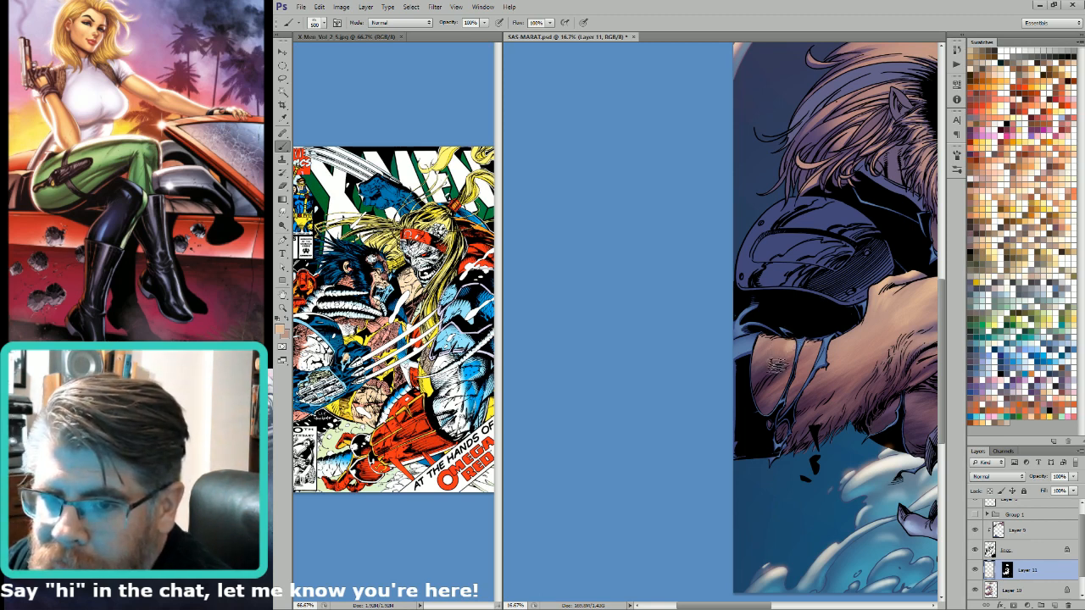
key(])
mouse_move(815, 342)
mouse_down()
mouse_move(773, 325)
mouse_move(770, 351)
mouse_move(766, 324)
mouse_move(766, 338)
mouse_move(799, 300)
mouse_move(799, 342)
mouse_move(769, 346)
mouse_up()
Step: Refine the clenched fist and upper forearm with alternating skin tones, using brush sizes from about 175 to 800
key(x)
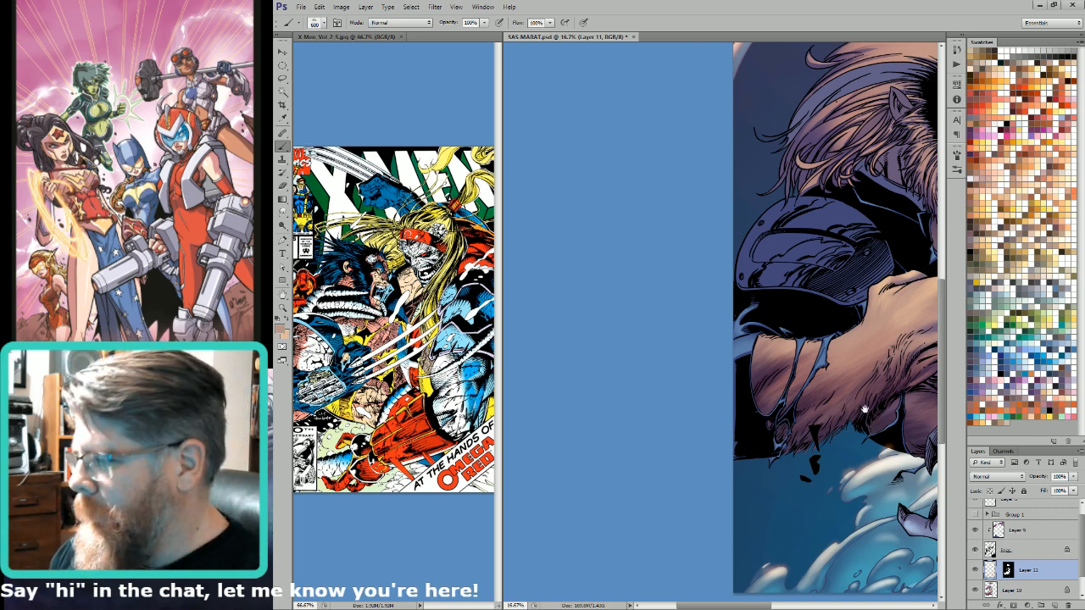
drag(890, 395, 832, 438)
key([)
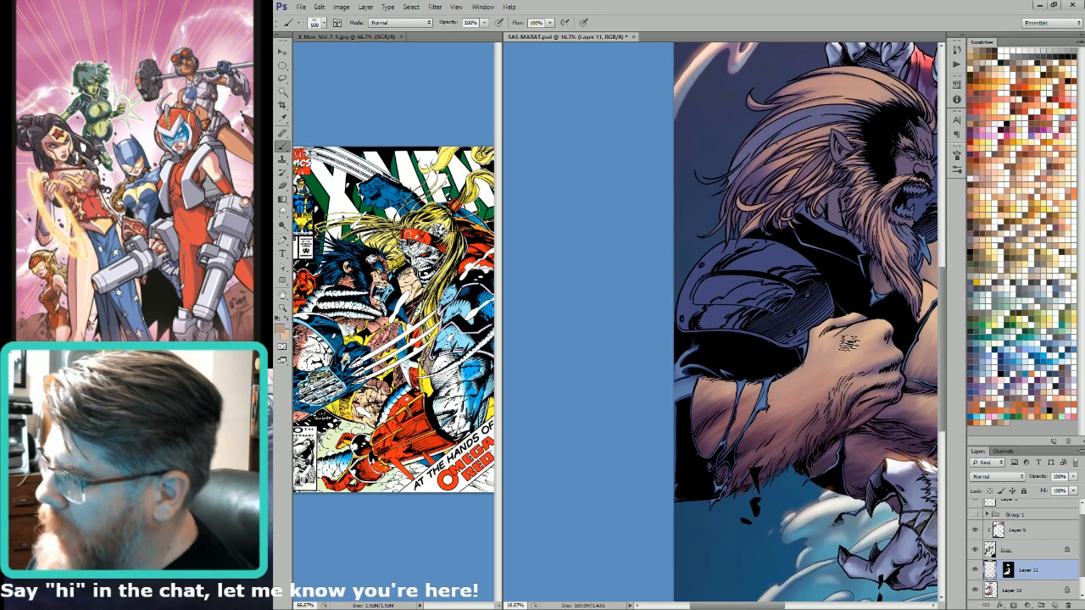
key(bracketleft)
key(bracketleft)
key(bracketleft)
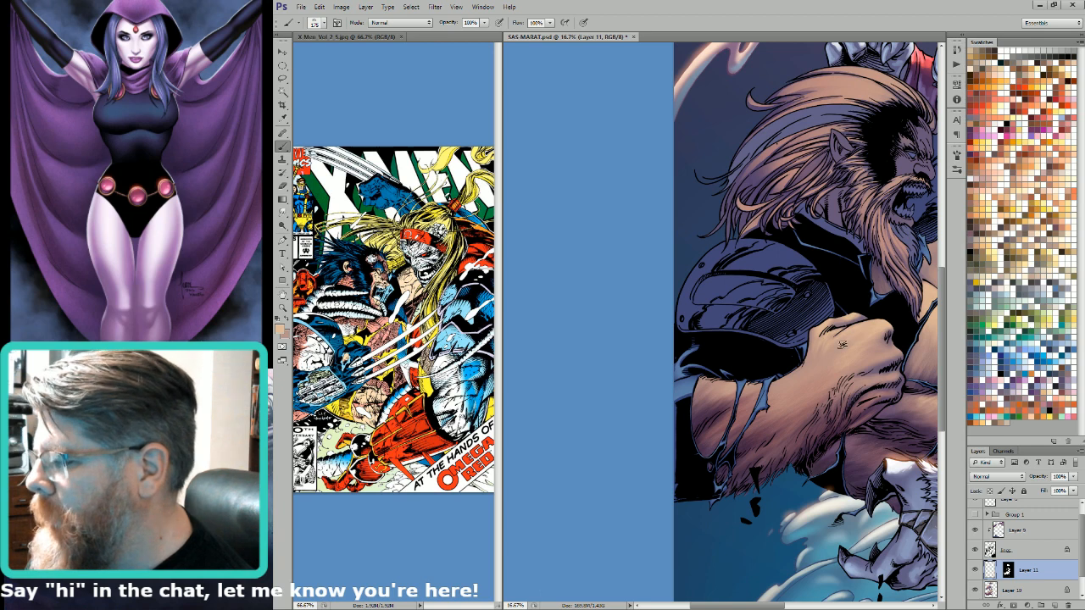
key(bracketright)
key(bracketright)
key(bracketright)
key(bracketright)
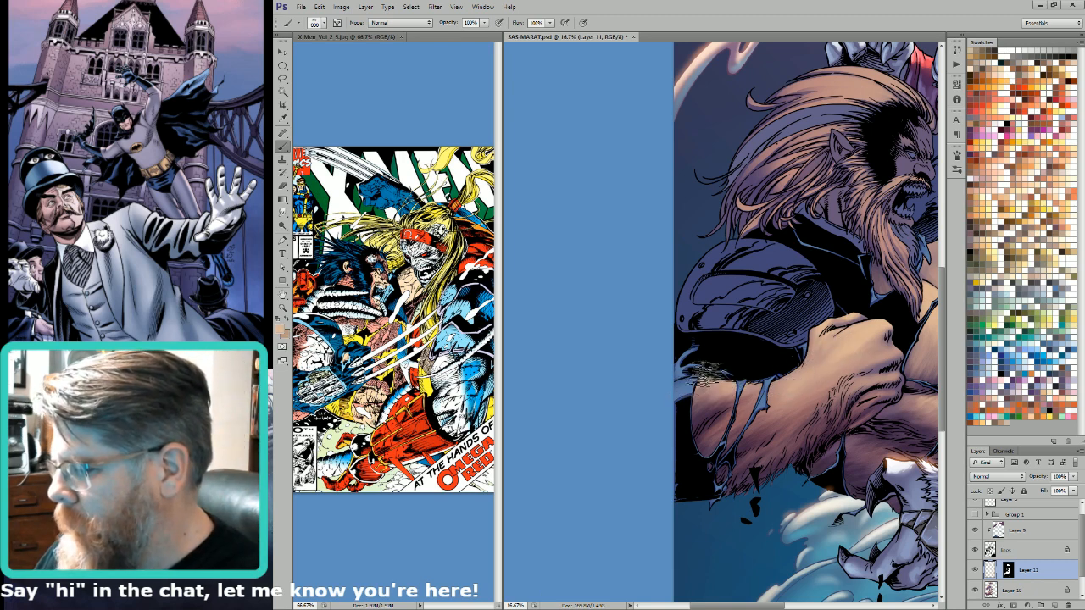
key(ctrl+0)
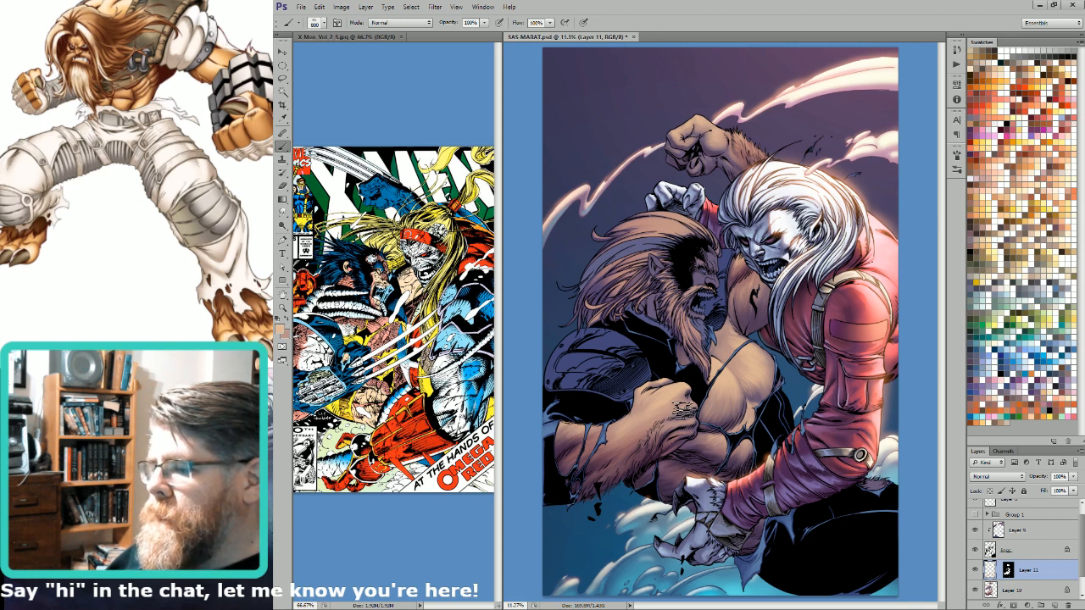
Step: Merge Layer 11 down into Layer 10 in preparation for smudging the chest with the Smudge tool
key(r)
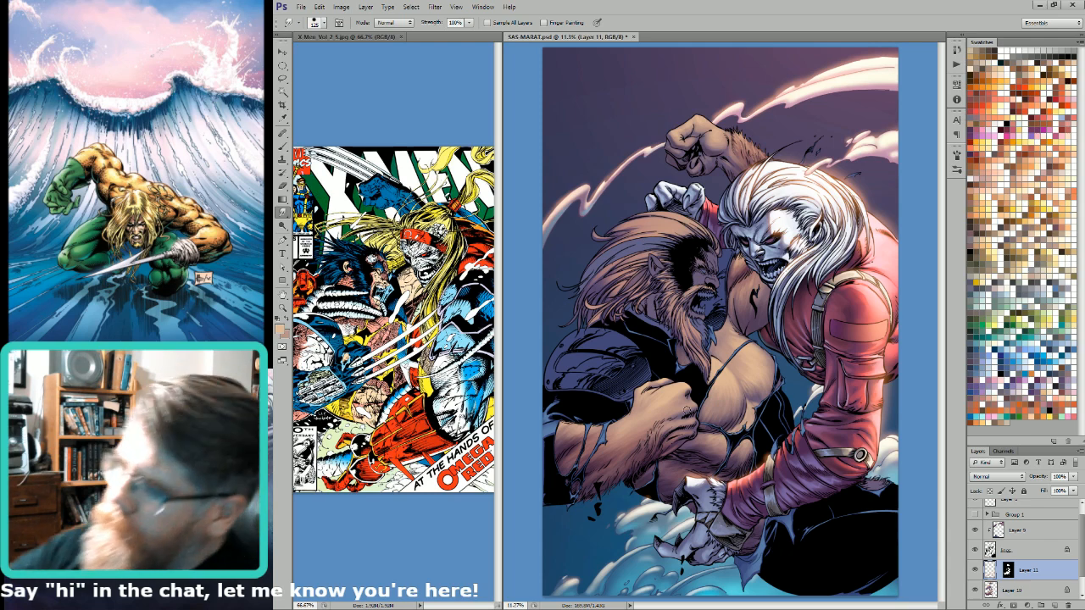
scroll(769, 298, up, 5)
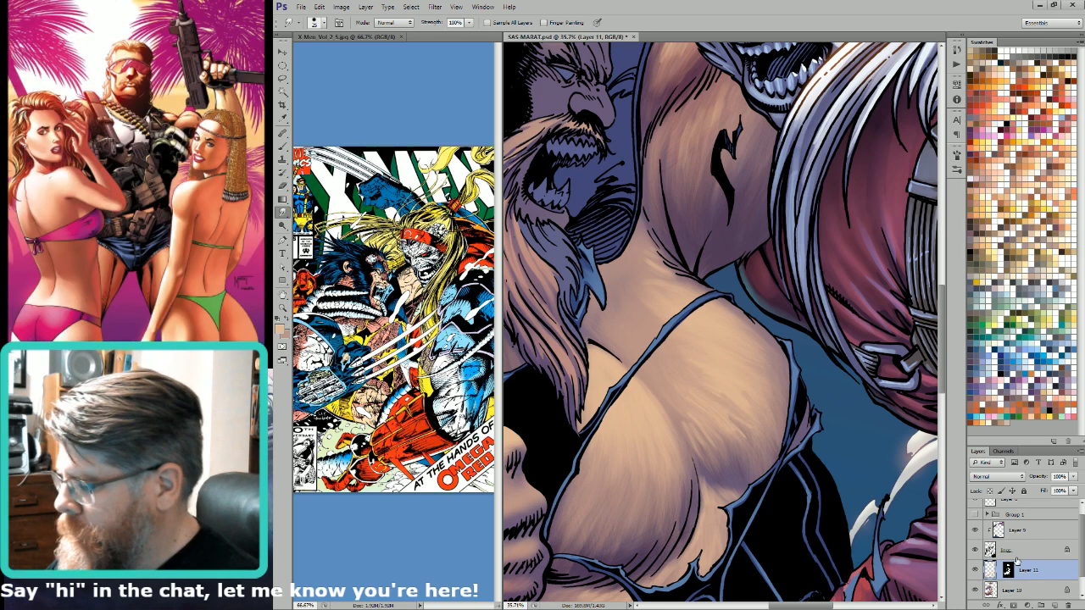
key(ctrl+e)
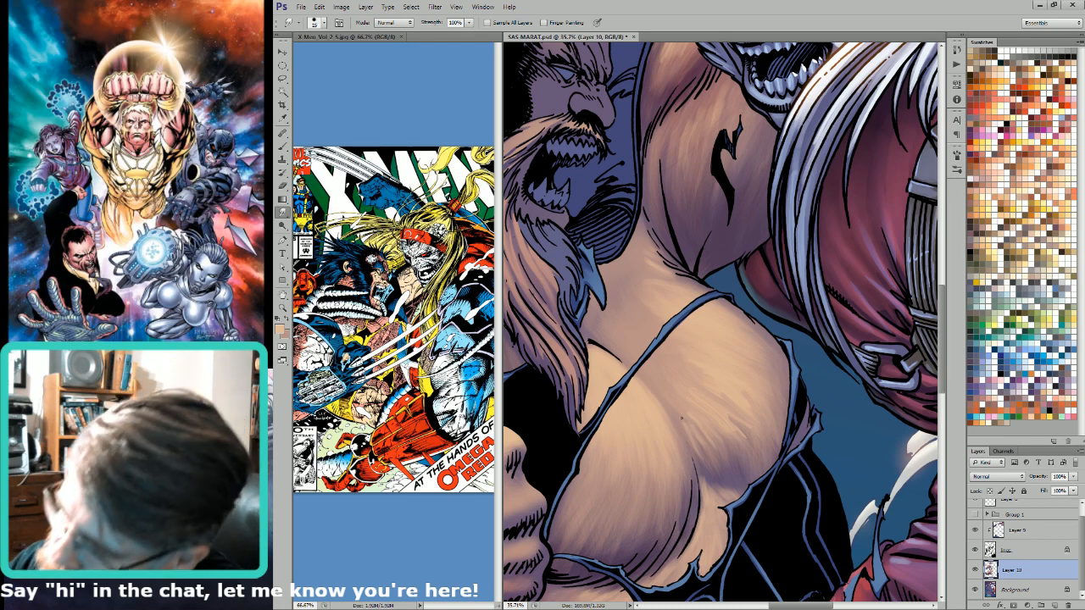
Step: Smudge fine fur strokes along the shadow edge of the bearded figure's far pectoral with a tip size of about 15
key([)
mouse_move(689, 430)
mouse_down()
mouse_move(714, 452)
mouse_move(715, 469)
mouse_move(690, 429)
mouse_move(716, 473)
mouse_move(702, 439)
mouse_move(720, 475)
mouse_move(702, 445)
mouse_move(735, 469)
mouse_move(723, 437)
mouse_move(743, 467)
mouse_move(730, 428)
mouse_move(752, 468)
mouse_move(707, 405)
mouse_move(750, 448)
mouse_up()
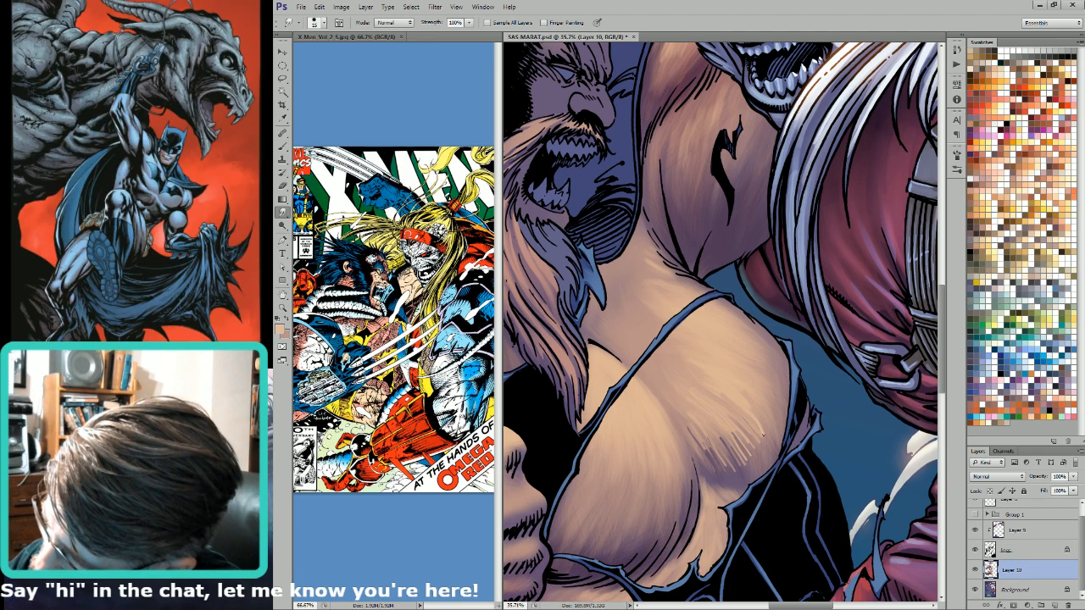
drag(752, 409, 771, 423)
key(bracketleft)
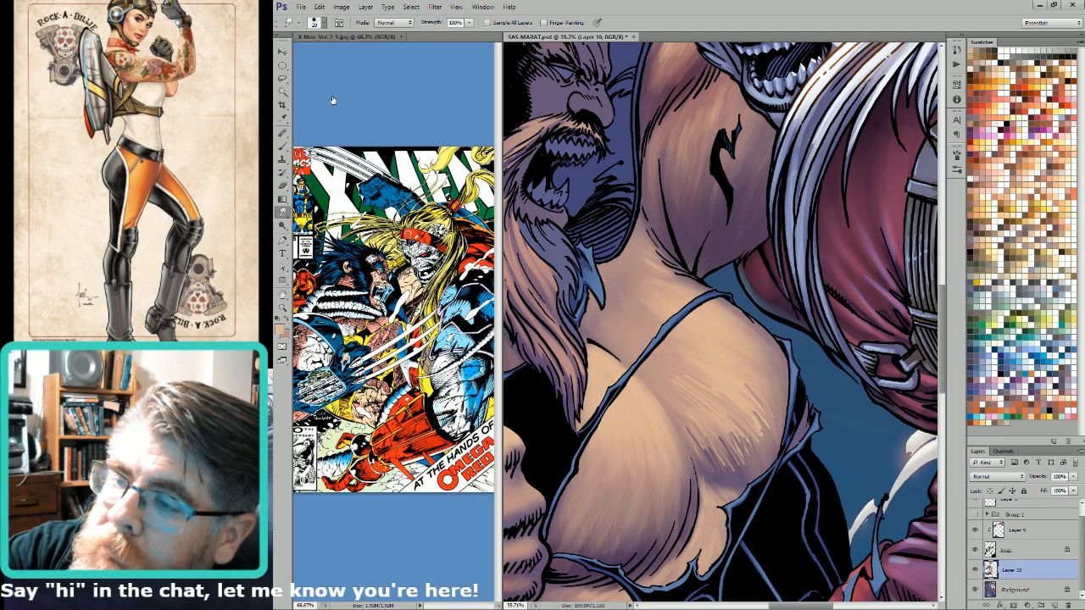
Step: Switch the Smudge tool to a textured tip and soften the pectoral's fur strokes at sizes of about 100 to 150
click(348, 105)
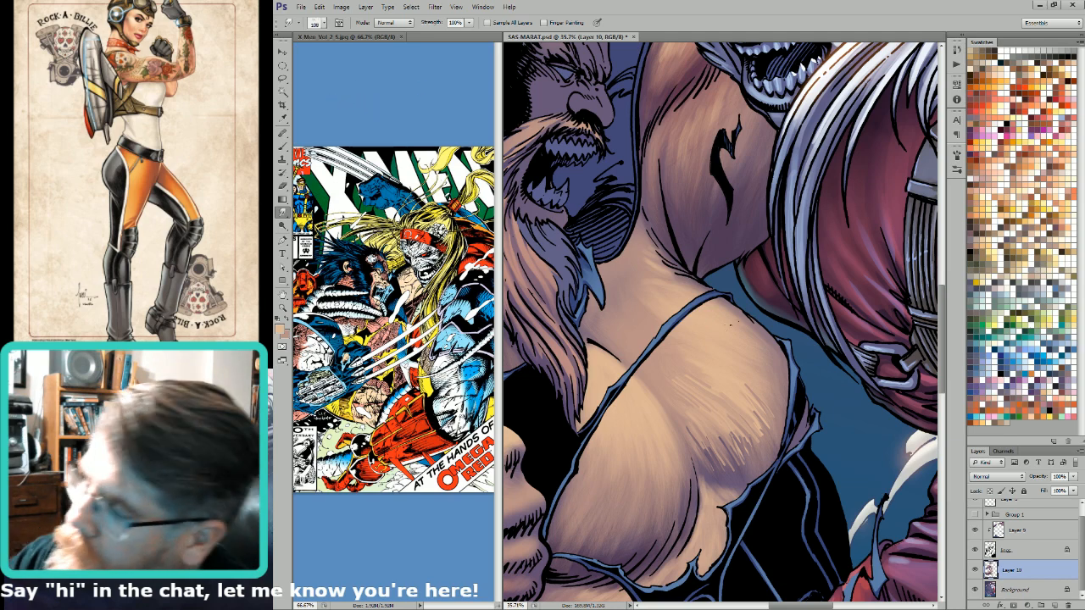
drag(731, 329, 734, 336)
key(bracketleft)
key(bracketleft)
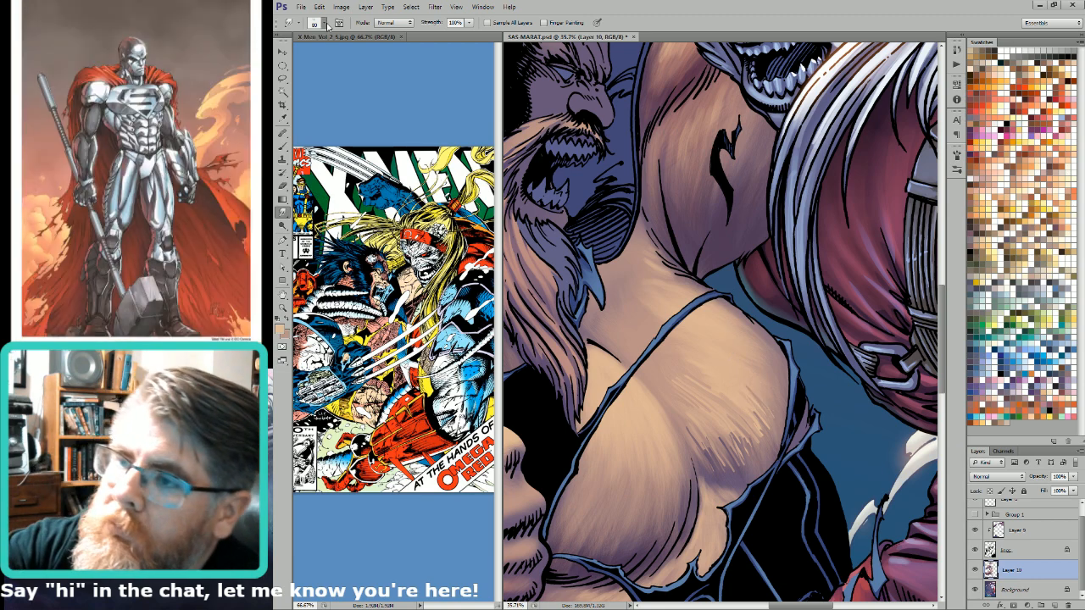
key(bracketright)
key(bracketright)
key(bracketright)
key(bracketright)
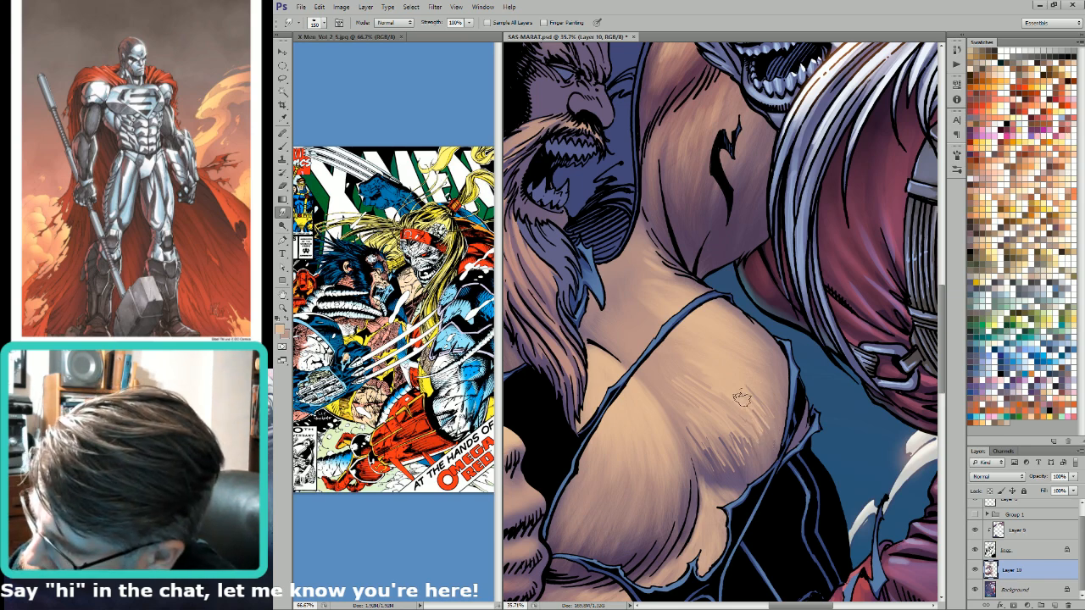
key(bracketleft)
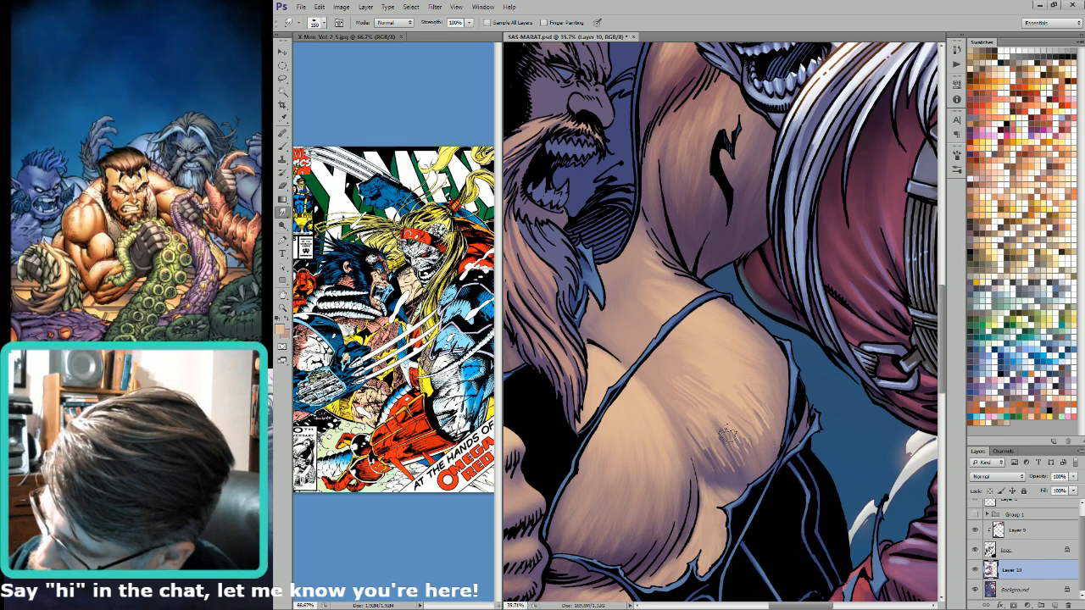
drag(726, 432, 743, 447)
key(bracketleft)
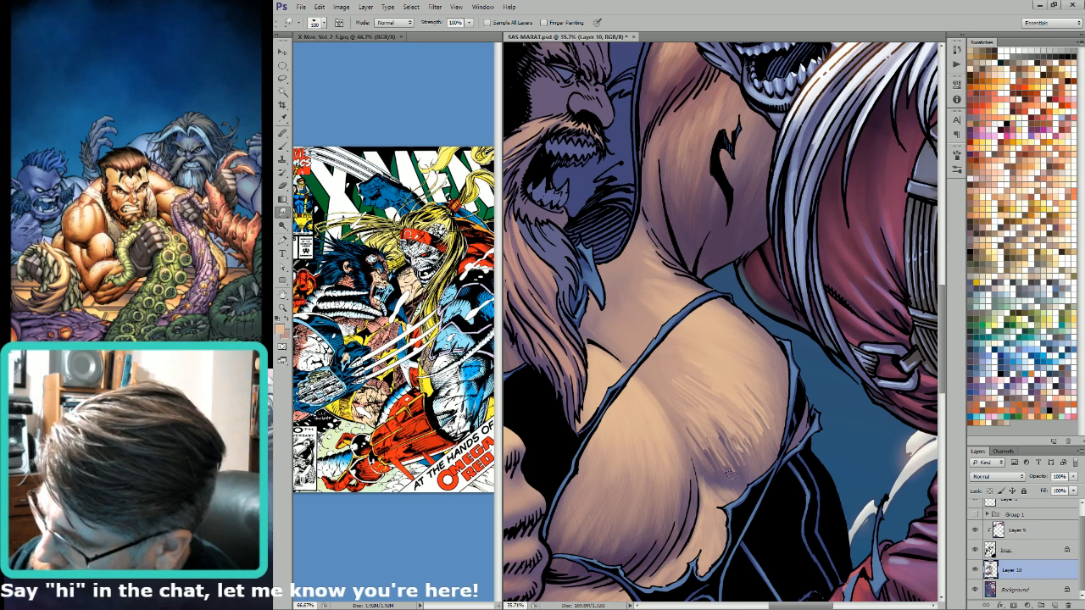
key(ctrl+0)
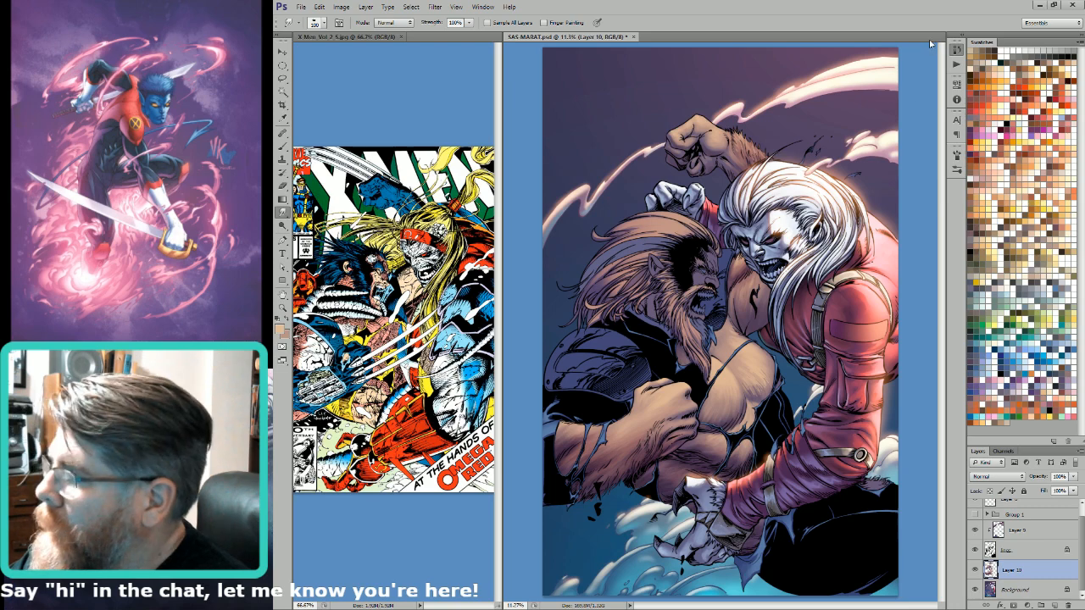
Step: Lock Layer 10's transparent pixels and brush sampled dark and light skin tones over the far pectoral's shading
key(b)
scroll(805, 284, up, 4)
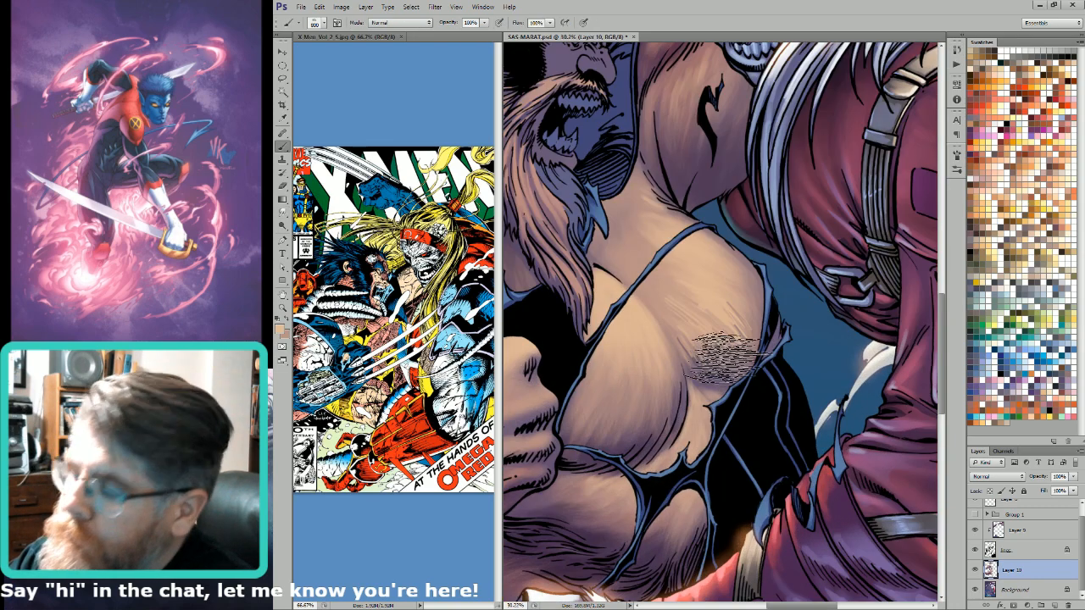
key(i)
click(722, 373)
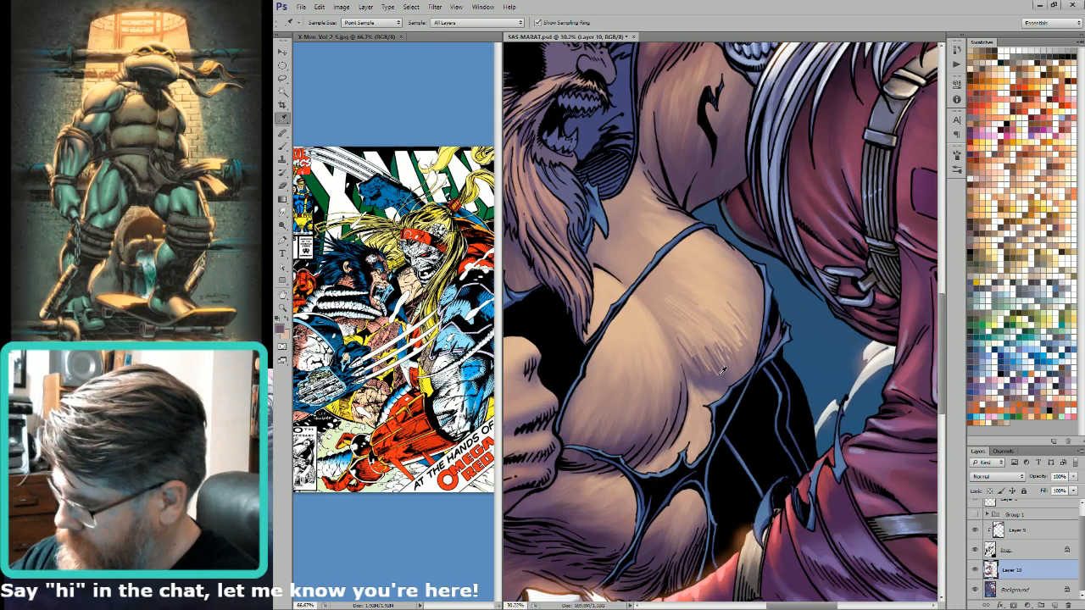
key(slash)
key(b)
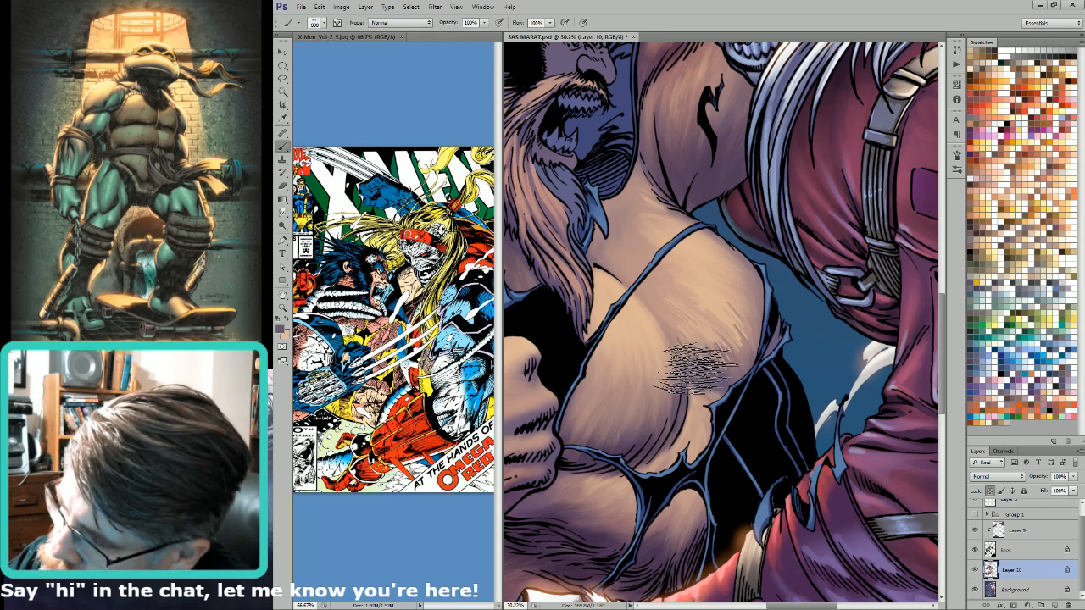
key(i)
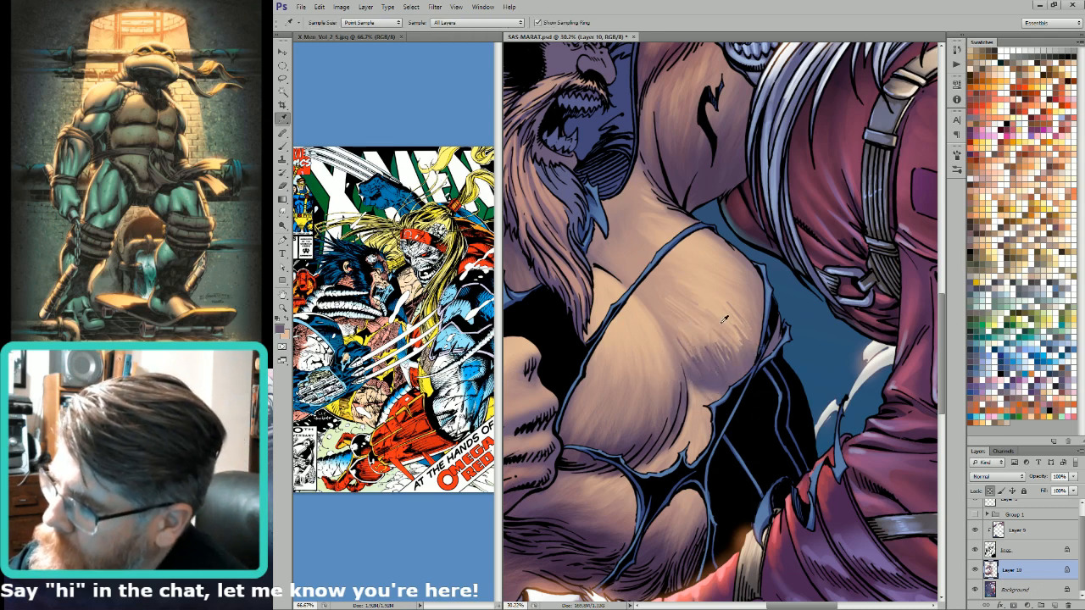
click(722, 325)
key(b)
mouse_move(687, 344)
mouse_down()
mouse_move(714, 337)
mouse_move(733, 352)
mouse_move(772, 326)
mouse_up()
key(ctrl+0)
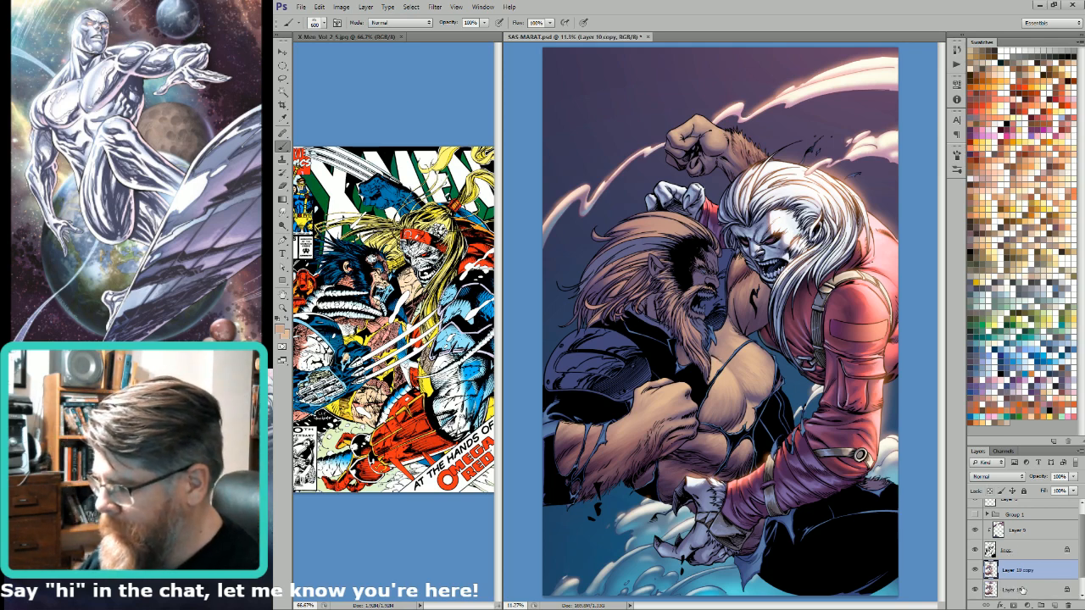
Step: Merge the original Layer 10 into the Background, lasso an area of the bearded figure, and hide the selection edges
click(1025, 587)
key(l)
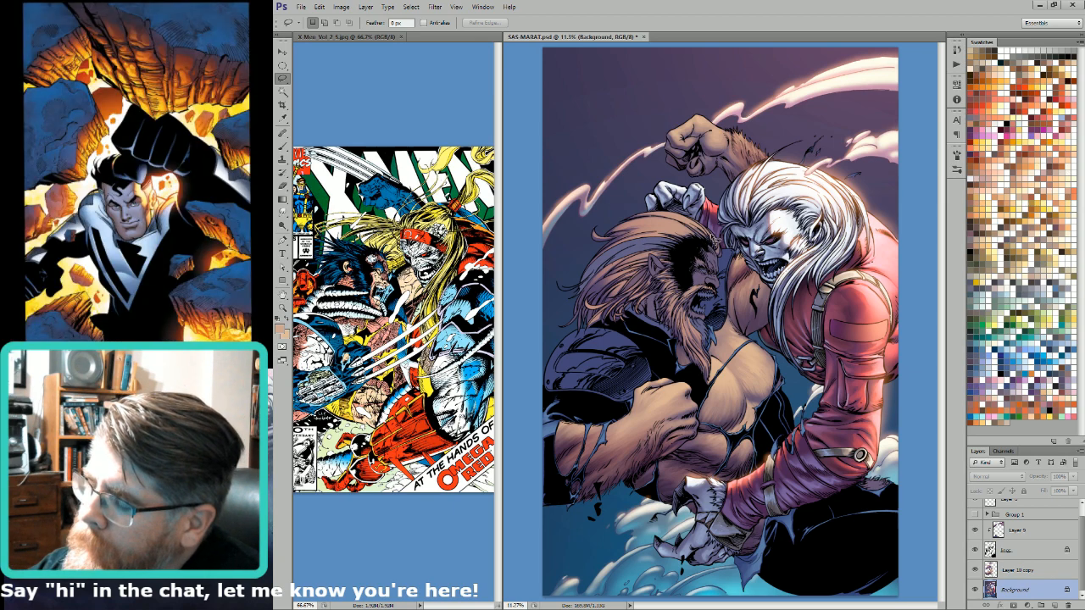
mouse_move(639, 344)
mouse_down()
mouse_move(691, 387)
mouse_move(703, 436)
mouse_move(632, 497)
mouse_move(839, 567)
mouse_move(890, 481)
mouse_move(815, 288)
mouse_move(758, 239)
mouse_move(633, 273)
mouse_move(602, 334)
mouse_up()
key(ctrl+h)
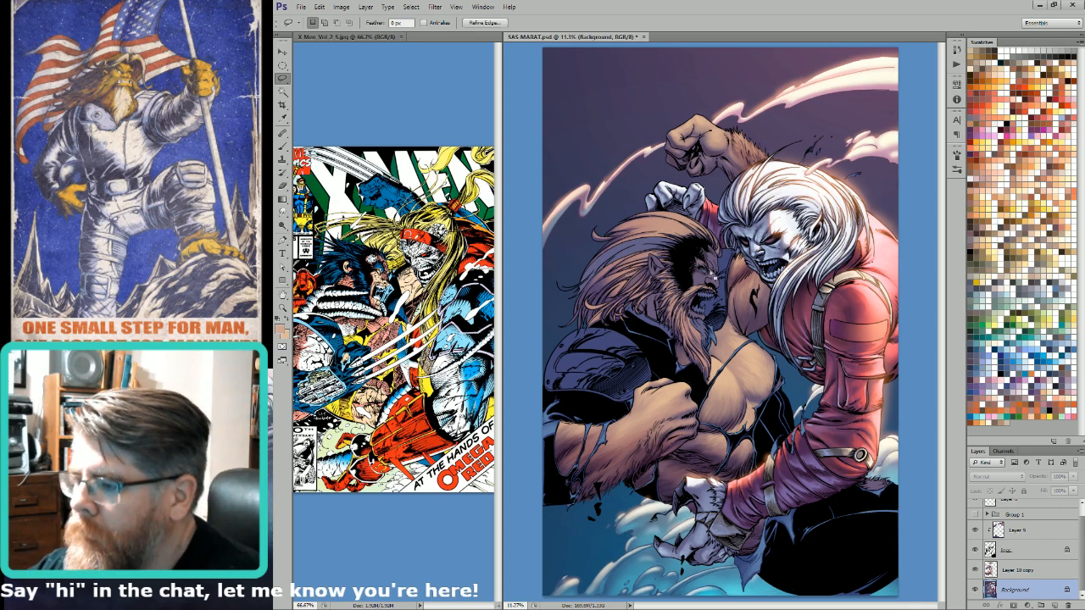
Step: Sample a dark purple tone from the bearded figure's face and lay a 40% Darken radial gradient over his chest on Layer 10 copy
key(i)
click(703, 276)
key(g)
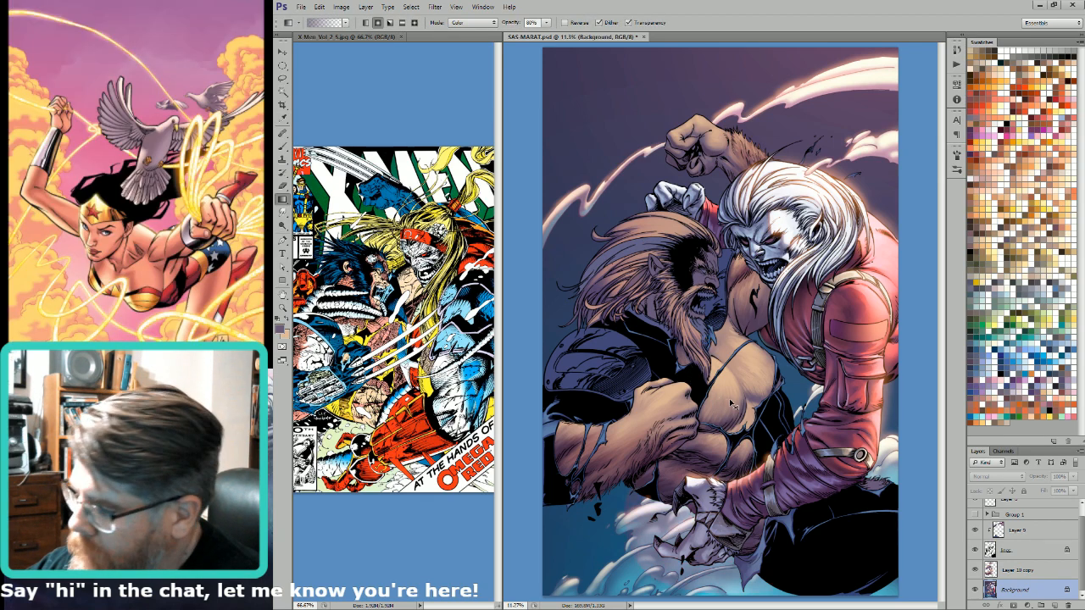
click(990, 571)
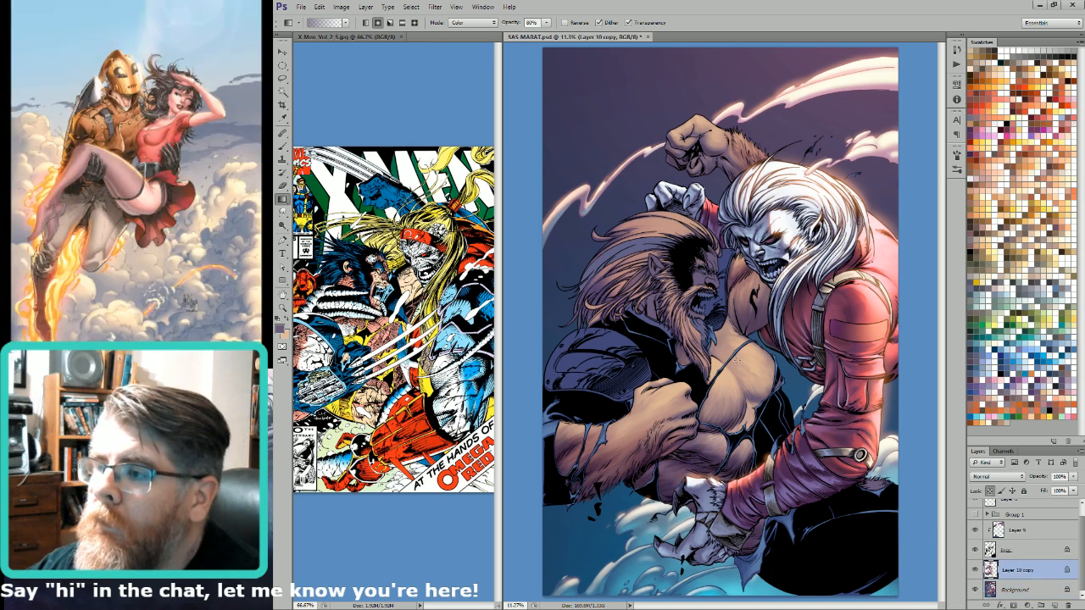
key(4)
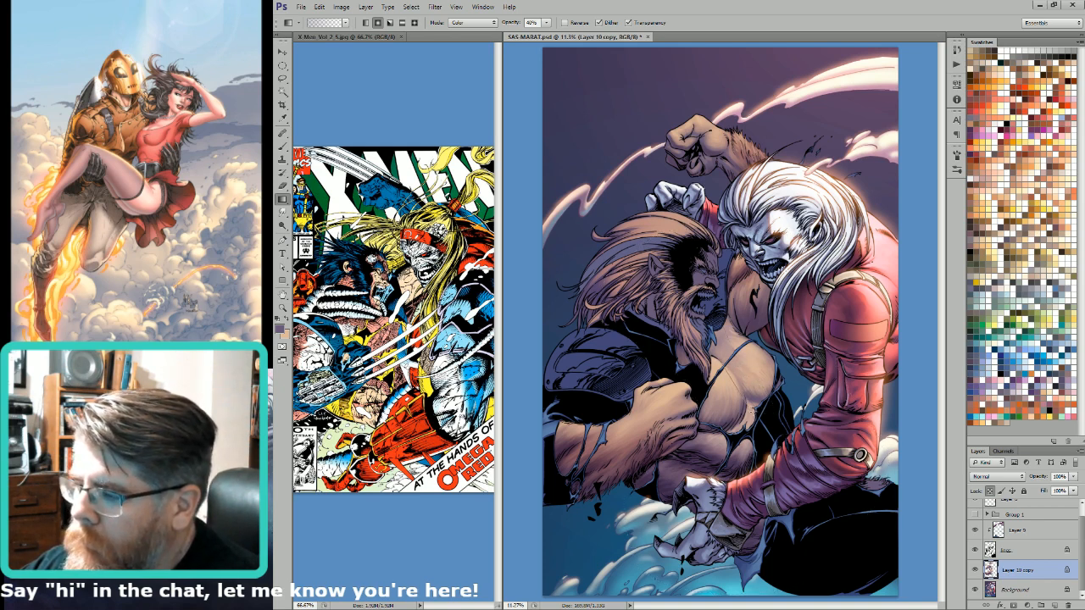
key(b)
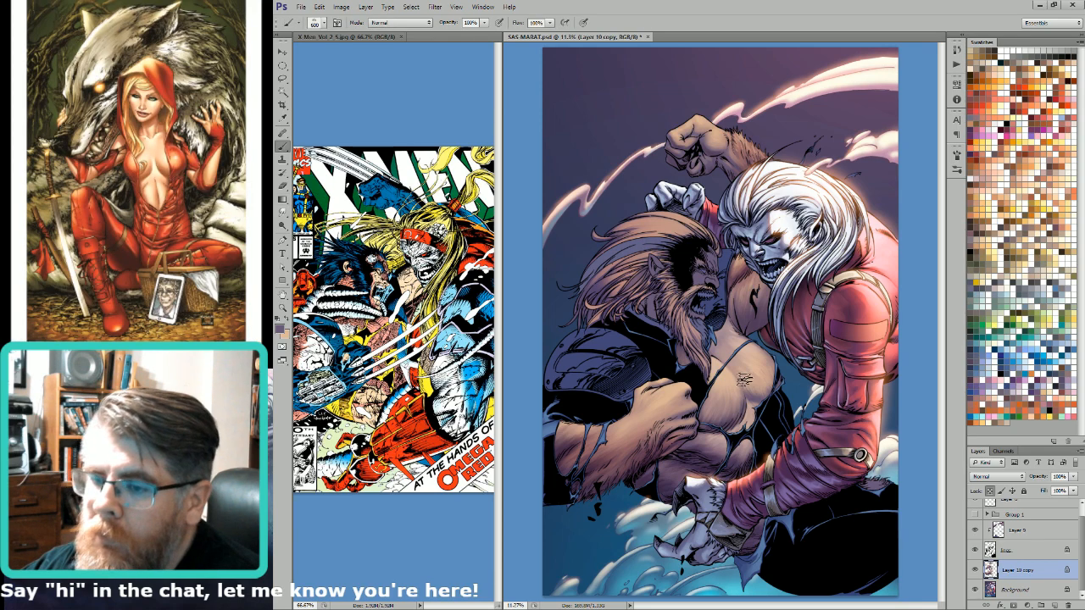
key(g)
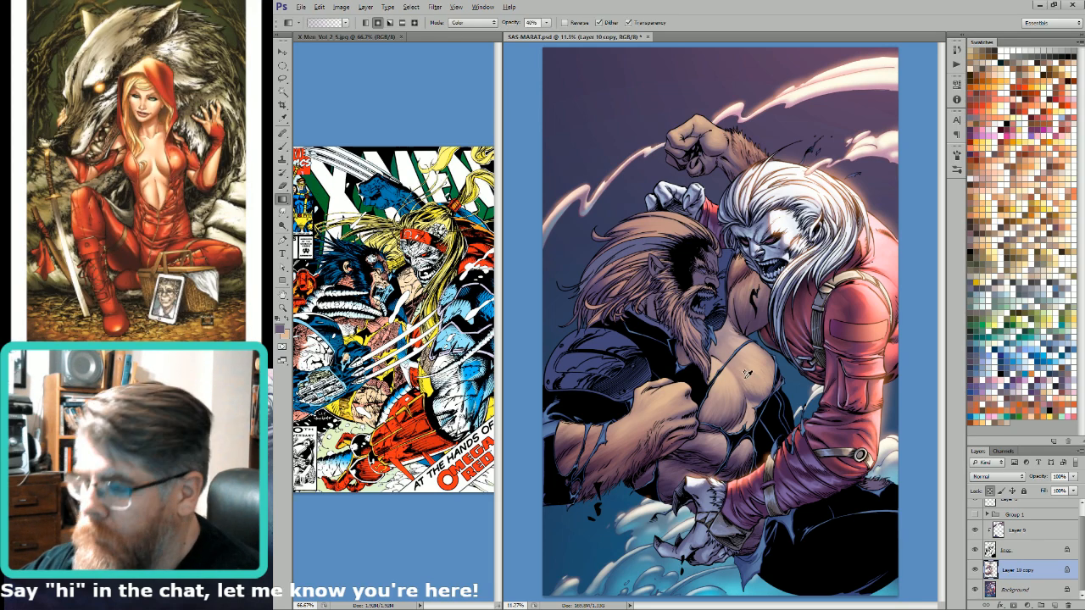
key(alt+shift+k)
drag(732, 365, 795, 461)
key(ctrl+z)
key(ctrl+z)
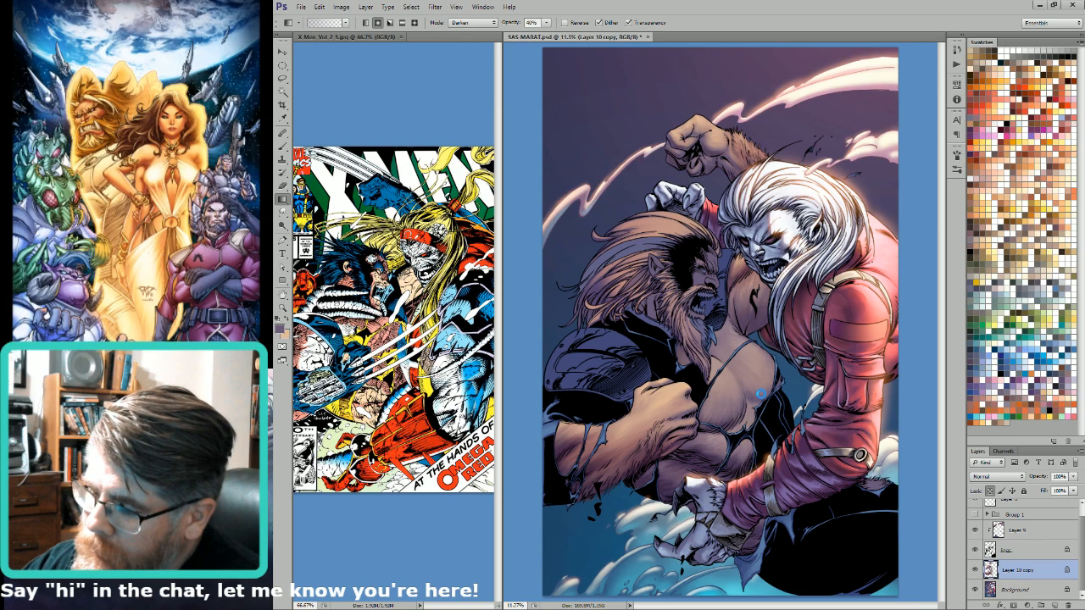
Step: Show the lasso selection's hidden edges and deselect it, returning to the Brush tool
key(ctrl+h)
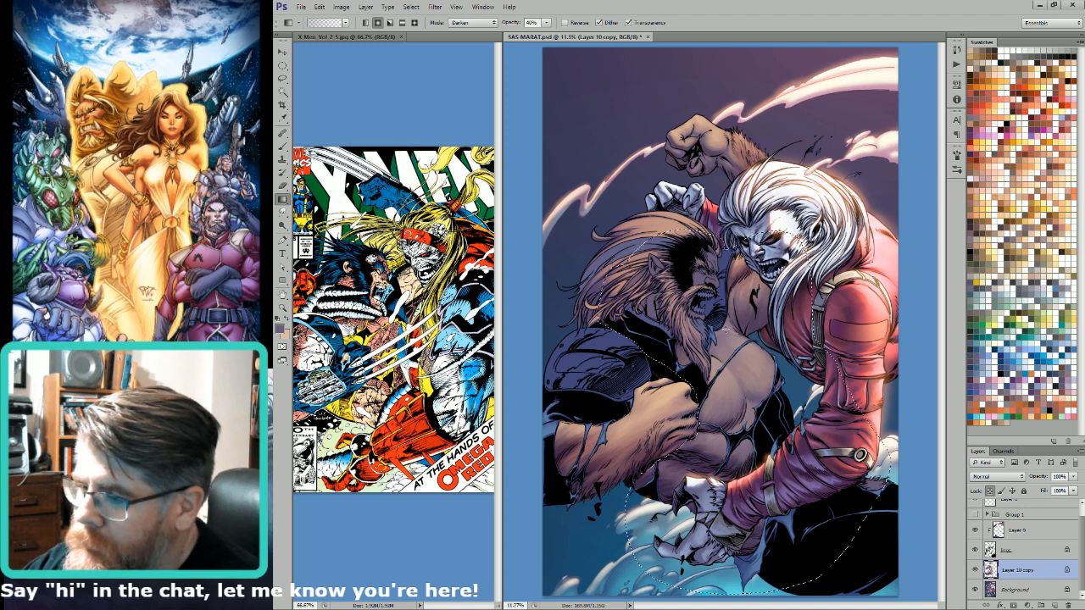
key(b)
key(ctrl+d)
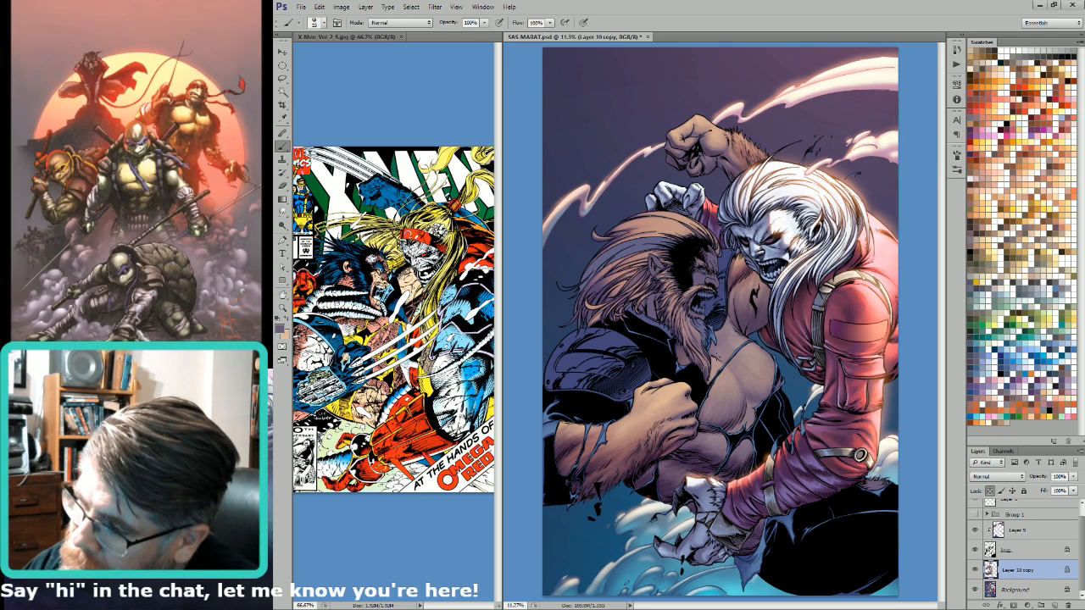
key(b)
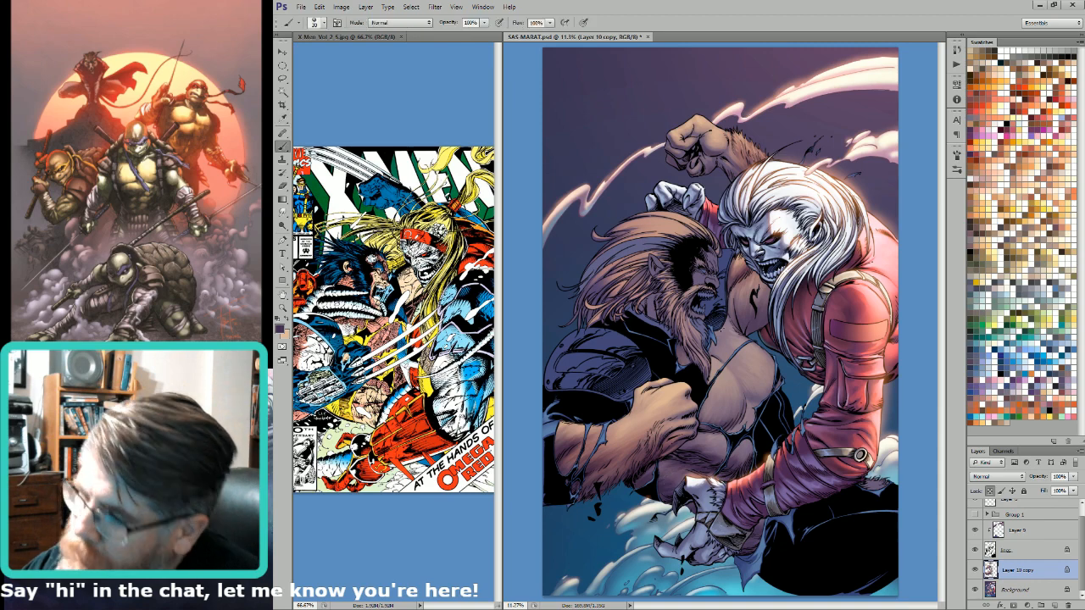
Step: Select the bearded figure's chest, abdomen and arm skin with the Magic Wand from the flats in the Alpha 4 channel
key(ctrl+6)
key(w)
click(744, 373)
key(ctrl+2)
key(ctrl+6)
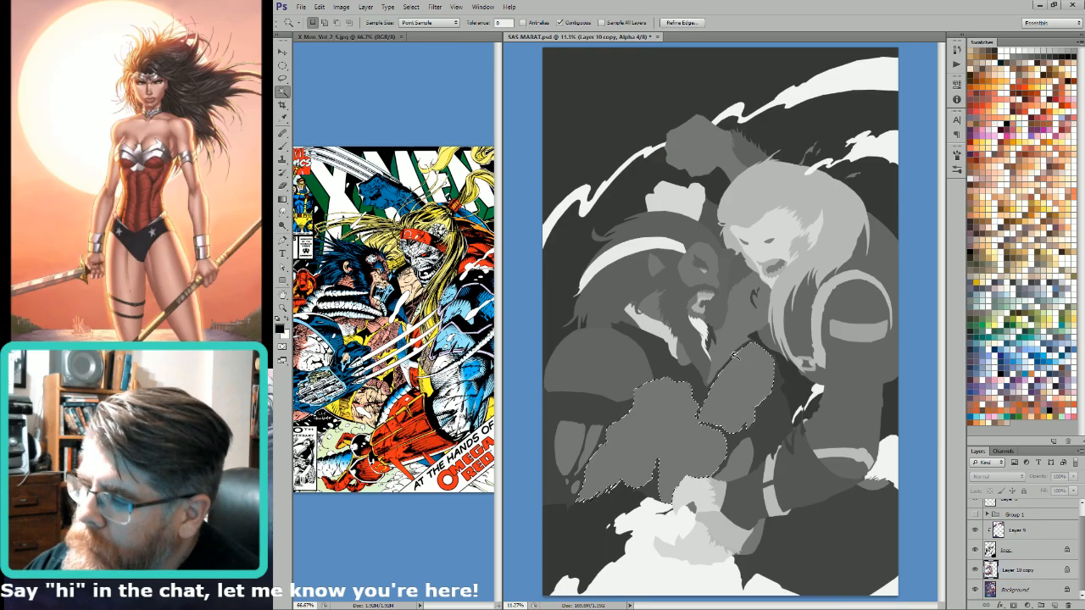
shift+click(729, 346)
shift+click(744, 459)
key(ctrl+2)
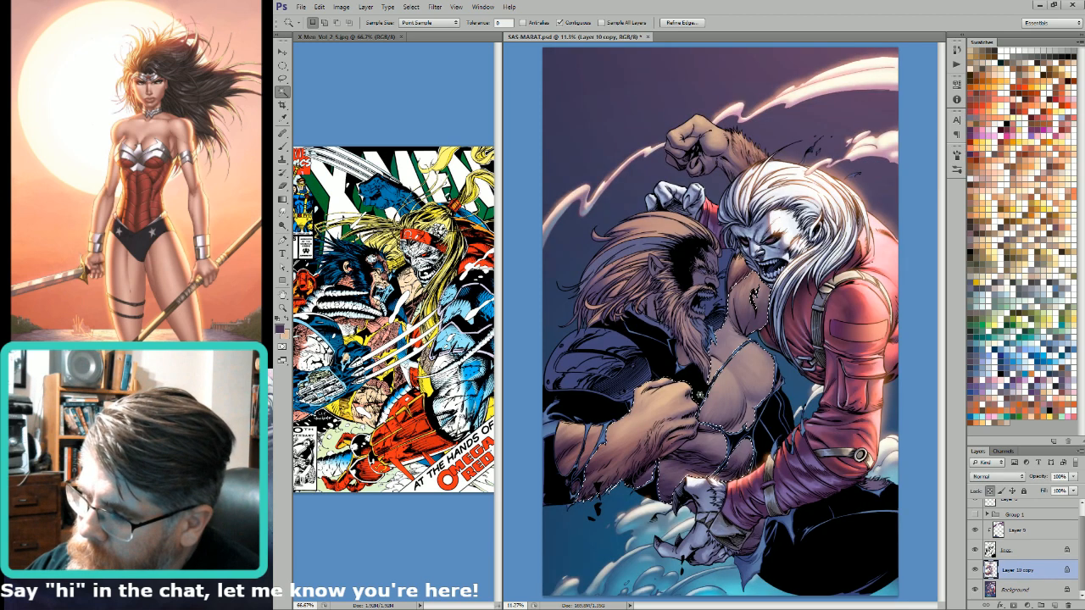
Step: Lasso the forearm and fist out of the skin selection and hide the selection edges
key(l)
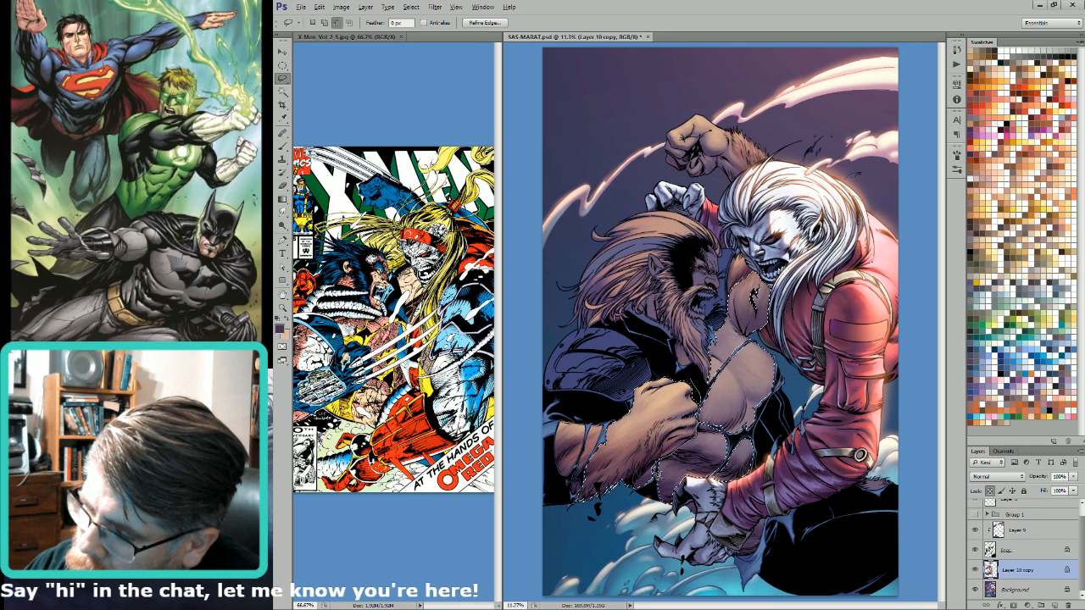
drag(649, 485, 566, 321)
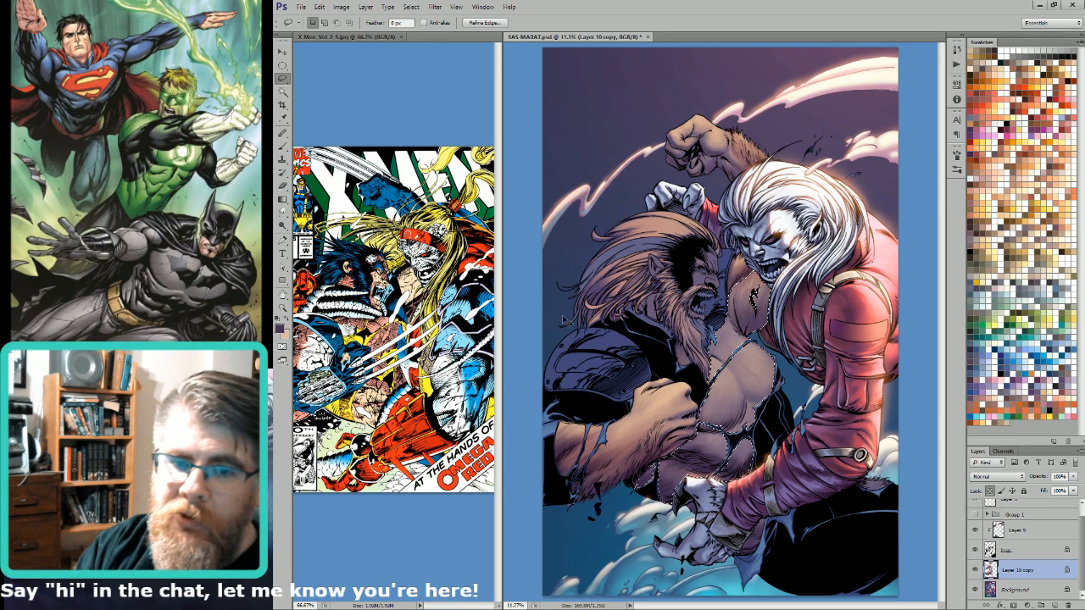
key(ctrl+d)
key(ctrl+shift+d)
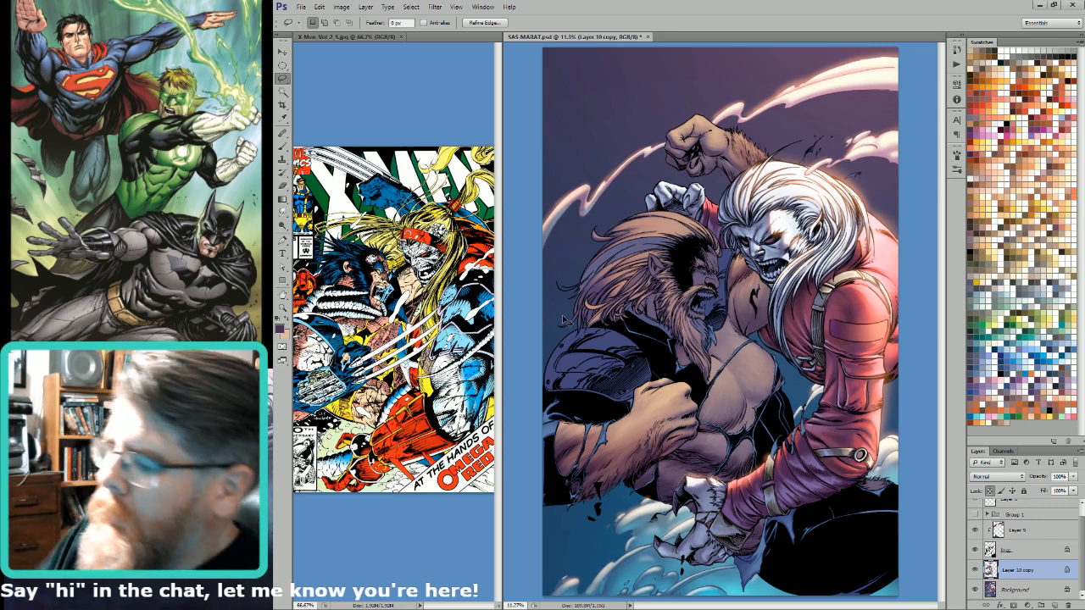
key(ctrl+d)
Step: Brush textured dark strokes over the upper chest with a tip size of about 500 to 600
key(b)
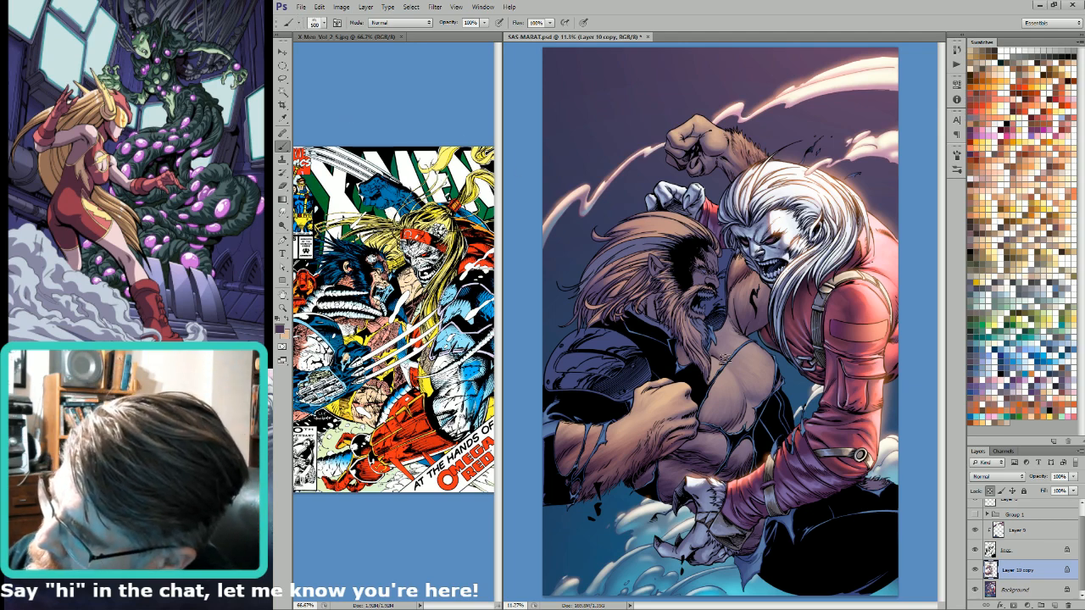
key(bracketright)
key(bracketright)
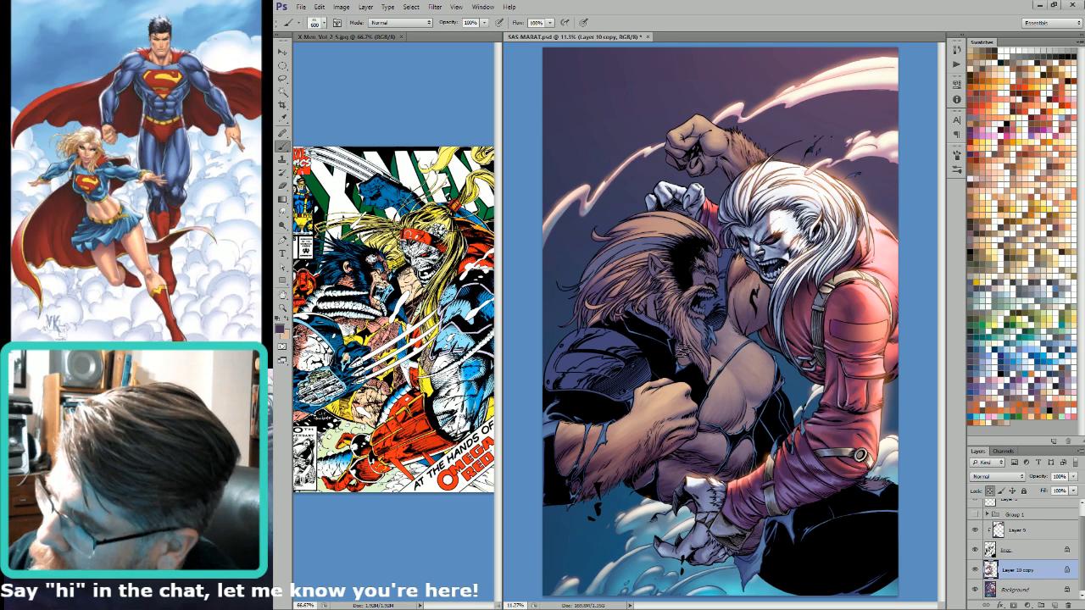
key(bracketleft)
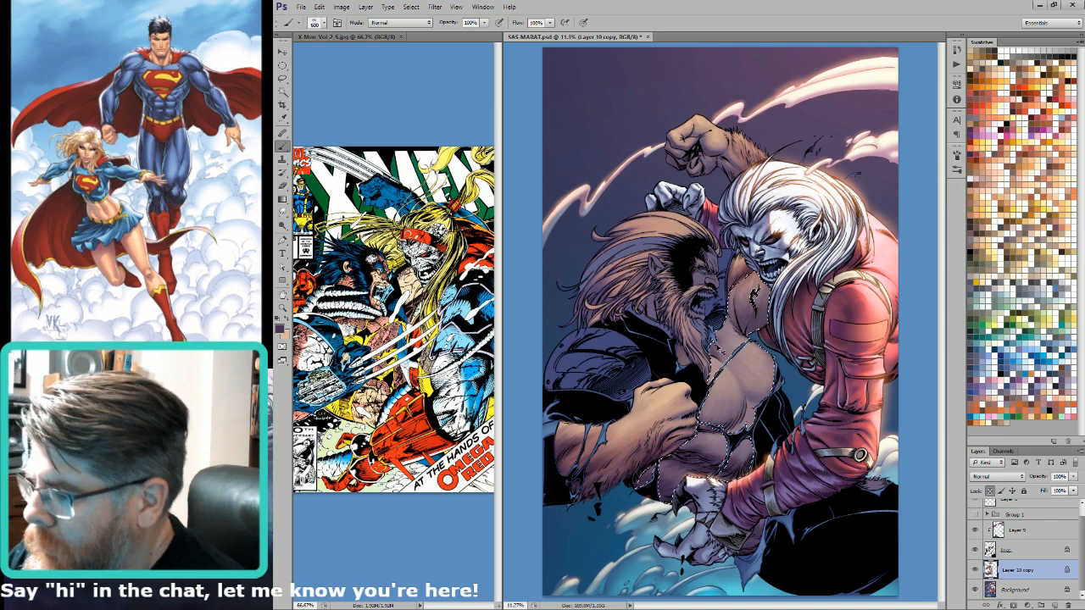
Step: Recheck the selection against the flats and build dark brush texture across the far pectoral at sizes of about 500 to 800
key(ctrl+6)
key(w)
key(ctrl+2)
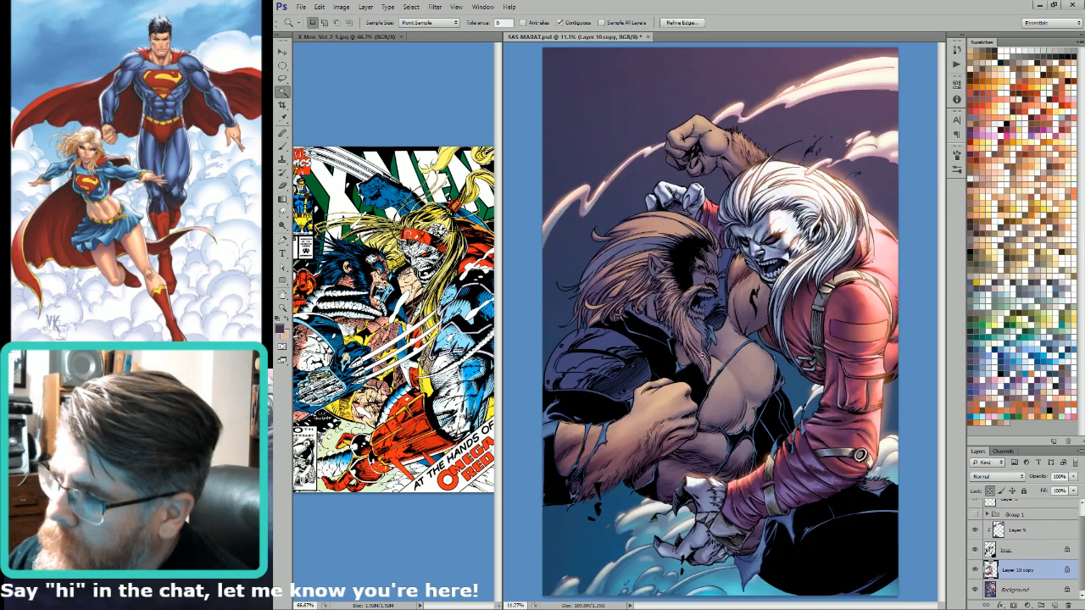
key(b)
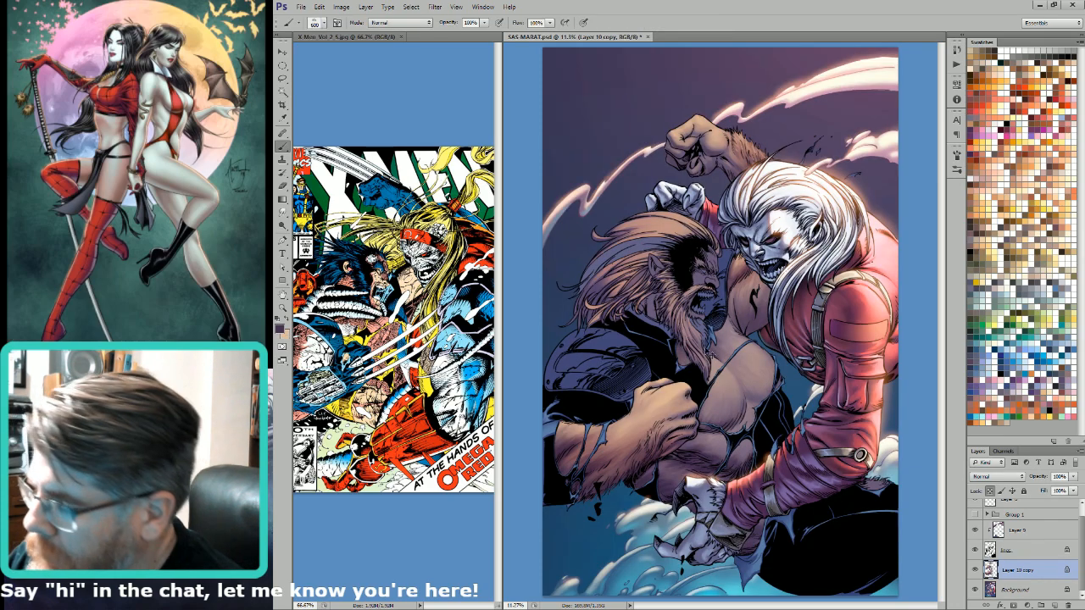
key(bracketright)
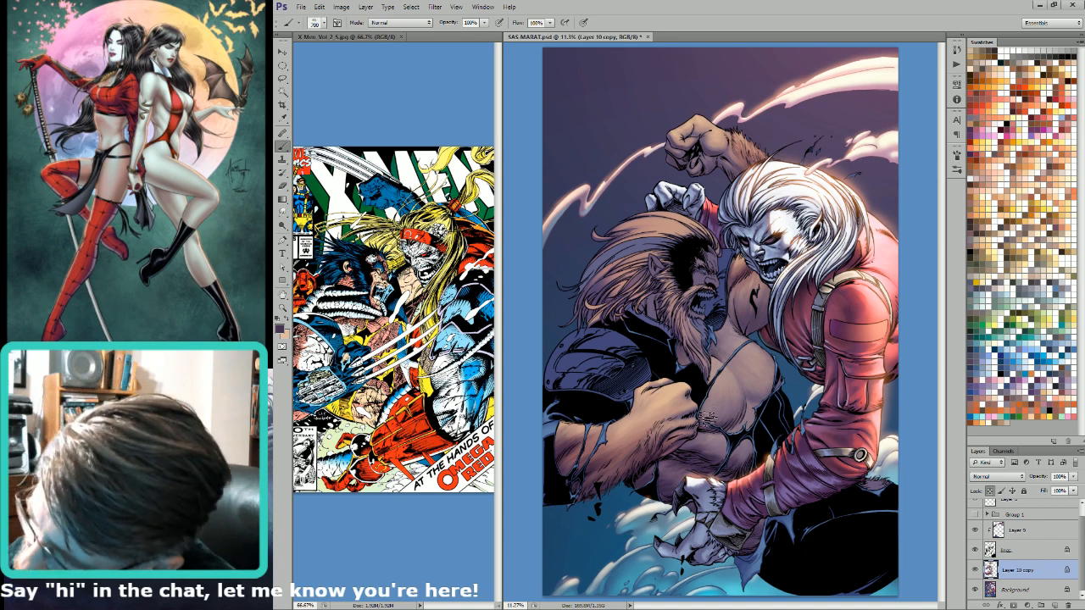
key(bracketright)
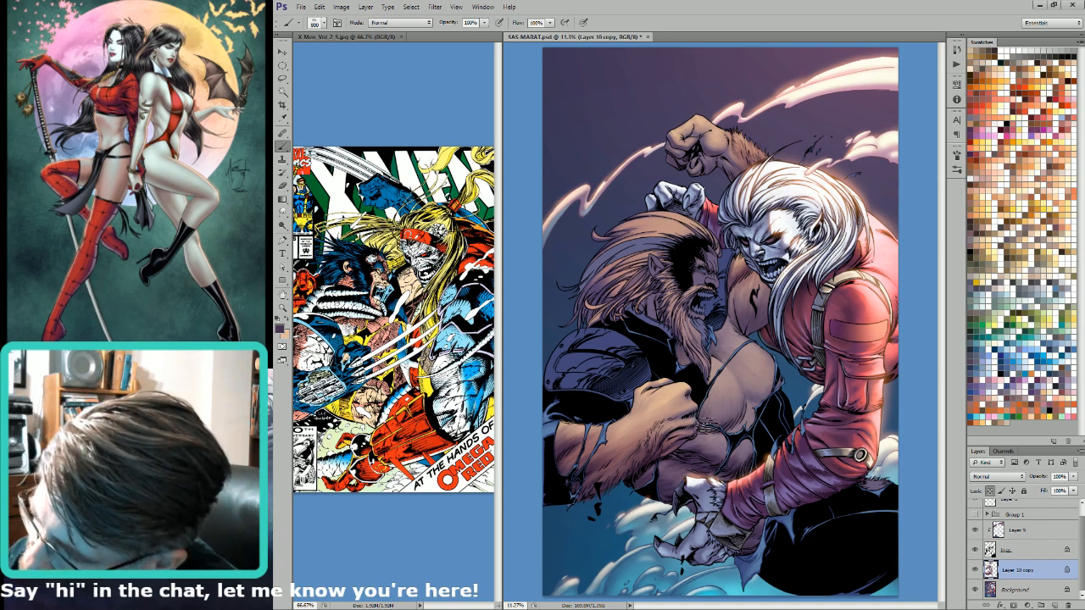
key(bracketleft)
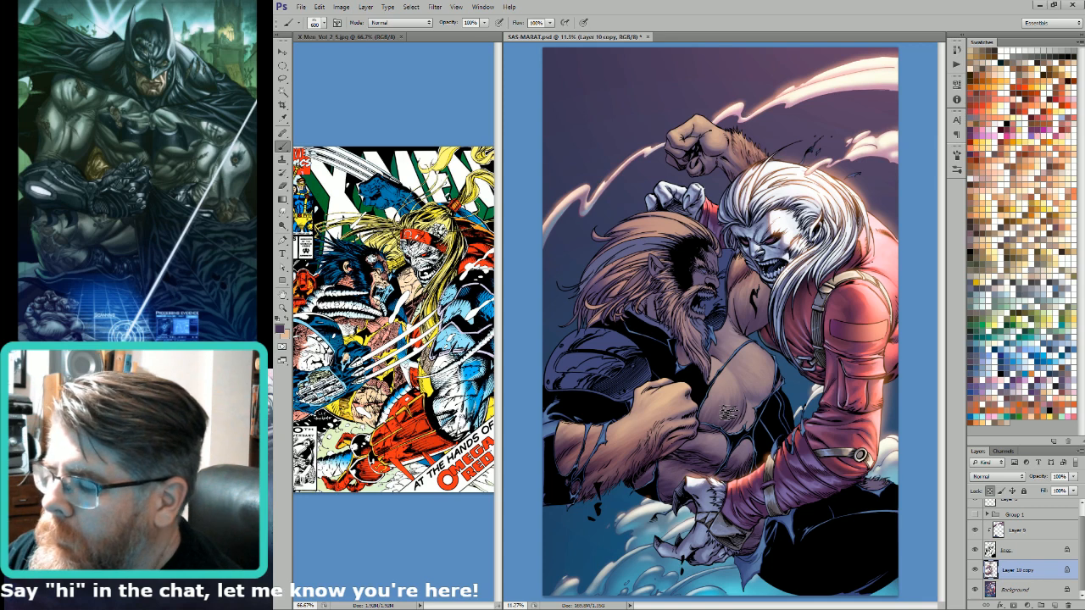
key(bracketleft)
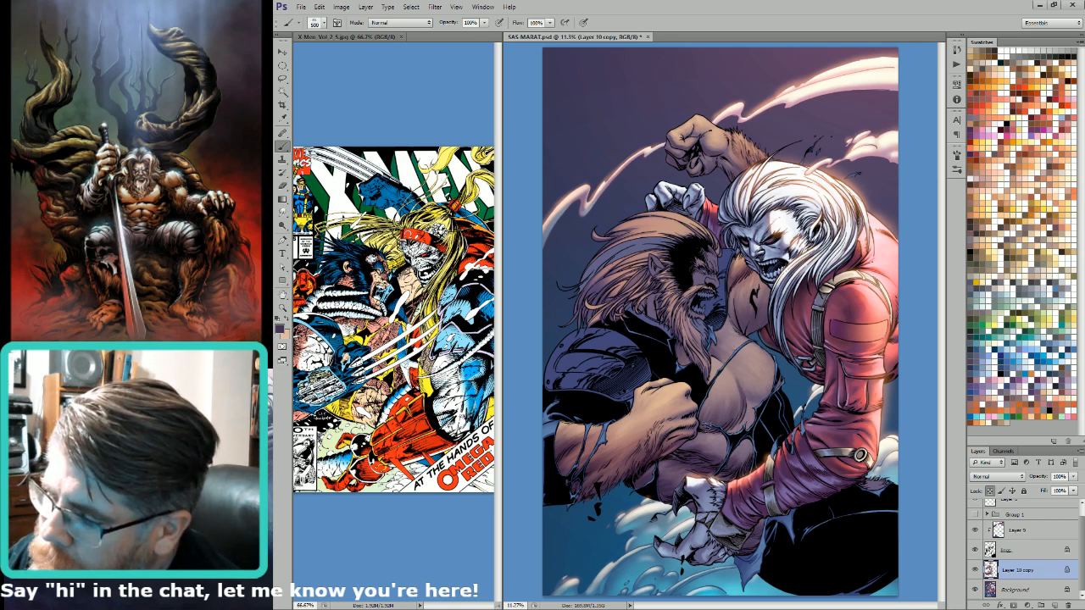
key(bracketleft)
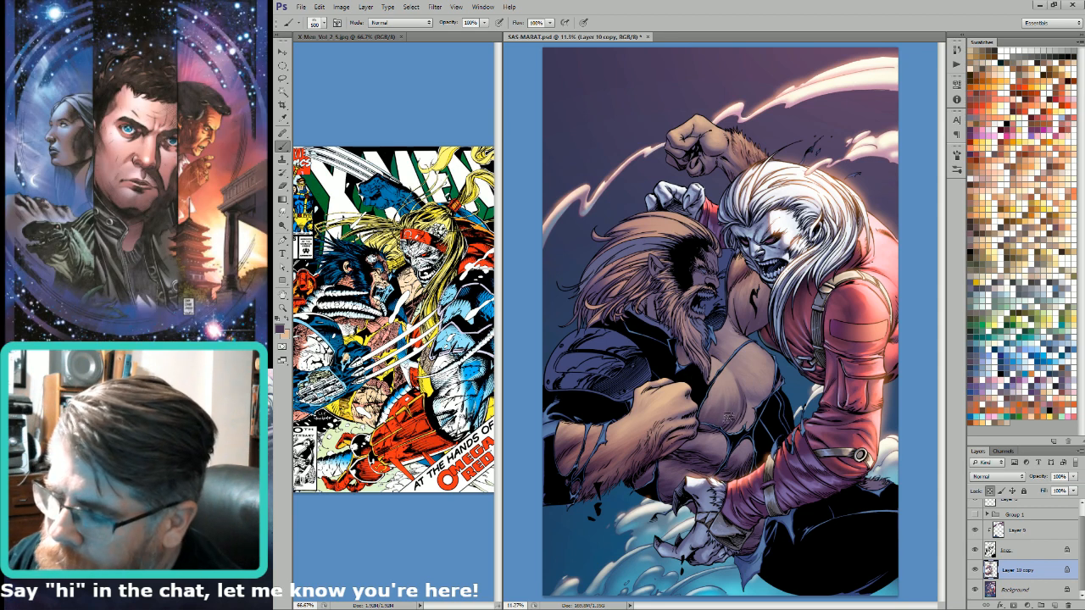
key(bracketright)
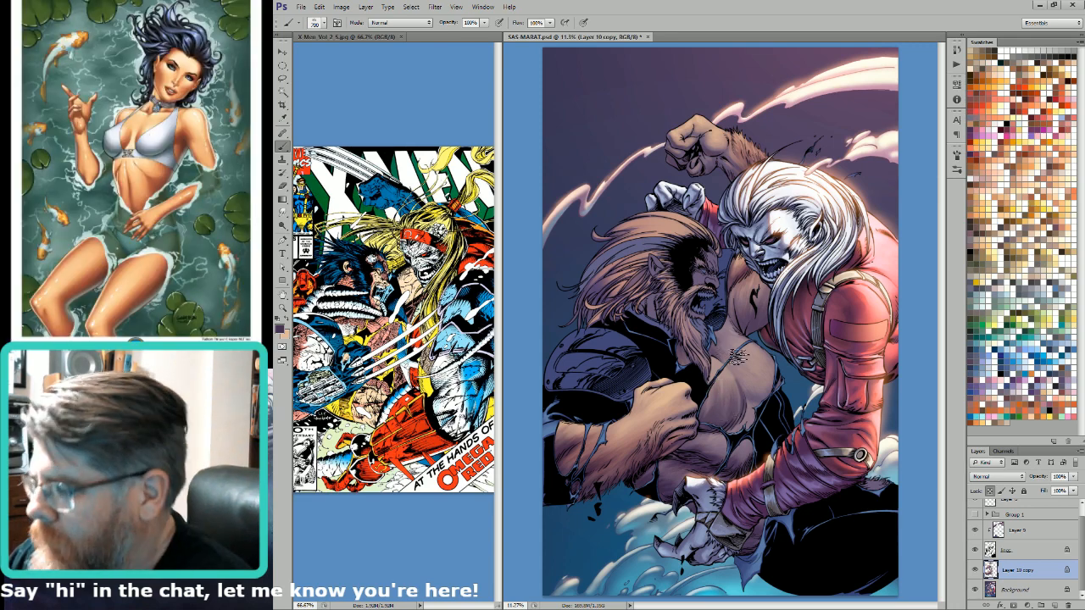
Step: Sample a muted purple tone and brush it alternately with the darker tone over the pectoral at sizes up to about 900
key(i)
key(b)
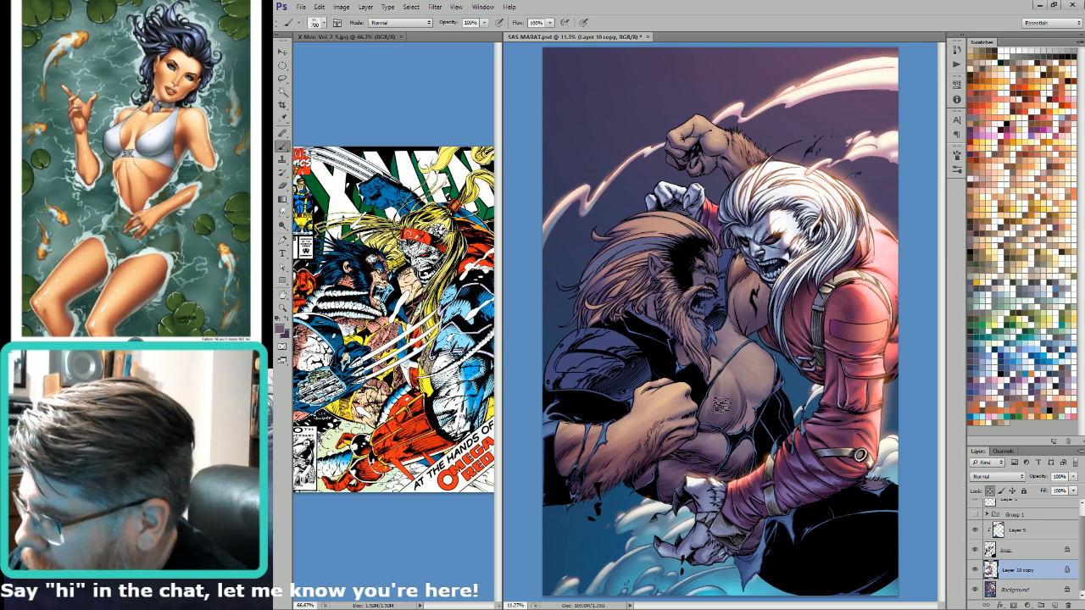
key(x)
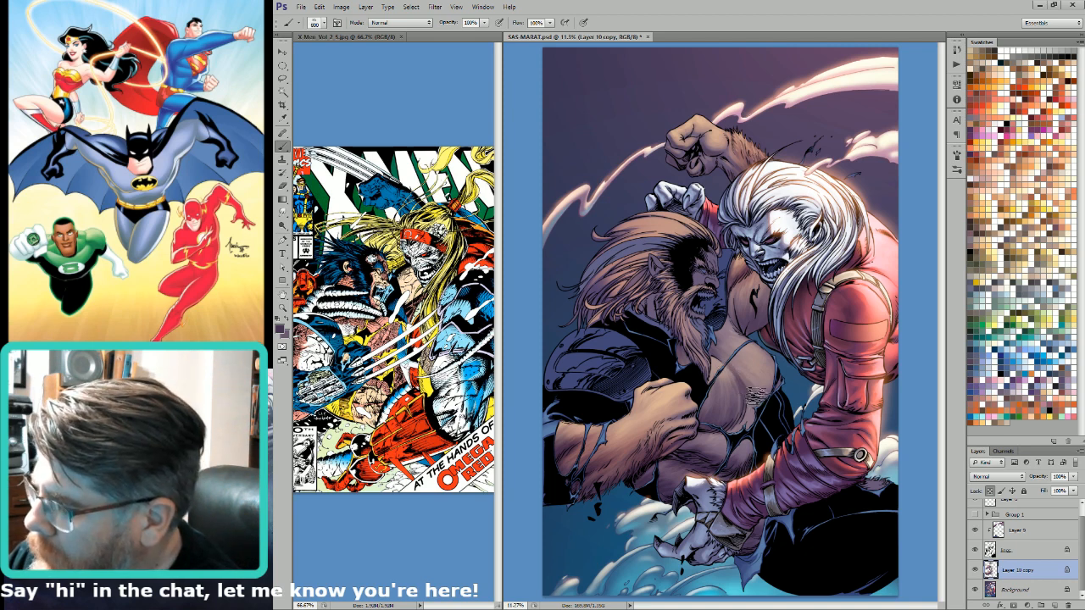
key(bracketright)
key(bracketright)
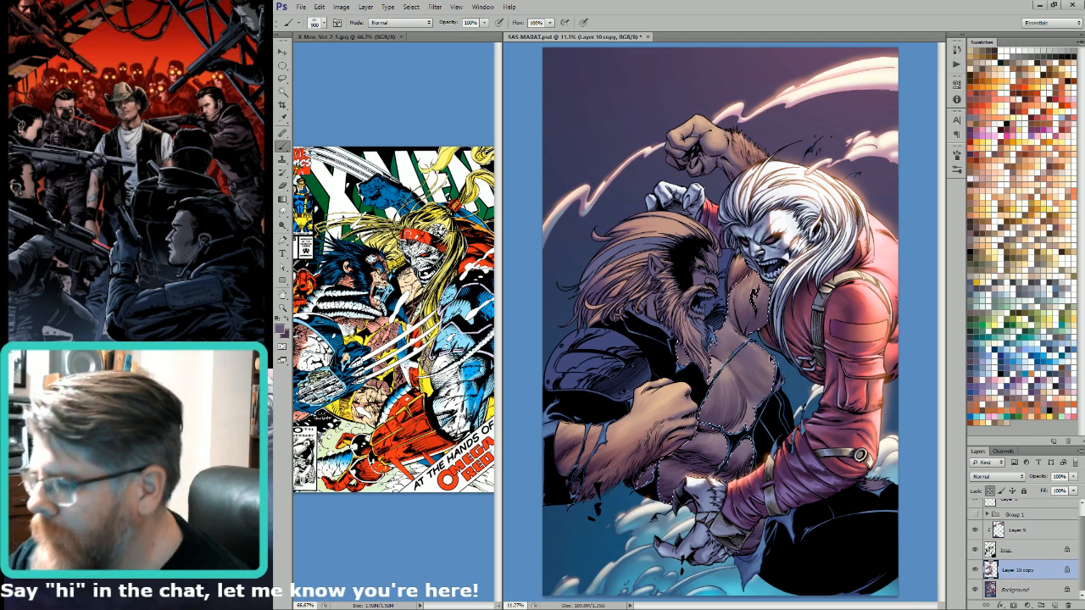
Step: Sample a lighter skin tone from the chest and brush it over the upper pectoral, varying the size from about 400 to 1000
key(bracketleft)
key(bracketleft)
key(bracketleft)
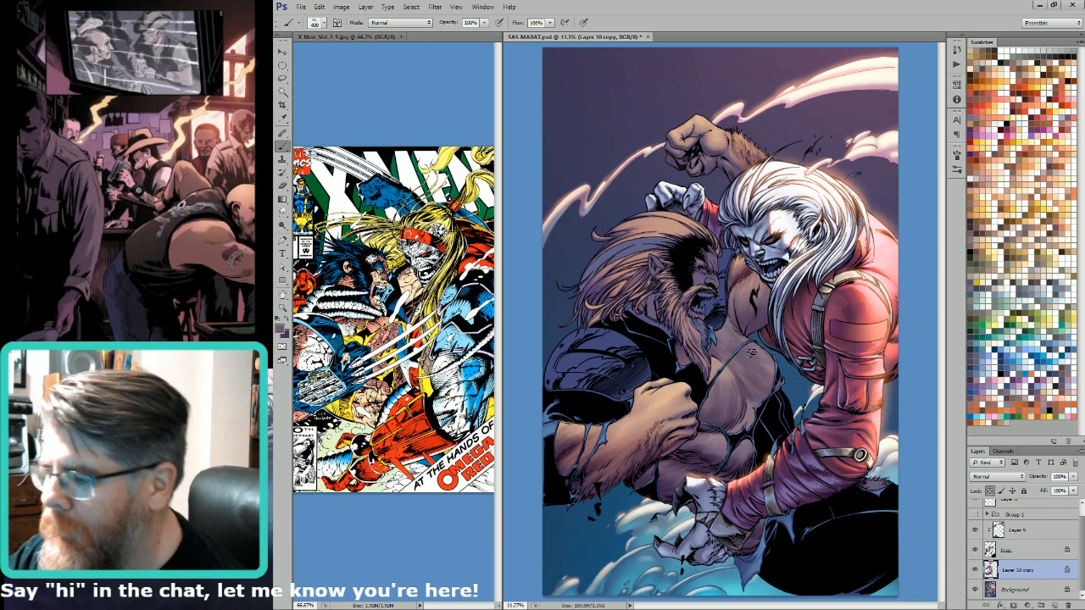
alt+click(737, 367)
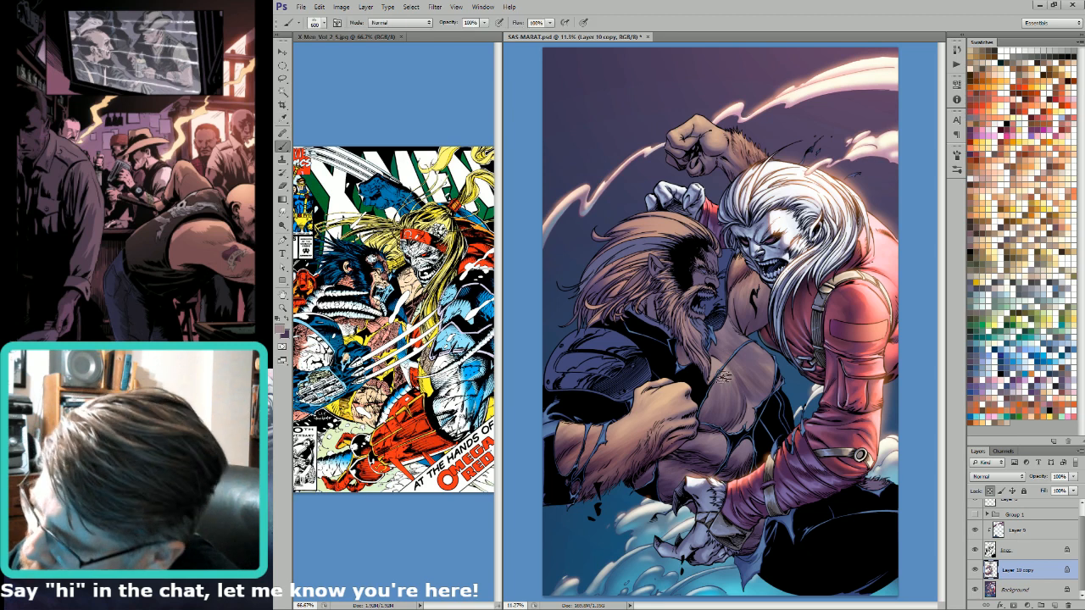
key(bracketright)
click(721, 390)
key(bracketright)
click(729, 341)
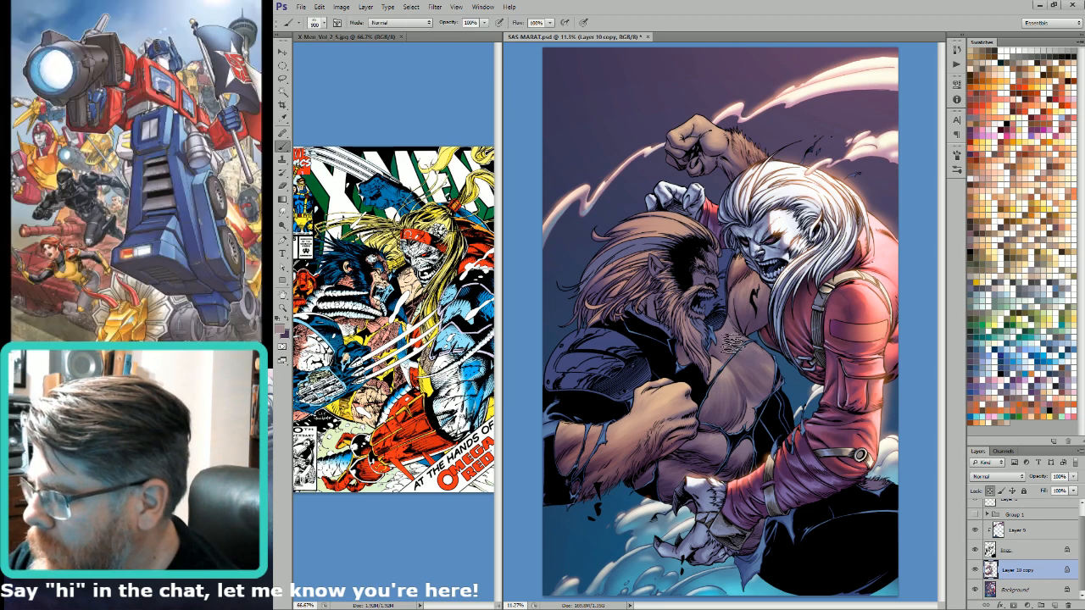
key(bracketright)
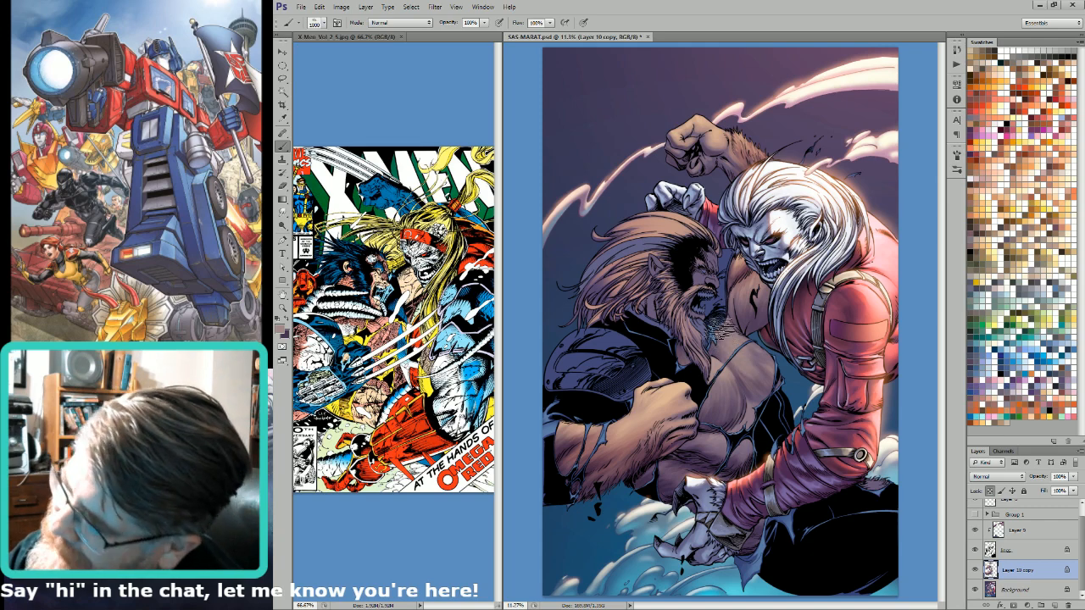
key(c)
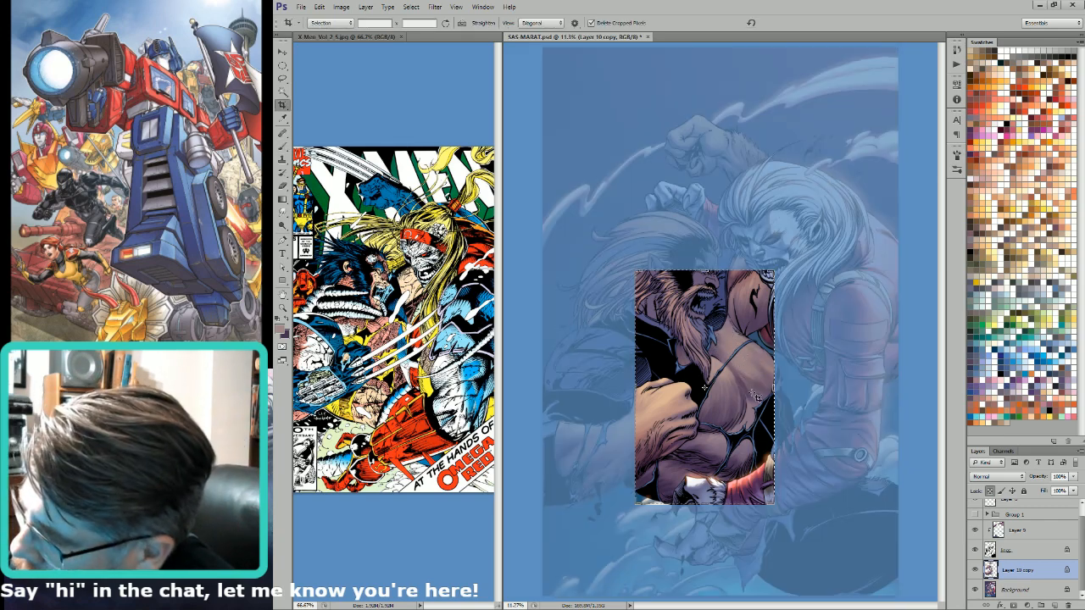
drag(731, 354, 753, 387)
key(Escape)
Step: Drop the accidental crop, return to the textured brush, and stroke the dark tone over the pectoral, reducing the size from about 1100 to 400
key(b)
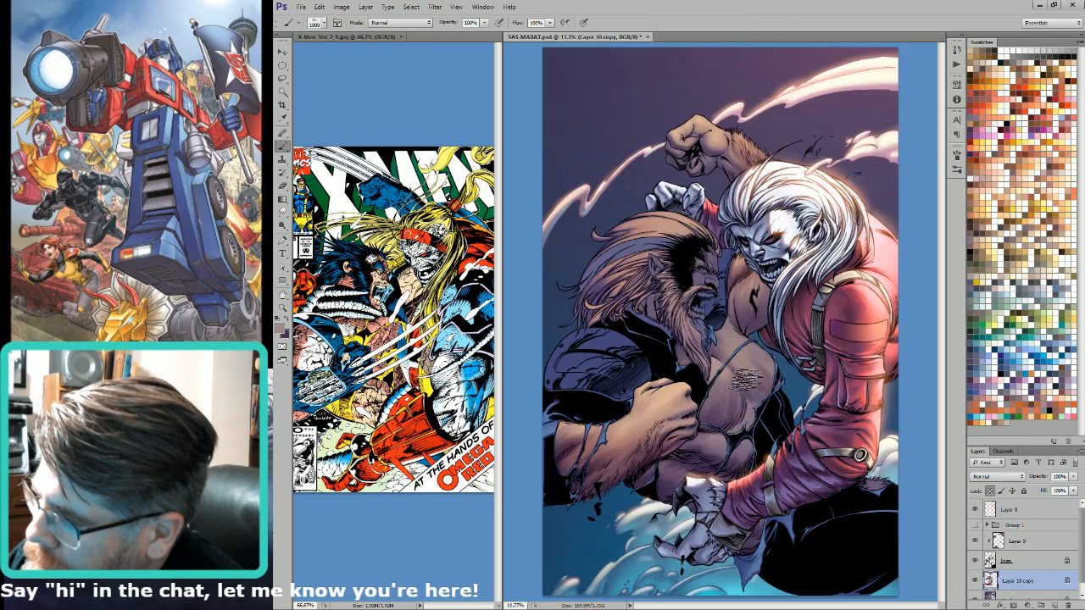
key(x)
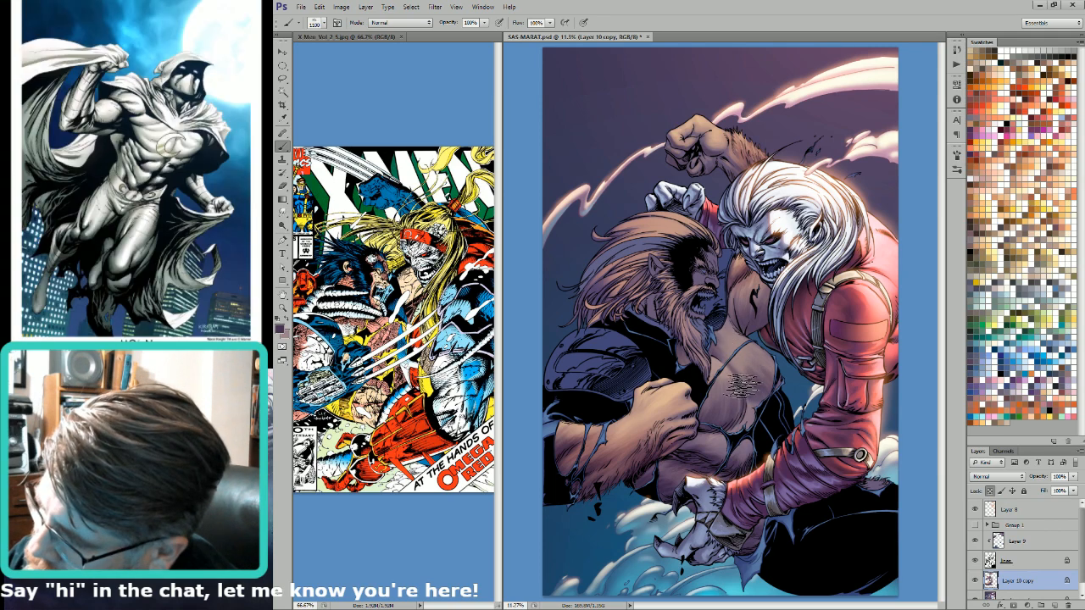
key(bracketleft)
key(bracketleft)
key(bracketleft)
key(bracketleft)
key(bracketleft)
key(bracketleft)
key(bracketleft)
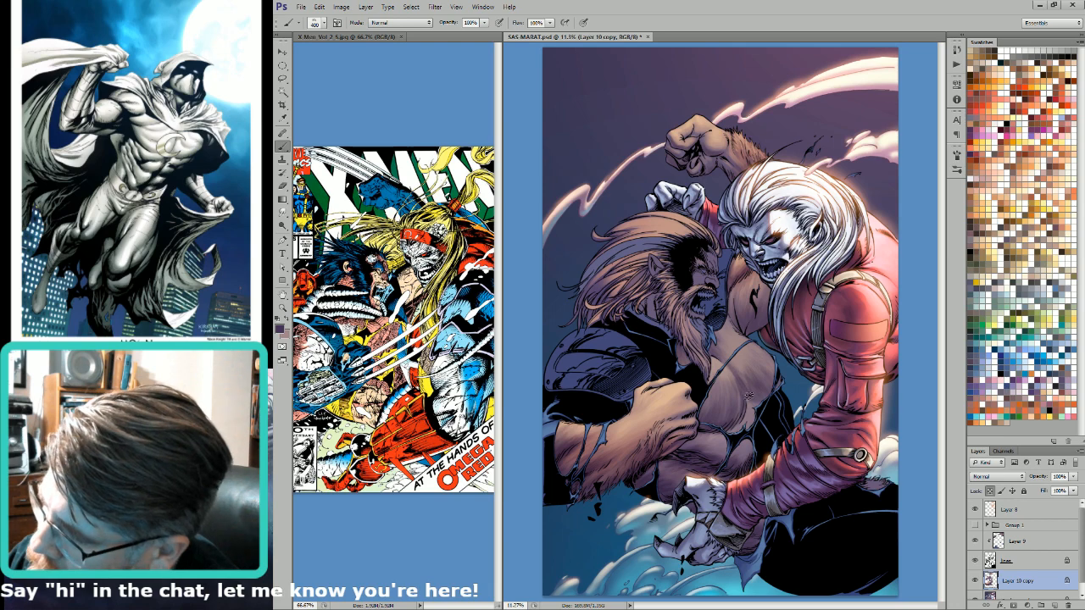
Step: Alternate light skin and dark tones over the upper chest below the beard, at brush sizes of about 500 to 1000
key(x)
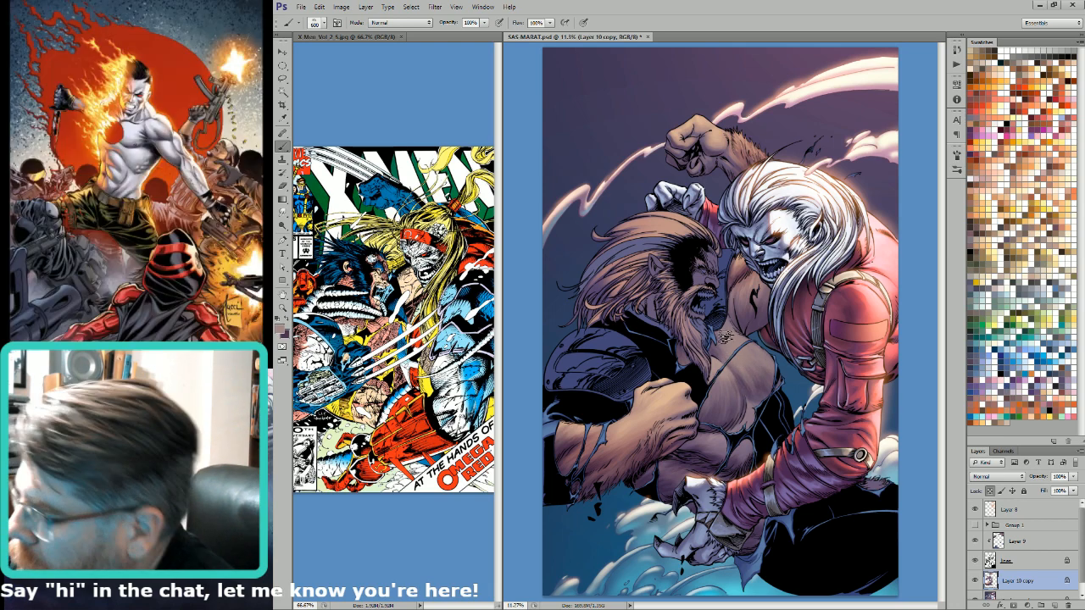
key(x)
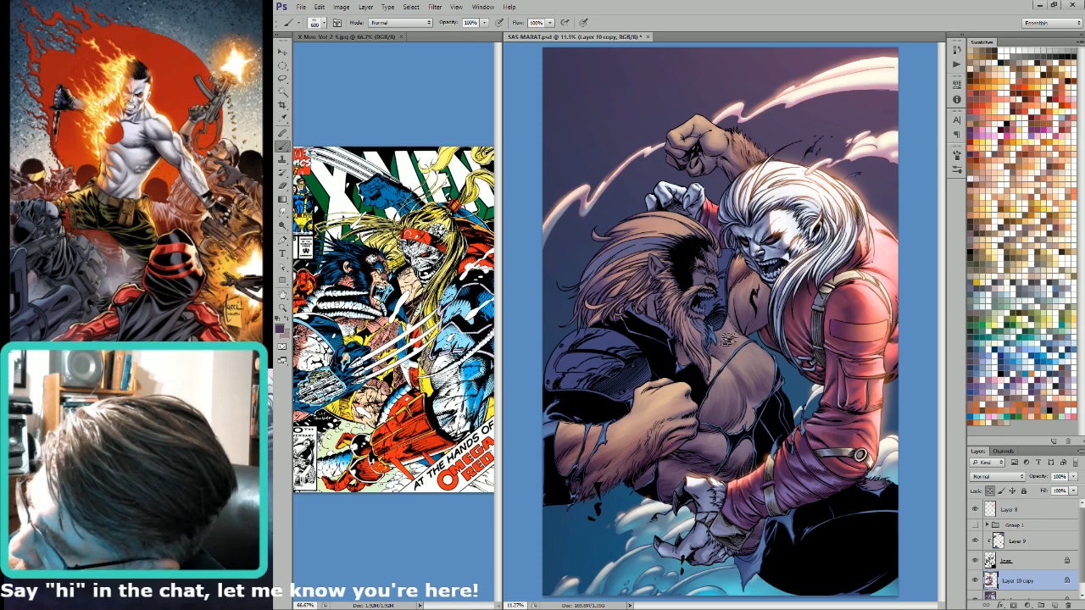
key(x)
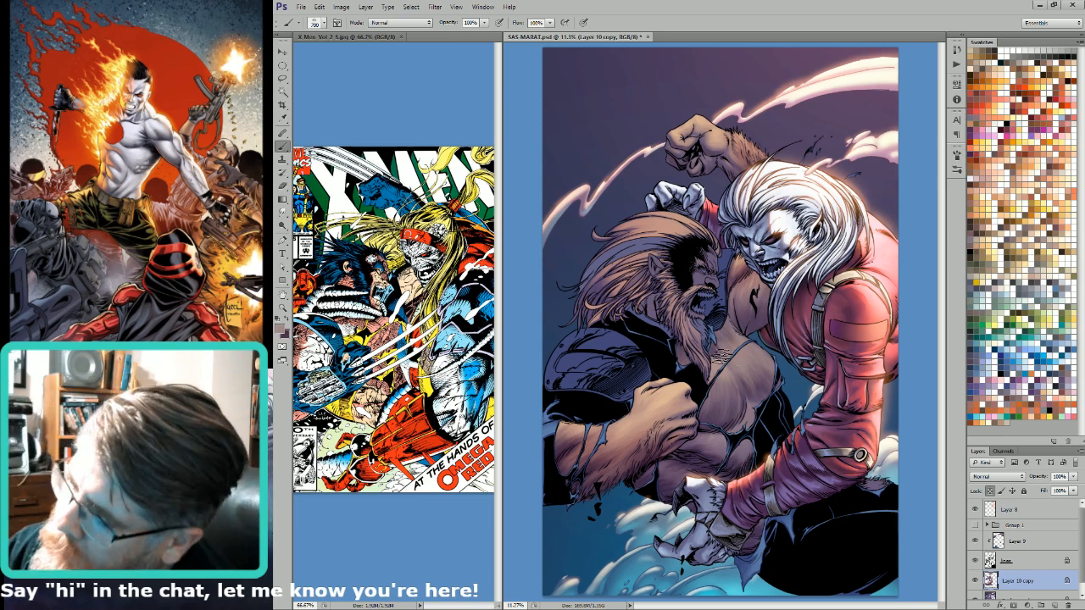
key(bracketright)
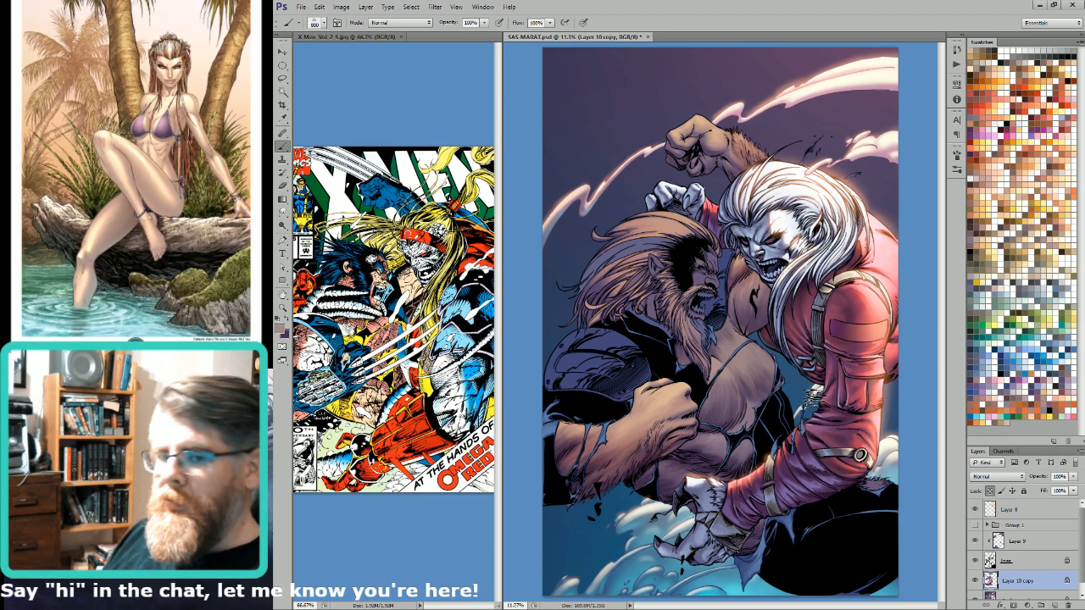
key(ctrl+h)
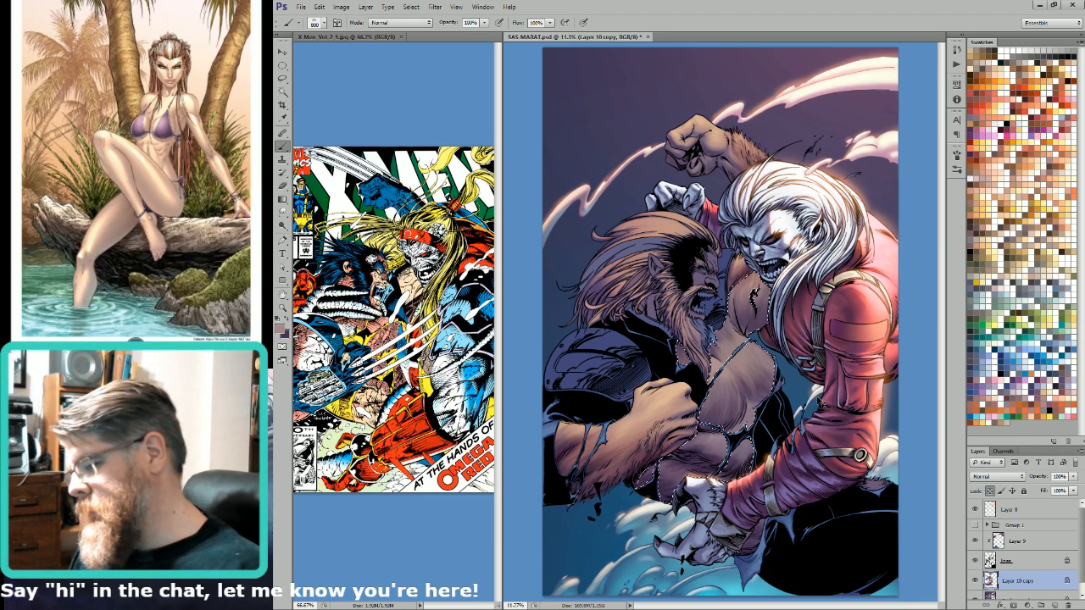
key(ctrl+h)
key(bracketright)
key(bracketright)
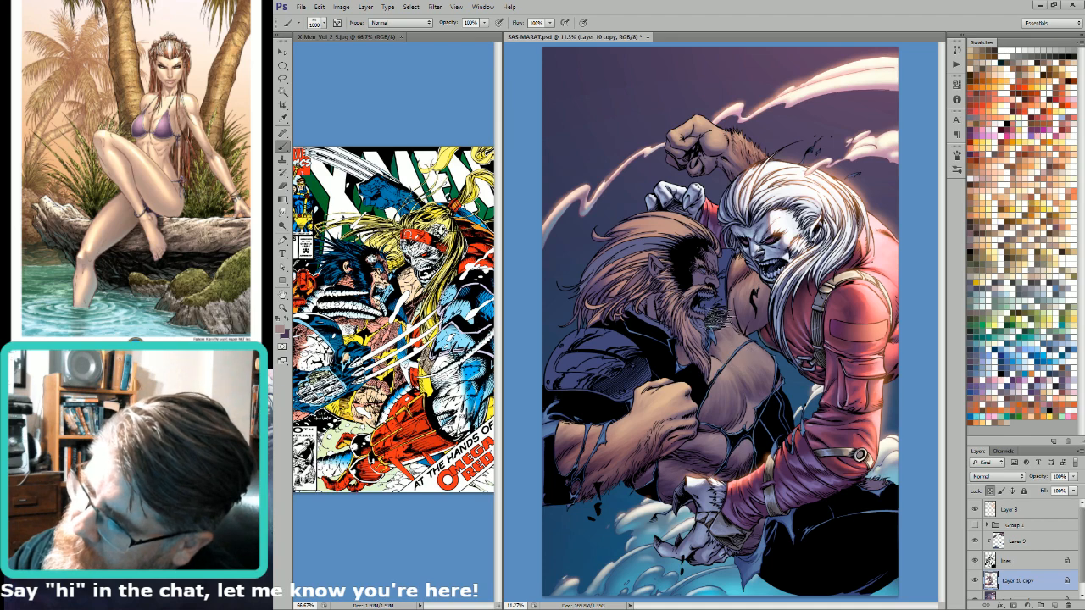
Step: Brush fine dark texture onto the chest with a small tip of about 200 to 400
key(x)
key(bracketleft)
key(bracketleft)
key(bracketleft)
key(bracketleft)
key(bracketleft)
key(bracketleft)
key(bracketleft)
key(bracketleft)
key(bracketleft)
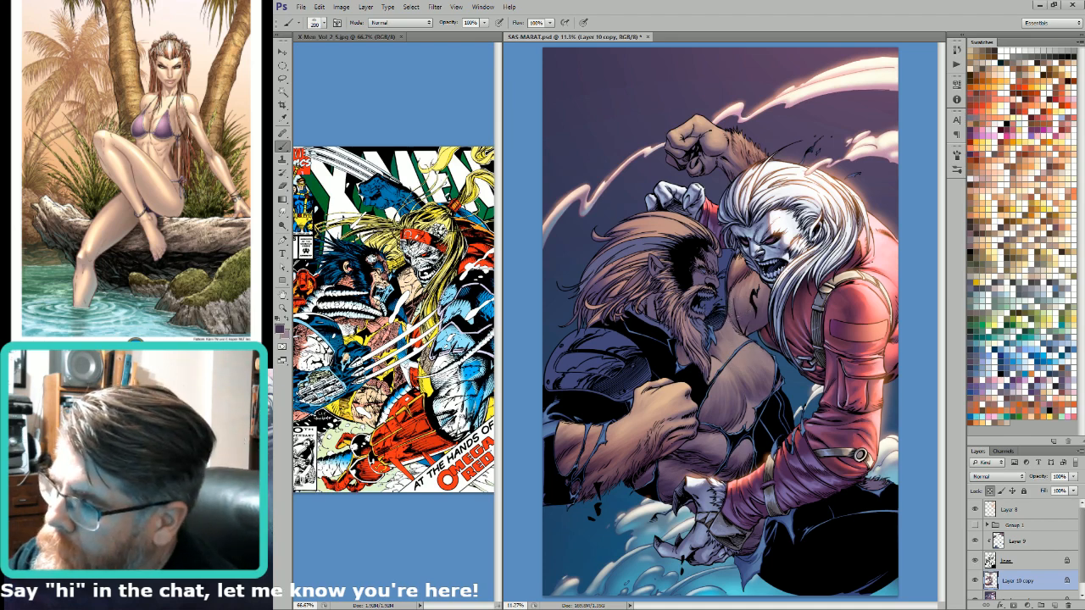
key(bracketleft)
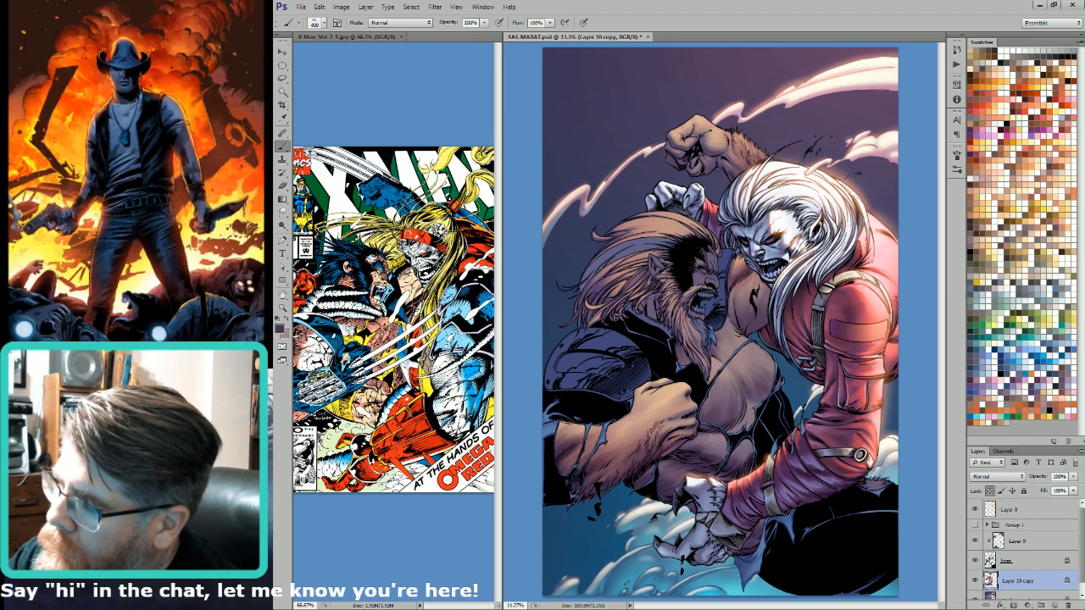
Step: Brush broad dark texture along the pectoral's outer edge and the upper chest, enlarging the tip from about 800 to 1400
key(bracketright)
key(bracketright)
key(bracketright)
key(bracketright)
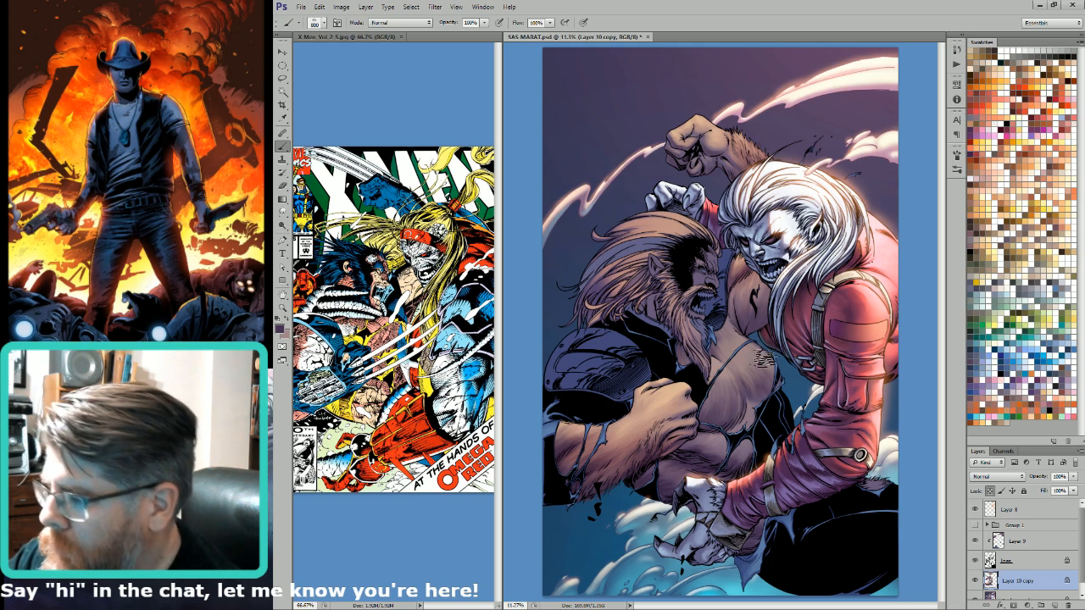
key(bracketright)
key(bracketright)
key(bracketright)
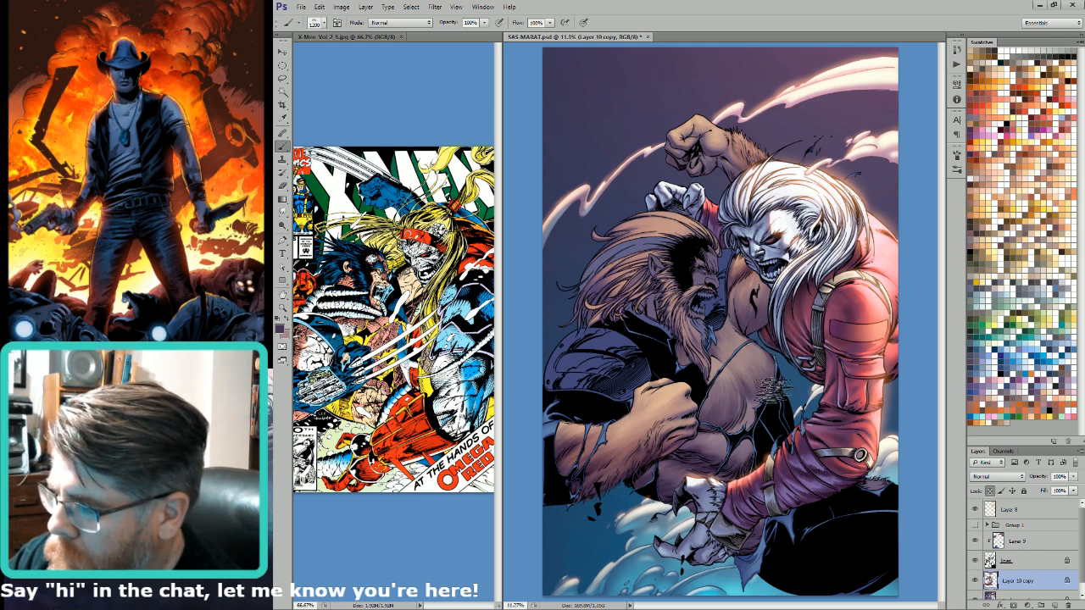
key(bracketright)
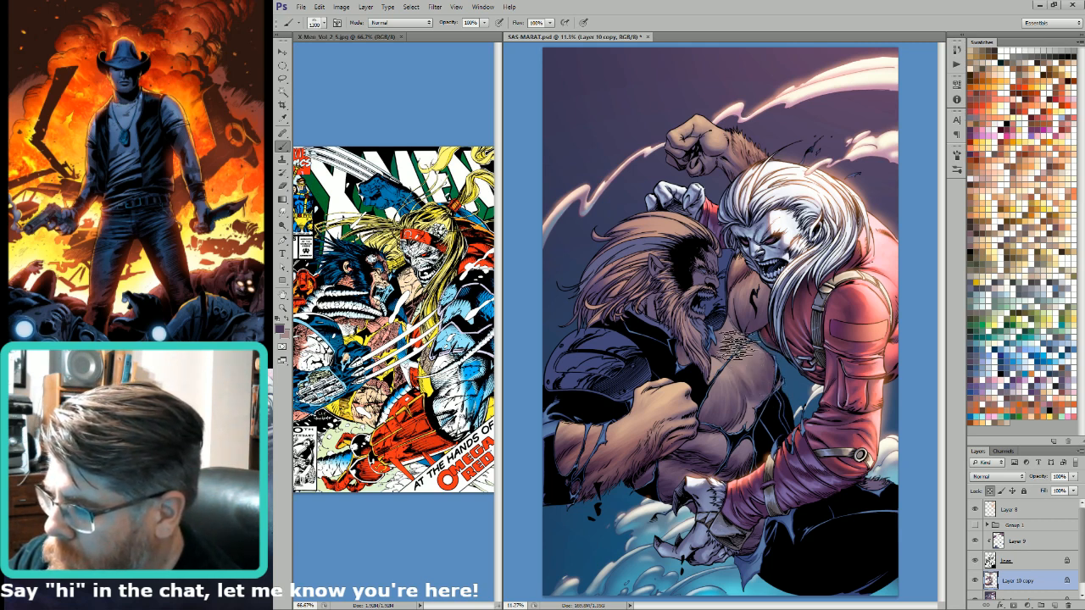
key(bracketright)
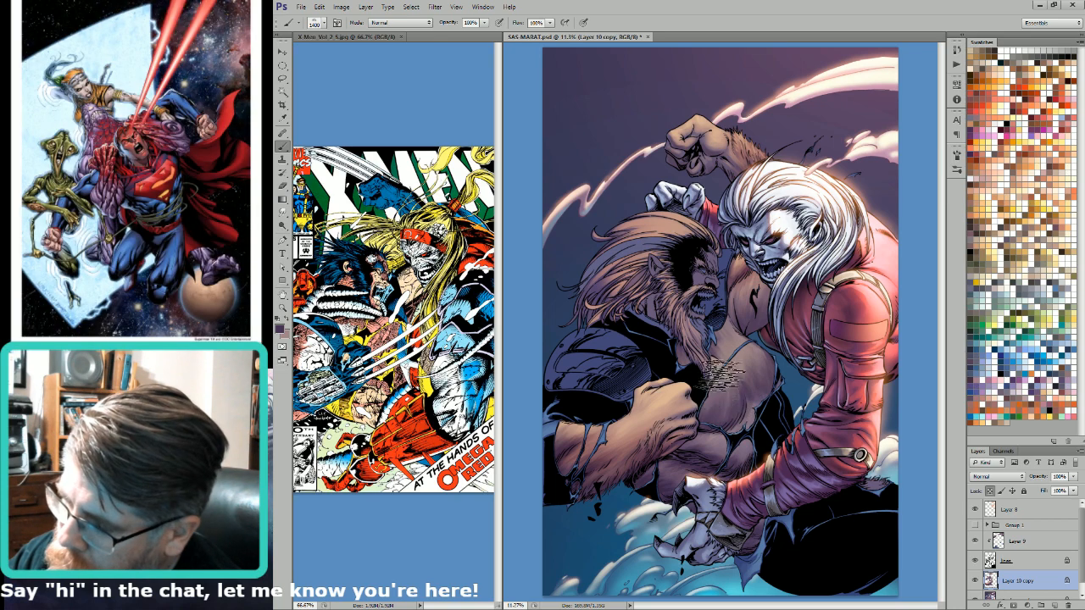
Step: Continue the dark texture over the lower chest and pectoral, reducing the brush size from about 1200 to 600
key(bracketleft)
key(bracketleft)
key(bracketleft)
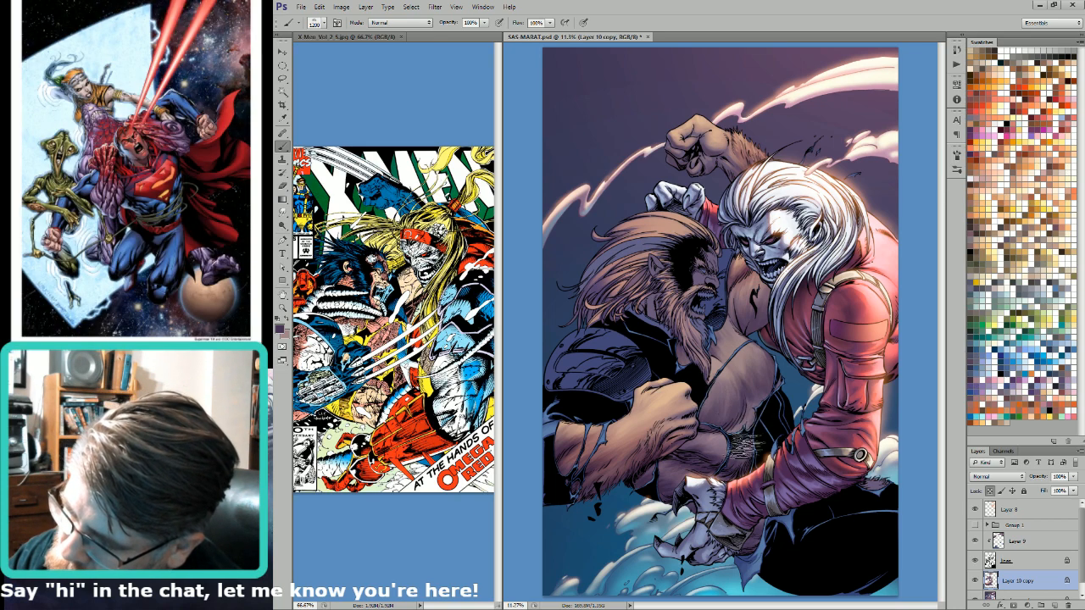
key(bracketleft)
key(bracketleft)
key(bracketleft)
key(bracketleft)
key(bracketleft)
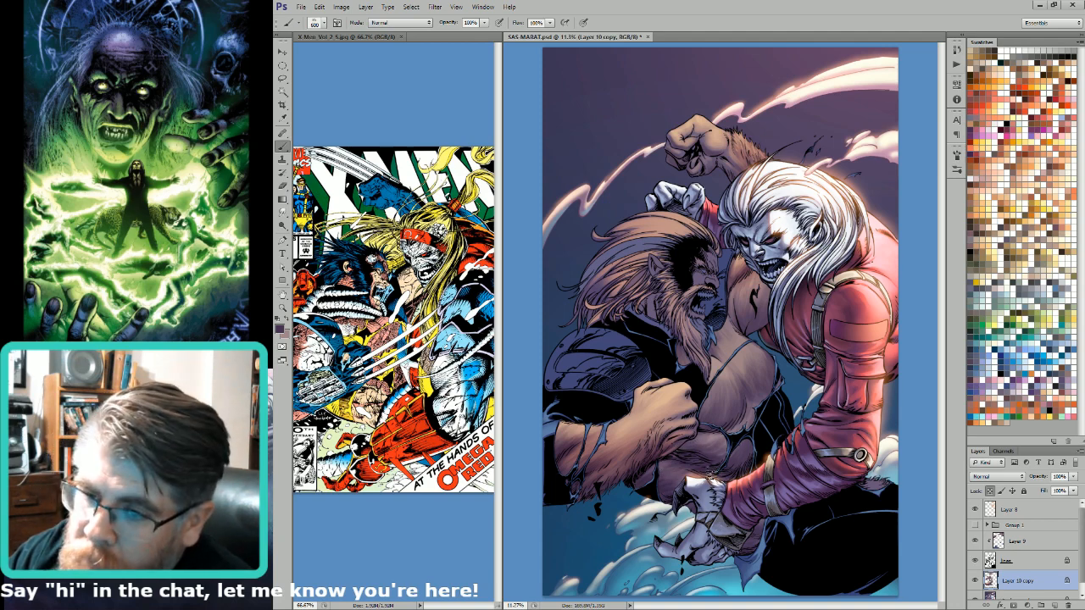
Step: Sample a muted purple tone from the pectoral and brush it below the pectoral at about size 600, alternating with the dark tone
alt+click(754, 437)
key(i)
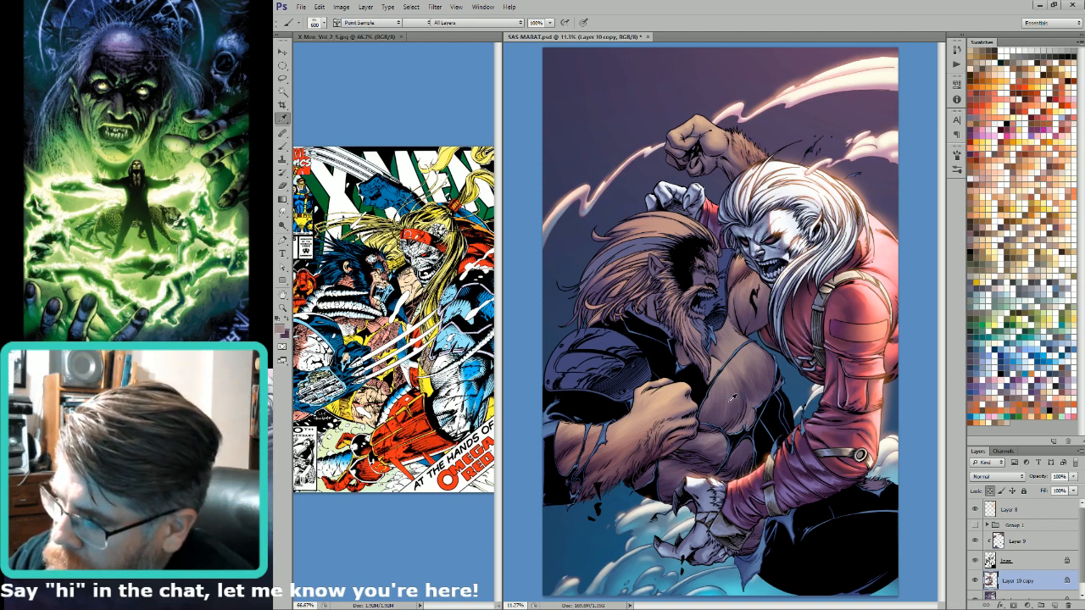
click(722, 388)
key(b)
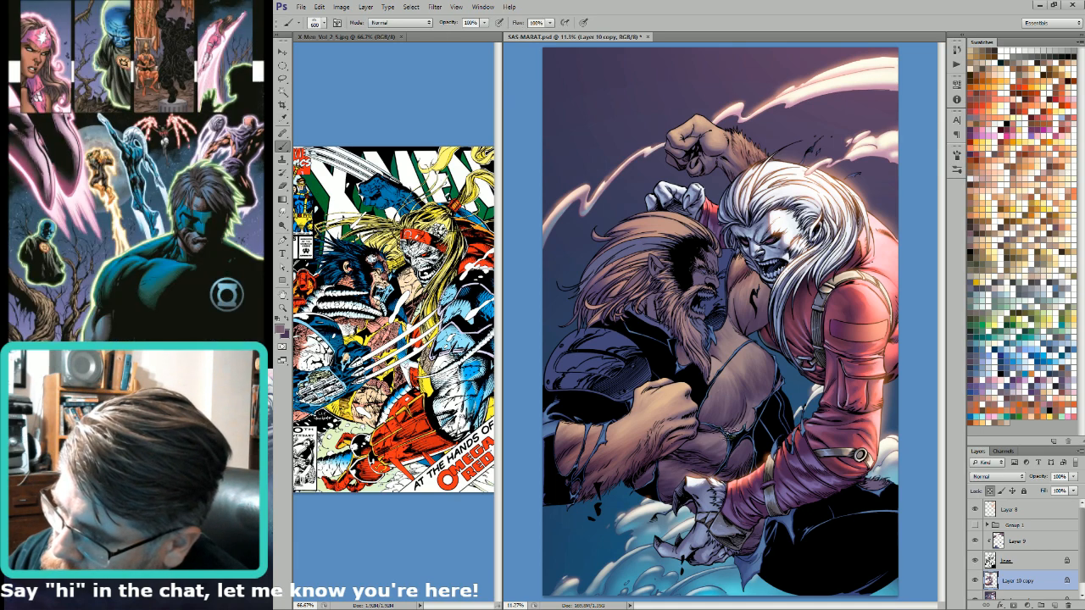
drag(735, 432, 734, 448)
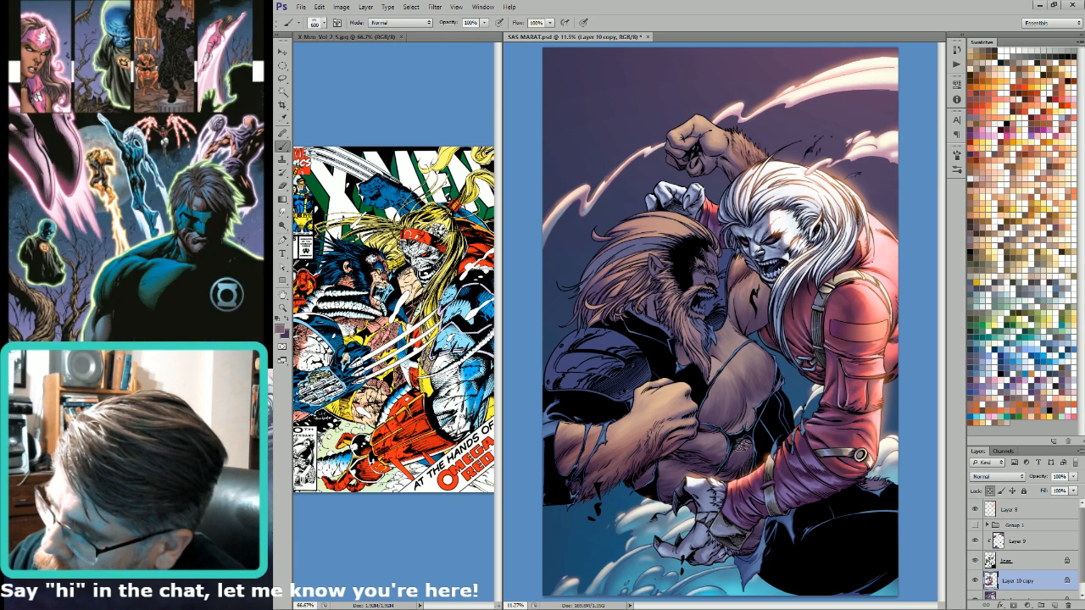
key(x)
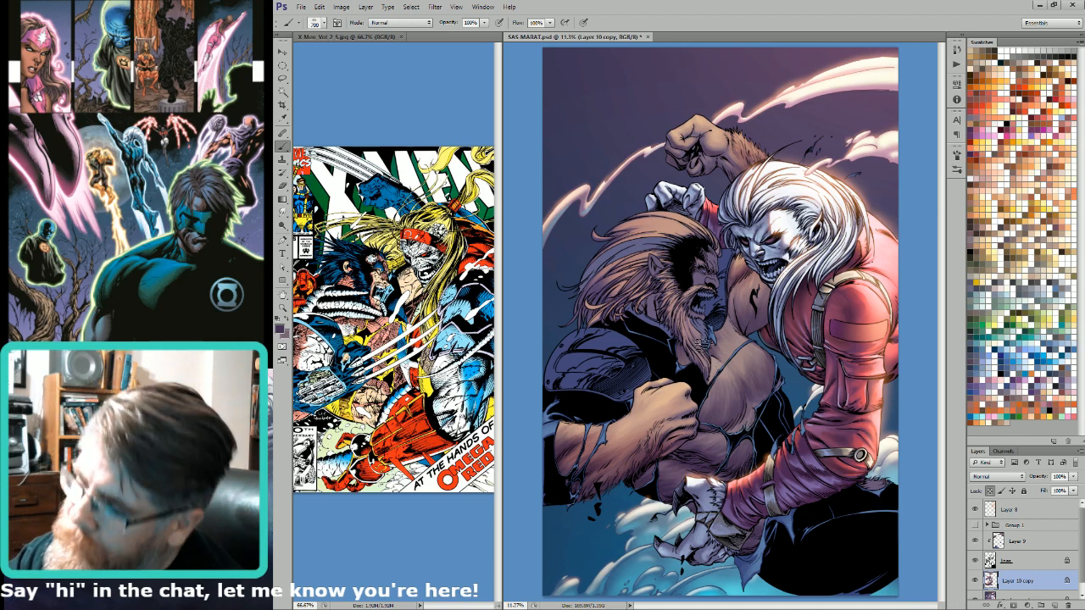
Step: Brush dark texture near the top of the pectoral at size 1000 and check the selection outline
key(bracketright)
key(bracketright)
key(bracketright)
key(bracketright)
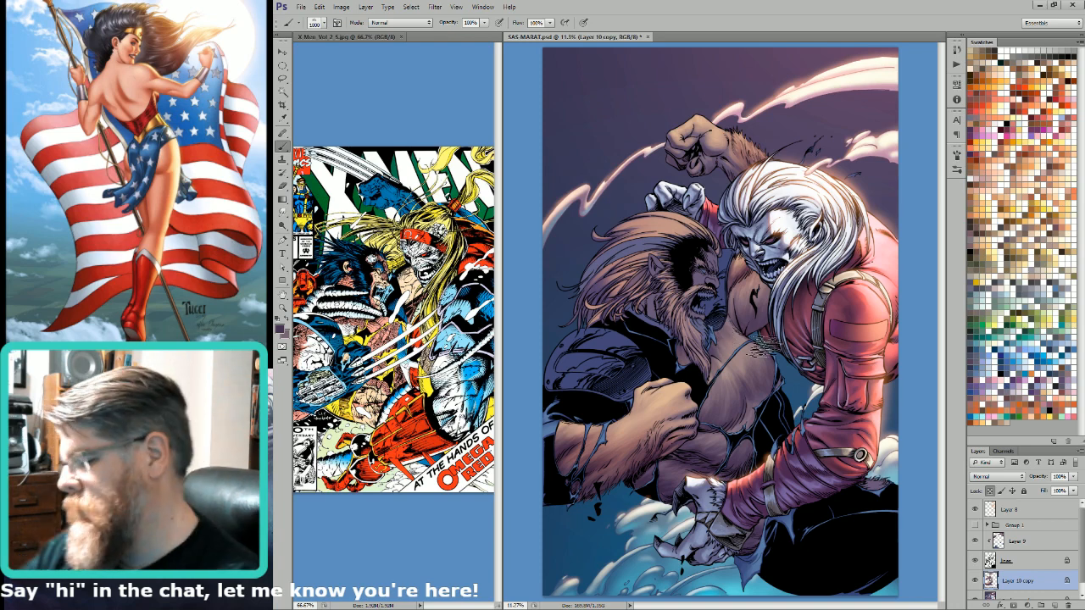
key(ctrl+h)
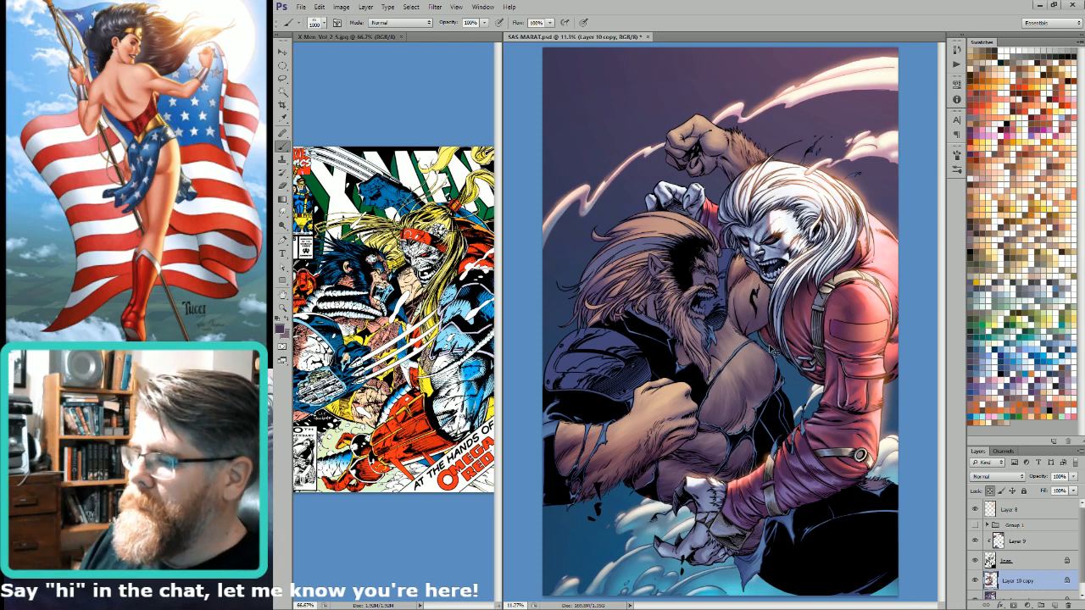
key(ctrl+h)
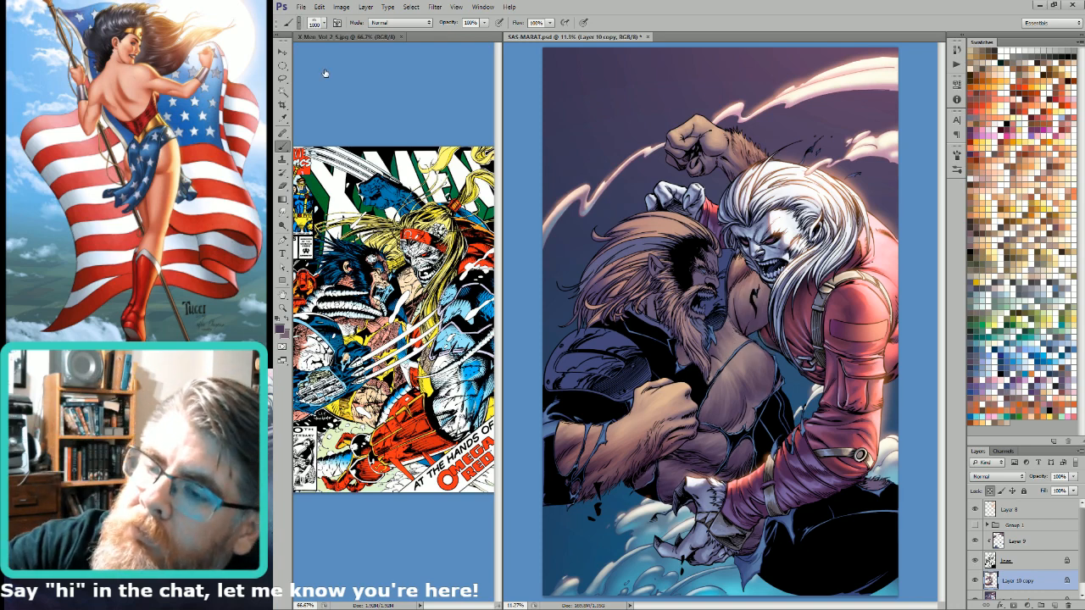
Step: Switch to a soft round brush at reduced opacity and blend the chest shading with dark and muted tones at sizes of about 300 to 1100
double_click(343, 133)
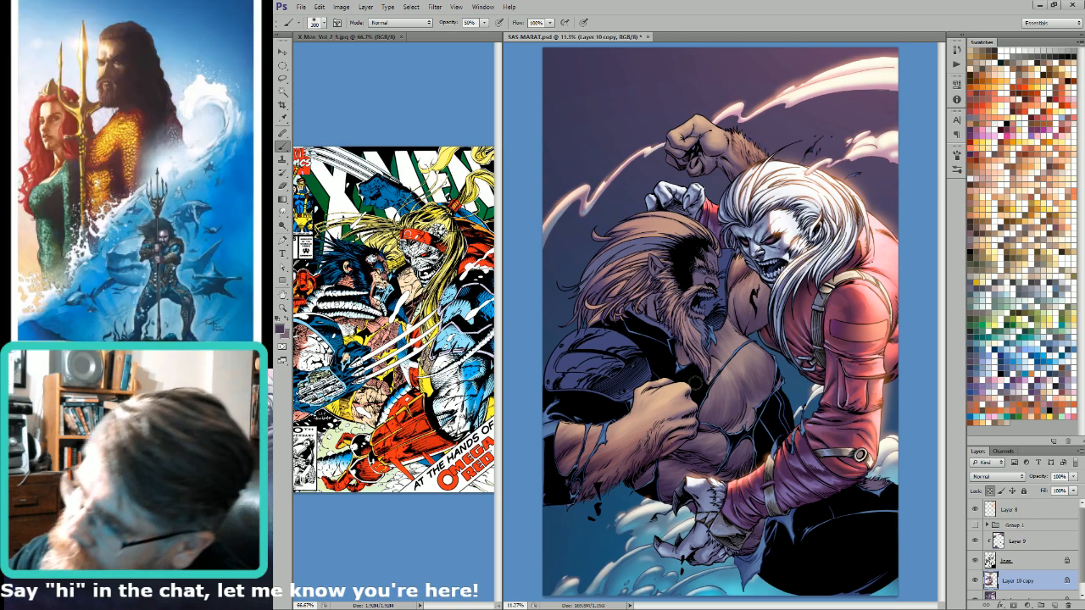
key(bracketright)
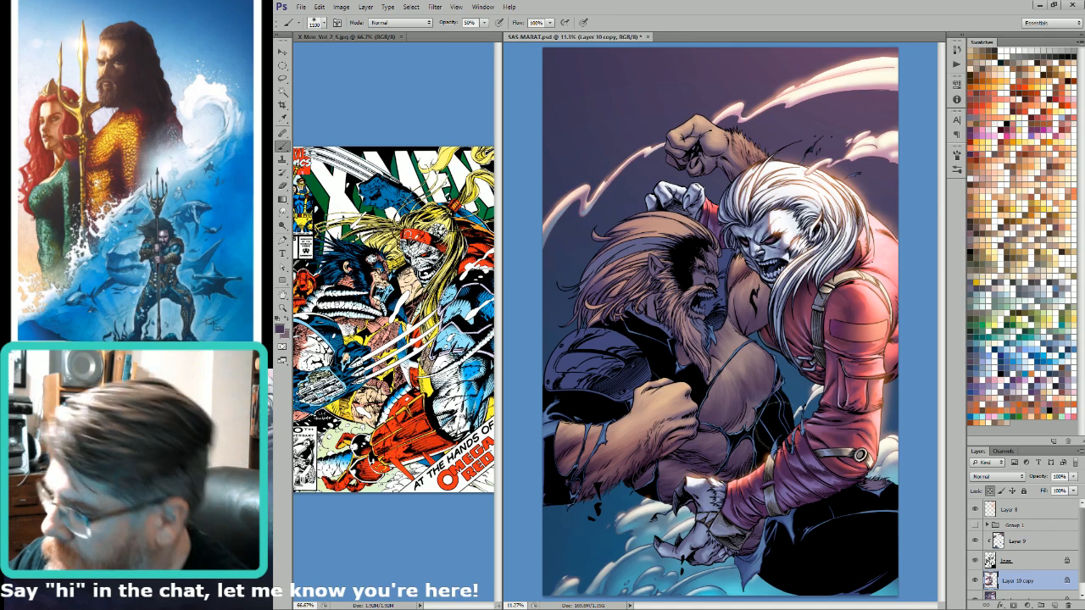
key(bracketleft)
key(x)
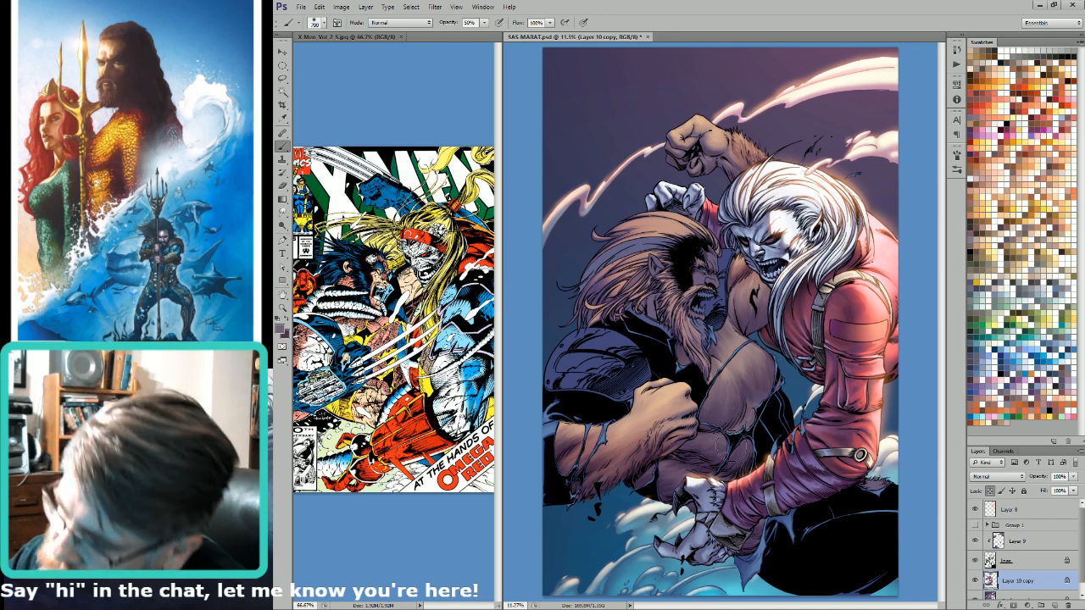
key(bracketright)
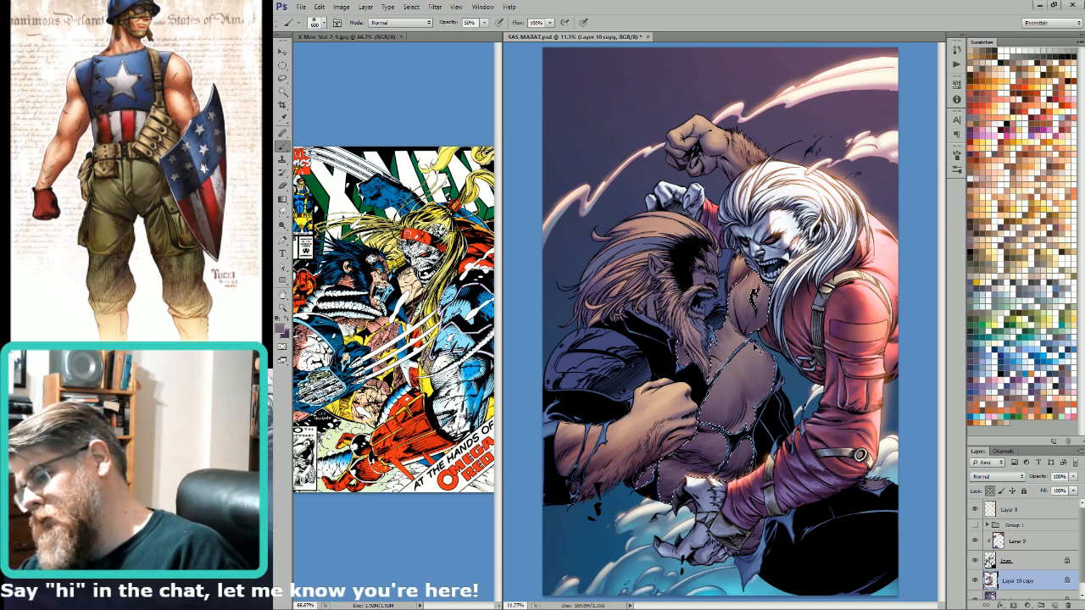
Step: Toggle the selection outline on and off to examine the chest shading against the selected skin area
key(ctrl+h)
key(ctrl+h)
key(ctrl+h)
key(ctrl+h)
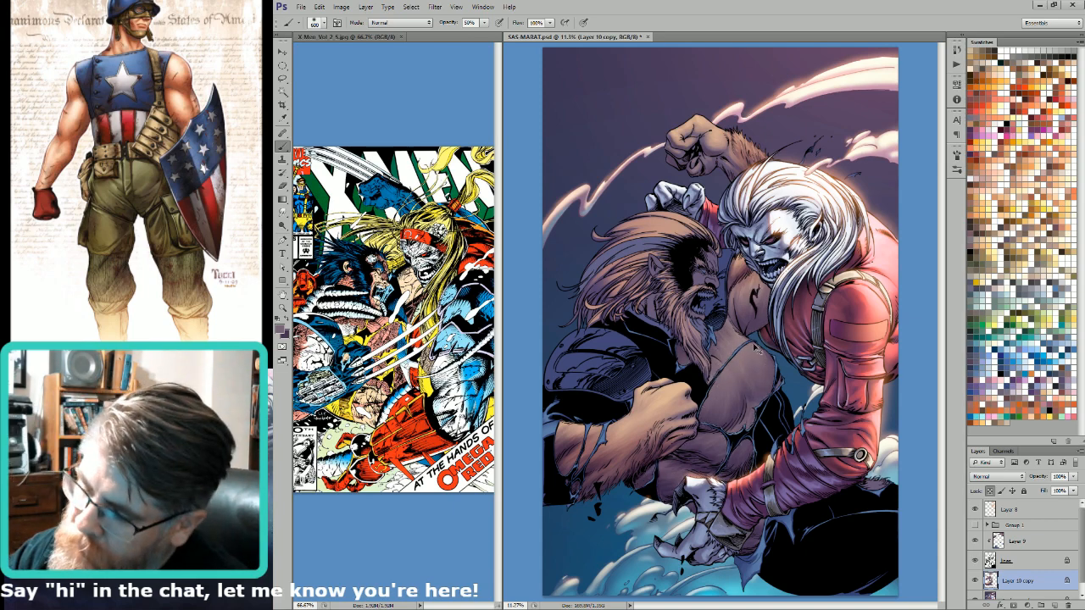
key(ctrl+h)
key(ctrl+h)
key(ctrl+h)
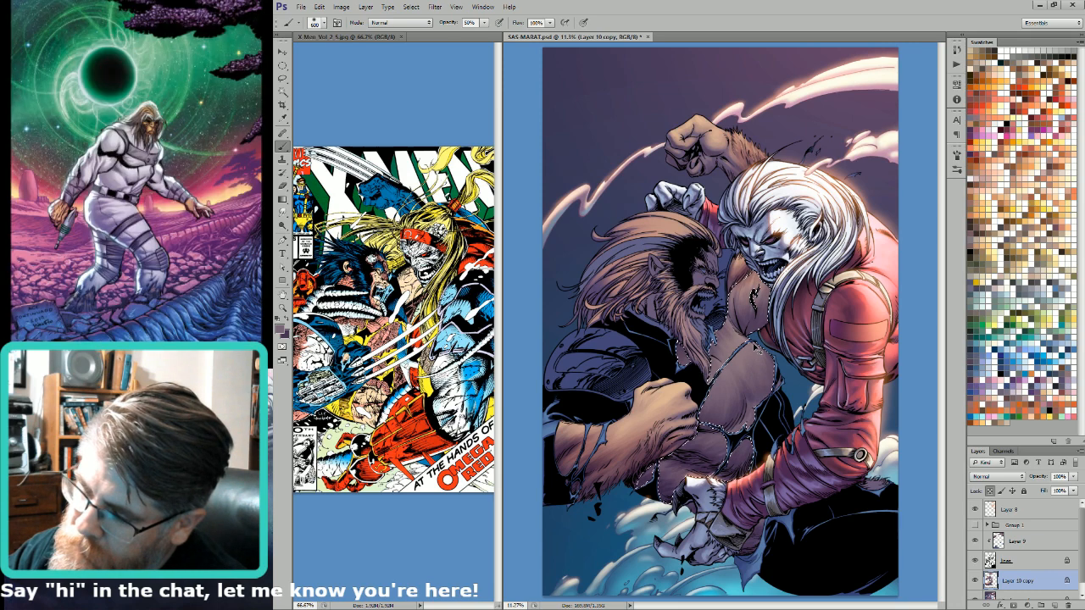
key(ctrl+h)
key(ctrl+h)
key(ctrl+h)
Step: Sample a light skin tone from the upper chest and brush texture onto the pectoral and abdomen at sizes of about 500 to 700
key(i)
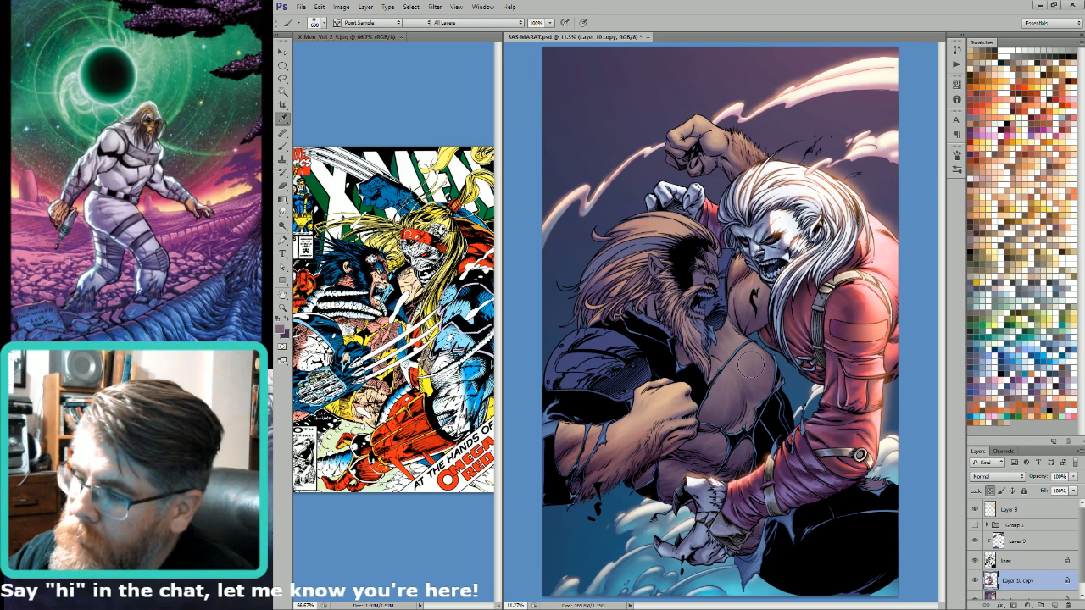
click(752, 281)
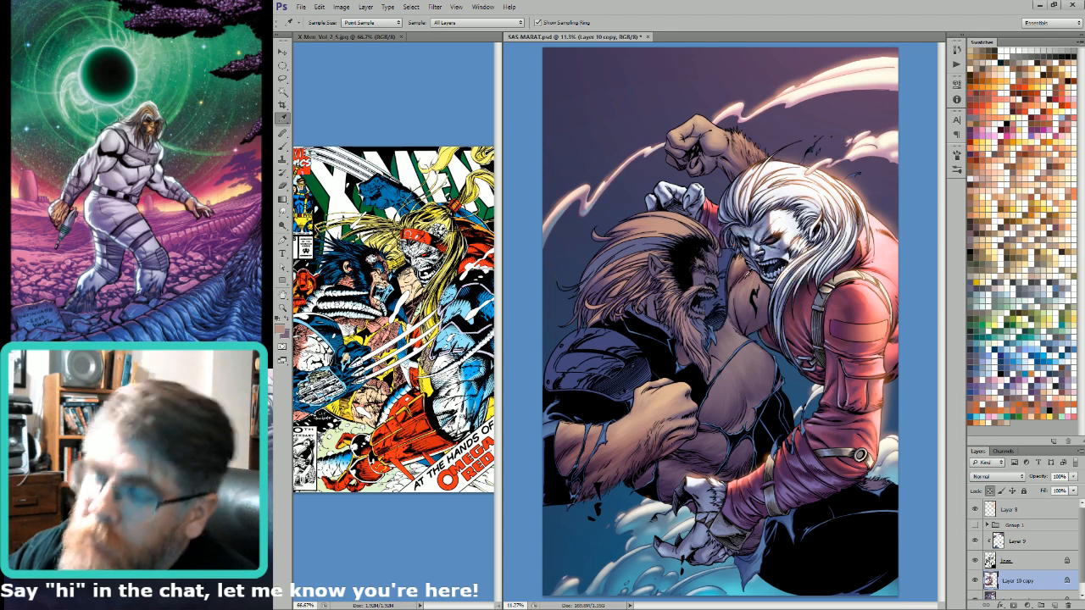
key(b)
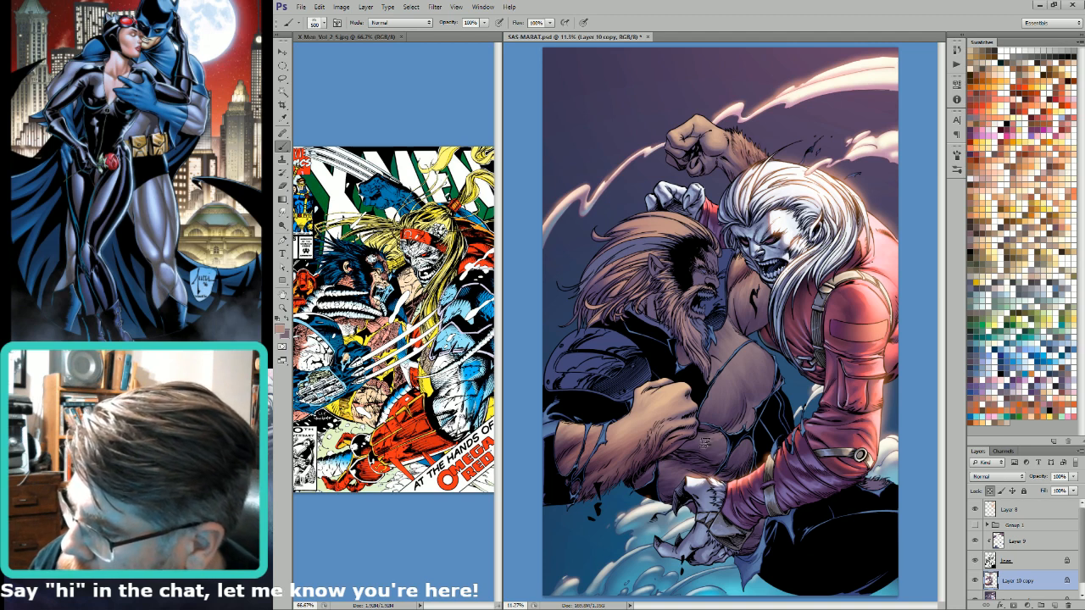
mouse_move(727, 430)
mouse_down()
mouse_move(717, 448)
mouse_move(739, 427)
mouse_move(730, 451)
mouse_move(744, 446)
mouse_move(712, 452)
mouse_move(706, 443)
mouse_move(753, 424)
mouse_move(727, 411)
mouse_up()
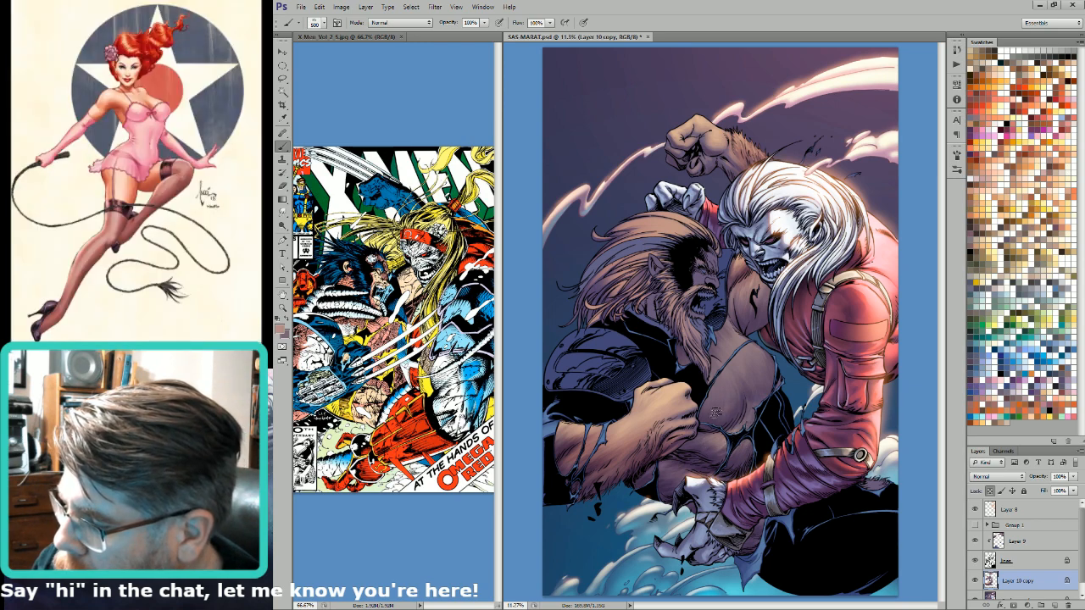
key(bracketright)
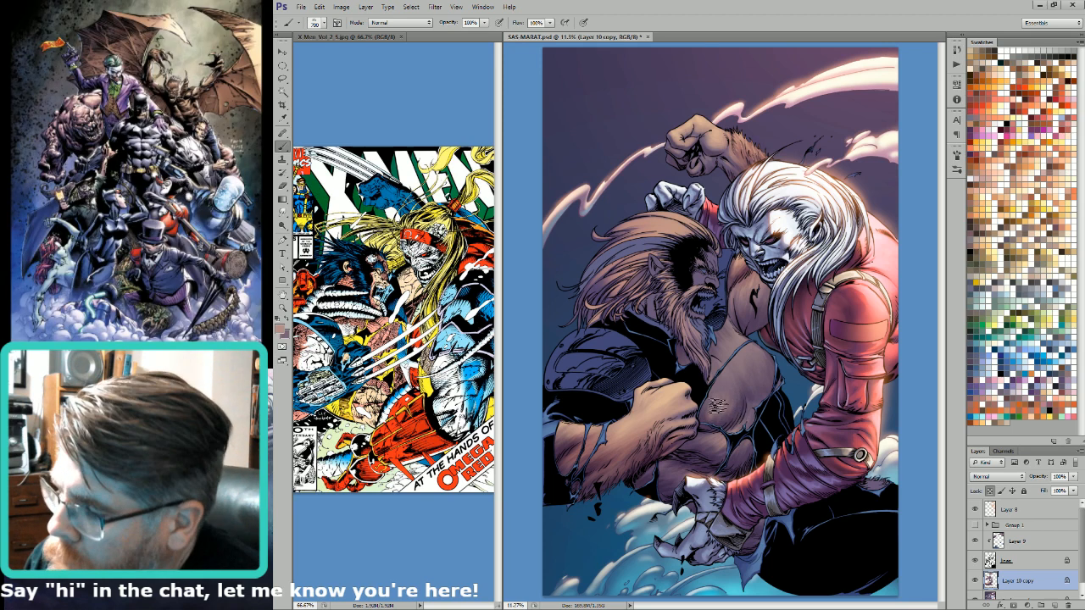
key(e)
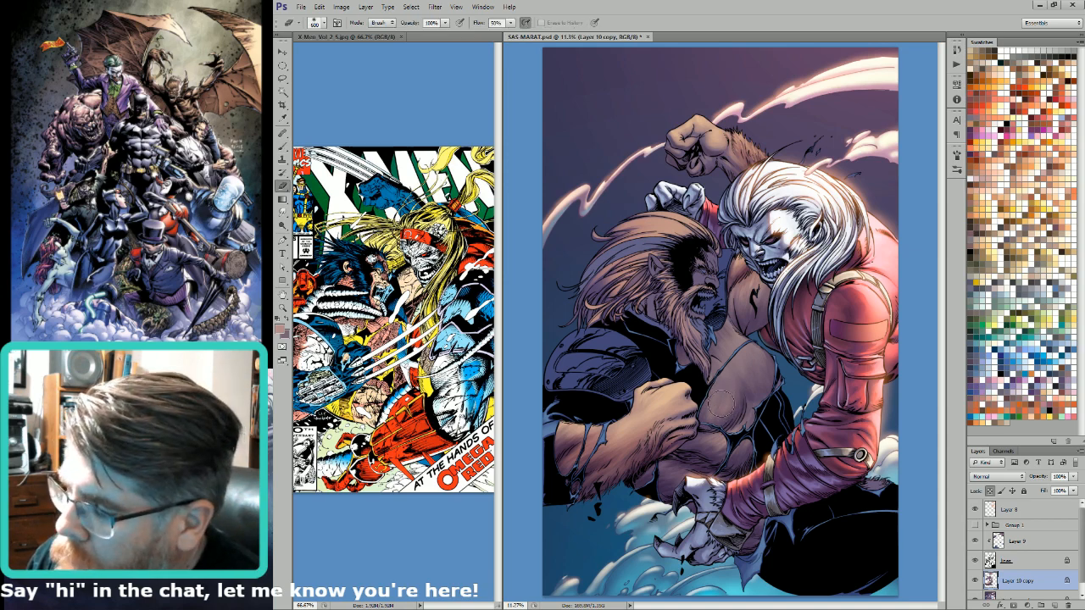
key(b)
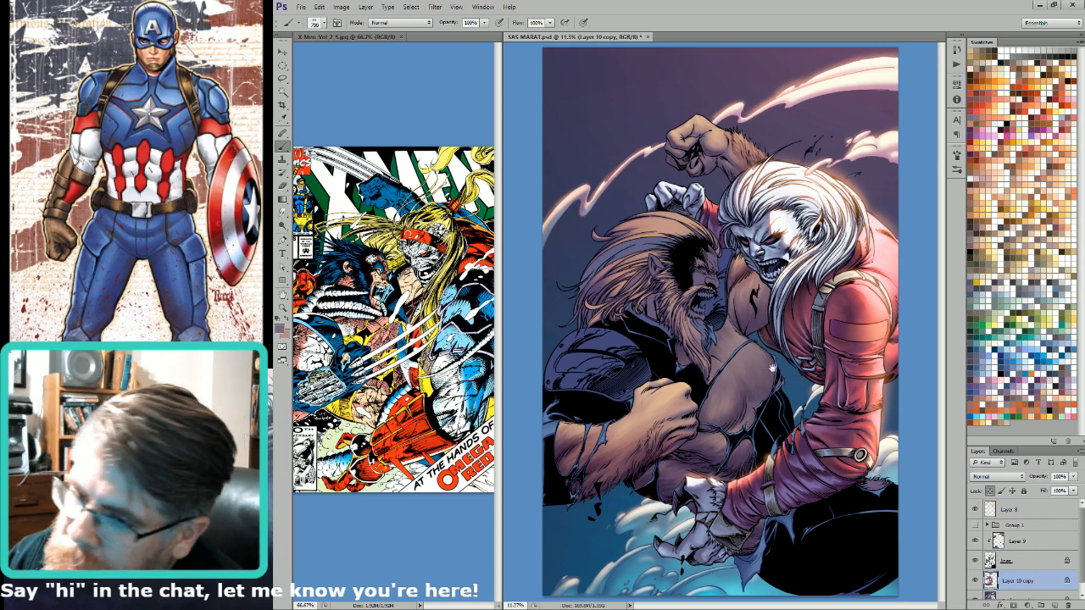
Step: Sample a dark tone from the shadowed lower torso and texture the lower pectoral at size 700, alternating with the light tone and finishing at size 500
key(i)
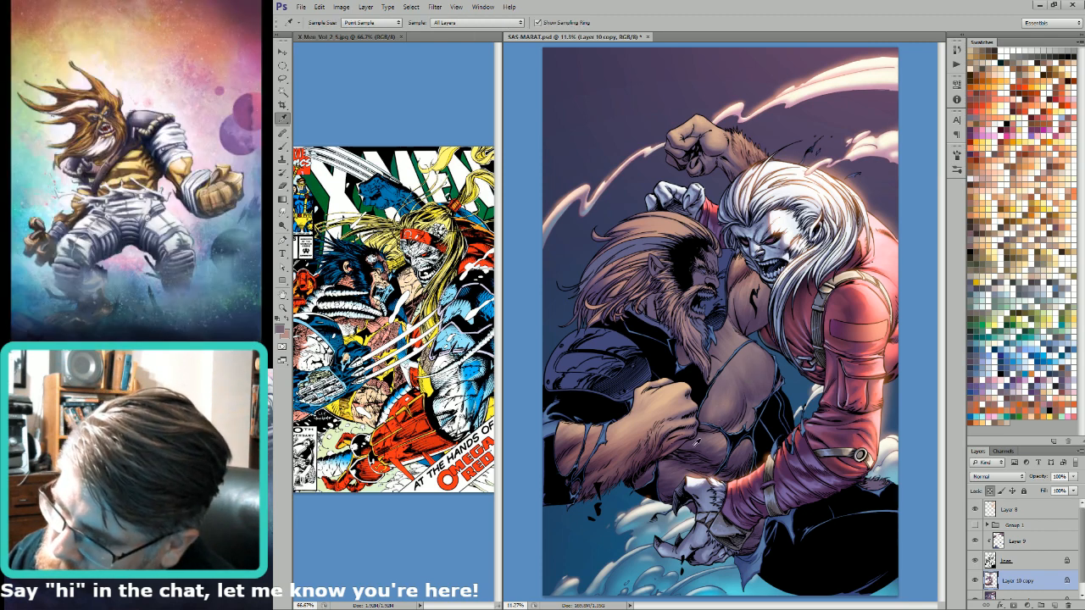
click(691, 461)
key(b)
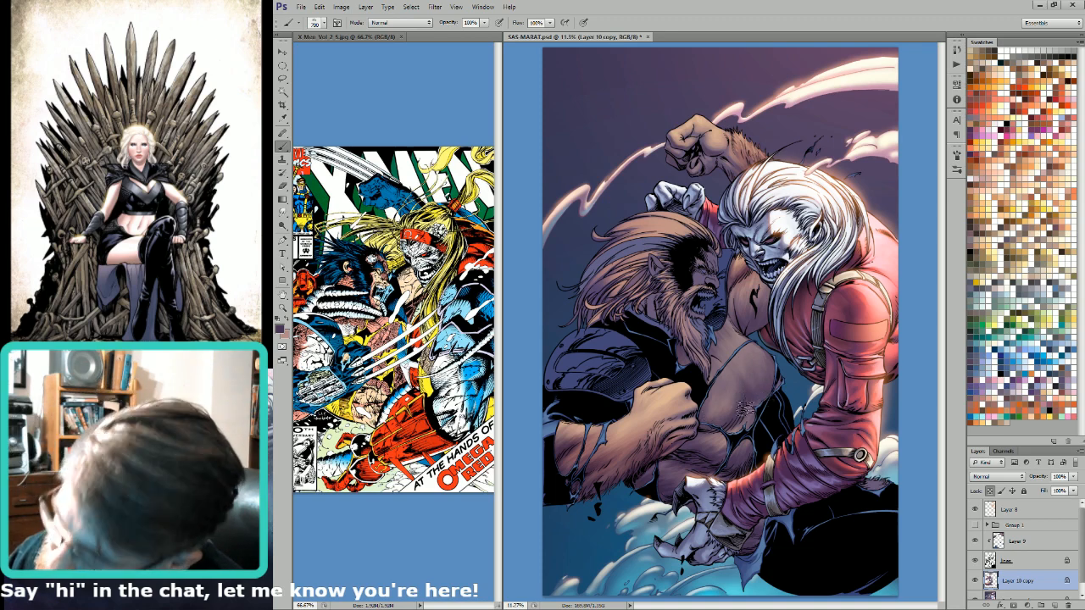
alt+click(762, 522)
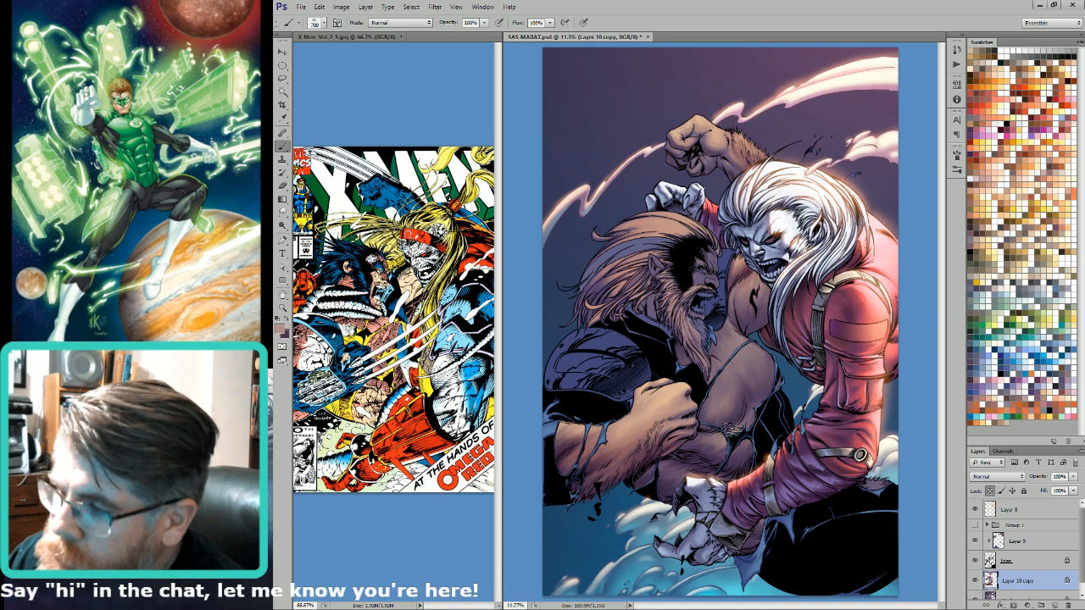
key(bracketleft)
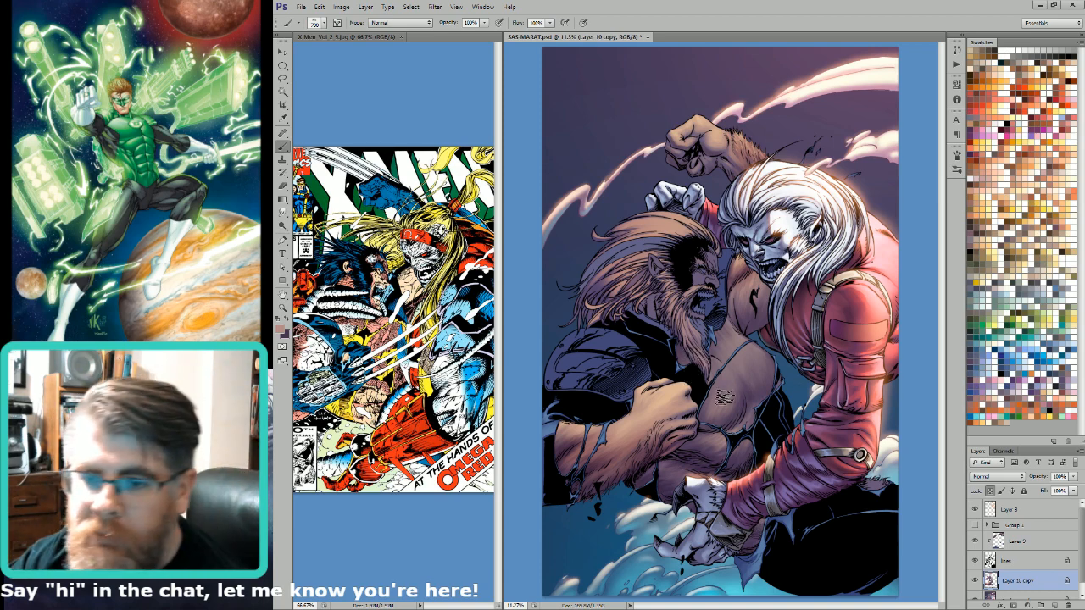
key(bracketleft)
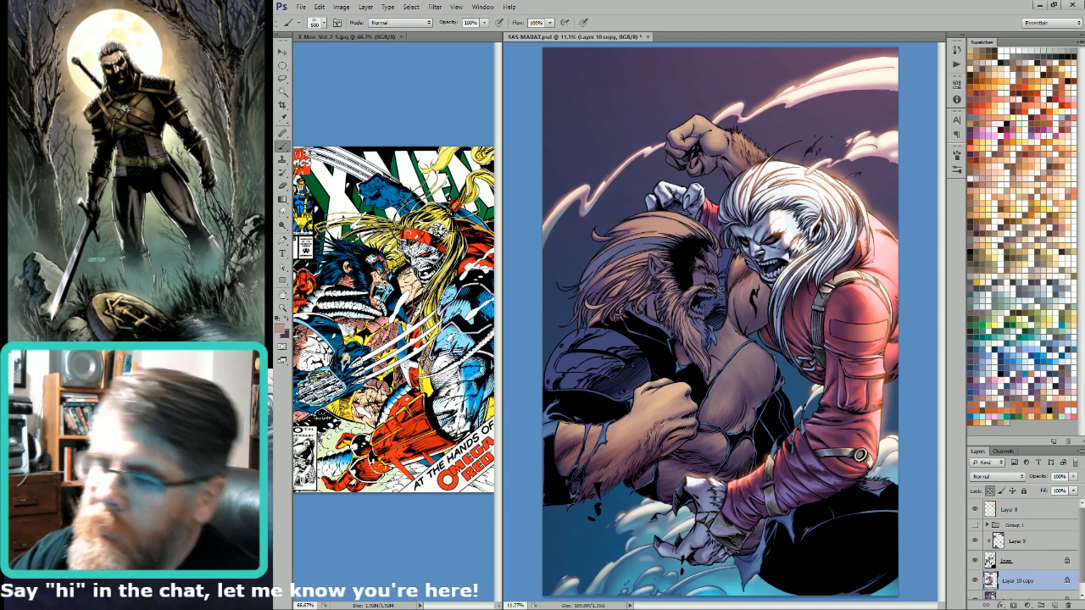
Step: Select the bearded figure's face, ear and cheek areas from the flats in the Alpha 4 channel, and return to the color view
key(ctrl+6)
key(w)
click(696, 278)
shift+click(651, 309)
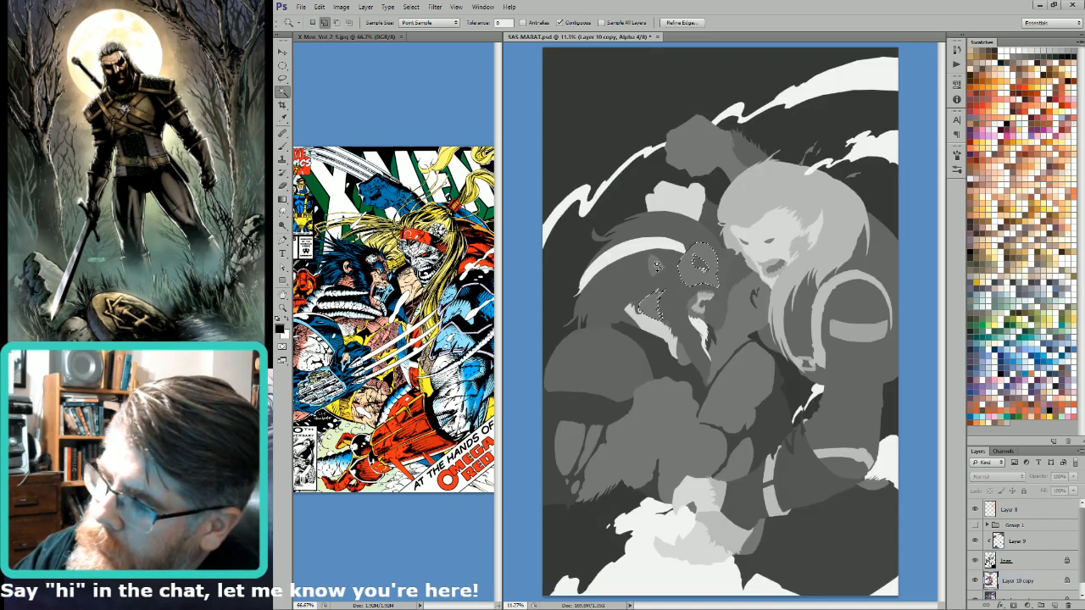
shift+click(653, 266)
key(ctrl+2)
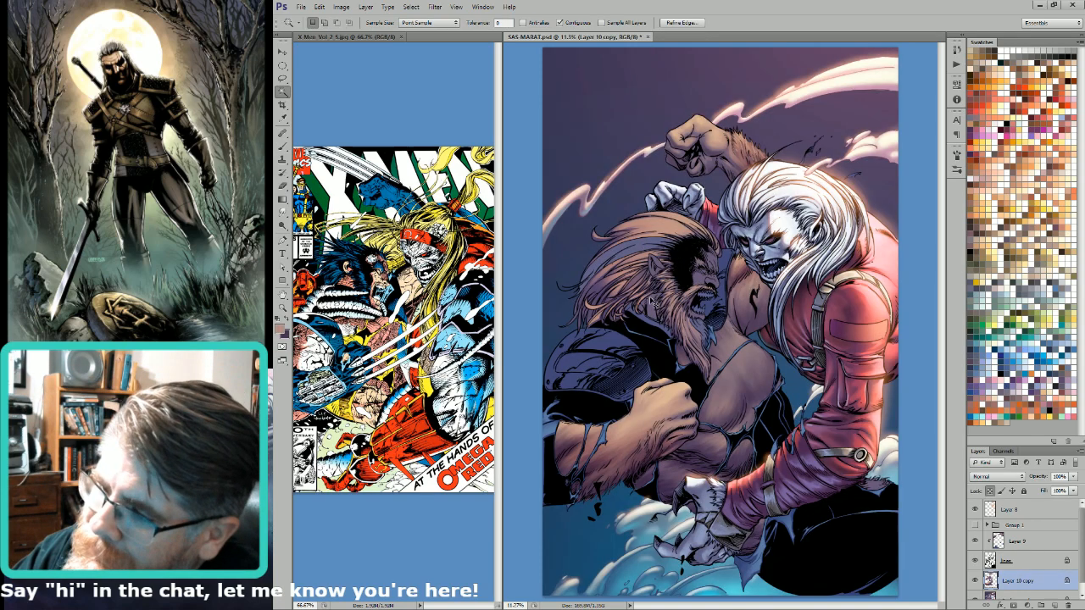
Step: Brush the dark tone over the selected face at size 500, sample a skin tone from the upper chest and choose a small brush preset at 50% opacity
key(b)
key(x)
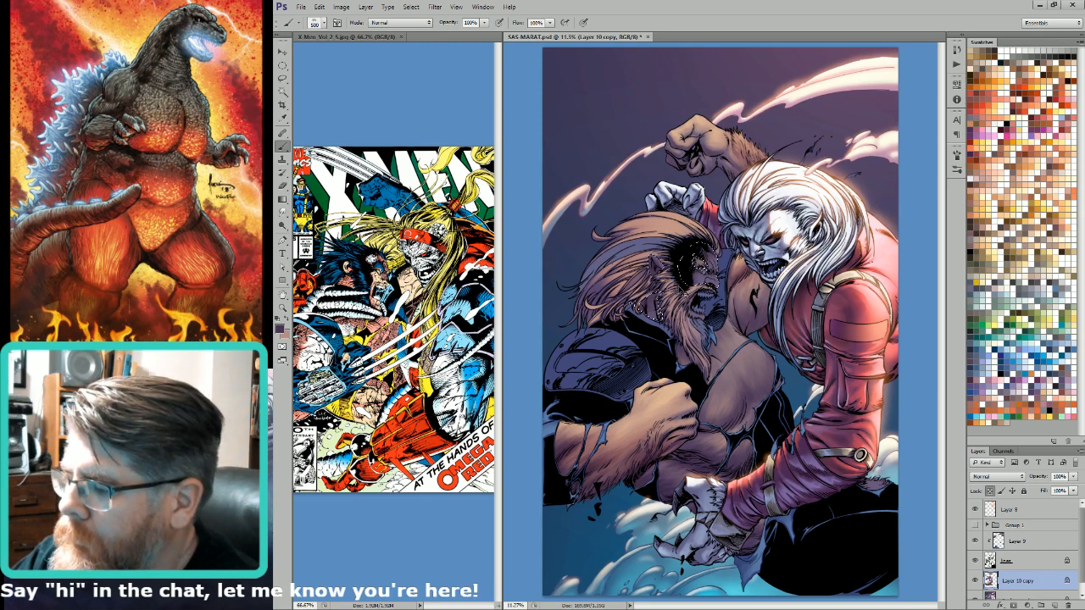
key(i)
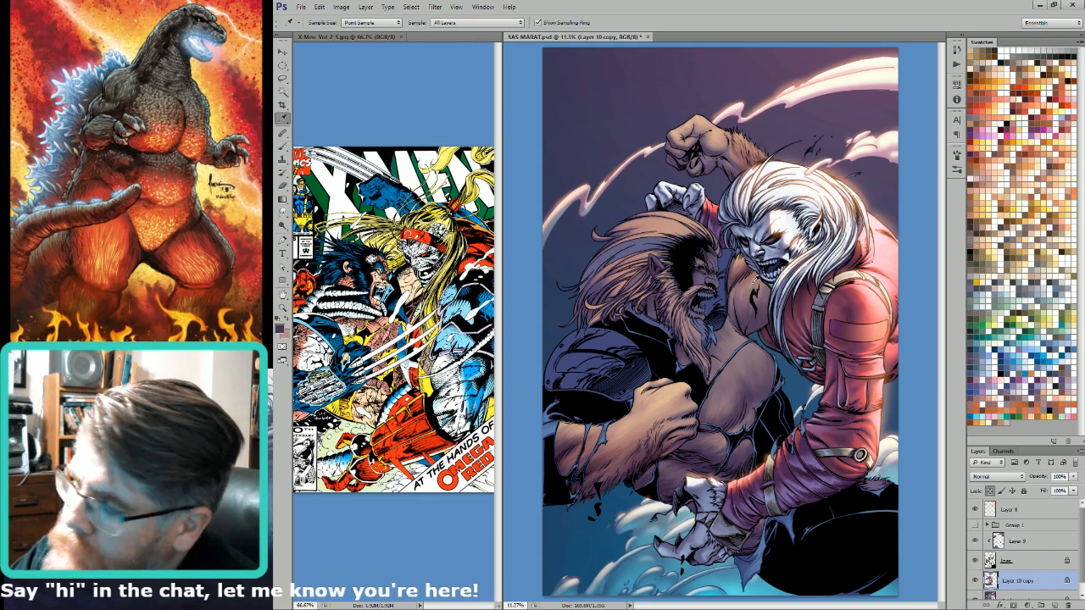
click(752, 283)
key(b)
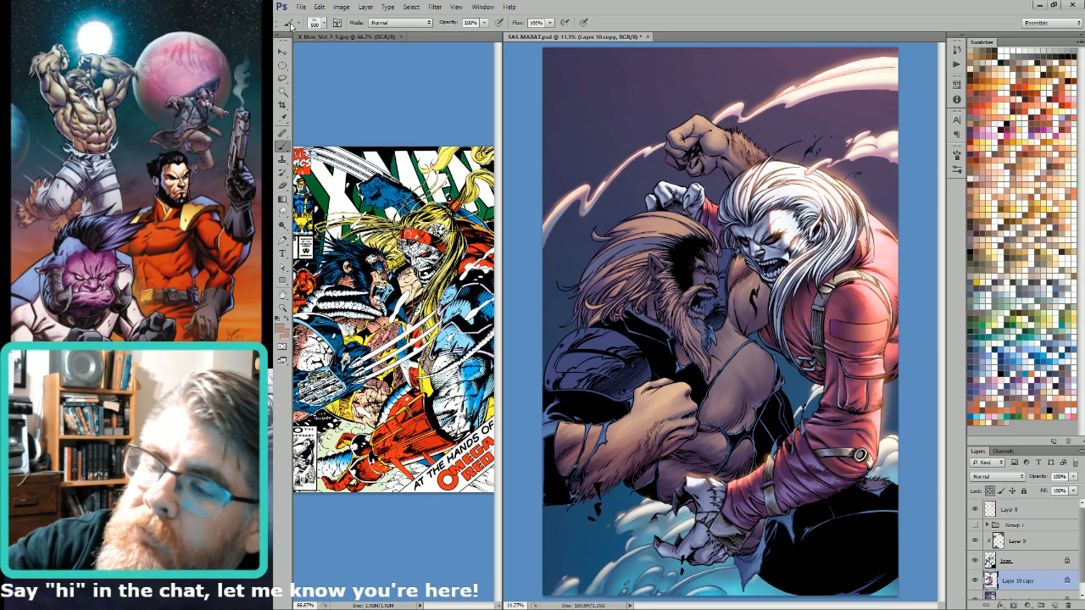
click(291, 27)
double_click(346, 129)
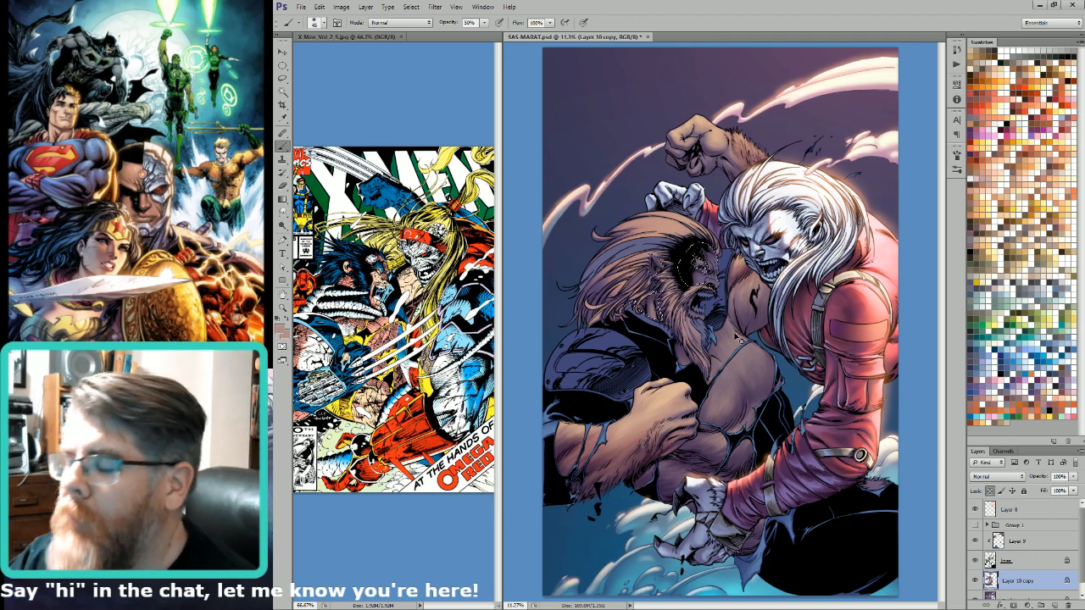
Step: Check the face regions in the Alpha 4 channel and paint the sampled skin tone on the facial details with the small brush, at sizes up to about 70
key(ctrl+6)
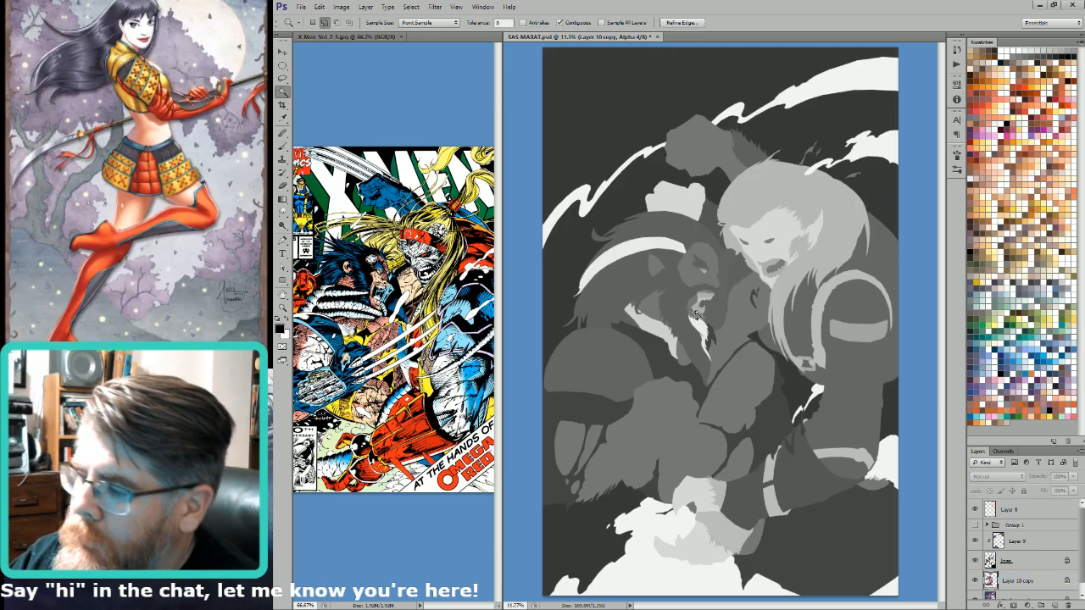
key(ctrl+2)
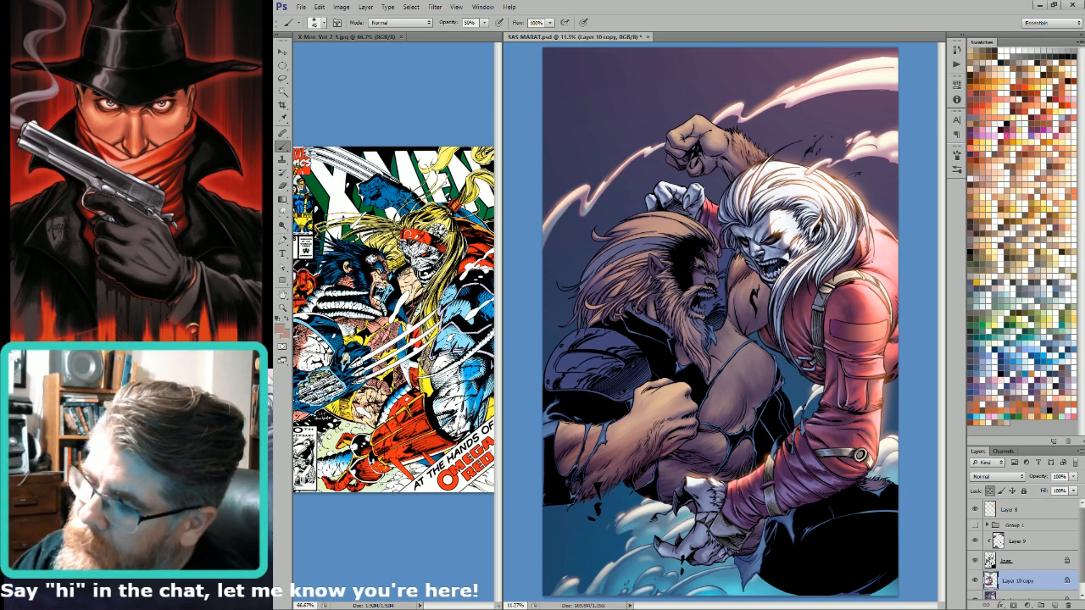
key(bracketleft)
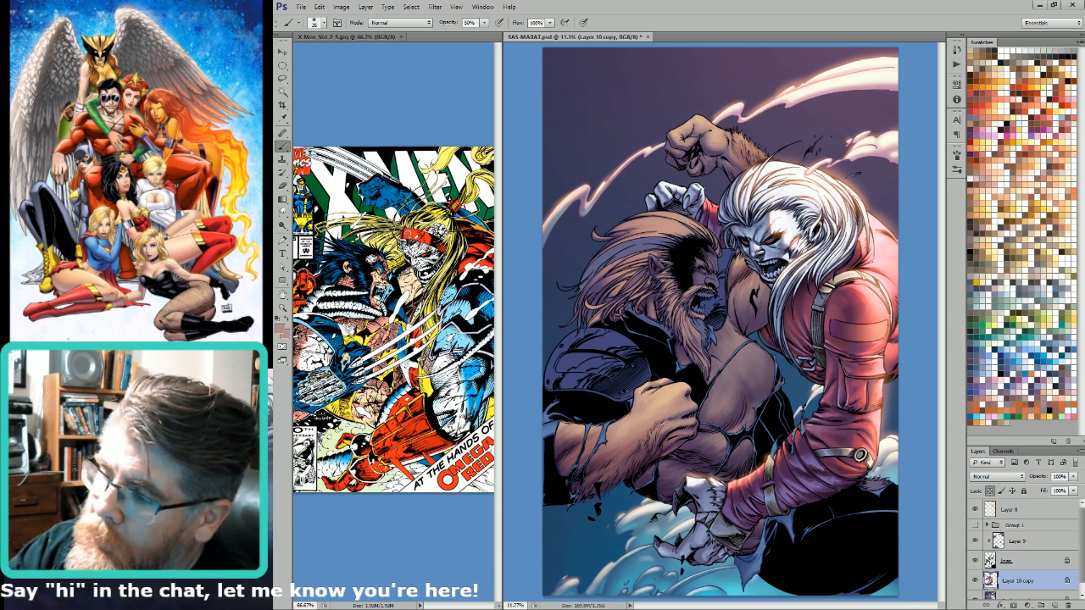
key(bracketright)
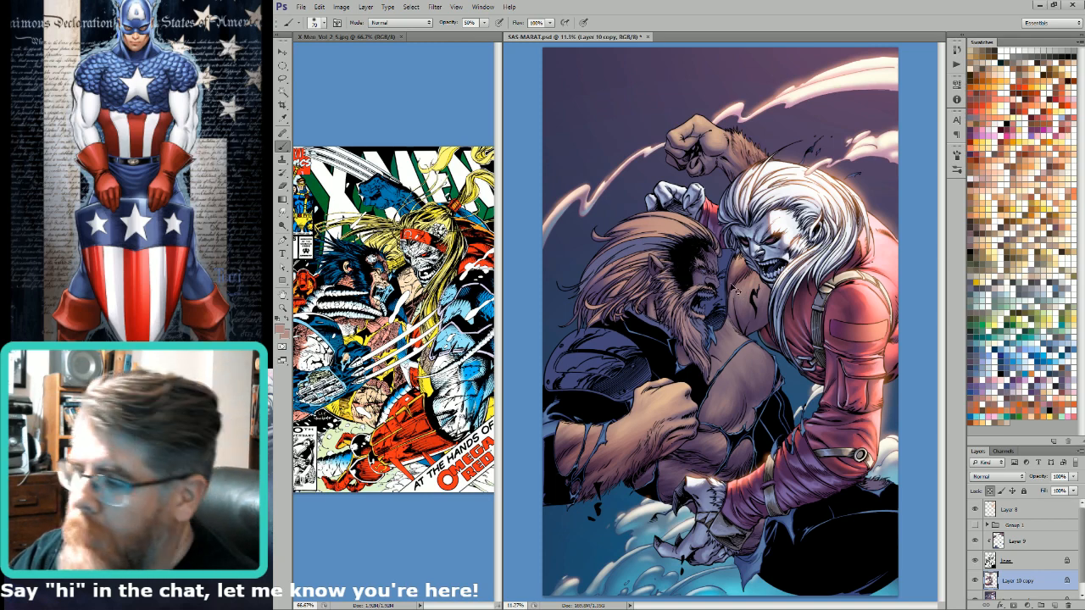
key(bracketleft)
key(bracketleft)
key(bracketleft)
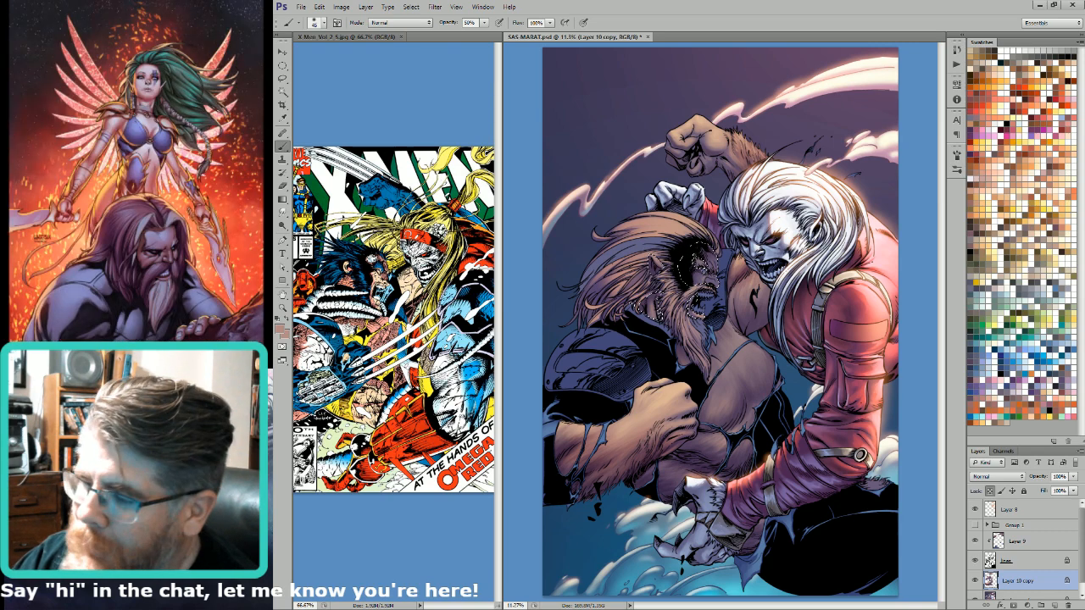
key(bracketright)
key(bracketright)
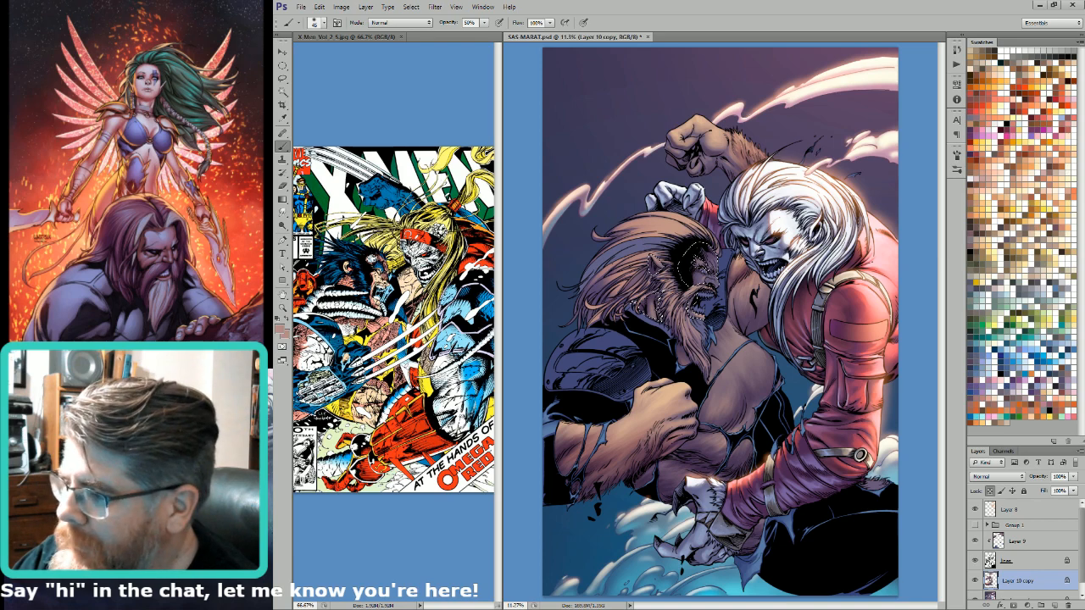
key(bracketright)
key(bracketright)
key(bracketright)
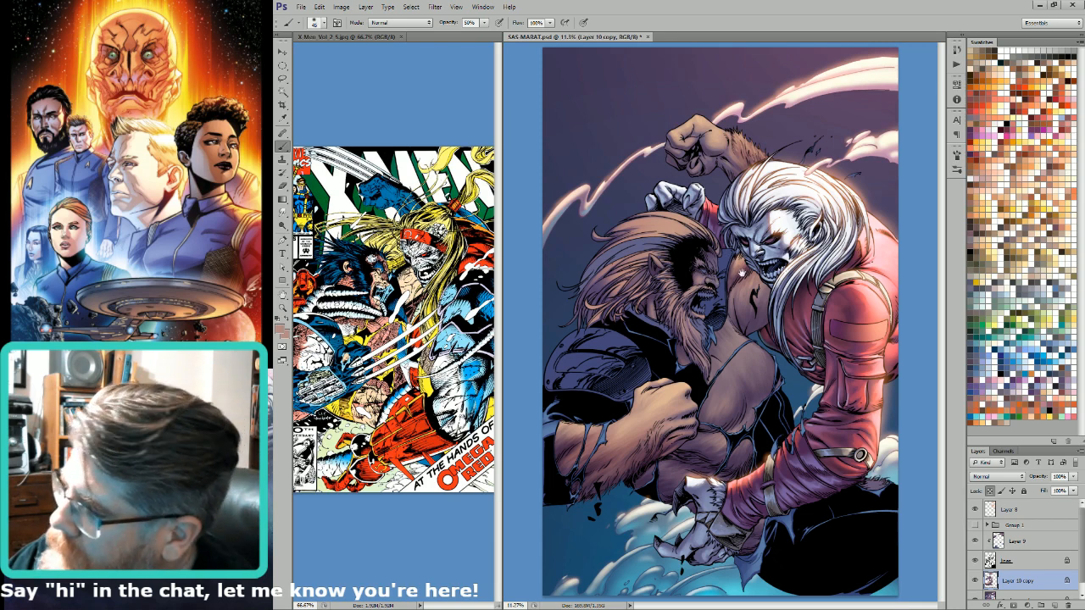
key(bracketleft)
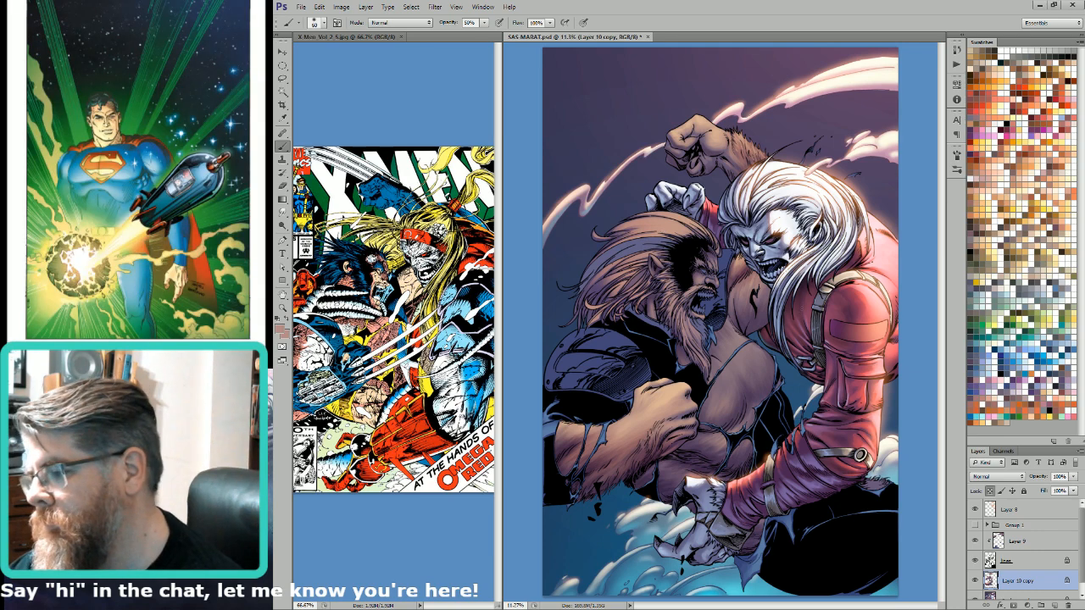
Step: Sample a lighter tan from the fist, choose the texture brush at 100% opacity and brush the face at sizes of about 150 to 175
key(i)
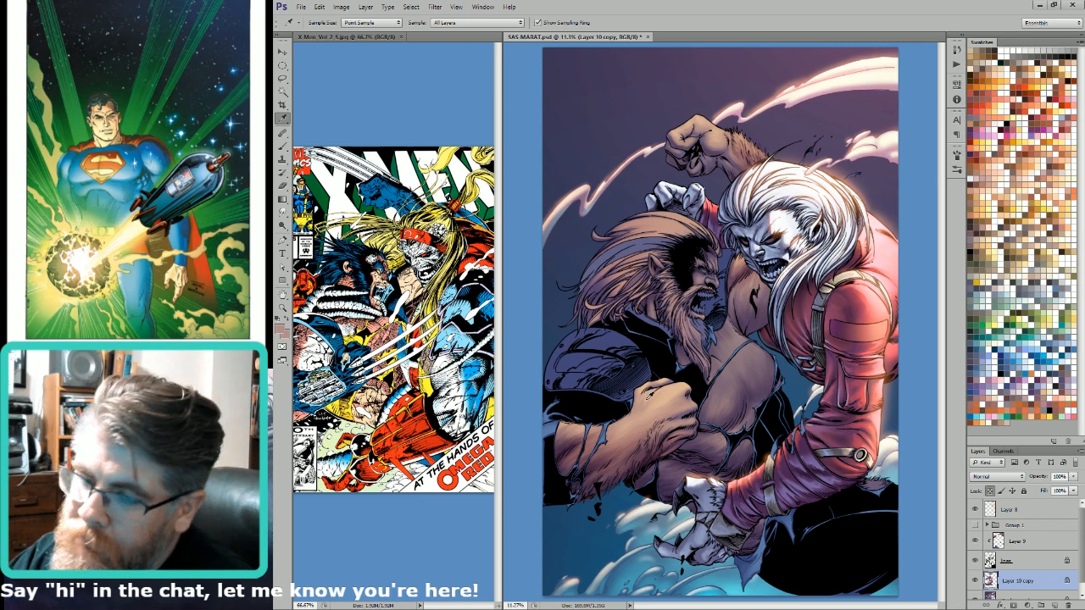
click(649, 397)
click(653, 408)
key(b)
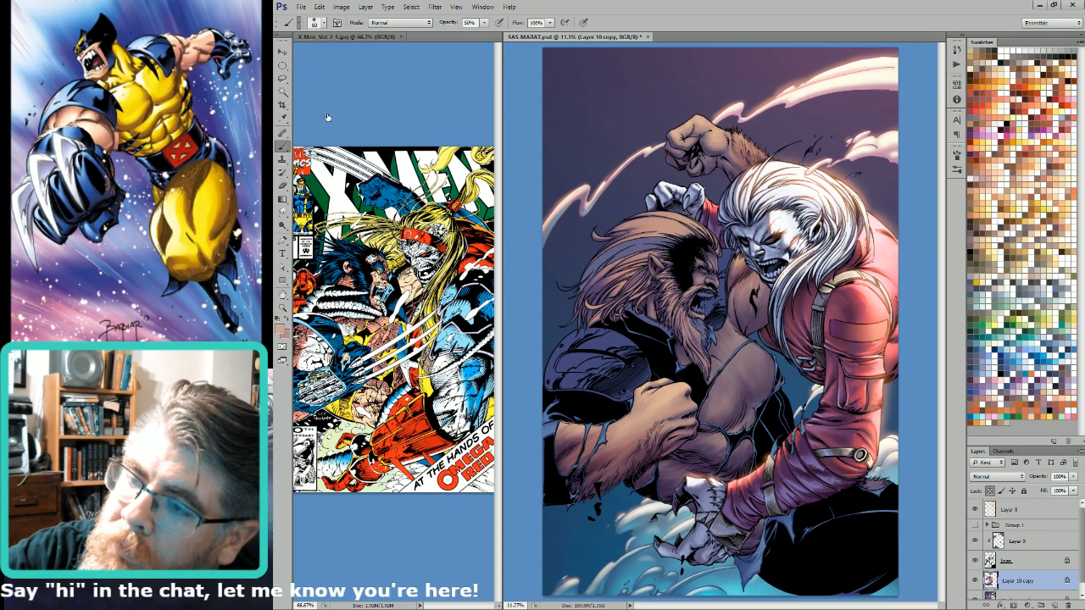
double_click(328, 118)
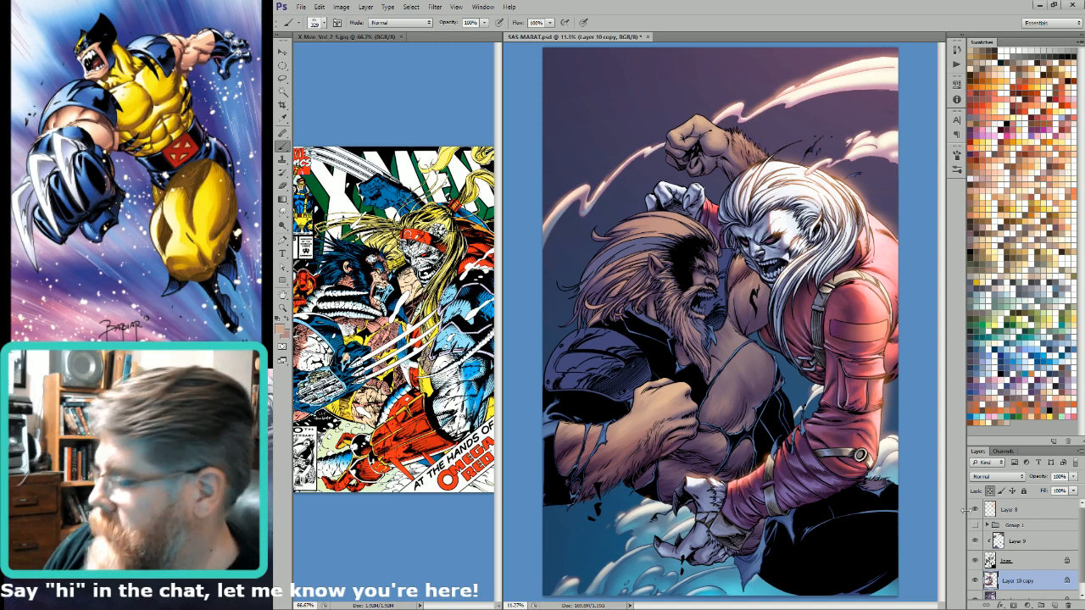
key(bracketleft)
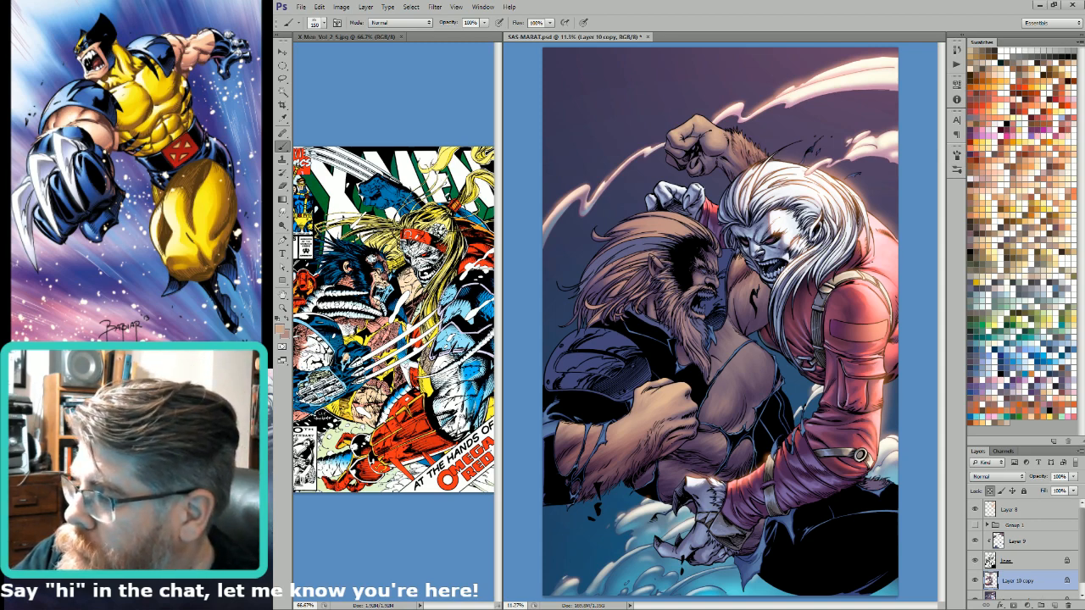
key(bracketright)
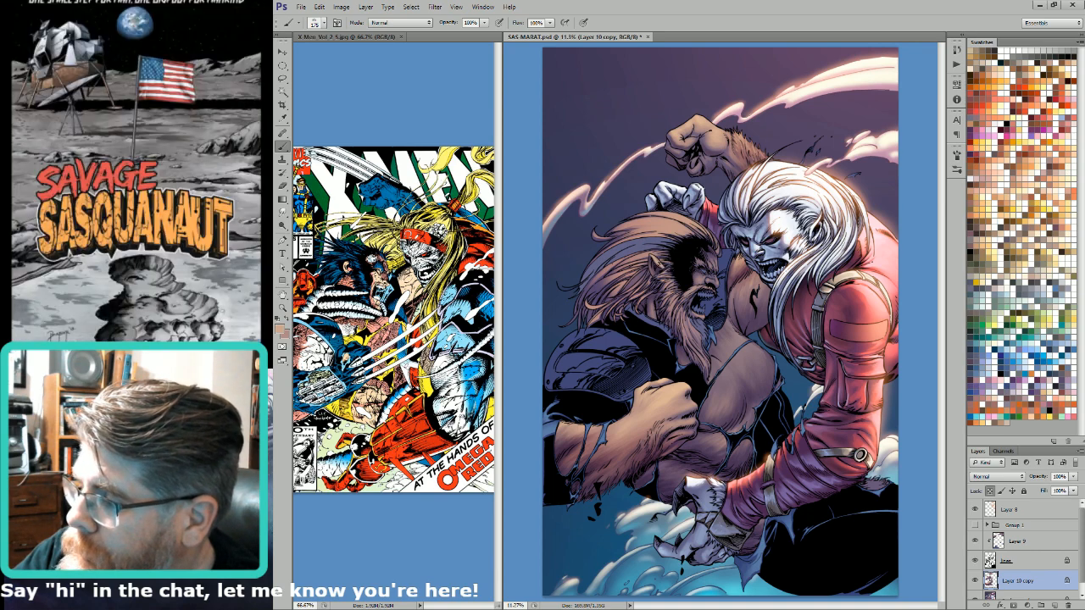
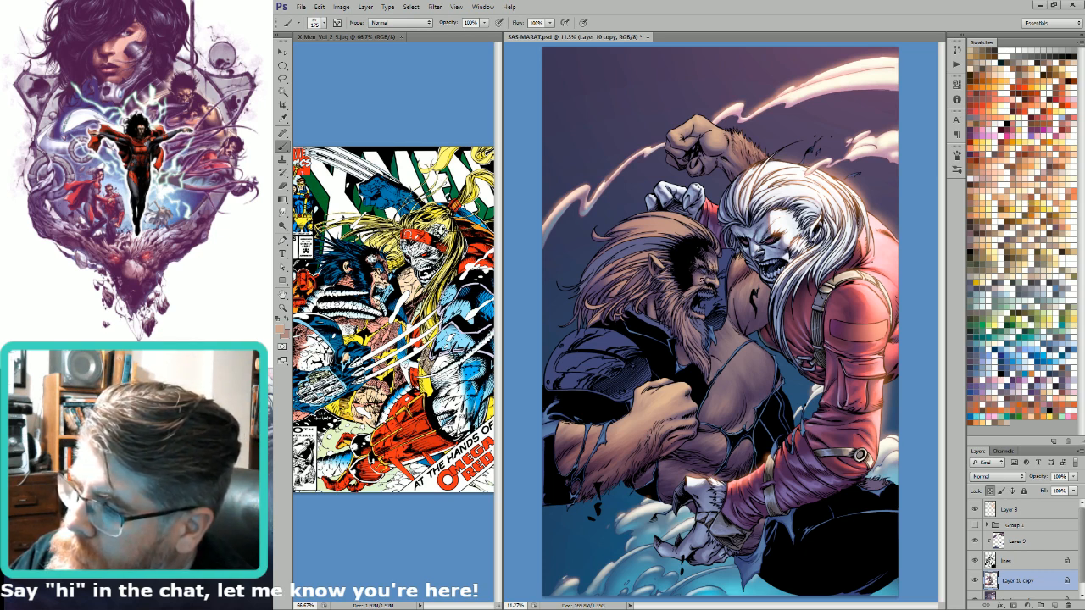
Step: Continue texturing the face with the light tan, enlarging the brush in stages from about 250 to 400
key(bracketright)
key(bracketright)
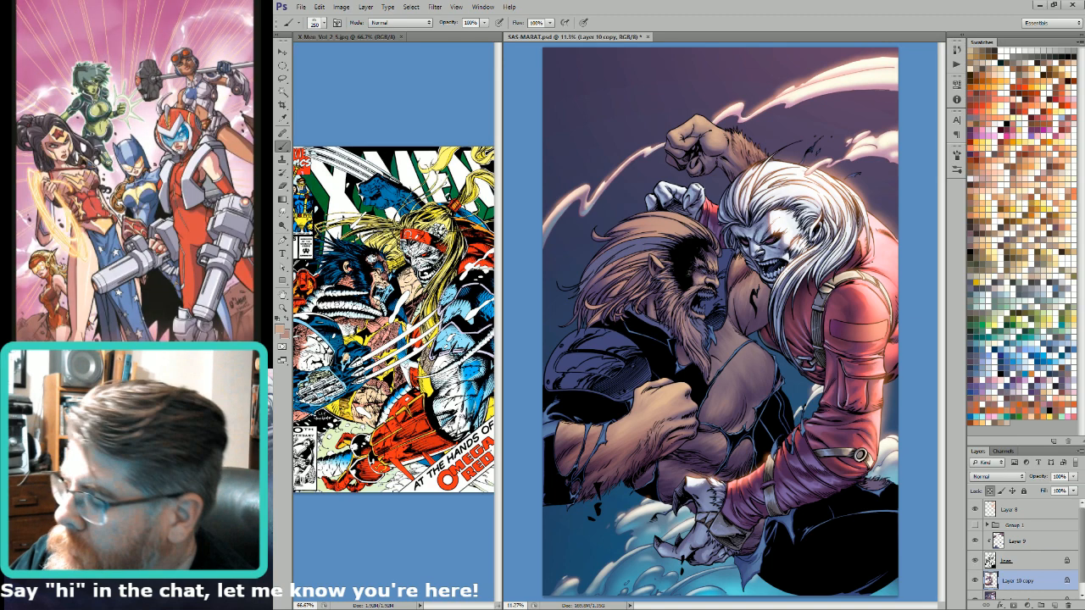
key(bracketleft)
key(bracketright)
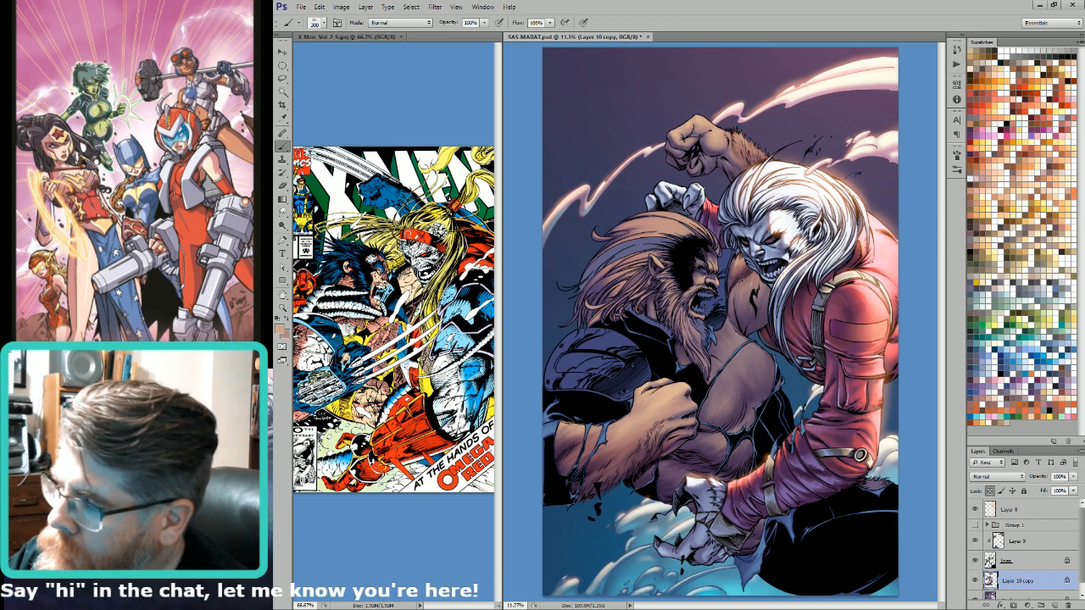
key(bracketright)
key(bracketright)
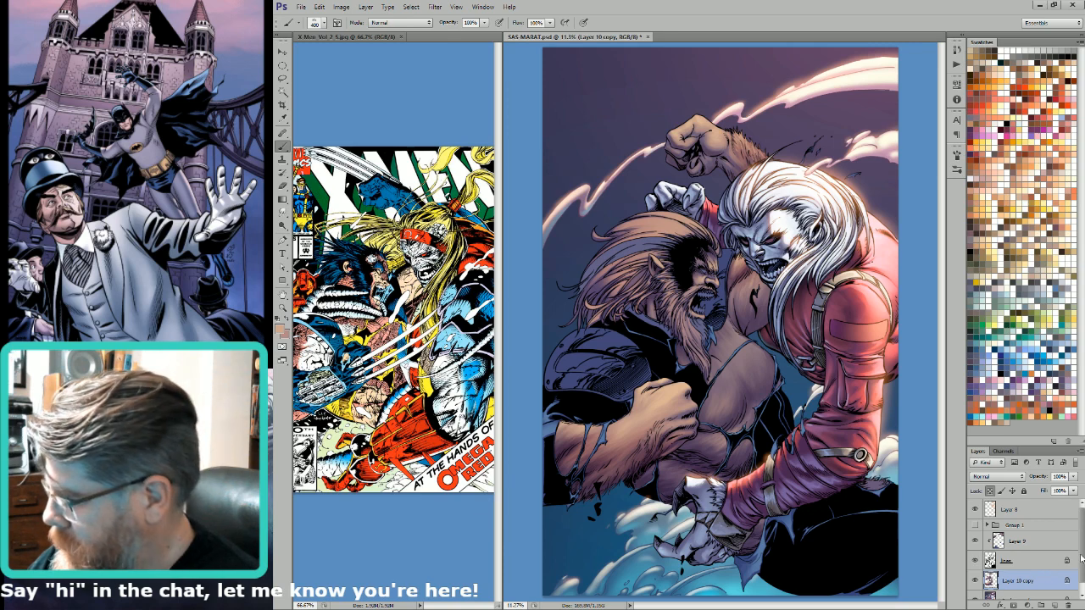
Step: On the Background layer, select the pale hair streak and beard area and lighten the streak with a 40% gradient in a pinkish-grey swatch color
scroll(1032, 550, down, 1)
click(1032, 587)
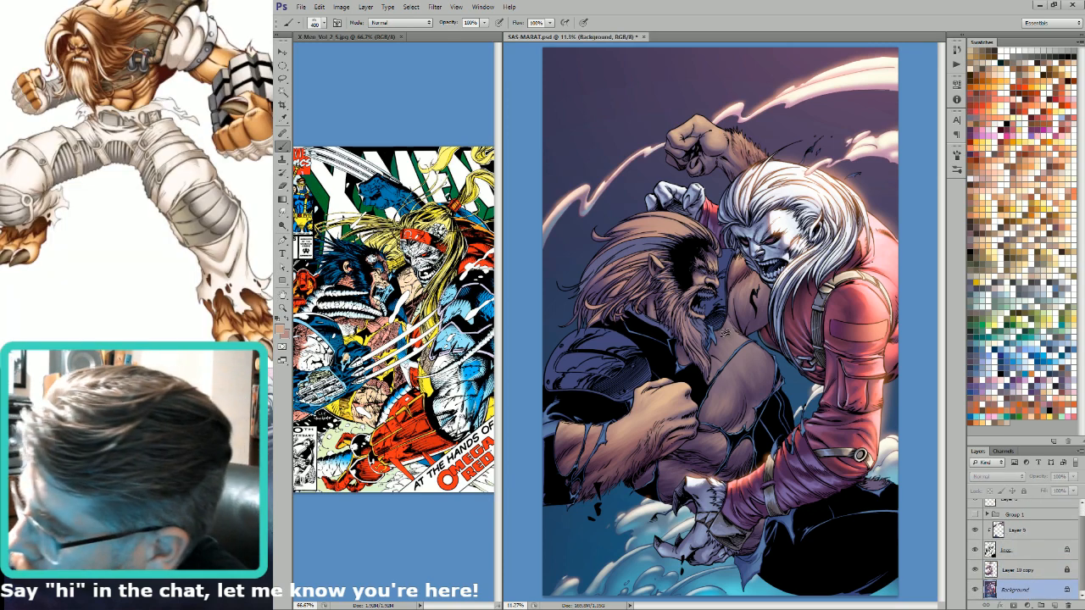
key(w)
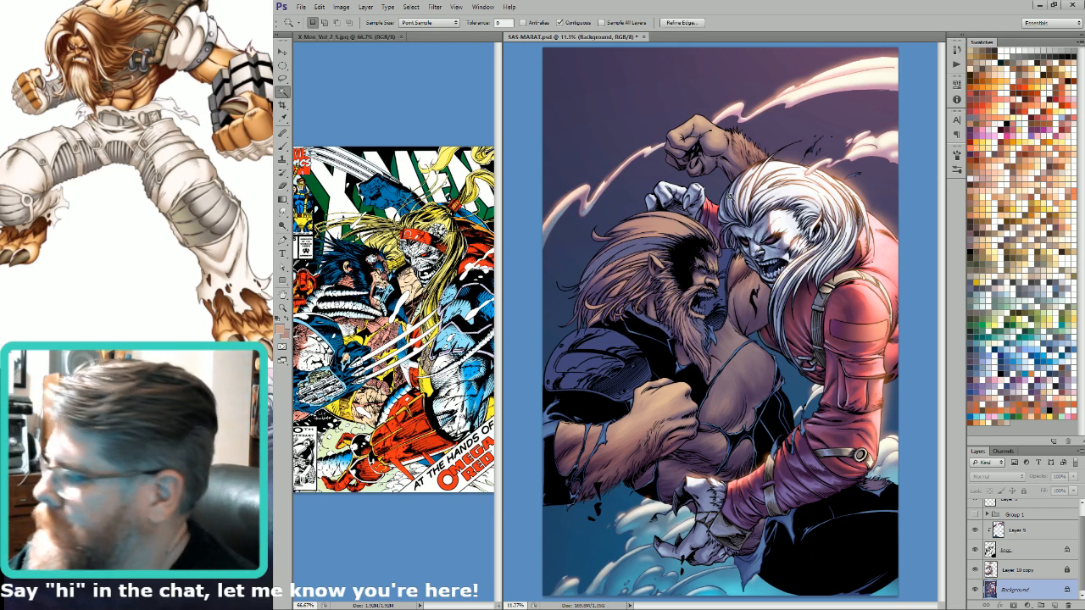
key(g)
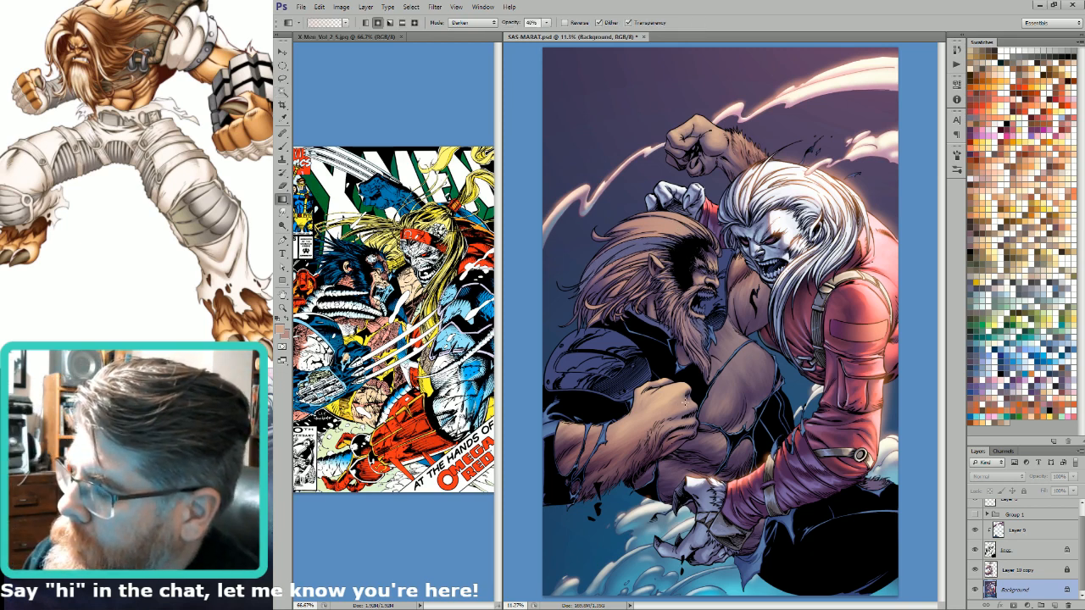
key(w)
click(707, 290)
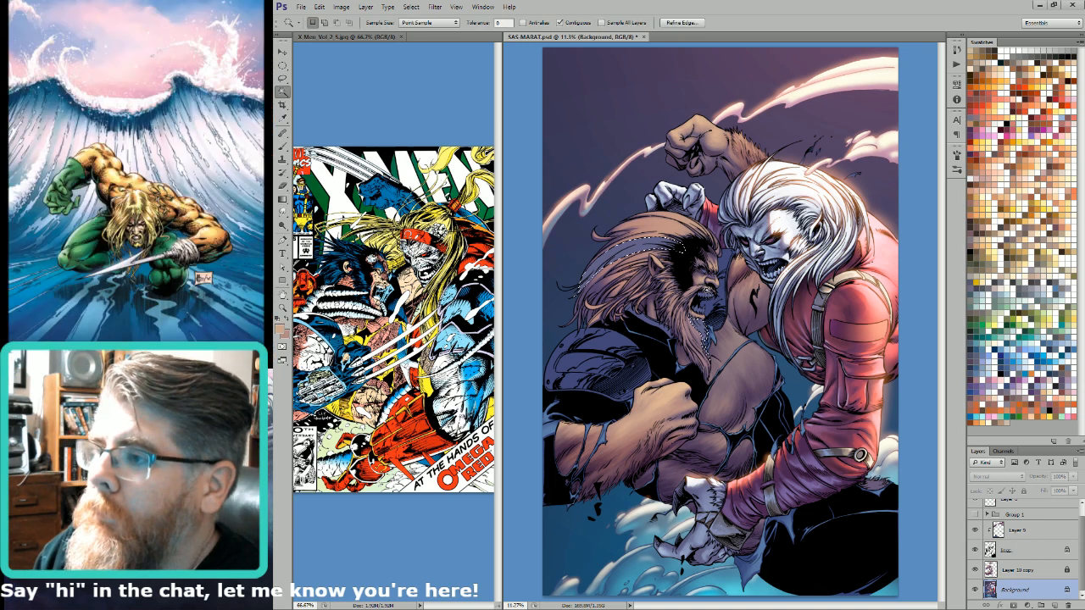
key(g)
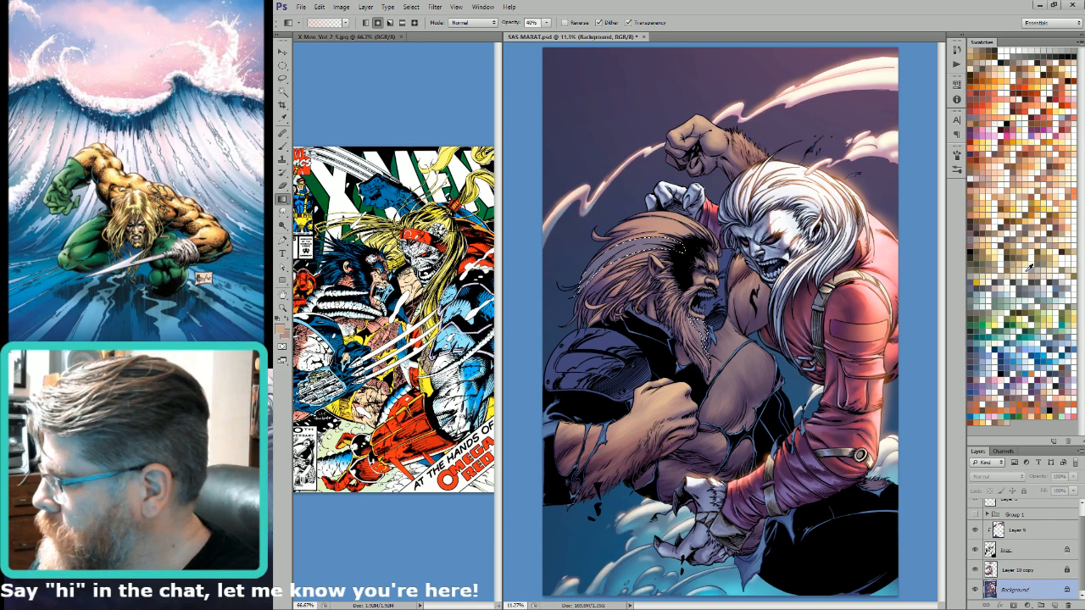
click(995, 289)
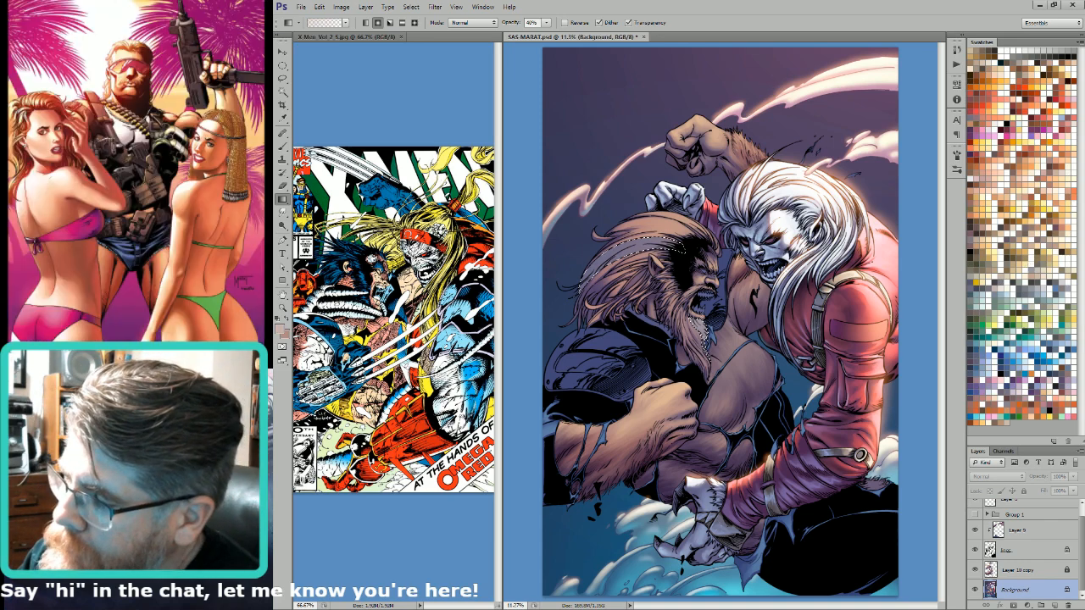
drag(645, 254, 651, 297)
key(ctrl+d)
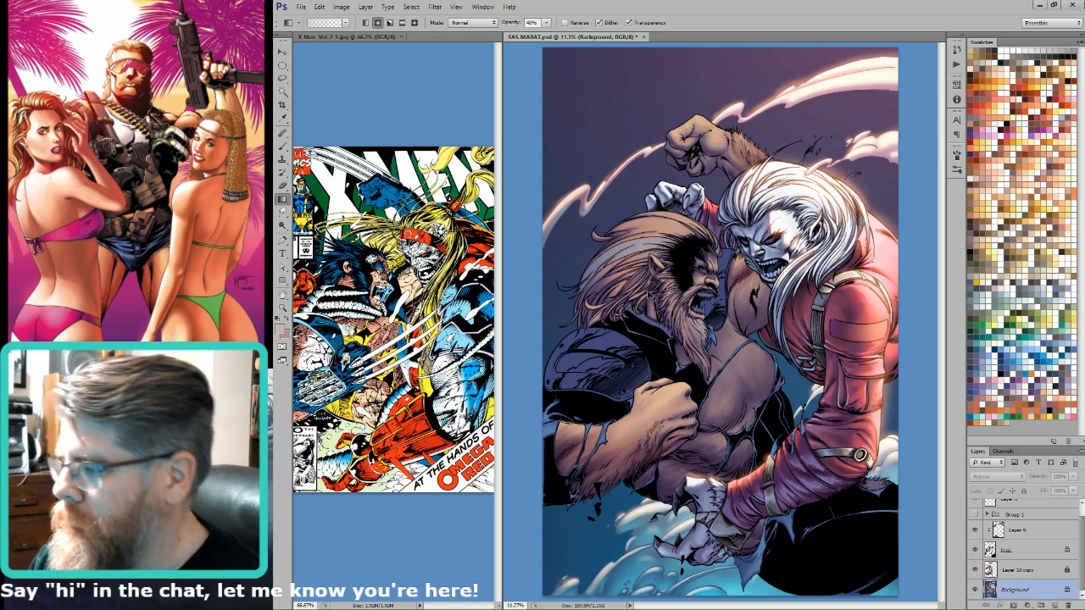
Step: Lasso small strands in the pale front of the beard and highlight them with 40% opacity gradients
scroll(651, 295, up, 3)
key(l)
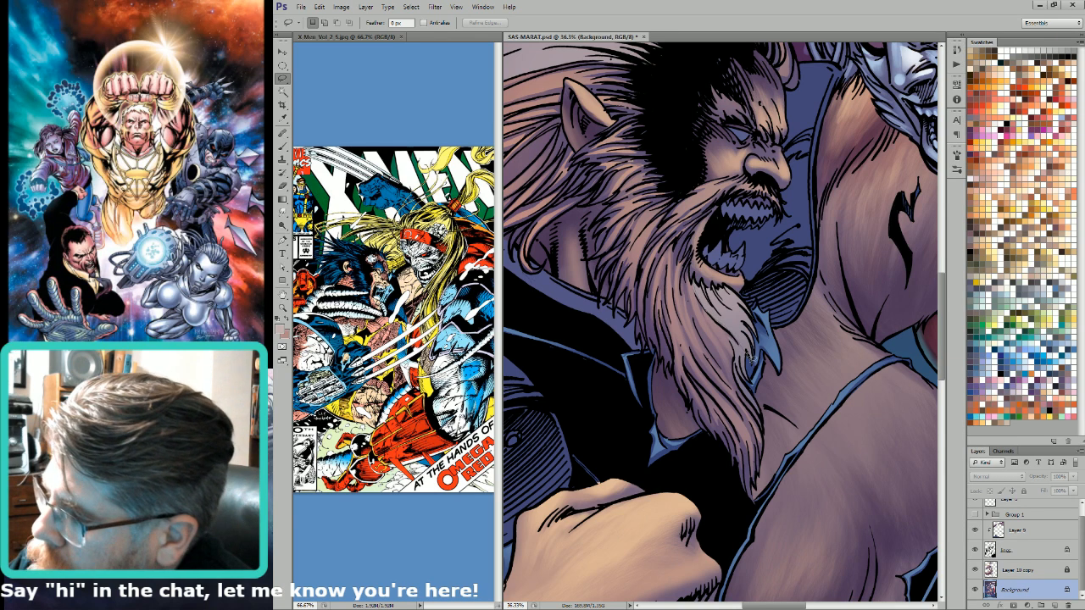
drag(700, 288, 750, 354)
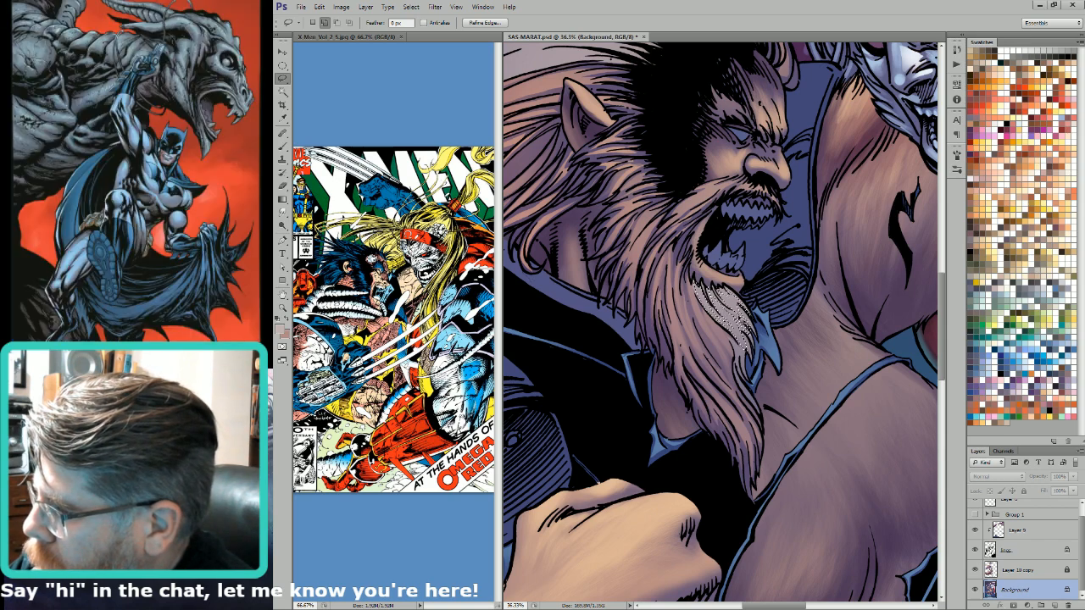
key(g)
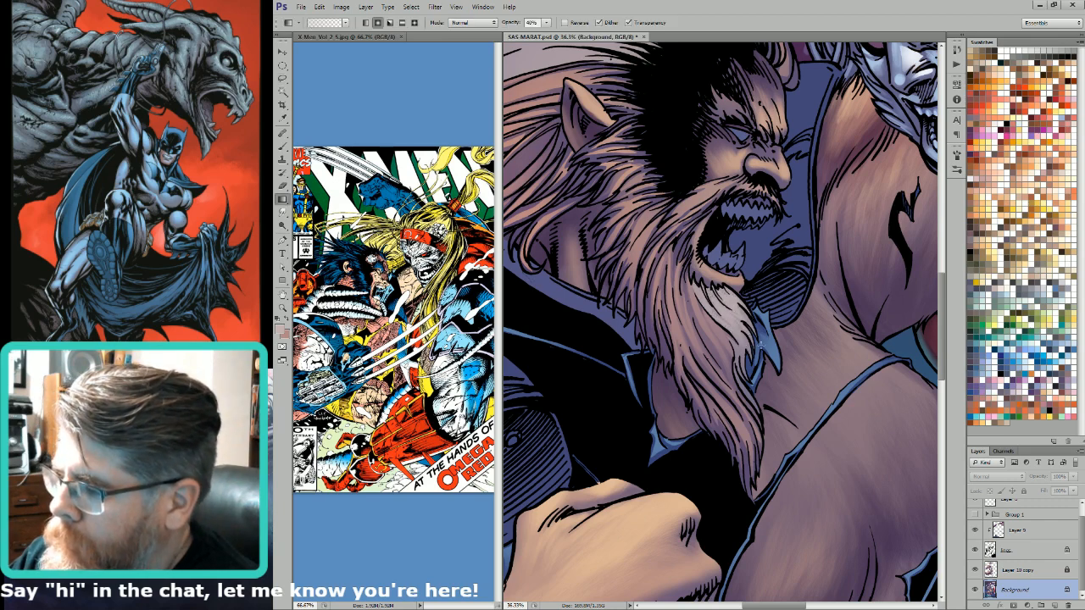
key(l)
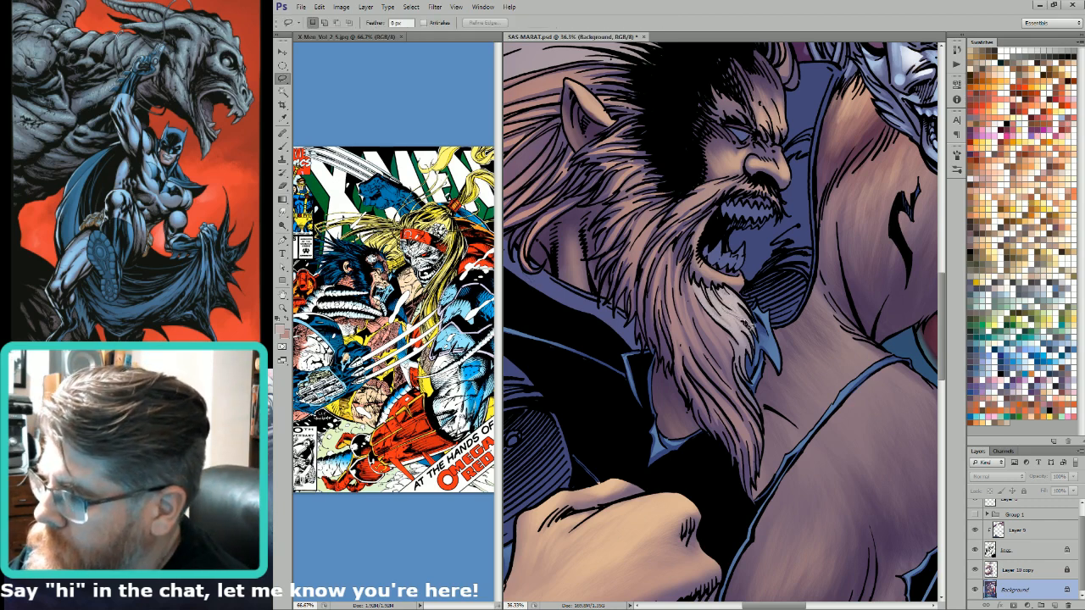
key(g)
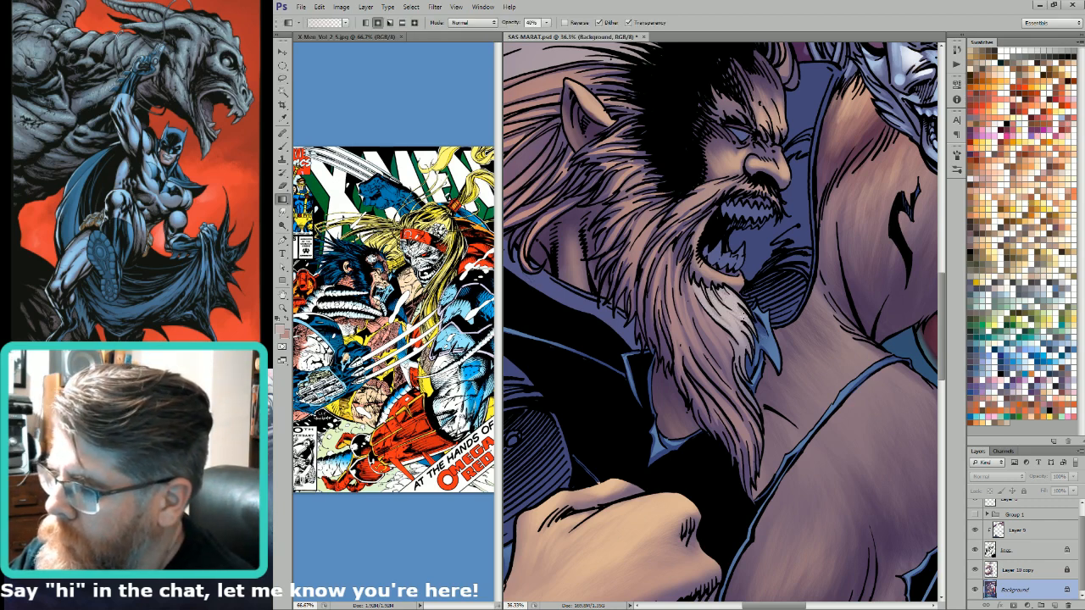
key(l)
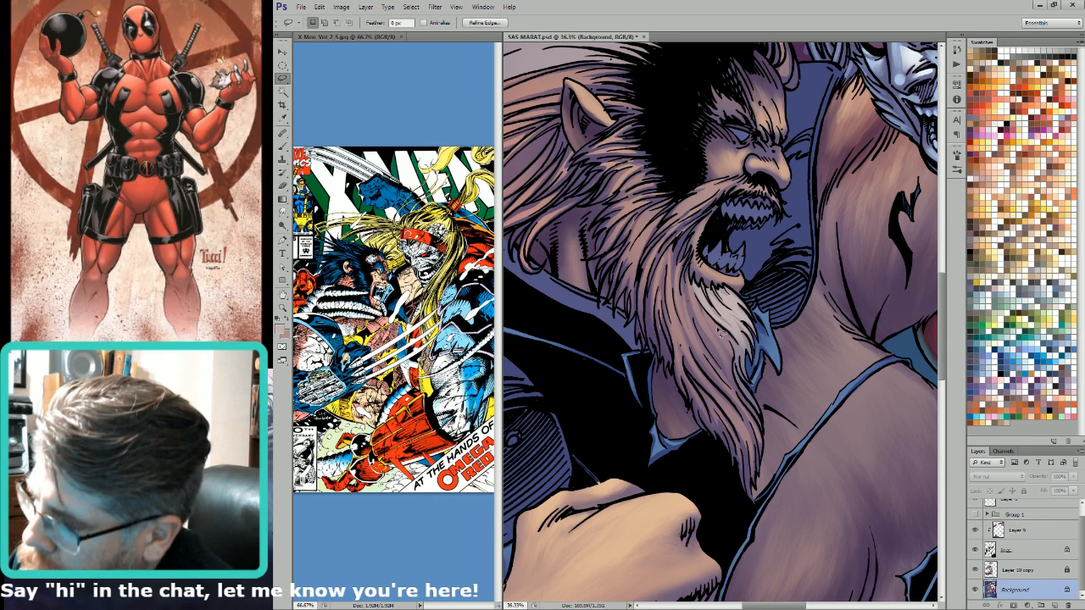
key(g)
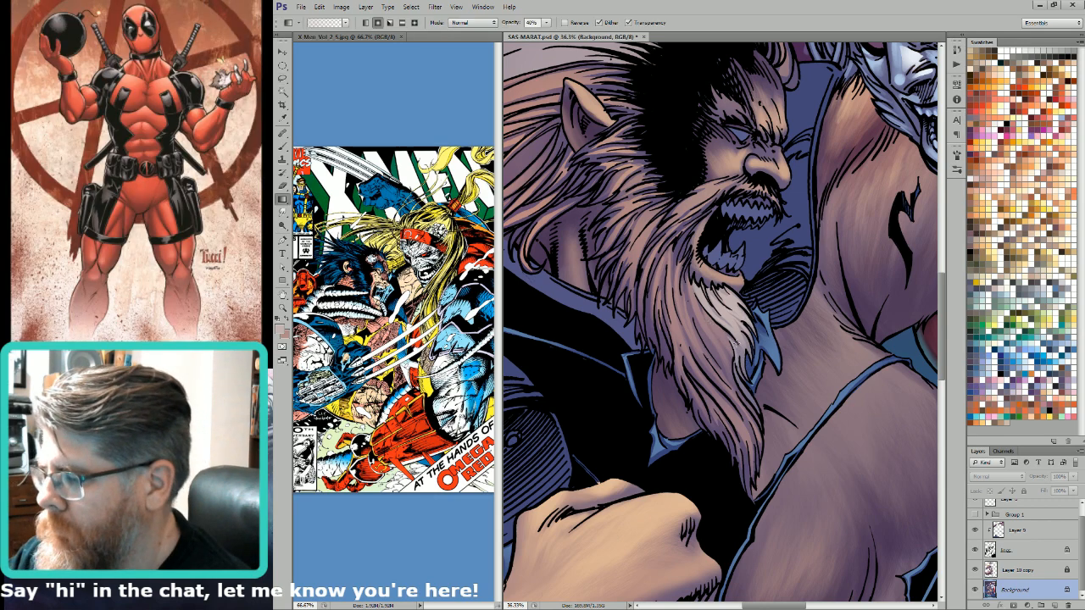
key(ctrl+minus)
key(ctrl+minus)
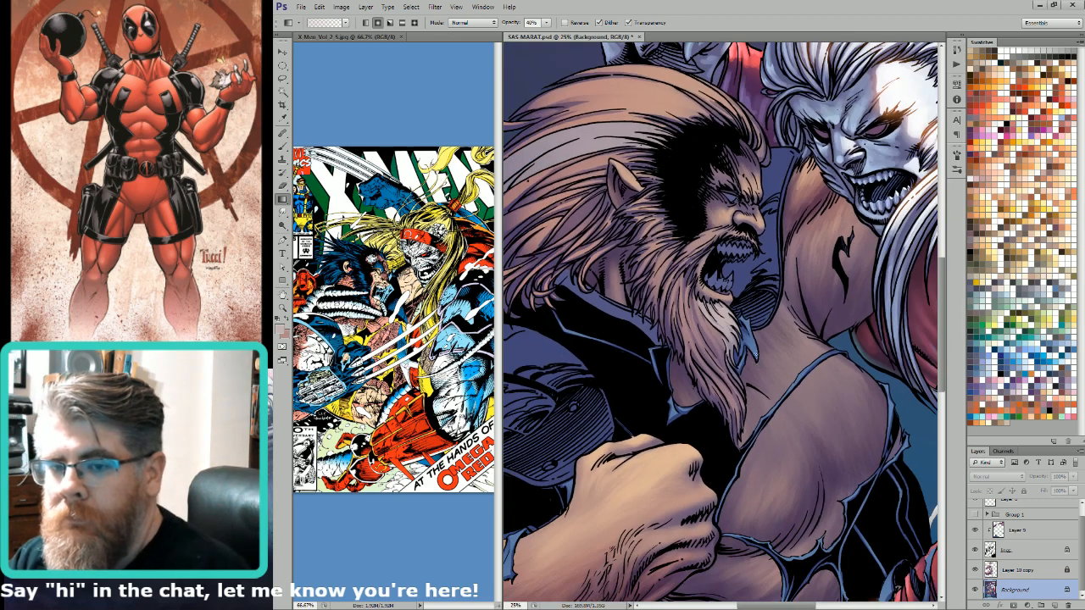
key(l)
drag(751, 276, 788, 327)
Step: Brush highlight strokes along the pale hair streak above the ear, starting with a small brush and enlarging it
drag(736, 256, 890, 370)
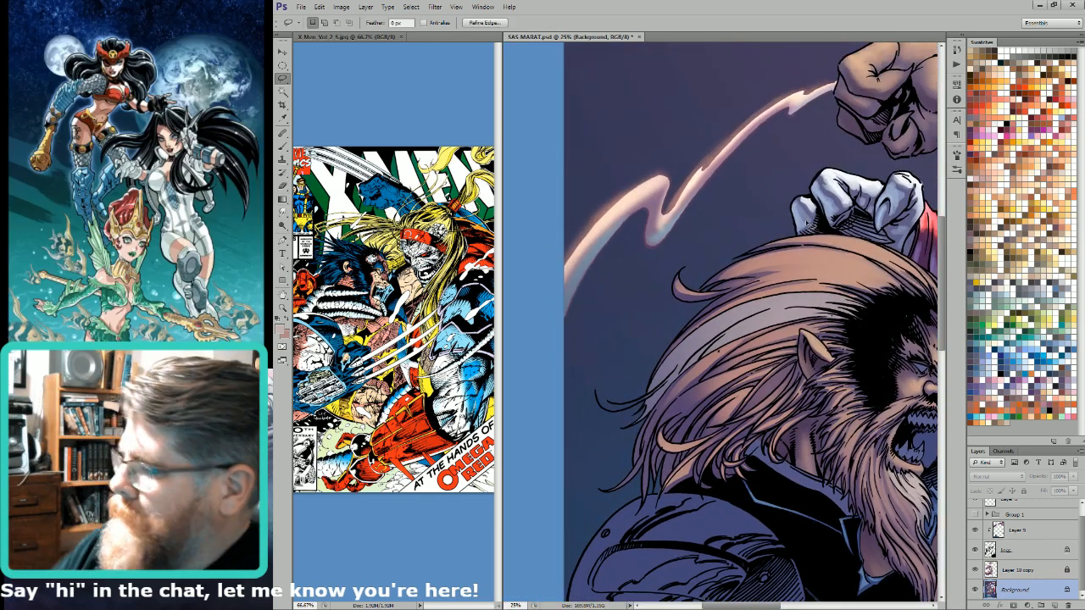
key(b)
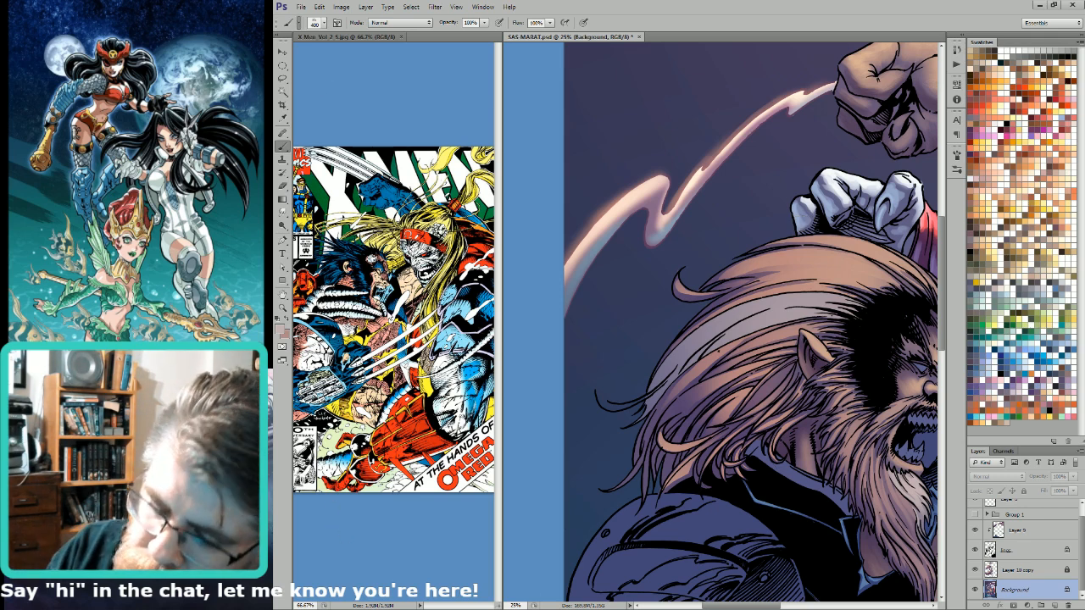
key(bracketleft)
key(bracketleft)
key(bracketleft)
key(bracketleft)
key(bracketleft)
key(bracketleft)
key(bracketleft)
key(bracketleft)
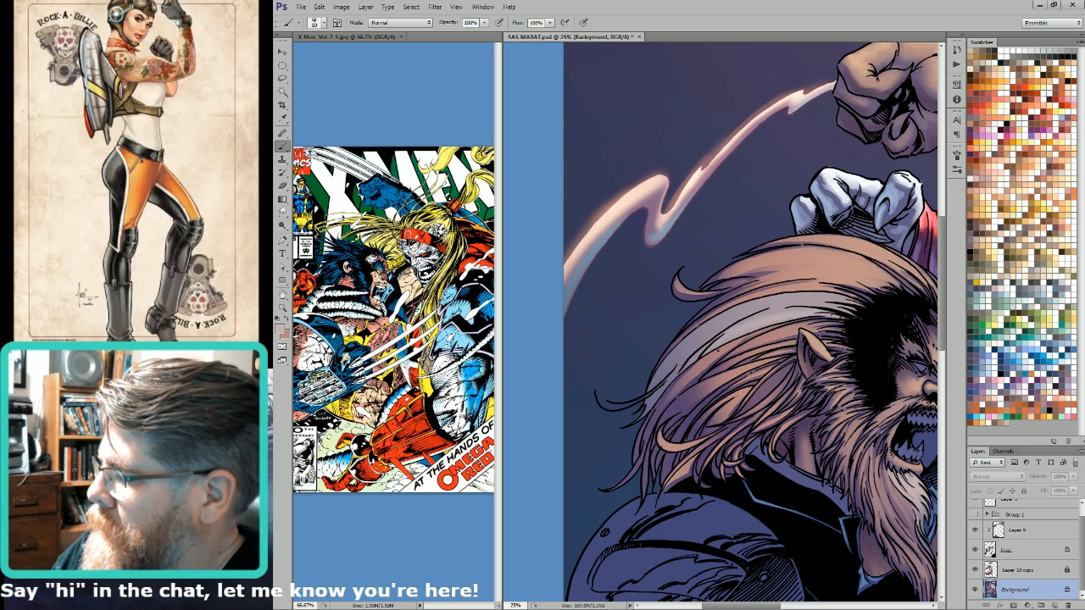
mouse_move(848, 311)
mouse_down()
mouse_move(712, 329)
mouse_move(682, 349)
mouse_up()
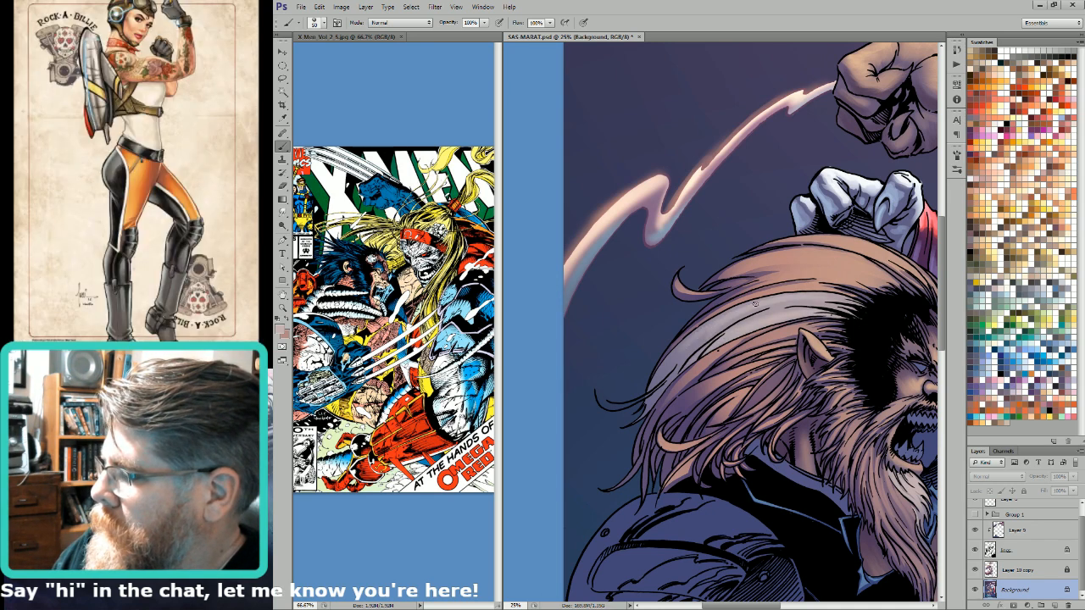
drag(727, 315, 649, 394)
mouse_move(809, 297)
mouse_down()
mouse_move(737, 322)
mouse_move(674, 376)
mouse_up()
drag(709, 339, 654, 394)
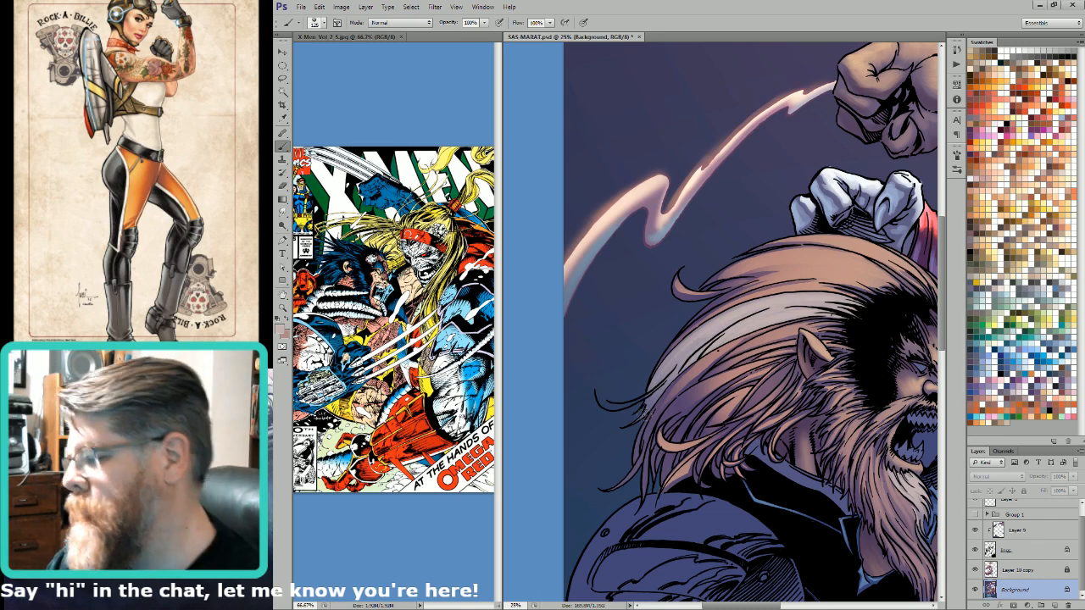
key(ctrl+0)
key(bracketright)
key(bracketright)
key(bracketright)
key(bracketright)
key(bracketright)
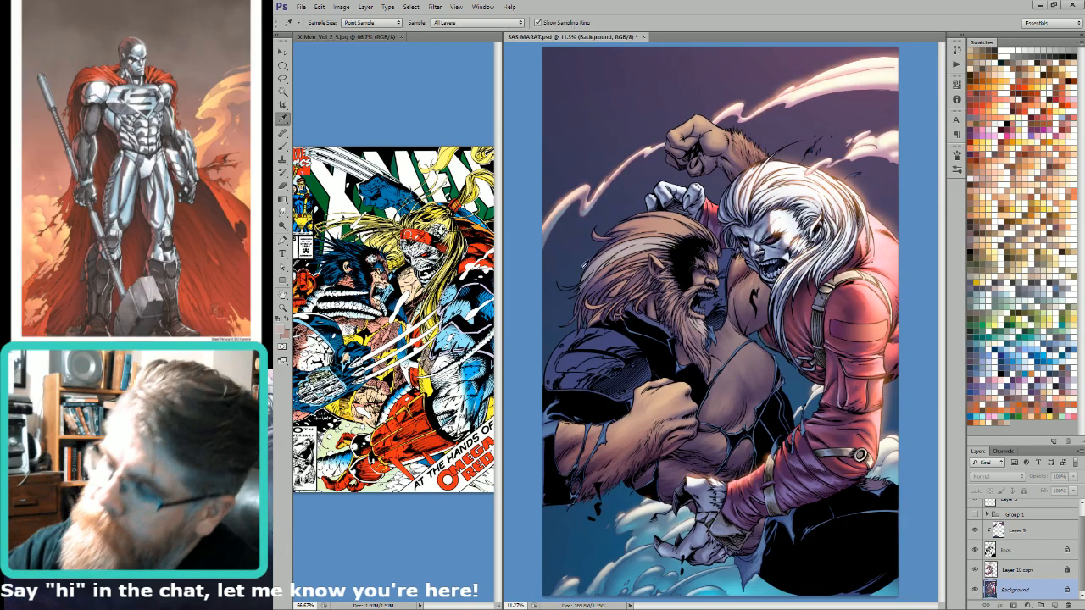
Step: Sample the purple tone at the back of the hair, isolate the pale streak through the Alpha 4 channel for gradient shading, and save
alt+click(585, 271)
key(g)
drag(573, 270, 626, 199)
key(ctrl+z)
key(ctrl+6)
key(w)
click(587, 282)
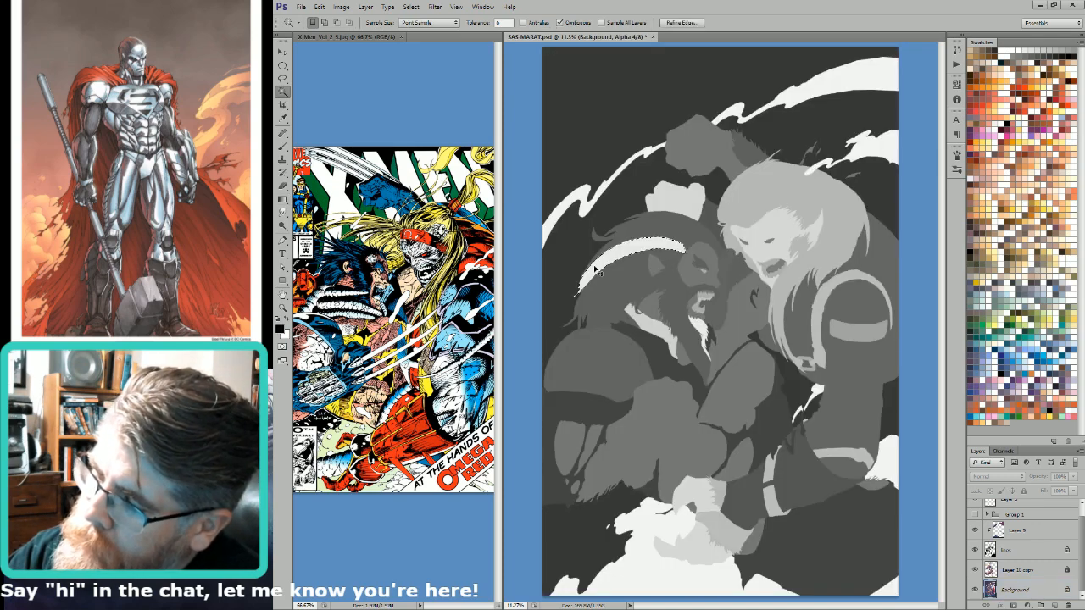
key(ctrl+2)
key(g)
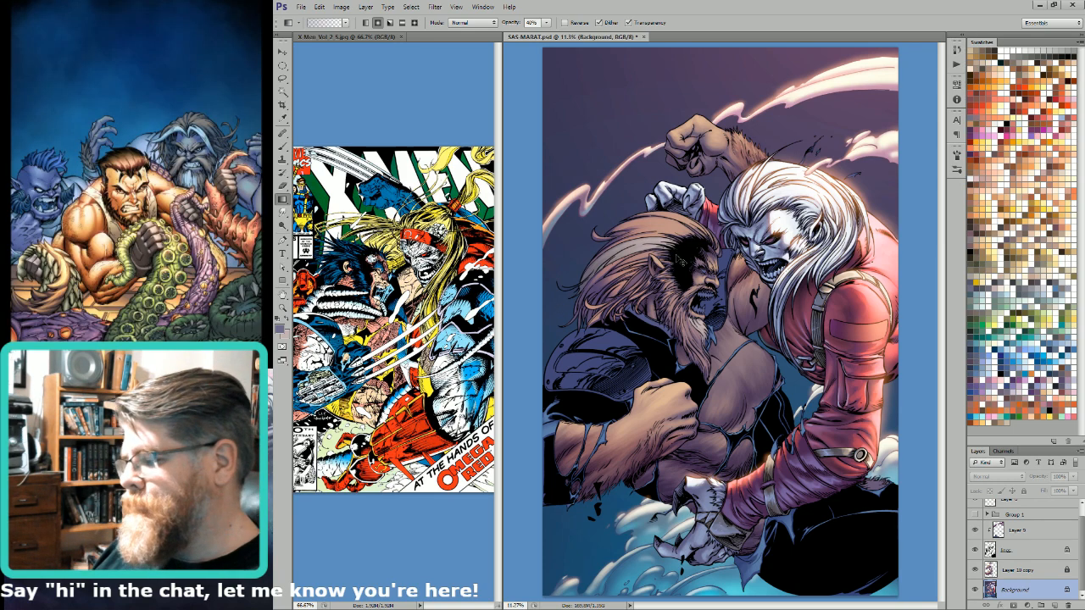
key(ctrl+s)
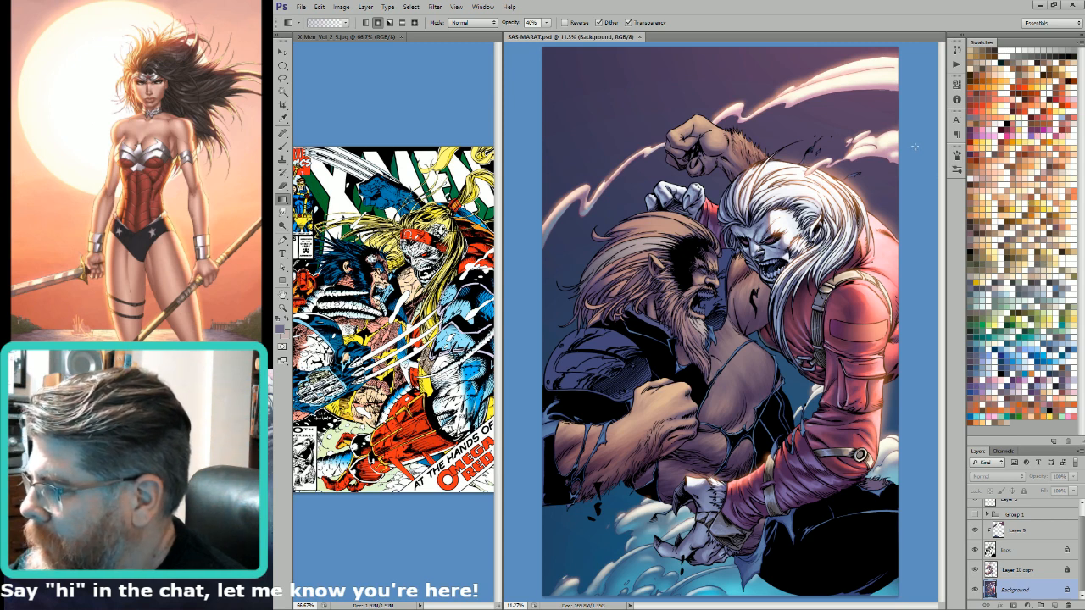
key(w)
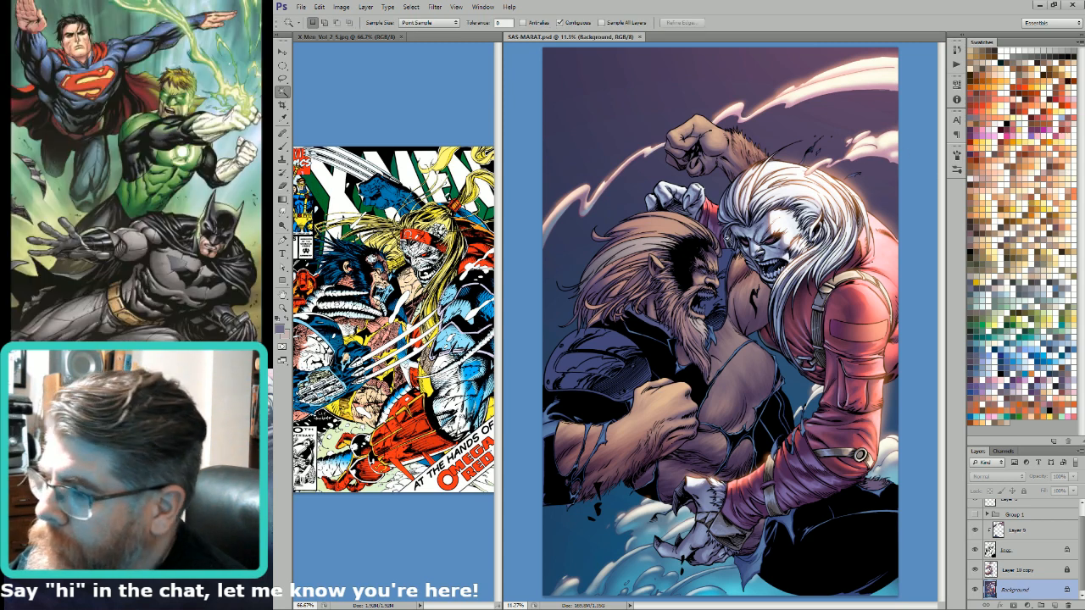
click(703, 272)
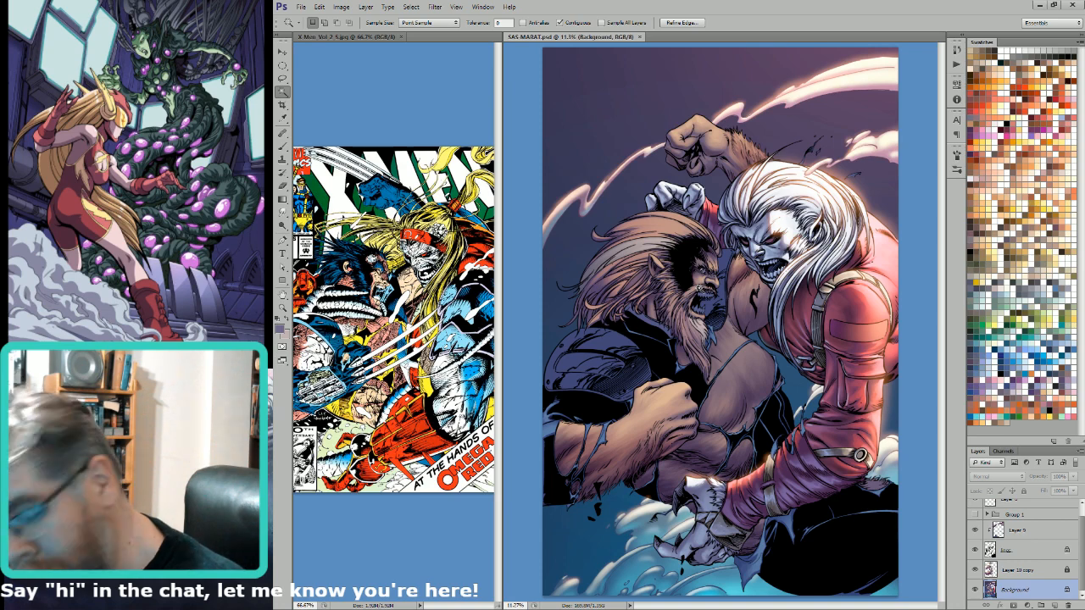
key(Tab)
key(Tab)
key(Tab)
key(Tab)
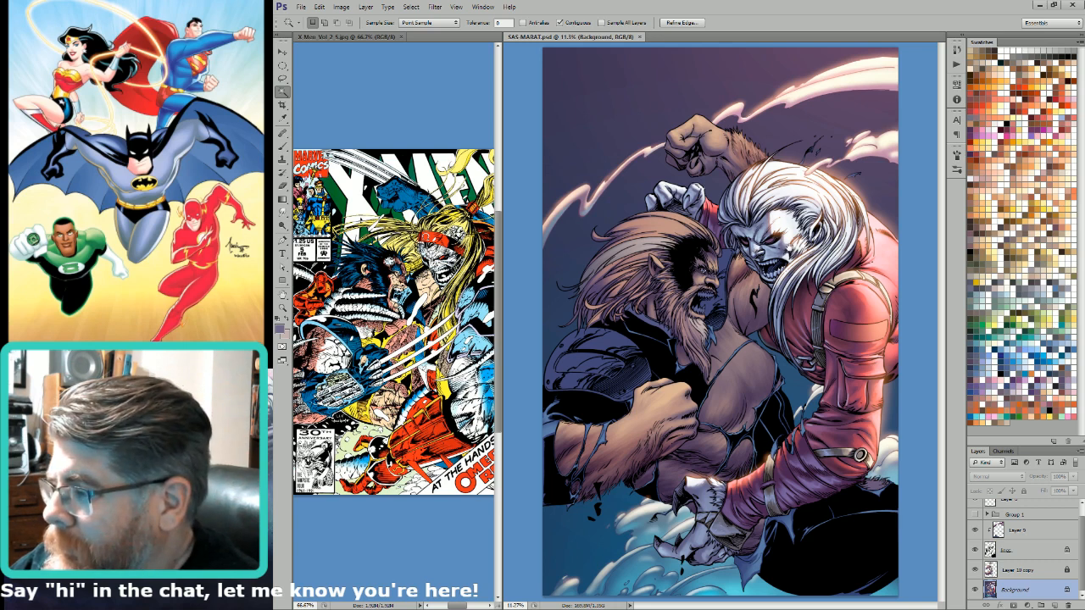
key(ctrl+d)
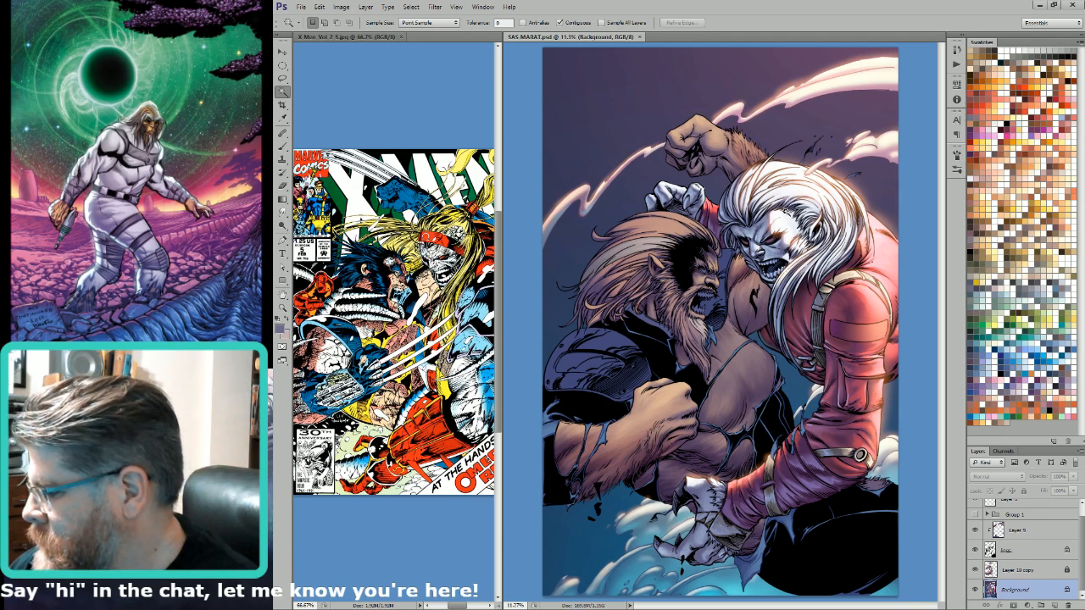
Step: Show the Group 1 cover lettering and add a new layer at the top of the layer stack
scroll(1082, 535, up, 1)
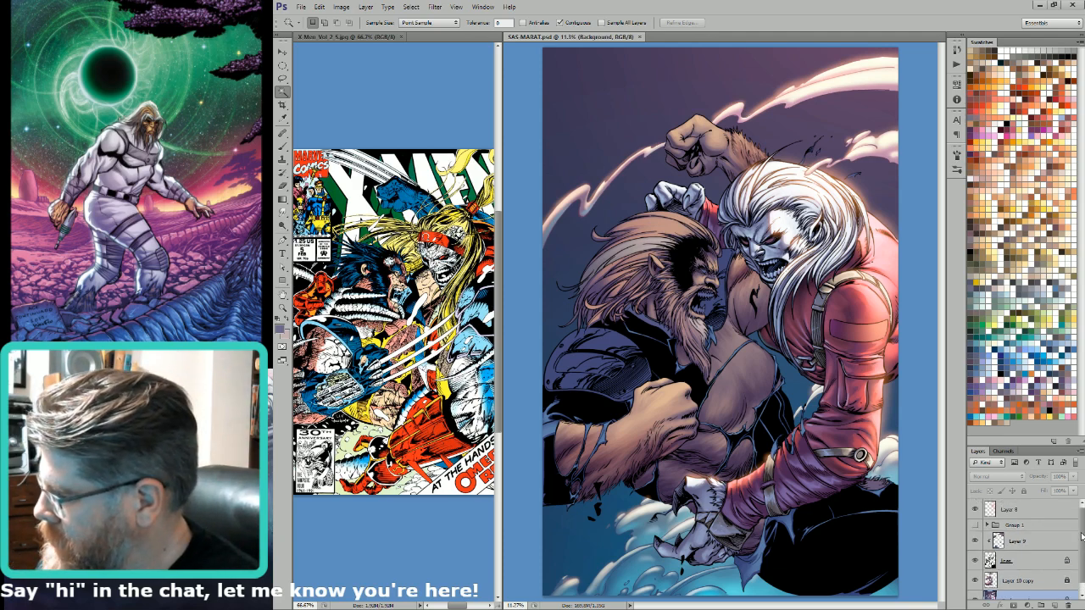
click(975, 524)
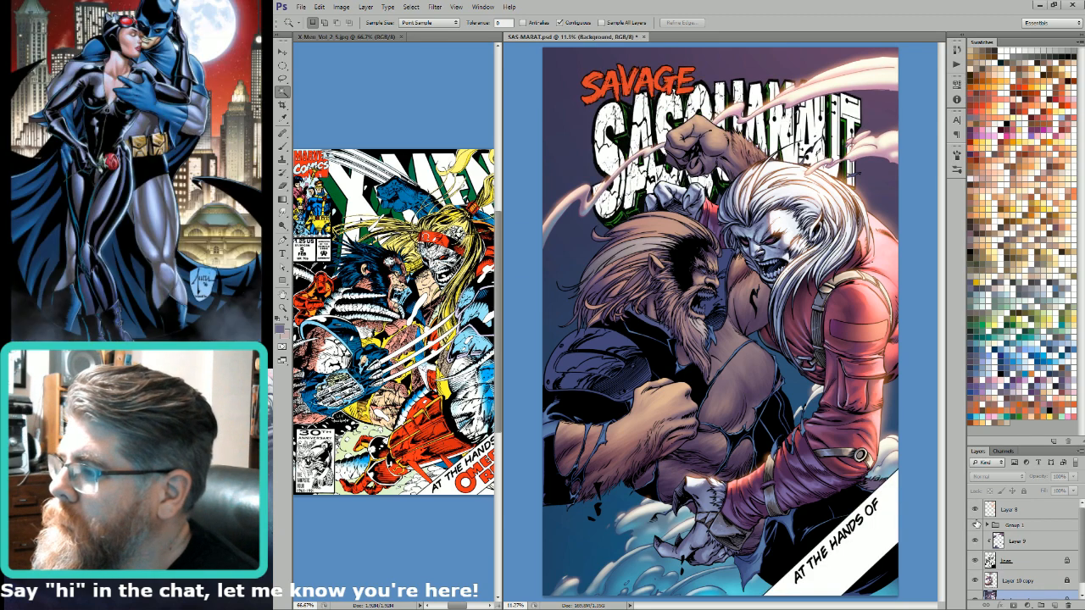
click(1032, 512)
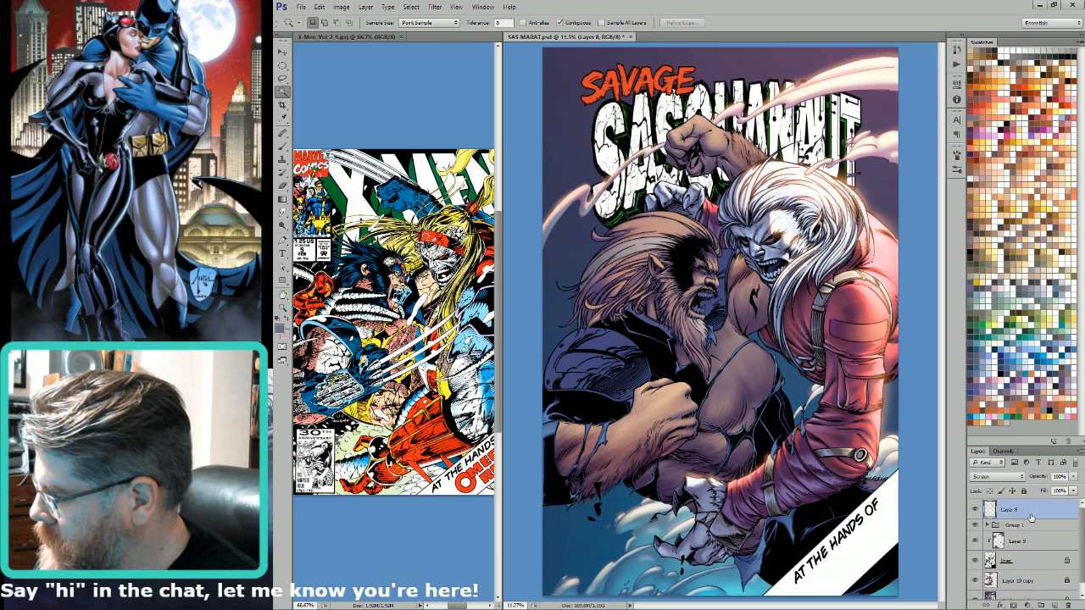
click(1053, 603)
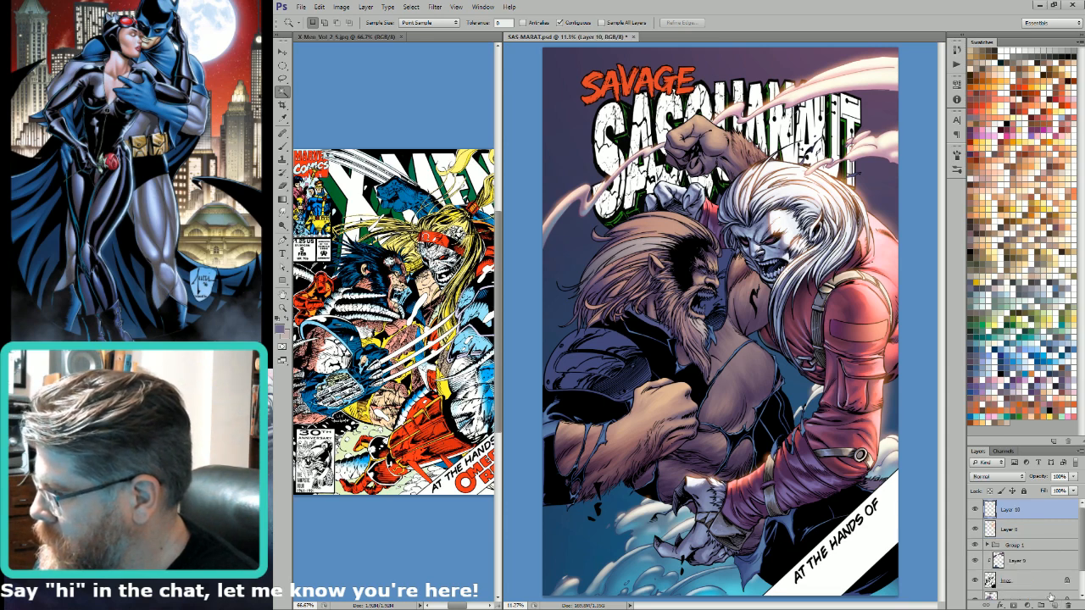
Step: Pick a yellow swatch, greatly enlarge the speckle brush, and scatter yellow dots over both figures on the new layer
click(1047, 418)
key(b)
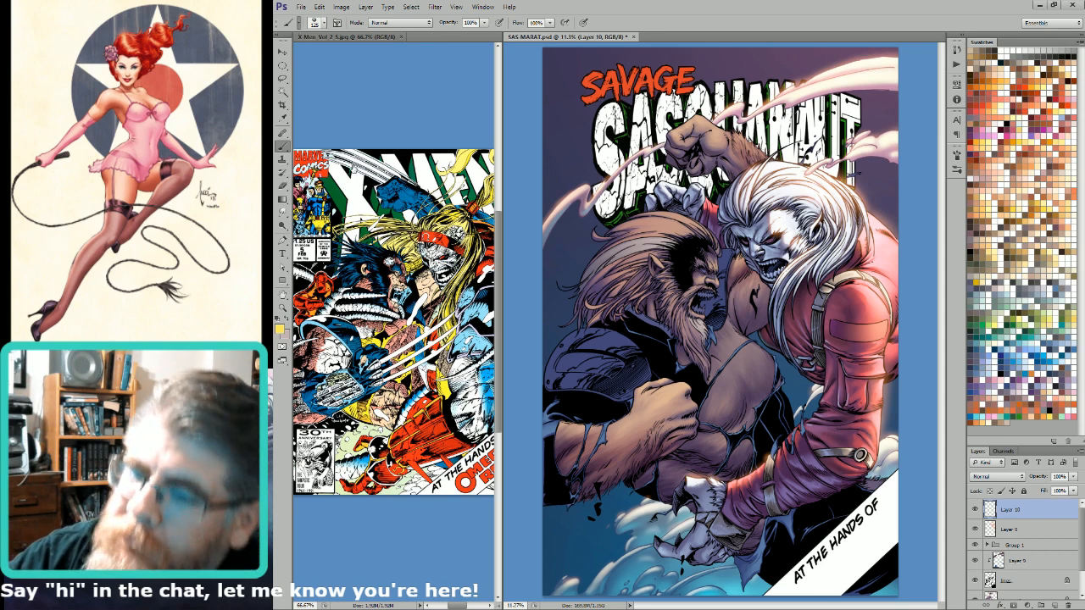
key(])
key(])
key(])
key(])
key(])
key(])
key(])
key(])
key(])
key(])
key(])
key(])
key(])
key(])
key(])
key(])
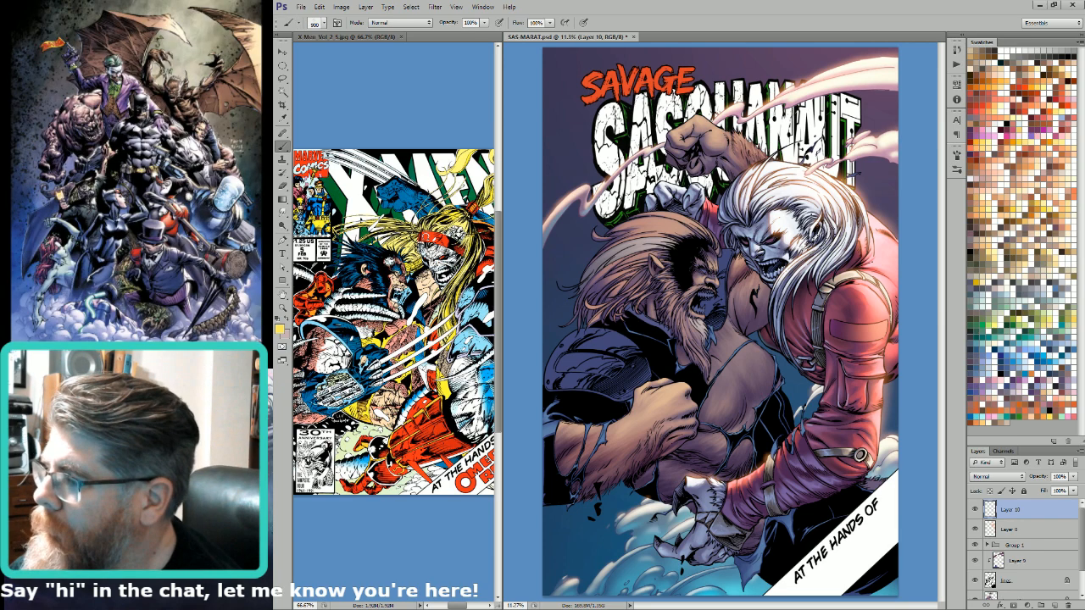
key(])
key(])
key(])
key(])
key(])
key(])
key(])
key(])
key(])
key(])
key(])
key(])
key(])
key(])
key(])
key(])
key(])
key(])
key(])
key(])
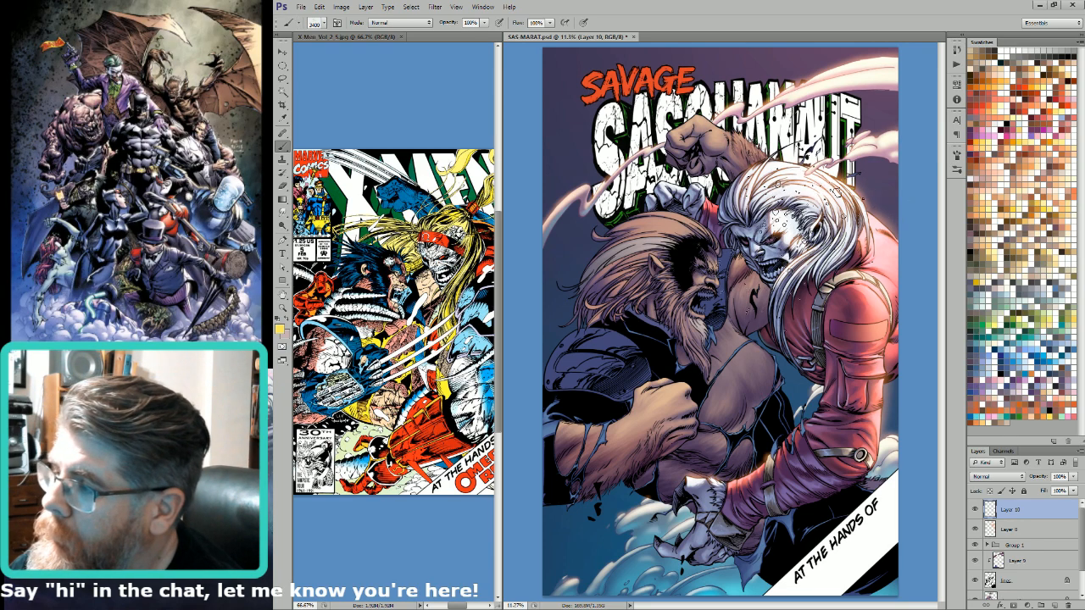
key(])
click(792, 151)
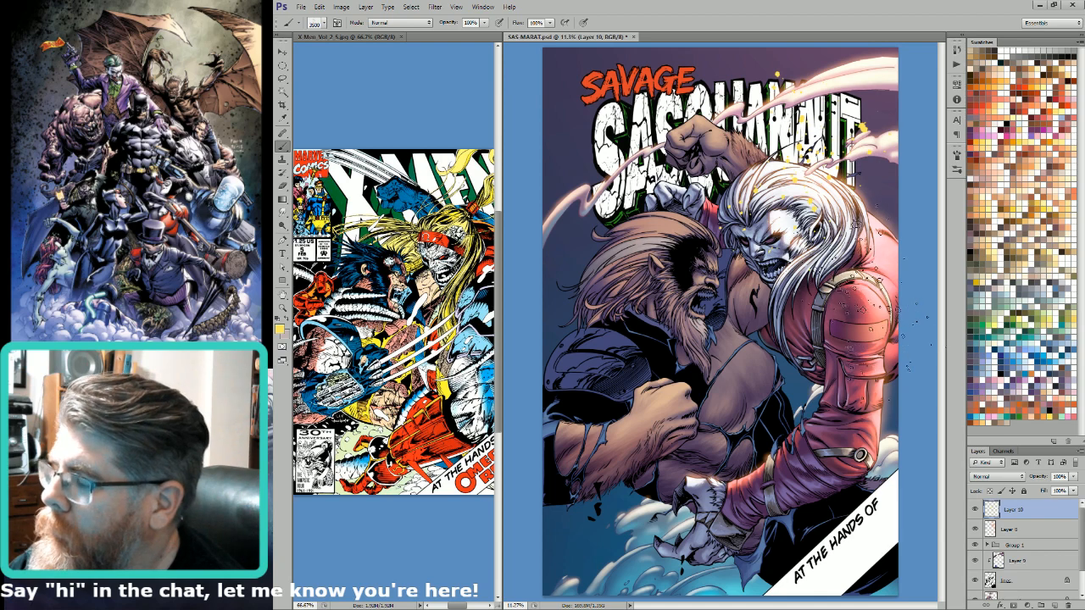
click(839, 324)
click(629, 281)
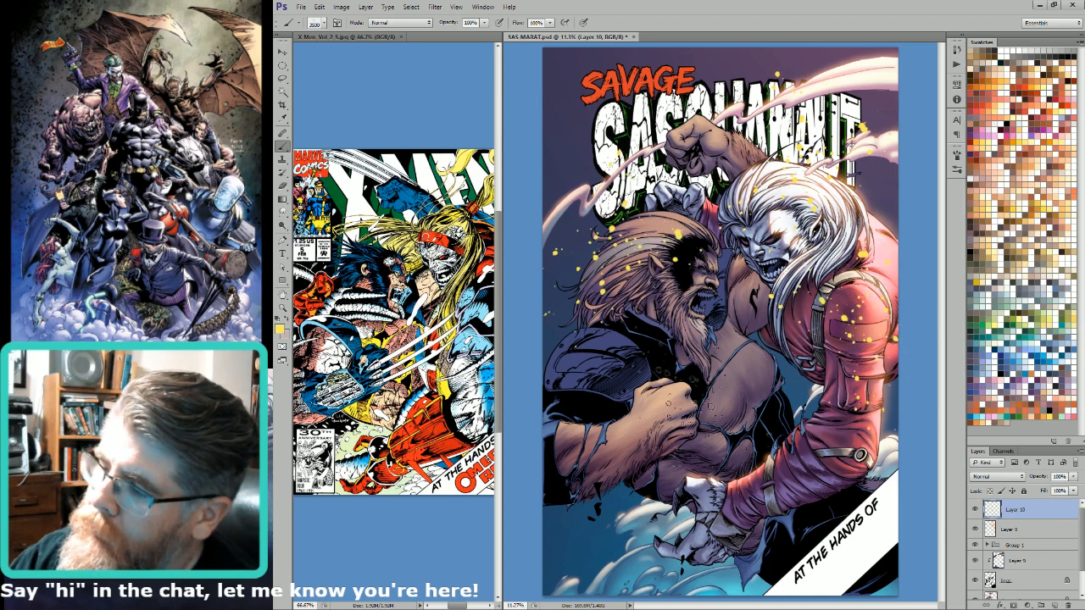
click(656, 440)
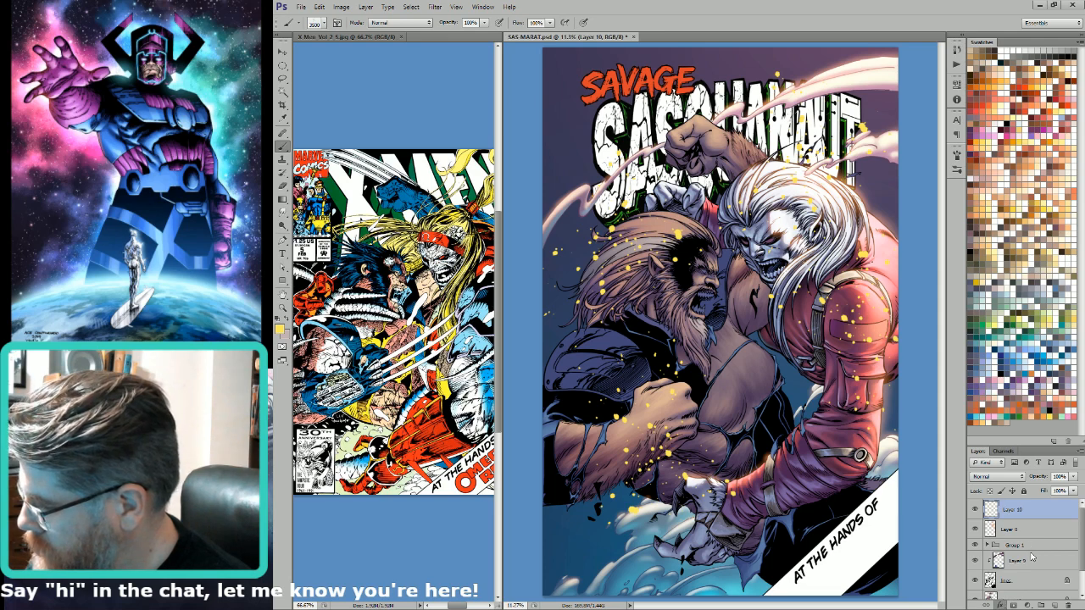
Step: Add an outer glow to the speckle layer and set the blending mode to Screen
key(h)
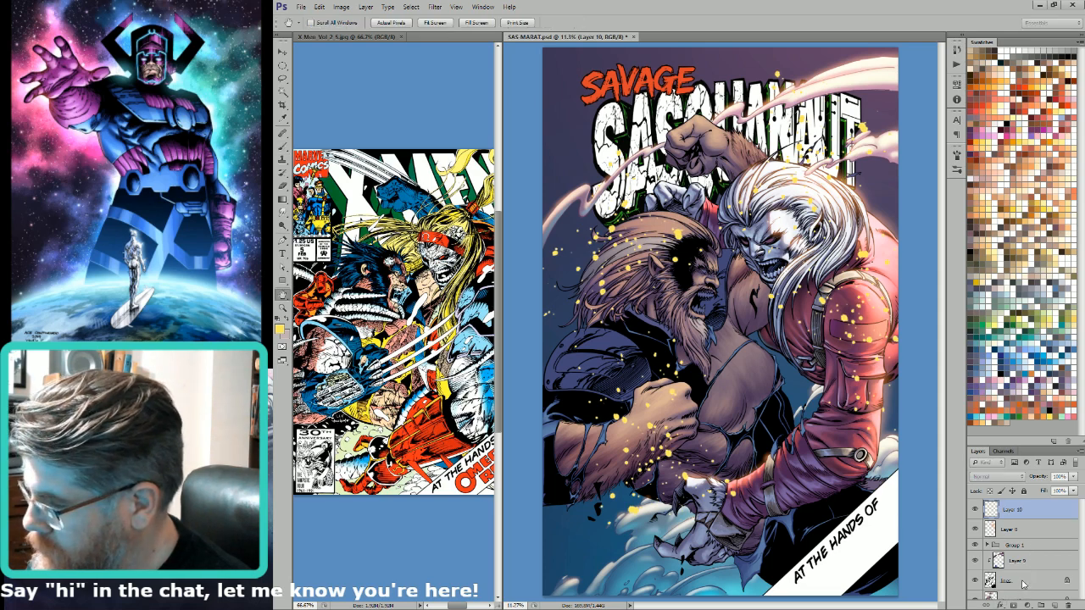
key(i)
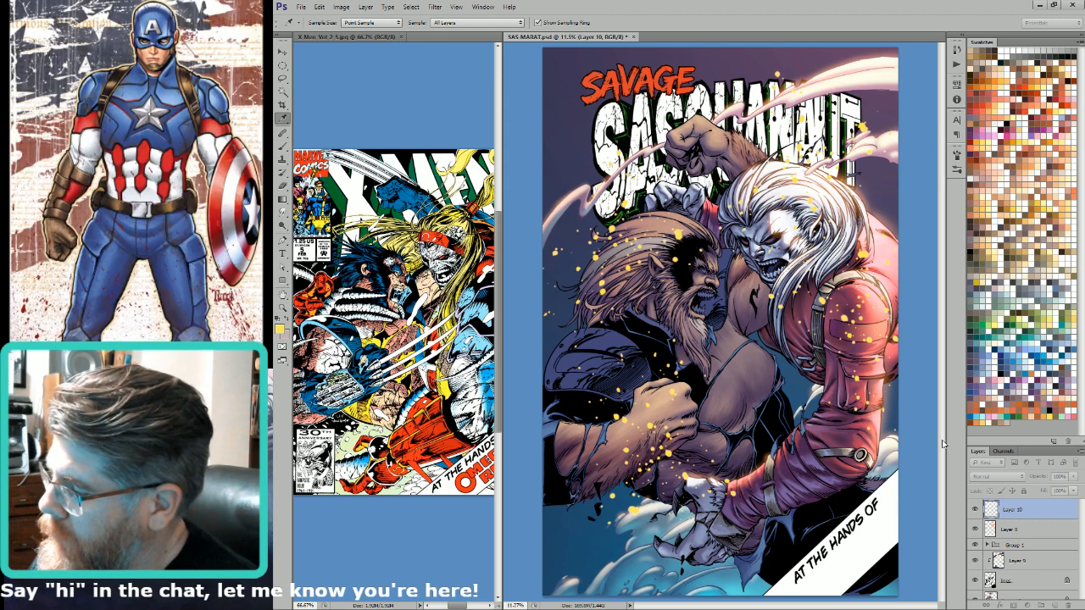
key(h)
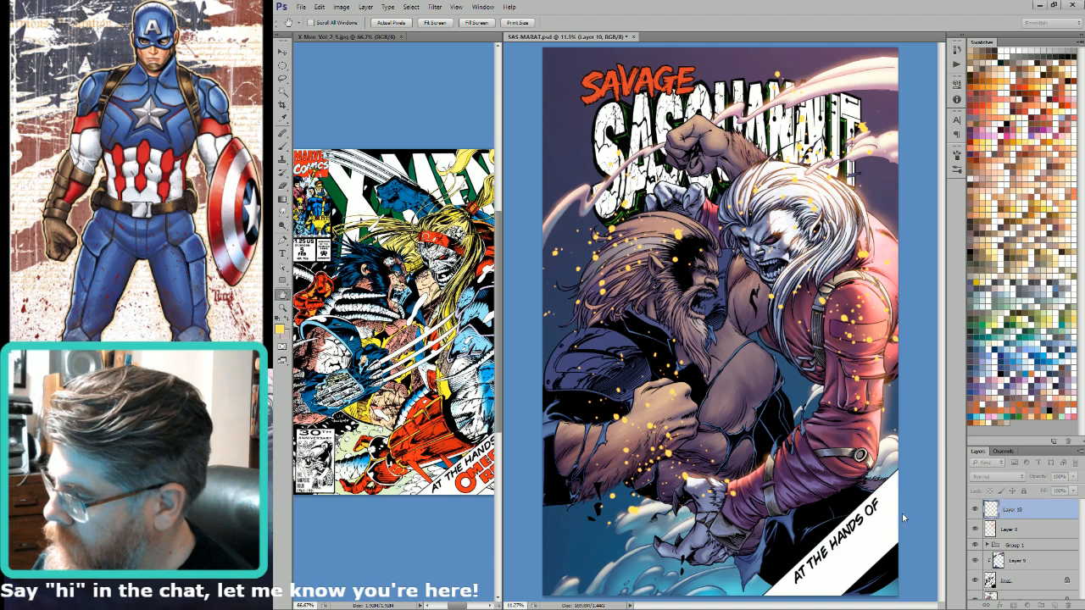
click(1048, 415)
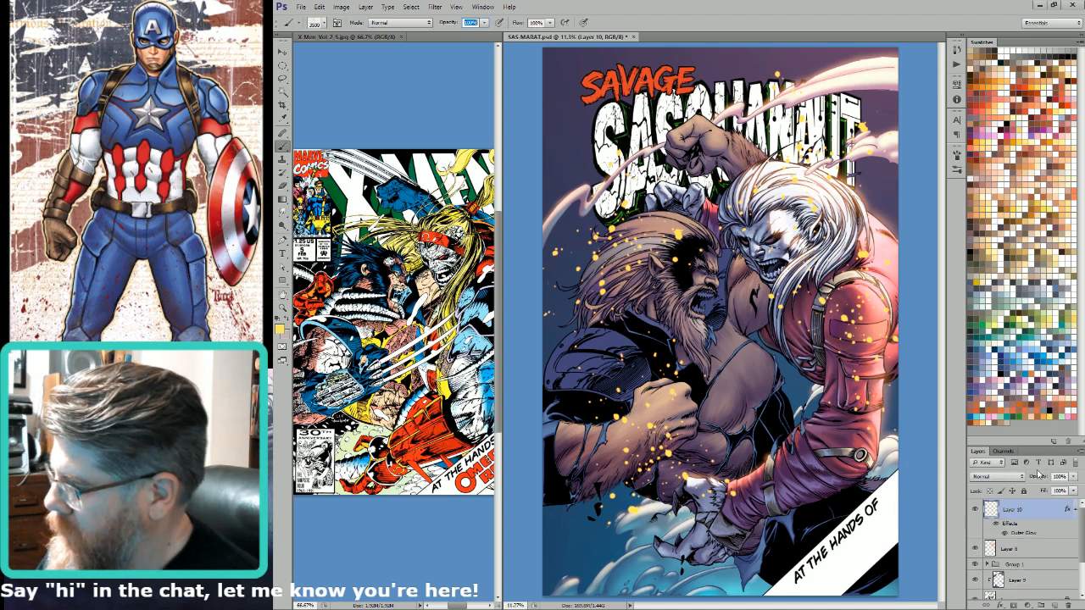
key(ctrl+d)
key(shift+alt+s)
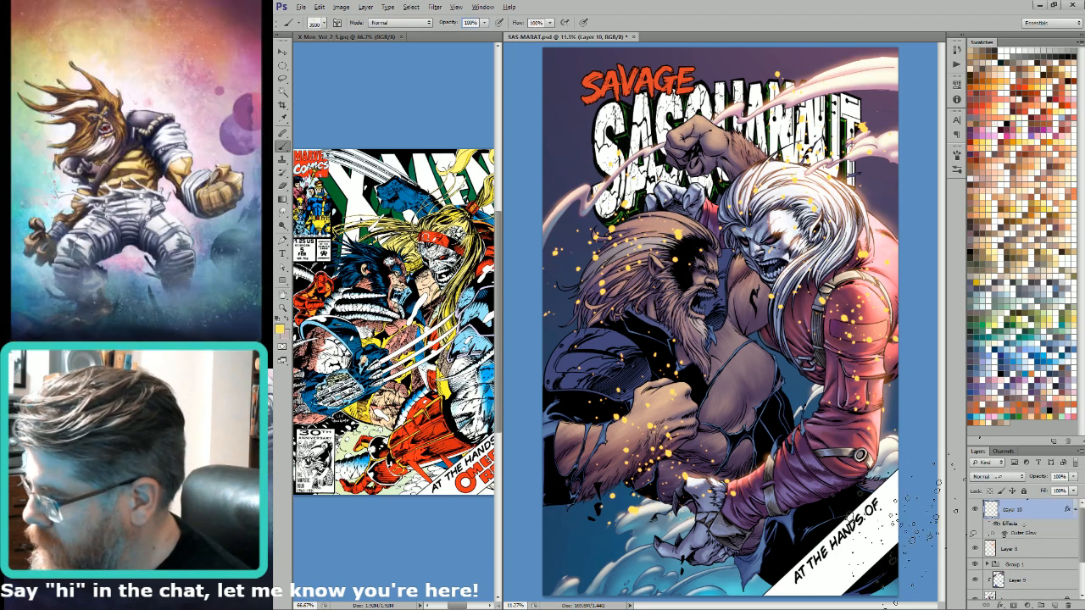
click(1005, 479)
click(978, 297)
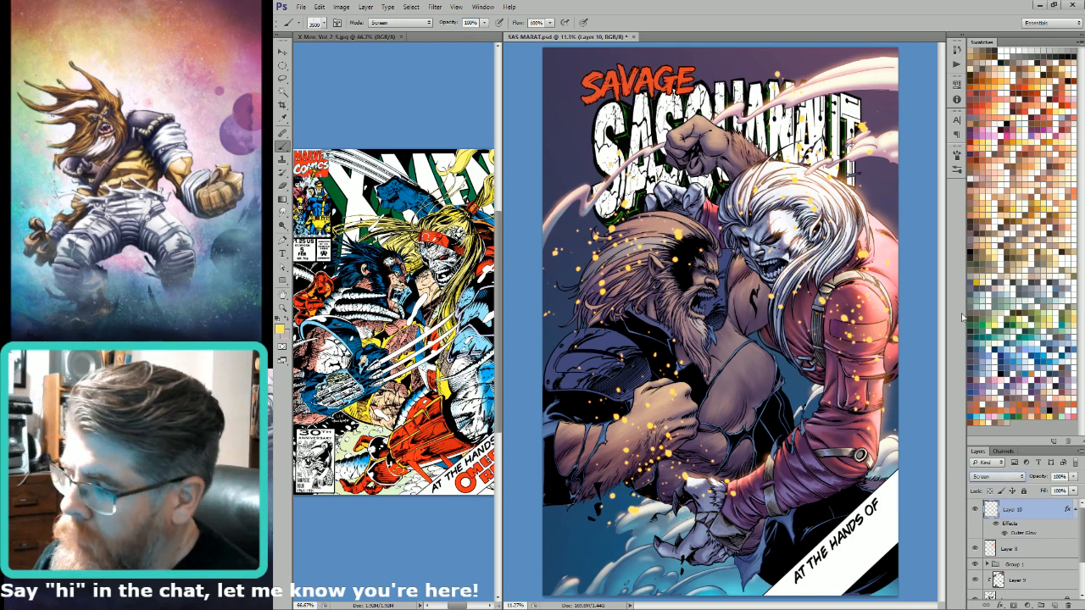
Step: Undo and repaint the glowing speckles repeatedly to try different scatter placements over the figures
key(ctrl+z)
click(842, 447)
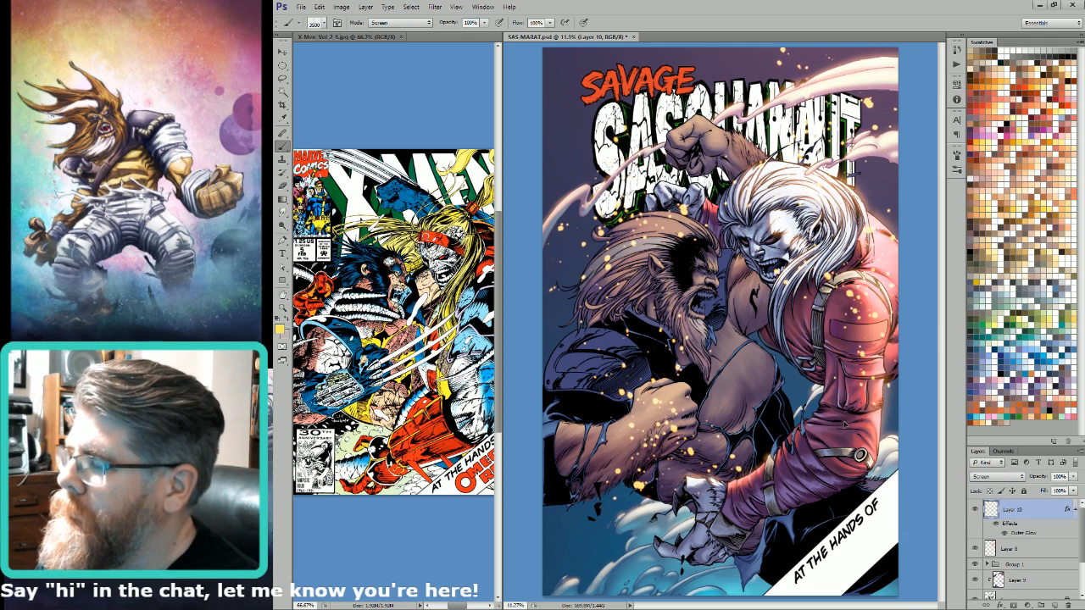
key(ctrl+z)
click(846, 439)
key(ctrl+z)
click(849, 431)
key(ctrl+z)
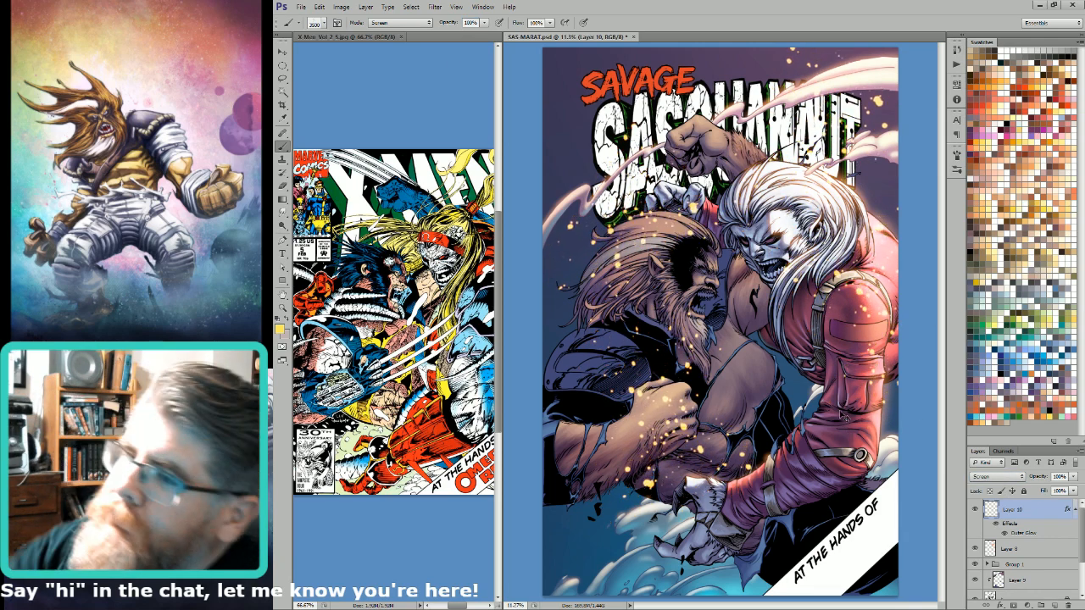
click(843, 416)
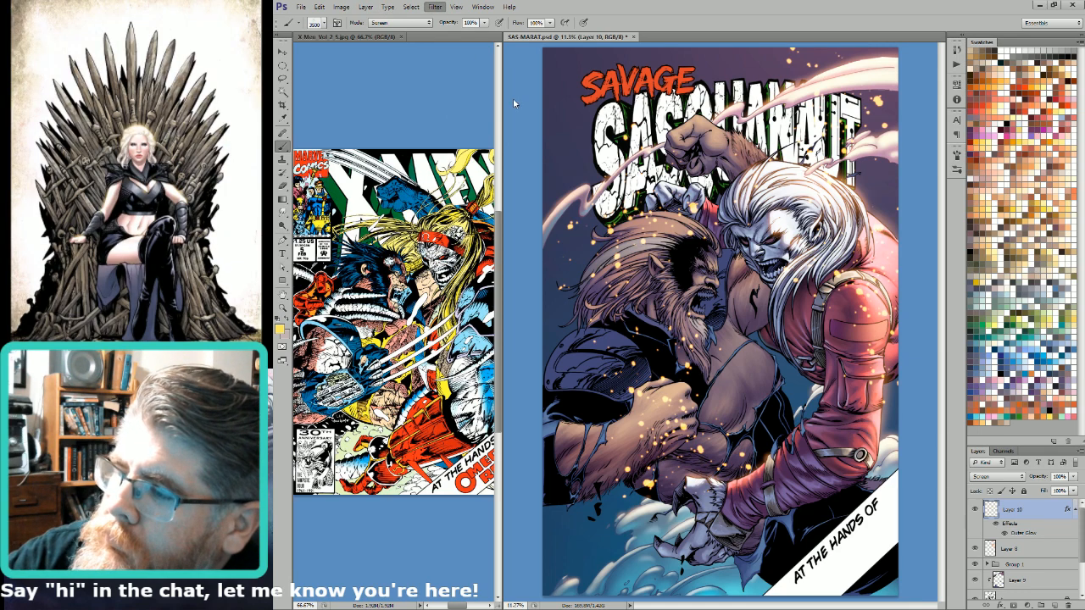
Step: Blur the speckles into slanted spark streaks and recolor their outer glow to a warm pinkish tone
key(h)
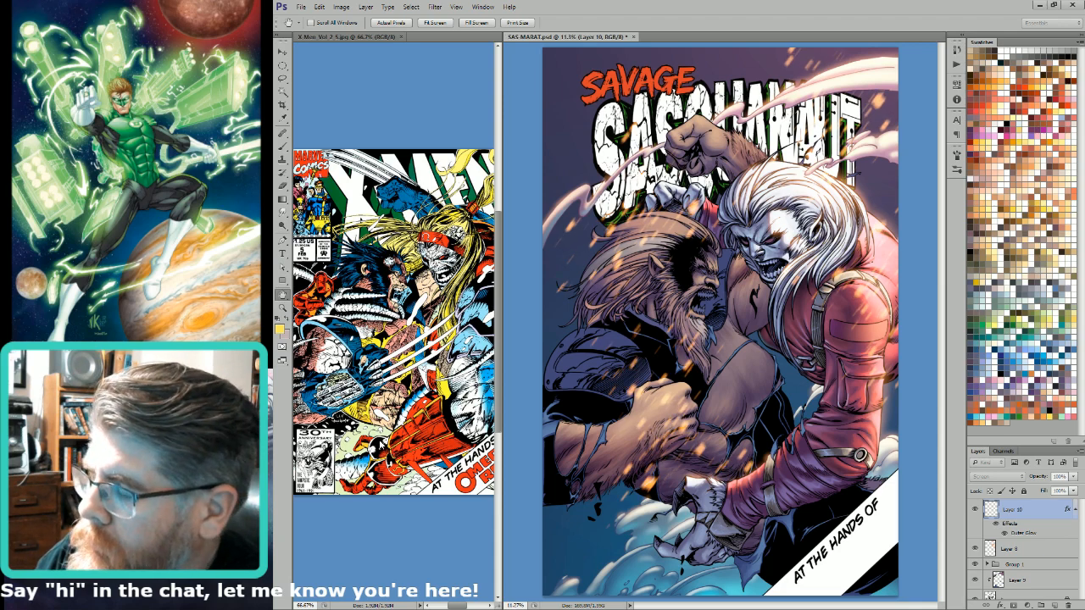
key(b)
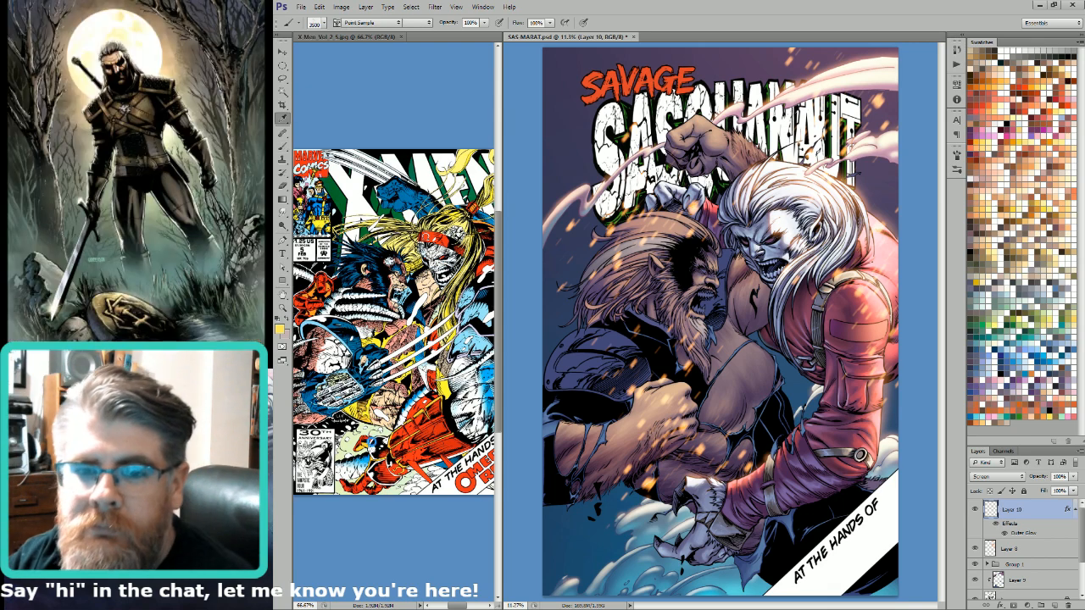
key(i)
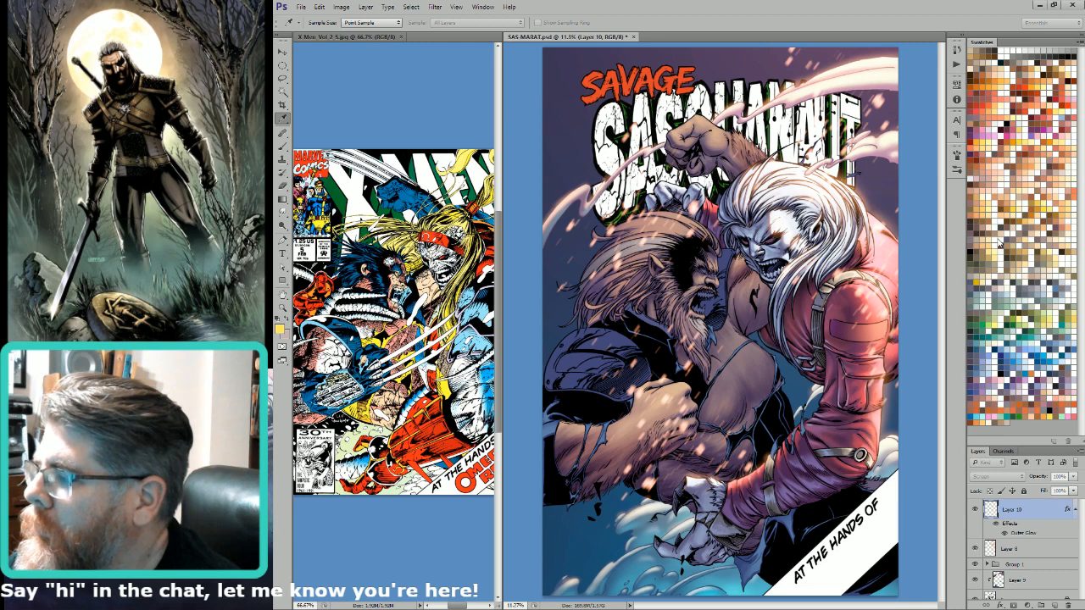
key(b)
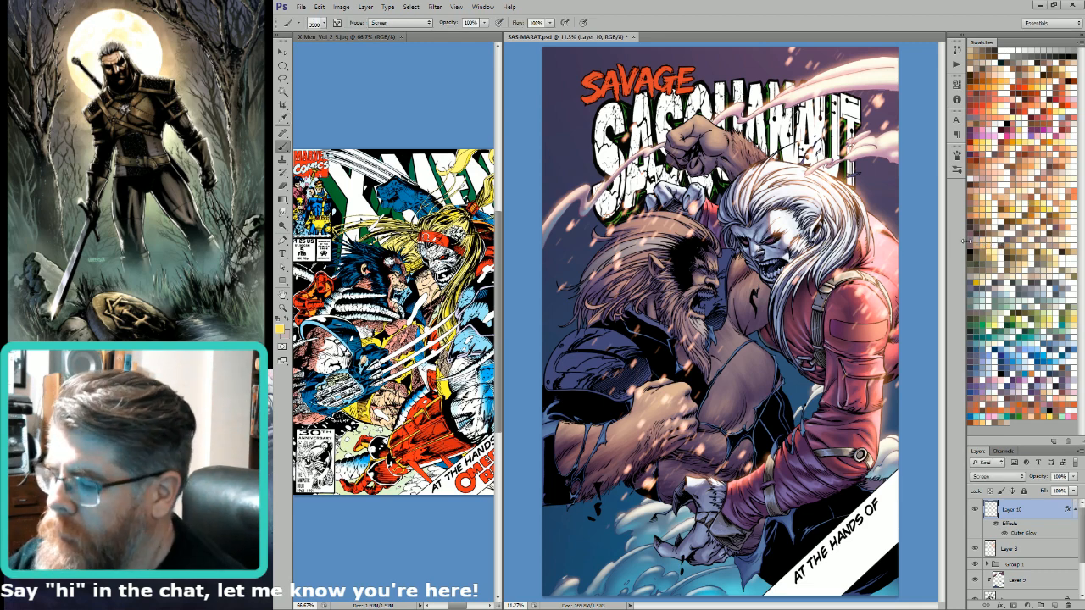
key(i)
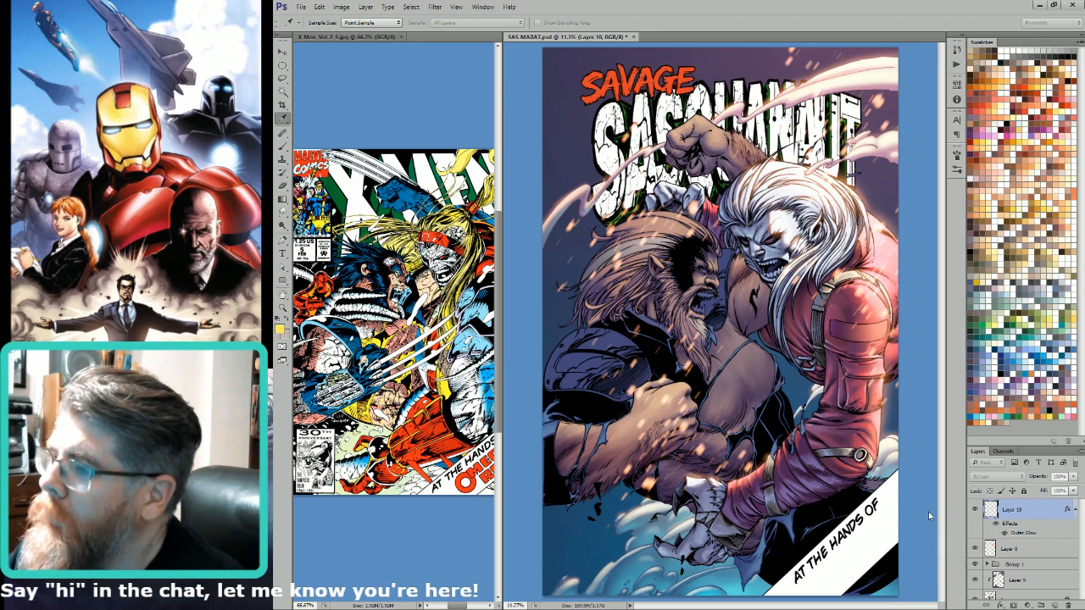
key(b)
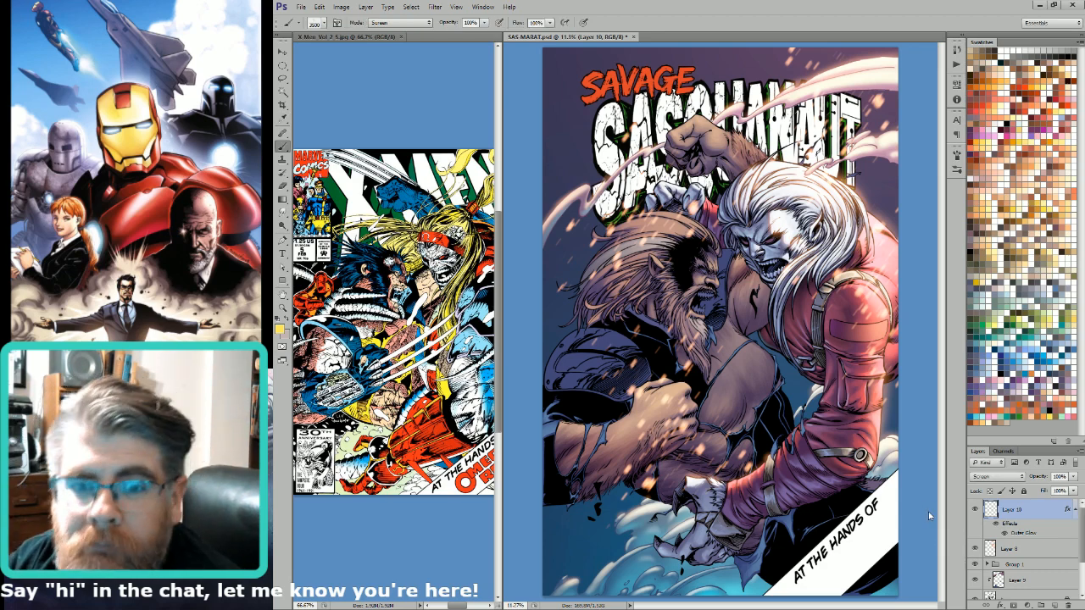
Step: Duplicate the spark layer, spread the sparks across the cover, and merge the copies into one layer
mouse_move(721, 331)
mouse_down()
mouse_move(678, 339)
mouse_move(786, 362)
mouse_move(748, 321)
mouse_up()
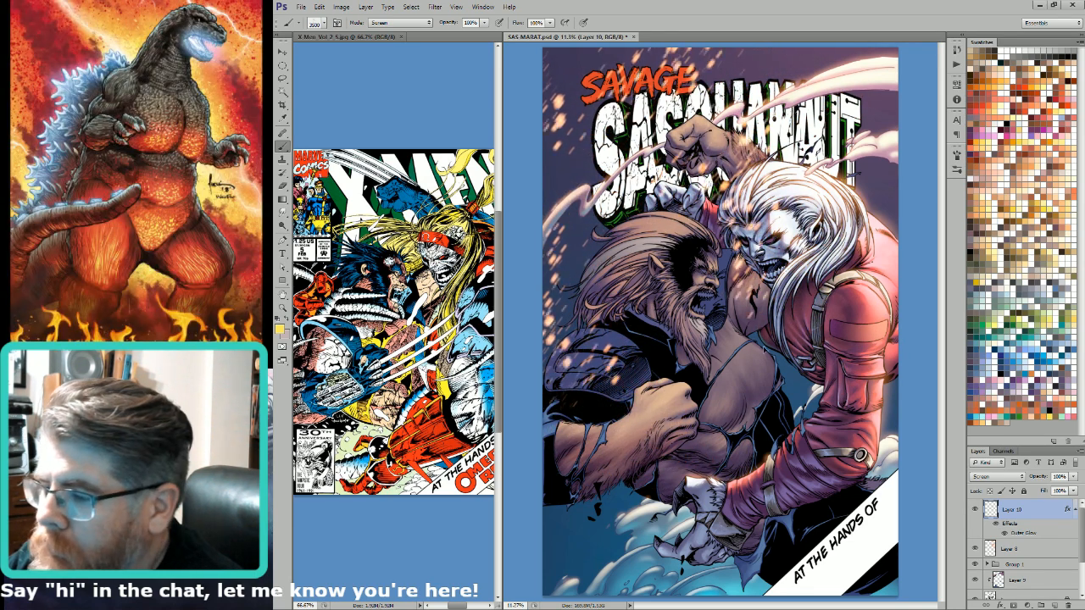
key(ctrl+j)
drag(817, 393, 880, 413)
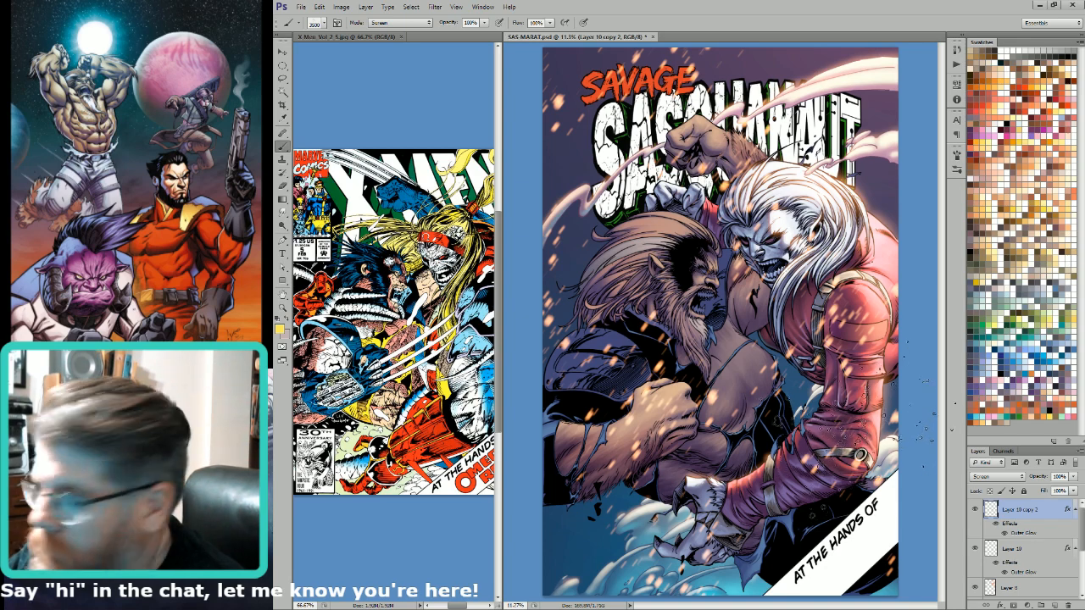
key(ctrl+e)
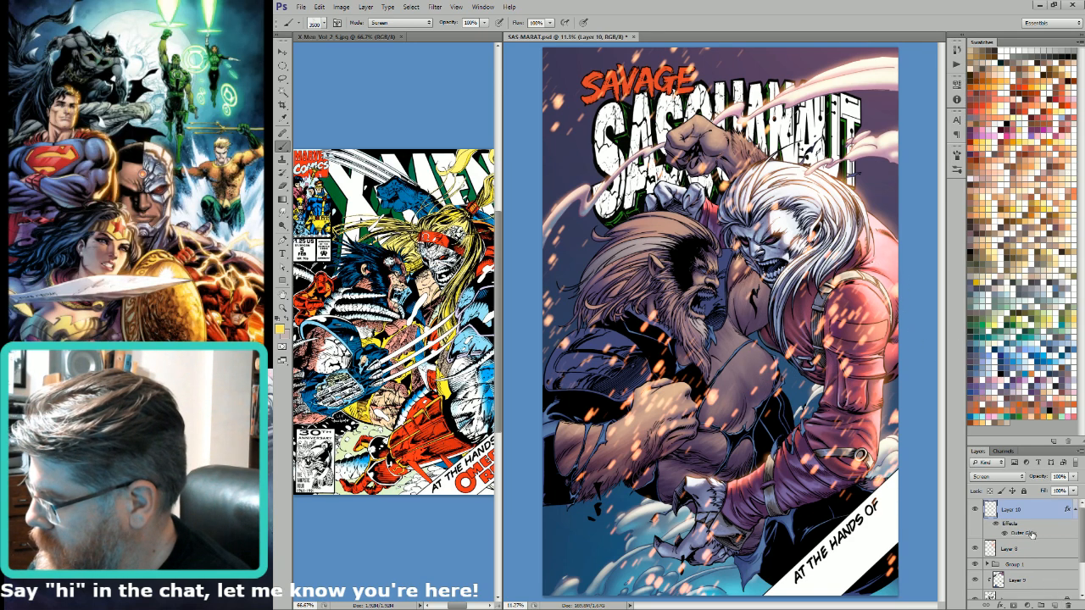
Step: Merge the spark layer with a new blank layer to flatten its glow, and set the result to Screen blending
click(1053, 605)
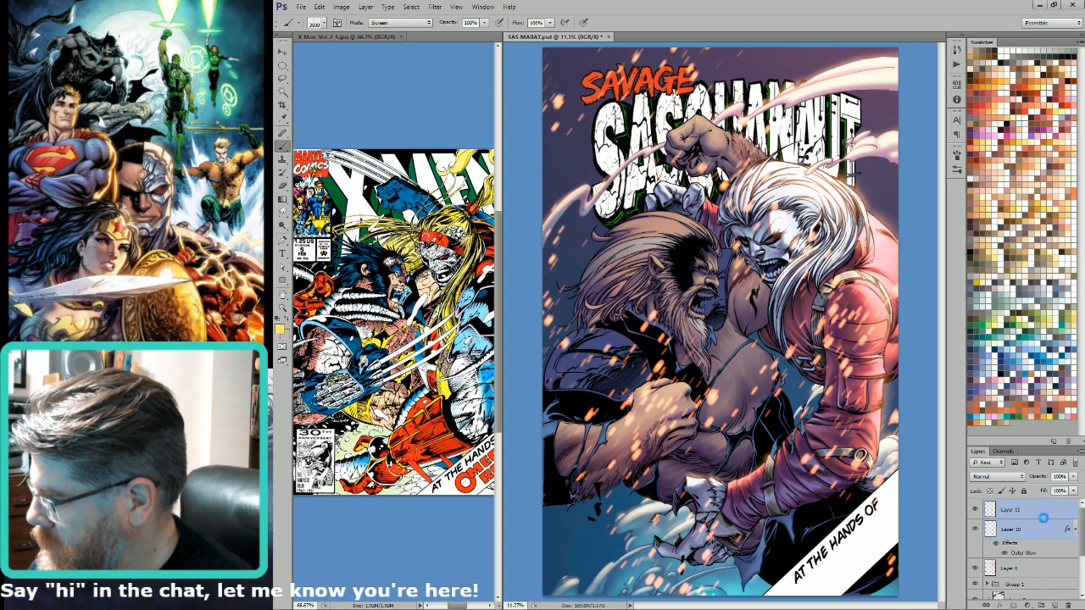
key(ctrl+e)
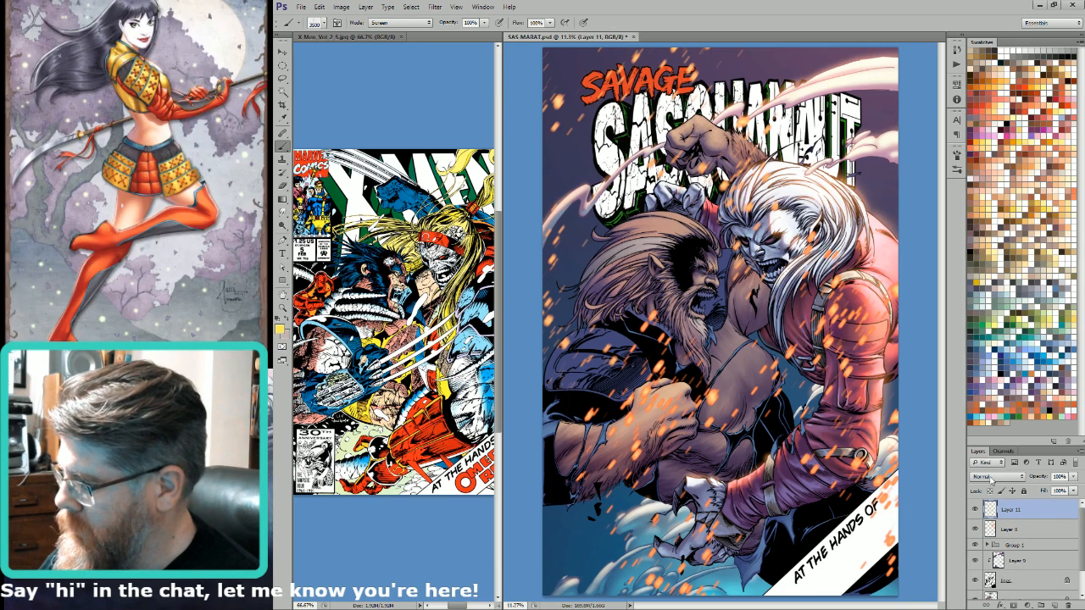
key(m)
key(alt+shift+s)
Step: Shift the sparks' hue through green to yellow with Hue/Saturation, then delete the spark layer
key(ctrl+u)
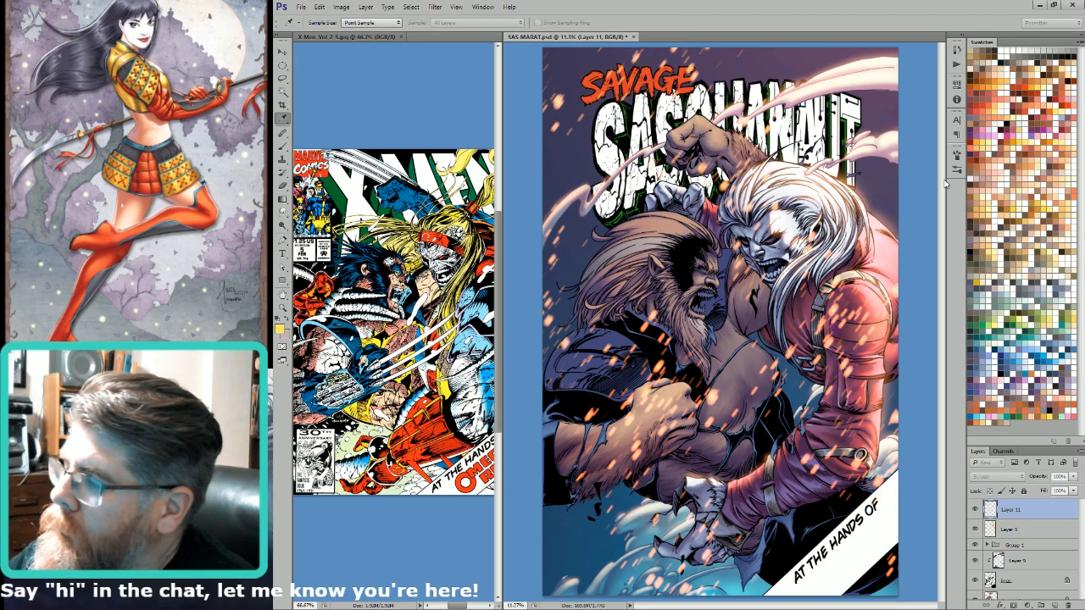
drag(944, 181, 990, 201)
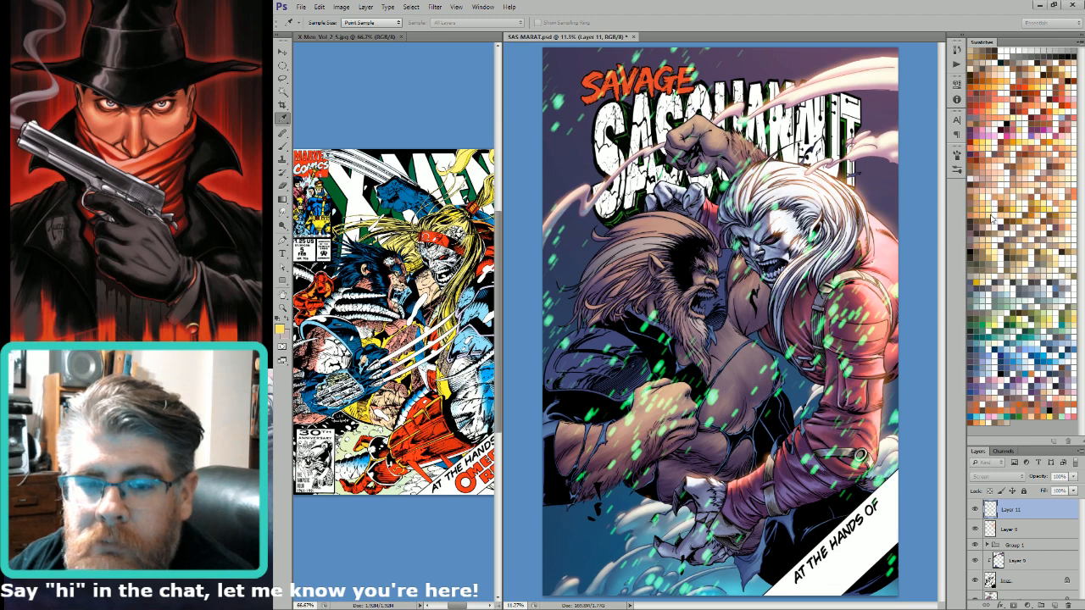
drag(972, 196, 969, 194)
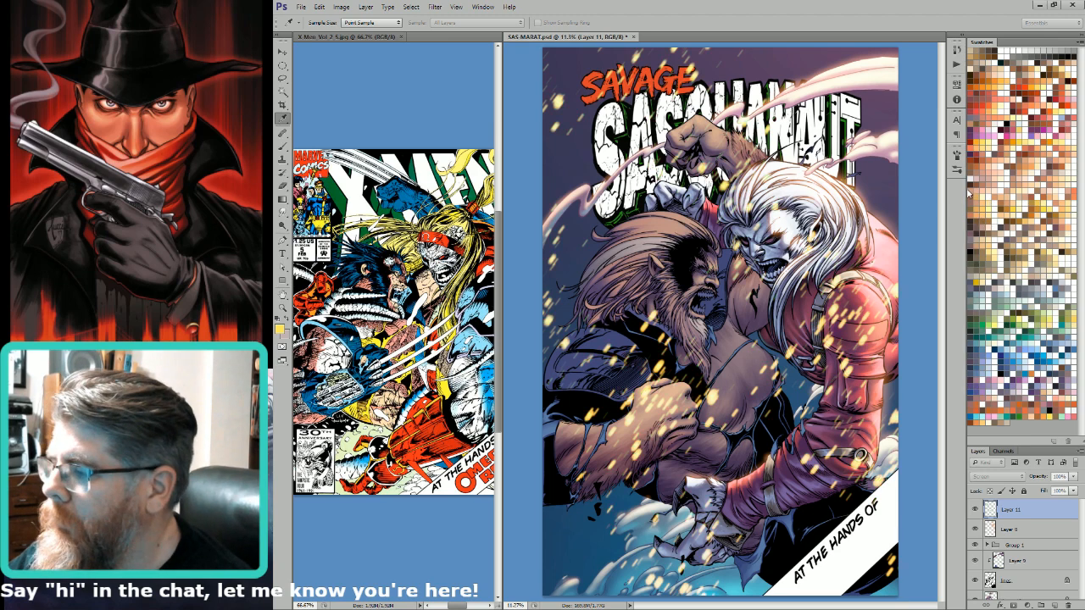
key(Return)
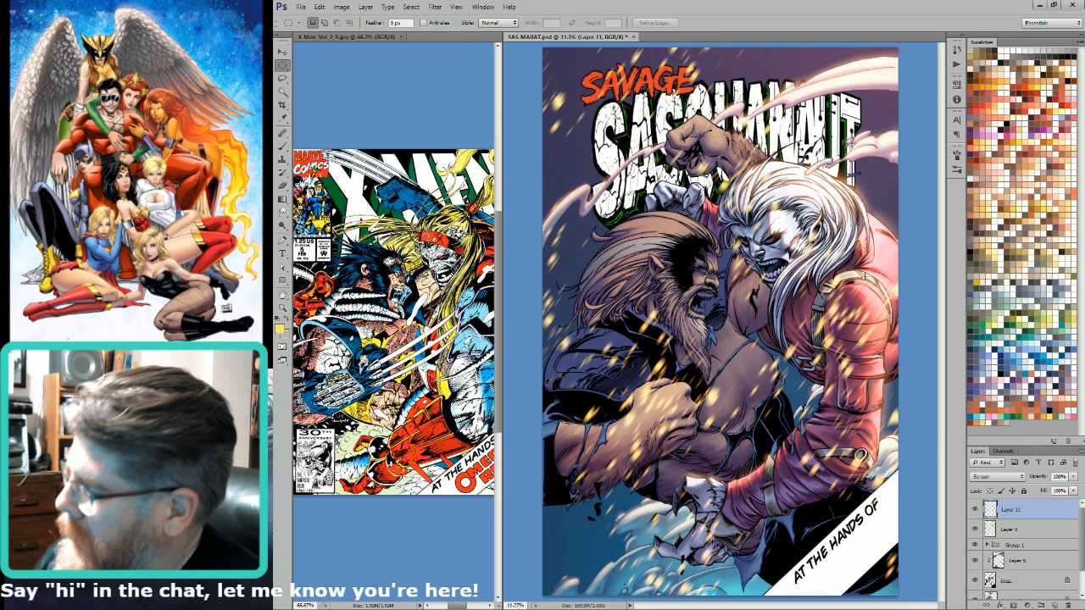
drag(1065, 574, 1068, 606)
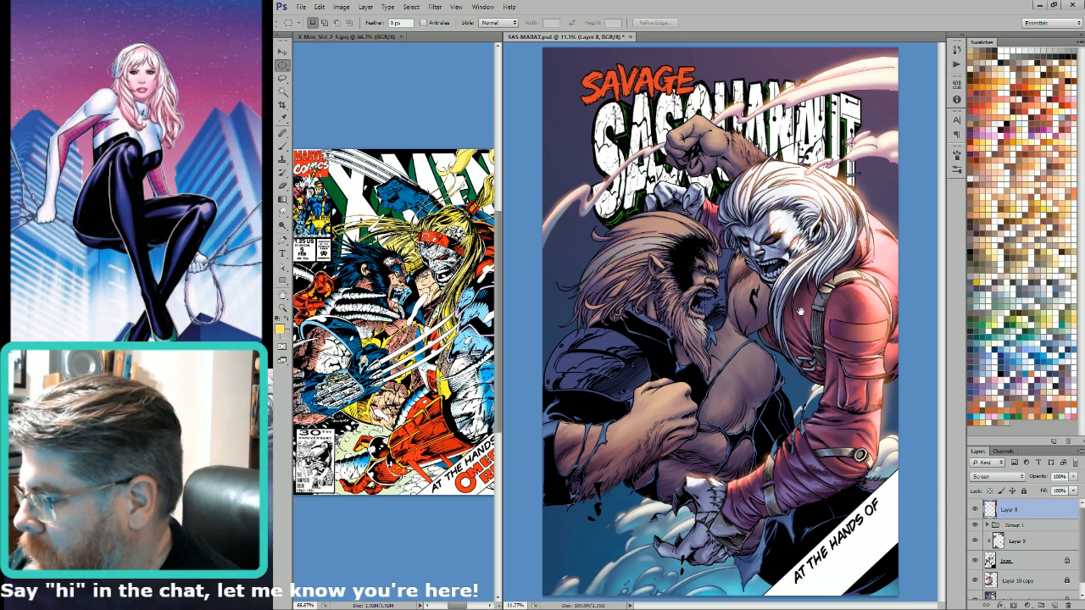
Step: On the Background layer, lasso the torn cloth scrap beside the red sleeve's wrist strap and color it with a 60% opacity gradient
scroll(1039, 585, down, 1)
click(1037, 584)
key(l)
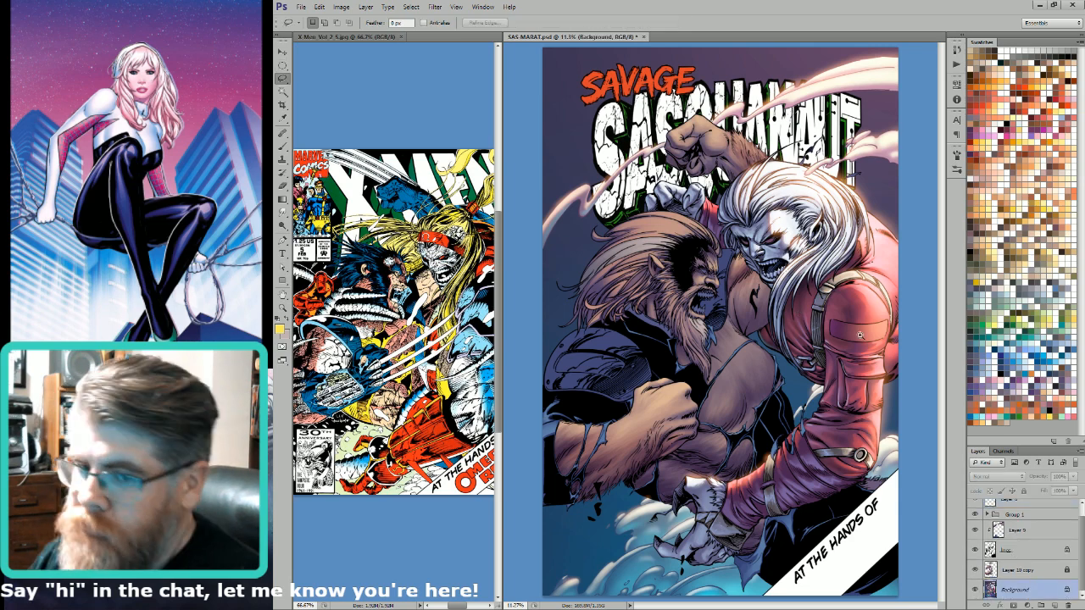
scroll(810, 503, up, 3)
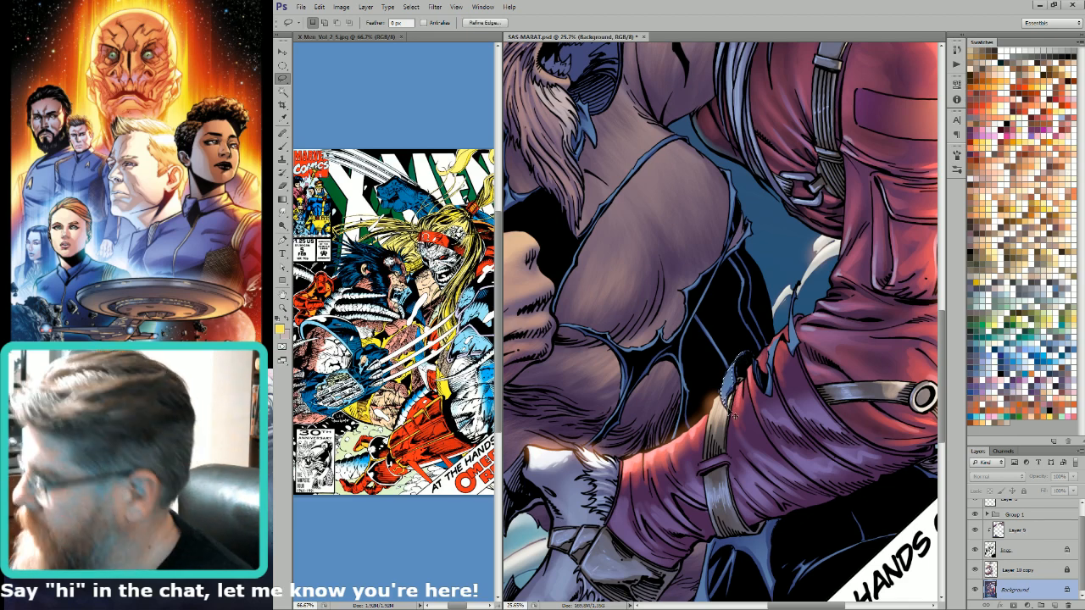
key(g)
click(1023, 283)
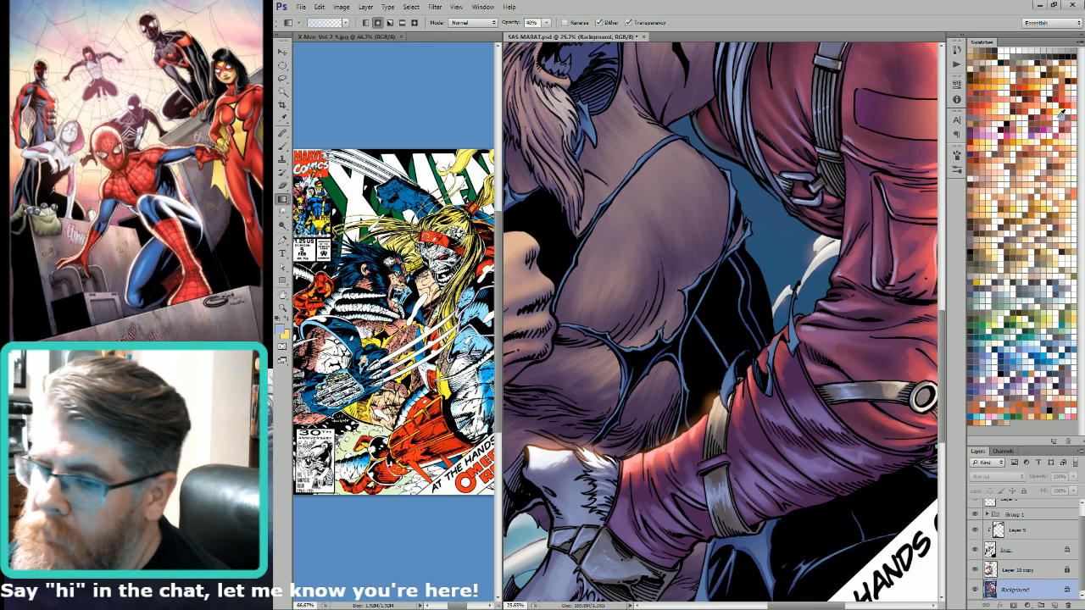
key(6)
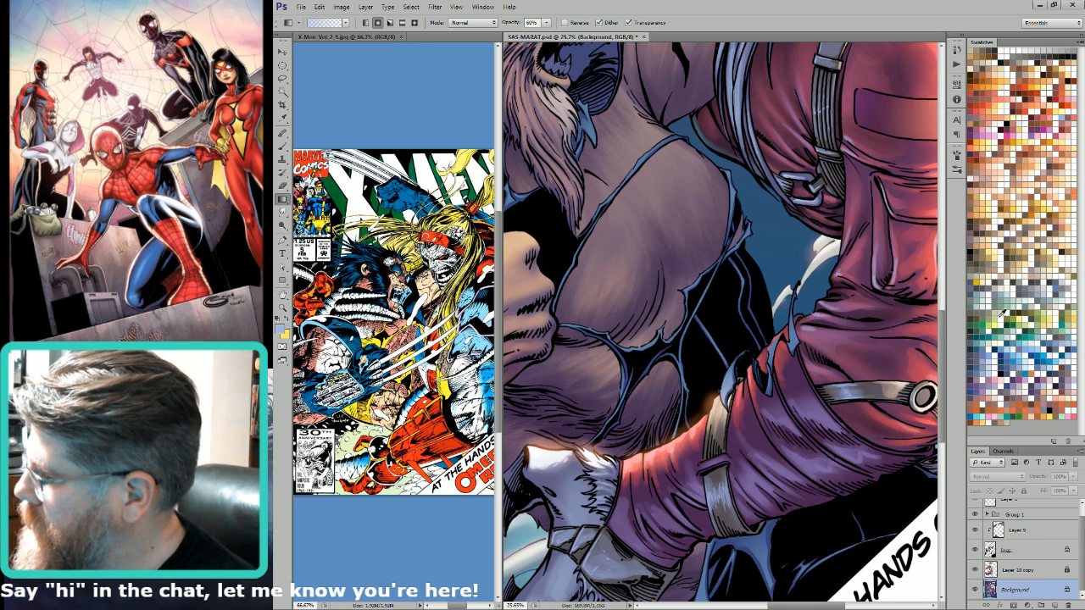
click(972, 342)
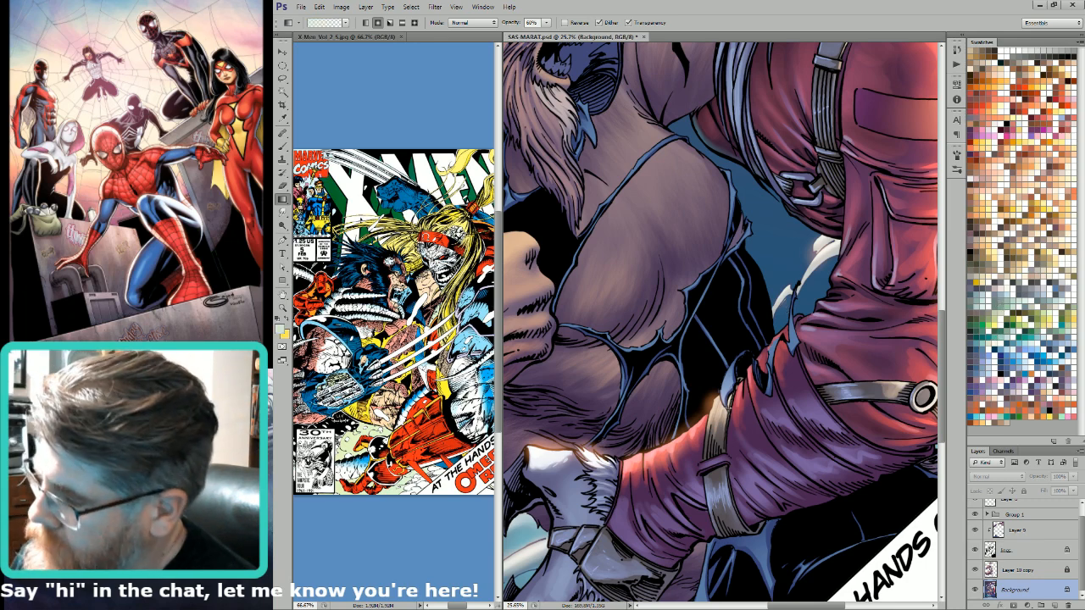
Step: Try a pale 60% gradient on a lassoed scrap of torn cloth against the red sleeve, and undo it
key(l)
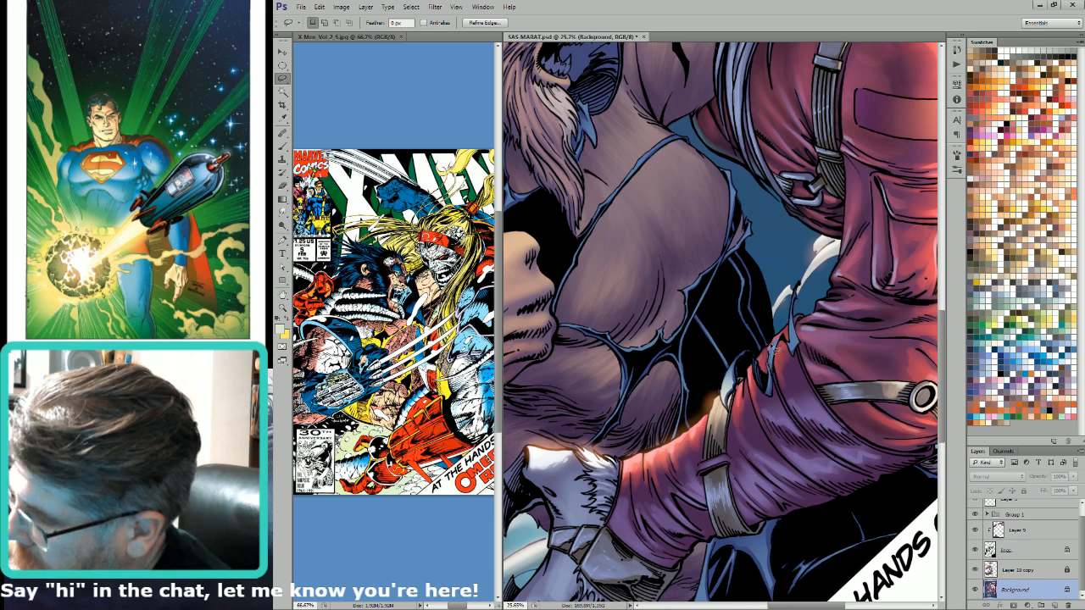
key(g)
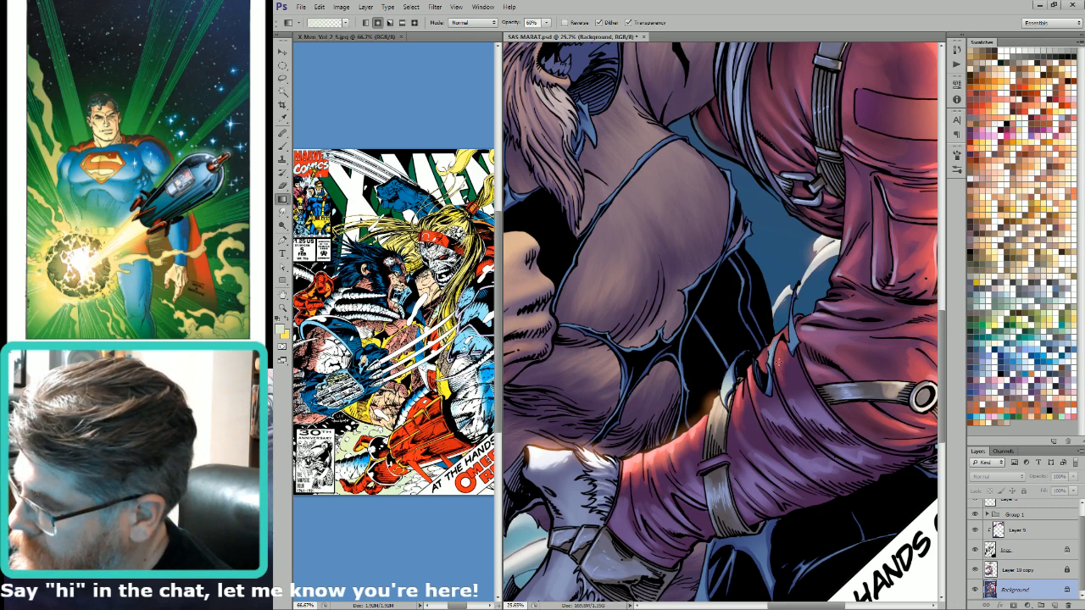
key(ctrl+z)
key(ctrl+0)
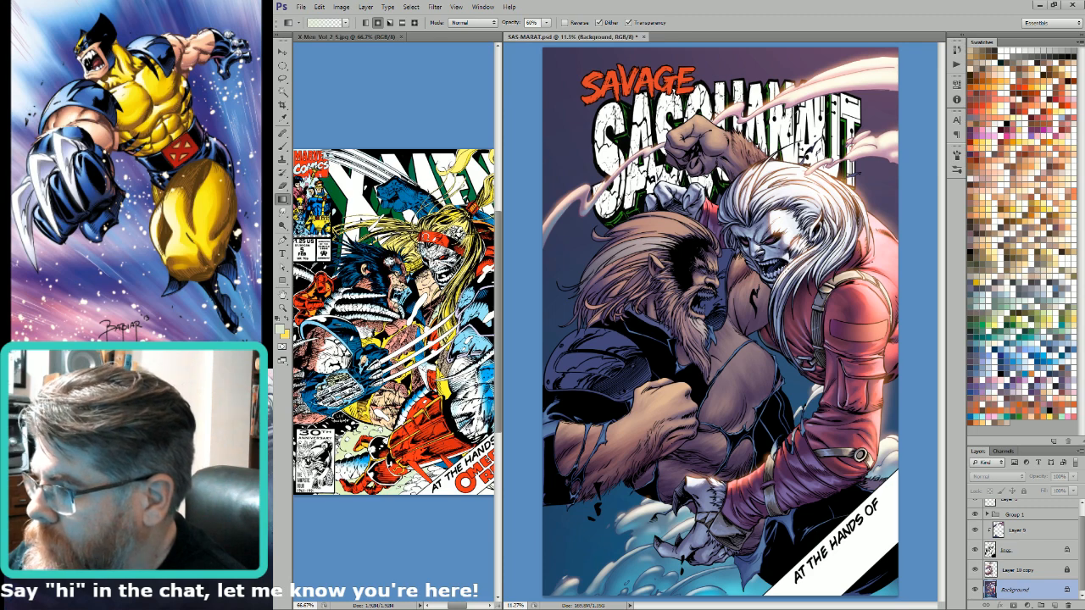
Step: Select the white-haired fighter's eyes and recolor them with glowing yellow and orange-red
key(w)
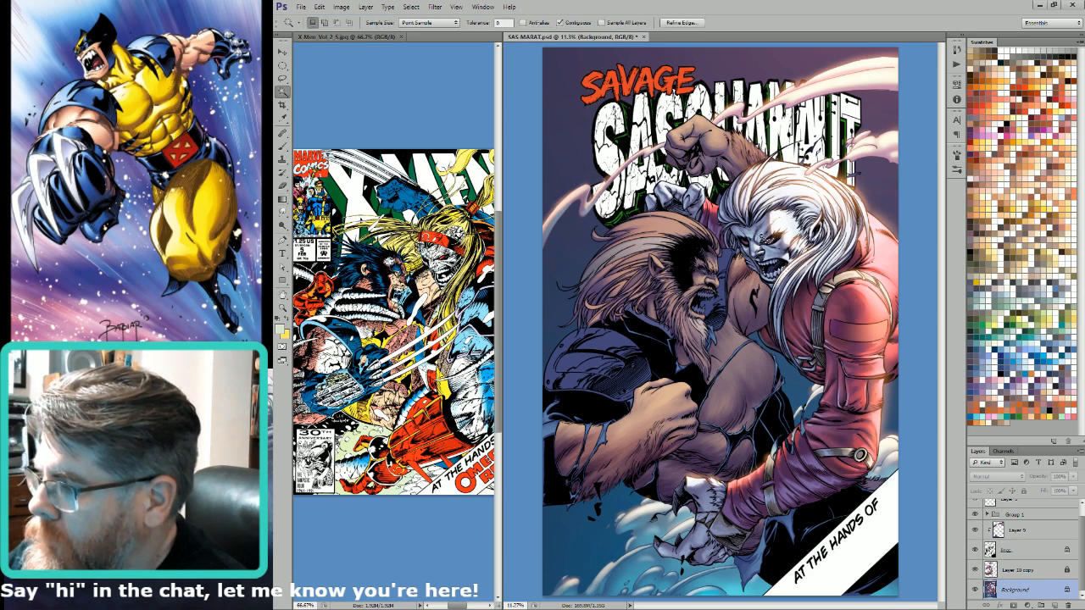
click(1028, 106)
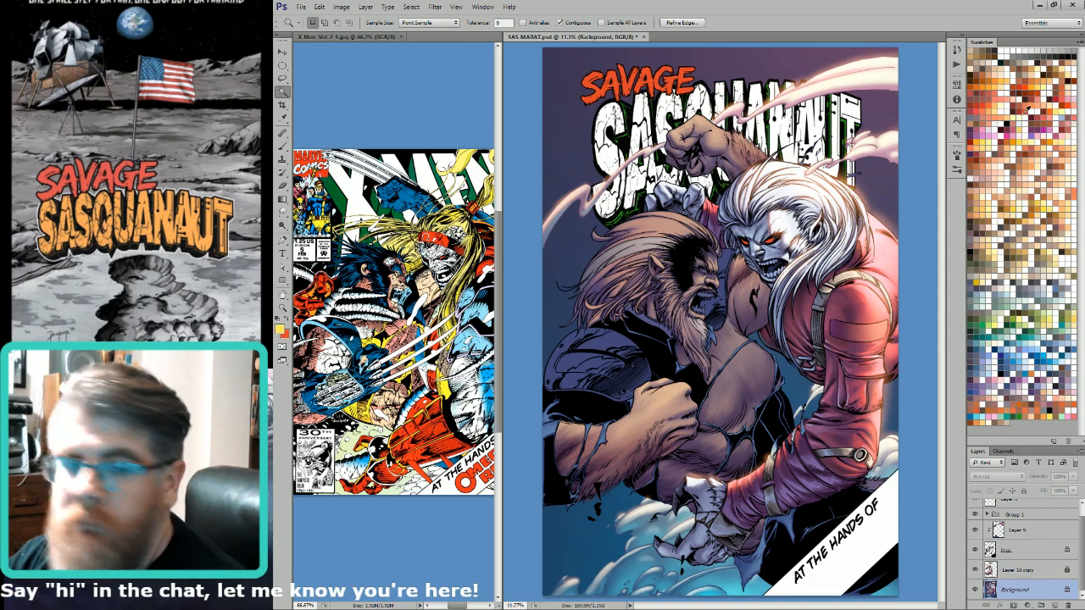
key(ctrl+d)
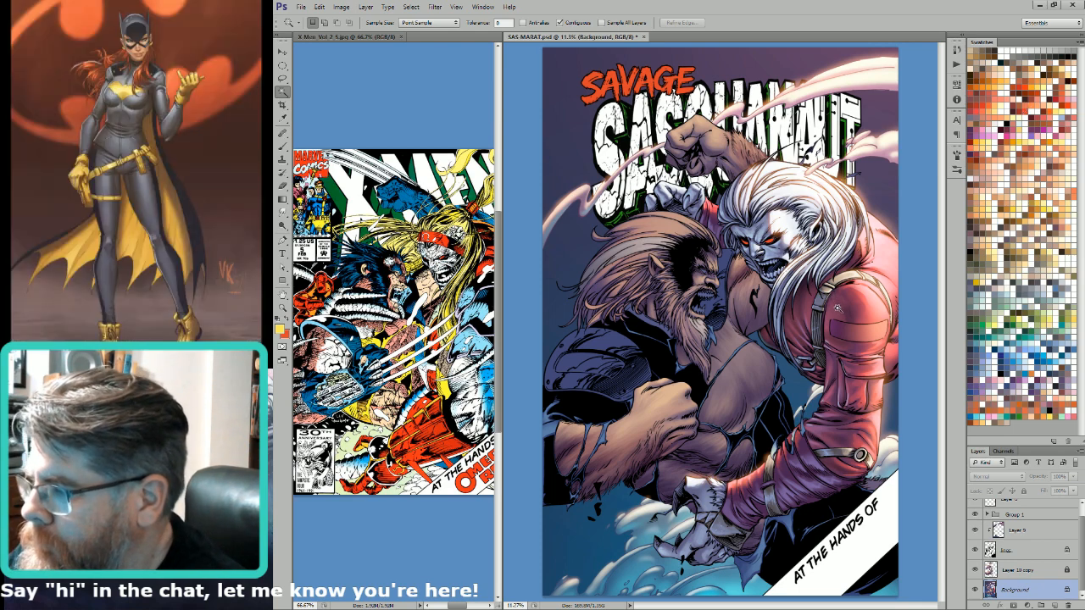
Step: Select the bearded fighter's open mouth and brighten it with a 60% gradient in Screen mode
click(705, 295)
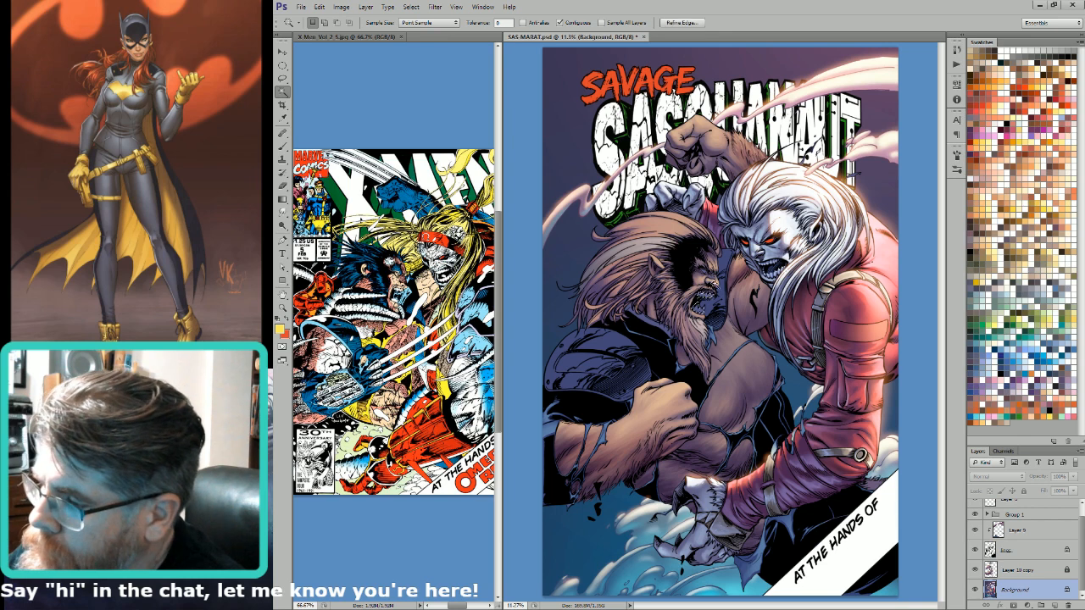
key(g)
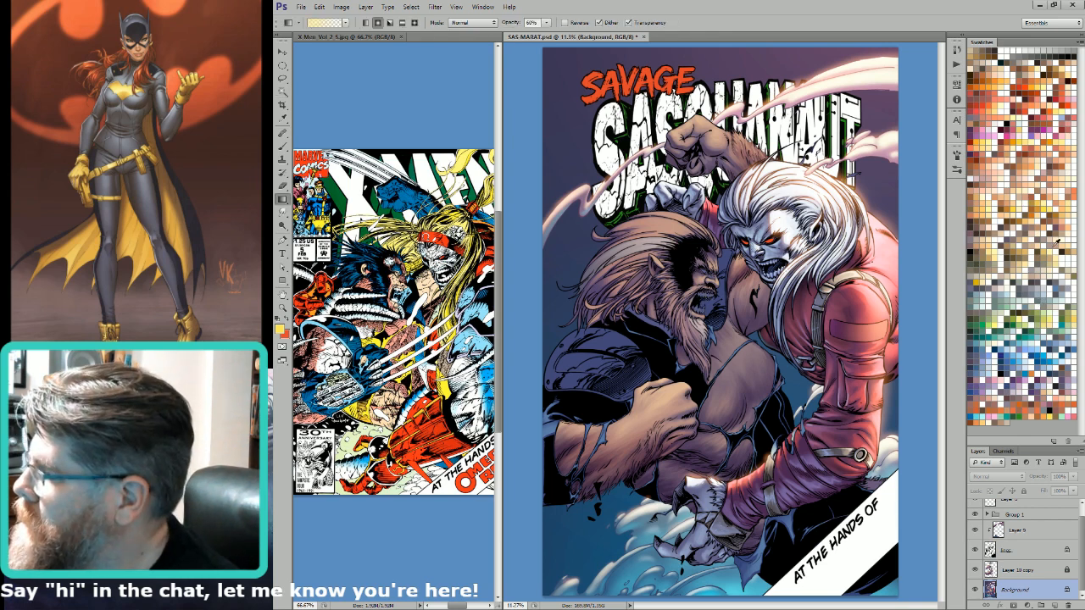
click(998, 285)
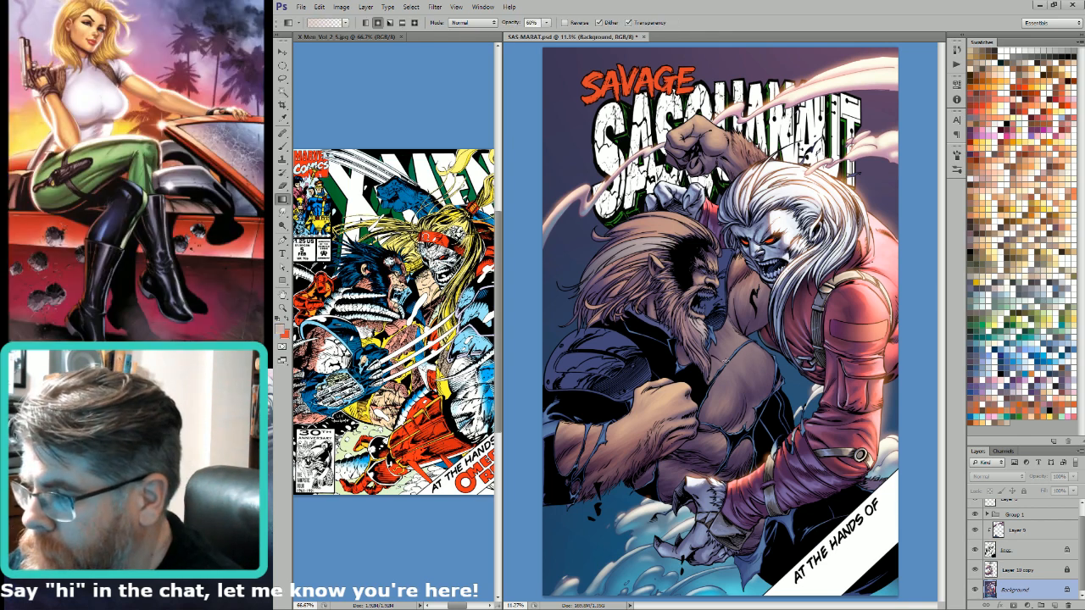
key(alt+shift+s)
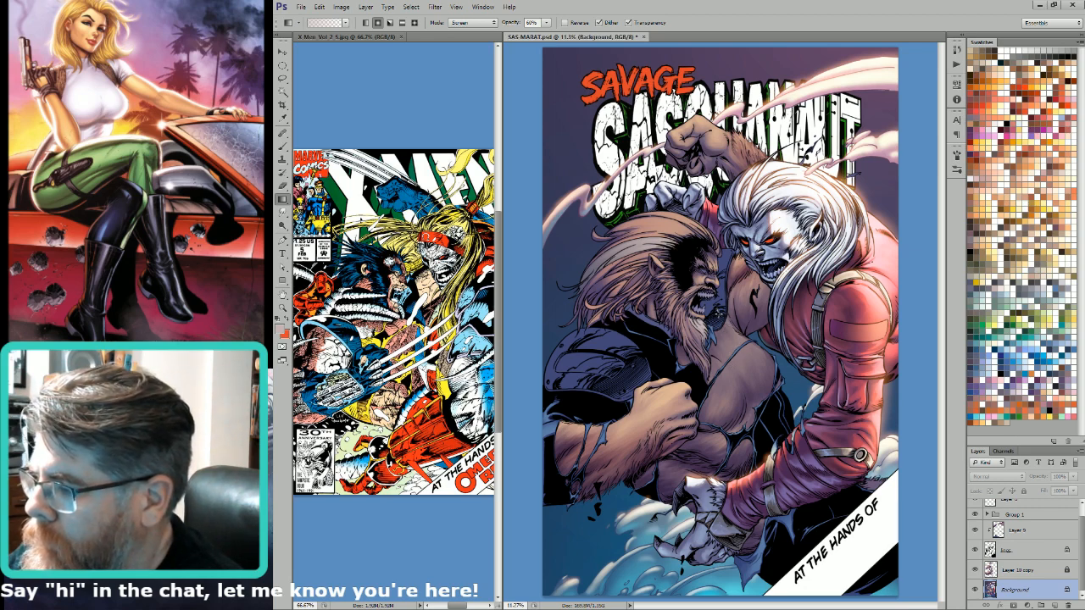
Step: Select the bearded fighter's shoulder armor by color and recolor it from blue to dark gray
key(w)
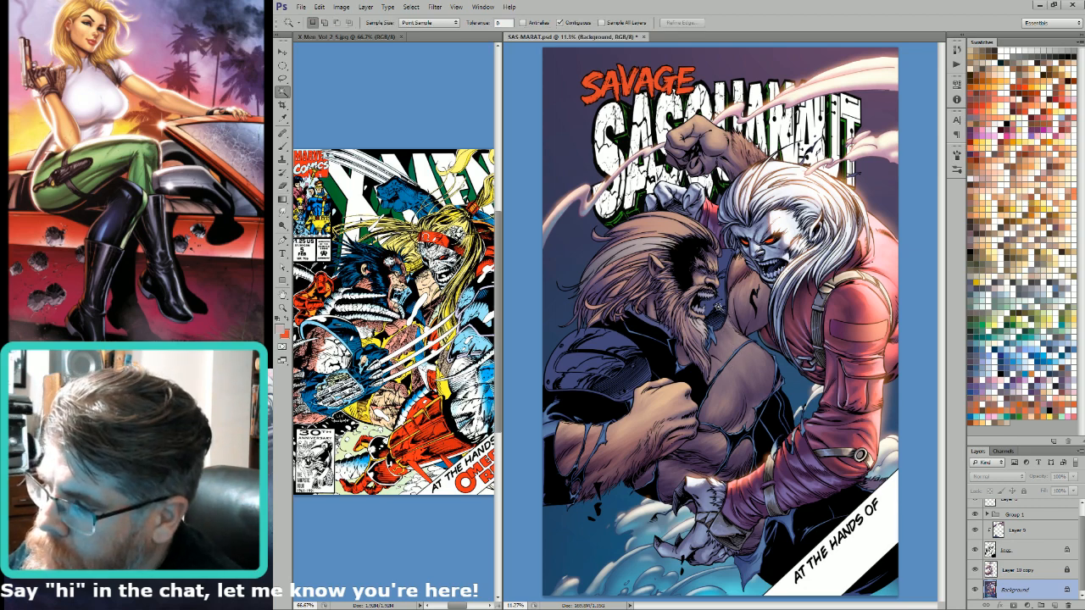
click(722, 323)
shift+click(637, 348)
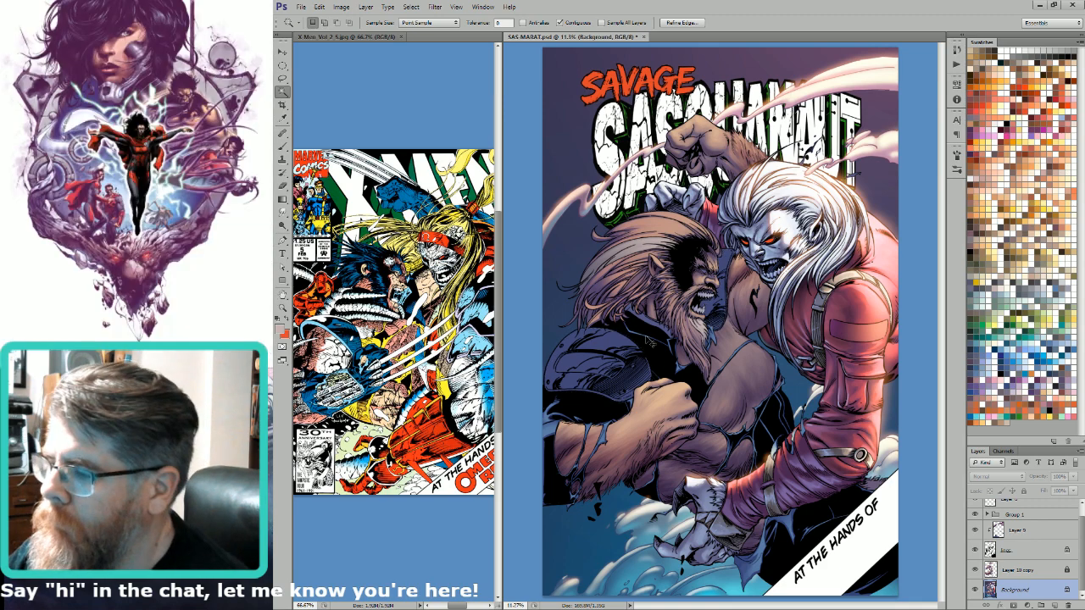
key(ctrl+d)
Step: Tint the shoulder armor's lower edge with blue sampled from the smoke using a 60% Lighten gradient, and copy the selection to a new layer
key(i)
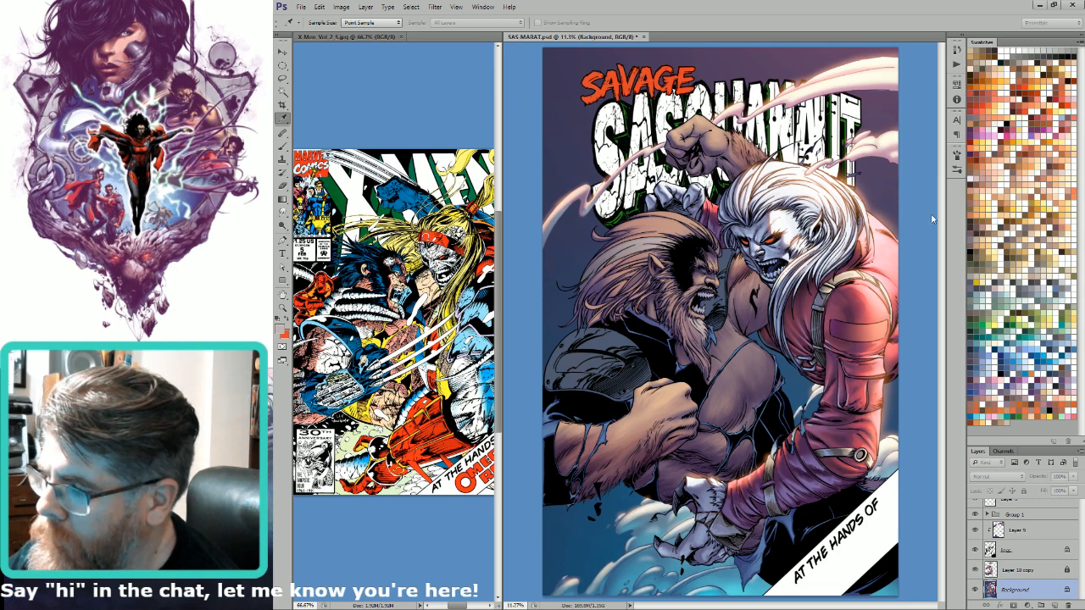
key(w)
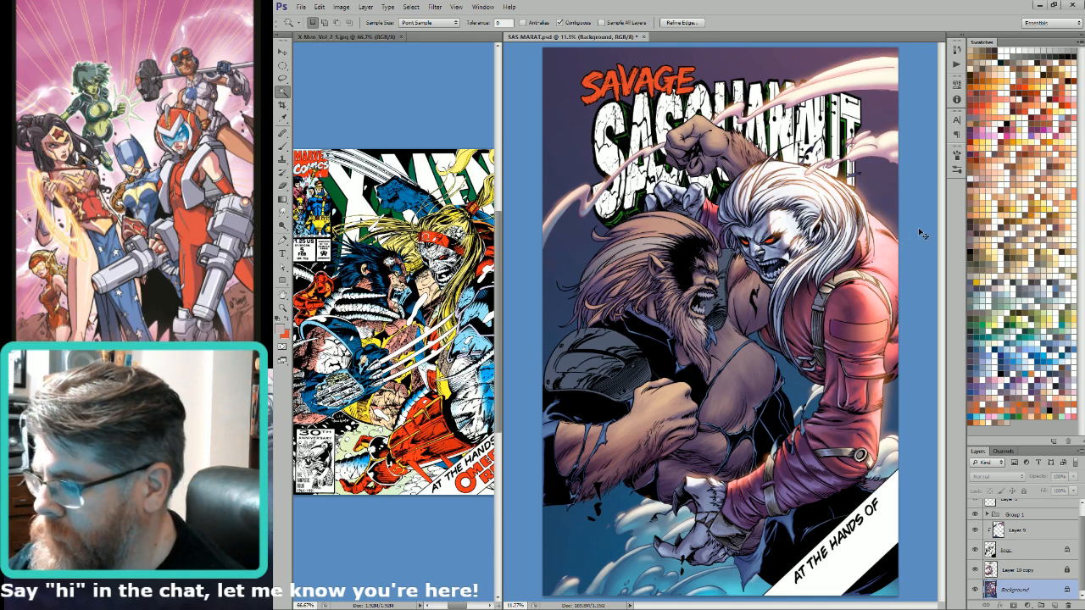
key(i)
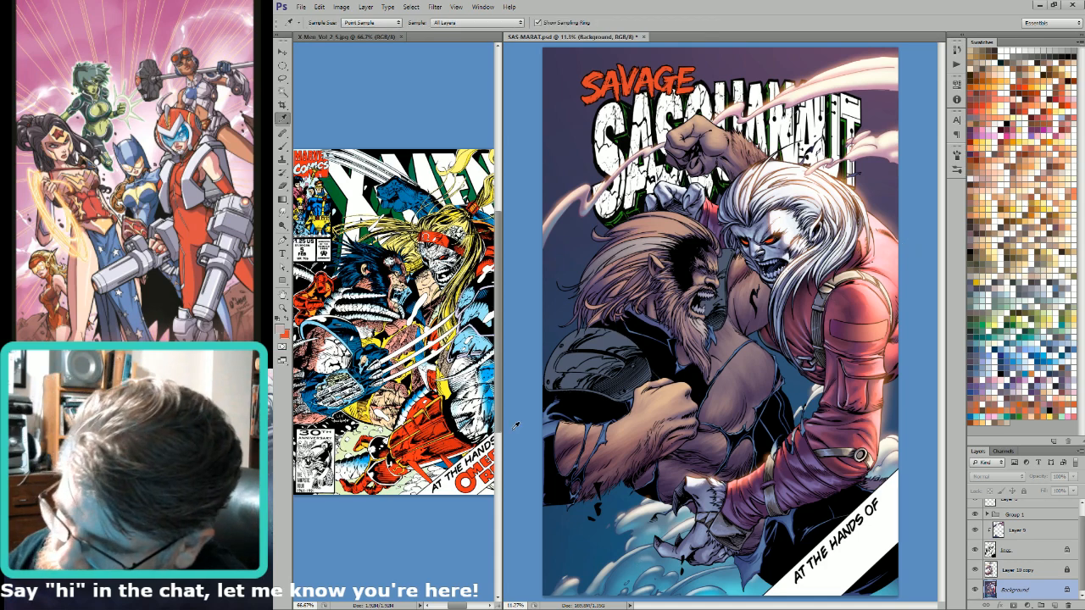
click(616, 546)
click(638, 573)
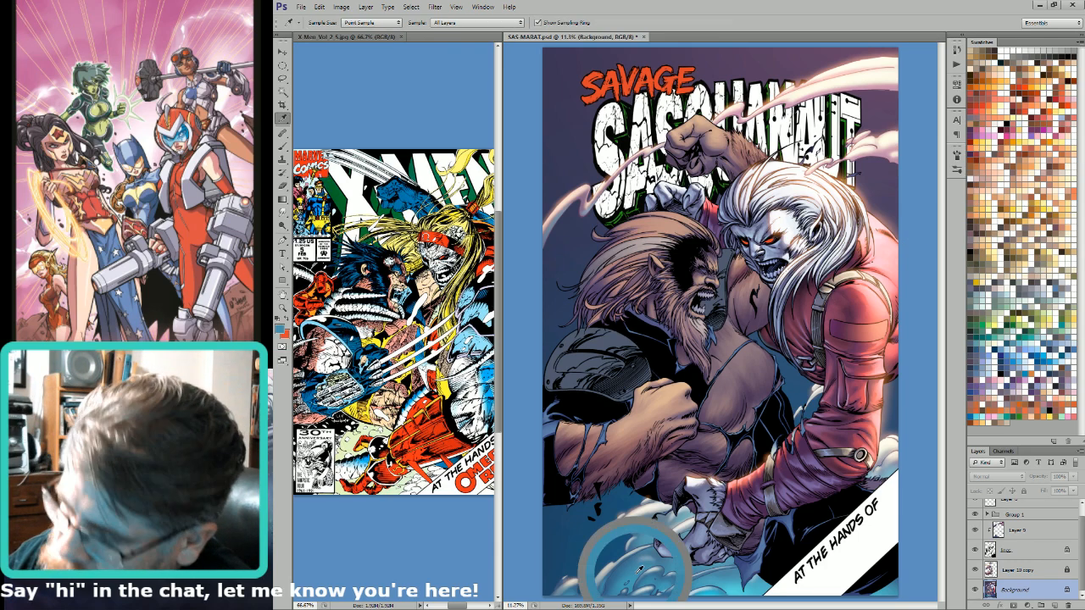
key(g)
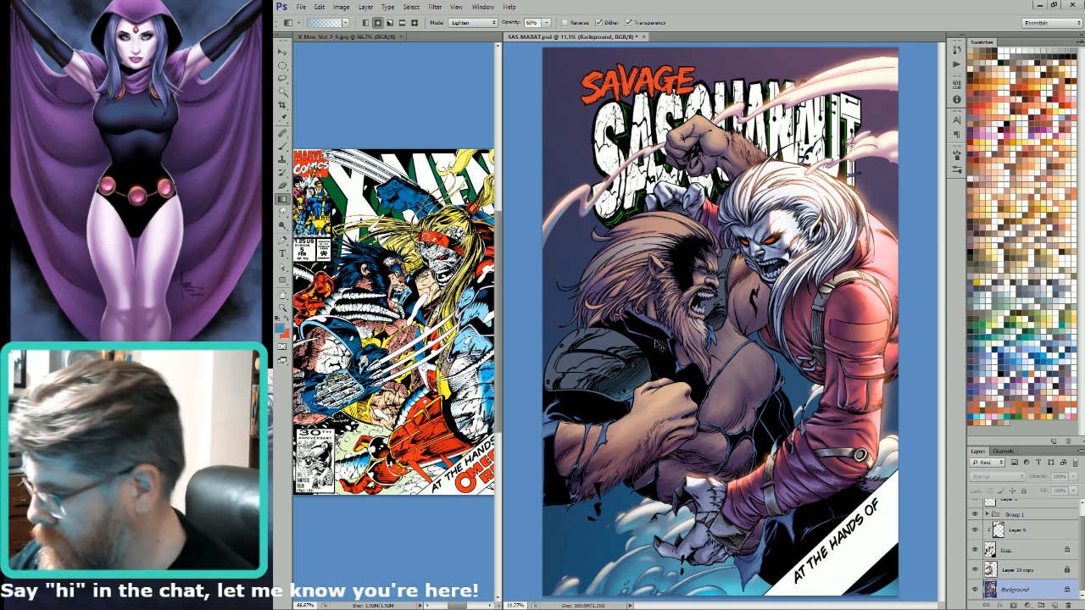
key(ctrl+j)
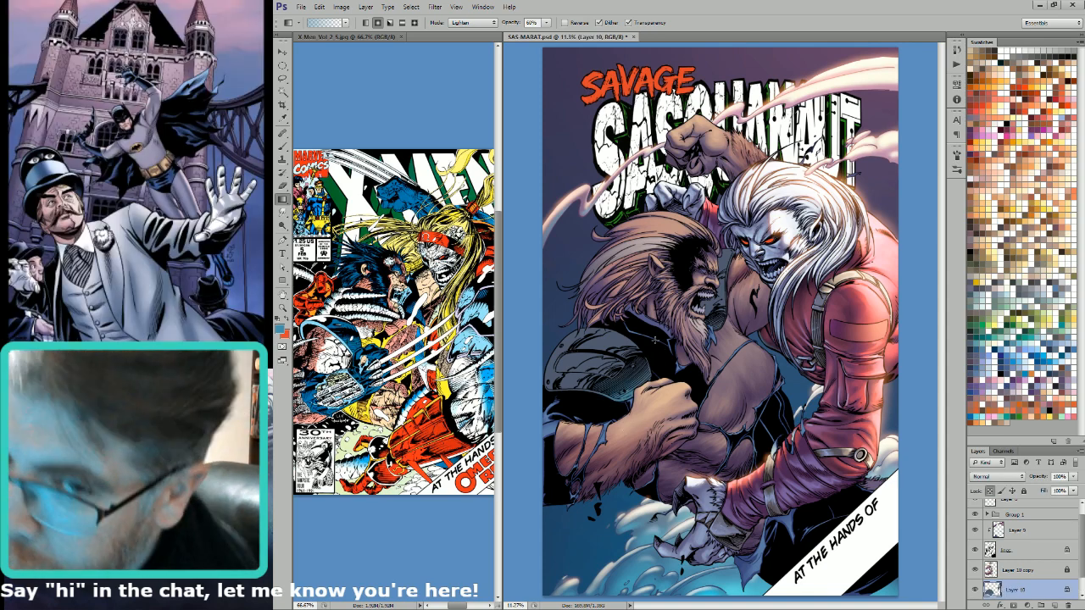
Step: Lasso the lower plate of the shoulder armor and add a metallic highlight with pale gray 60% Lighten gradients
key(l)
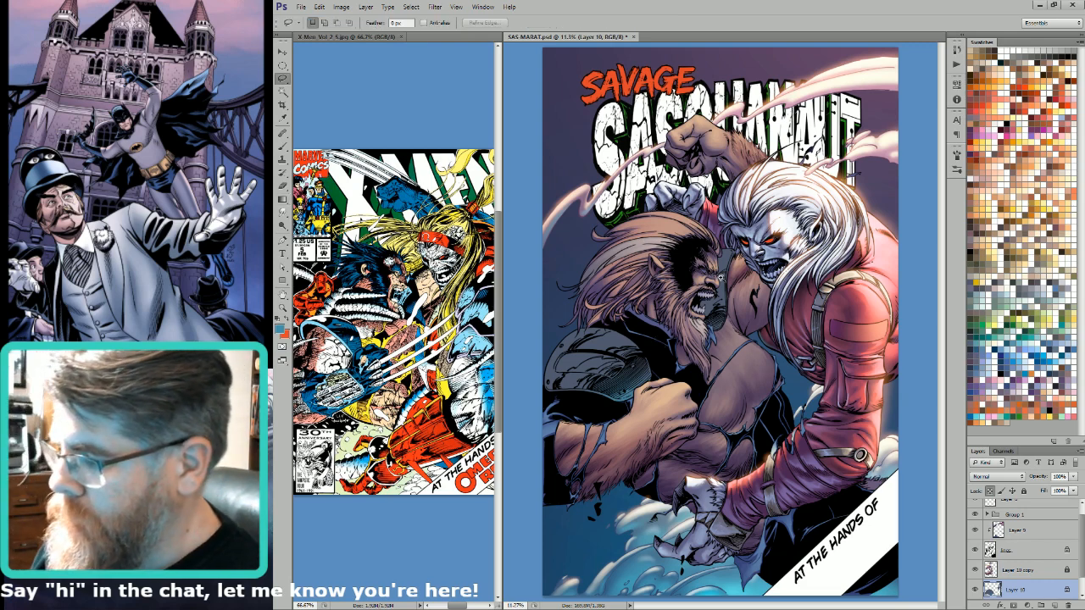
drag(576, 370, 796, 411)
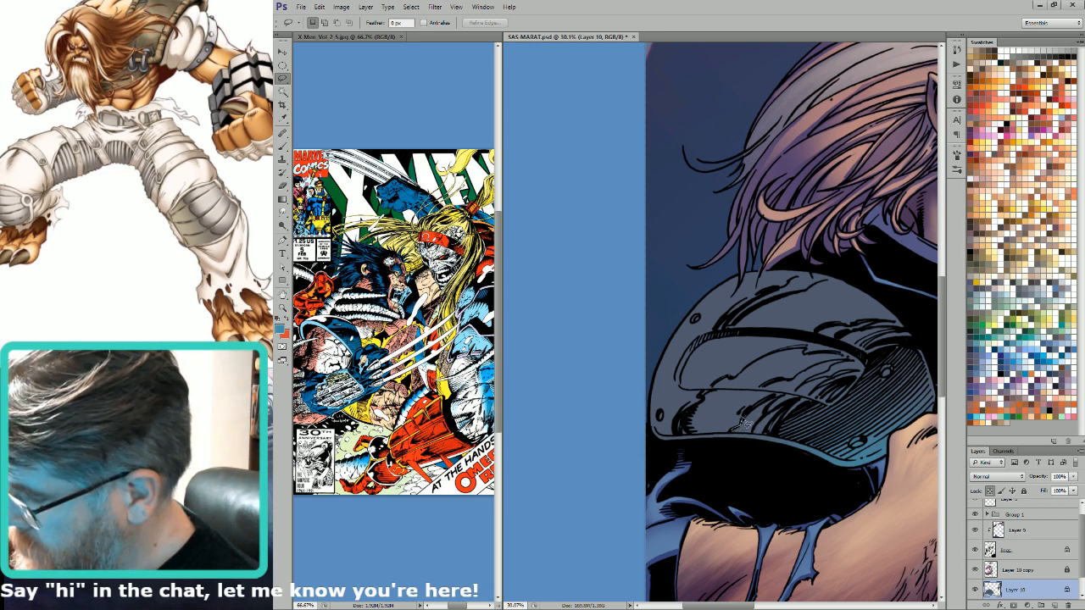
mouse_move(742, 421)
mouse_down()
mouse_move(787, 398)
mouse_move(708, 395)
mouse_move(688, 438)
mouse_move(737, 432)
mouse_up()
key(ctrl+h)
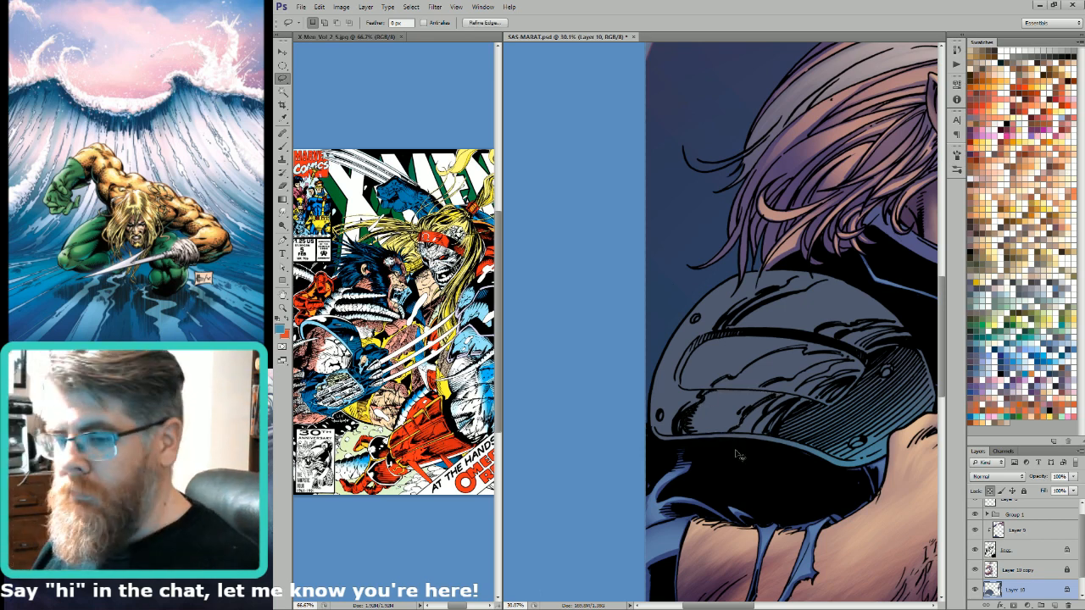
key(b)
key(x)
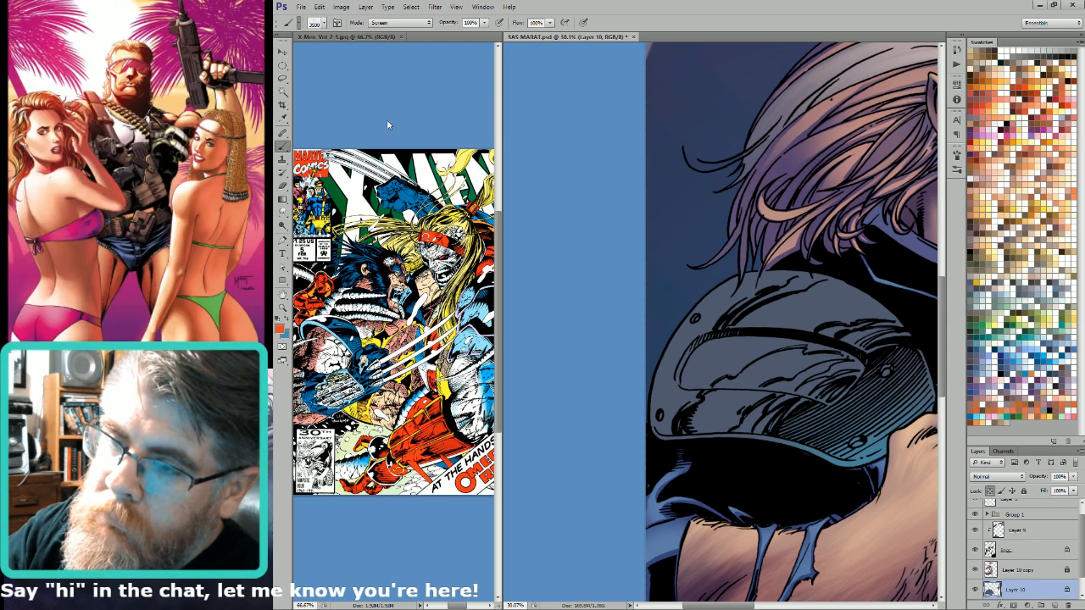
key(F2)
drag(832, 454, 834, 454)
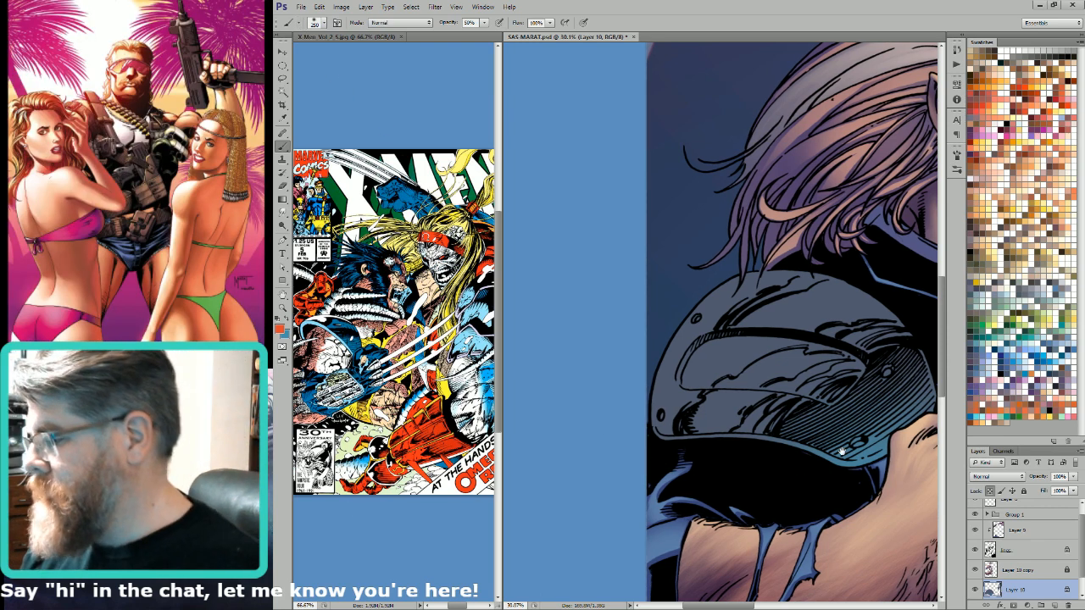
click(990, 368)
key(g)
drag(769, 423, 720, 474)
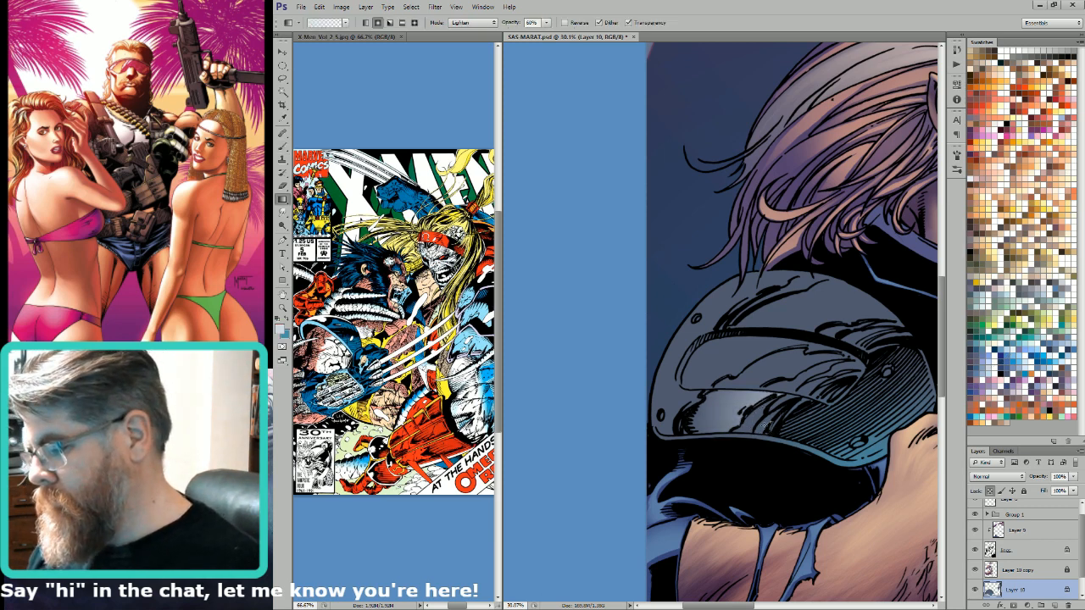
drag(766, 425, 713, 487)
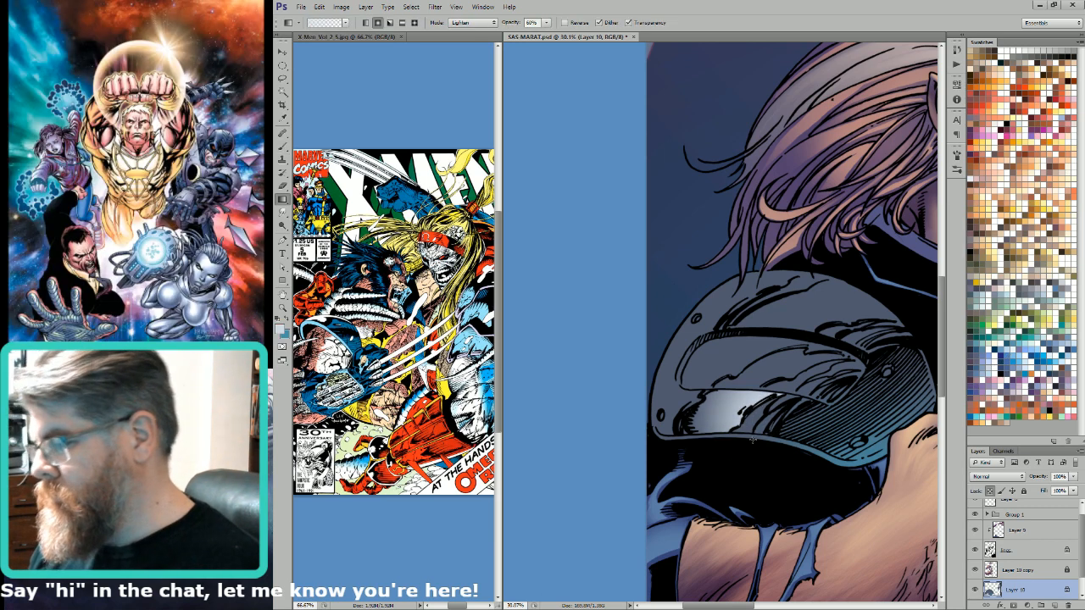
Step: Lasso the upper plate of the shoulder armor and add a matching pale gray highlight with a Lighten gradient
key(l)
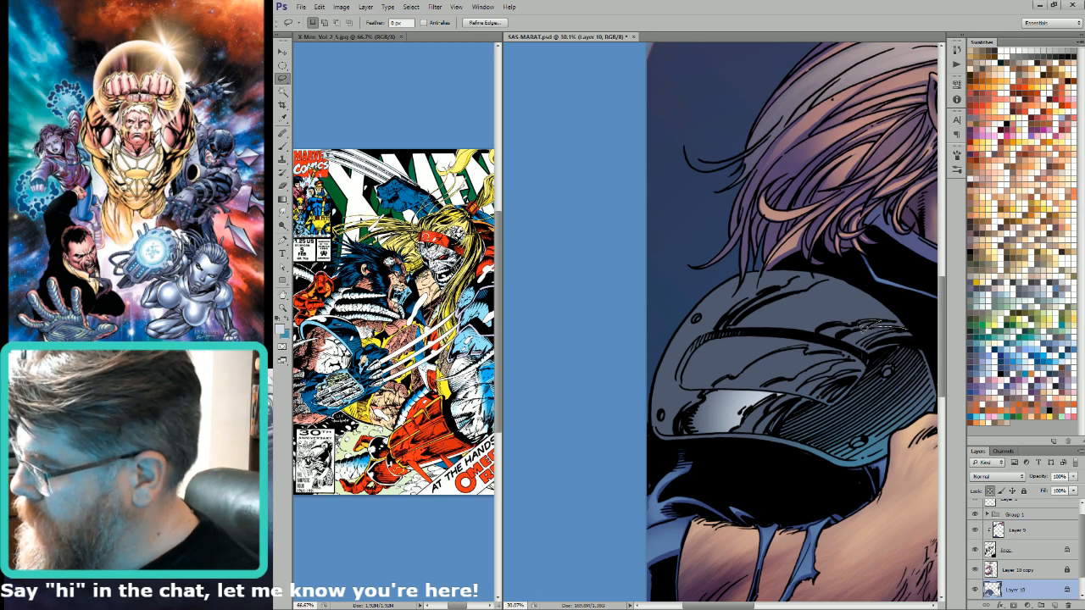
mouse_move(844, 325)
mouse_down()
mouse_move(768, 313)
mouse_move(733, 335)
mouse_move(827, 285)
mouse_move(921, 300)
mouse_move(900, 322)
mouse_up()
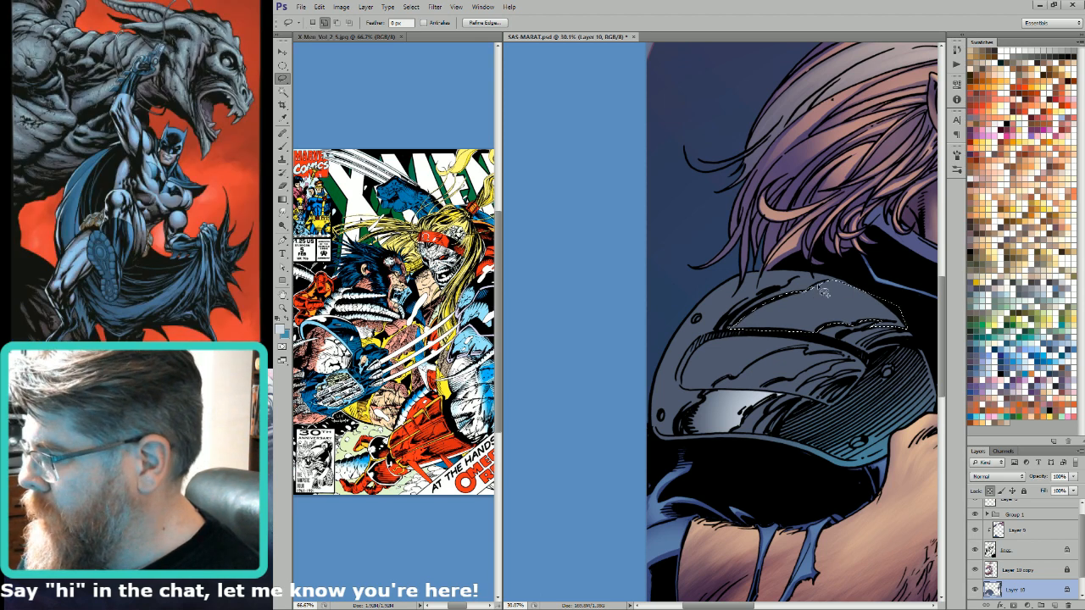
key(ctrl+h)
key(g)
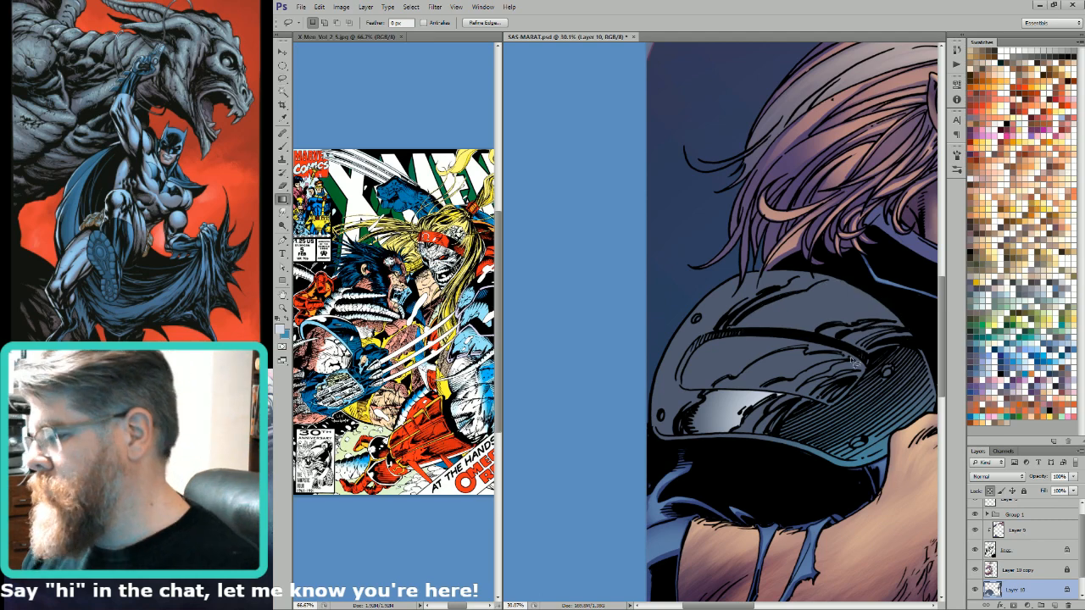
drag(837, 353, 772, 400)
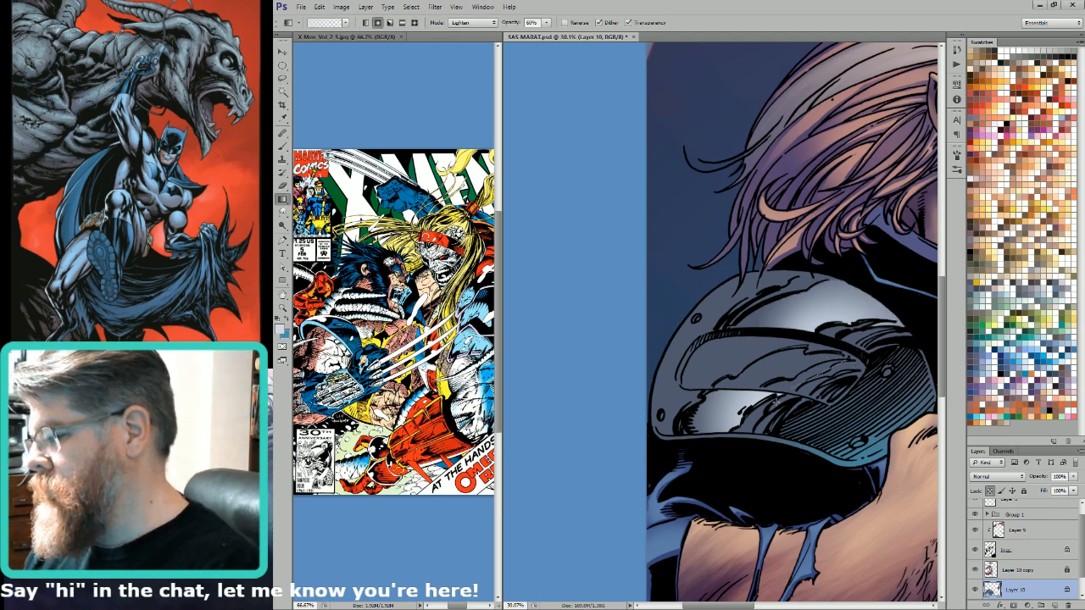
key(ctrl+0)
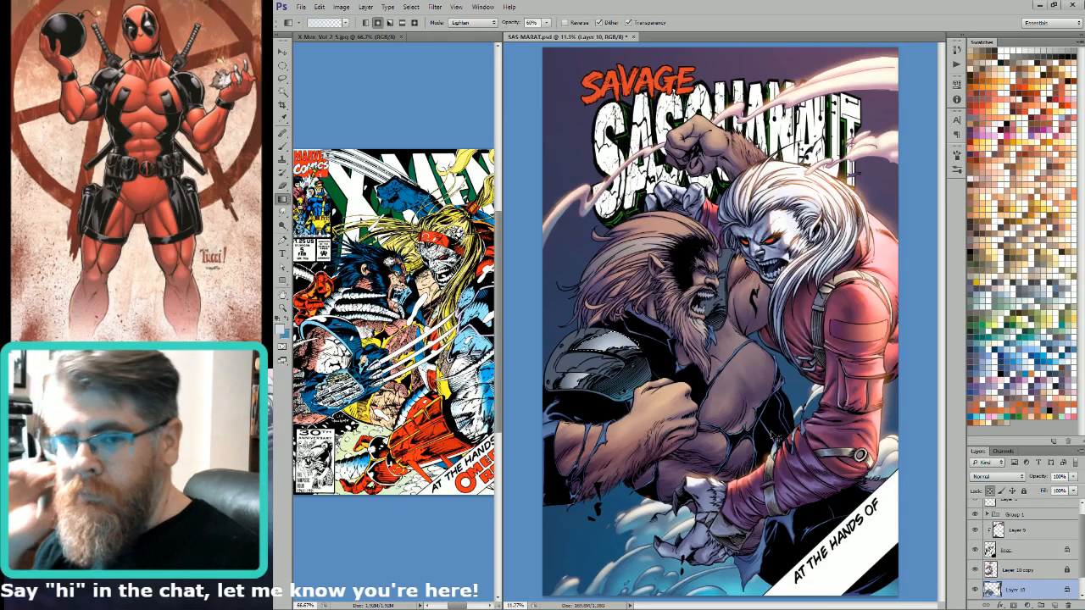
Step: Lasso the middle plate of the bearded fighter's near shoulder armor and add a pale gray highlight with 60% Lighten gradients
key(l)
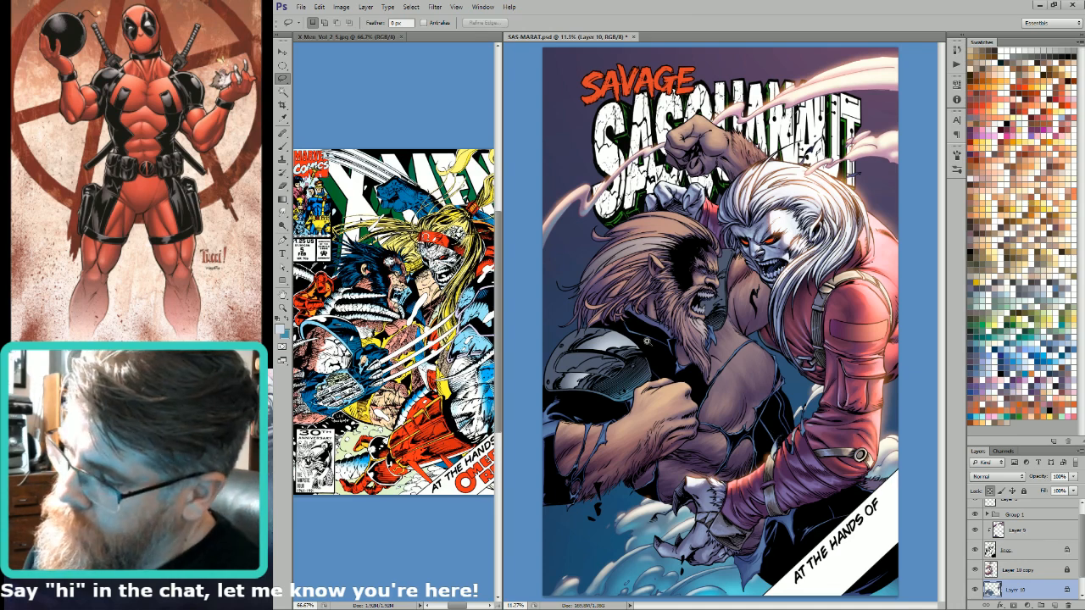
drag(518, 426, 517, 429)
drag(736, 346, 839, 376)
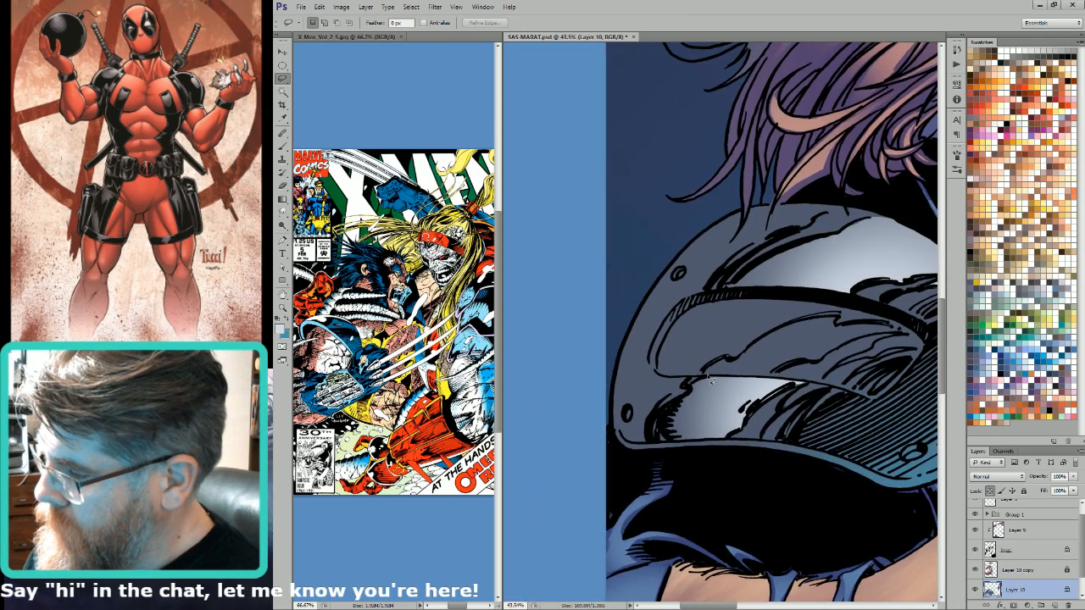
mouse_move(730, 365)
mouse_down()
mouse_move(830, 315)
mouse_move(789, 336)
mouse_move(799, 358)
mouse_move(769, 375)
mouse_move(707, 369)
mouse_up()
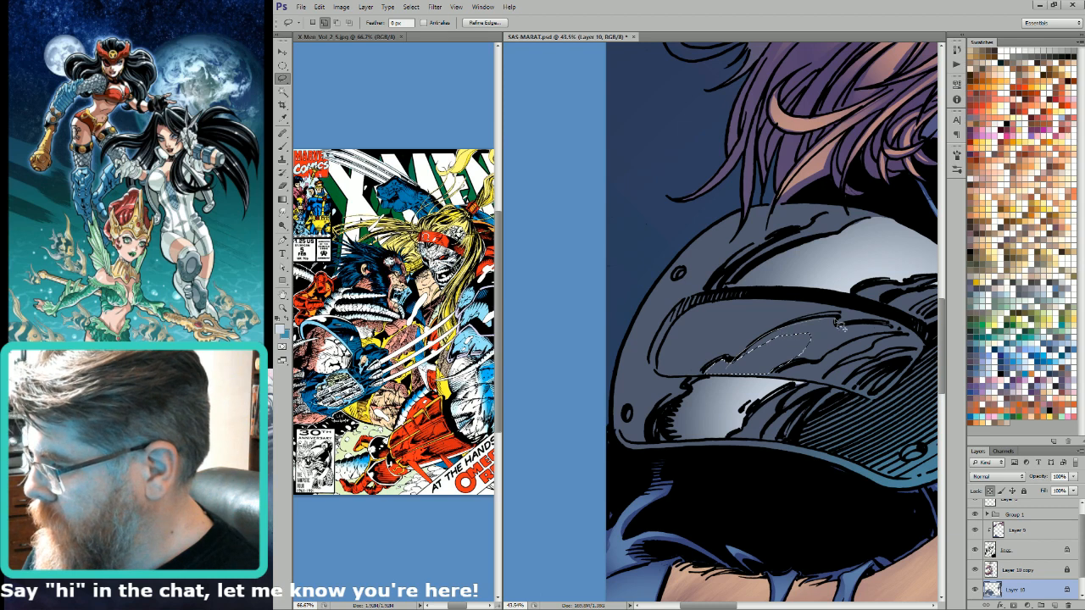
mouse_move(856, 331)
mouse_down()
mouse_move(914, 337)
mouse_move(874, 339)
mouse_move(820, 372)
mouse_move(800, 367)
mouse_move(771, 382)
mouse_move(755, 359)
mouse_up()
key(ctrl+h)
key(g)
drag(815, 403, 926, 334)
drag(856, 383, 932, 329)
drag(846, 387, 903, 350)
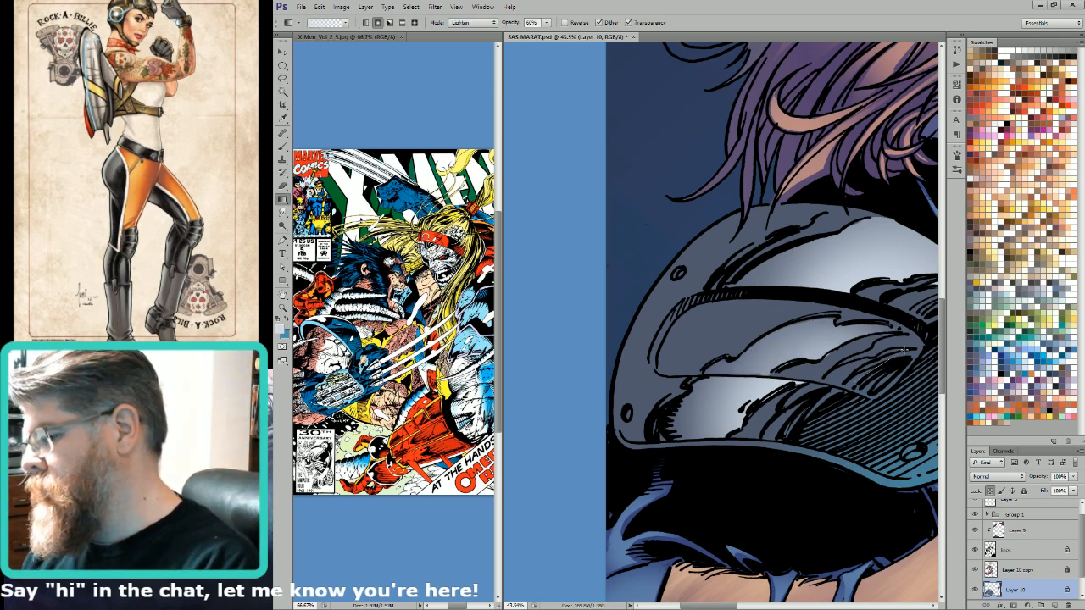
key(ctrl+0)
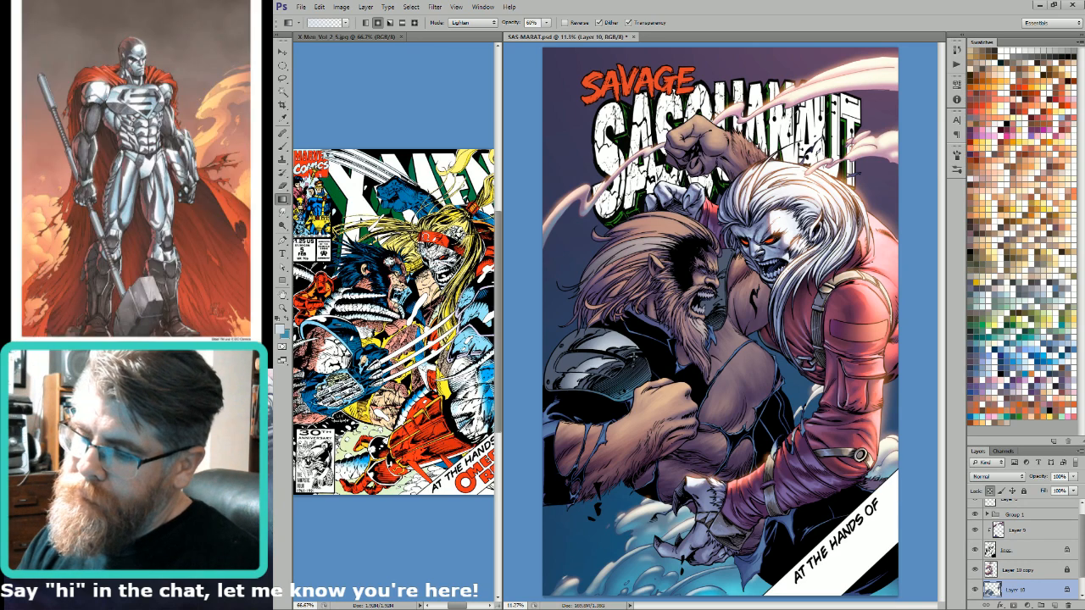
Step: Lasso the near shoulder armor's rim and lit plate areas, excluding the rivets, and limit the selection to the armor's flat in Alpha 4
key(l)
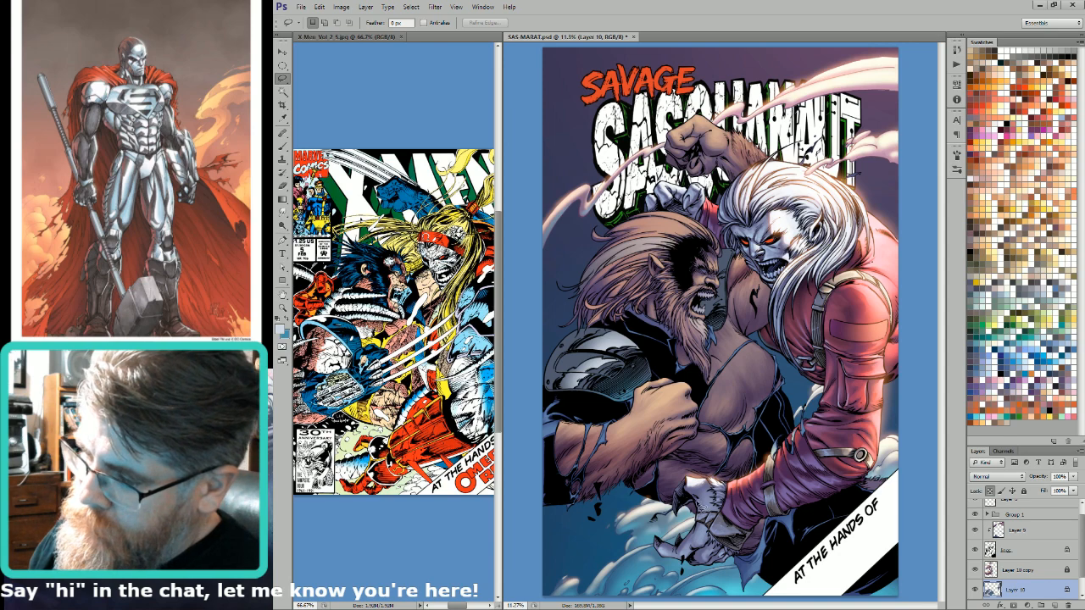
scroll(613, 296, up, 5)
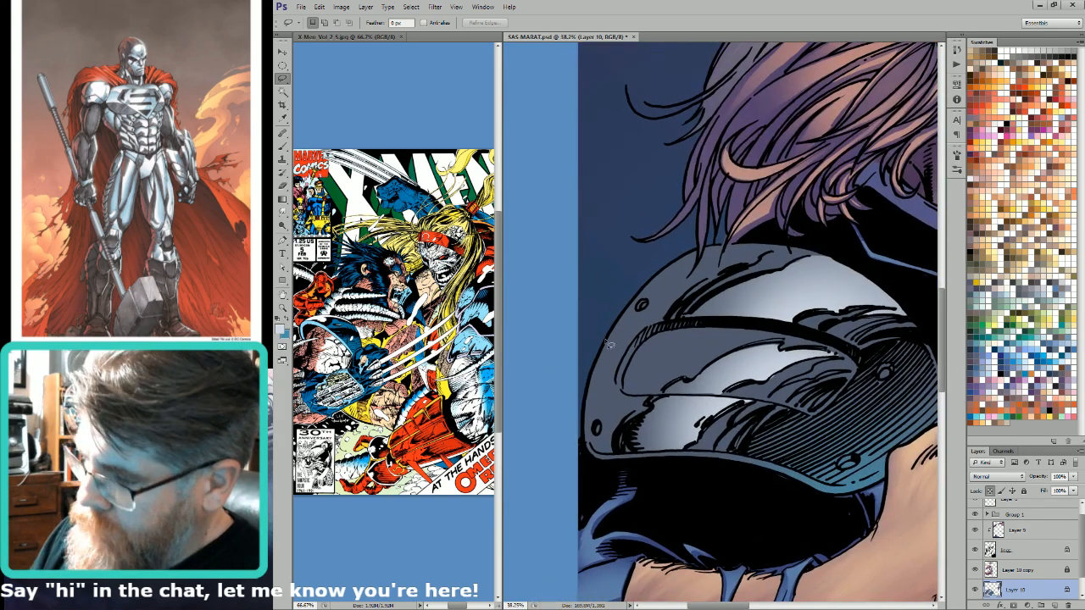
mouse_move(607, 344)
mouse_down()
mouse_move(589, 395)
mouse_move(593, 444)
mouse_move(661, 464)
mouse_move(632, 433)
mouse_up()
mouse_move(715, 446)
mouse_down()
mouse_move(772, 379)
mouse_move(746, 404)
mouse_move(726, 394)
mouse_move(850, 358)
mouse_move(789, 330)
mouse_move(808, 318)
mouse_move(940, 312)
mouse_move(902, 318)
mouse_move(917, 318)
mouse_move(887, 278)
mouse_move(751, 217)
mouse_move(561, 384)
mouse_up()
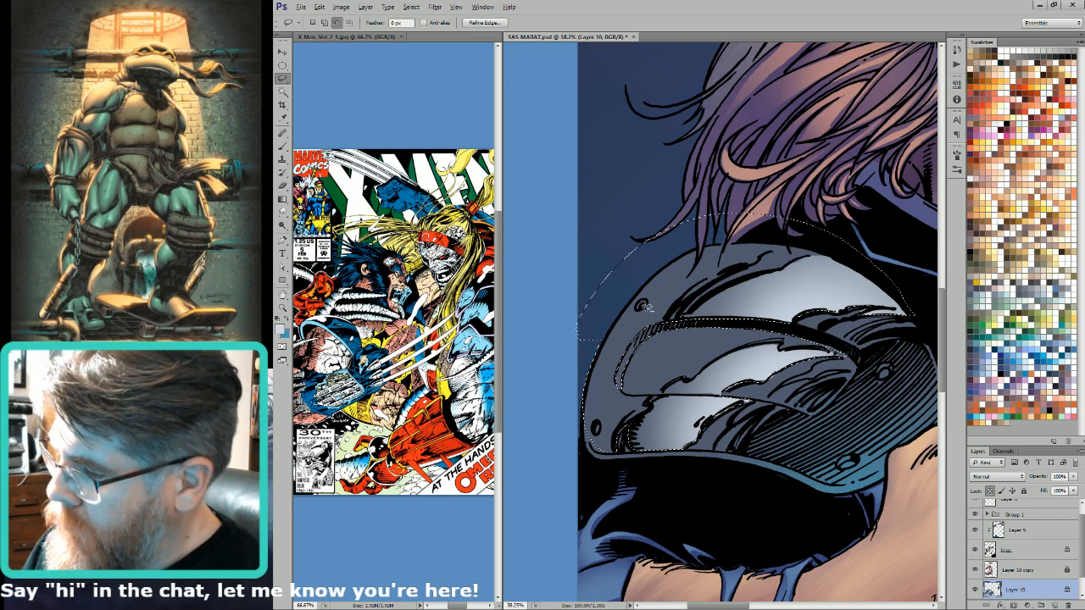
mouse_move(606, 458)
mouse_down()
mouse_move(588, 439)
mouse_move(591, 419)
mouse_move(598, 434)
mouse_up()
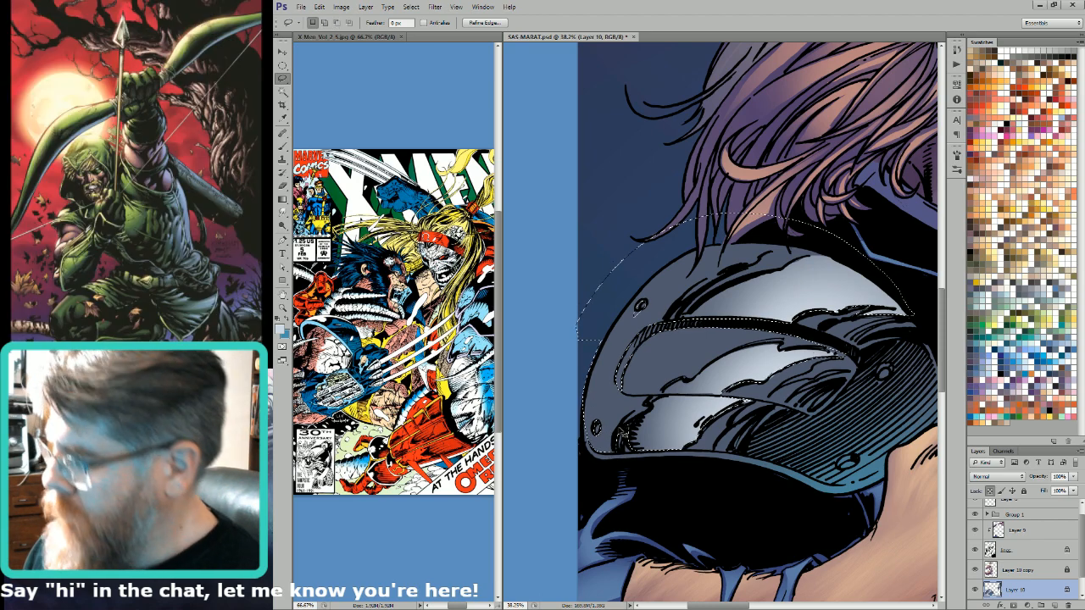
key(ctrl+6)
key(w)
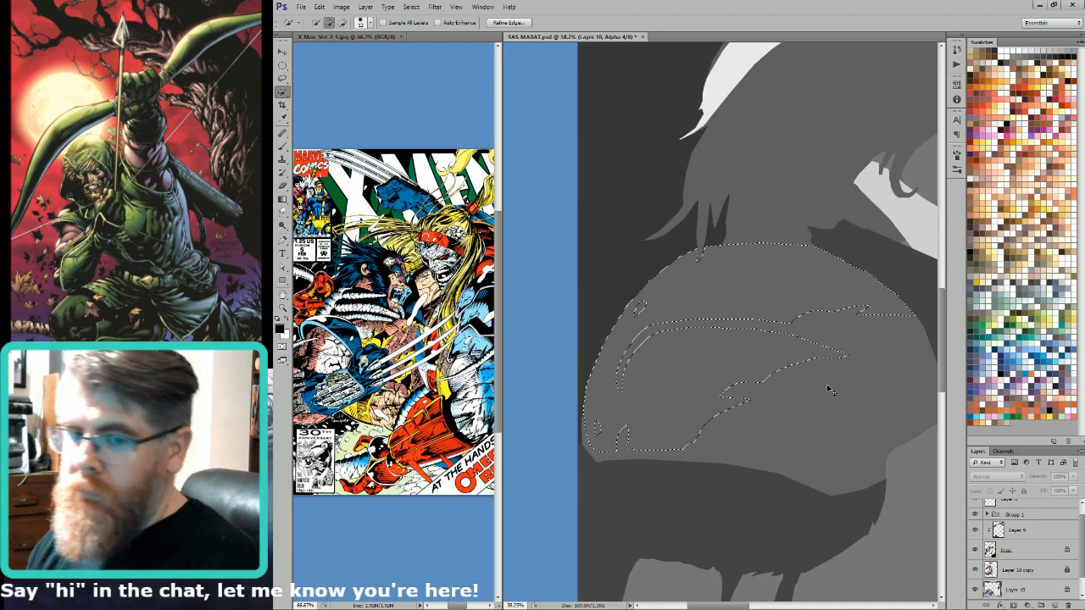
key(ctrl+0)
key(ctrl+2)
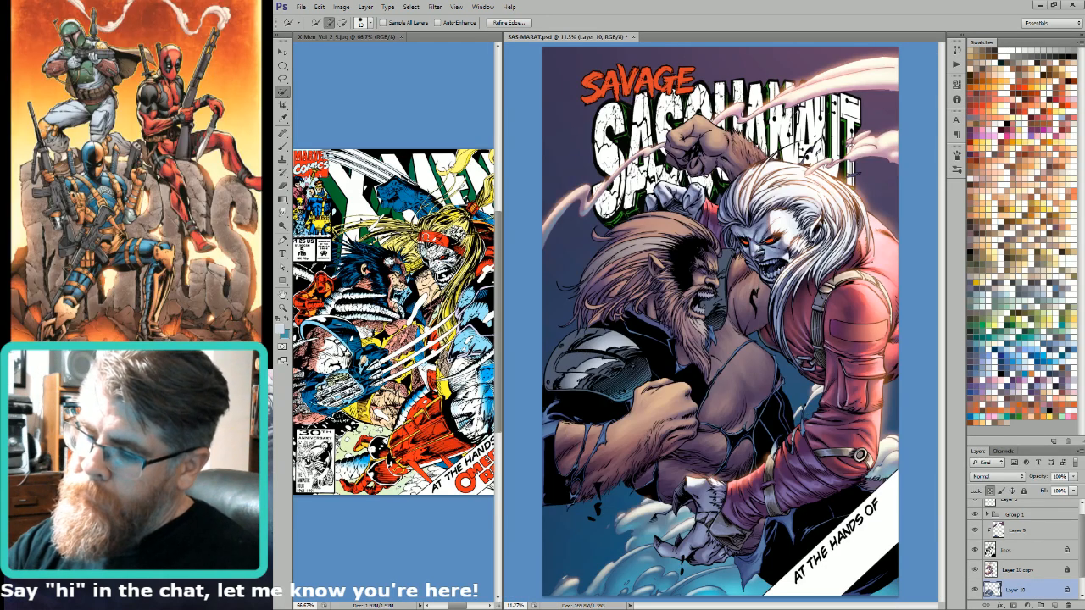
Step: Brighten the selected rim and plates of the near shoulder armor with a pale gray 60% Lighten gradient, and deselect
key(g)
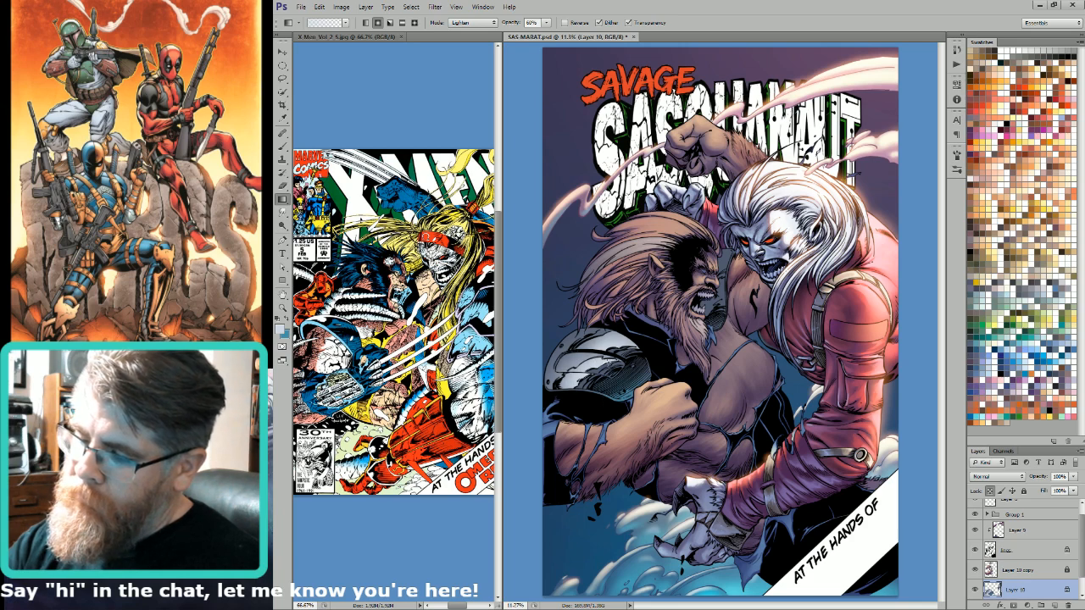
drag(606, 312, 626, 420)
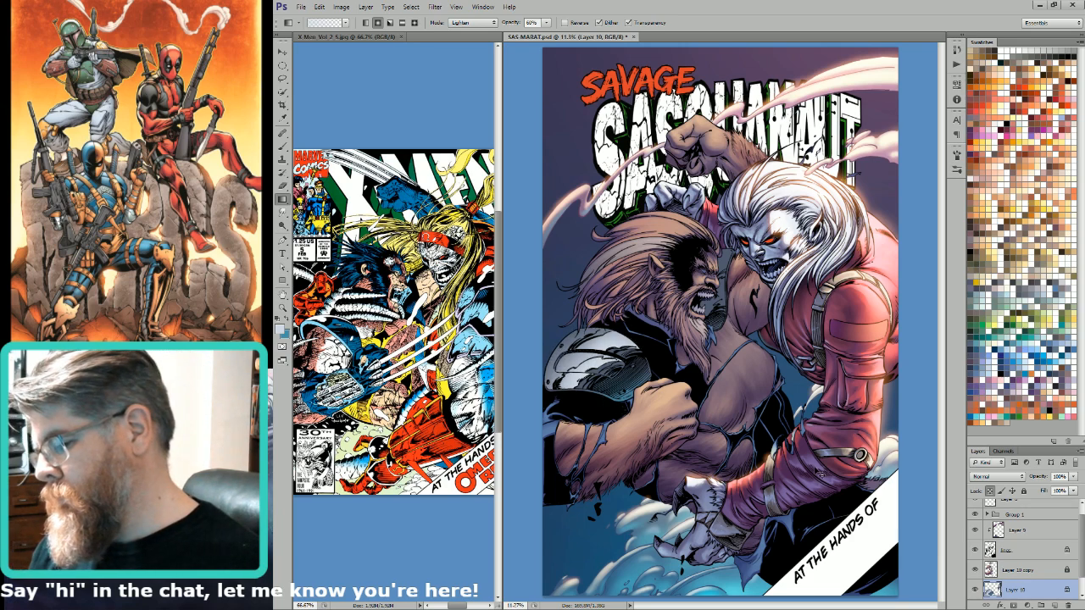
key(ctrl+d)
Step: Lasso the lit part of the far shoulder armor beside the bearded fighter's open mouth, limiting it to the armor's flat in the alpha channel
key(l)
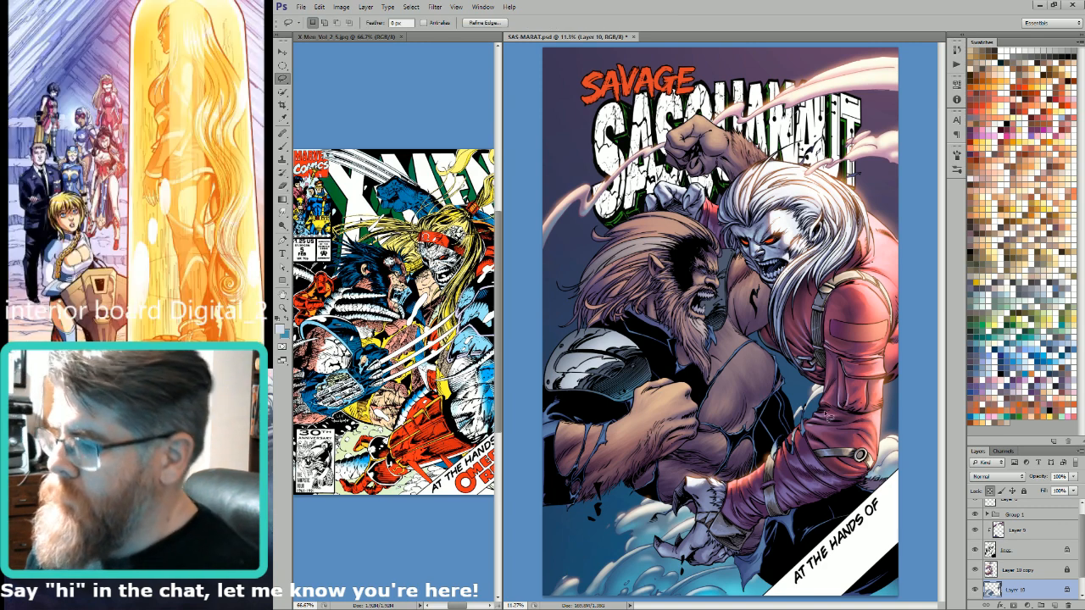
drag(661, 261, 767, 288)
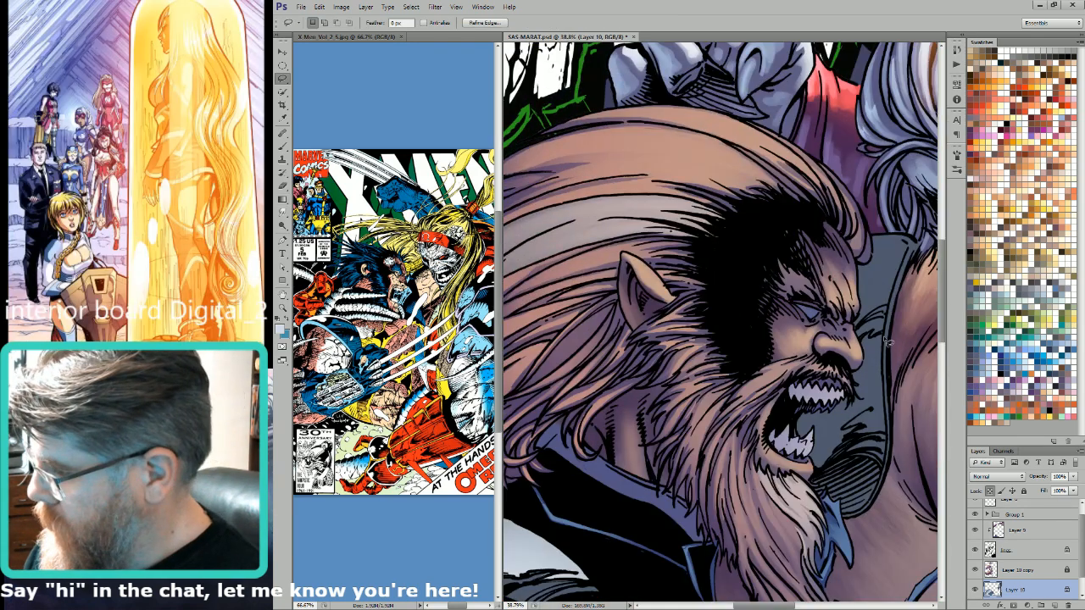
mouse_move(886, 341)
mouse_down()
mouse_move(893, 435)
mouse_move(858, 439)
mouse_move(802, 459)
mouse_up()
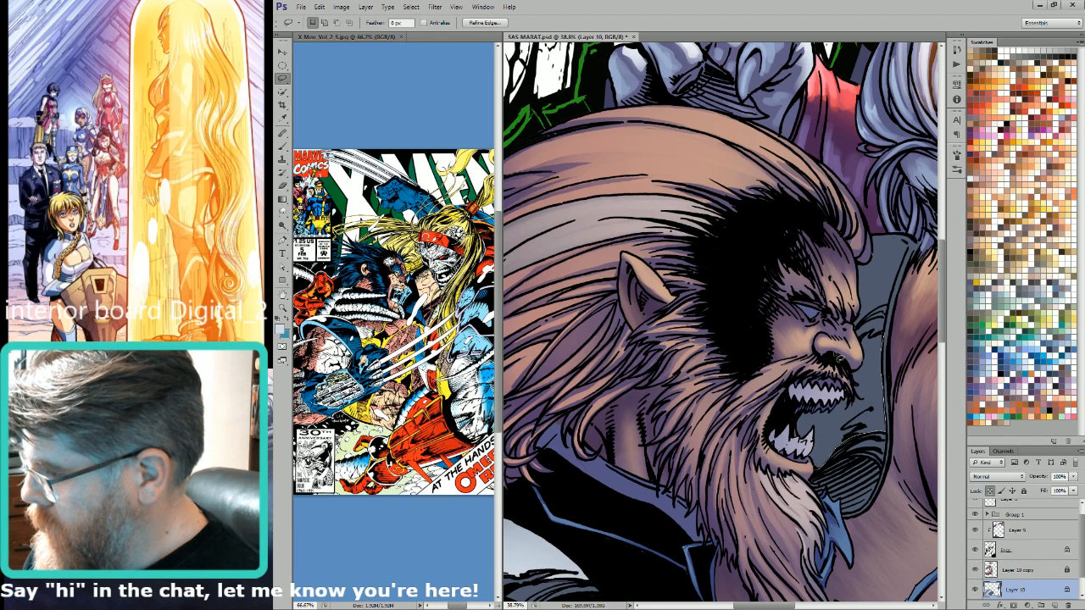
drag(839, 358, 884, 333)
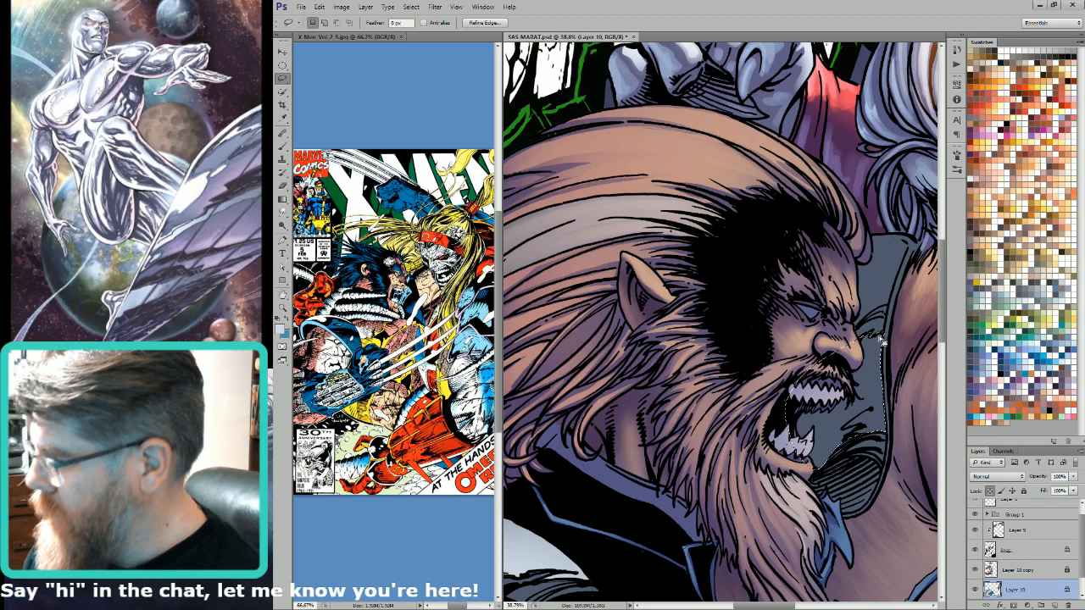
key(ctrl+6)
key(w)
key(ctrl+2)
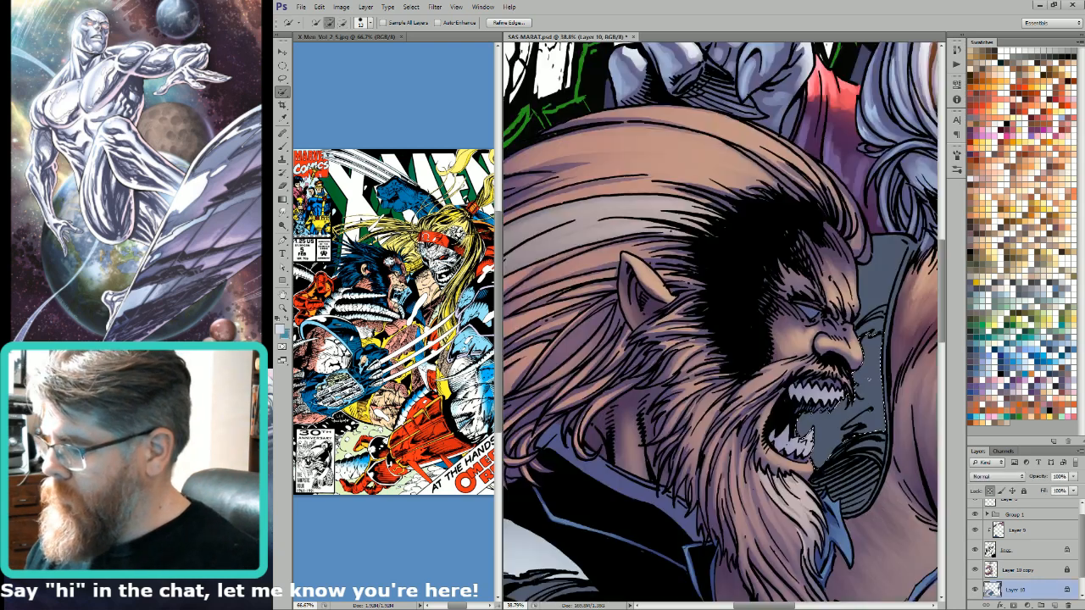
key(l)
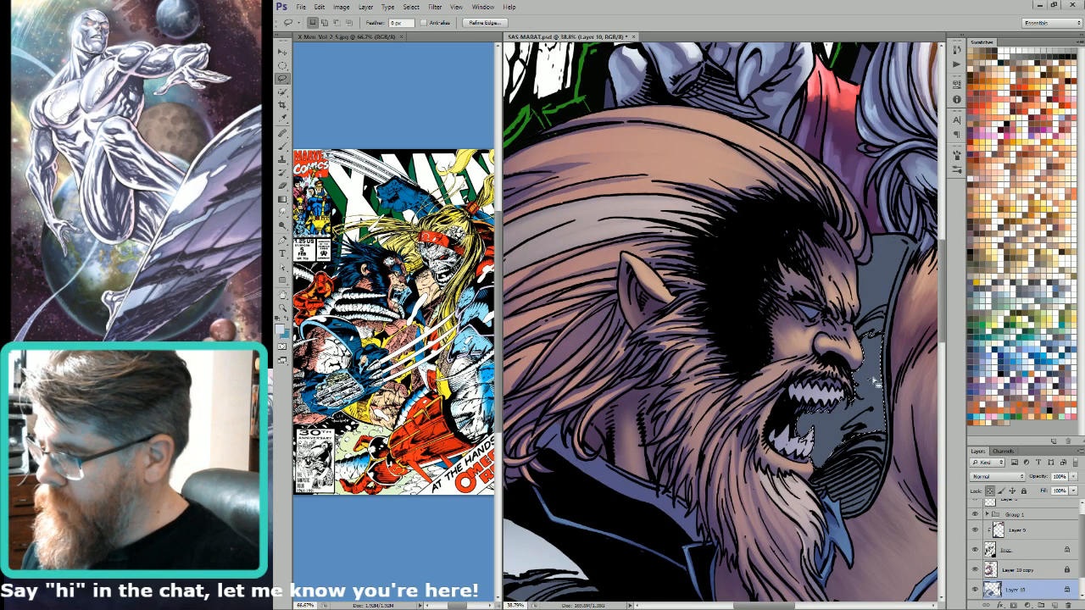
click(284, 93)
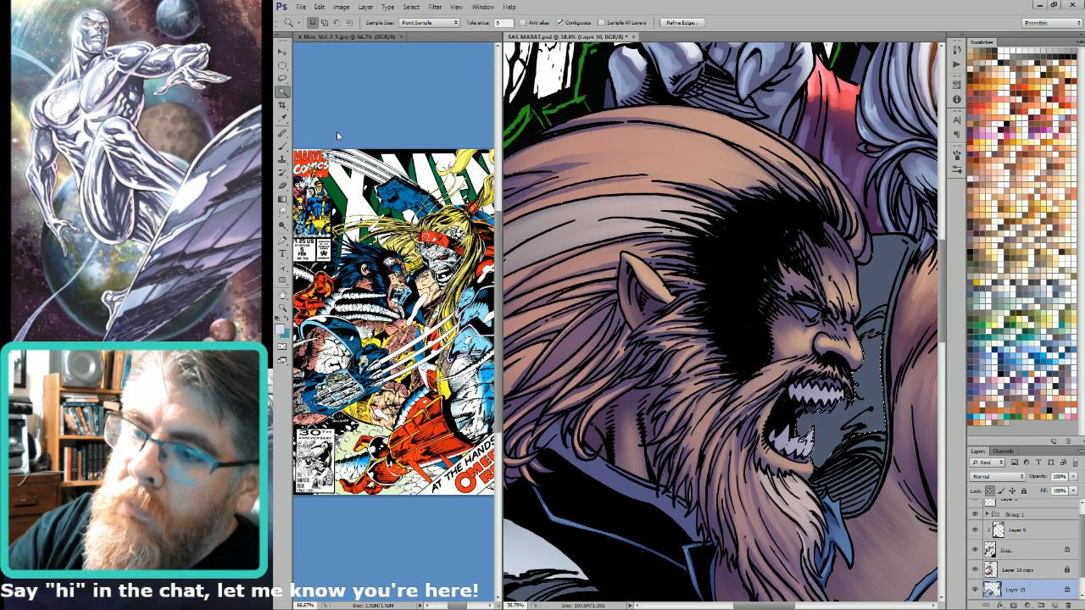
Step: Add a pale gray highlight to the selected far shoulder armor with a 60% Lighten gradient, and deselect
key(g)
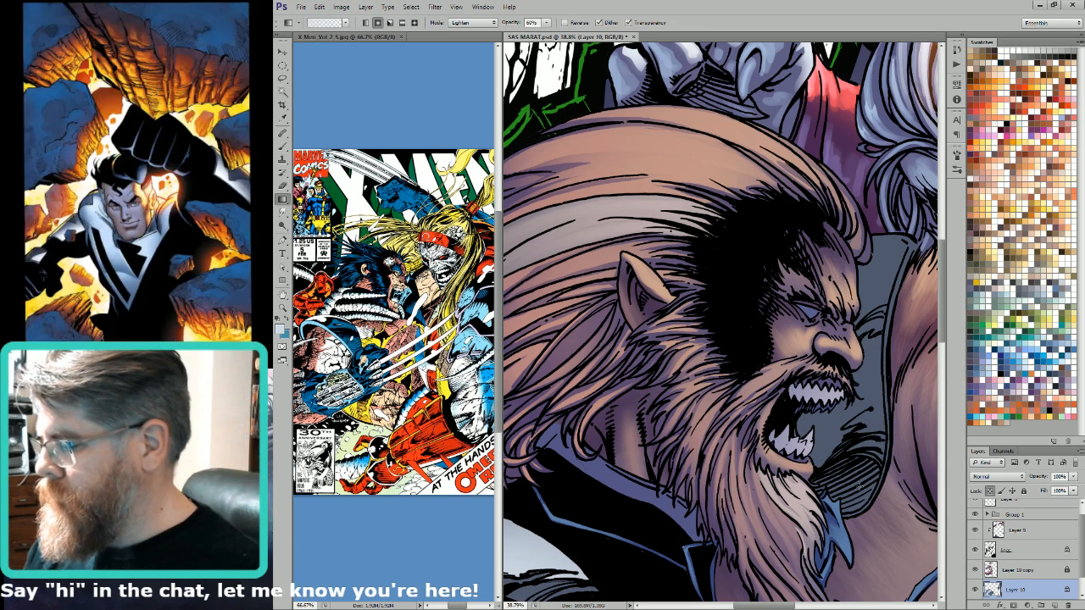
key(ctrl+minus)
key(ctrl+minus)
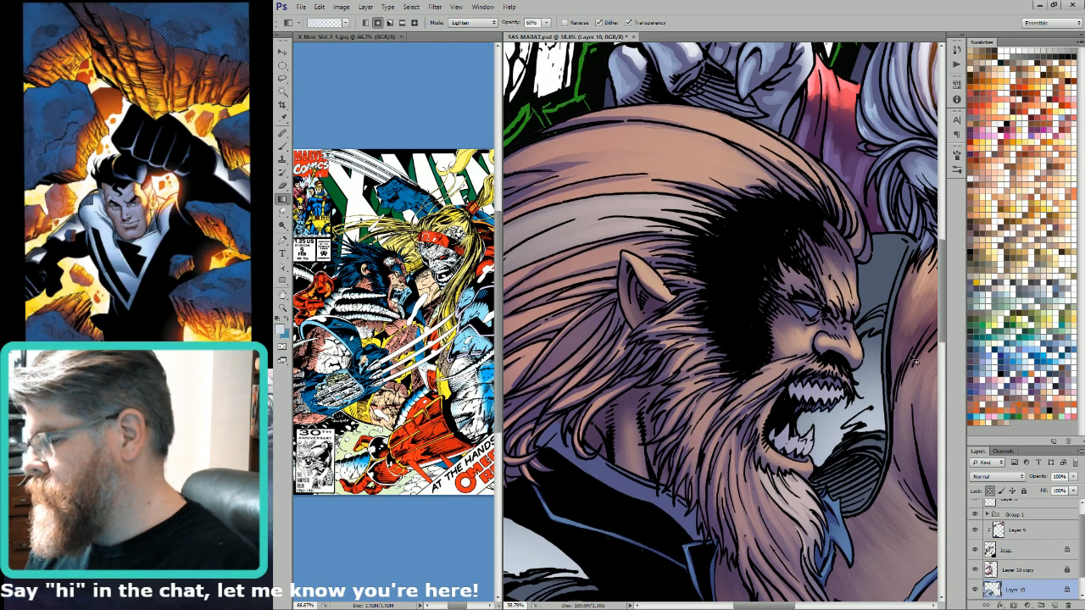
key(l)
key(ctrl+d)
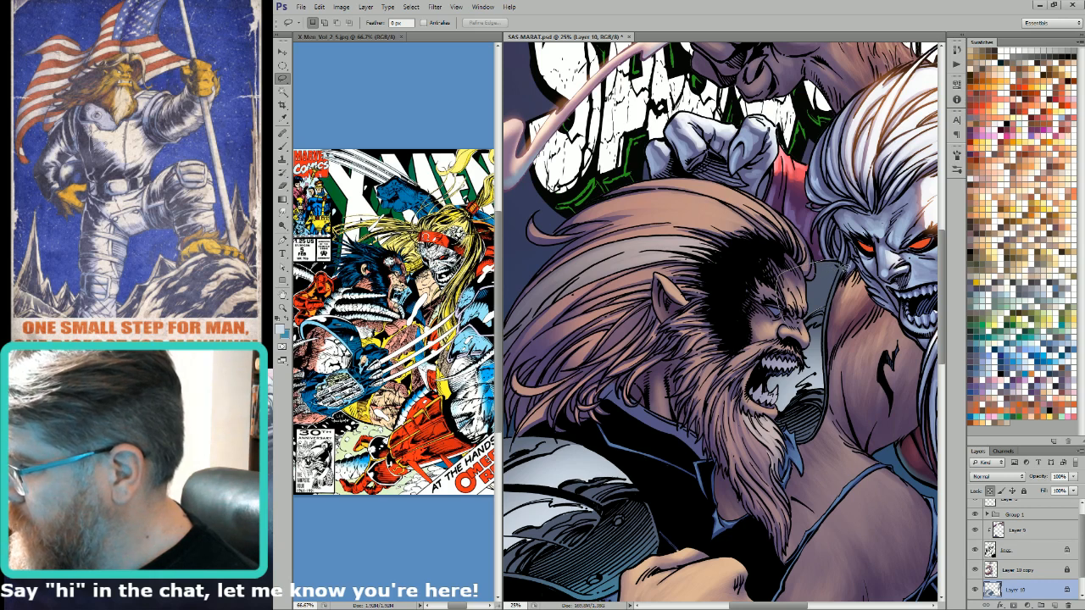
Step: Lasso the upper part of the far shoulder armor in front of the bearded fighter's forehead and brighten it with a near-white 60% Lighten gradient
drag(844, 265, 827, 315)
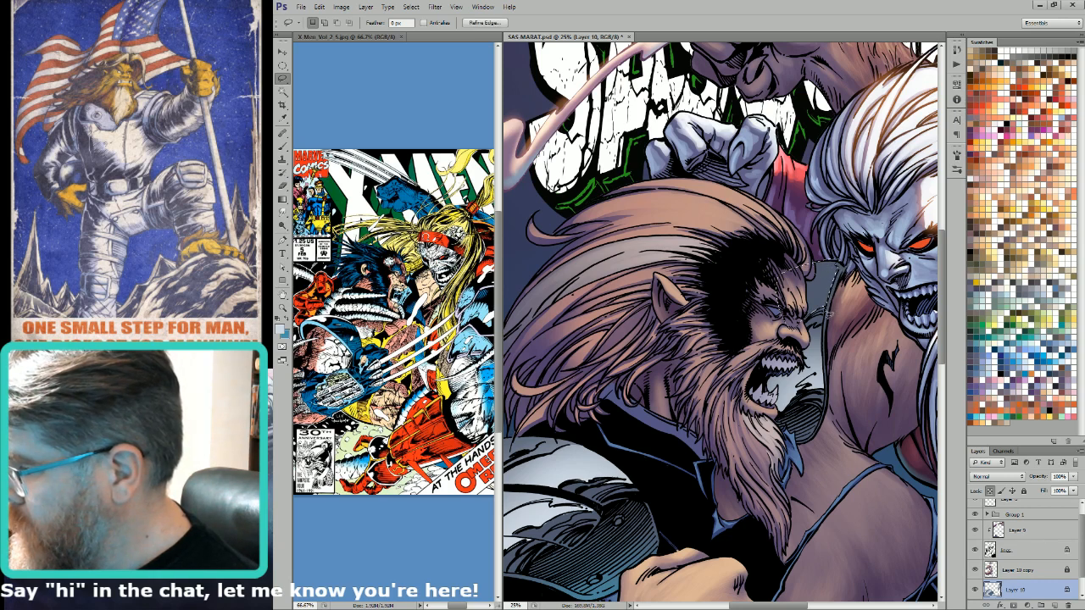
mouse_move(837, 264)
mouse_down()
mouse_move(805, 264)
mouse_move(805, 307)
mouse_up()
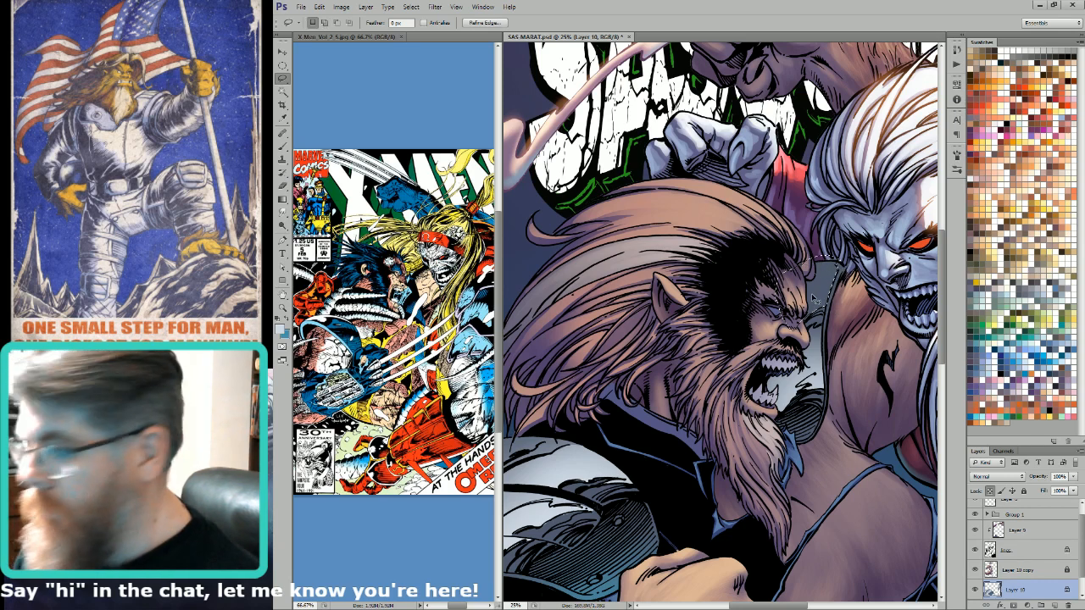
key(ctrl+6)
key(ctrl+0)
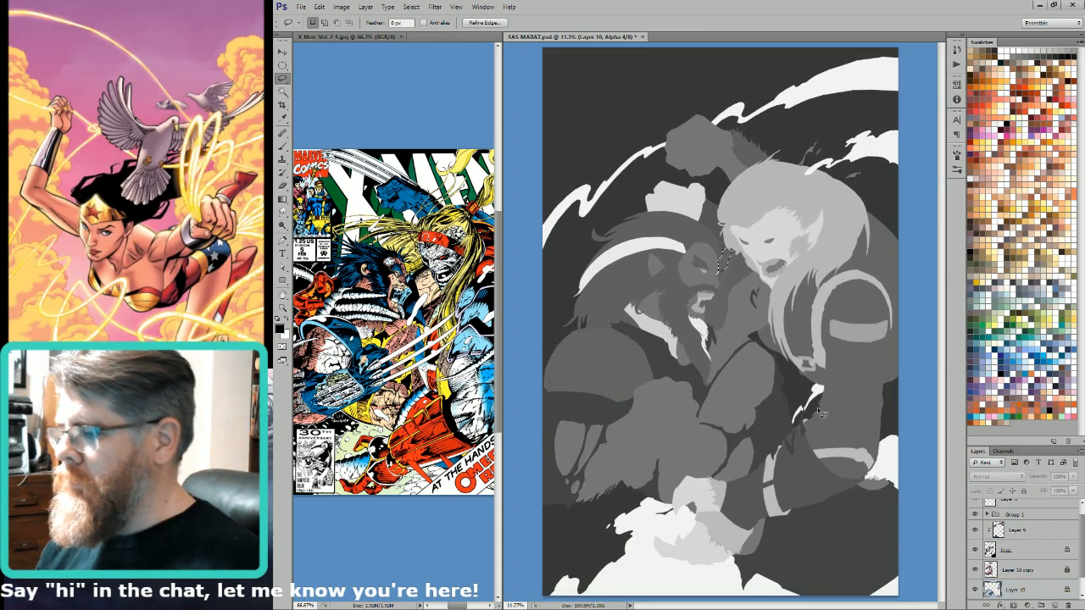
key(ctrl+2)
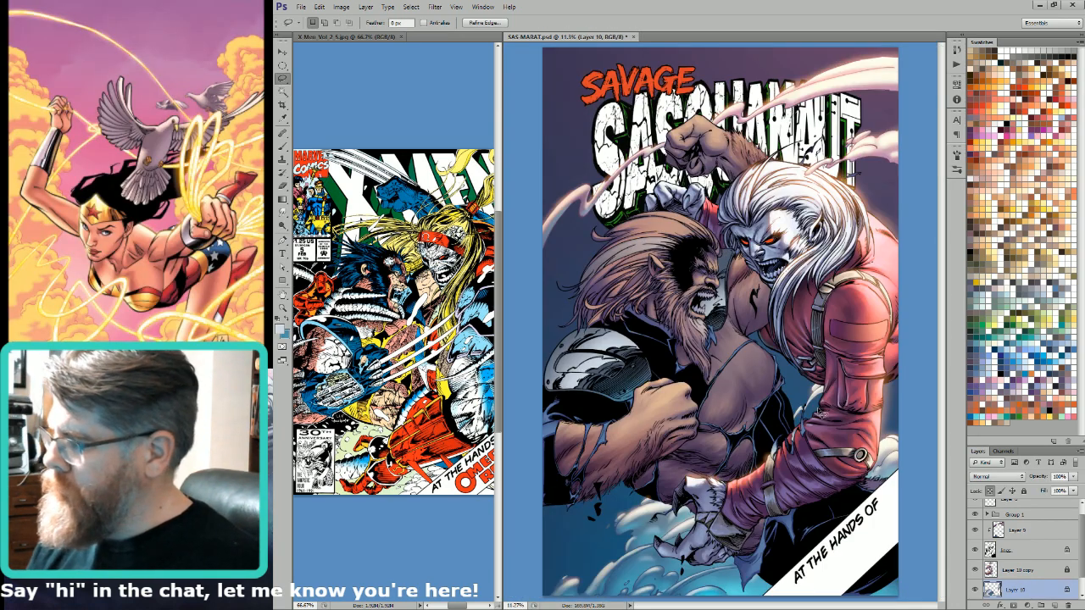
key(g)
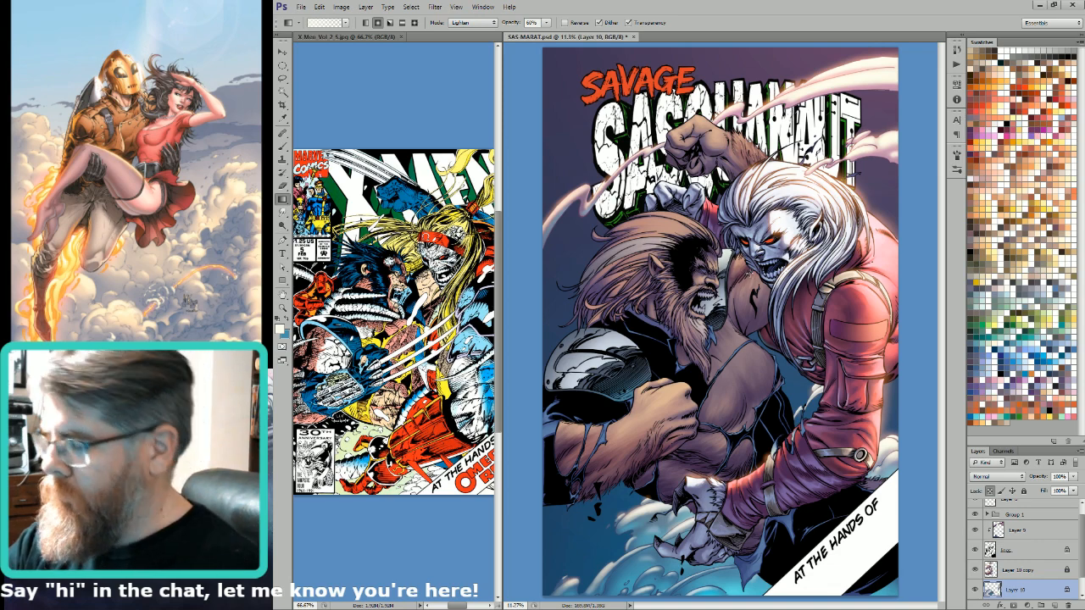
Step: Lasso the outer rim of the bearded fighter's near shoulder armor, extending the selection around its lower rivet and inner edge
key(l)
drag(535, 307, 640, 415)
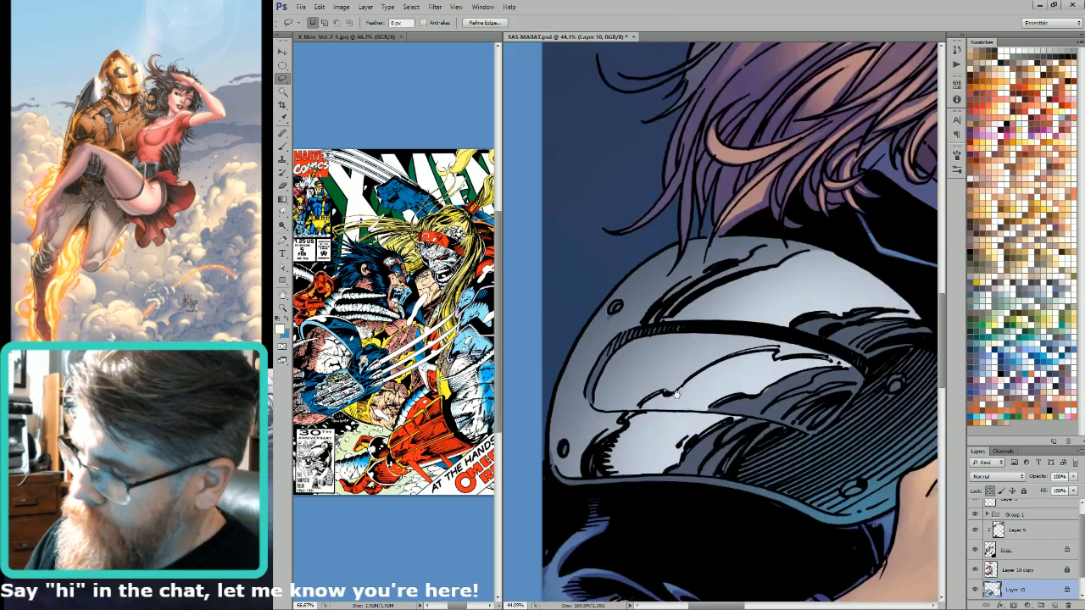
drag(626, 315, 804, 380)
key(ctrl+d)
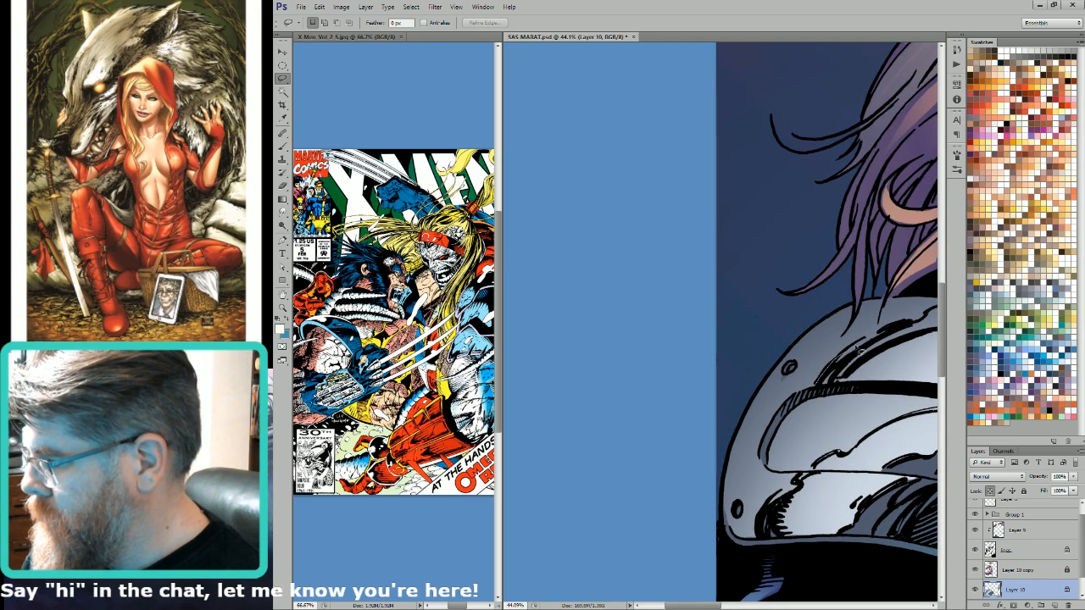
scroll(925, 317, right, 2)
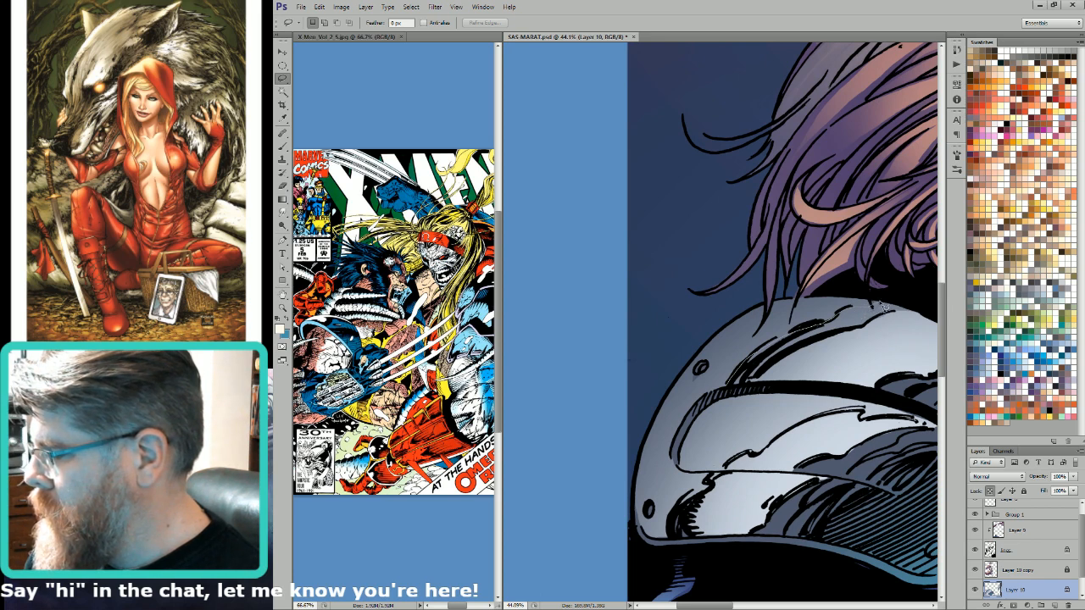
mouse_move(886, 300)
mouse_down()
mouse_move(838, 289)
mouse_move(732, 298)
mouse_move(636, 398)
mouse_move(641, 474)
mouse_move(700, 405)
mouse_move(843, 315)
mouse_up()
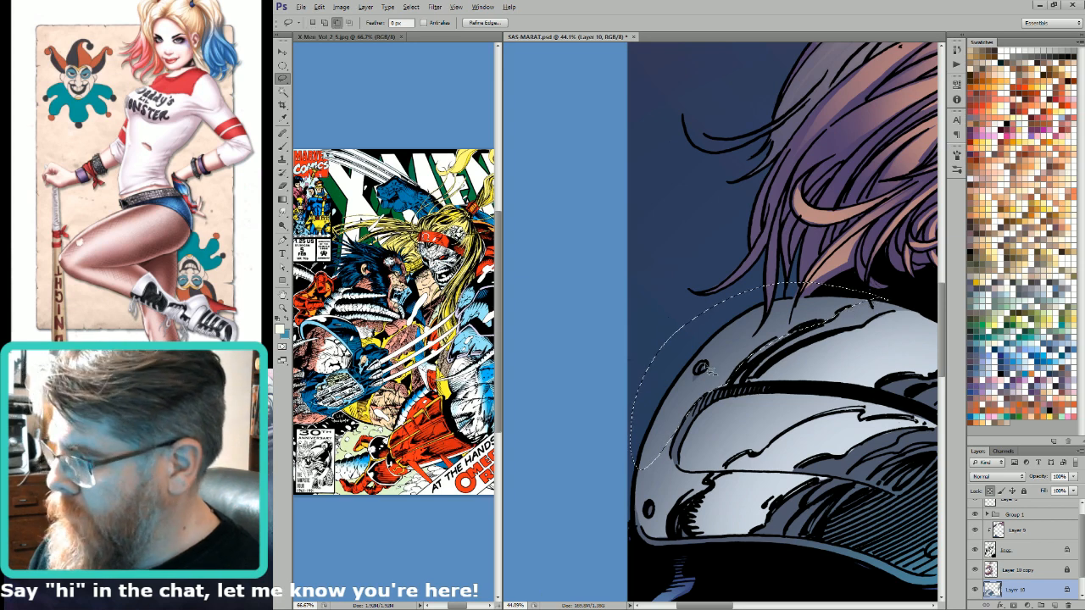
drag(692, 414, 786, 320)
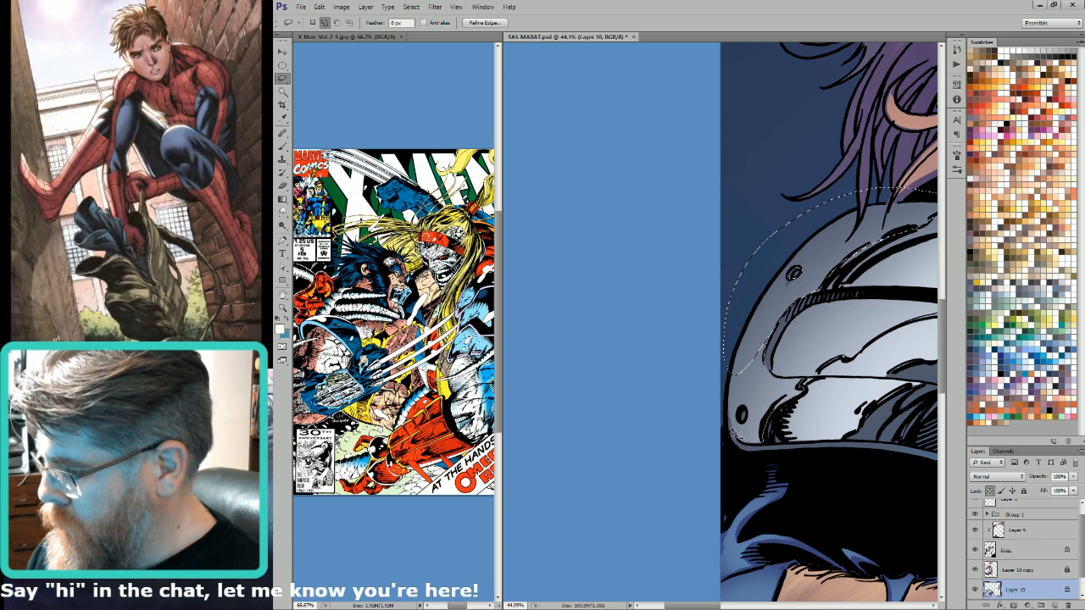
drag(750, 416, 747, 410)
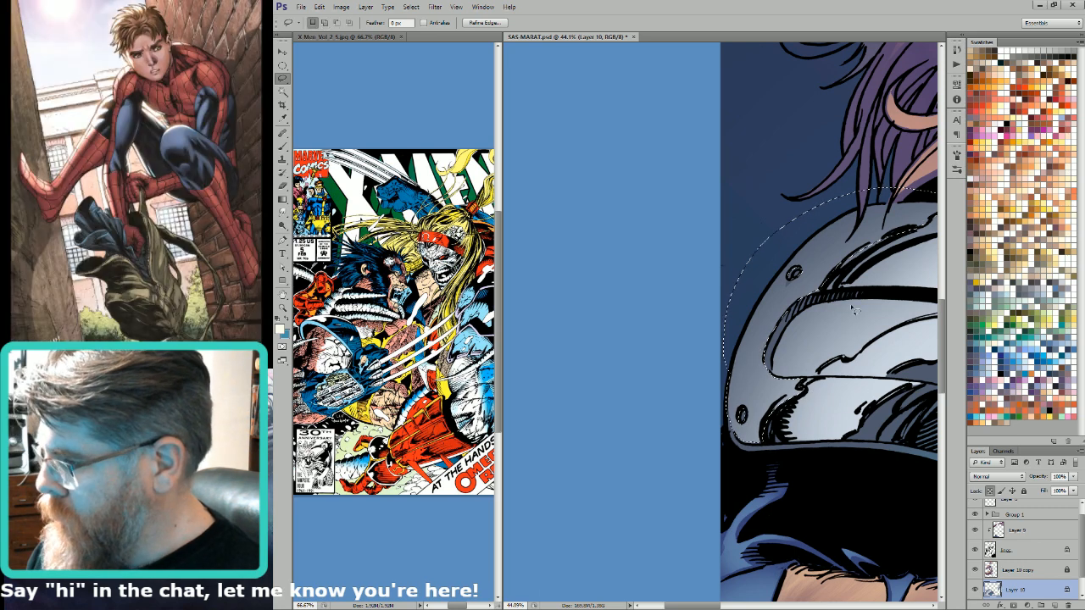
drag(823, 295, 811, 298)
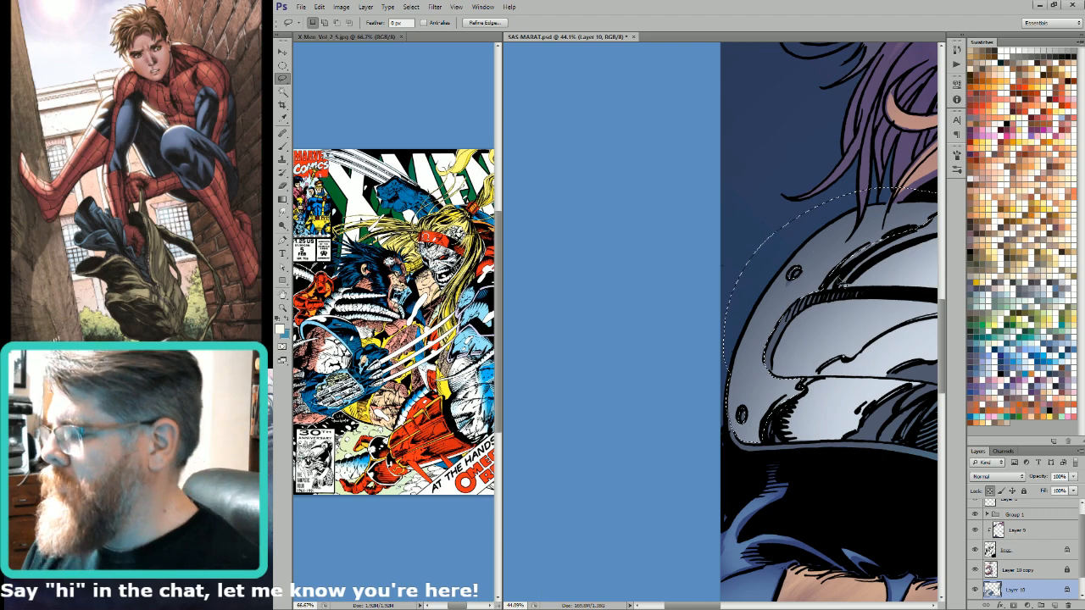
Step: Limit the rim selection to the shoulder armor's flat by intersecting it with the Magic Wand in the alpha channel
key(ctrl+6)
key(w)
alt+shift+click(847, 336)
key(ctrl+0)
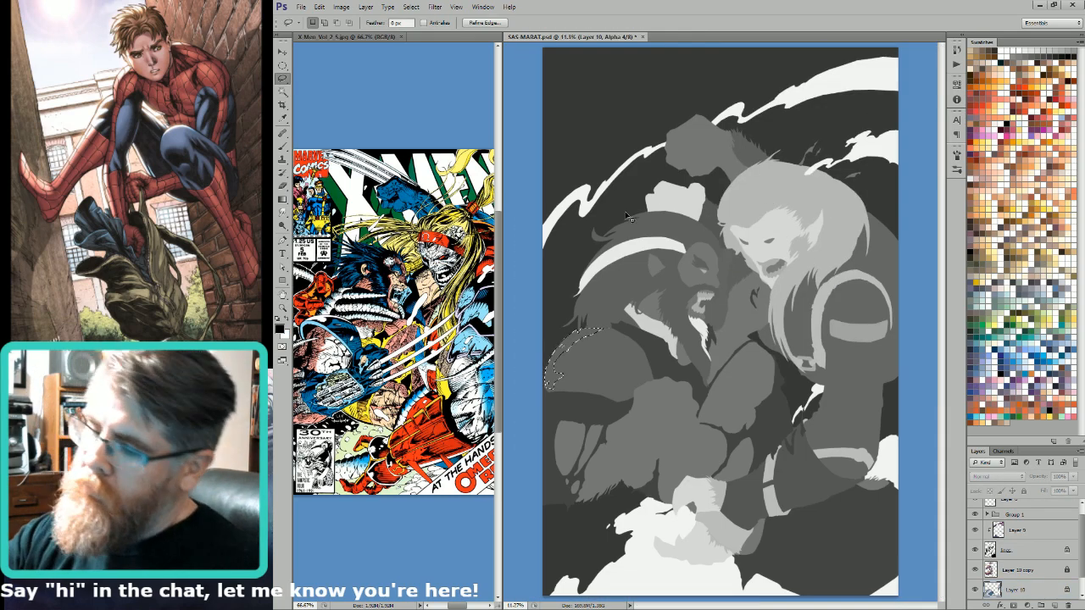
Step: Brighten the selected armor rim in the RGB image with a near-white 60% Lighten gradient, deselect, and save the file
key(ctrl+2)
key(g)
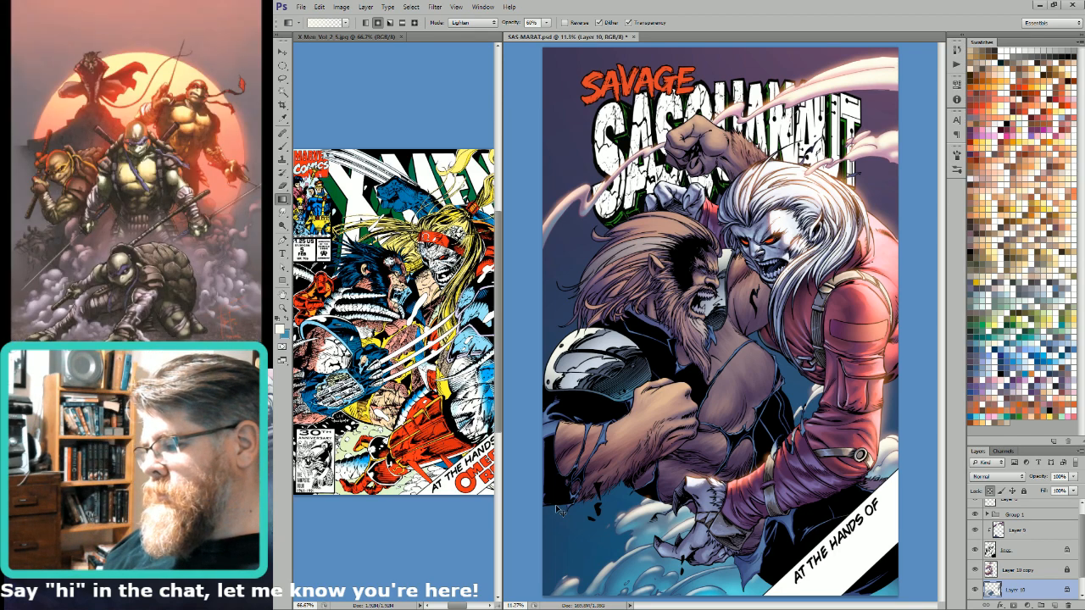
key(ctrl+s)
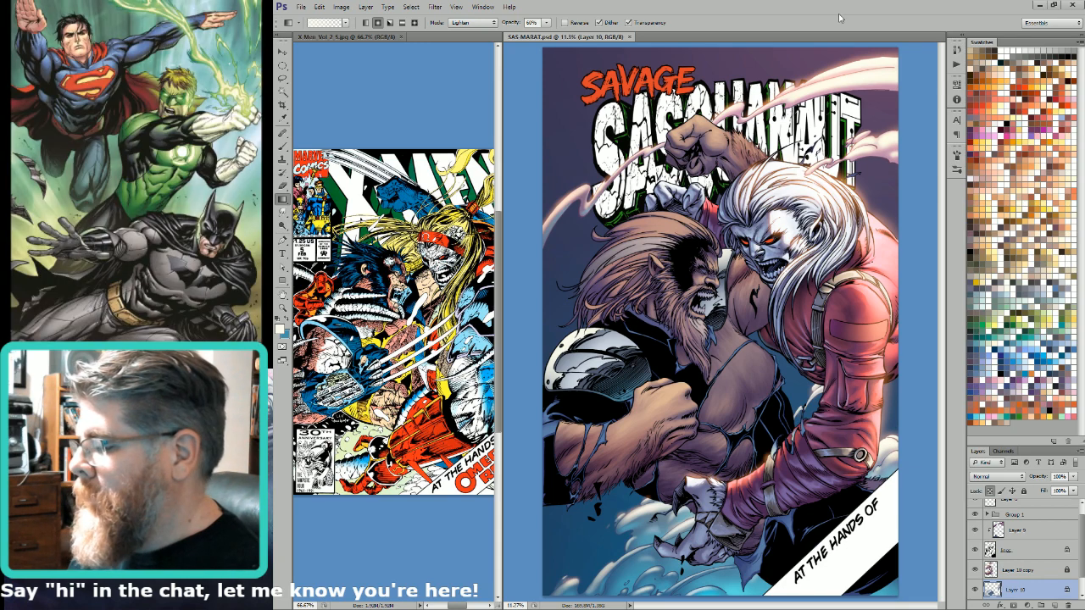
Step: Merge the visible layers of the cover and save it as a separate copy, reducing the image size
key(ctrl+shift+e)
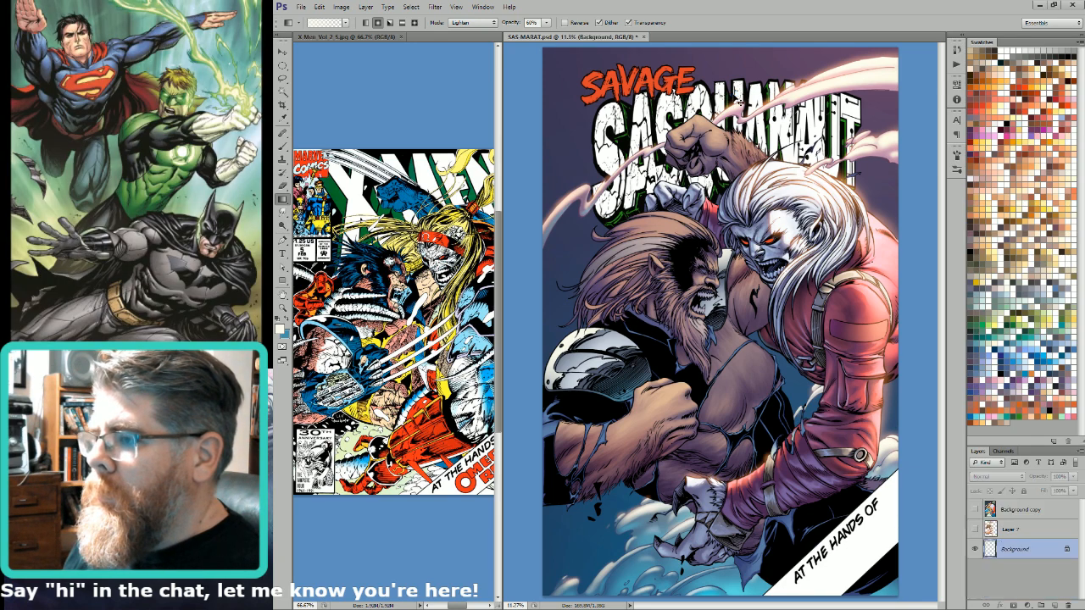
key(ctrl+shift+s)
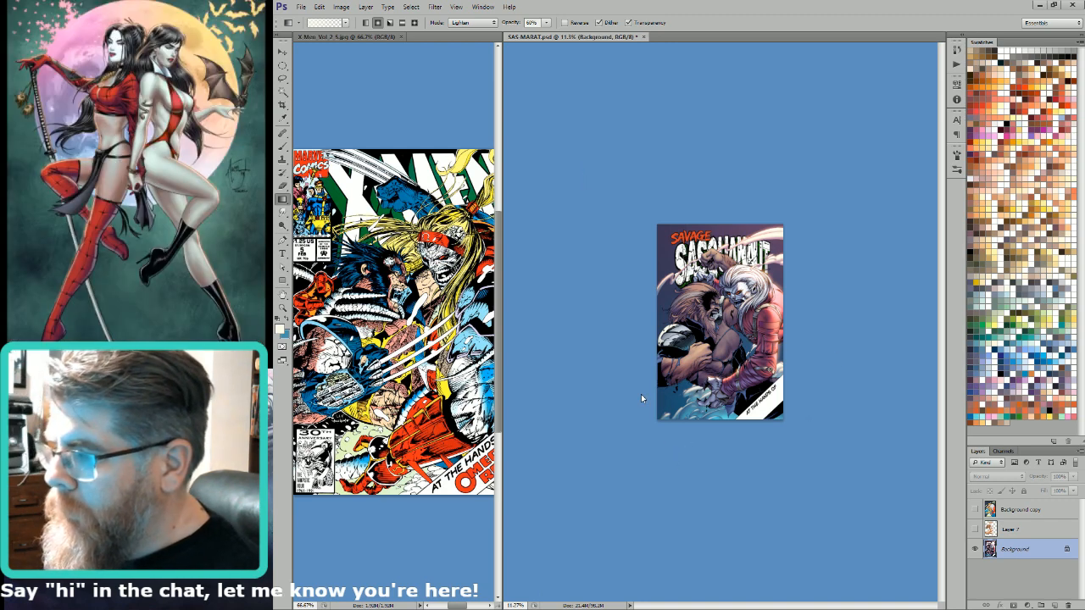
key(h)
key(g)
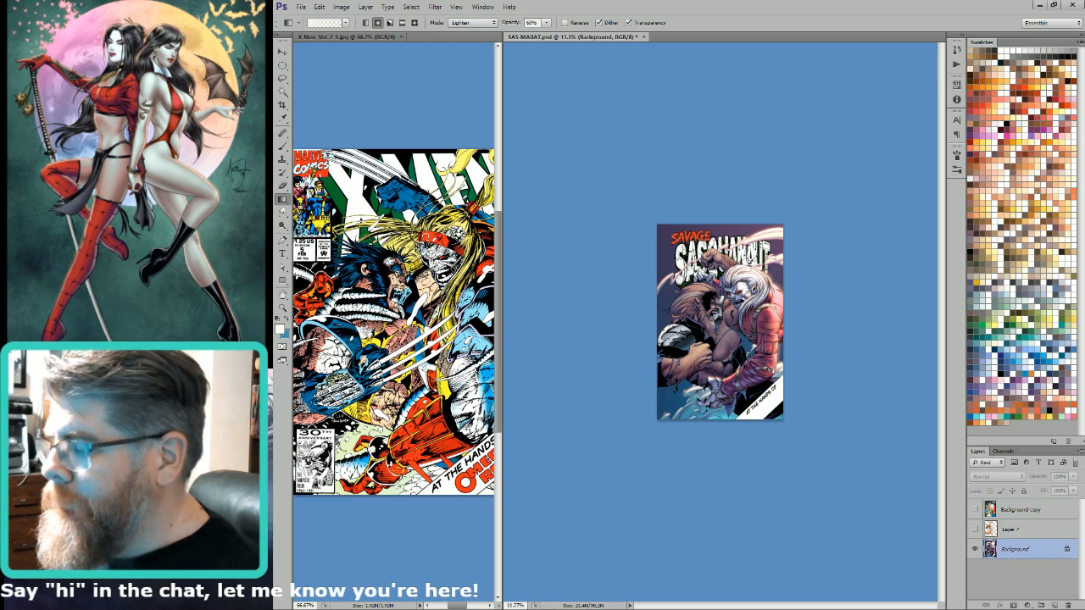
Step: Undo the image size reduction and the layer merge, and close the X-Men reference image
key(ctrl+alt+z)
key(ctrl+alt+z)
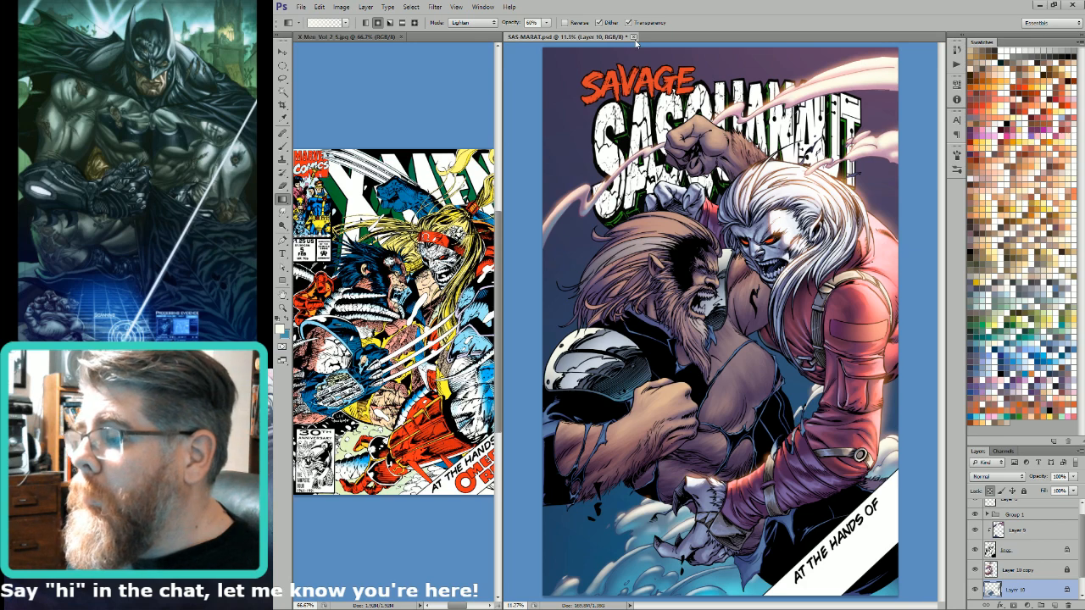
click(403, 37)
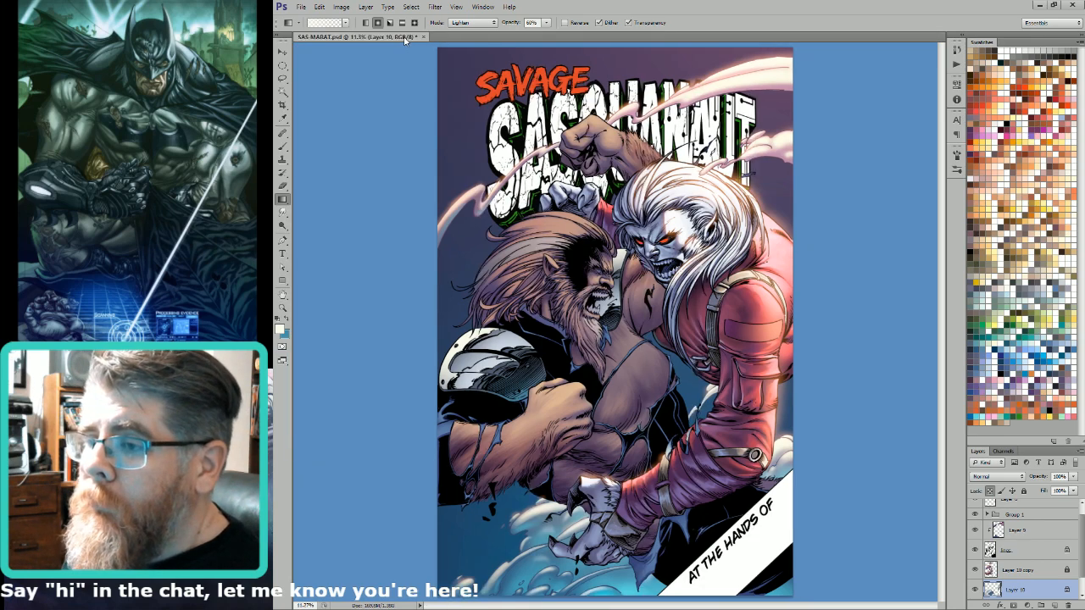